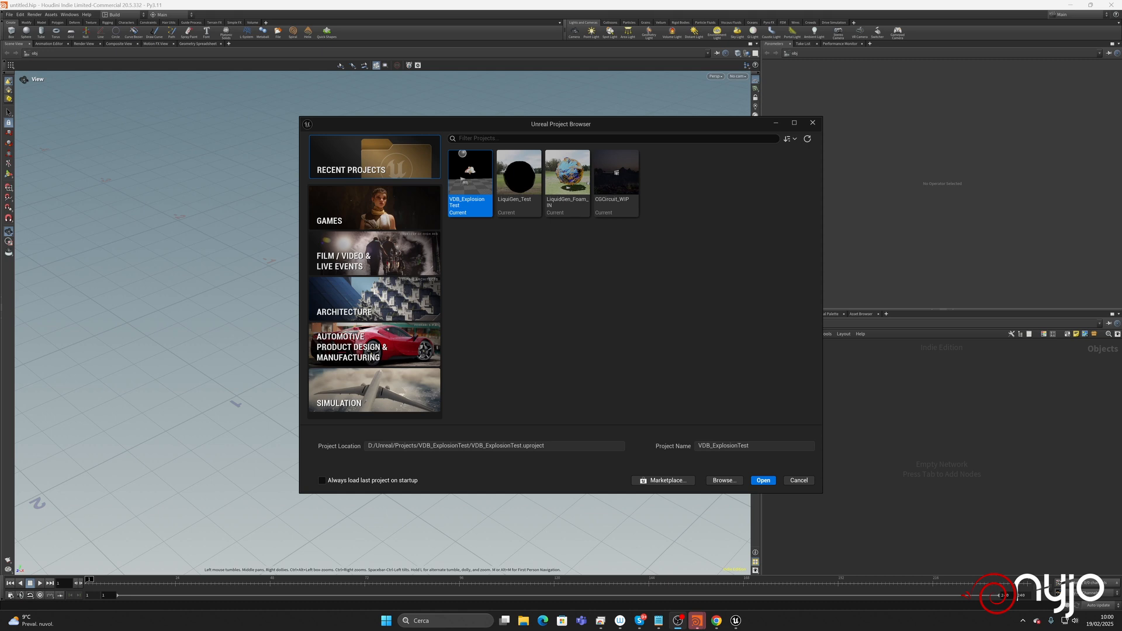
Create a Film / Video & Live Events project from the Blank template, named LiquiGen_Unreal_P2, in D:\Unreal\Projects.
double_click(757, 446)
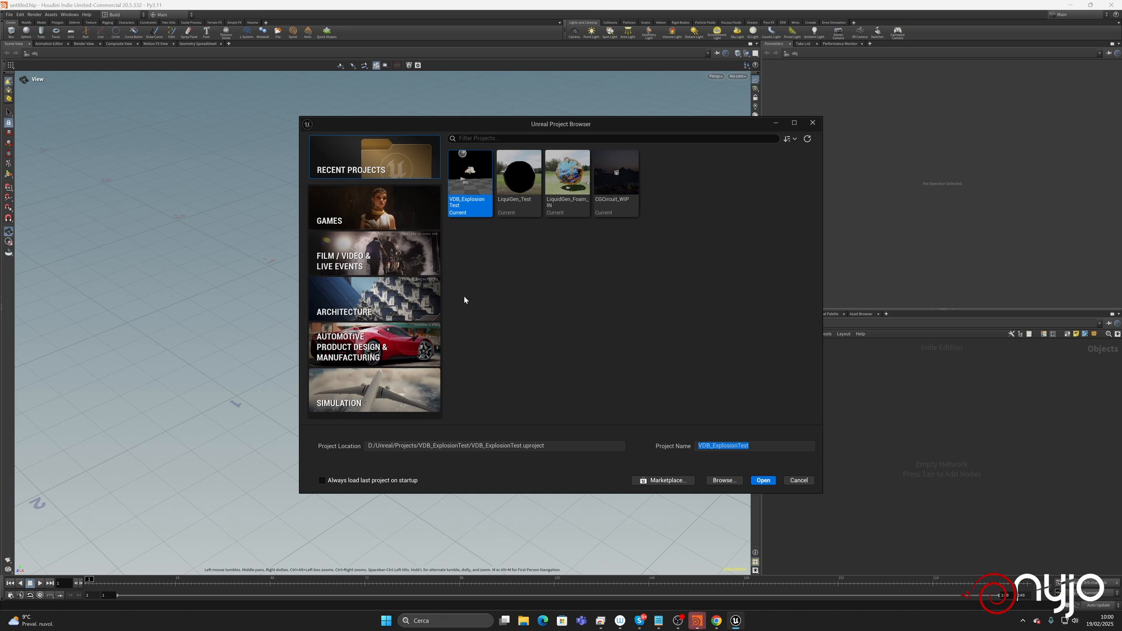
left_click(398, 263)
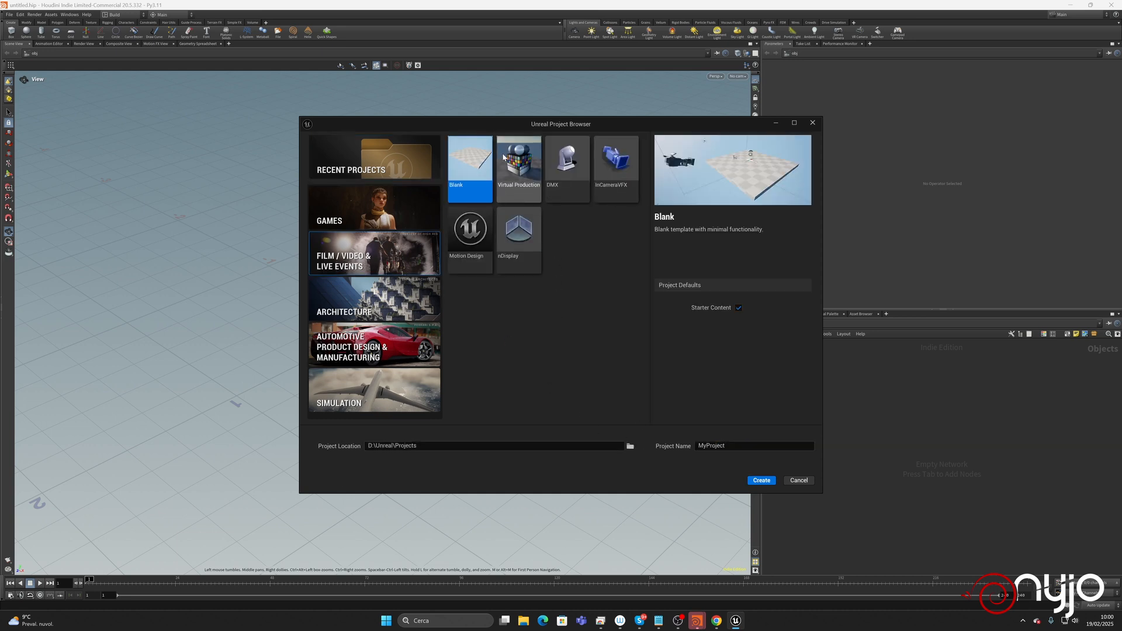
left_click(731, 446)
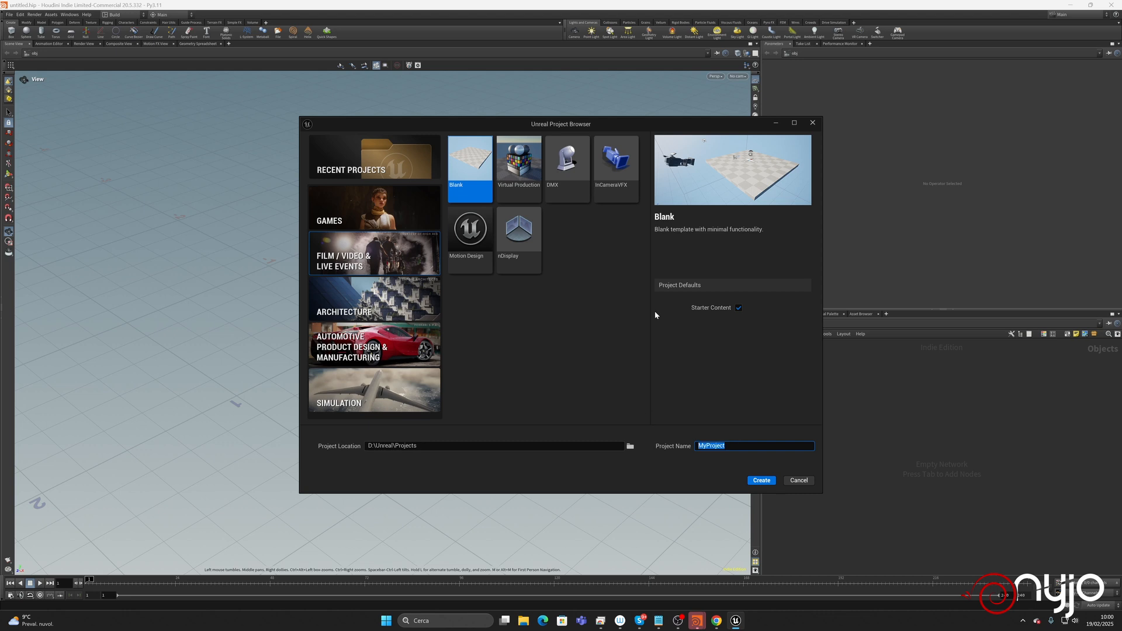
type("LiquiGen_Unreal_Part_2")
key("BackSpace")
key("BackSpace")
key("BackSpace")
key("BackSpace")
type("2")
left_click(764, 480)
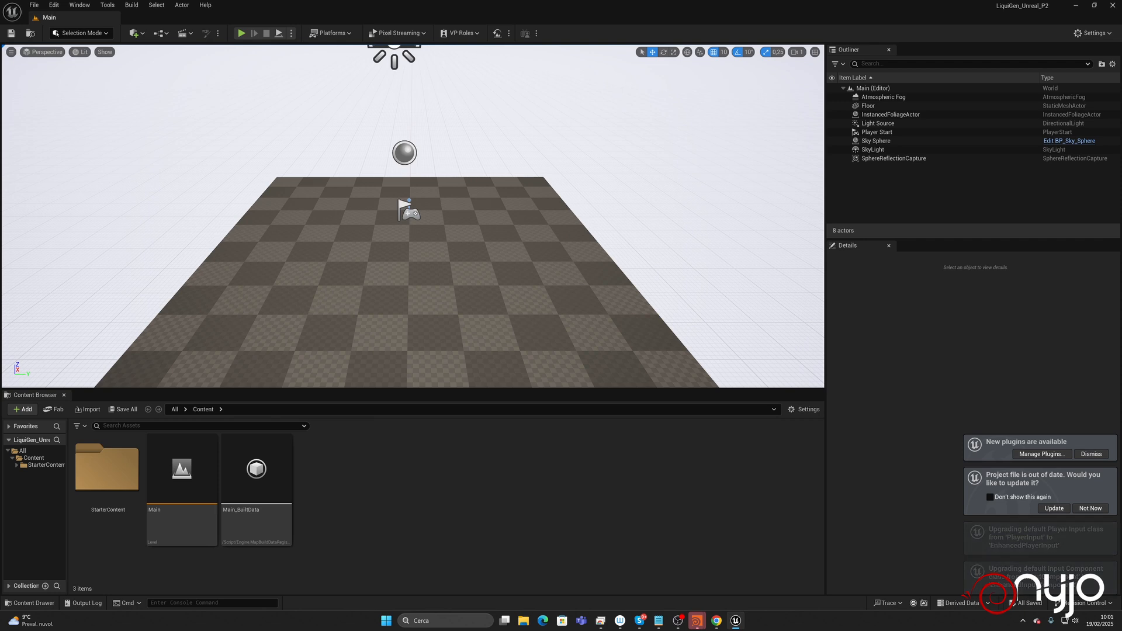
Create a folder named LiquiGen_Caches in the project's Content folder.
left_click_drag(321, 309, 375, 272, "alt")
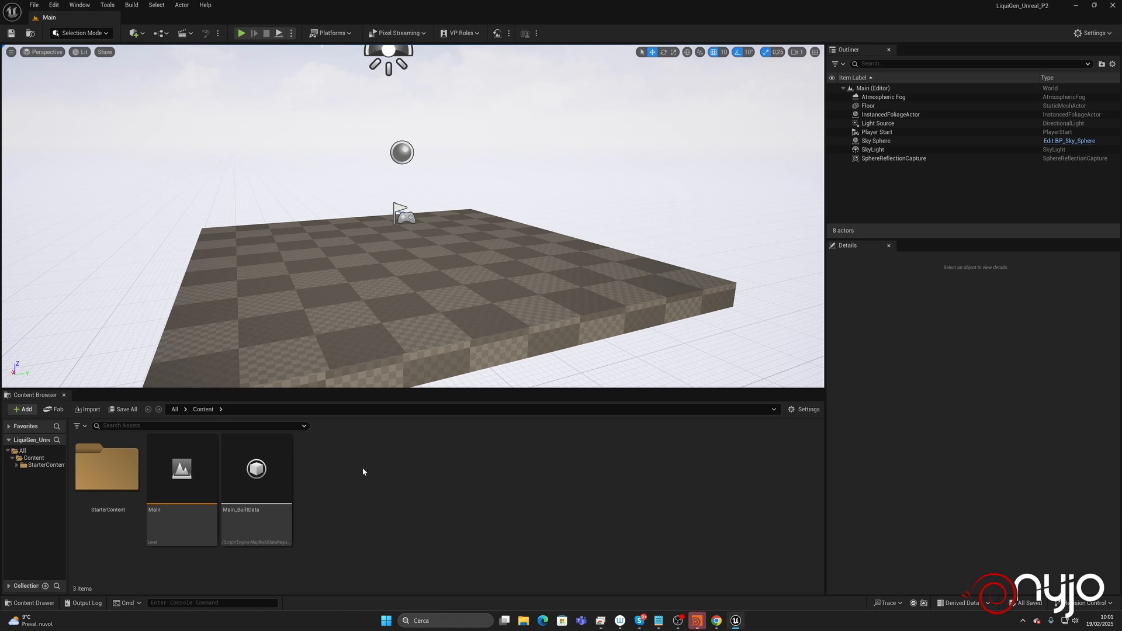
right_click(355, 474)
left_click(380, 106)
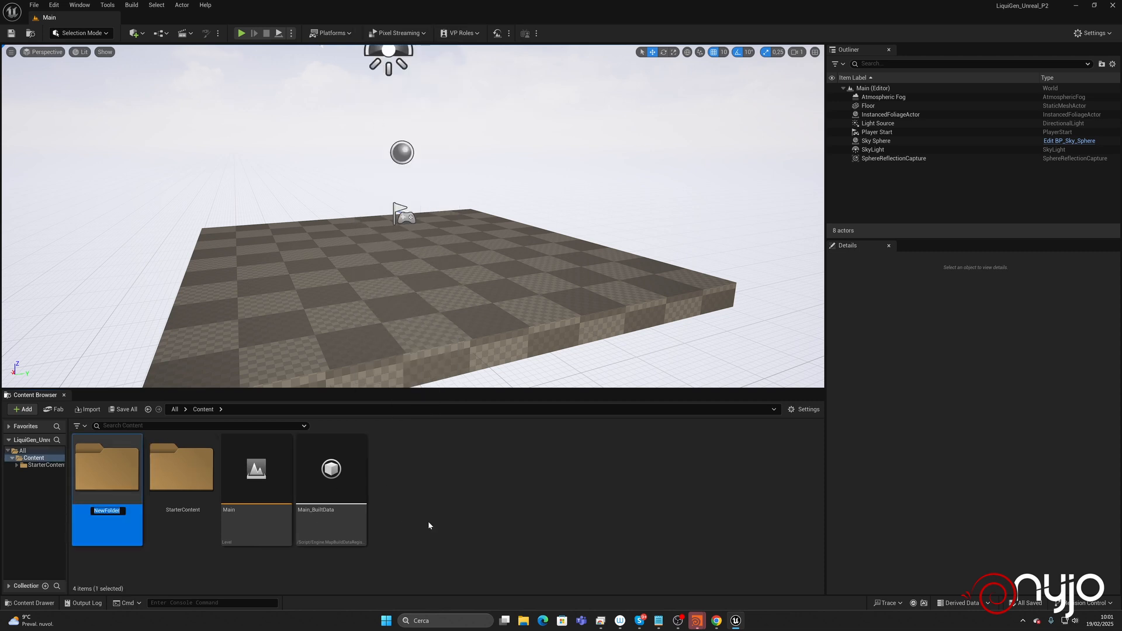
type("LiquiGen_Caches")
key("Return")
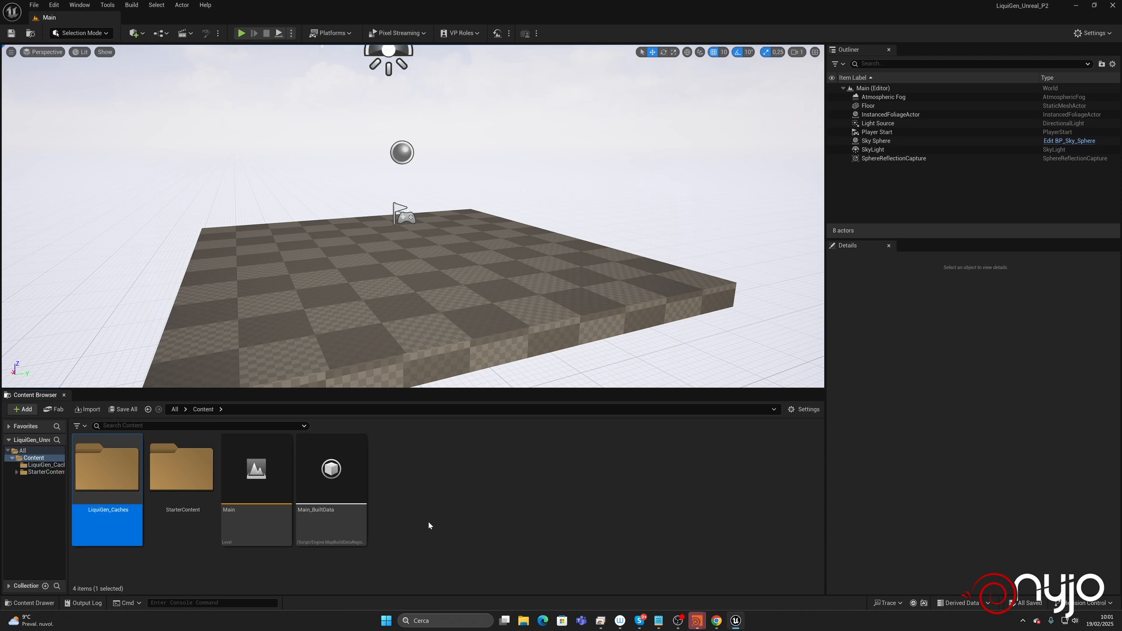
Create a subfolder named Fluid_mesh inside the LiquiGen_Caches folder.
double_click(104, 470)
right_click(261, 470)
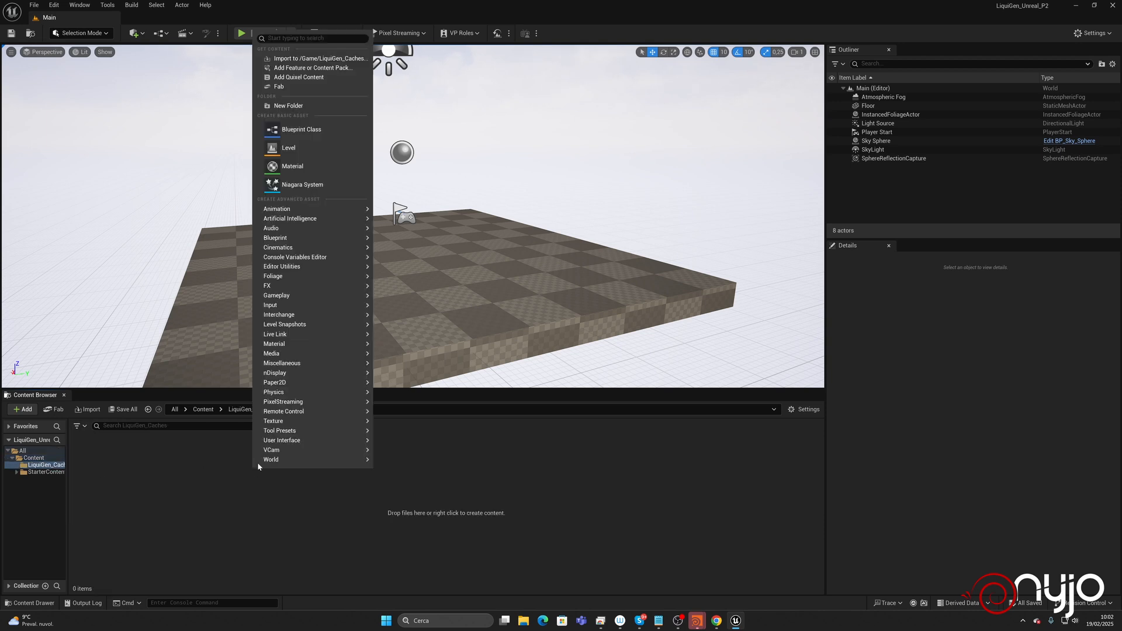
left_click(275, 106)
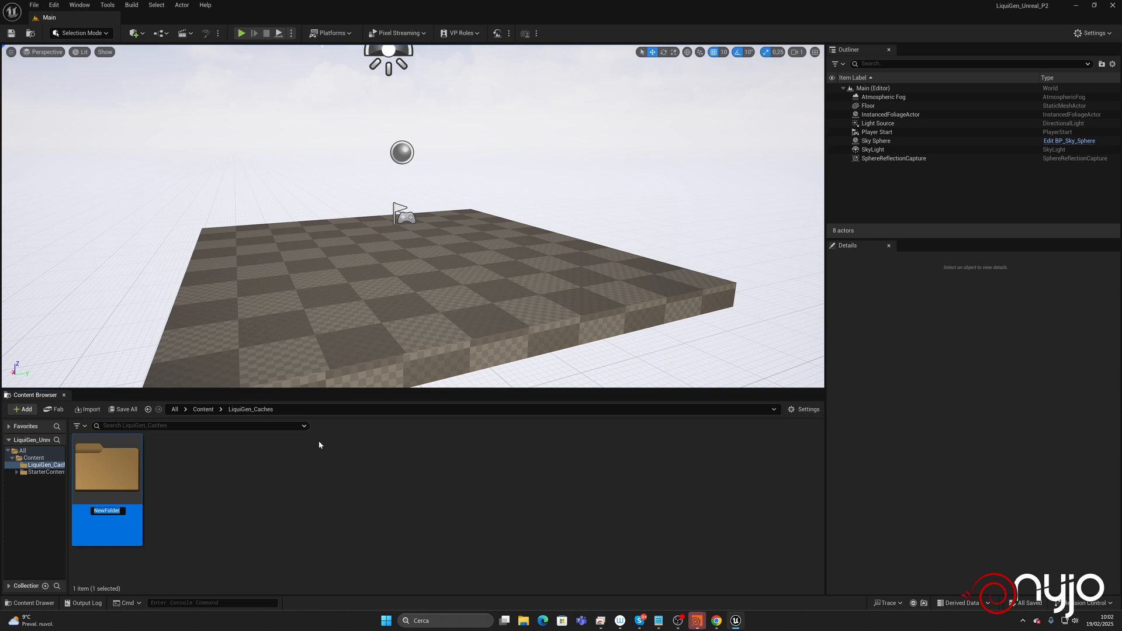
type("Fluid_mesh")
key("Return")
Add a second subfolder named Foam beside Fluid_mesh in LiquiGen_Caches.
right_click(198, 470)
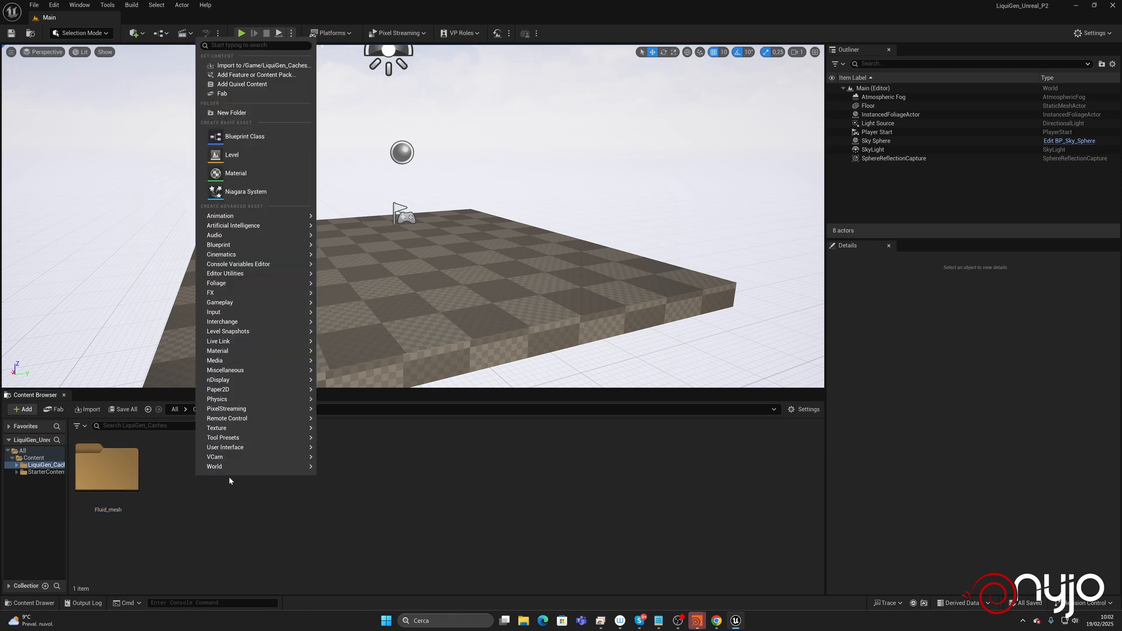
left_click(234, 112)
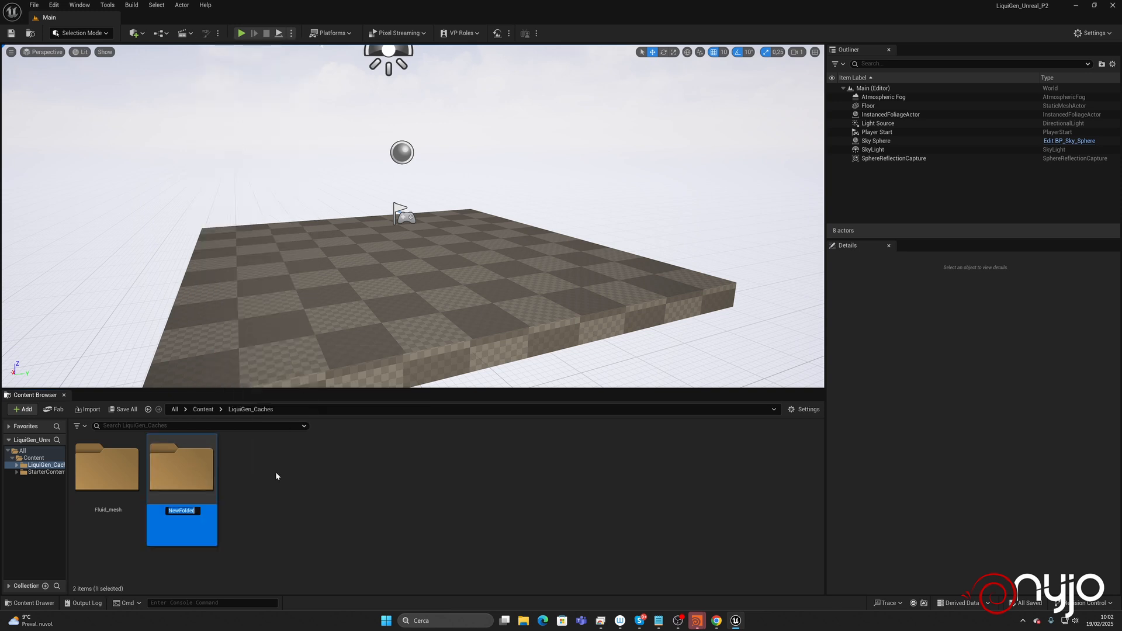
type("Foam")
key("Return")
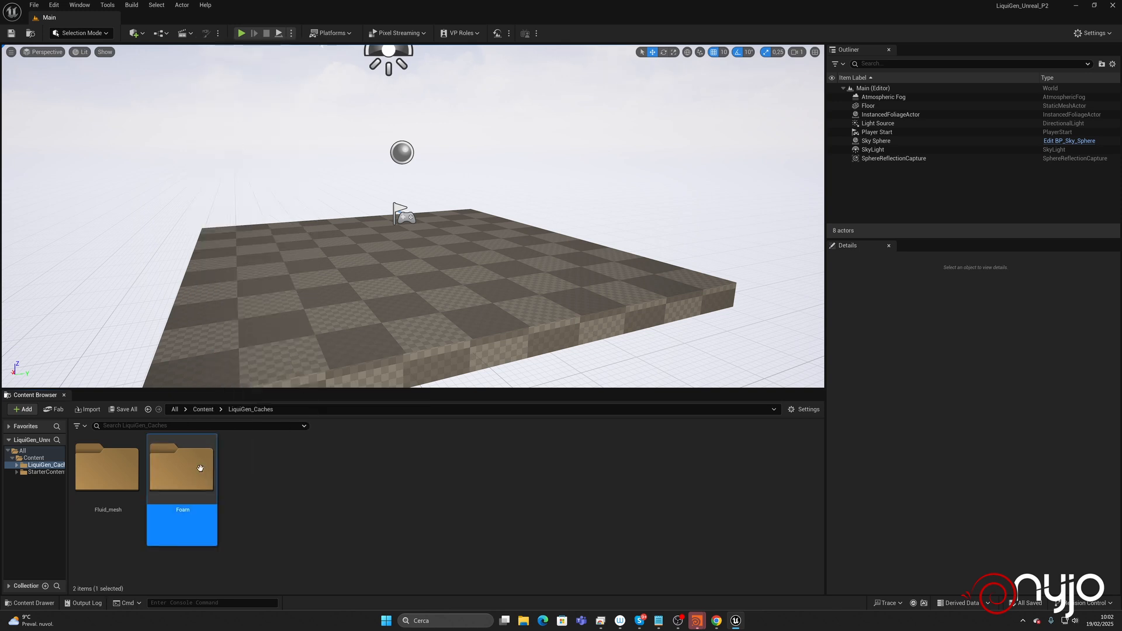
Open the Fluid_mesh folder, and in File Explorer browse to the Waves_Unreal folder on the CACHE (D:) drive.
double_click(129, 465)
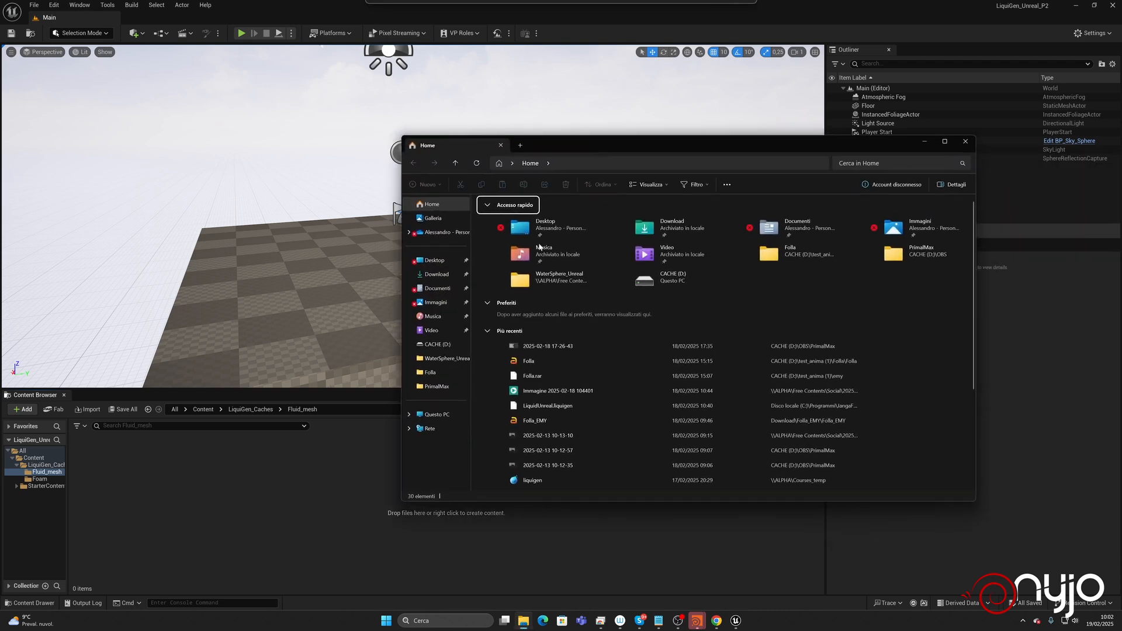
left_click(438, 414)
double_click(631, 220)
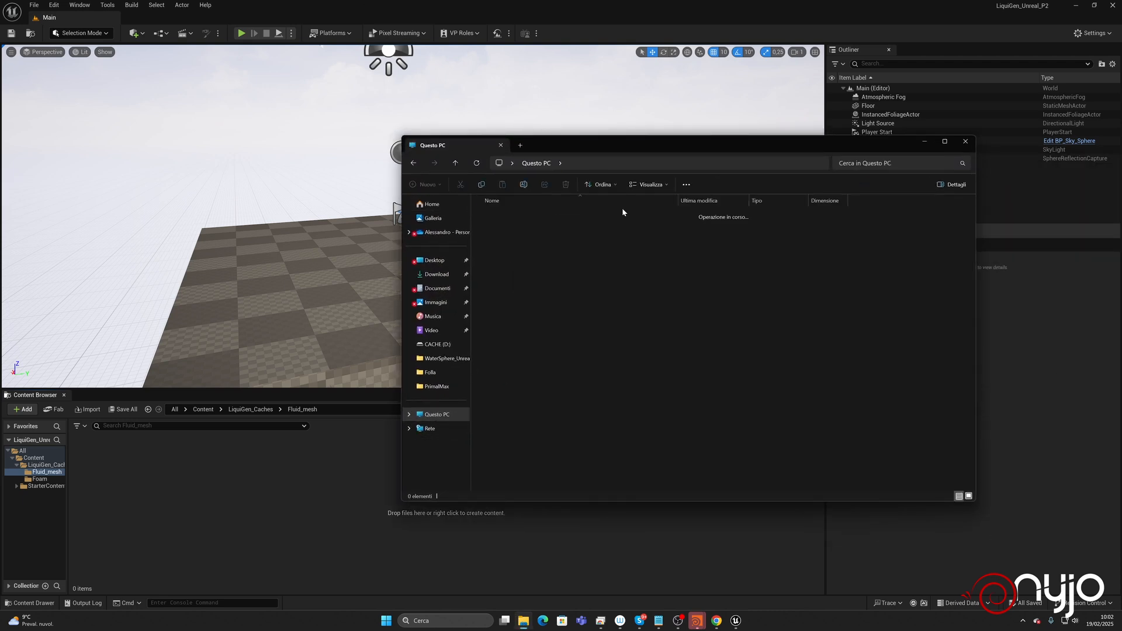
scroll(506, 441, "down", 2)
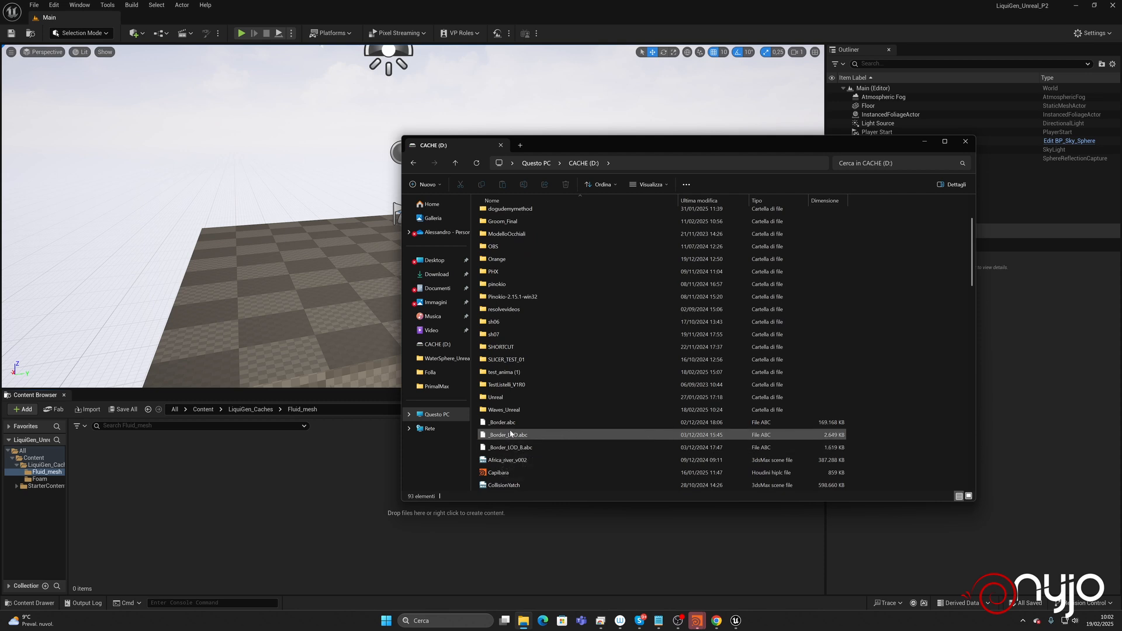
double_click(504, 411)
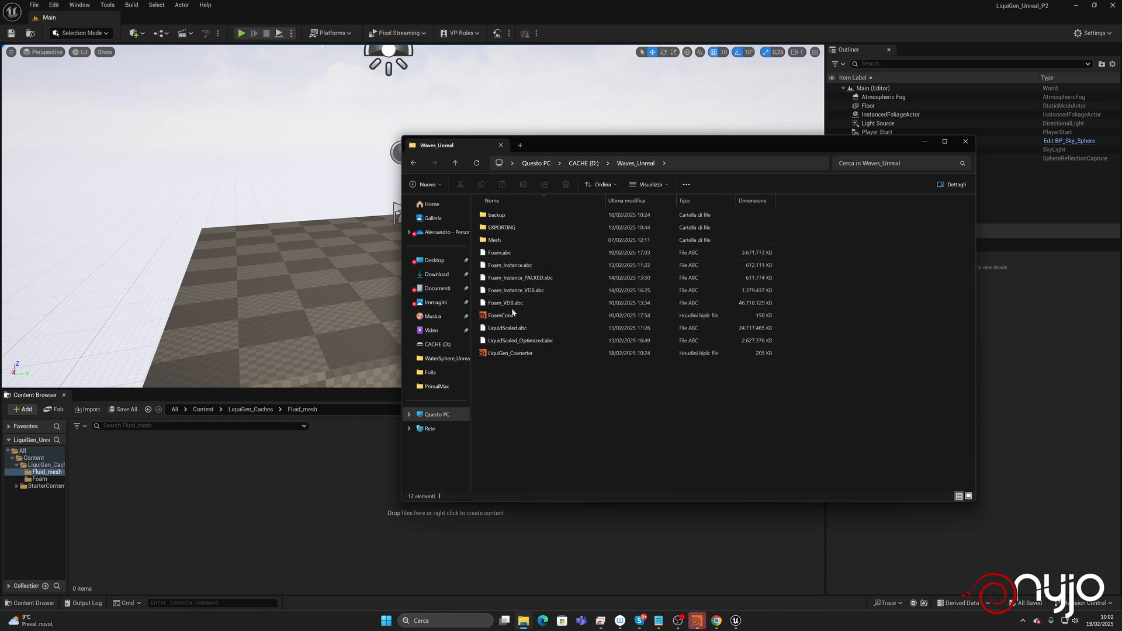
Look into the EXPORTING folder, return to Waves_Unreal and bring LiquidScaled_Optimized.abc into the Fluid_mesh content folder for import.
left_click(520, 341)
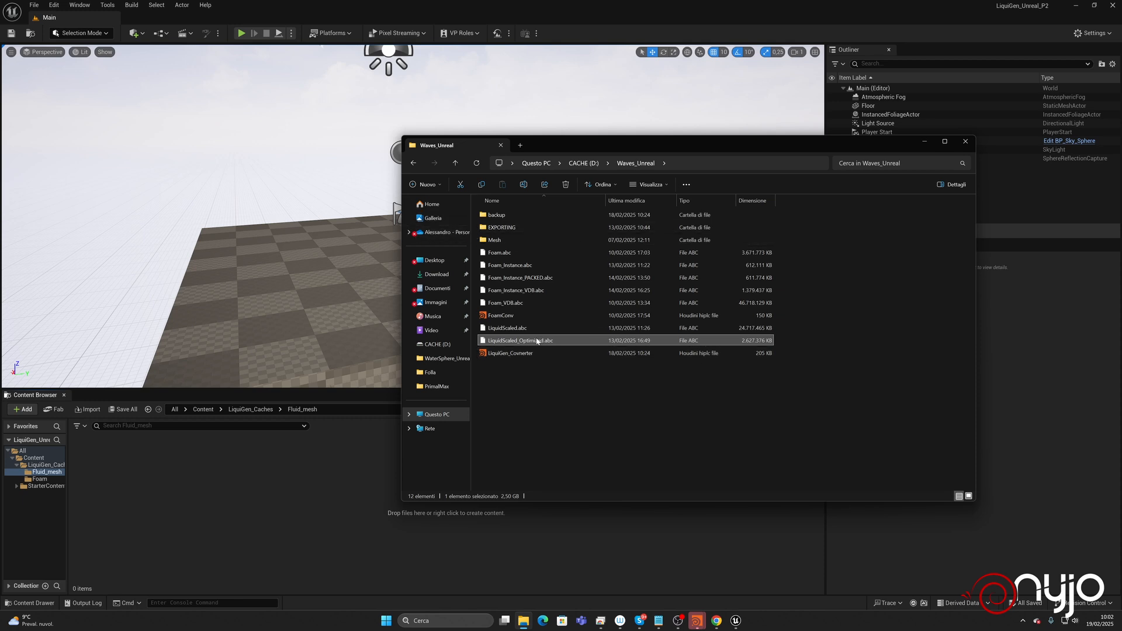
double_click(509, 228)
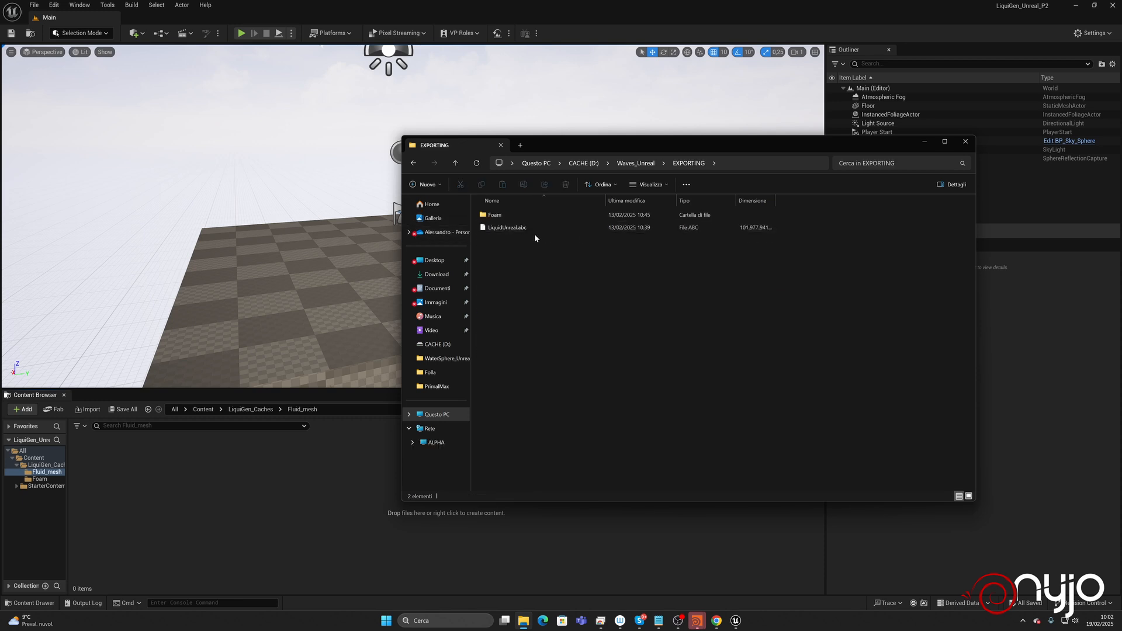
left_click(643, 164)
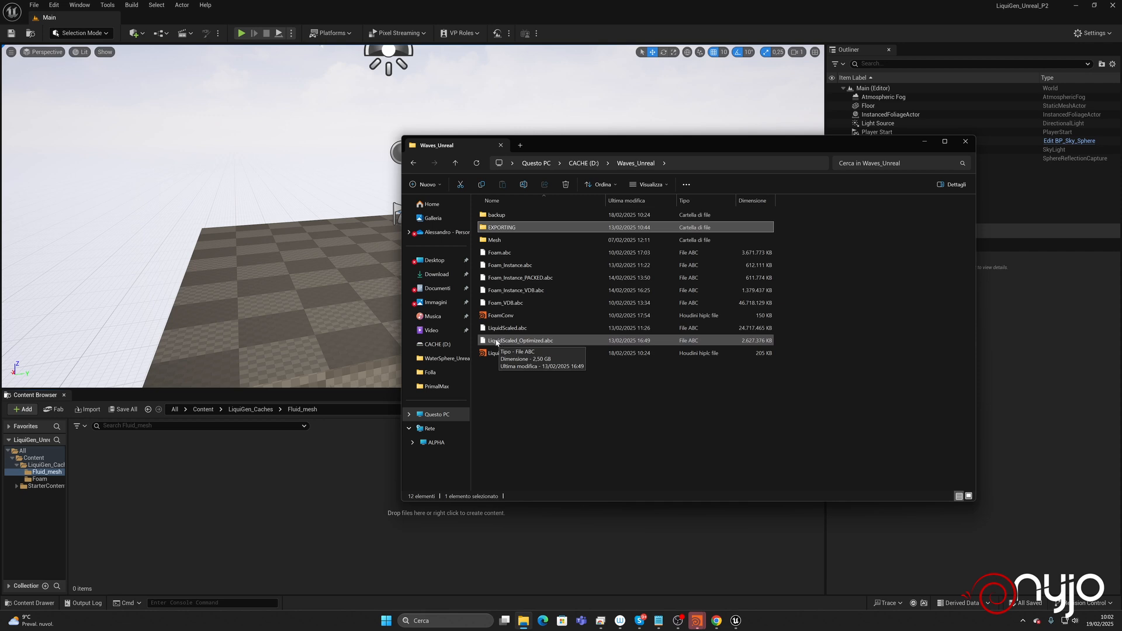
left_click_drag(500, 343, 361, 344)
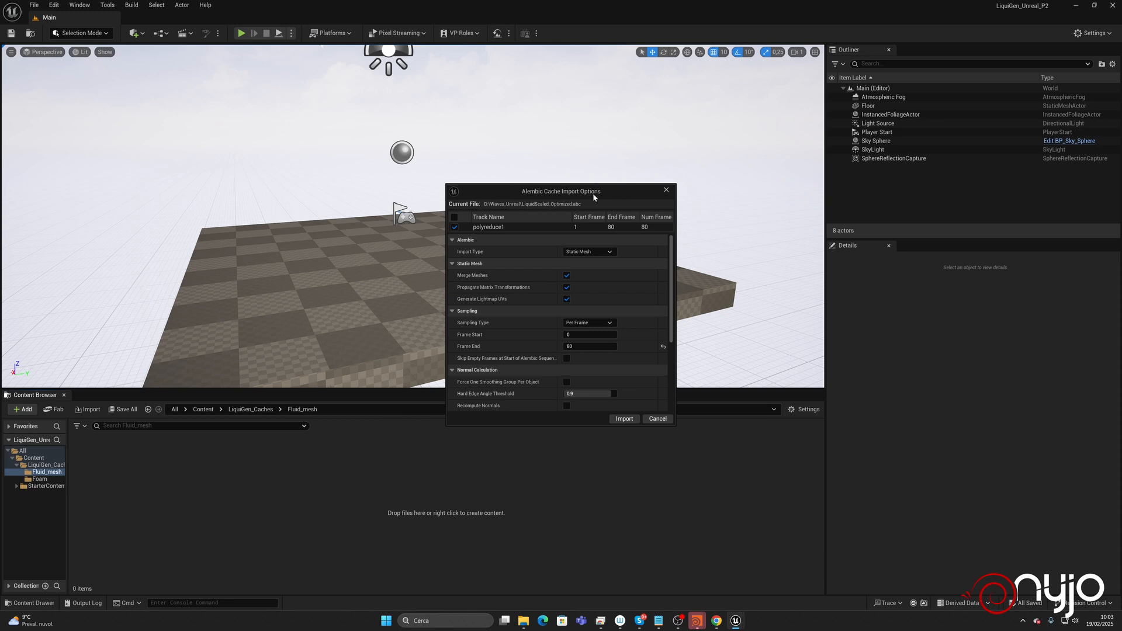
Import the Alembic file as a Geometry Cache, keeping frames 0 to 80 and the Autodesk Maya conversion preset.
left_click(589, 251)
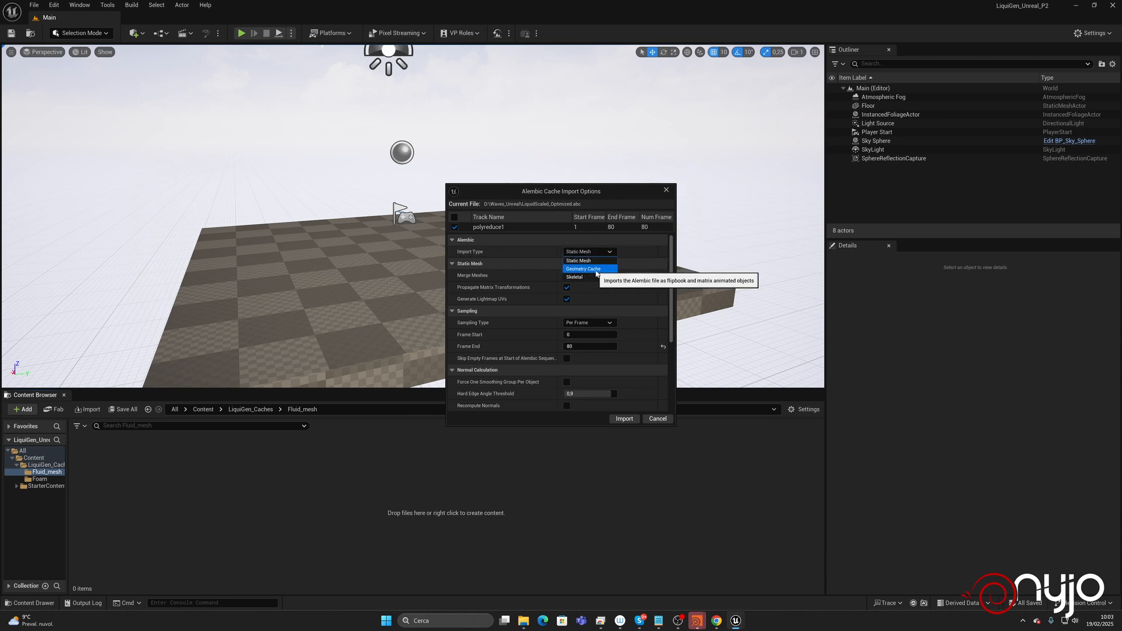
left_click(590, 271)
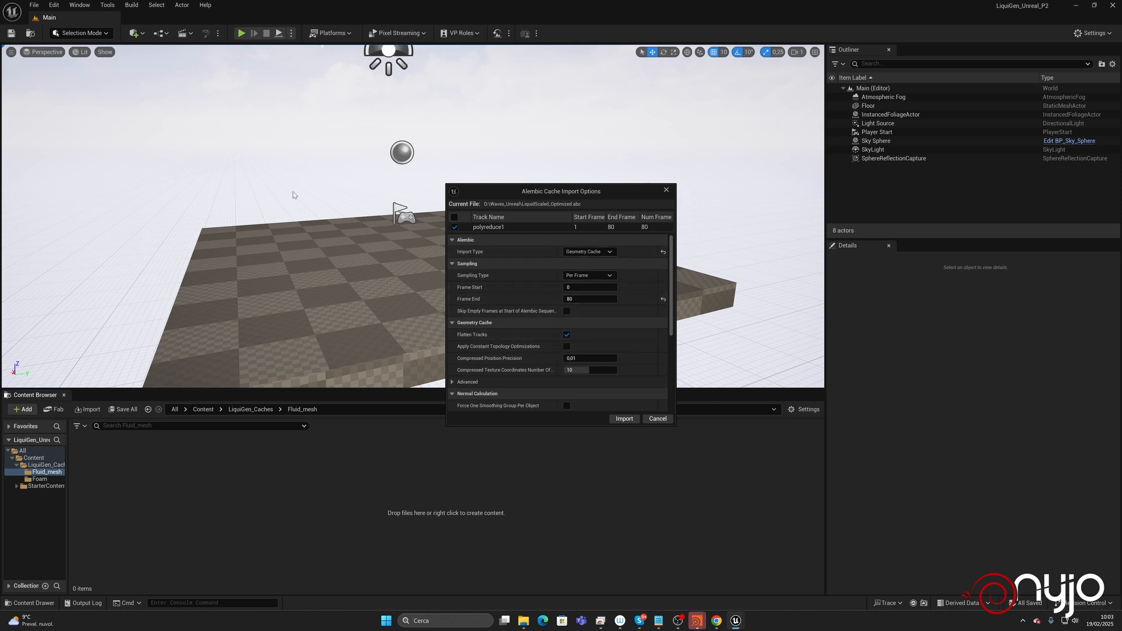
scroll(620, 310, "down", 3)
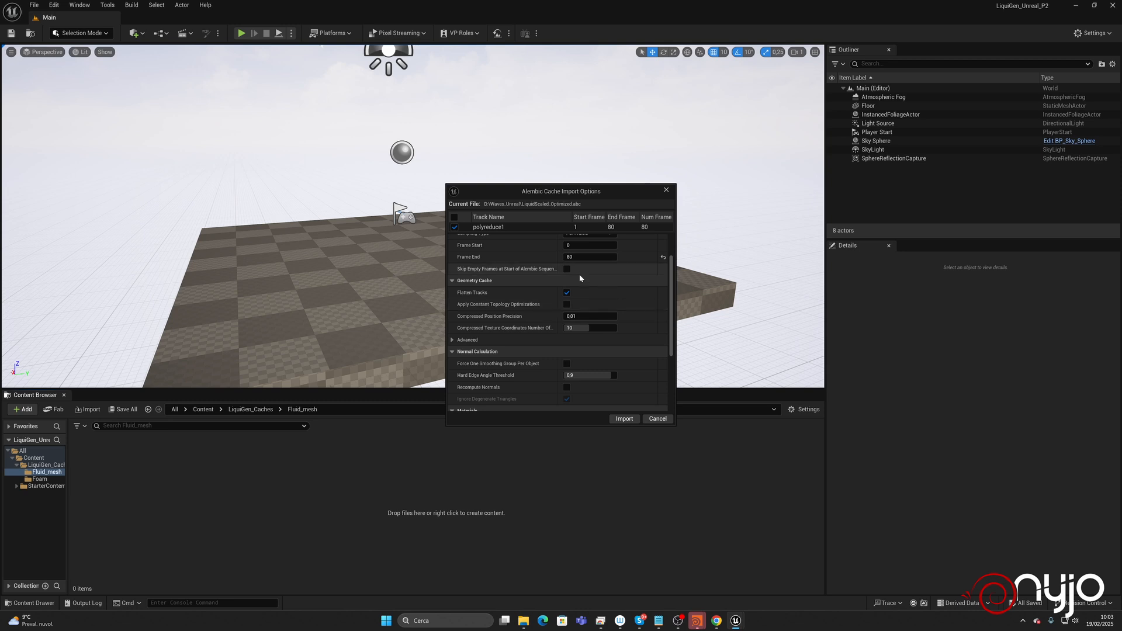
scroll(576, 293, "down", 8)
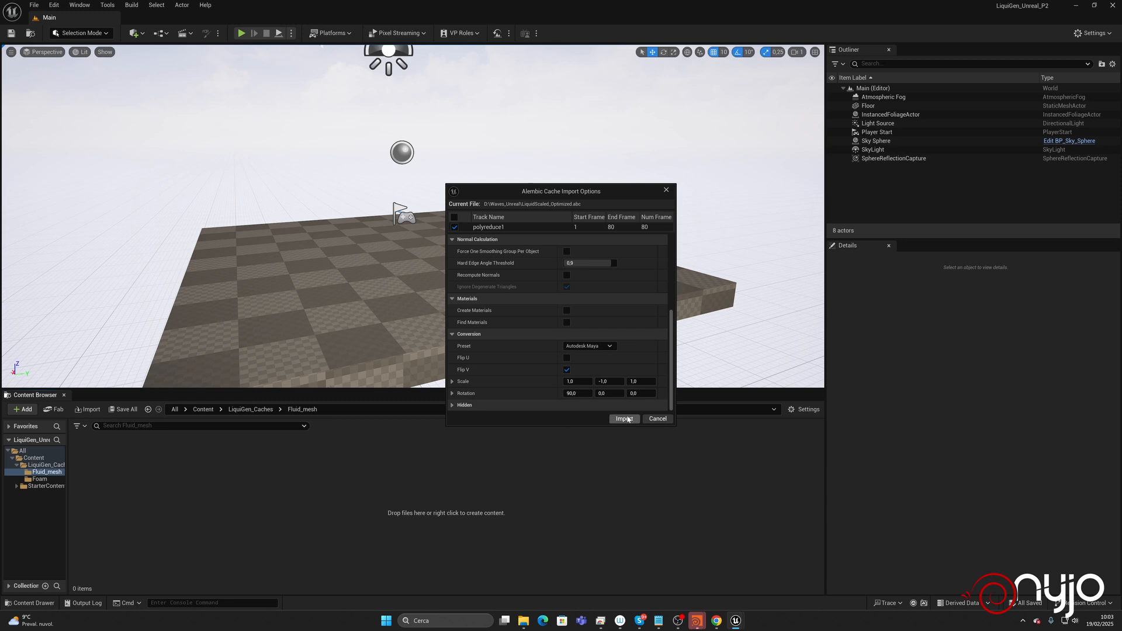
left_click(624, 418)
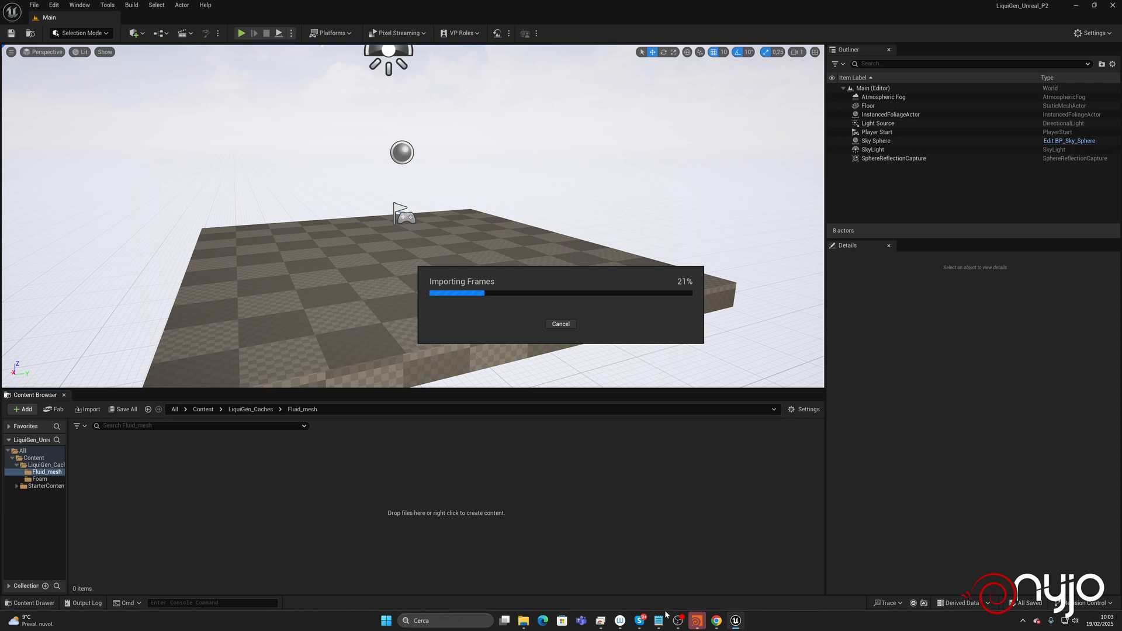
Switch to Houdini and enlarge the network editor by widening it and collapsing the parameter pane above it.
mouse_move(697, 621)
left_click(671, 592)
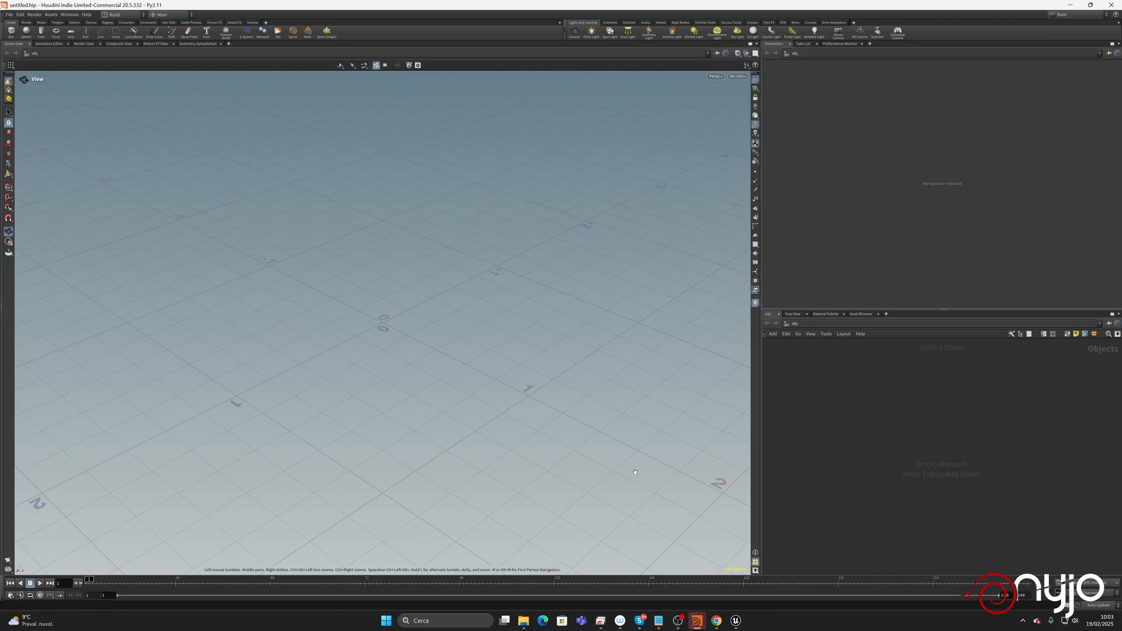
left_click_drag(761, 311, 588, 316)
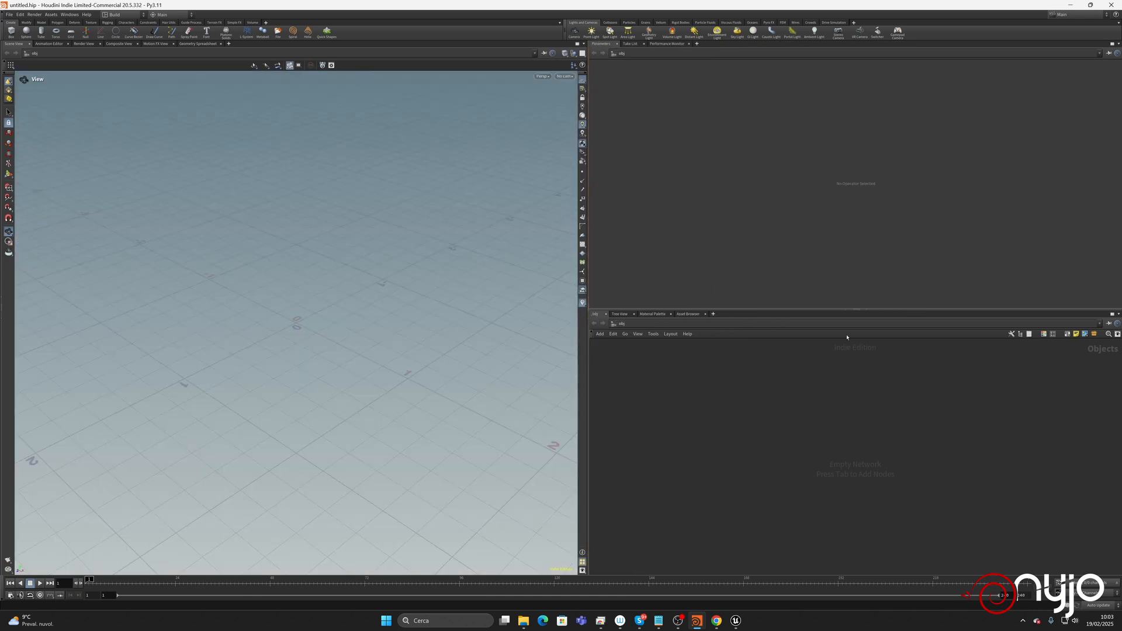
left_click(846, 308)
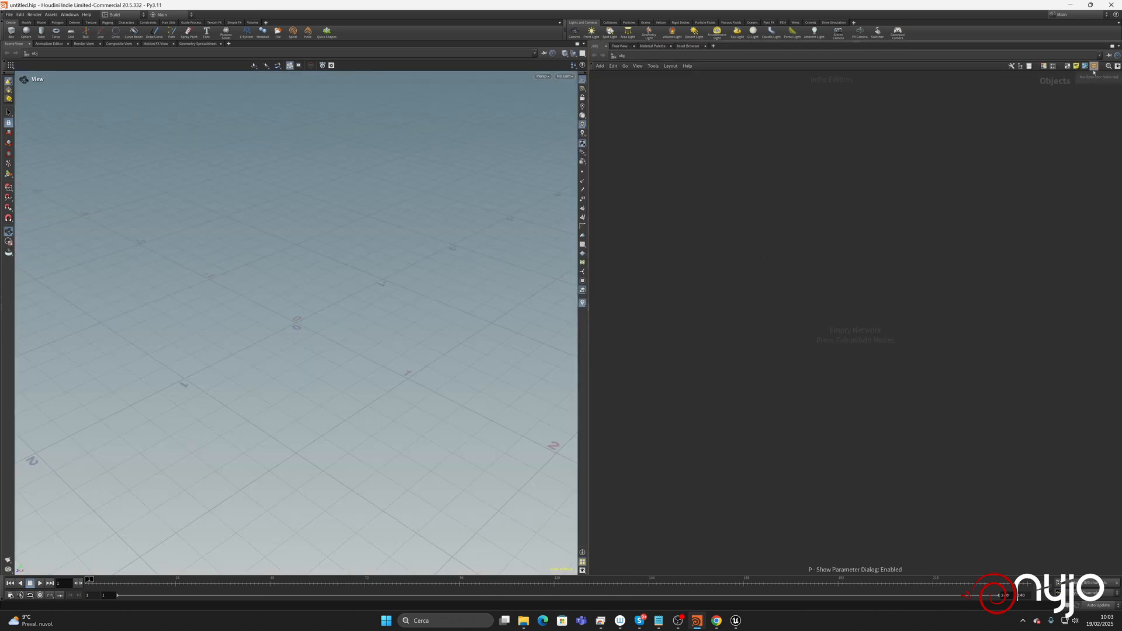
Add a Geometry node to the obj network and name it Fluid_mesh.
key("Tab")
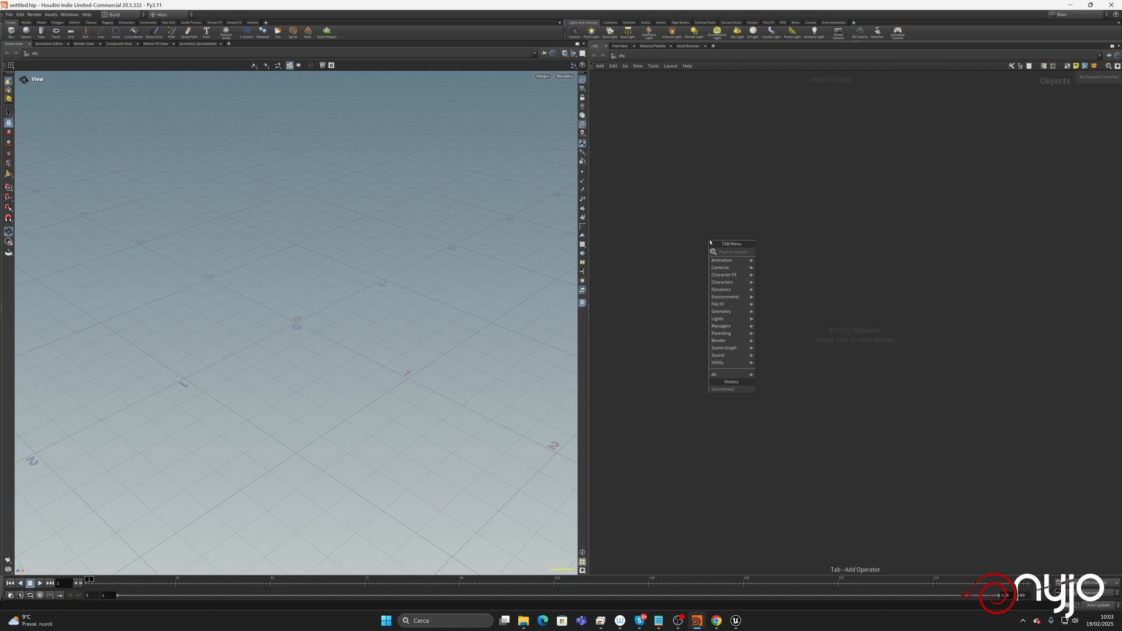
type("ge")
key("Return")
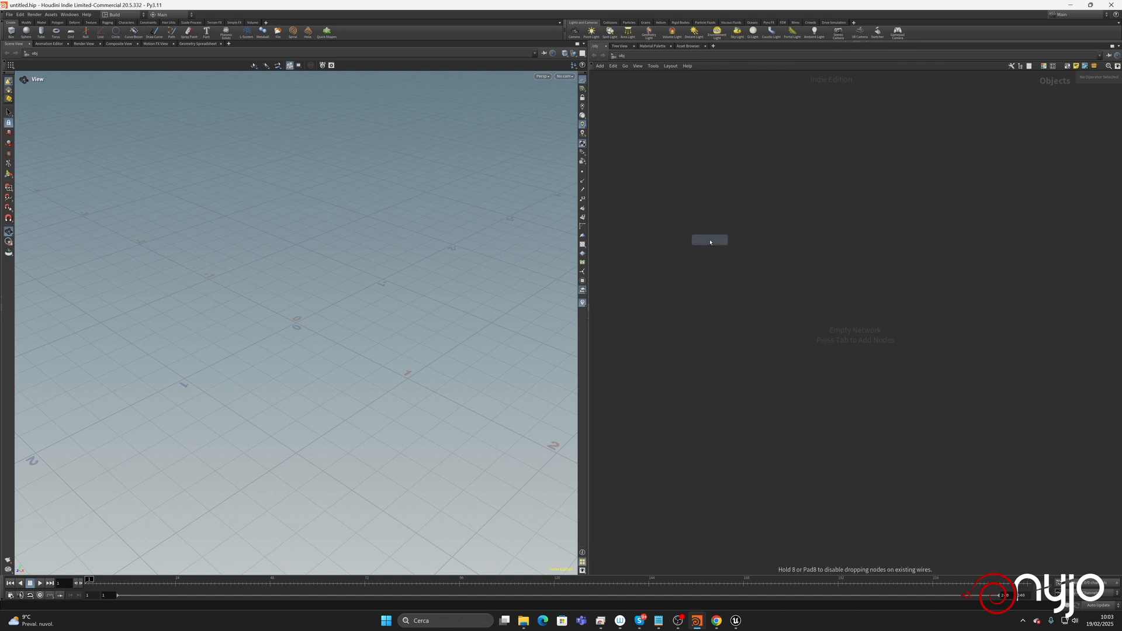
left_click(710, 242)
double_click(740, 239)
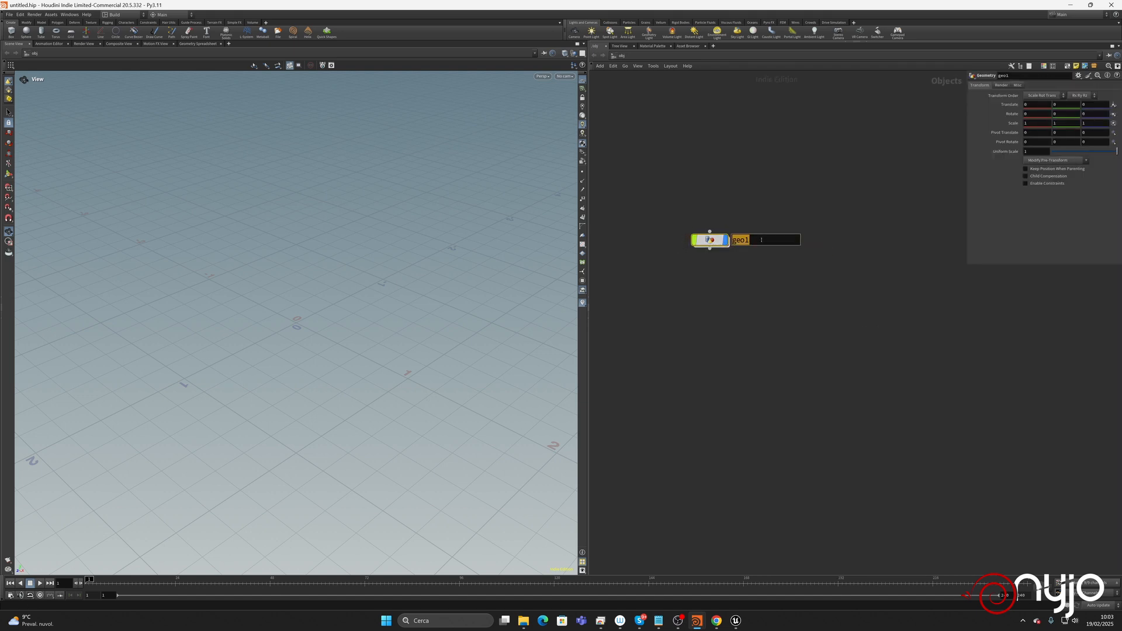
type("Fluid_mesh")
key("Return")
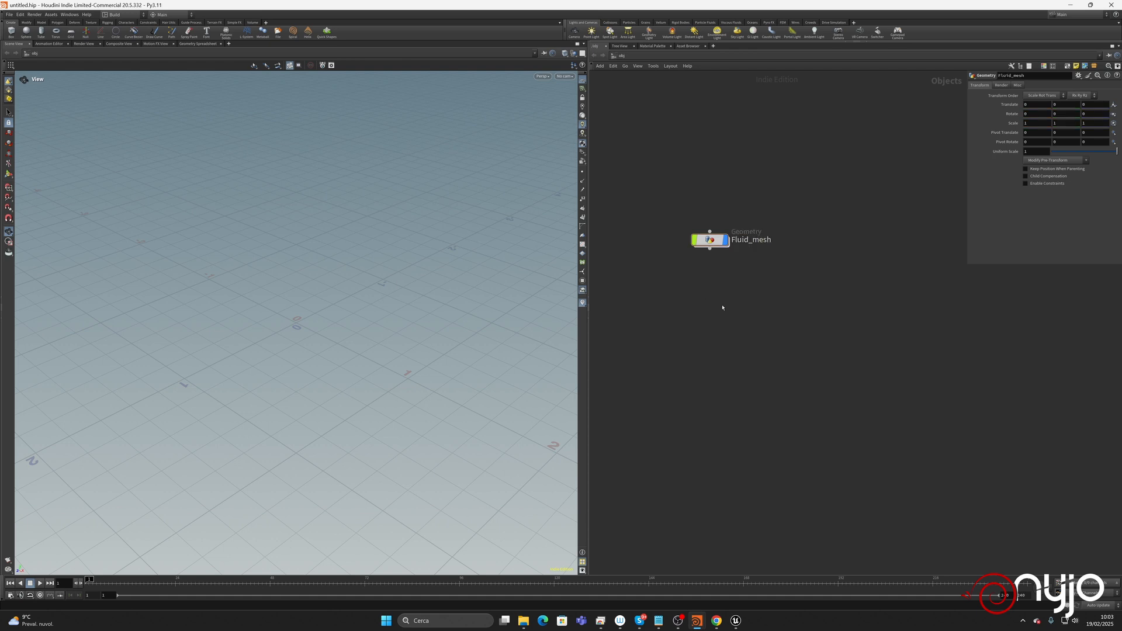
Add a second Geometry node below Fluid_mesh in the obj network and name it Foam_particles.
key("Tab")
type("Ge")
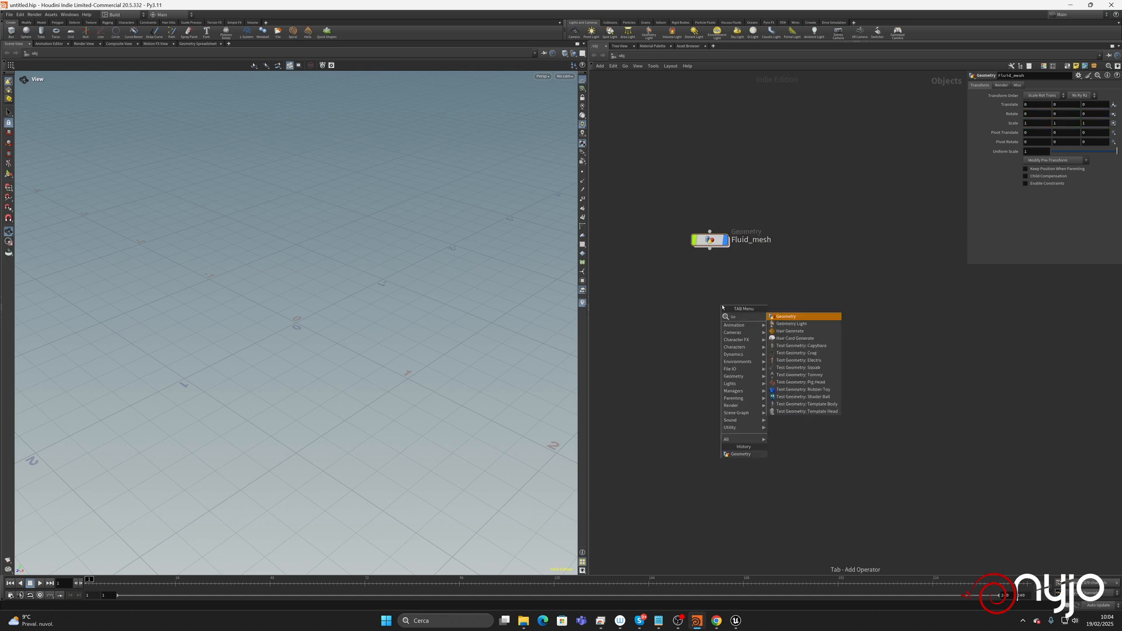
key("Return")
left_click(710, 282)
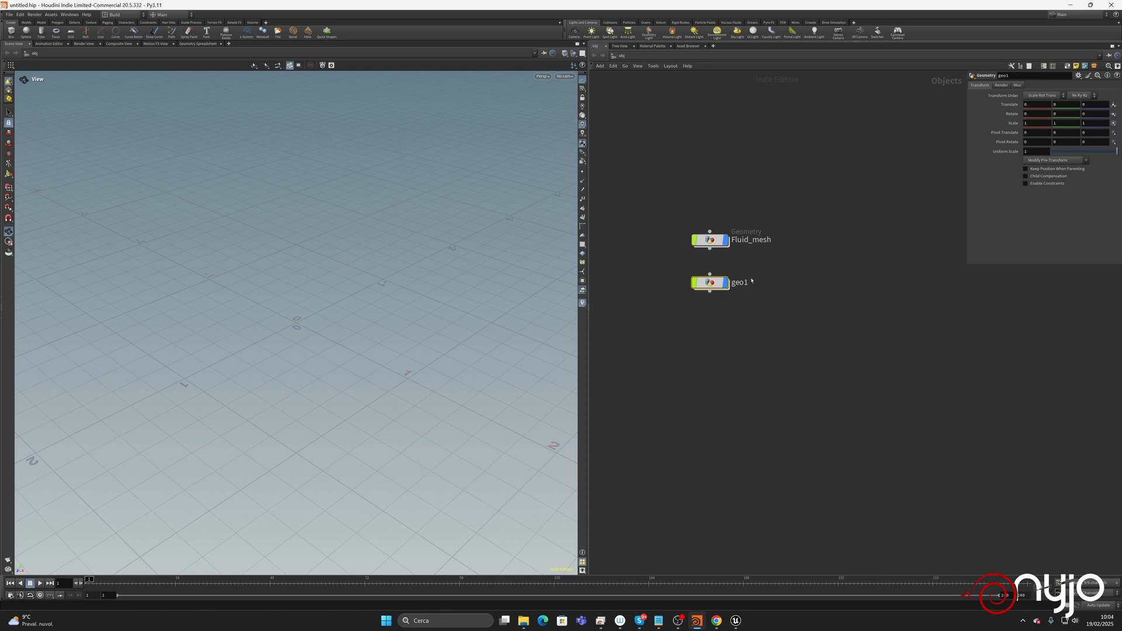
double_click(740, 283)
type("Foam_")
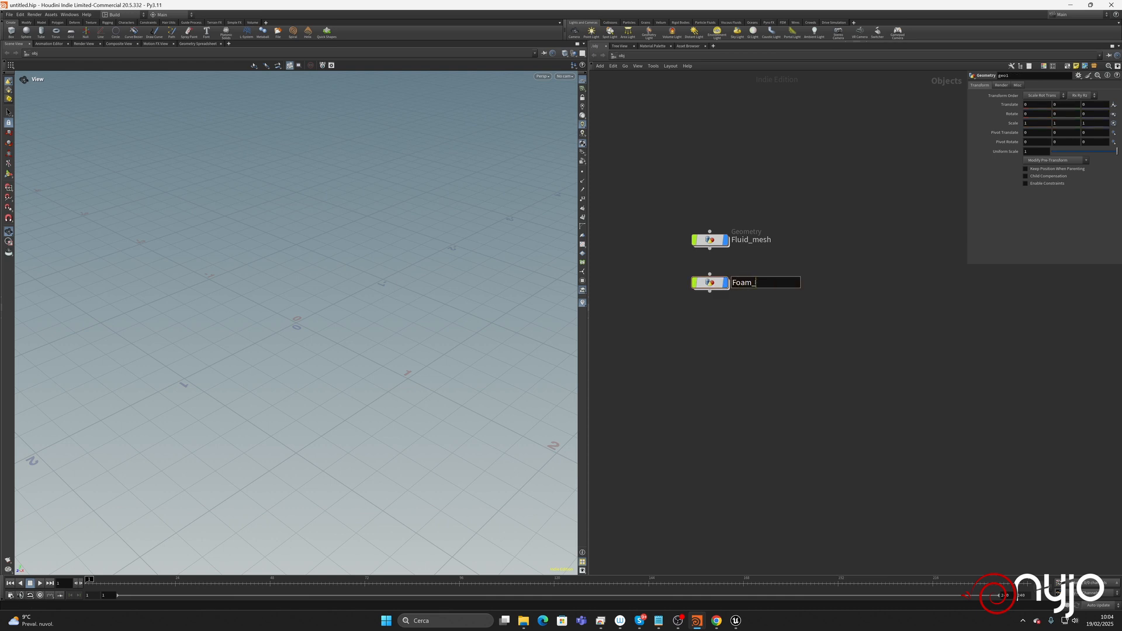
type("particles")
key("Return")
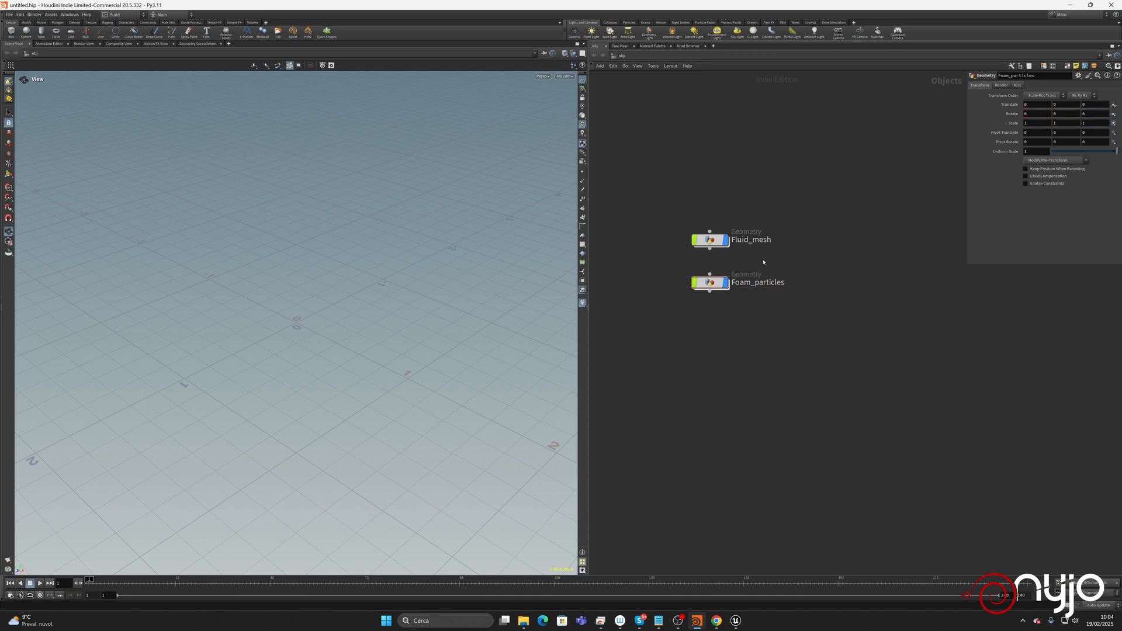
Inside the Fluid_mesh node, add an Alembic node and name it load_fluid_mesh.
double_click(710, 240)
key("Tab")
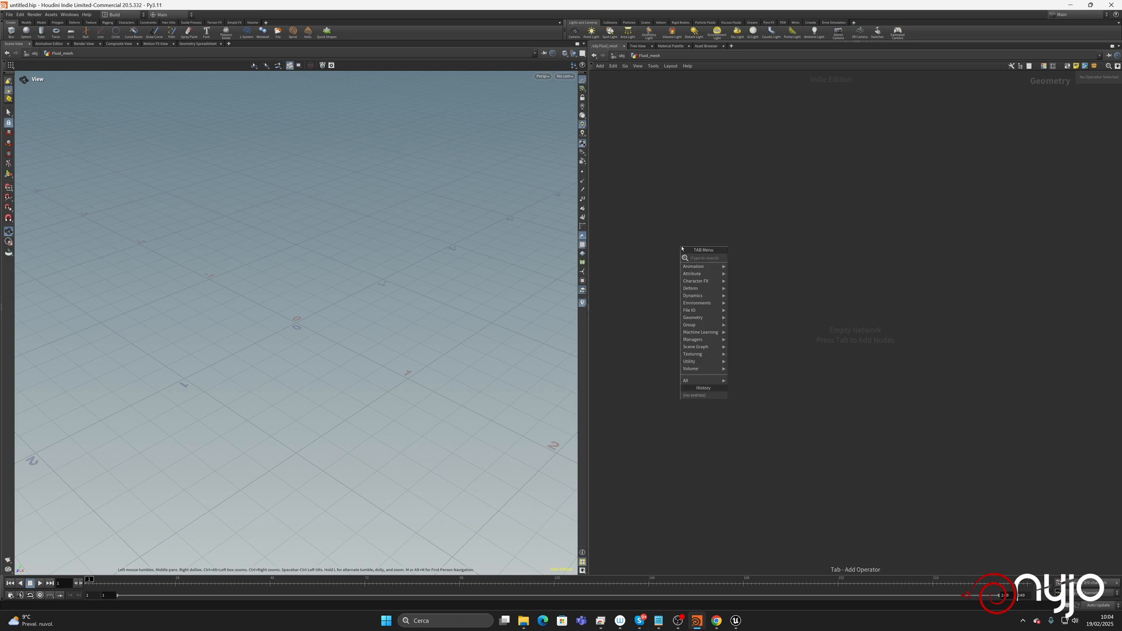
type("alembic")
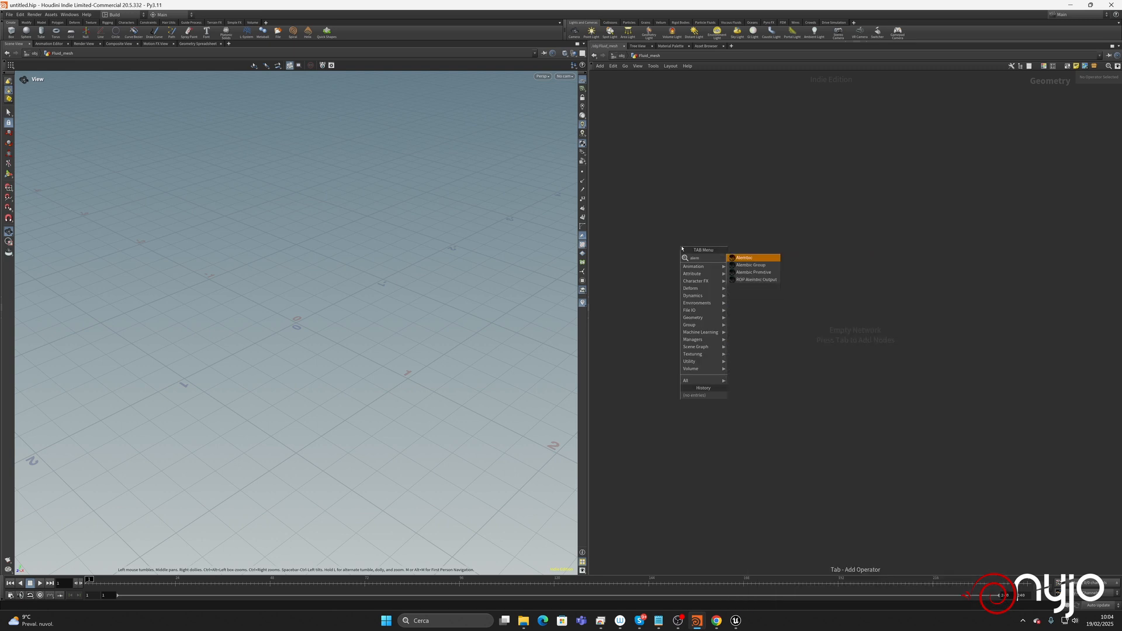
key("Return")
left_click(681, 244)
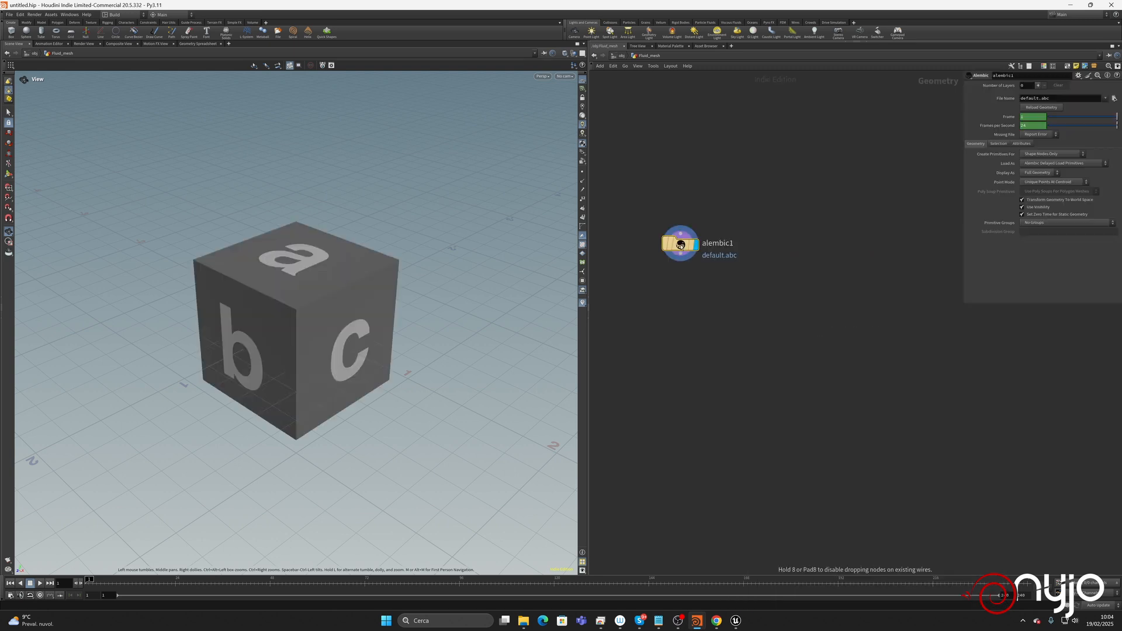
double_click(725, 244)
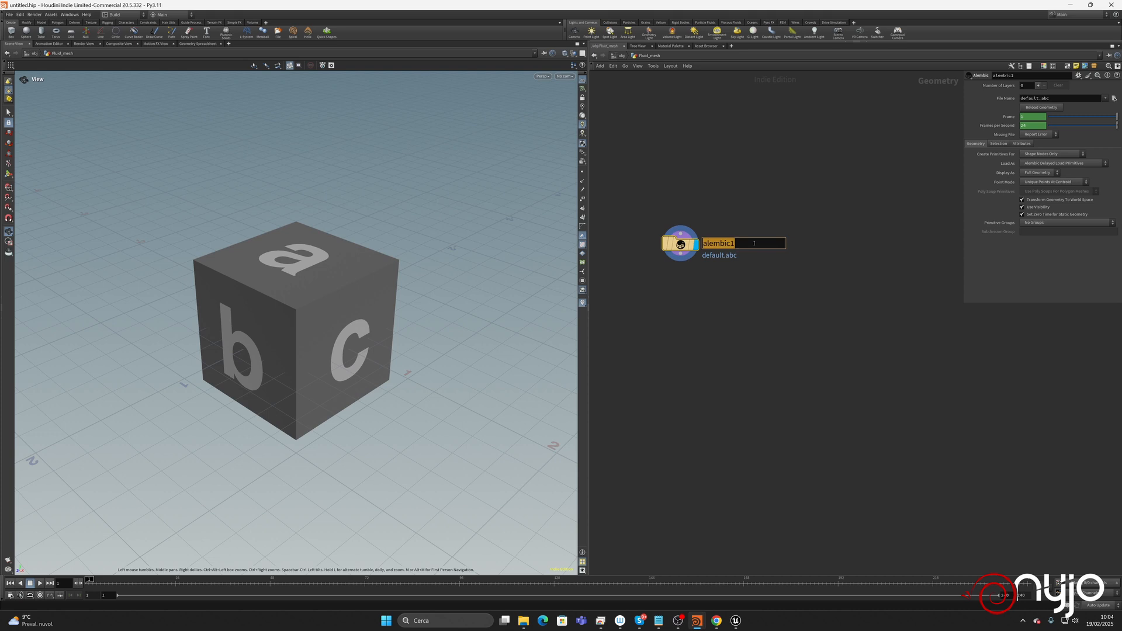
type("load_fluid_mesh")
key("Return")
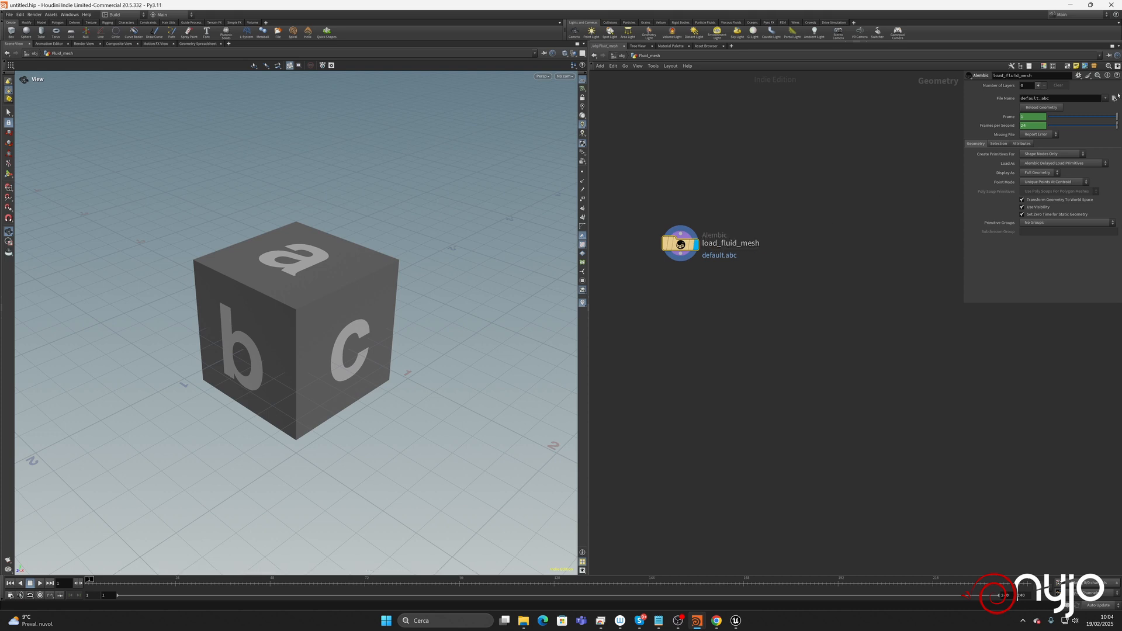
Load LiquidScaled_Optimized.abc from the D:/Waves_Unreal folder into the load_fluid_mesh node.
left_click(1116, 98)
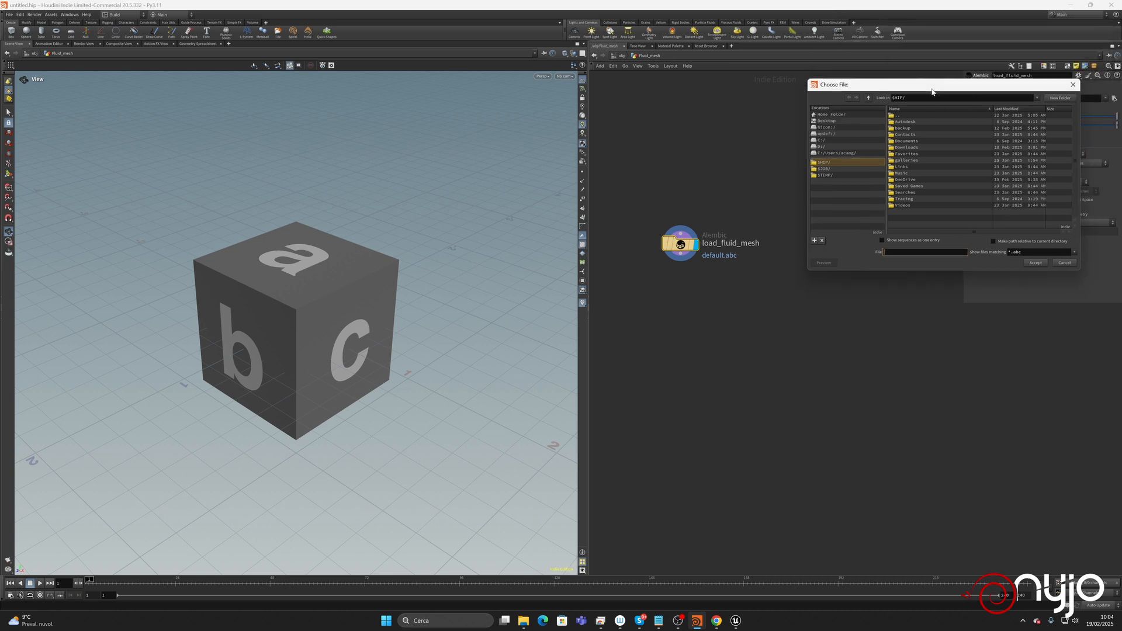
left_click_drag(932, 92, 927, 108)
left_click(815, 162)
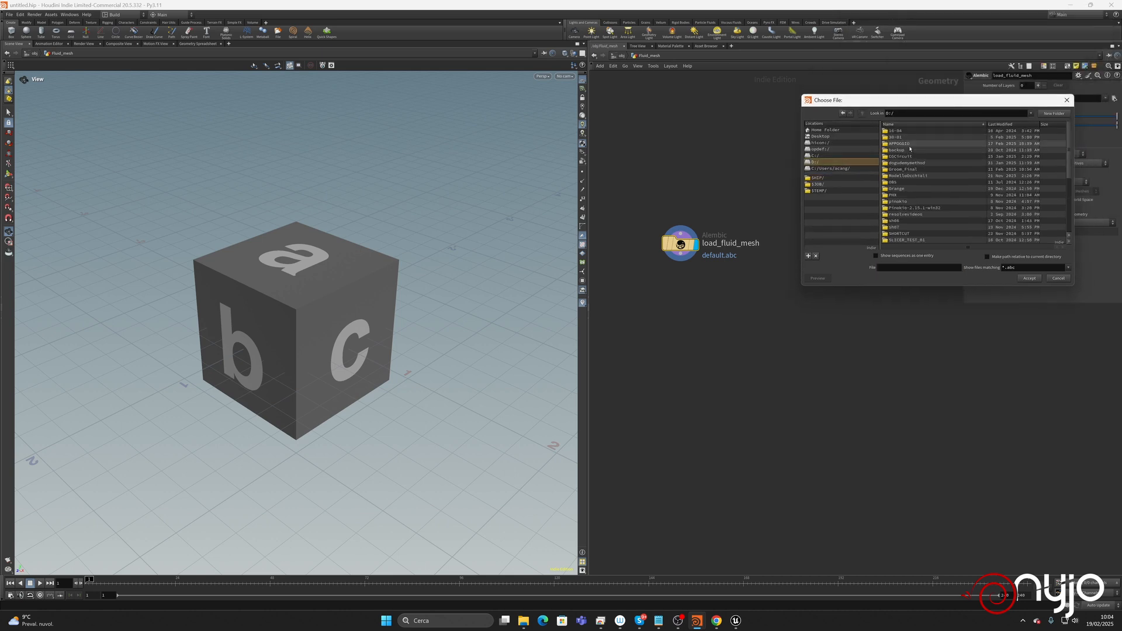
scroll(910, 149, "down", 2)
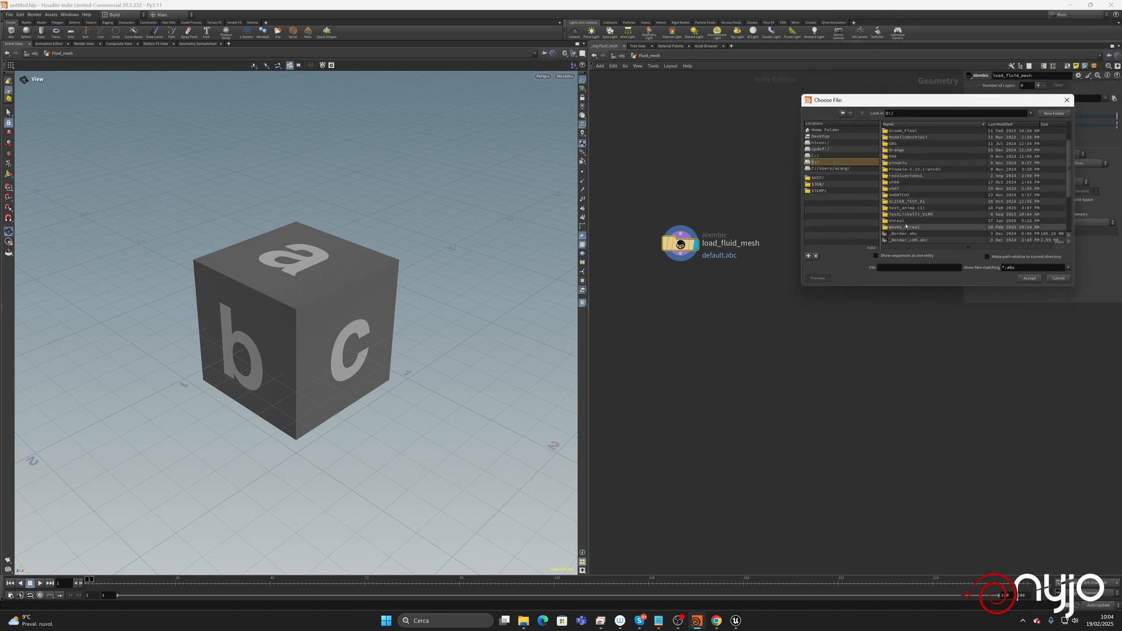
double_click(906, 226)
left_click(921, 195)
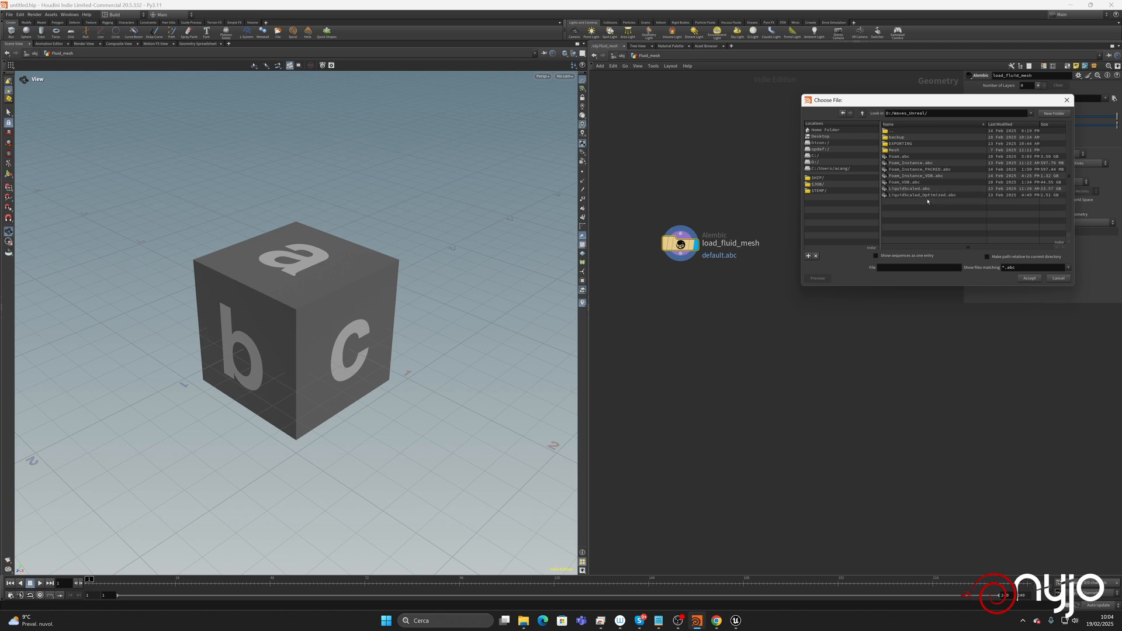
left_click(1027, 279)
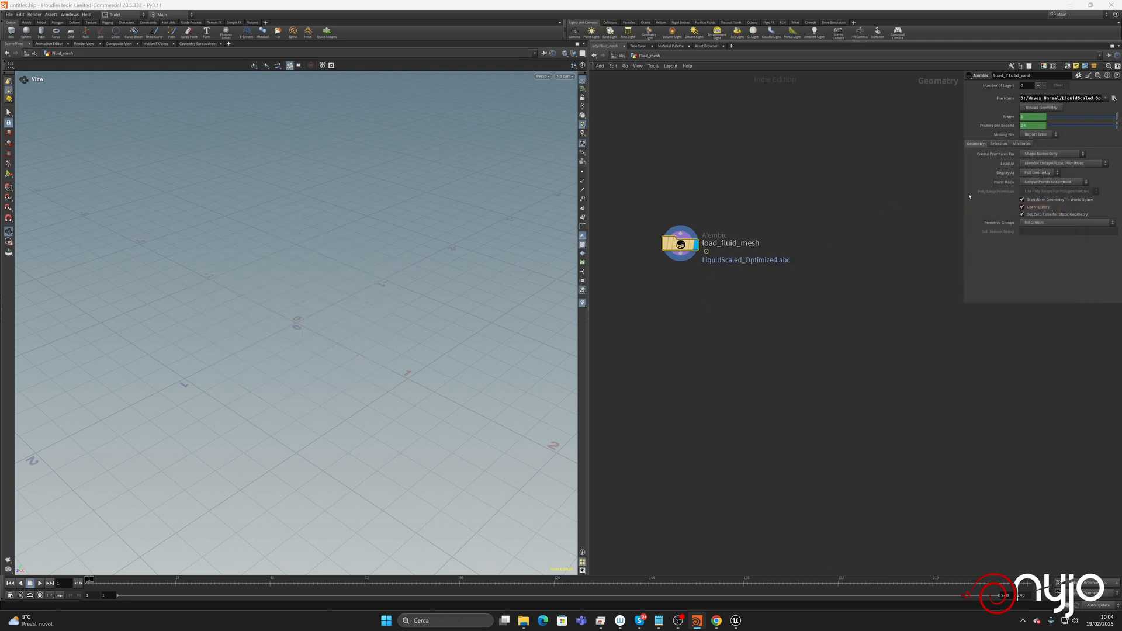
Widen the parameter pane to show the full file path and frame the loaded fluid mesh in the viewport.
left_click_drag(963, 193, 875, 198)
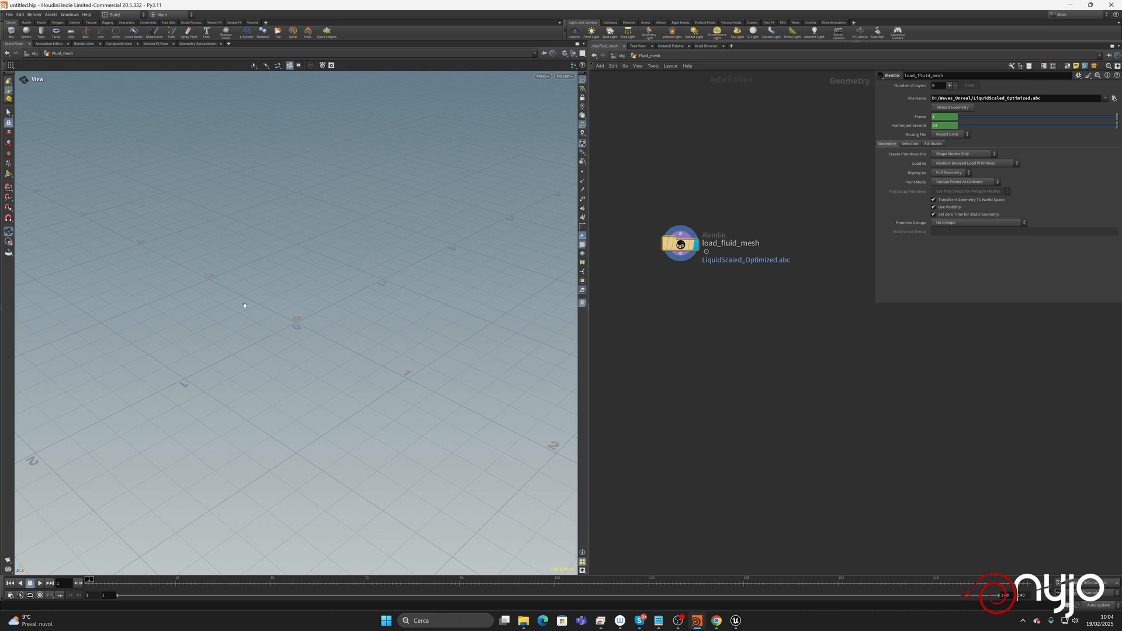
key("f")
left_click_drag(334, 312, 338, 298)
middle_click_drag(321, 358, 318, 312)
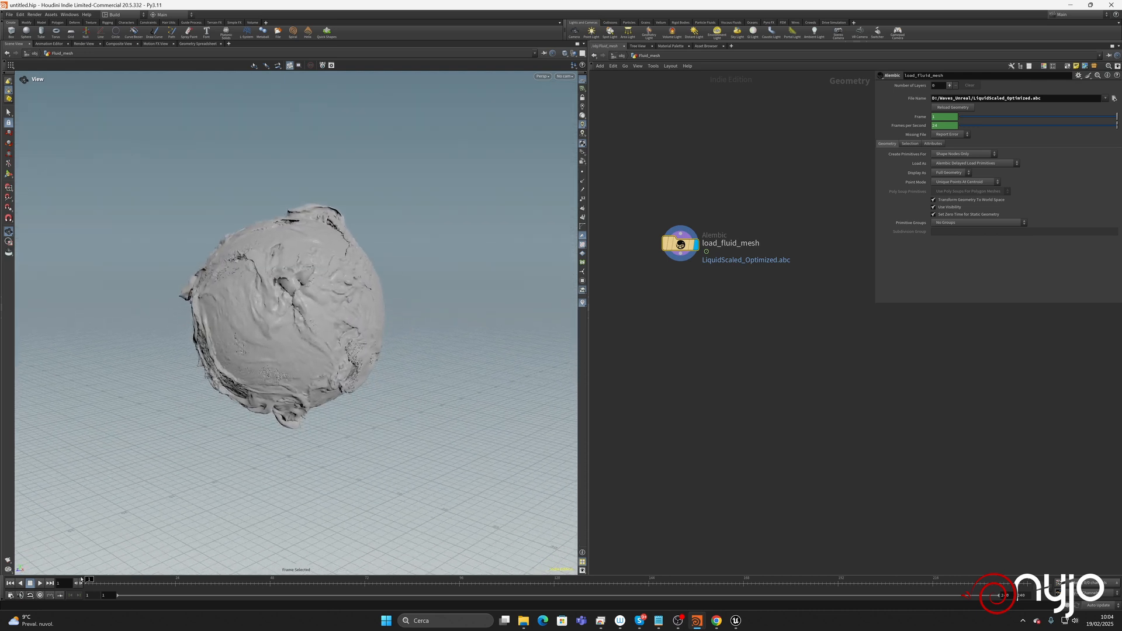
mouse_move(90, 582)
left_mouse_down()
mouse_move(246, 576)
mouse_move(88, 577)
left_mouse_up()
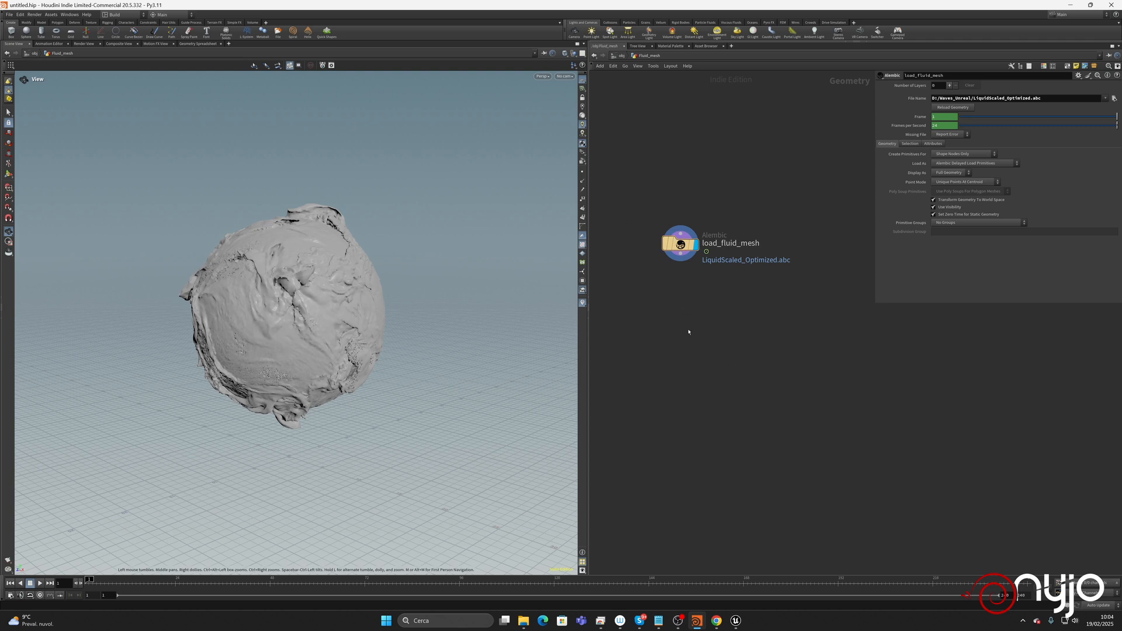
Add a Null node below load_fluid_mesh, connect it to that node's output and name it OUT_Fluid_mesh.
key("Tab")
type("null")
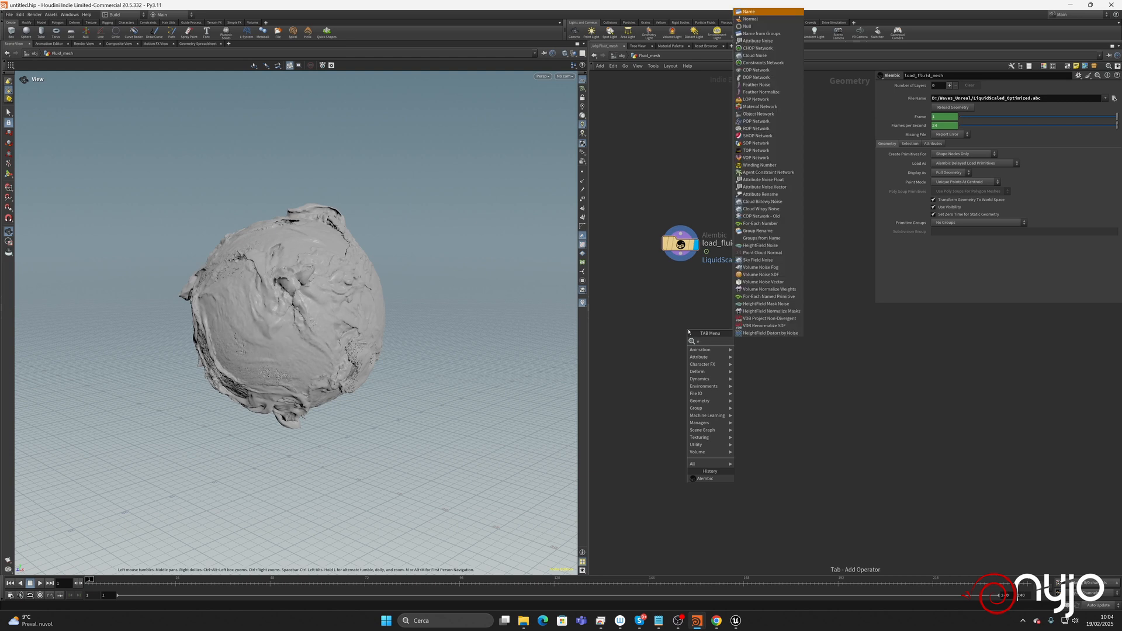
key("Return")
left_click(681, 314)
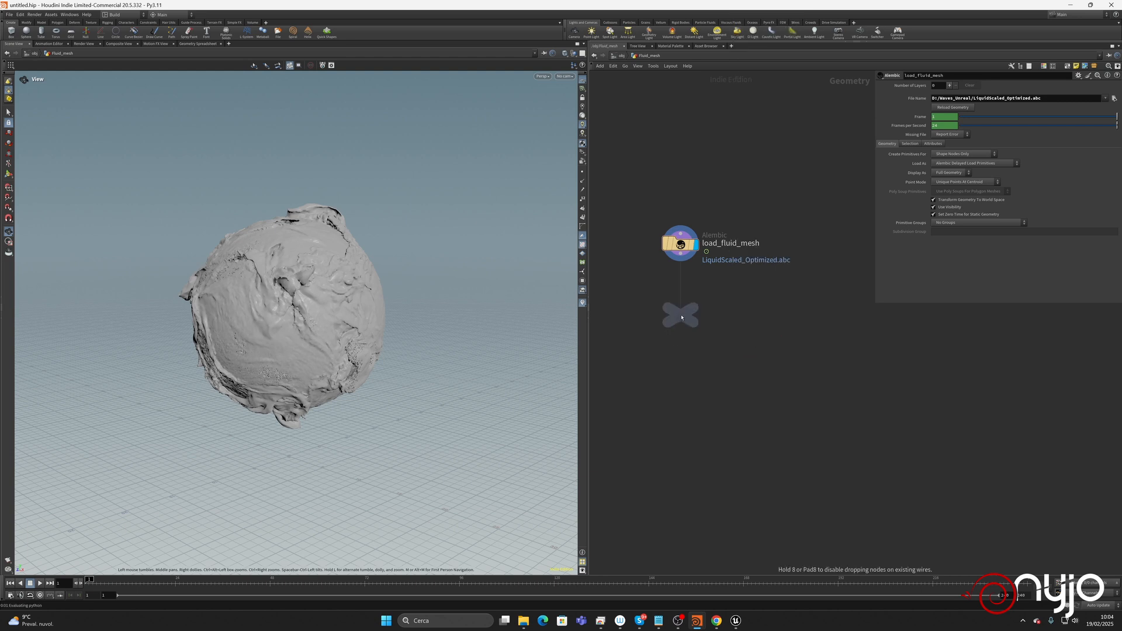
left_click(680, 261)
left_click(681, 303)
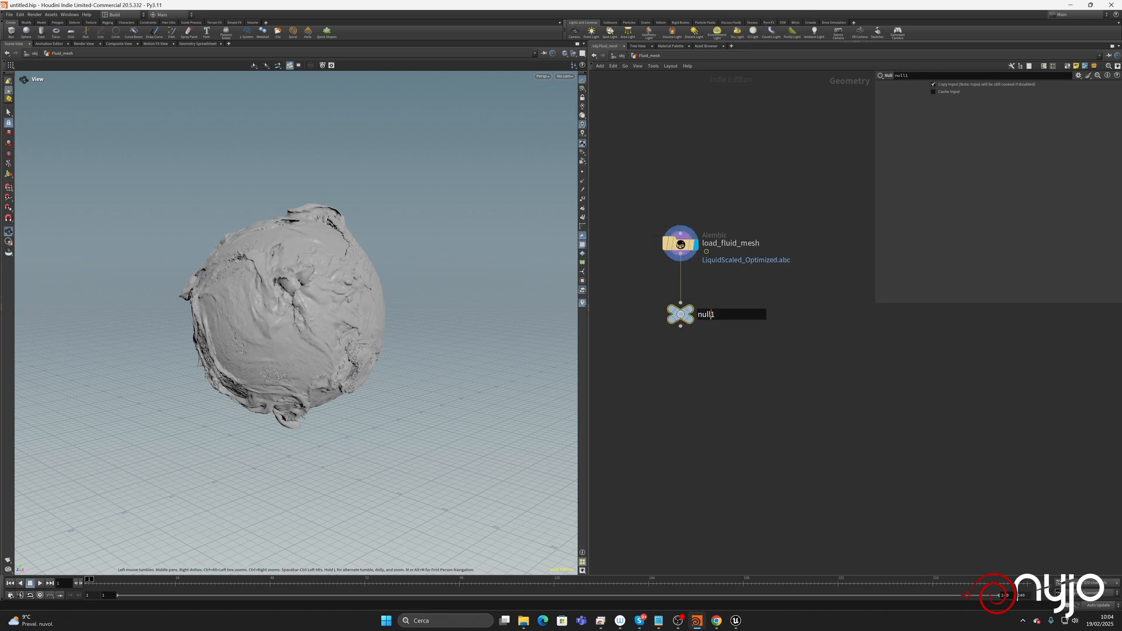
double_click(706, 314)
type("O")
type("UT_Flui")
type("id_")
type("mesh")
key("Return")
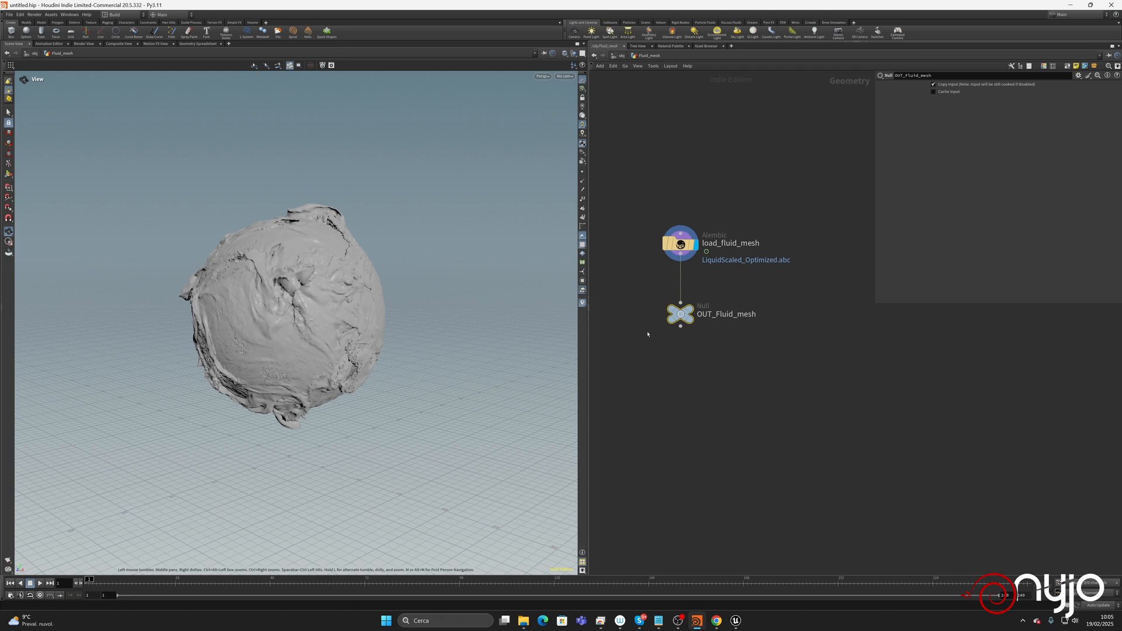
Return to the obj network, enter Foam_particles and add an Alembic node named load_foam_particles.
left_click(622, 55)
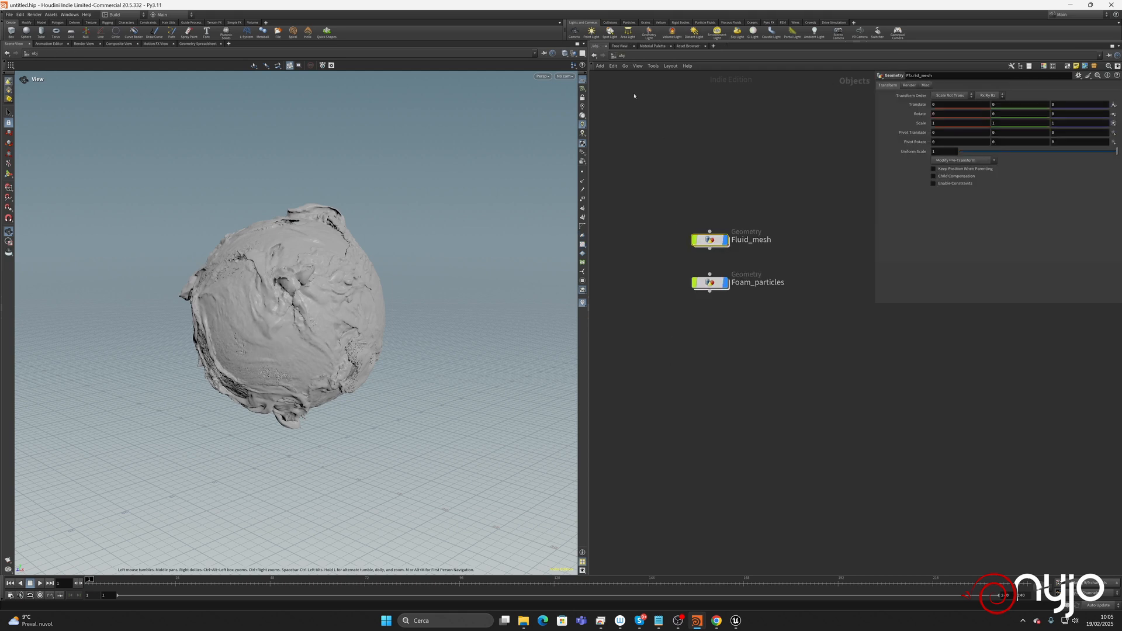
mouse_move(723, 298)
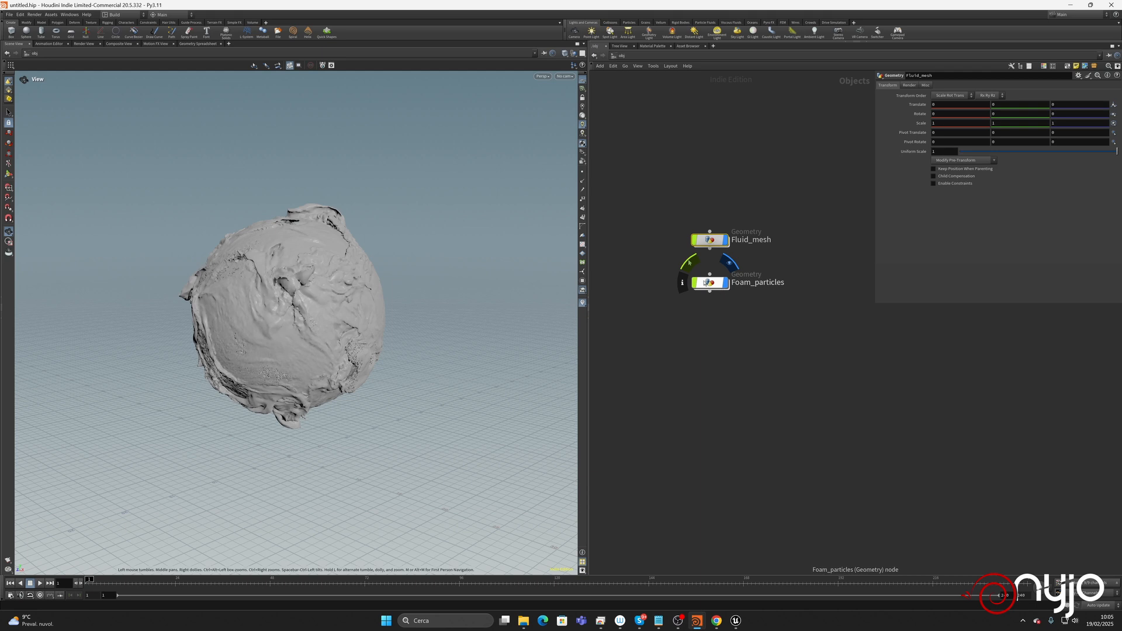
double_click(705, 286)
key("Tab")
type("ale")
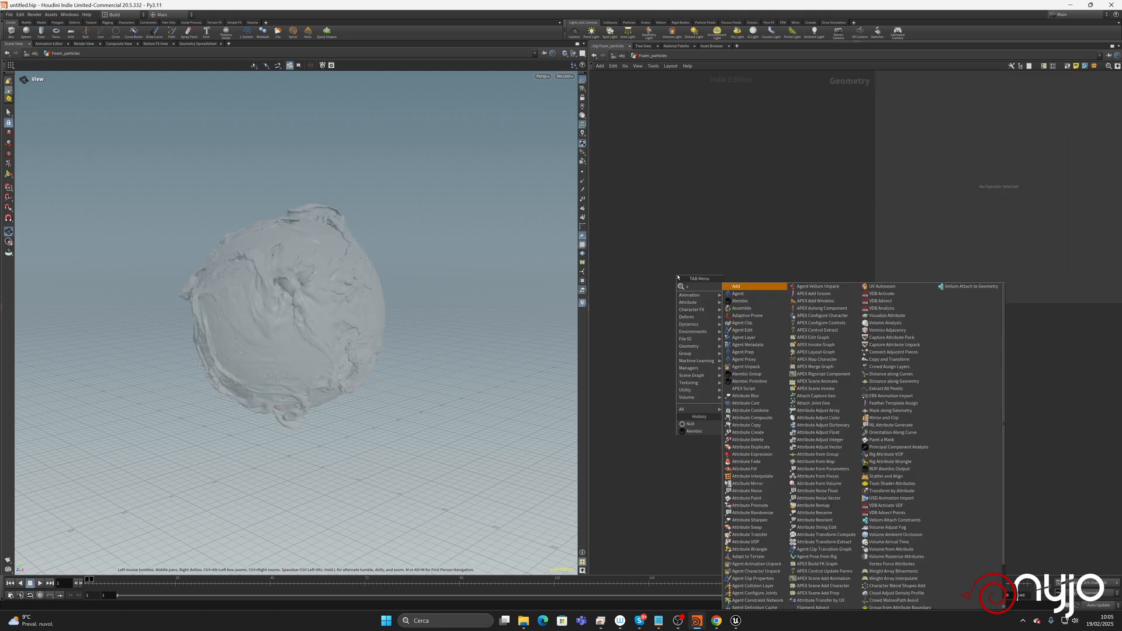
key("Return")
left_click(678, 277)
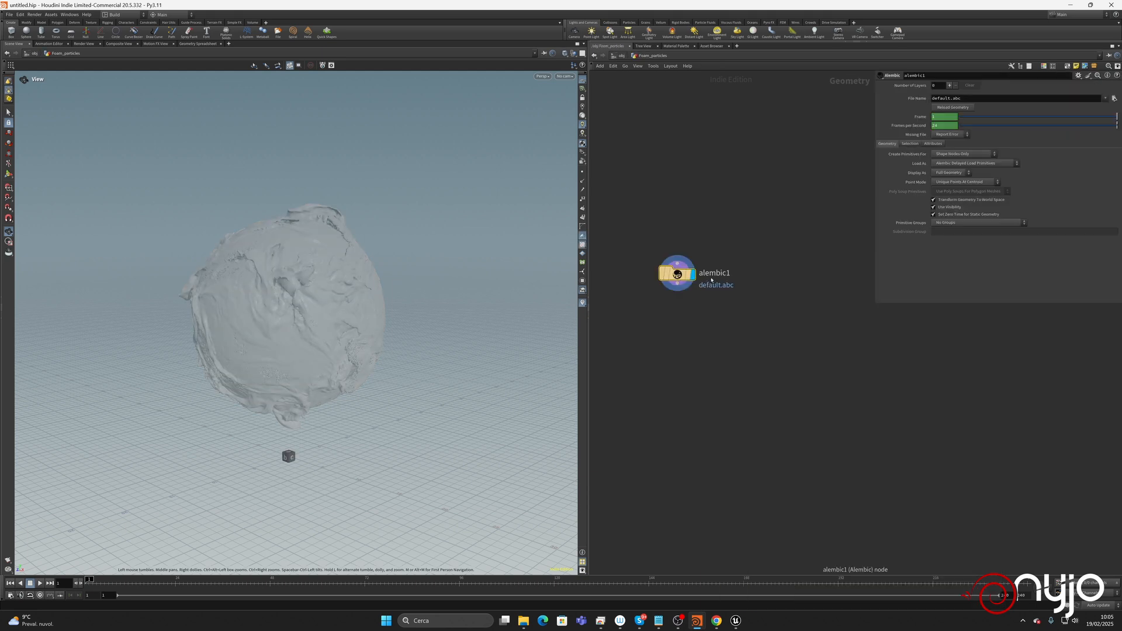
type("loa")
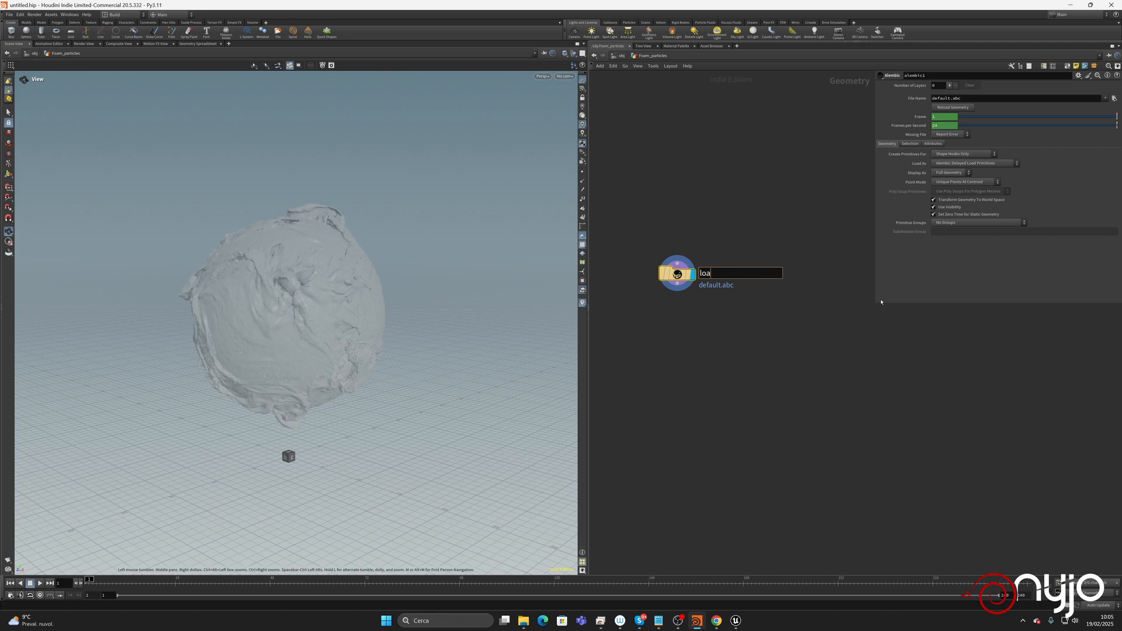
type("d_foam_particles")
key("Return")
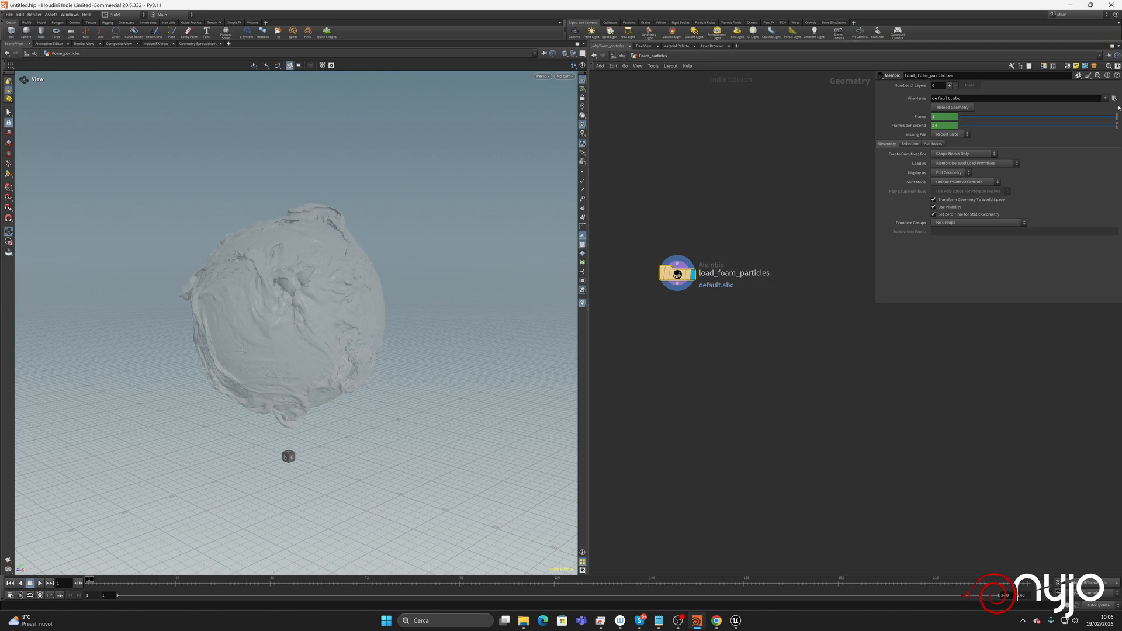
Load Foam.abc from the D:/Waves_Unreal folder into the load_foam_particles node.
left_click(1114, 98)
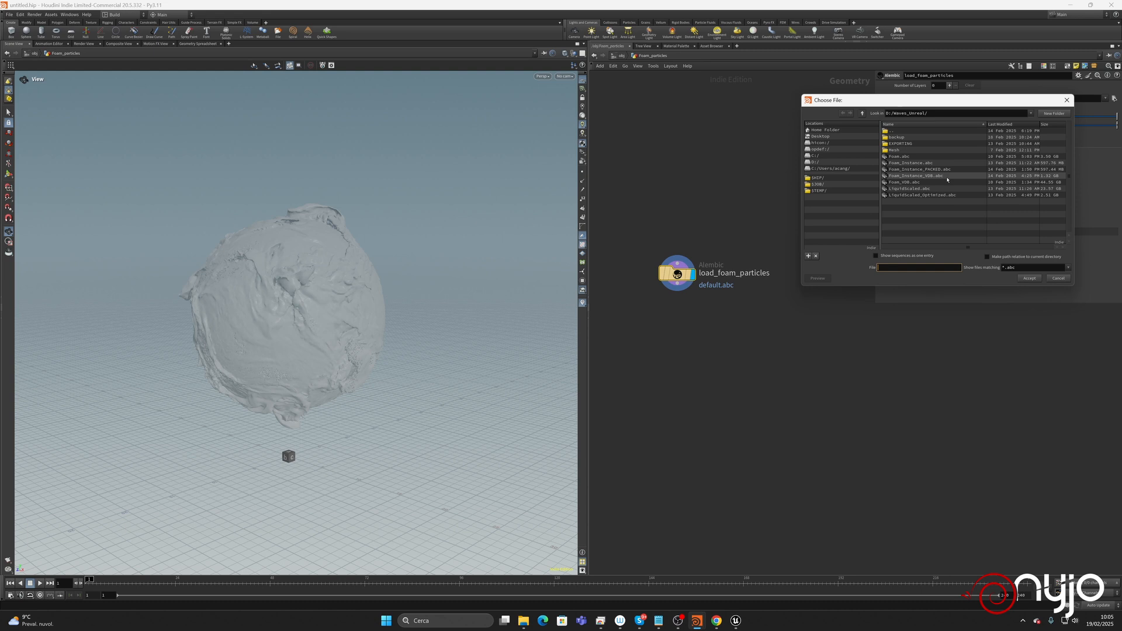
left_click(901, 157)
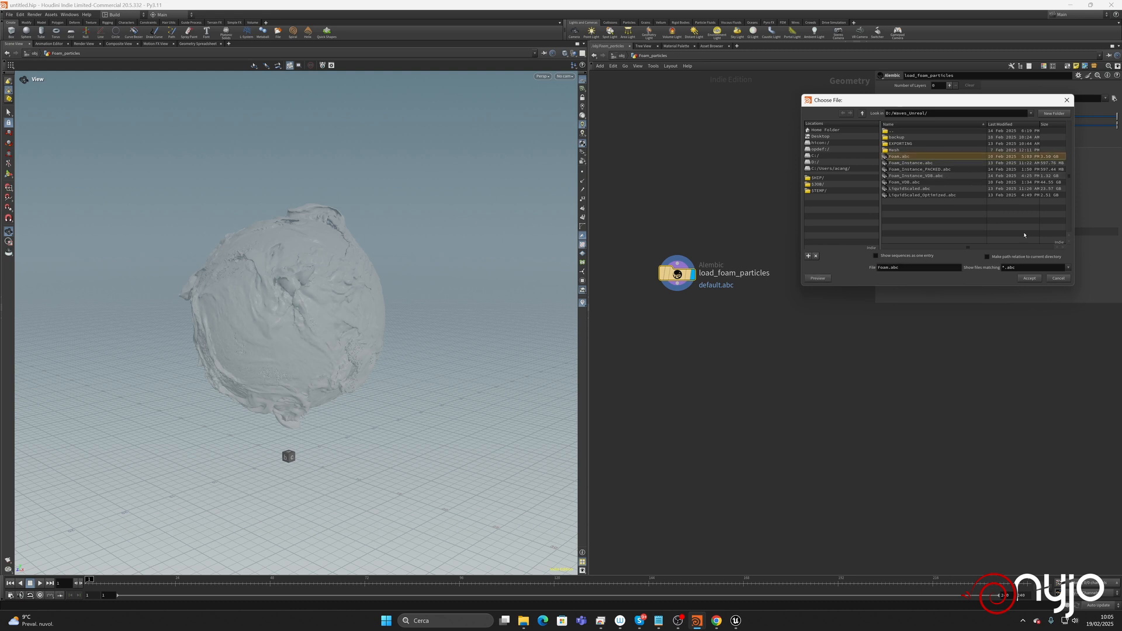
left_click(1028, 278)
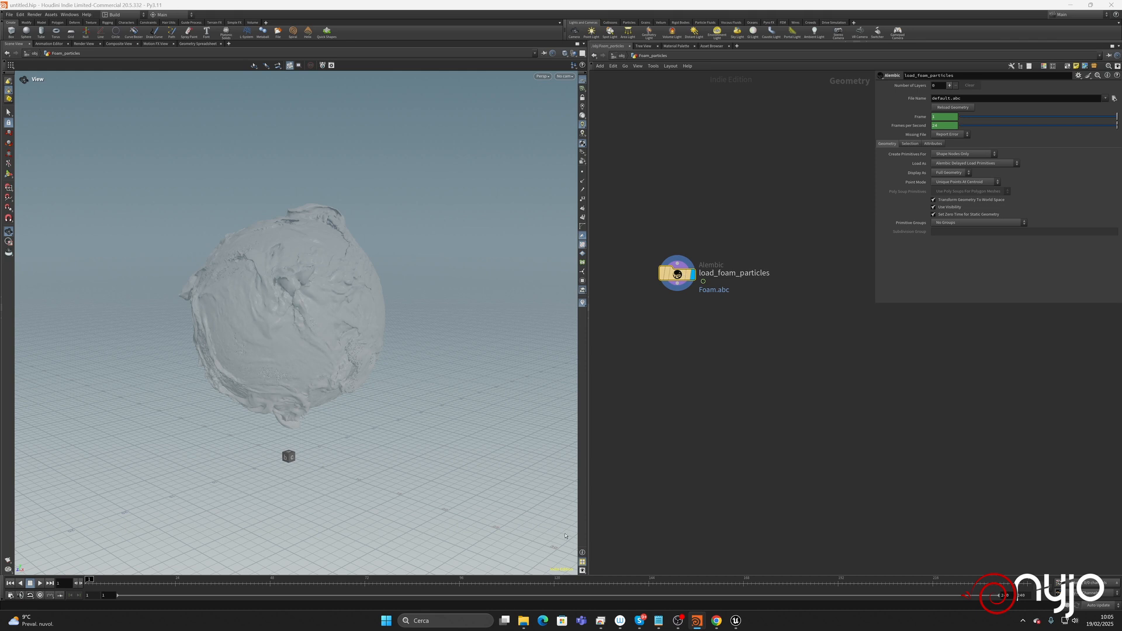
Switch to Unreal Editor, place the LiquidScaled_Optimized geometry cache in the level and set its X and Y location to 0.
left_click(737, 621)
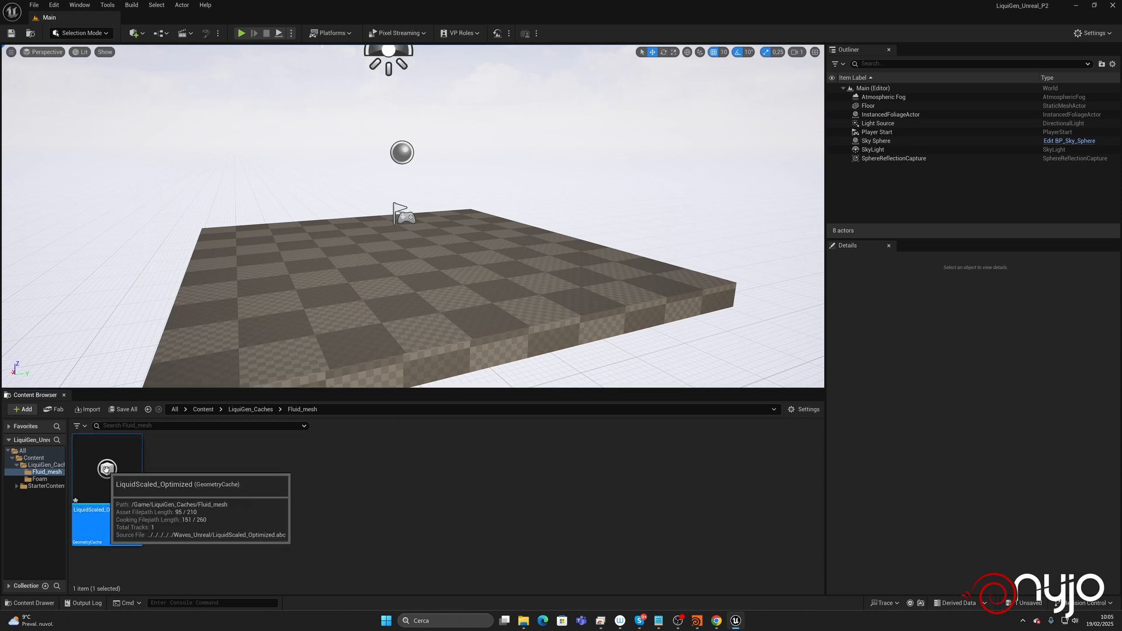
left_click_drag(103, 467, 229, 225)
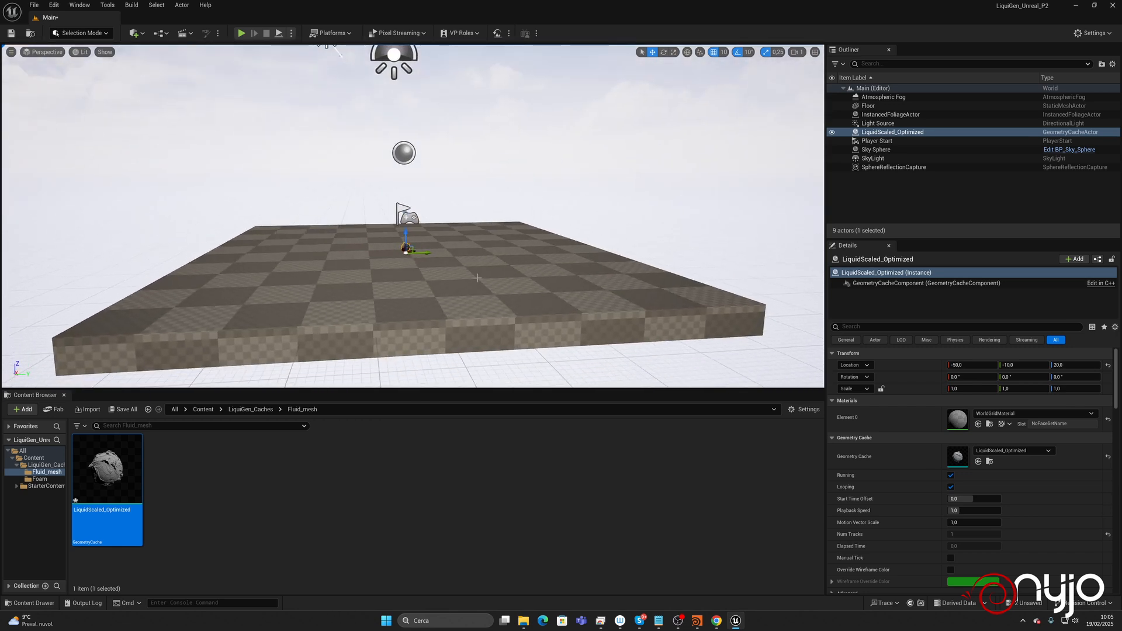
left_click(971, 366)
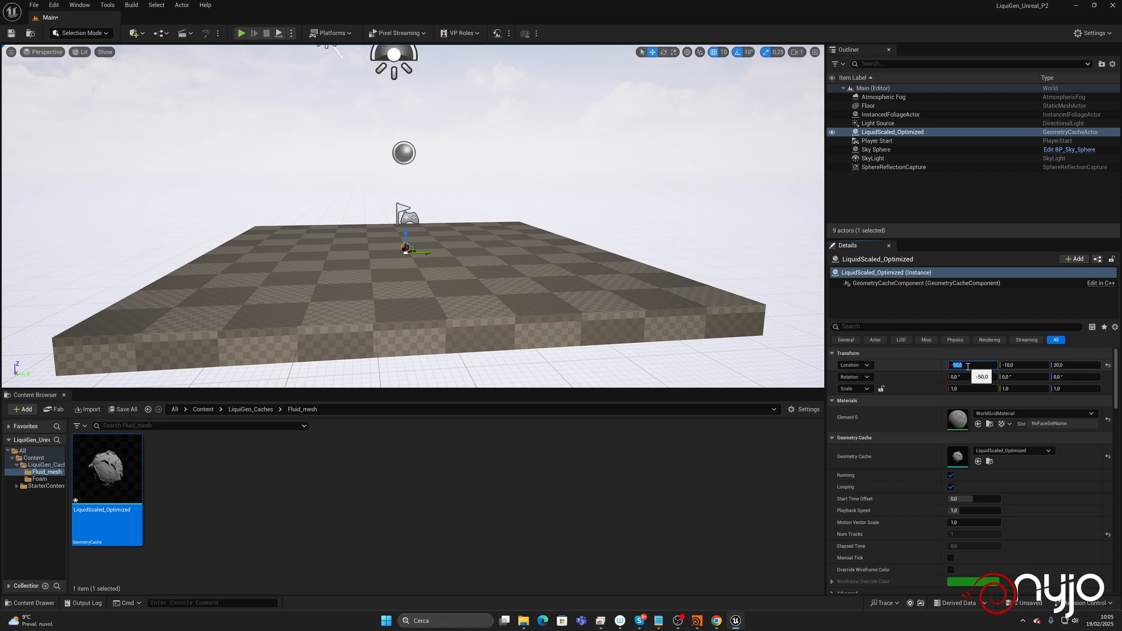
type("0")
key("Tab")
type("0")
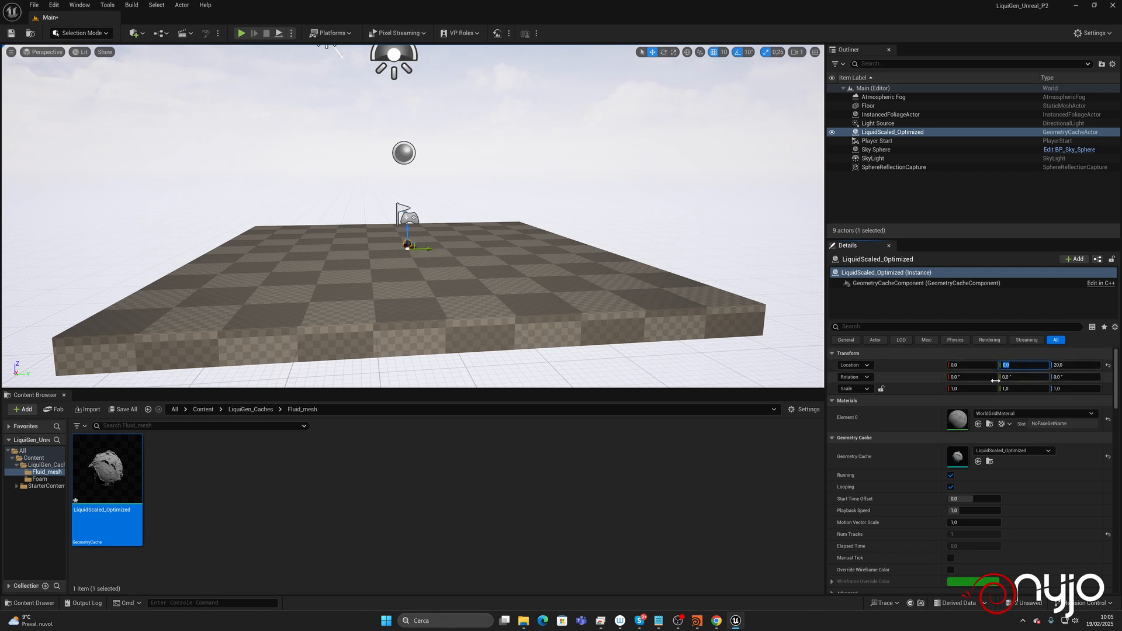
Set the scale of the LiquidScaled_Optimized actor to 100 on X, Y and Z.
left_click(971, 389)
type("100")
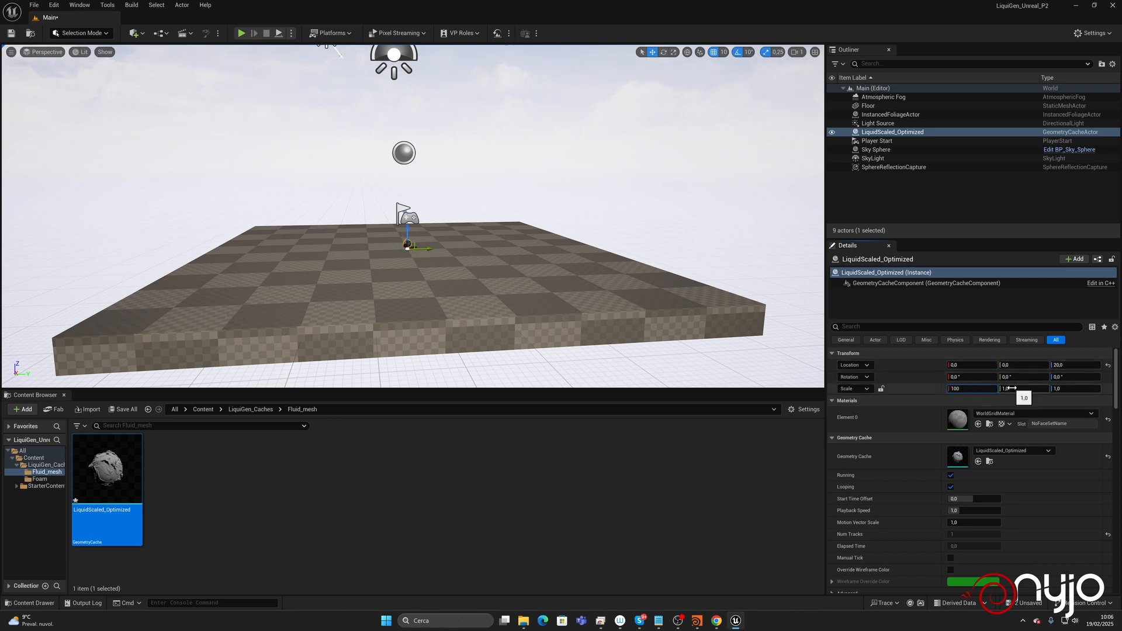
left_click(1020, 389)
type("100")
key("Return")
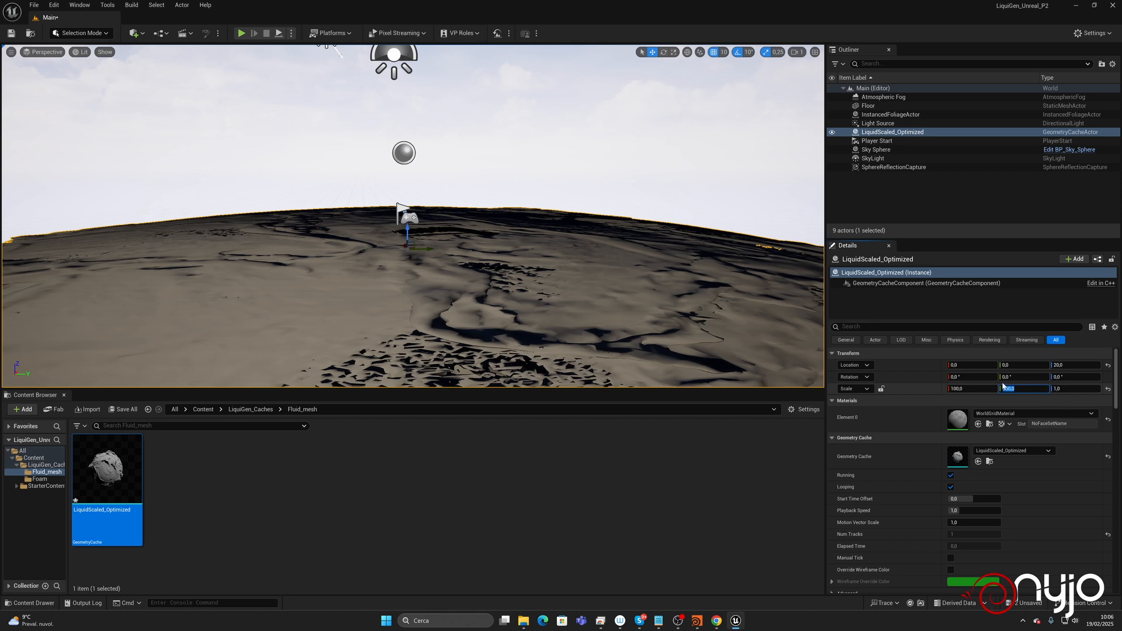
left_click(1061, 389)
type("100")
key("Return")
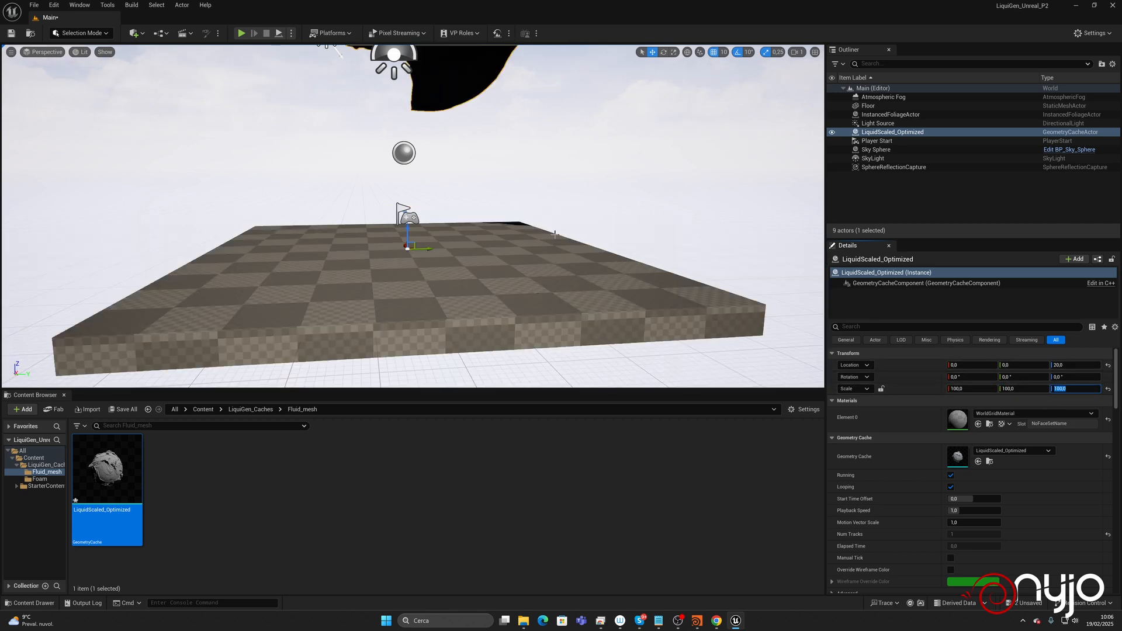
Set the scale of the LiquidScaled_Optimized actor to 10 on X, Y and Z.
mouse_move(554, 234)
left_mouse_down("alt")
mouse_move(555, 217)
mouse_move(420, 219)
mouse_move(559, 223)
left_mouse_up("alt")
right_click_drag(559, 224, 782, 177, "alt")
scroll(571, 180, "down", 2)
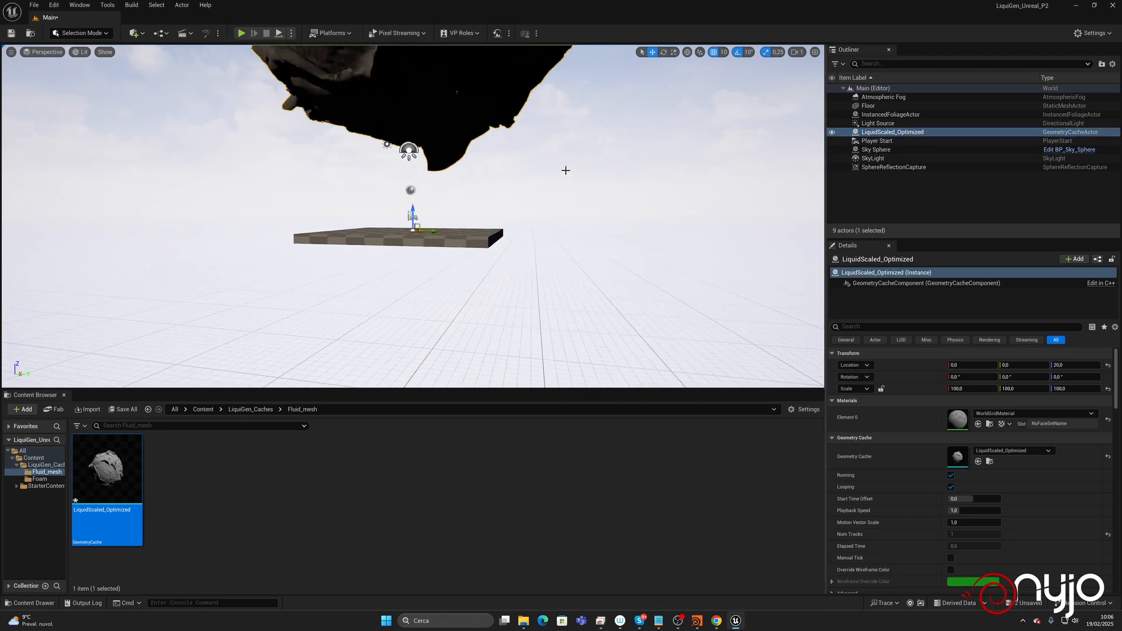
right_click_drag(566, 170, 621, 159, "alt")
left_click_drag(622, 159, 504, 159, "alt")
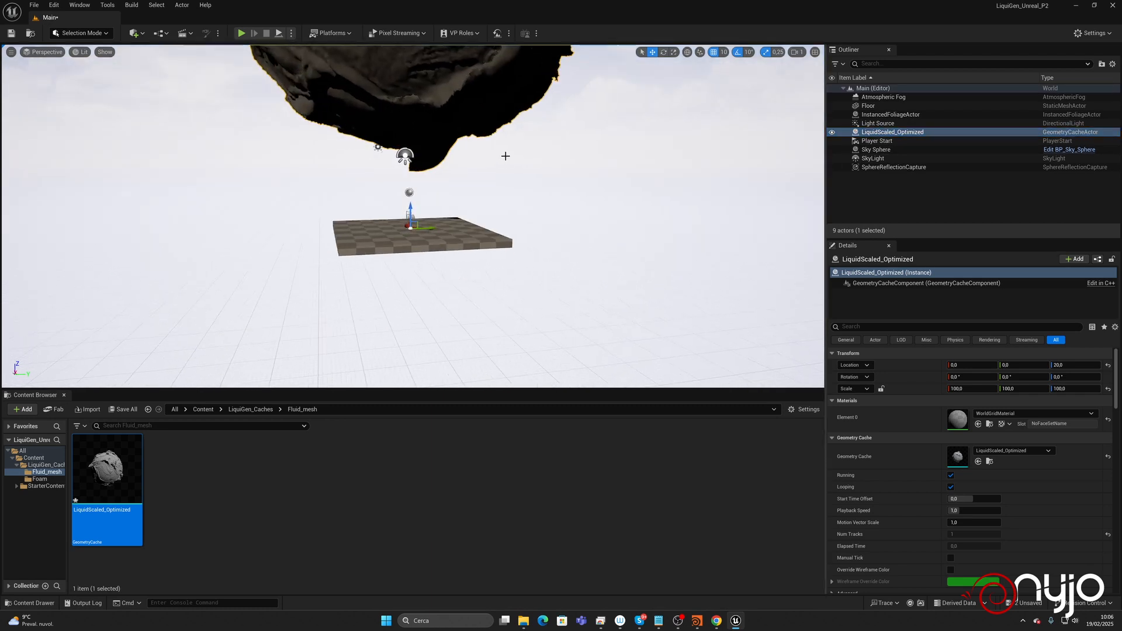
right_click_drag(505, 156, 521, 150, "alt")
left_click_drag(521, 150, 467, 215, "alt")
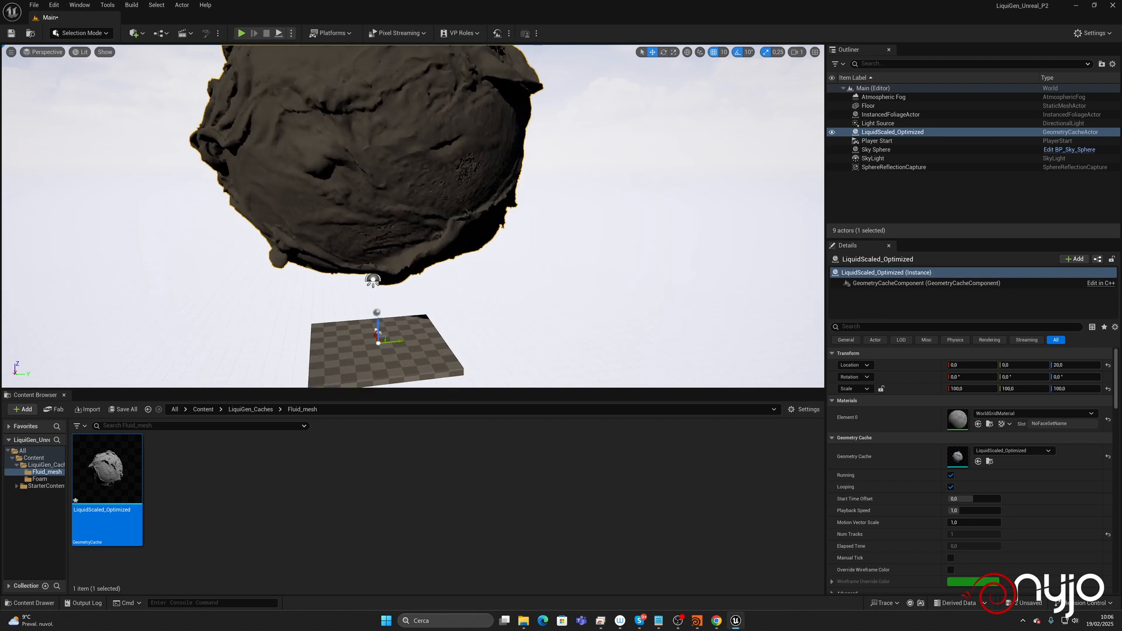
left_click(974, 388)
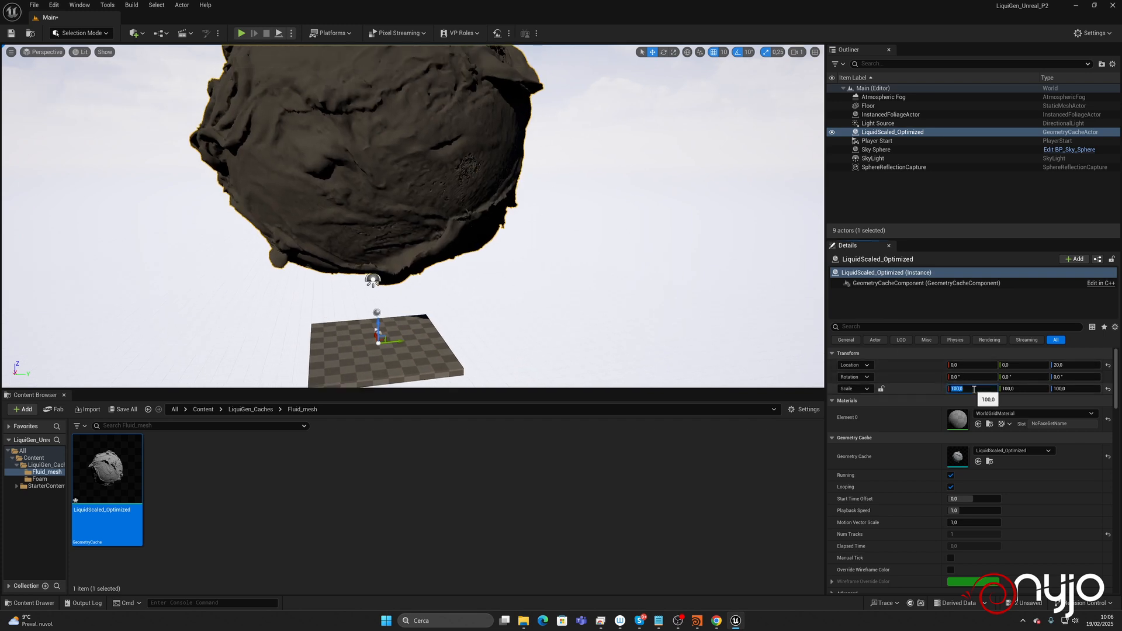
type("10")
key("Tab")
type("10")
key("Return")
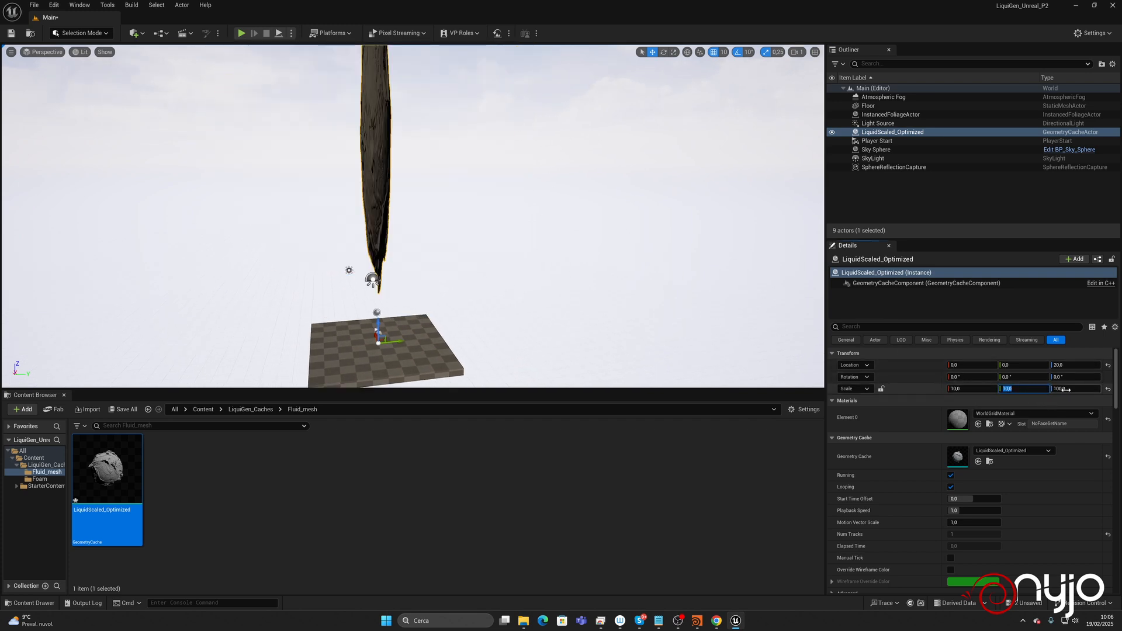
left_click(1065, 389)
type("10")
key("Return")
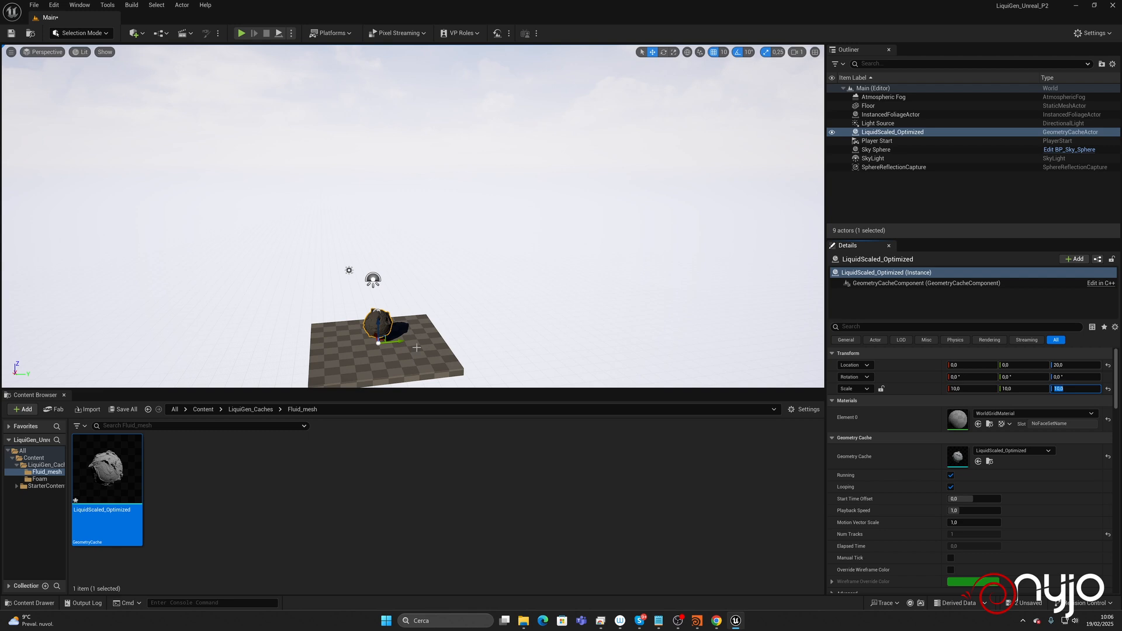
Examine the rescaled fluid mesh and its position above the floor up close and from different angles.
left_click_drag(416, 348, 392, 300, "alt")
middle_click_drag(392, 301, 425, 227, "alt")
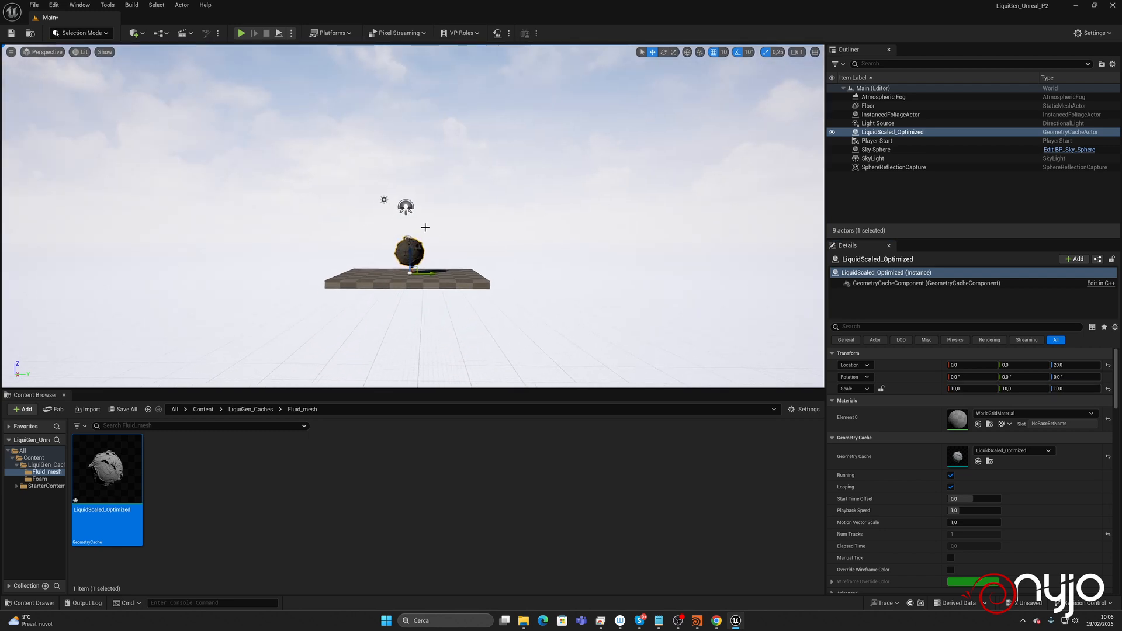
right_click_drag(425, 227, 135, 335, "alt")
middle_click_drag(339, 333, 330, 352, "alt")
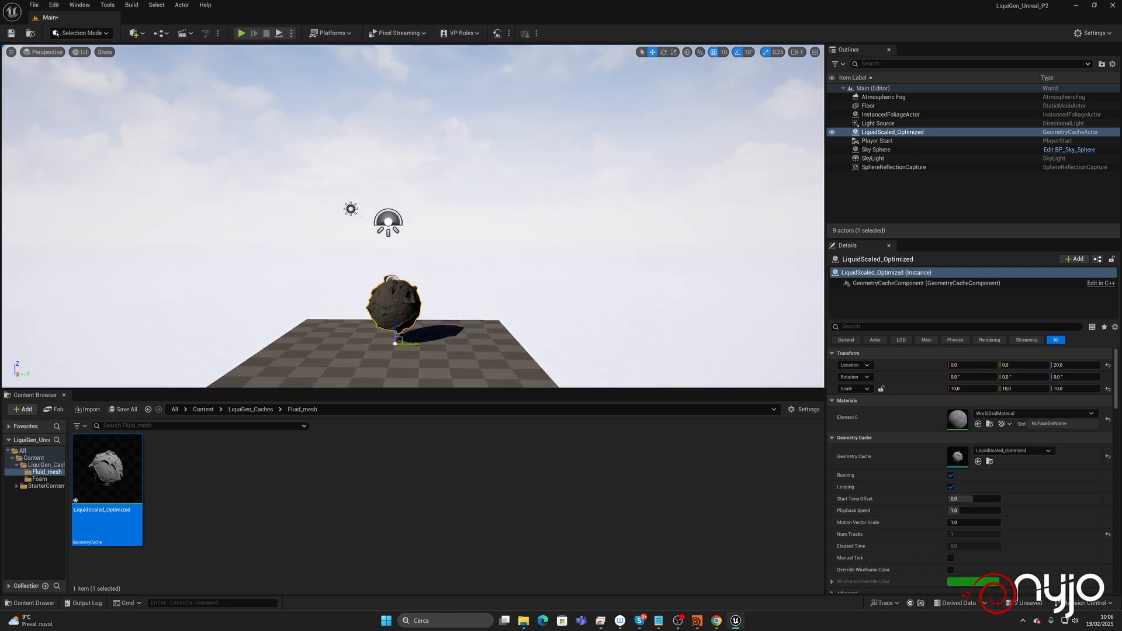
middle_click_drag(418, 321, 422, 238, "alt")
scroll(386, 191, "up", 3)
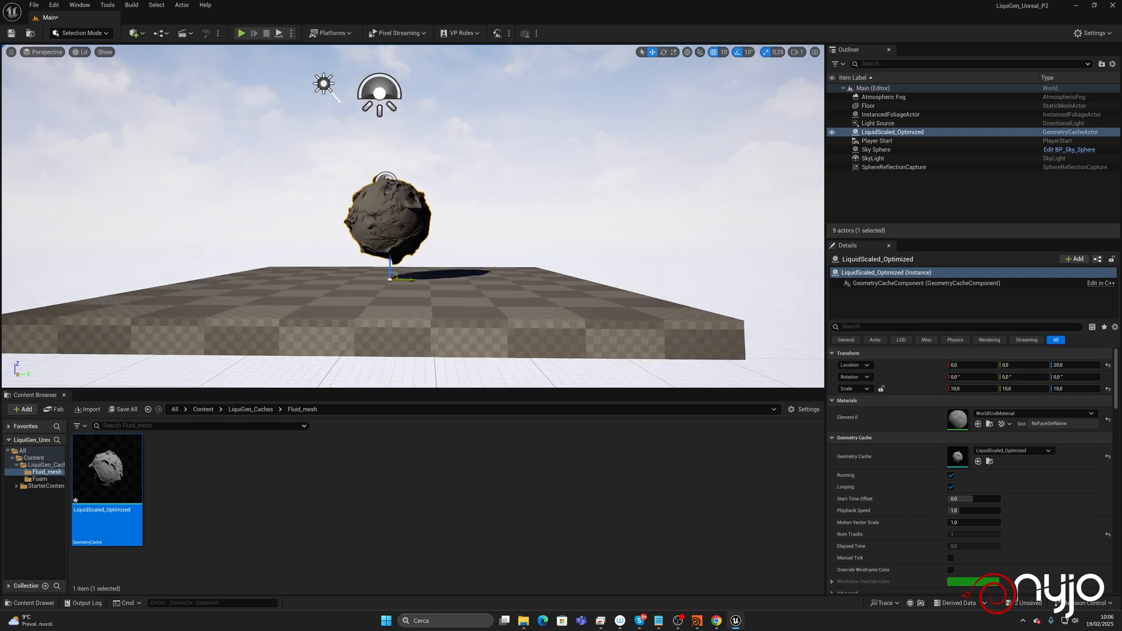
scroll(386, 191, "up", 3)
scroll(363, 301, "up", 4)
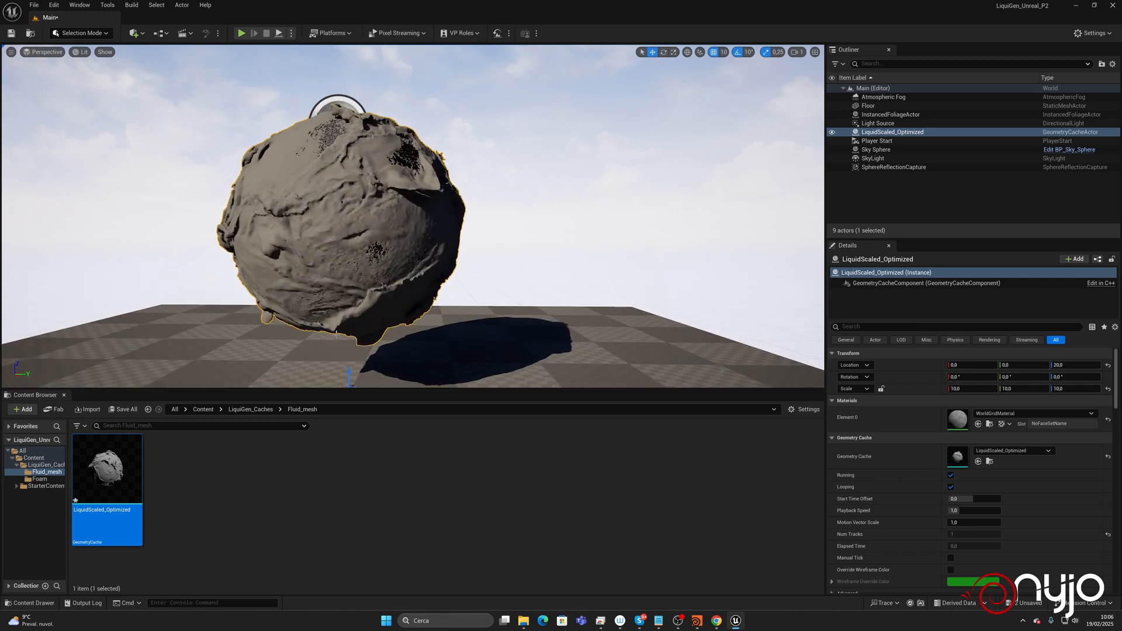
left_click_drag(336, 335, 344, 333, "alt")
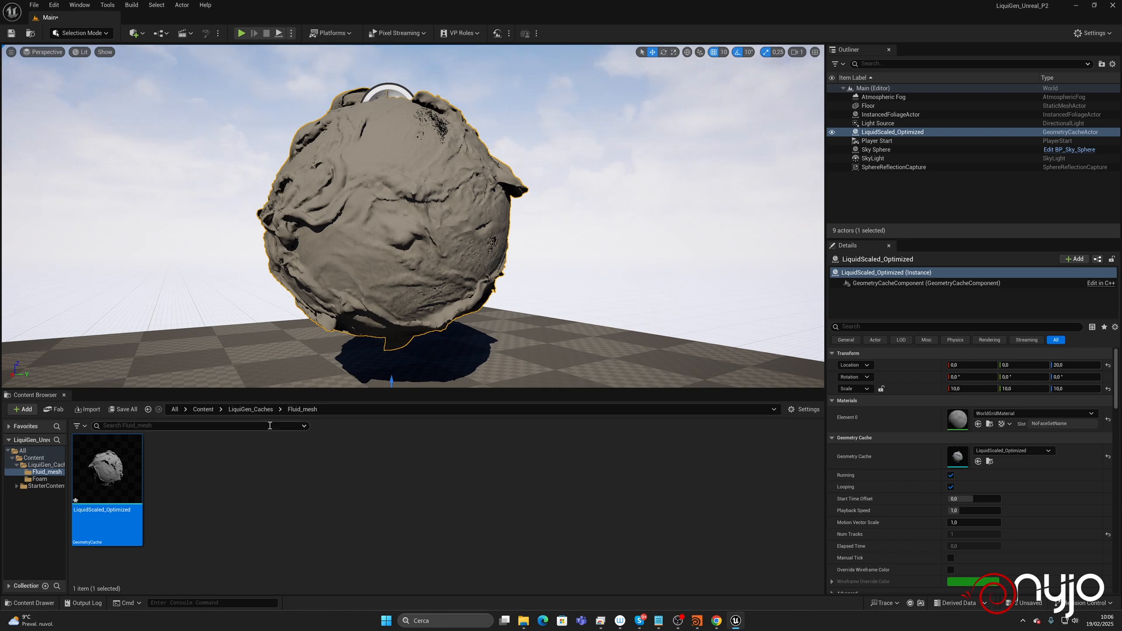
Create an Outliner folder named assets and move the LiquidScaled_Optimized actor into it.
right_click(883, 201)
left_click(905, 222)
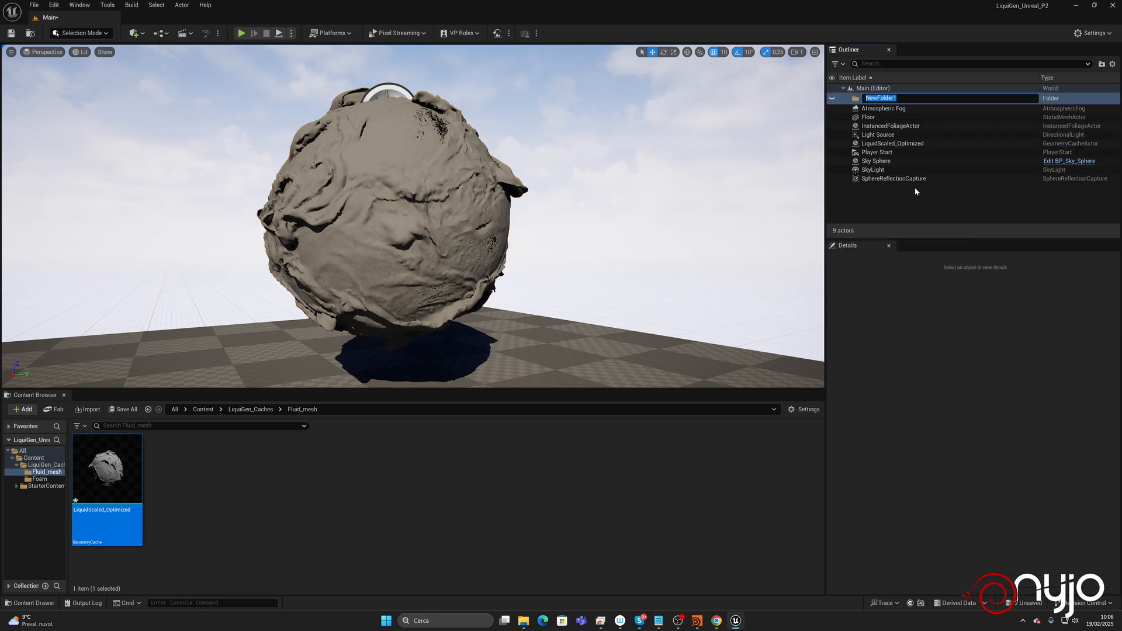
type("a")
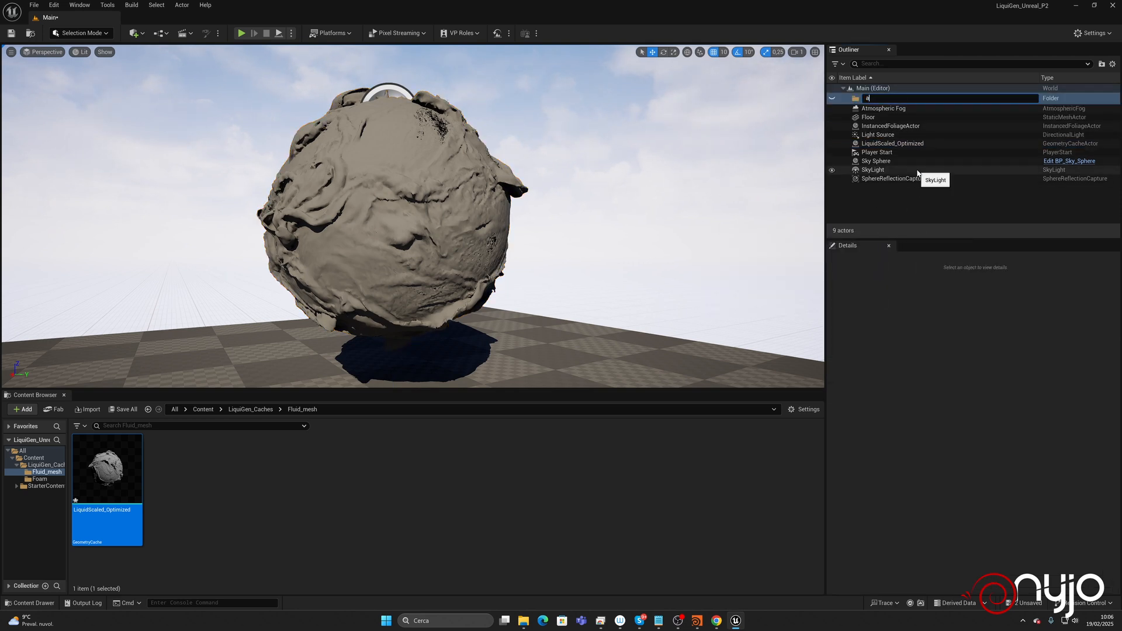
type("ssets")
key("Return")
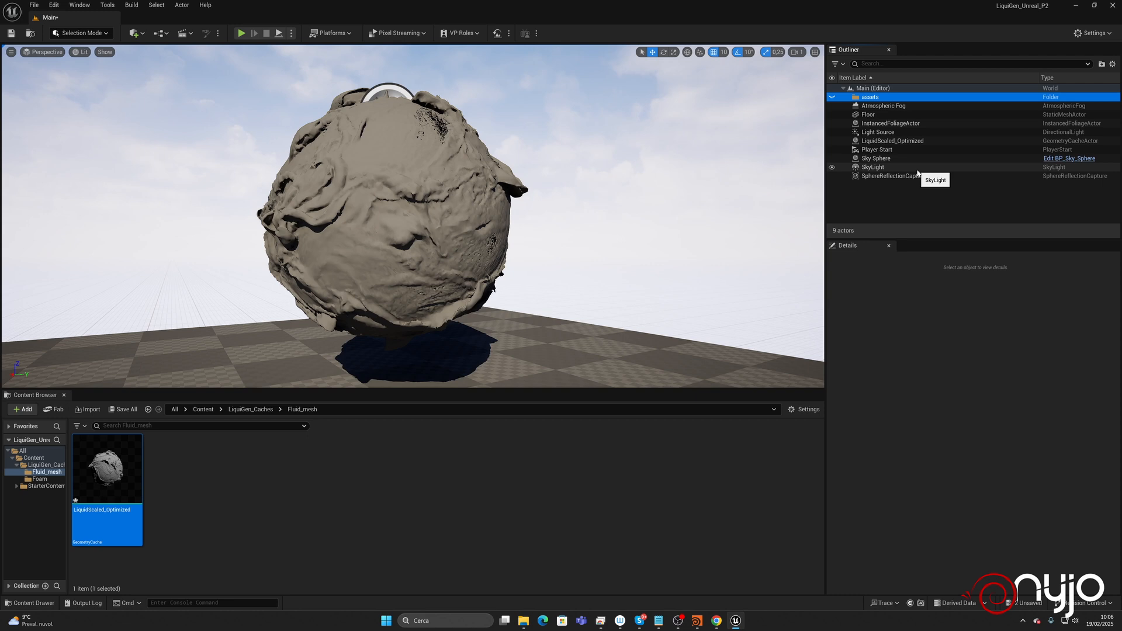
left_click(913, 132)
left_click_drag(882, 145, 868, 99)
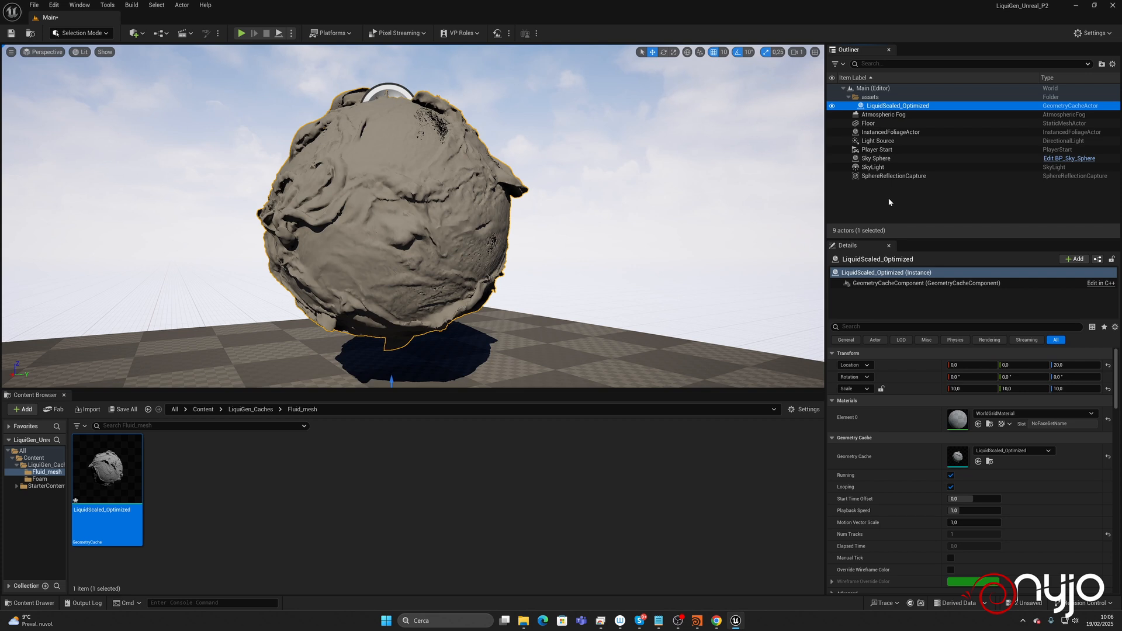
Create a second Outliner folder named light rig at the level's root.
right_click(868, 198)
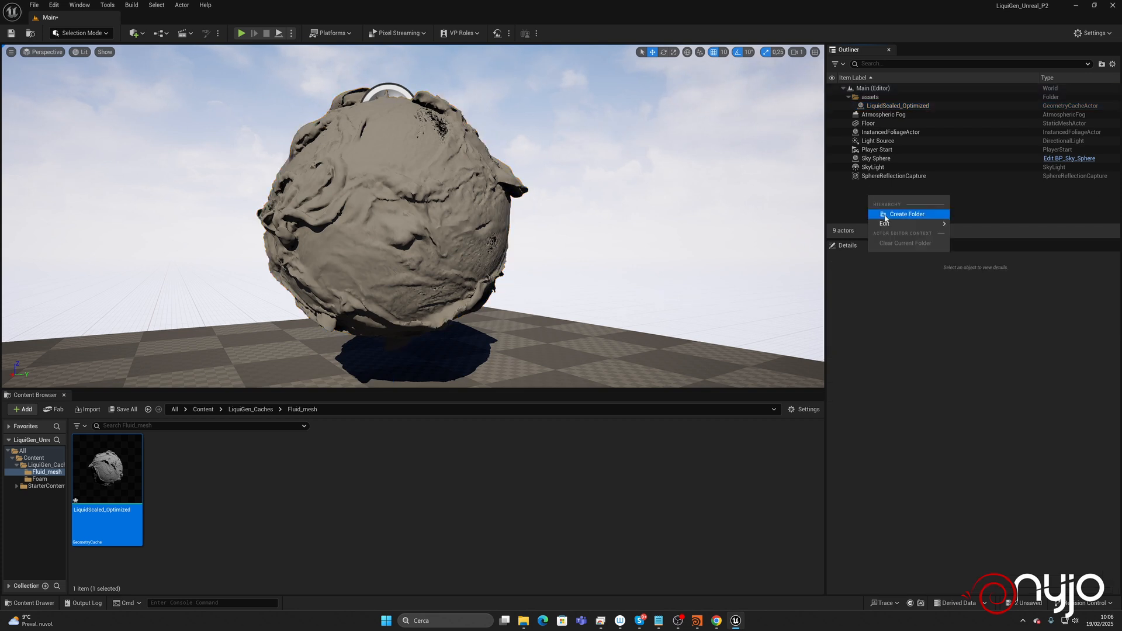
left_click(892, 215)
type("light rig")
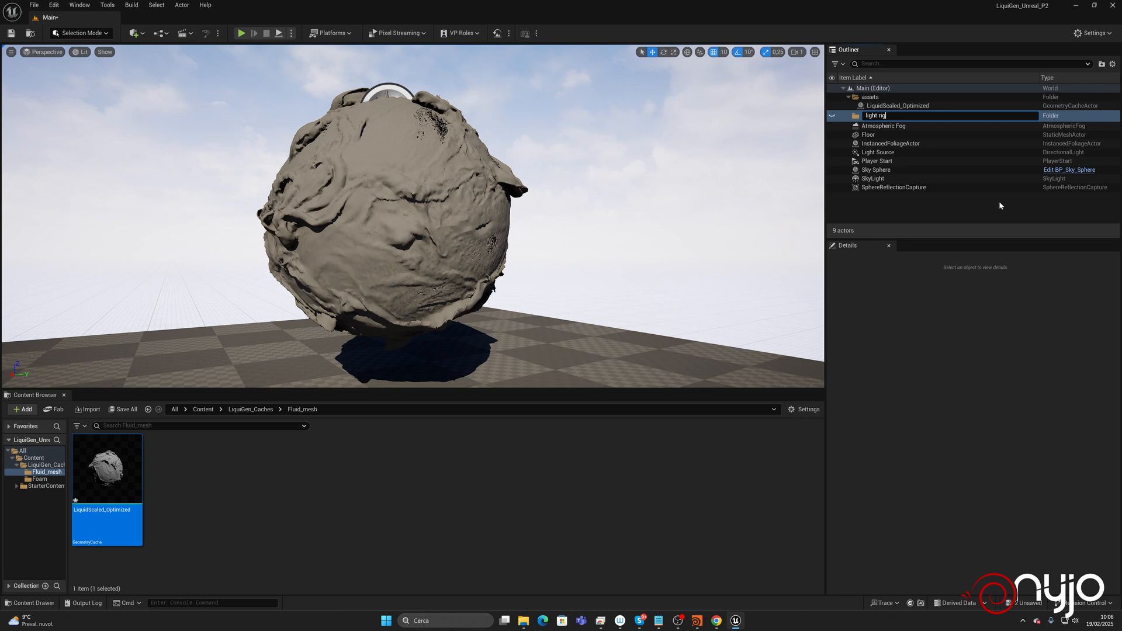
key("Return")
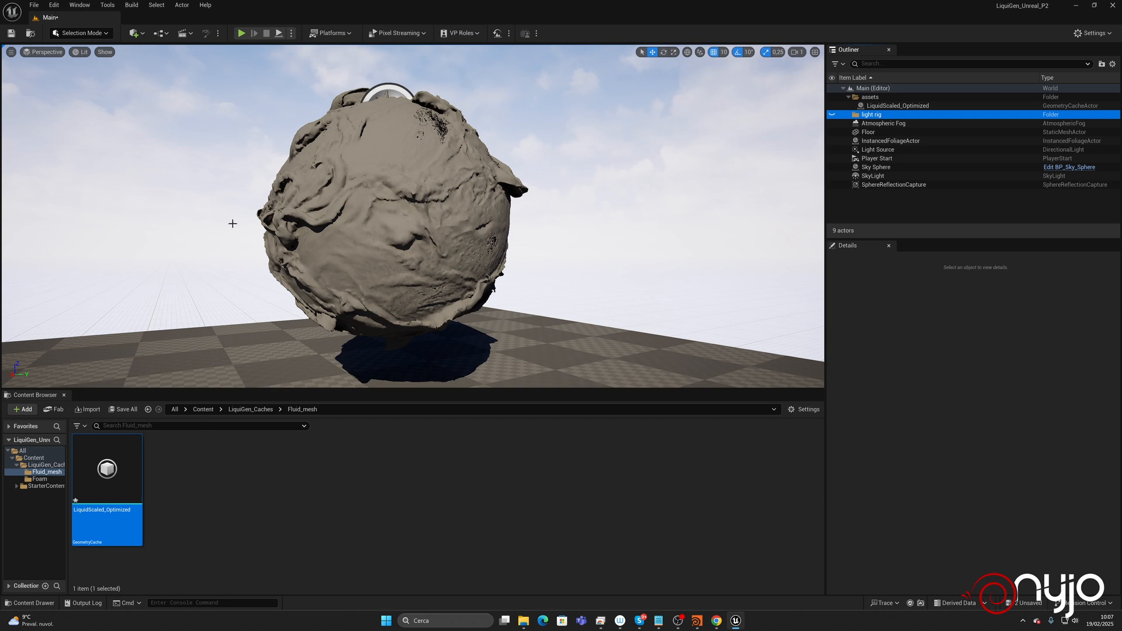
Add a level sequence, save it in the Content folder as NewLevelSequence and leave its playhead at frame 0.
left_click(161, 33)
left_click(187, 33)
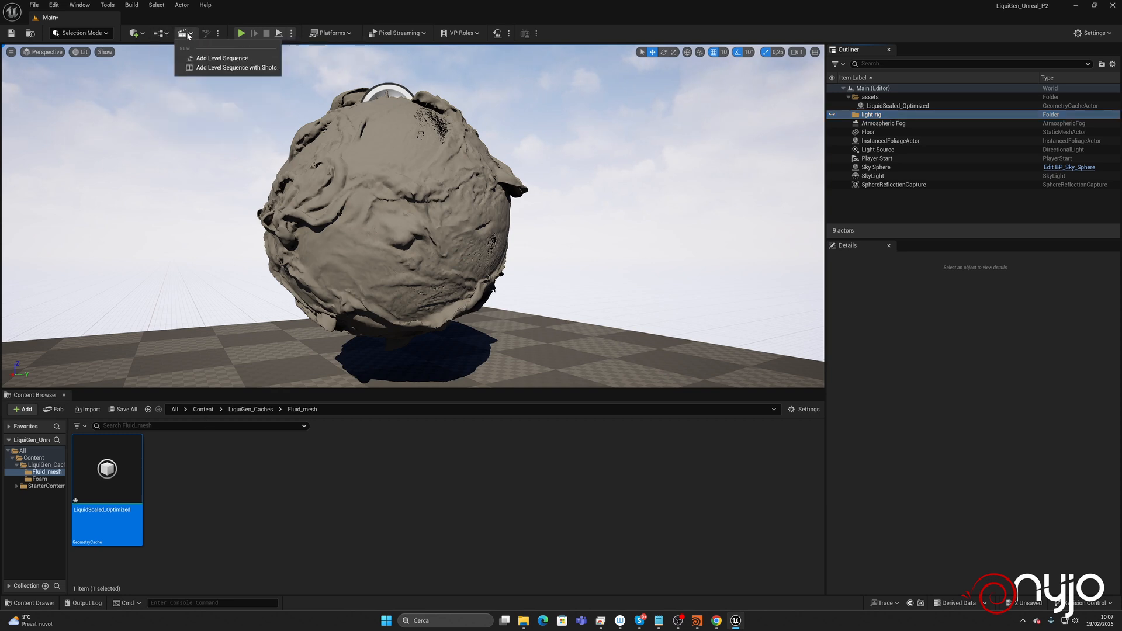
left_click(222, 58)
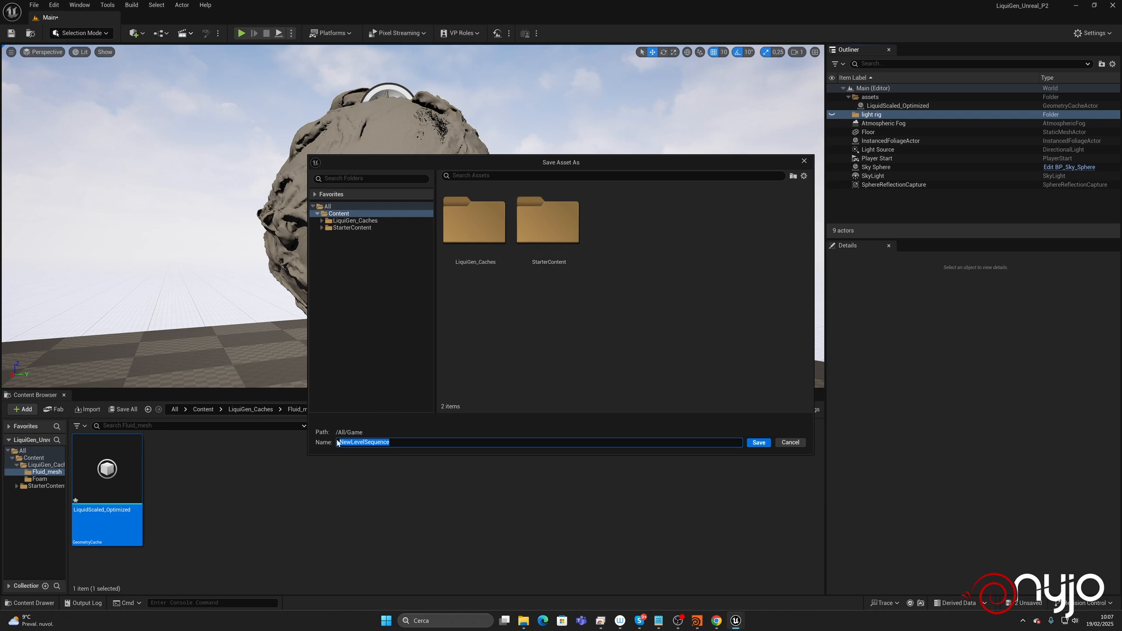
left_click(760, 443)
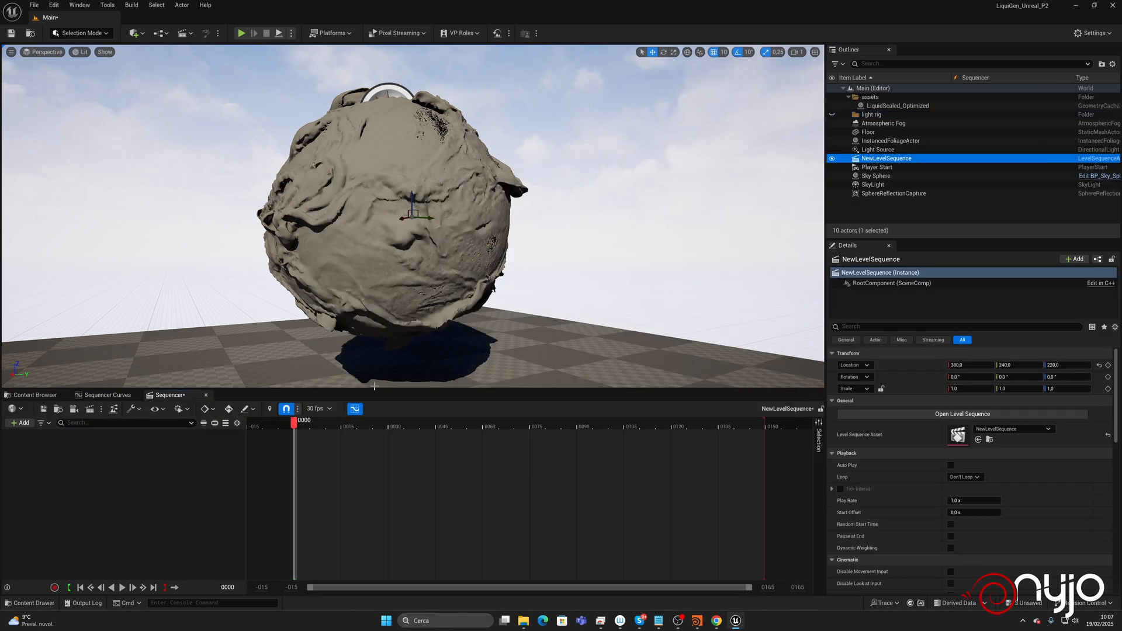
mouse_move(301, 430)
left_mouse_down()
mouse_move(521, 430)
mouse_move(294, 431)
left_mouse_up()
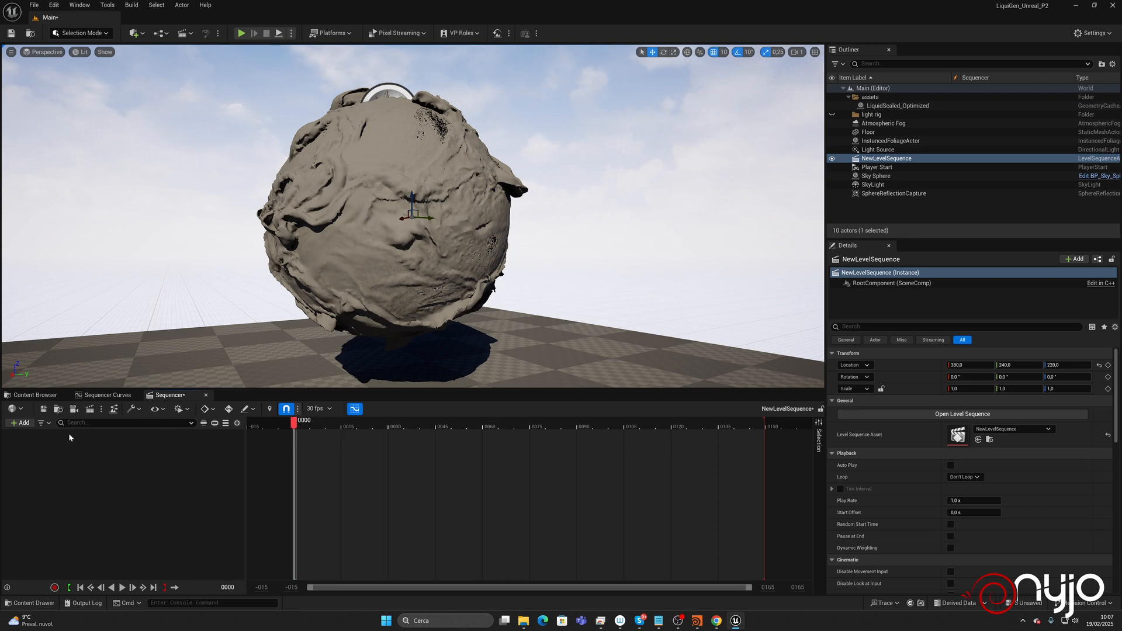
Add the LiquidScaled_Optimized actor to the level sequence and give it a Geometry Cache track.
left_click(27, 426)
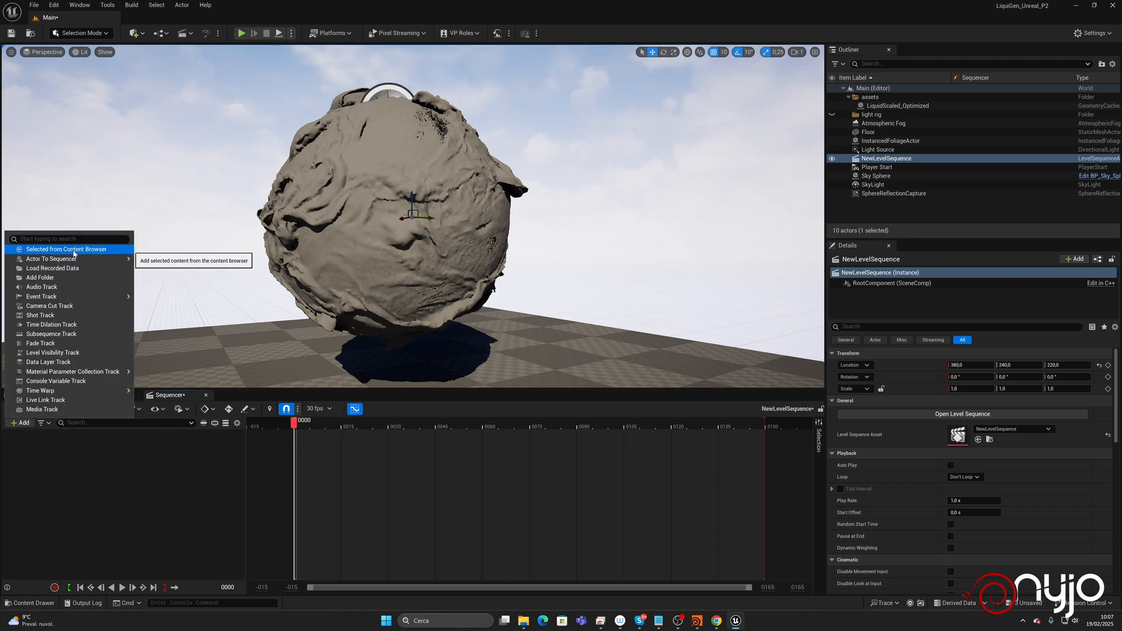
mouse_move(73, 259)
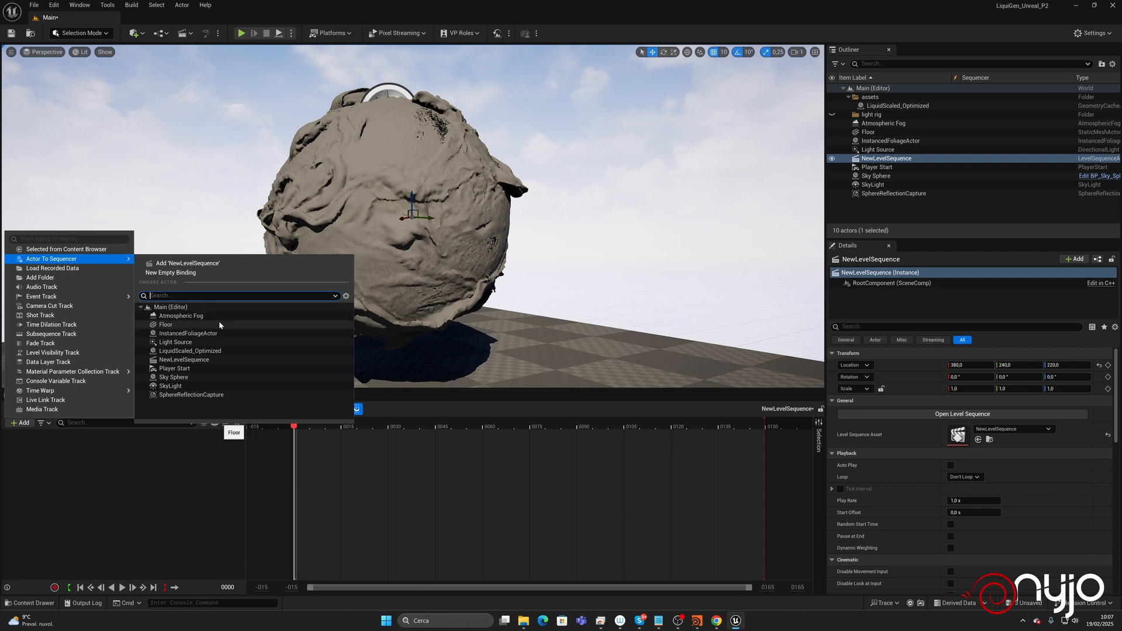
left_click(216, 350)
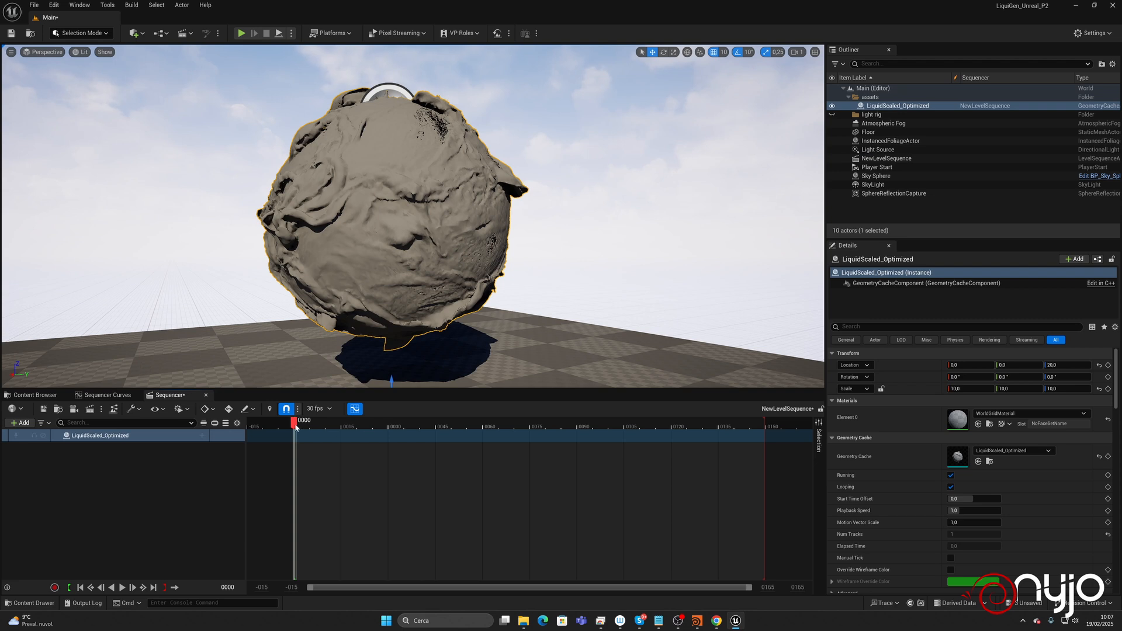
mouse_move(296, 427)
left_mouse_down()
mouse_move(426, 443)
mouse_move(298, 450)
left_mouse_up()
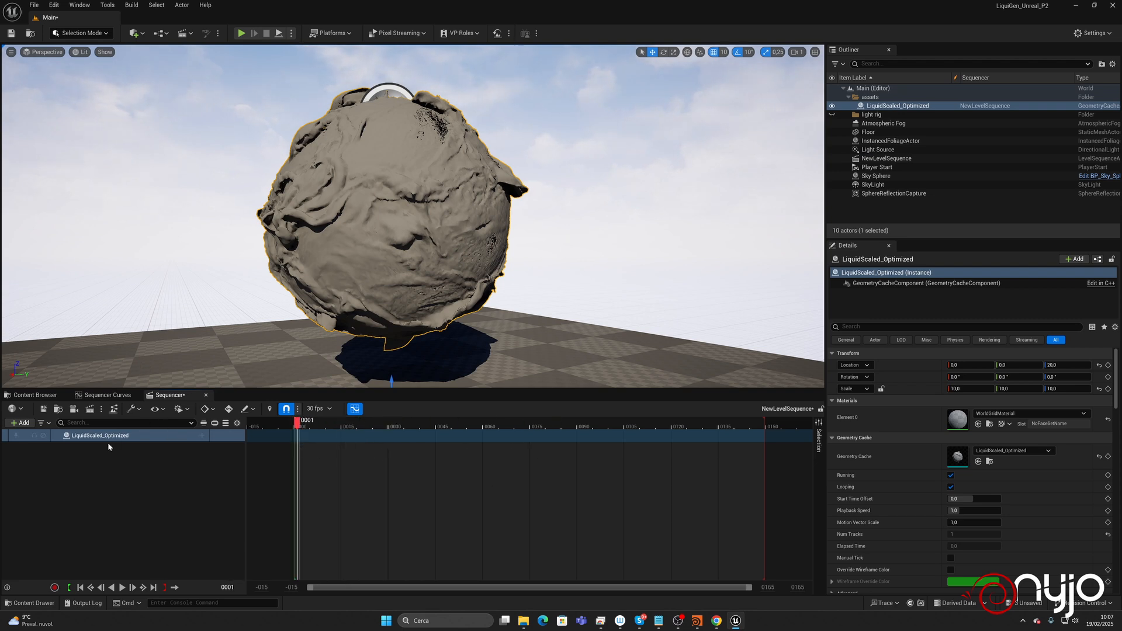
left_click(203, 436)
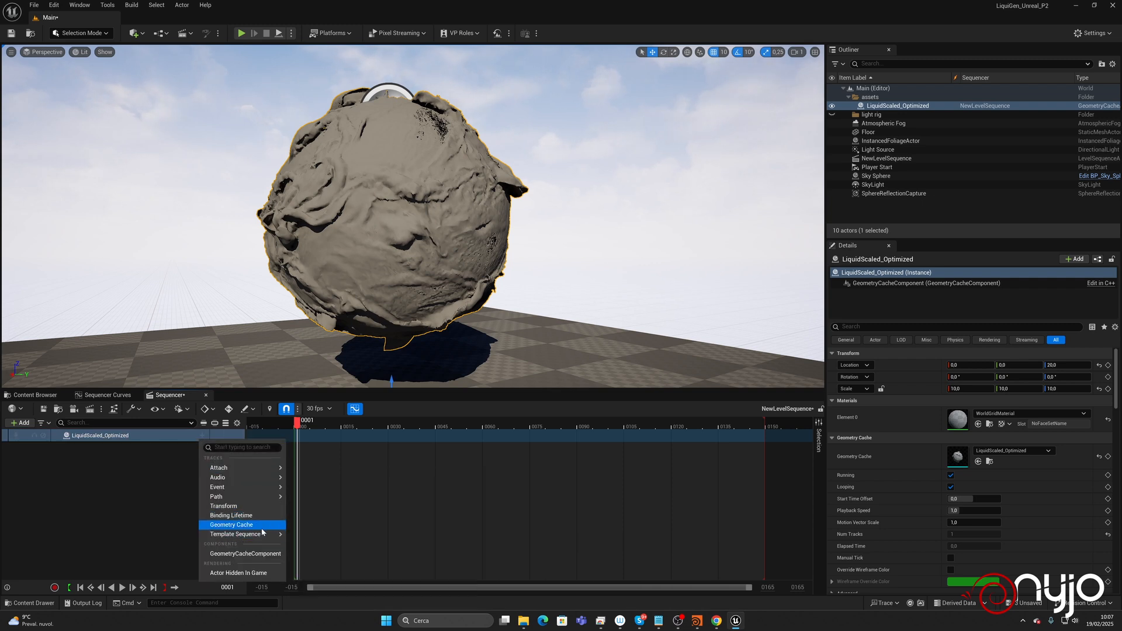
left_click(233, 526)
left_click_drag(299, 427, 298, 363)
Create a folder named Materials in the project's Content folder.
left_click(32, 395)
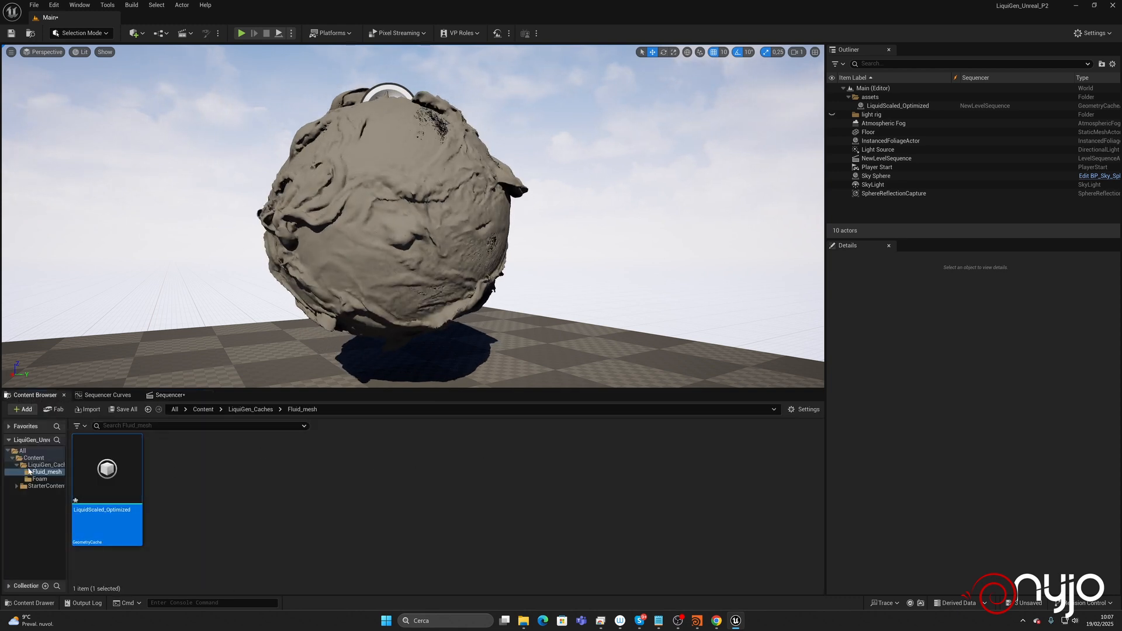
left_click(33, 458)
right_click(527, 448)
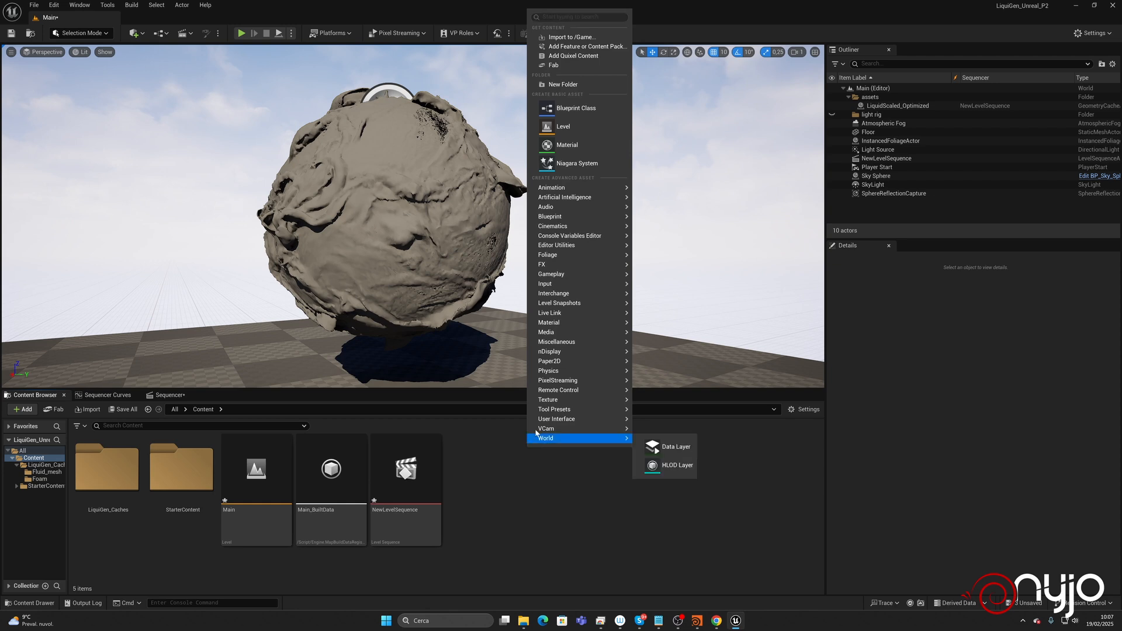
left_click(563, 84)
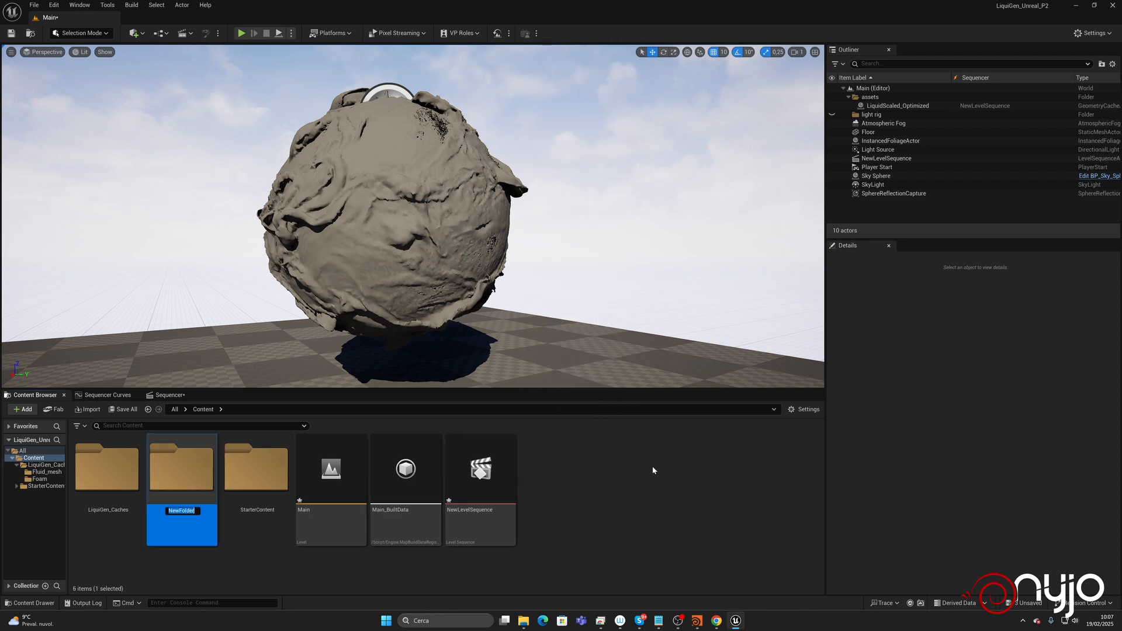
type("Materials")
key("Return")
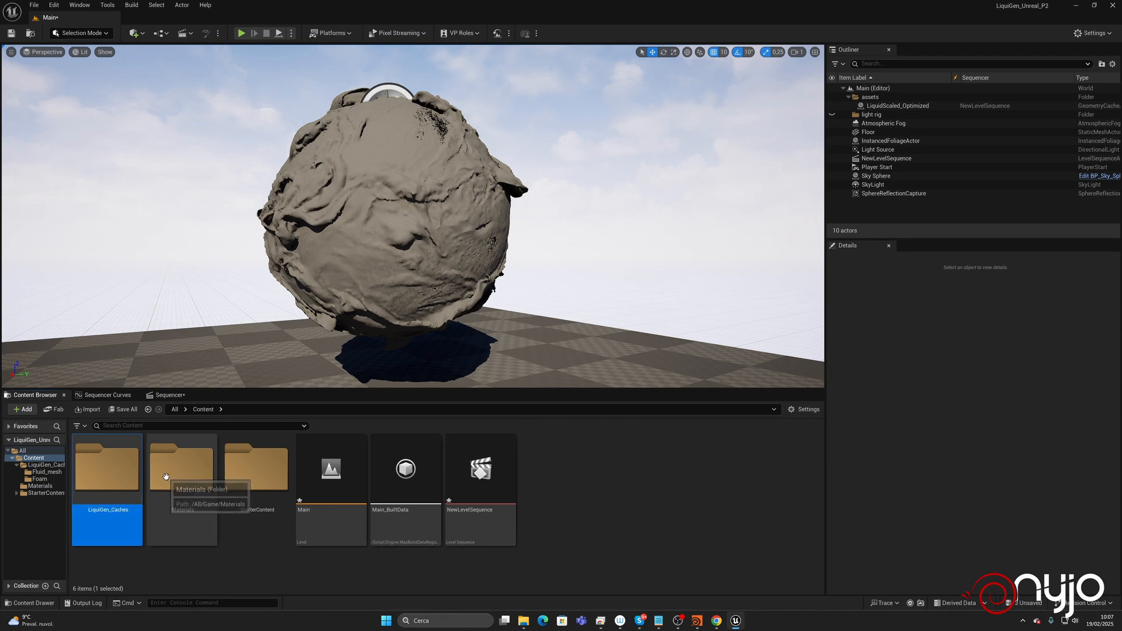
Create a material named Water_fluid in the Materials folder and assign it to the LiquidScaled_Optimized actor.
double_click(182, 468)
right_click(247, 491)
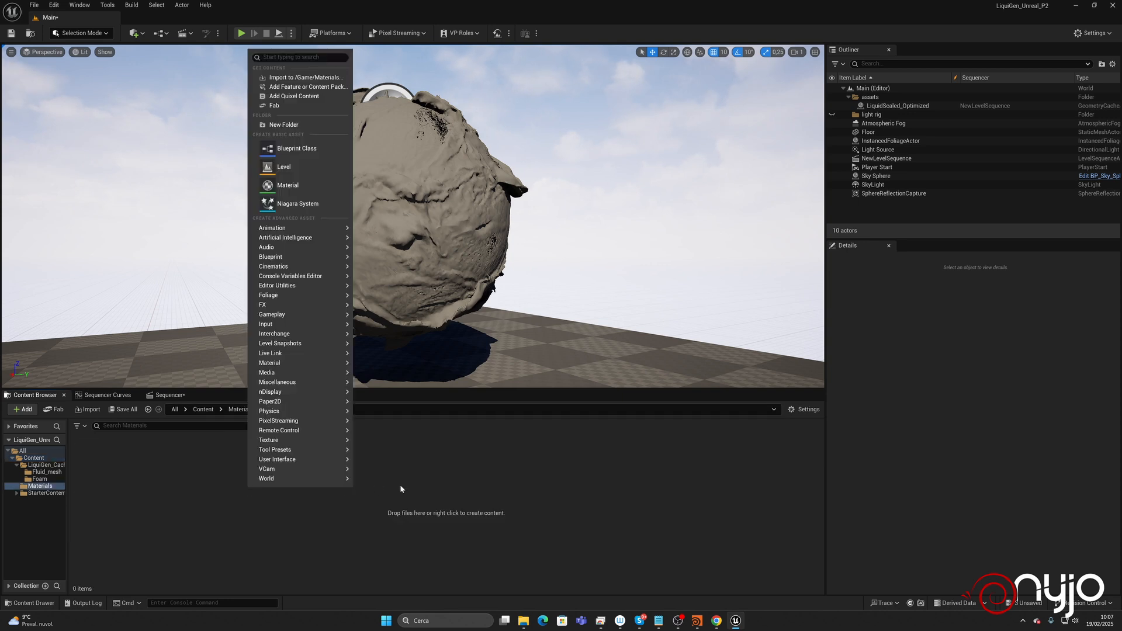
left_click(288, 185)
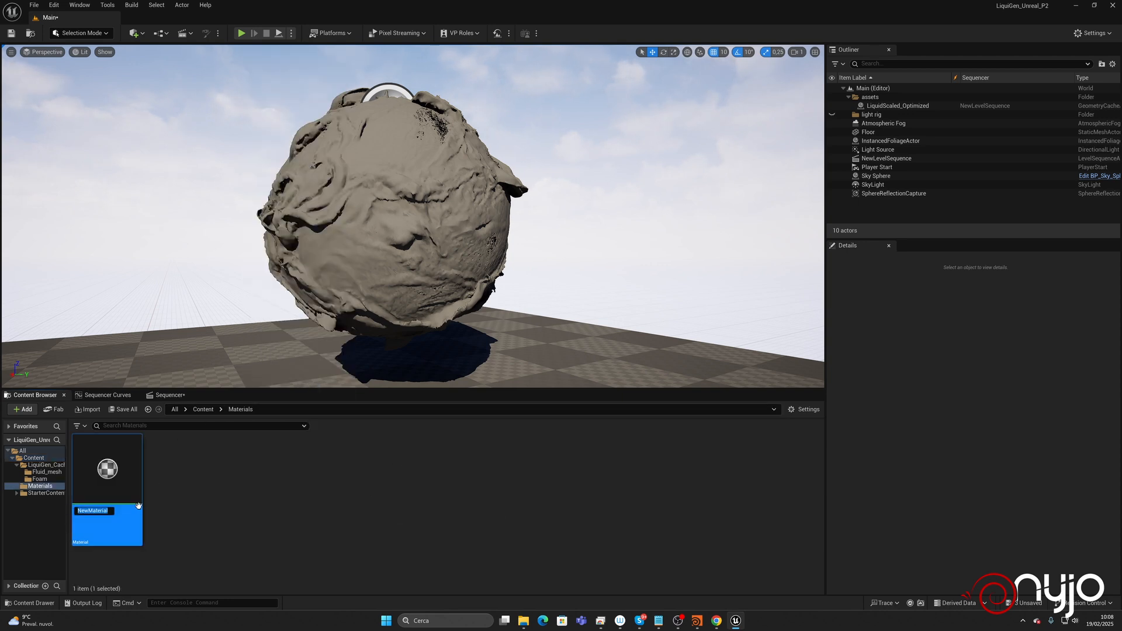
type("Wate")
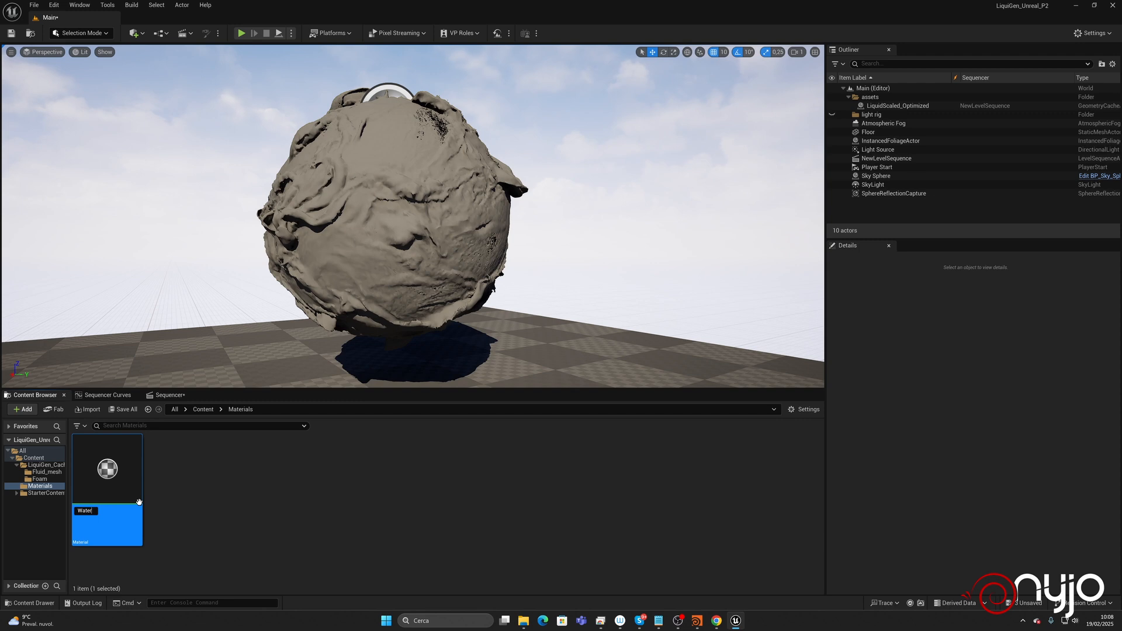
type("r")
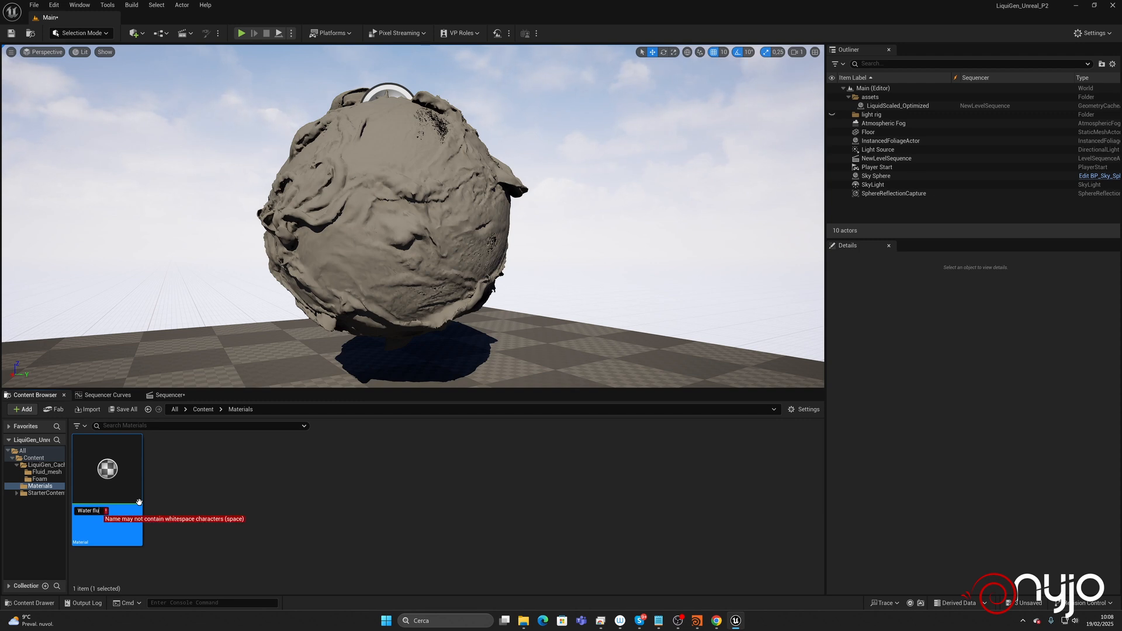
type("_fluid")
key("Return")
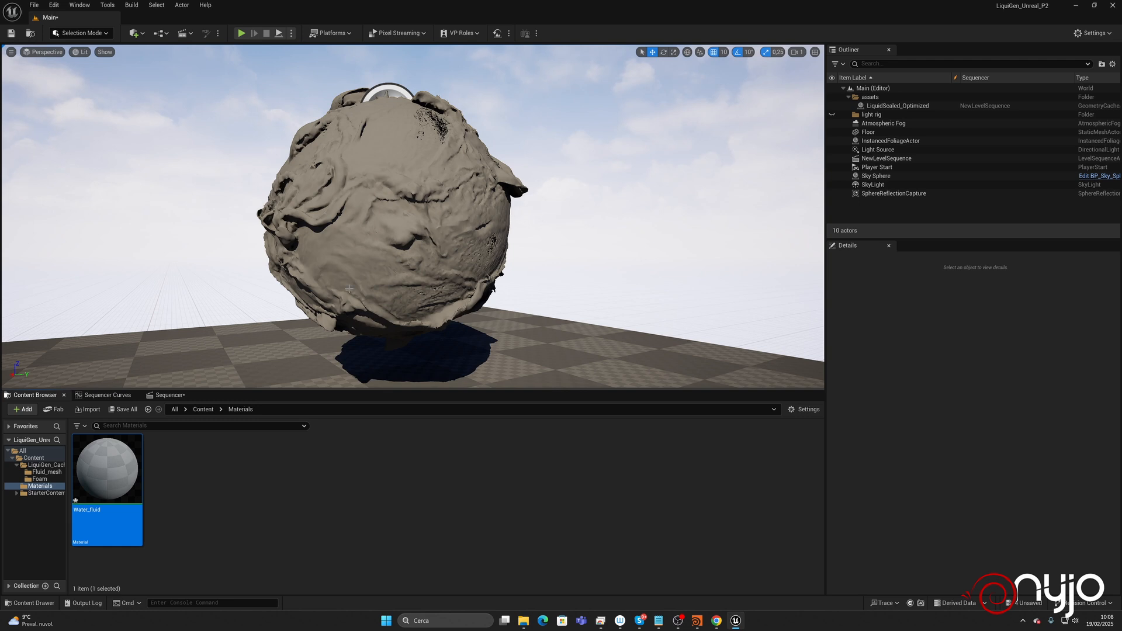
left_click(897, 106)
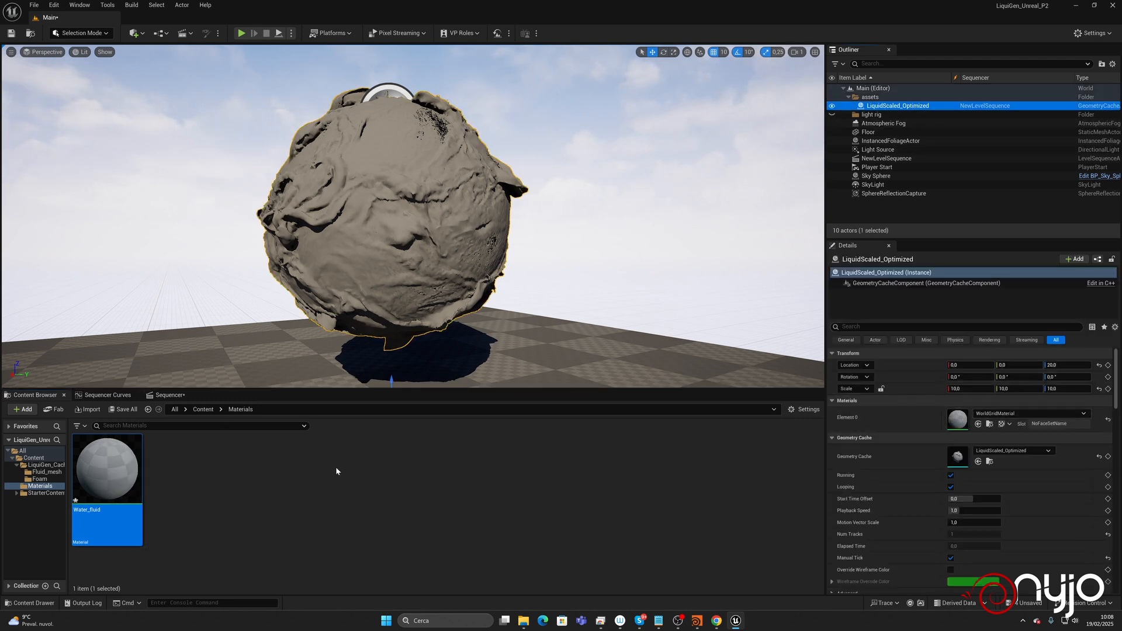
left_click_drag(107, 468, 959, 421)
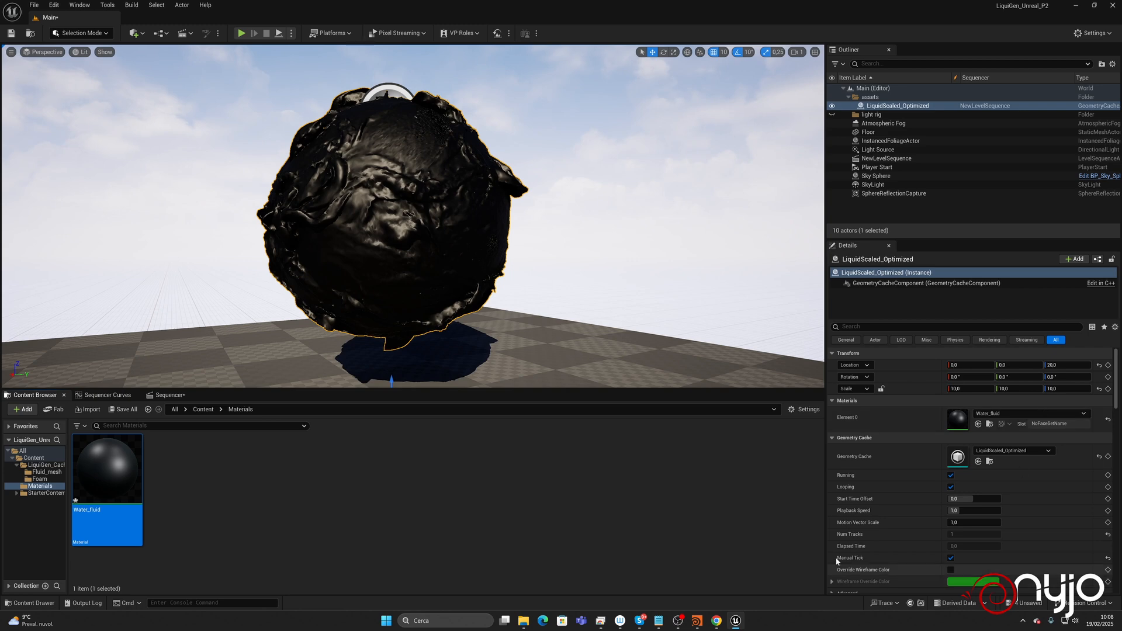
Switch to Houdini and load LiquidUnreal_FOAM.abc from the EXPORTING/Foam folder into the load_foam_particles Alembic node.
mouse_move(697, 621)
left_click(676, 587)
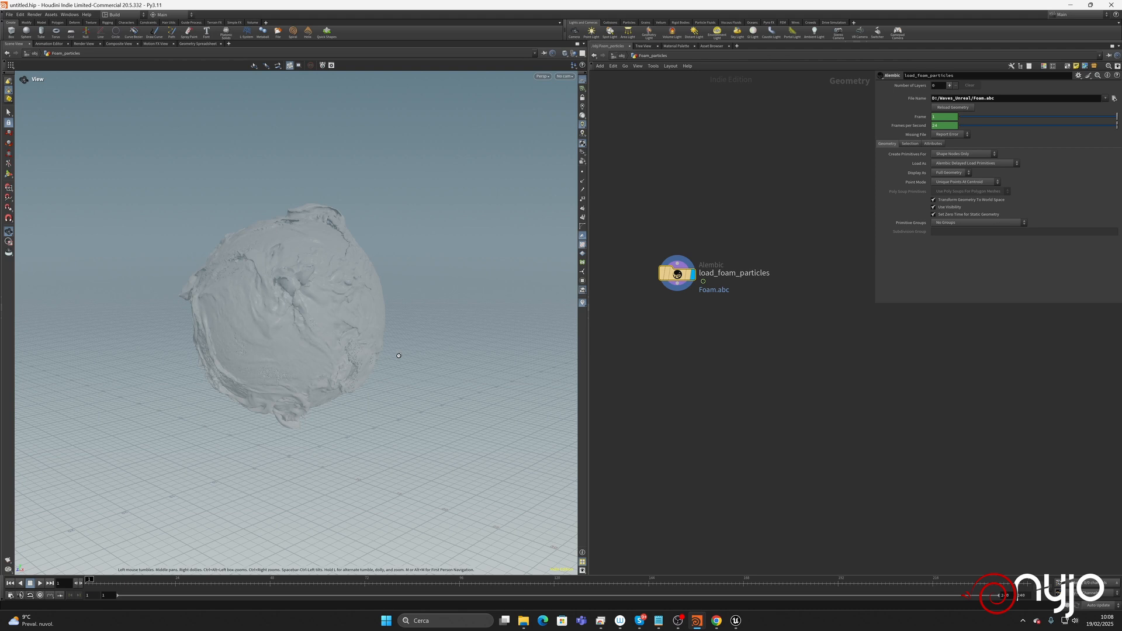
right_click_drag(244, 103, 180, 78)
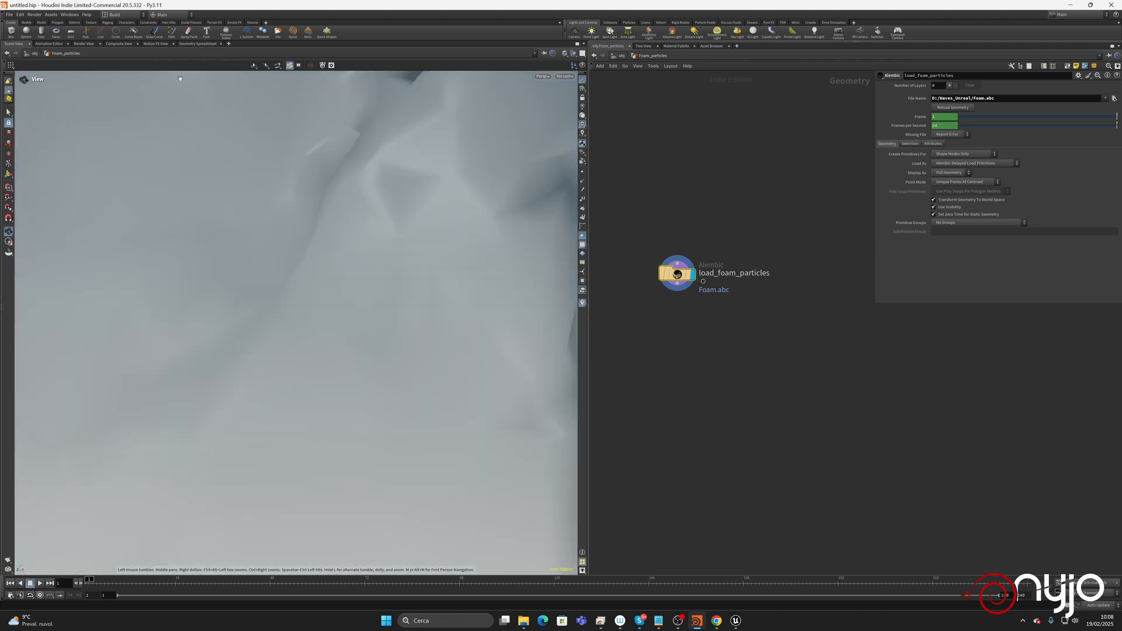
right_click_drag(363, 212, 278, 287)
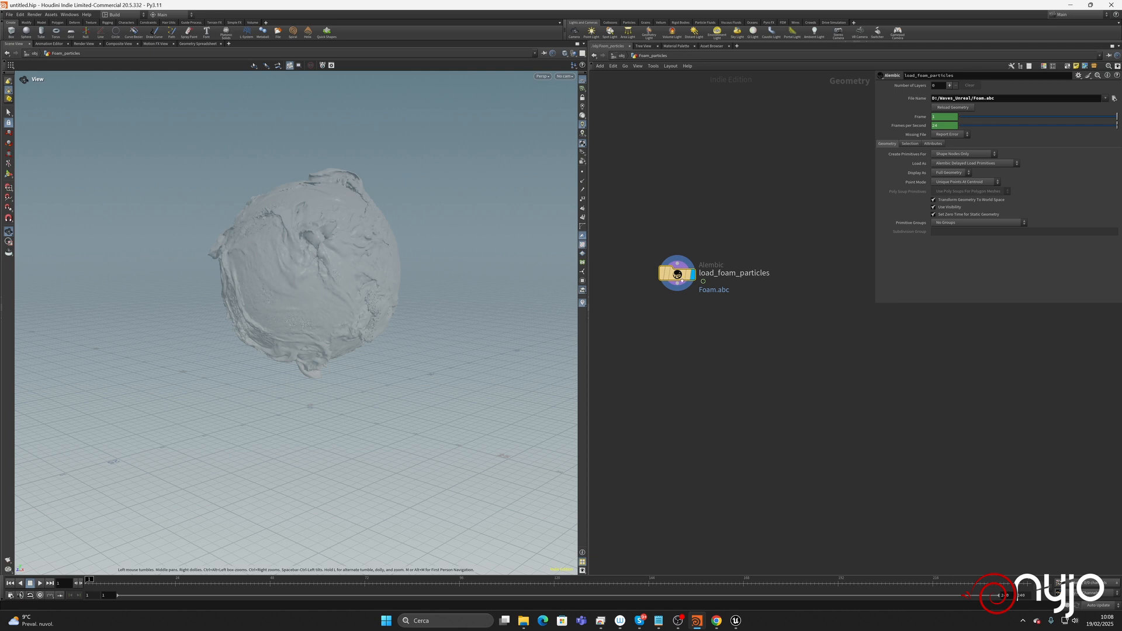
left_click_drag(545, 225, 573, 310)
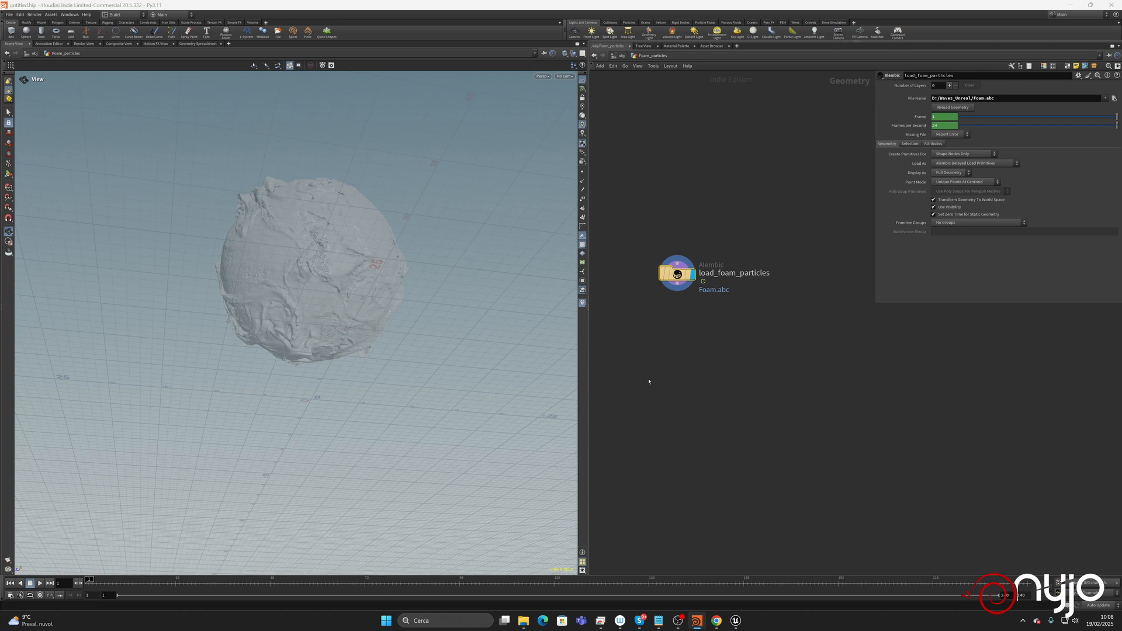
left_click(1115, 98)
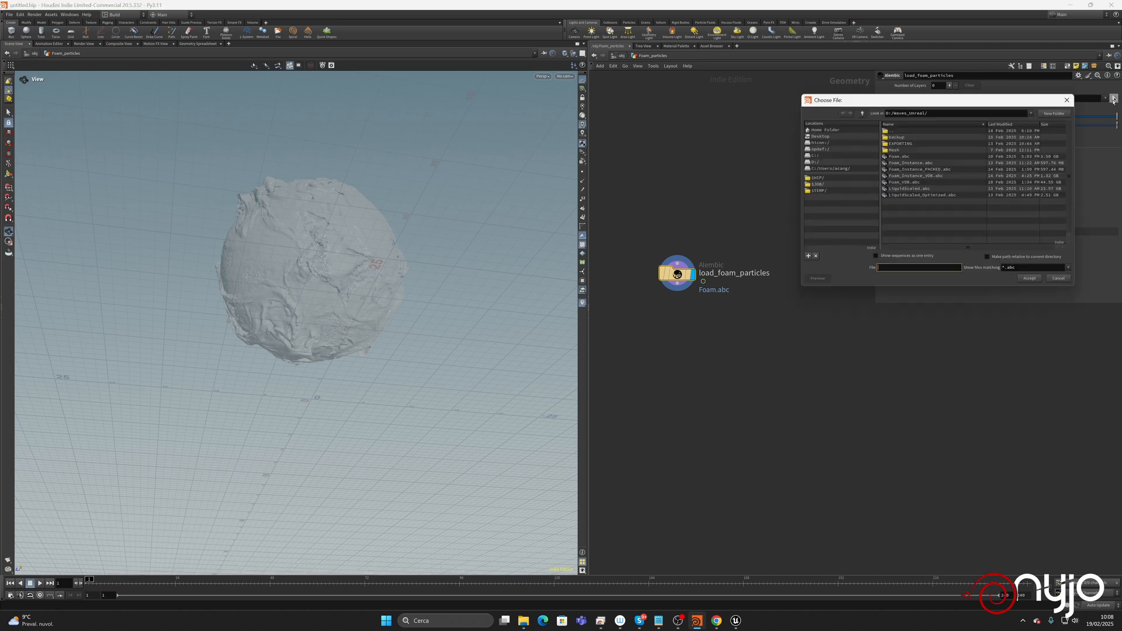
double_click(903, 144)
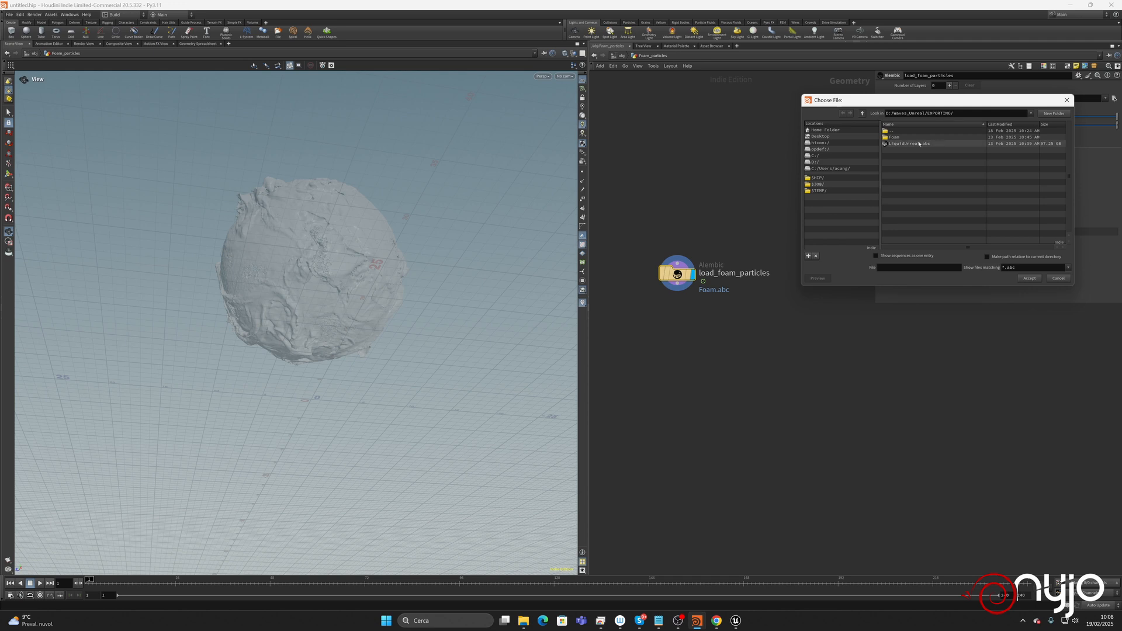
double_click(893, 138)
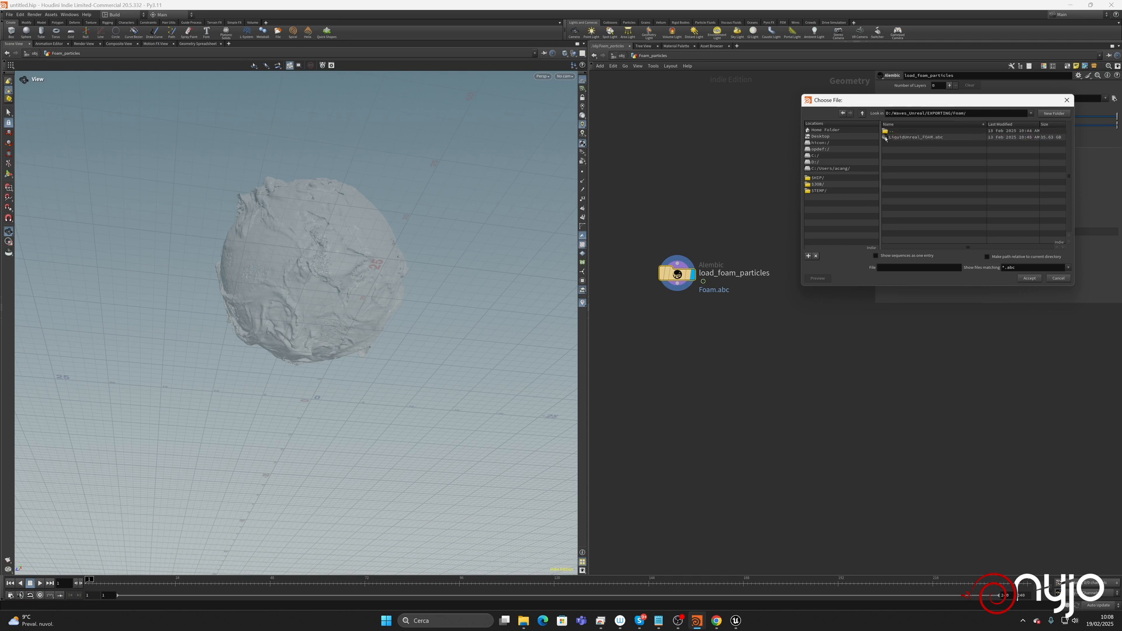
left_click(914, 137)
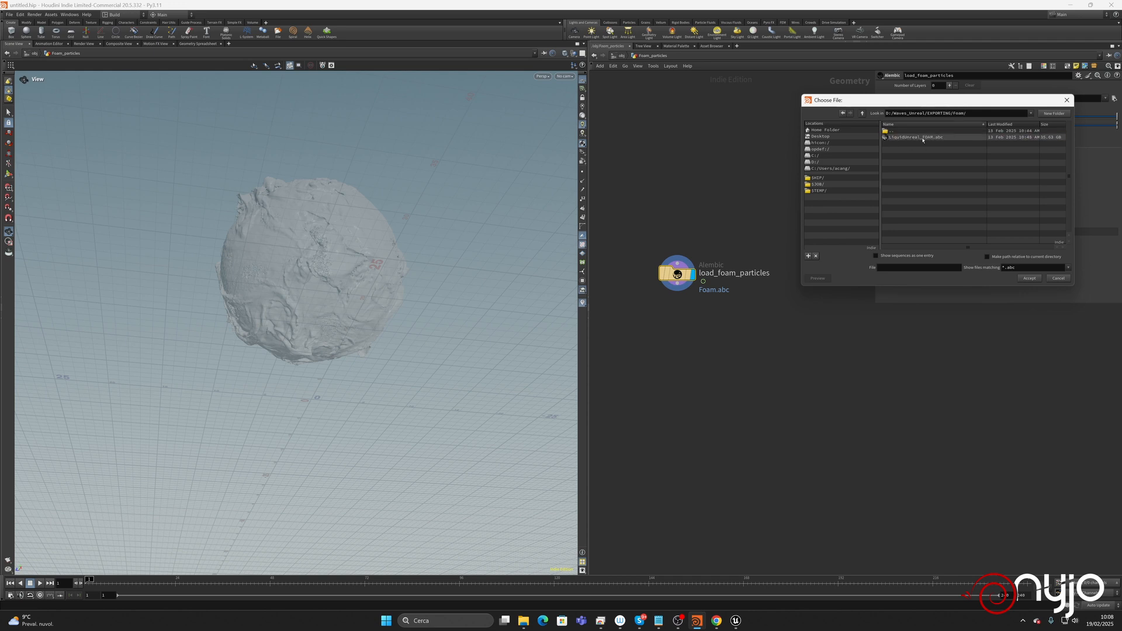
left_click(1028, 278)
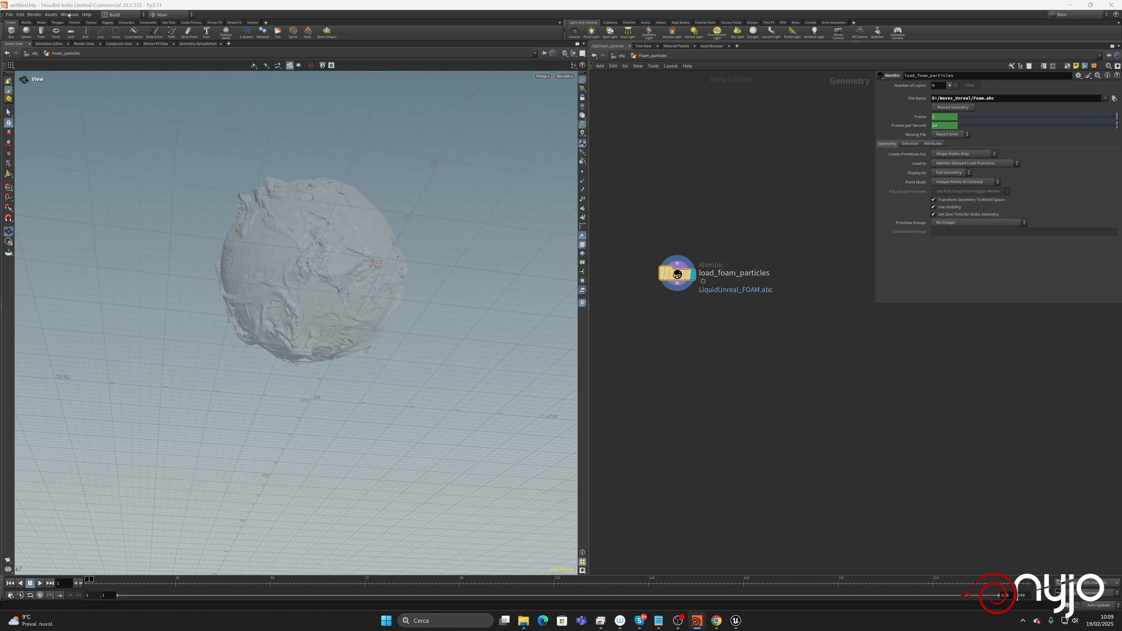
Examine the loaded foam particles from several angles and scrub through their animation.
left_click_drag(360, 324, 351, 232)
middle_click_drag(350, 233, 350, 268)
scroll(350, 268, "up", 2)
mouse_move(350, 268)
left_mouse_down()
mouse_move(411, 263)
mouse_move(342, 253)
left_mouse_up()
middle_click_drag(366, 284, 345, 279)
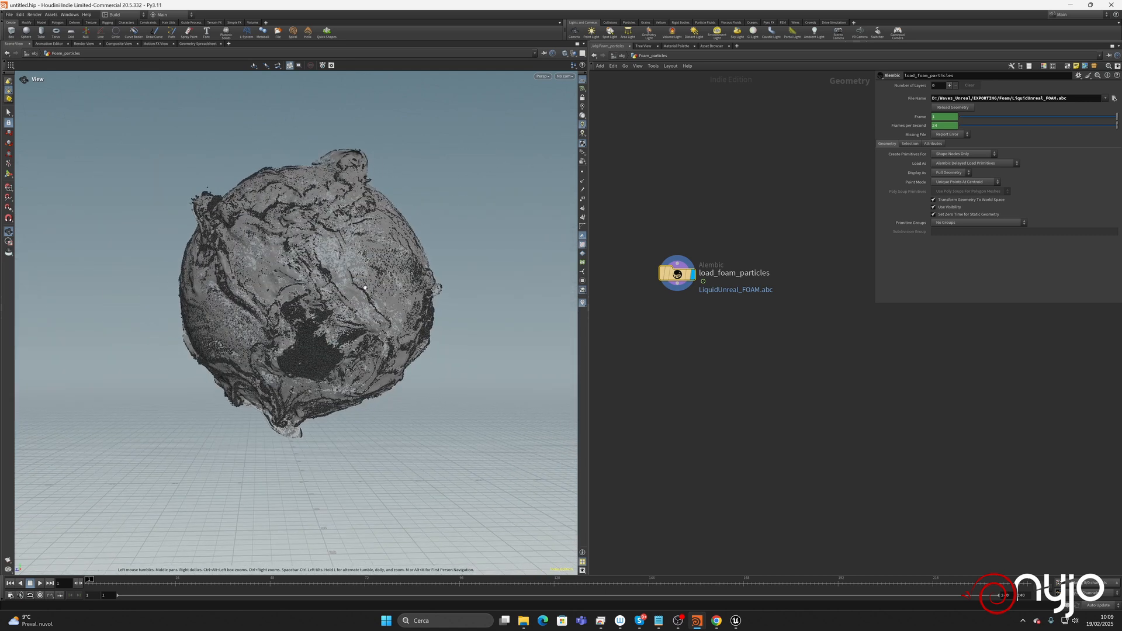
left_click_drag(116, 580, 79, 551)
left_click_drag(677, 273, 746, 196)
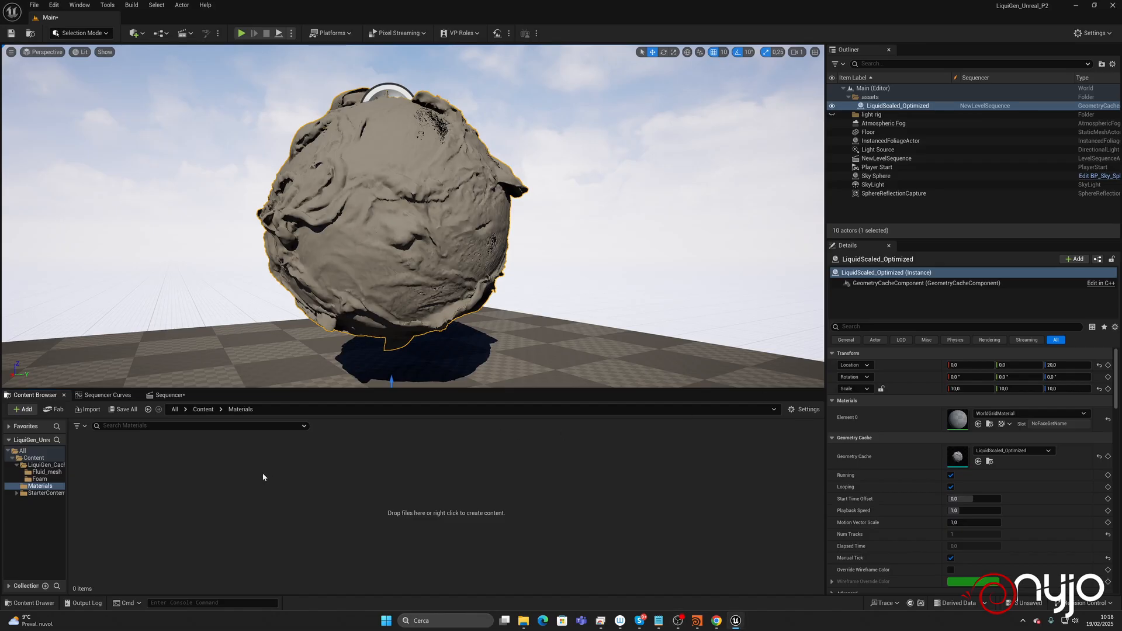
Back in Unreal Engine, create a material named Water_fluid in the empty Materials folder.
right_click(187, 469)
left_click(225, 167)
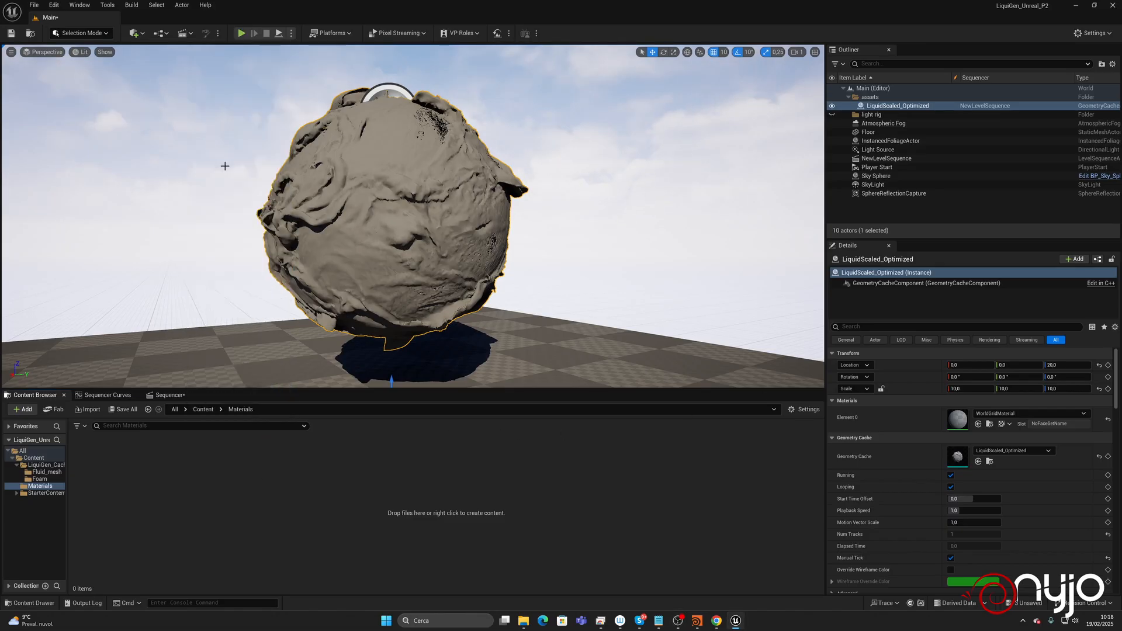
type("Water flui")
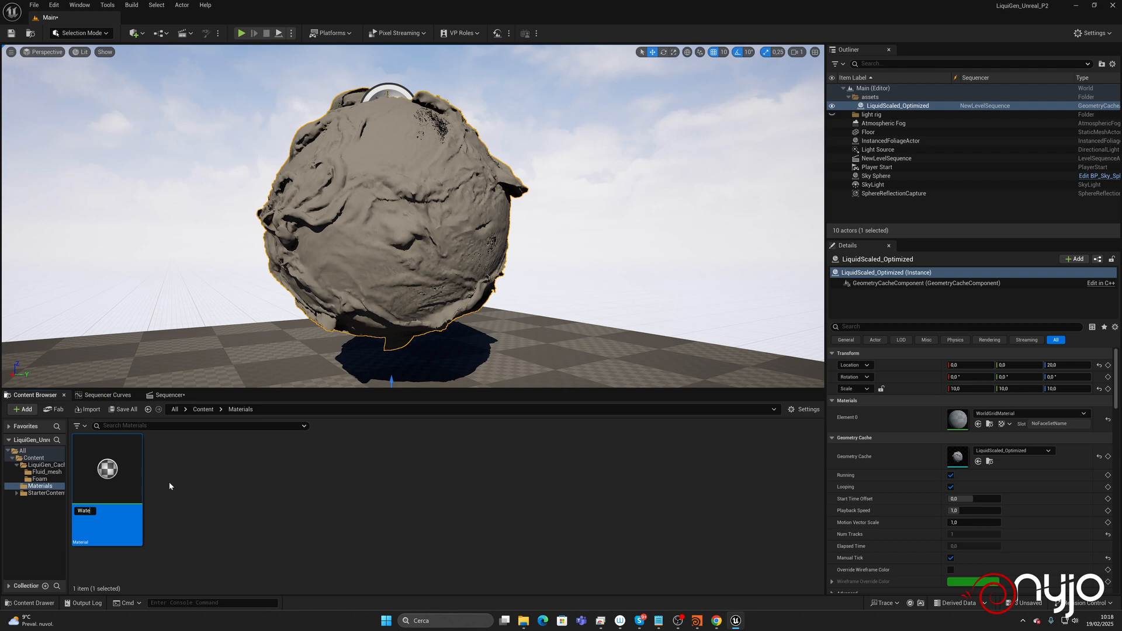
key("BackSpace")
key("BackSpace")
key("BackSpace")
key("BackSpace")
key("BackSpace")
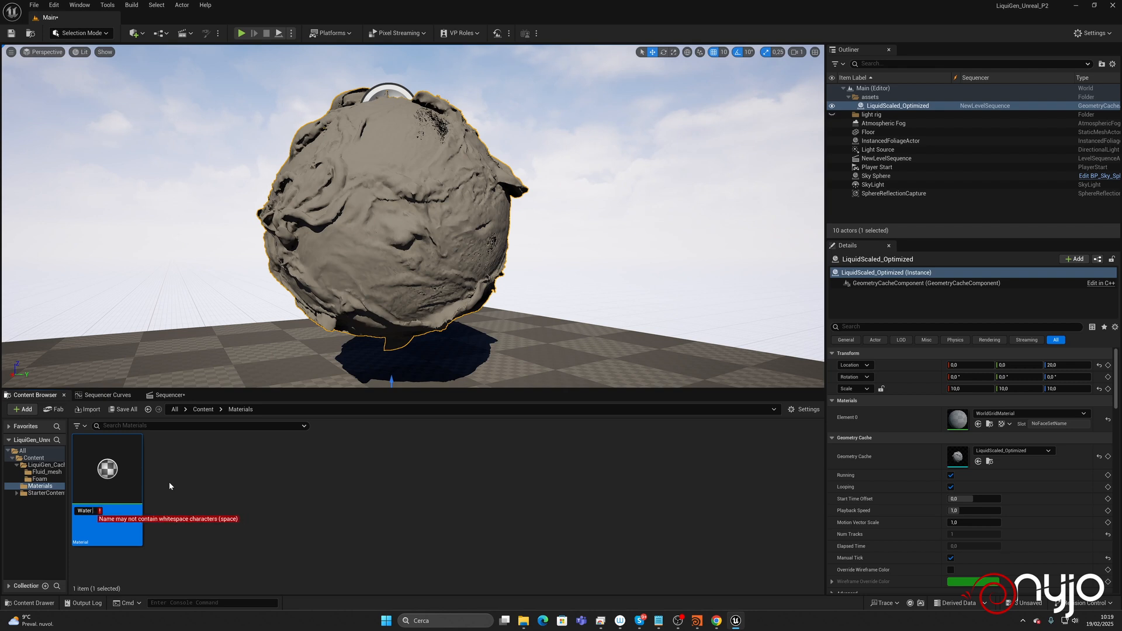
type("_fluid")
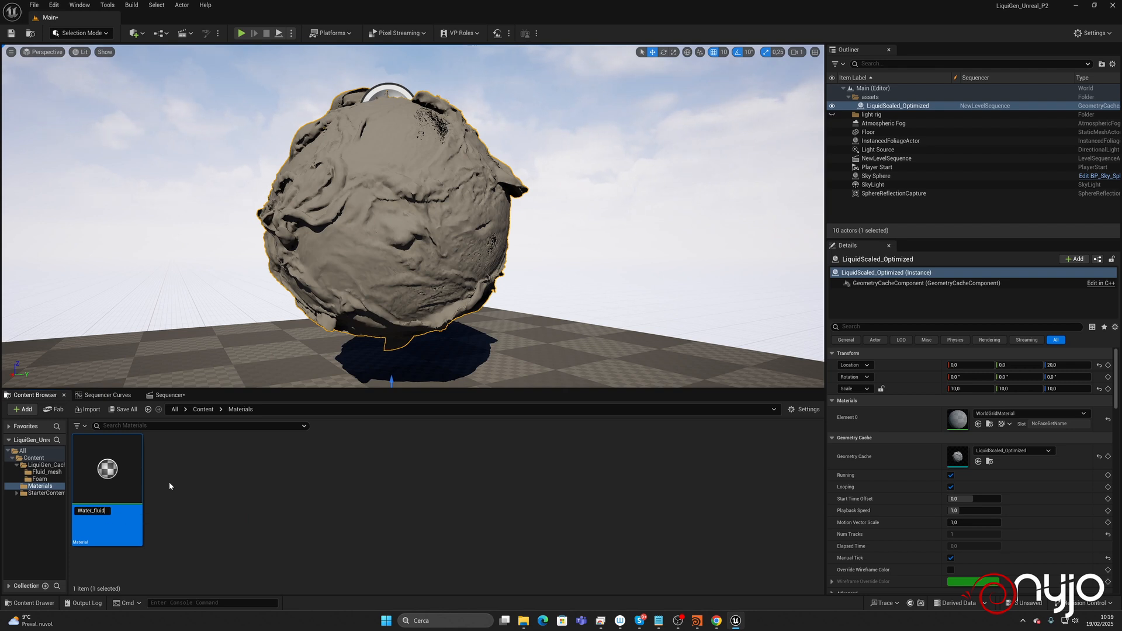
key("Return")
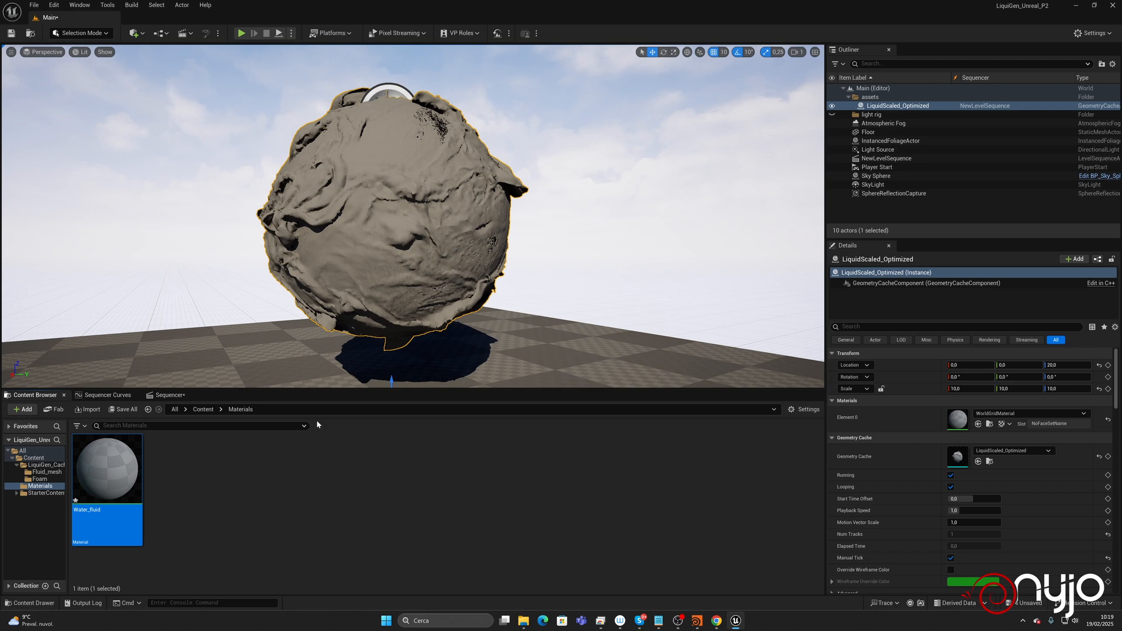
Assign Water_fluid to Element 0 of LiquidScaled_Optimized and open the material for editing.
left_click_drag(107, 468, 957, 425)
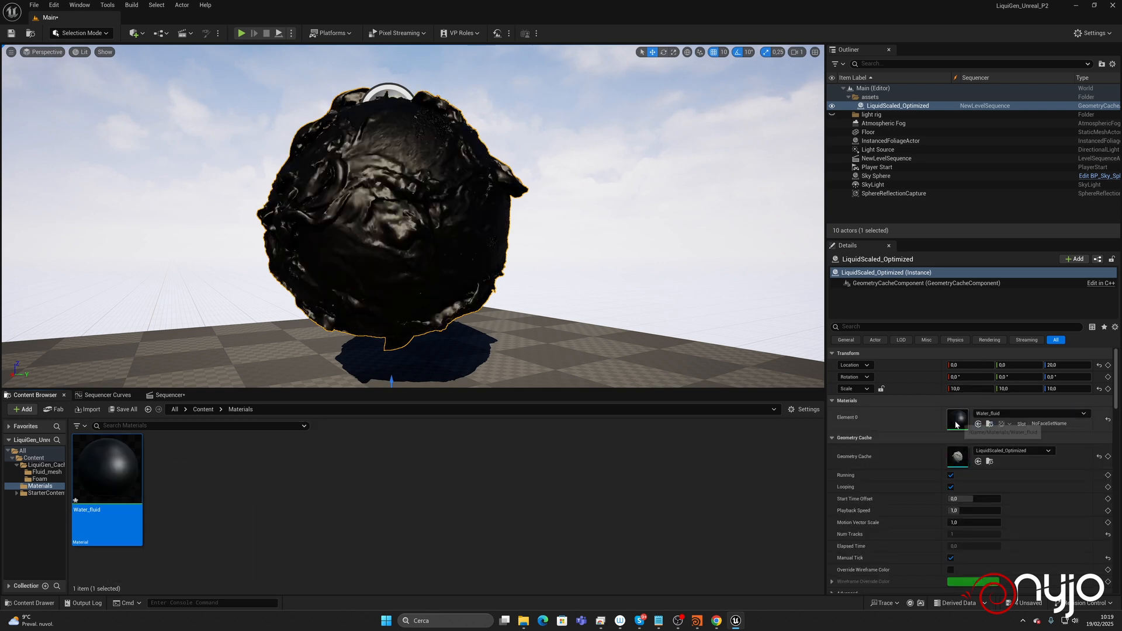
double_click(957, 425)
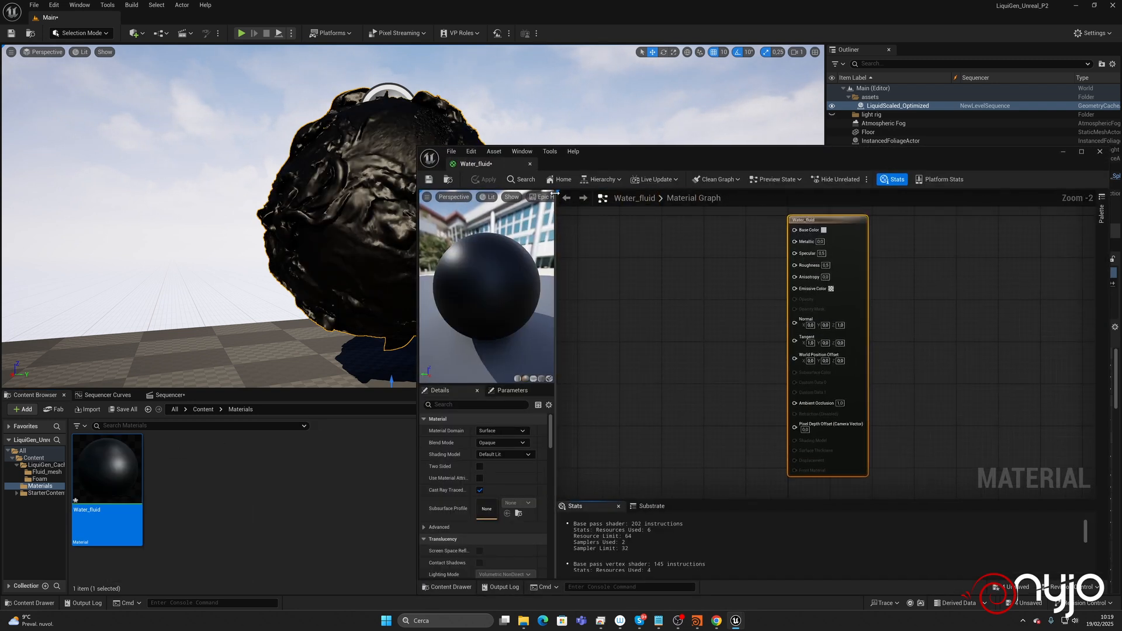
left_click_drag(610, 151, 636, 149)
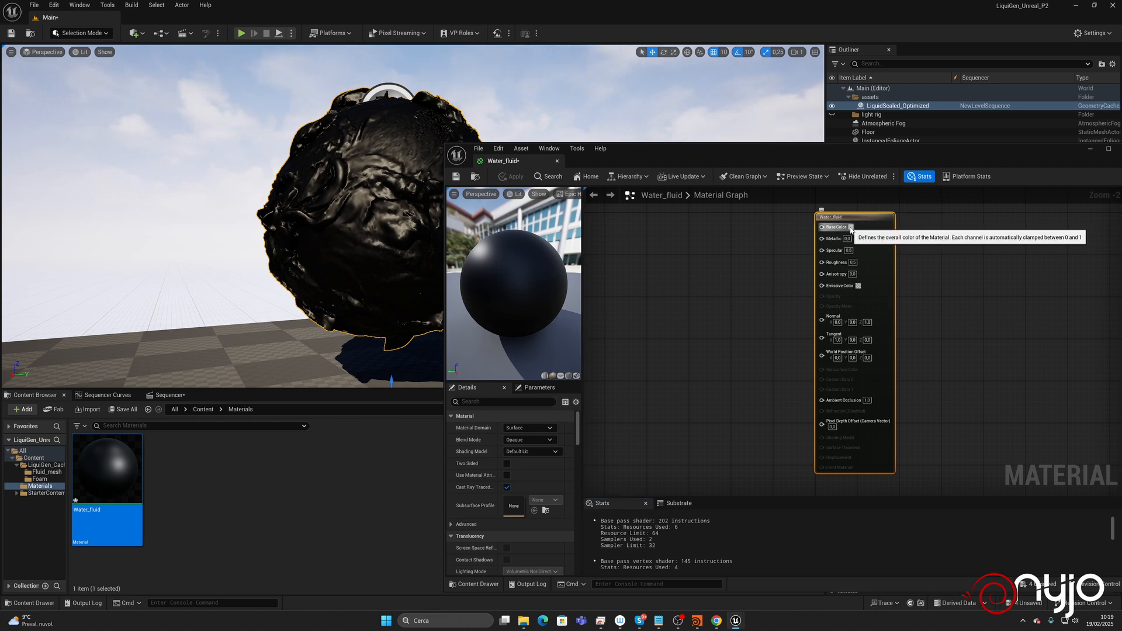
Set the Water_fluid base color to a saturated blue, about hex sRGB 4578B9FF, and apply the material change.
left_click(851, 228)
left_click(875, 286)
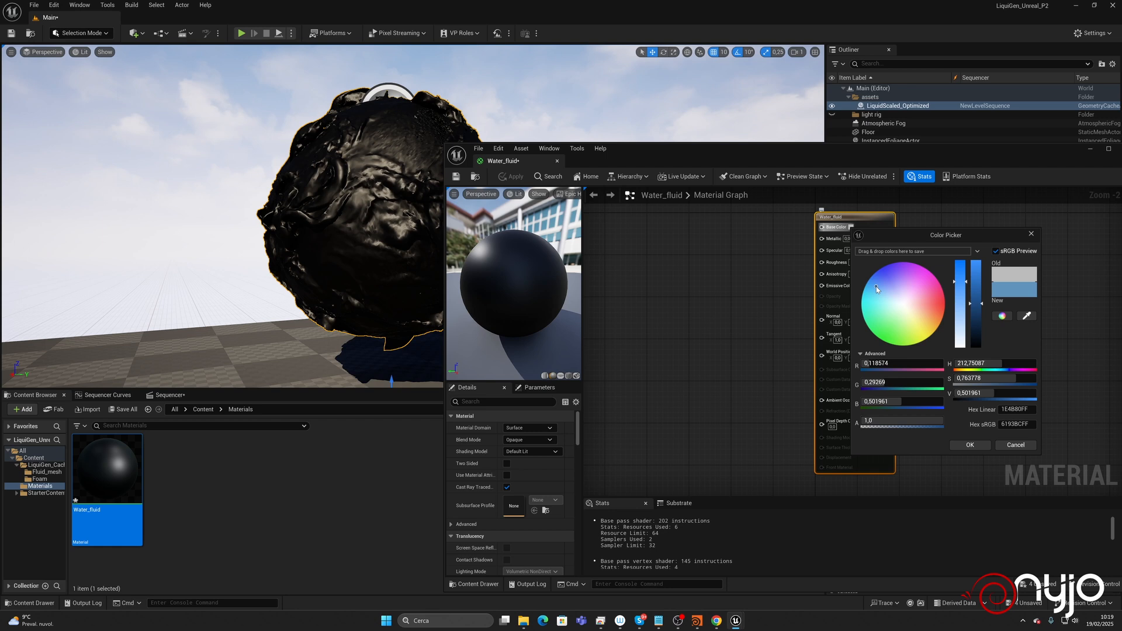
left_click_drag(876, 287, 880, 284)
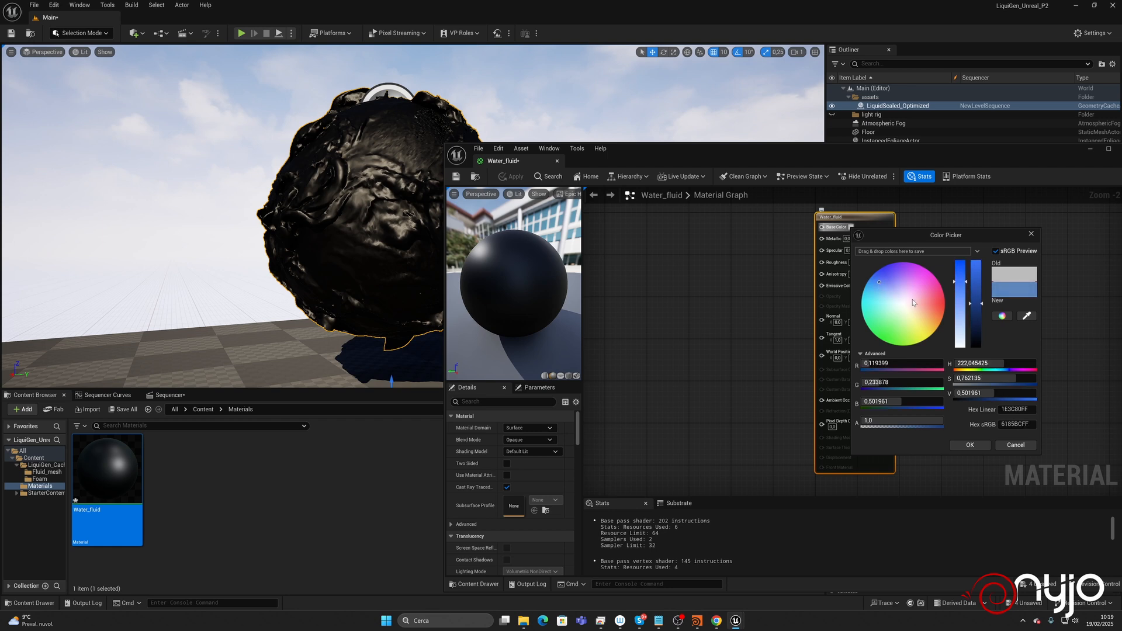
left_click_drag(960, 281, 977, 305)
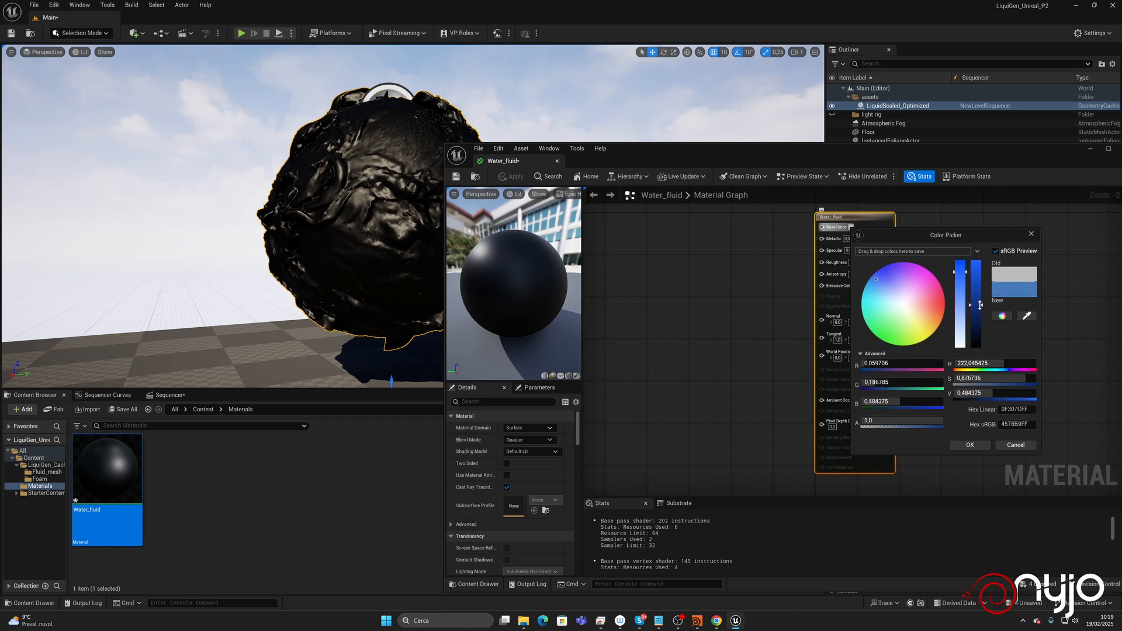
left_click(970, 445)
left_click(516, 178)
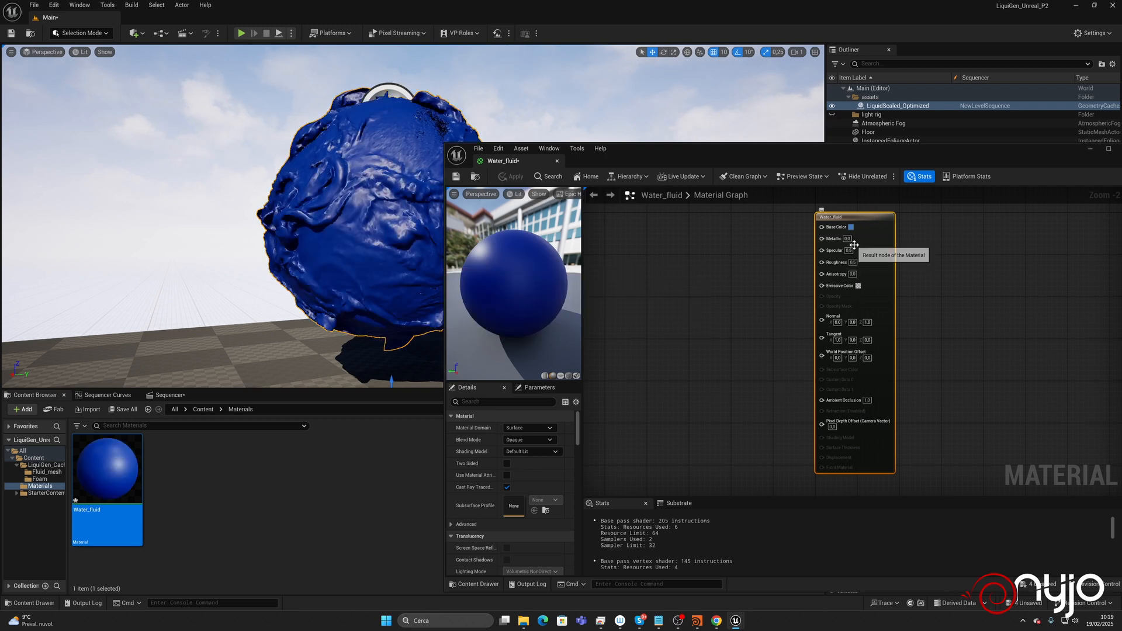
Set the Water_fluid roughness to 0.1 and apply the material change.
left_click(852, 263)
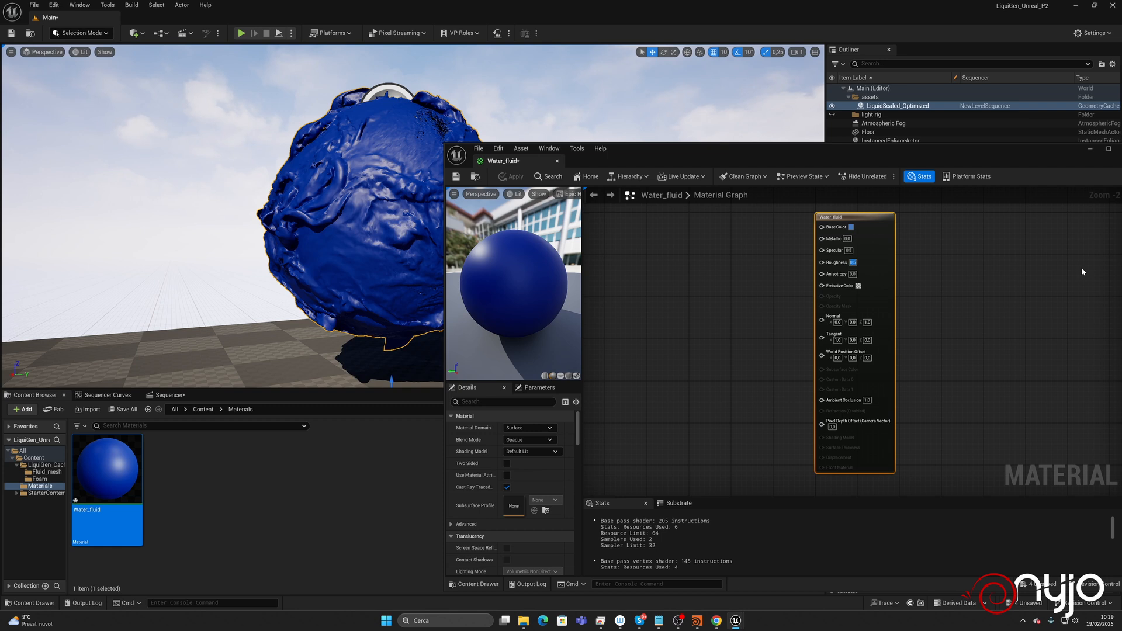
type("0")
key("Return")
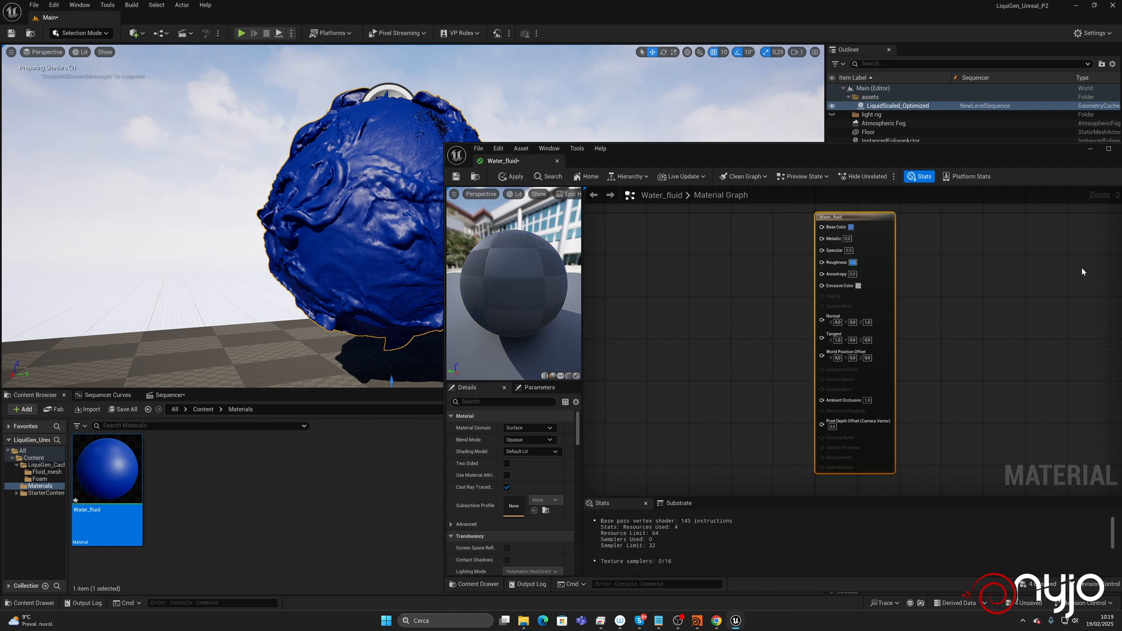
type("0,1")
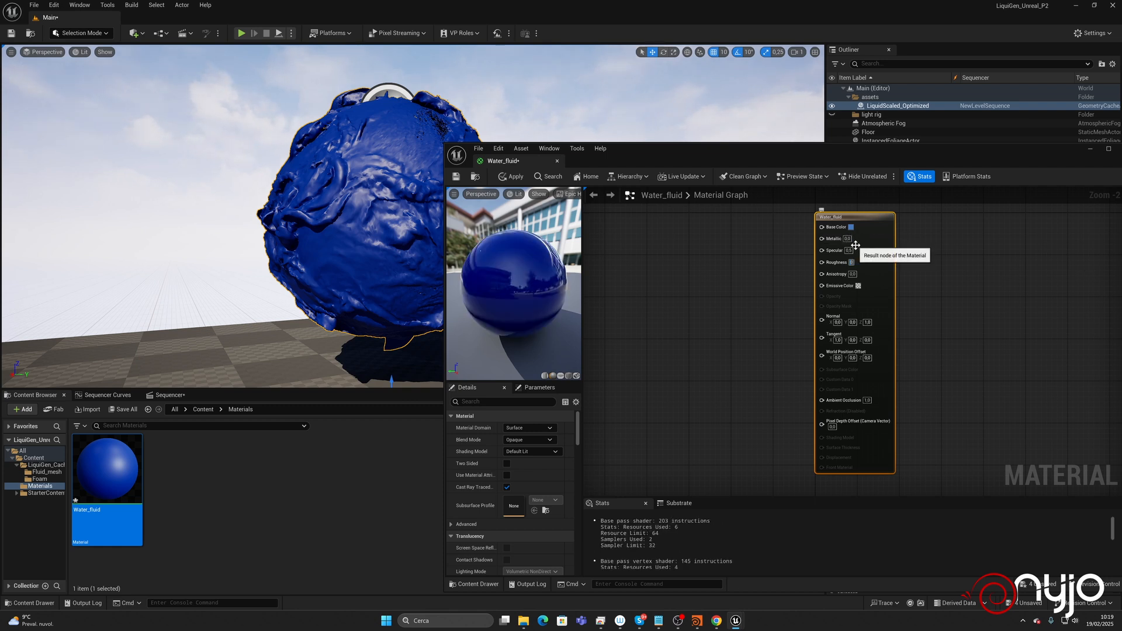
key("Return")
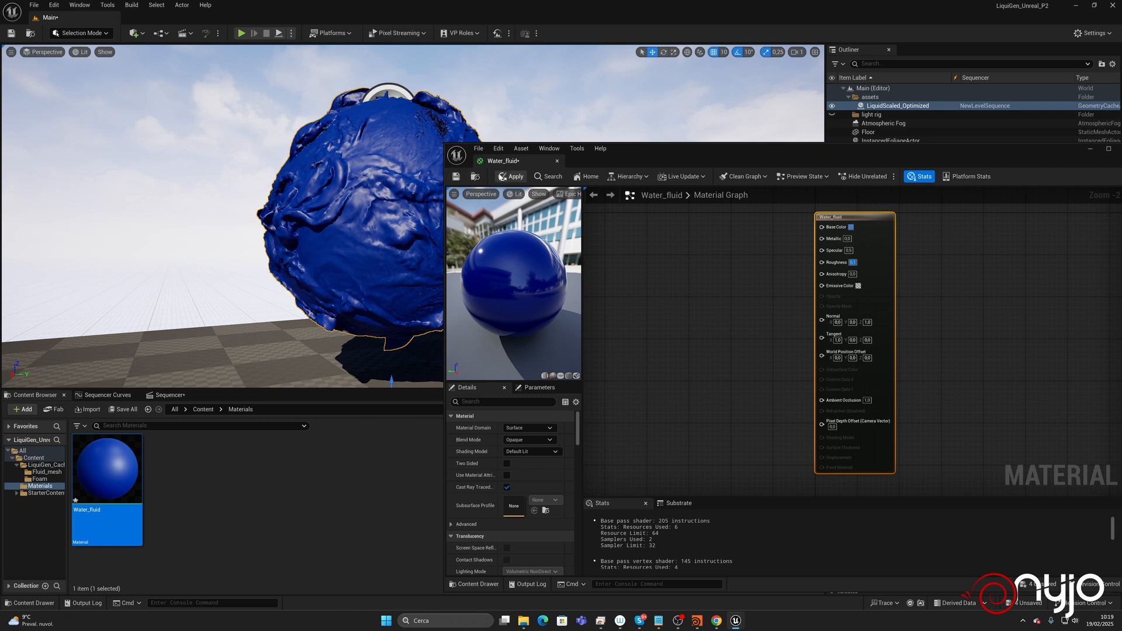
left_click(512, 176)
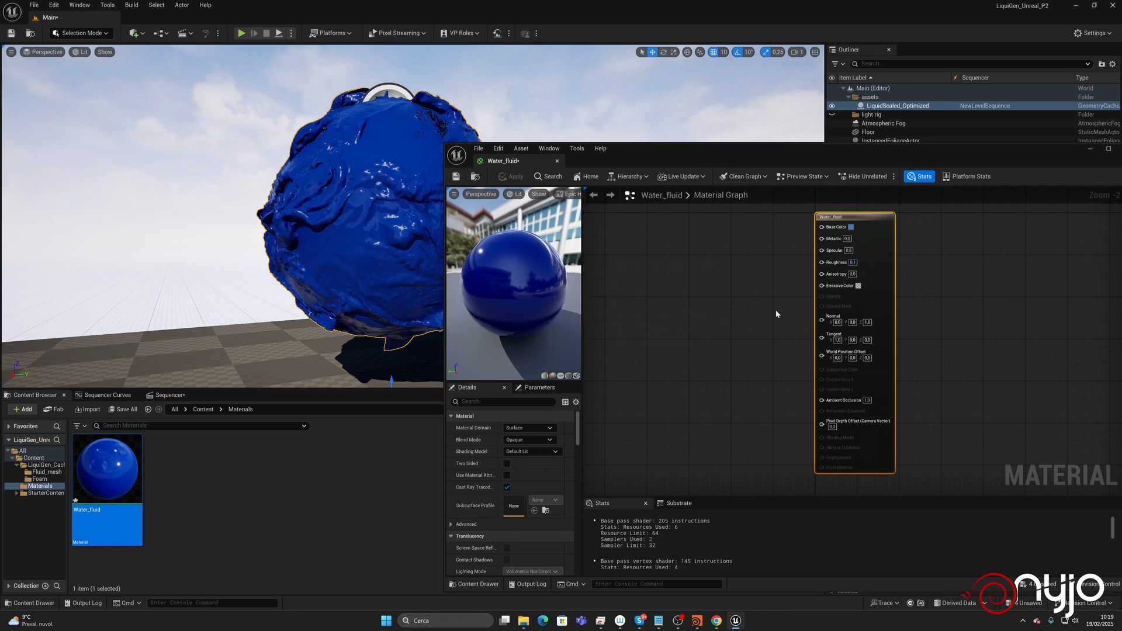
Darken the Water_fluid base color to a deep navy blue, keeping its hue and saturation, and apply the material change.
left_click(851, 227)
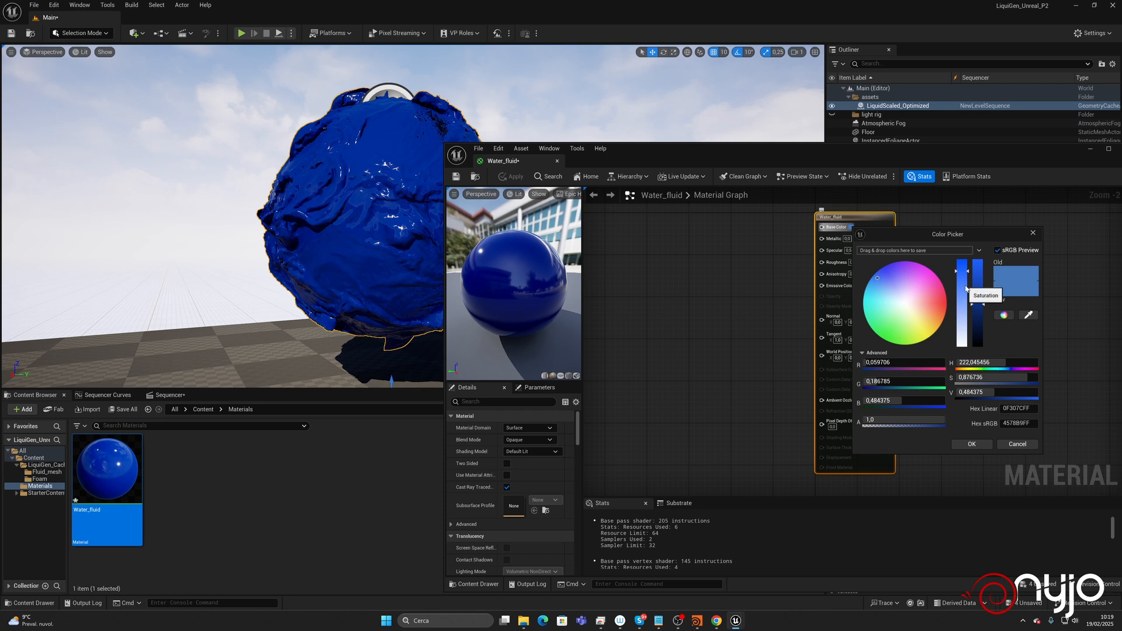
left_click(978, 323)
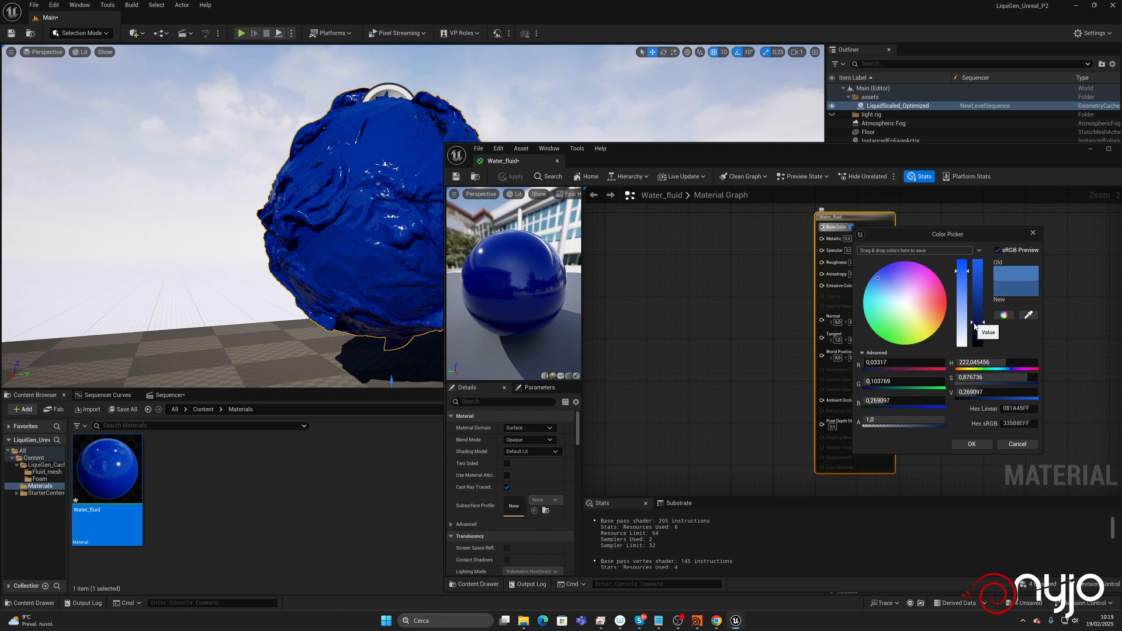
left_click(978, 328)
left_click(973, 444)
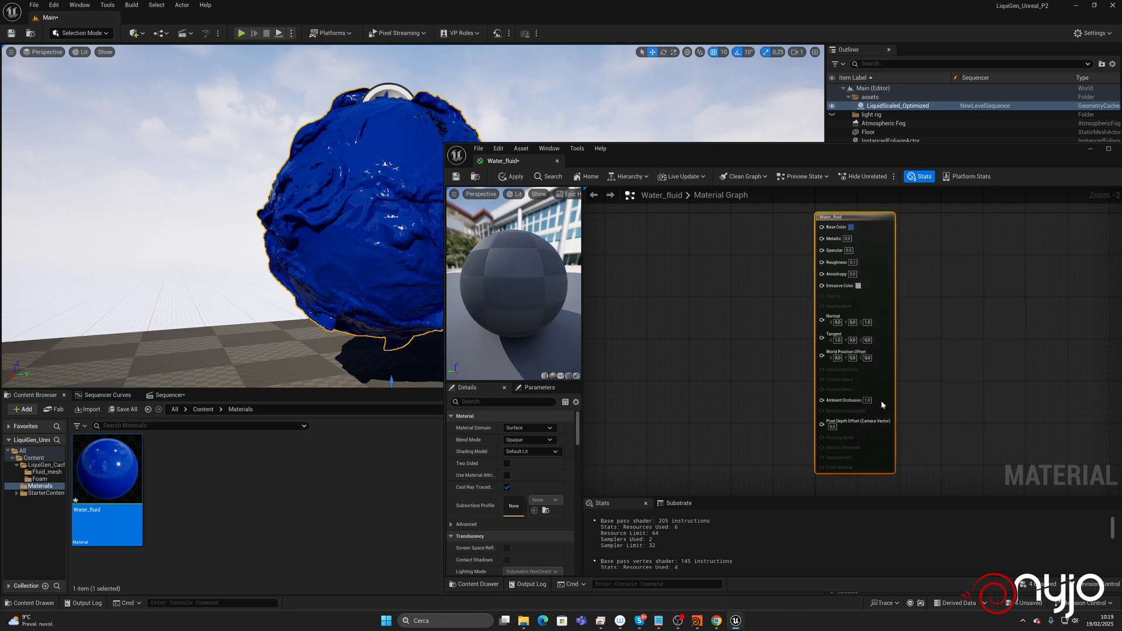
left_click(512, 177)
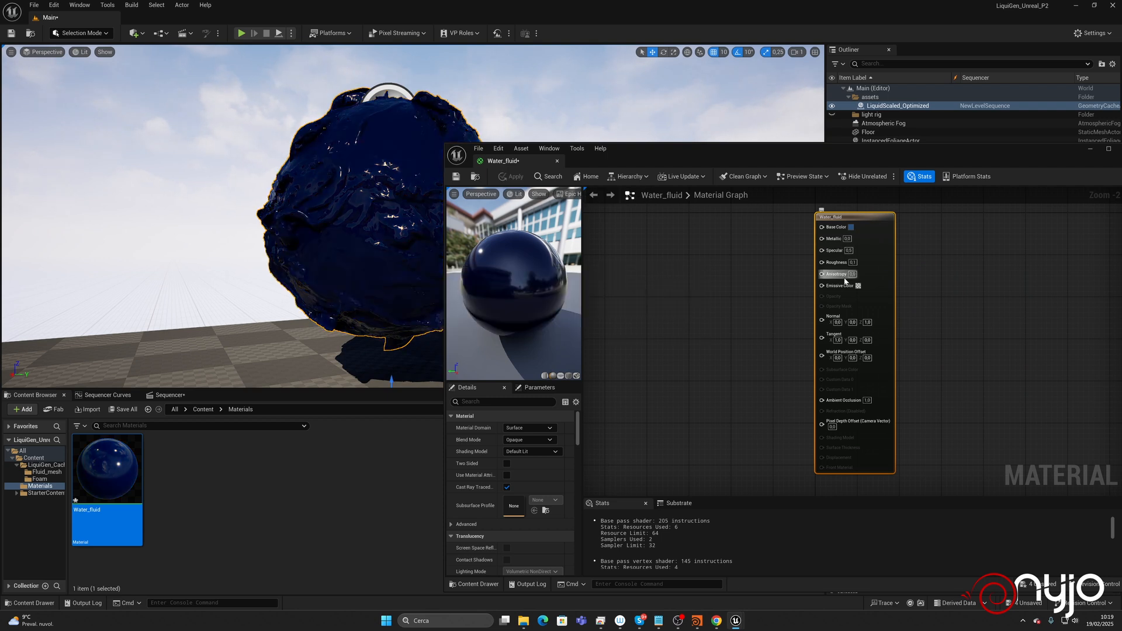
Set the Water_fluid roughness to 0.25 and apply the material change.
left_click(853, 263)
type("0,25")
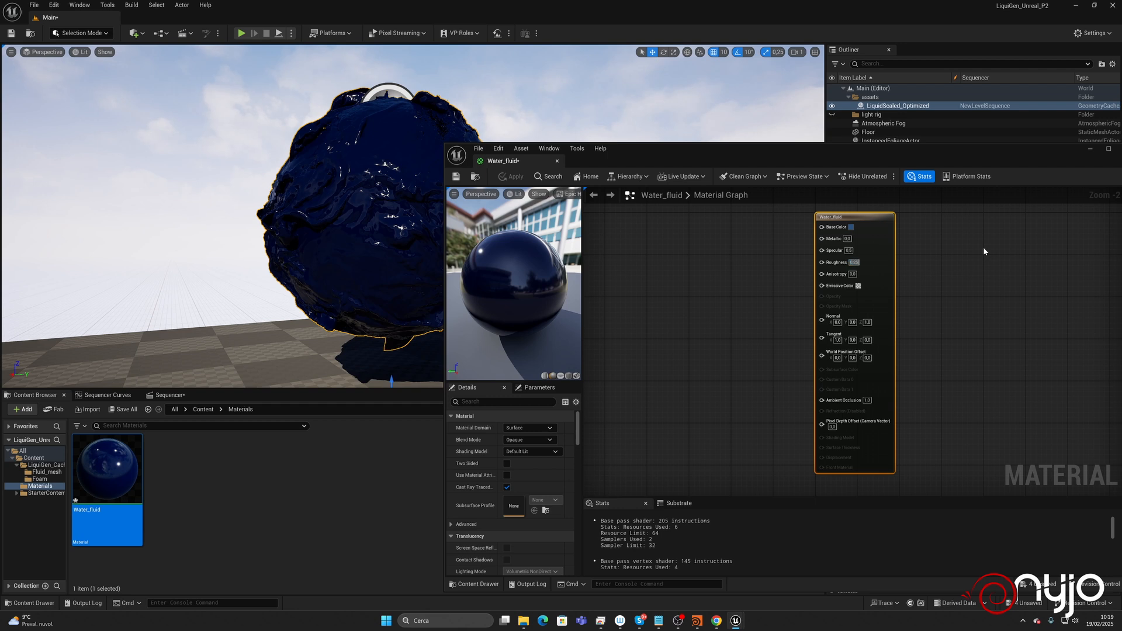
key("Return")
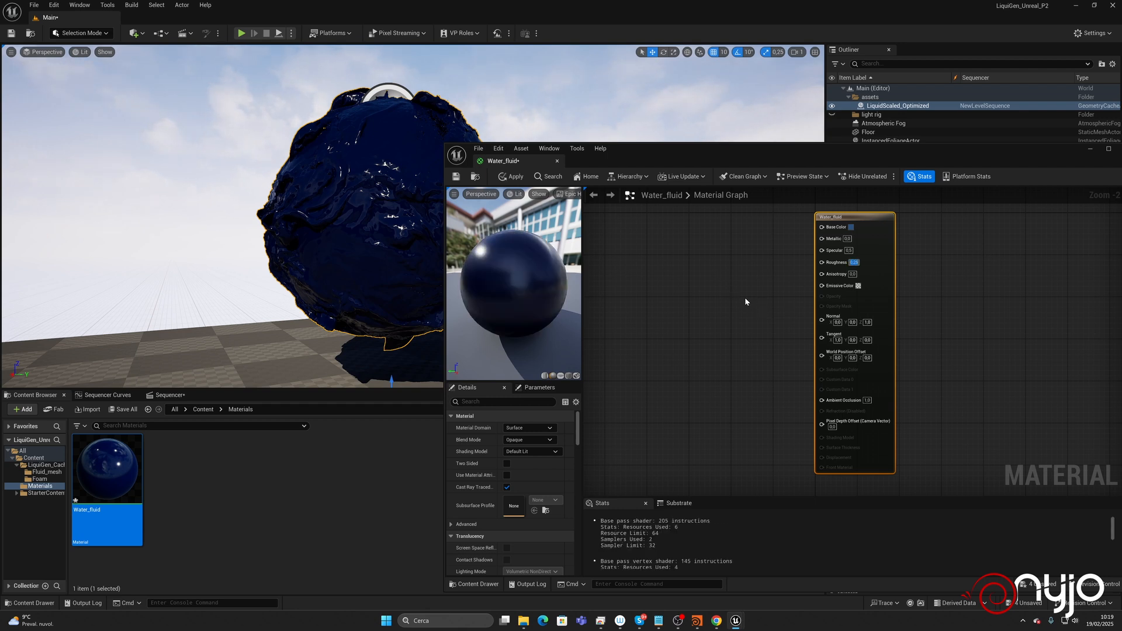
left_click(512, 177)
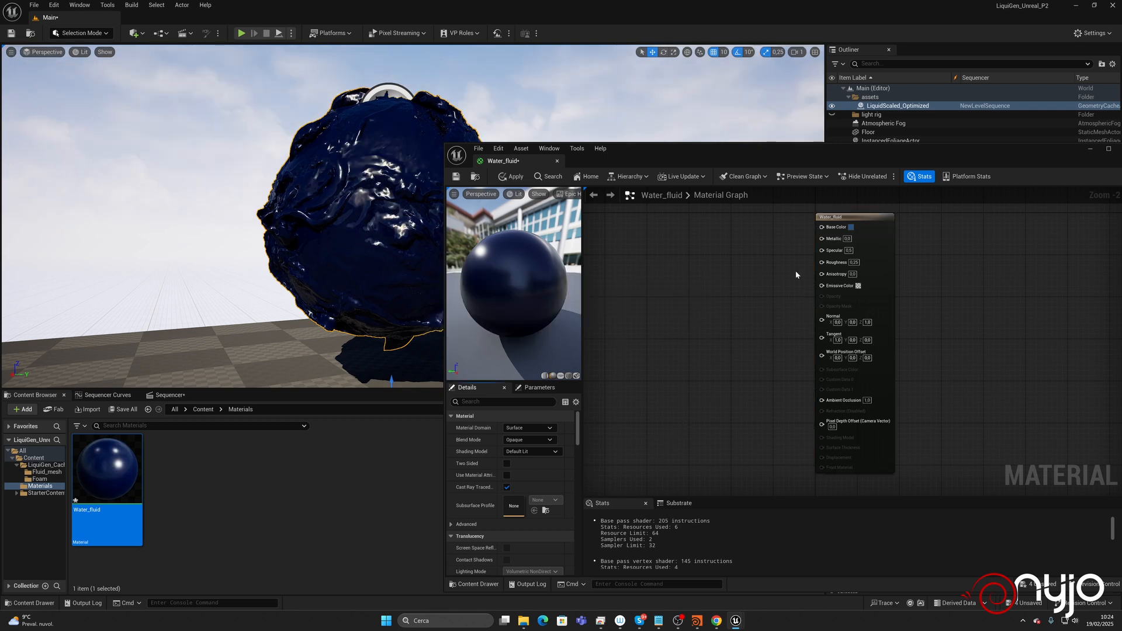
Set the Water_fluid specular to 1 and apply the material change.
left_click(849, 250)
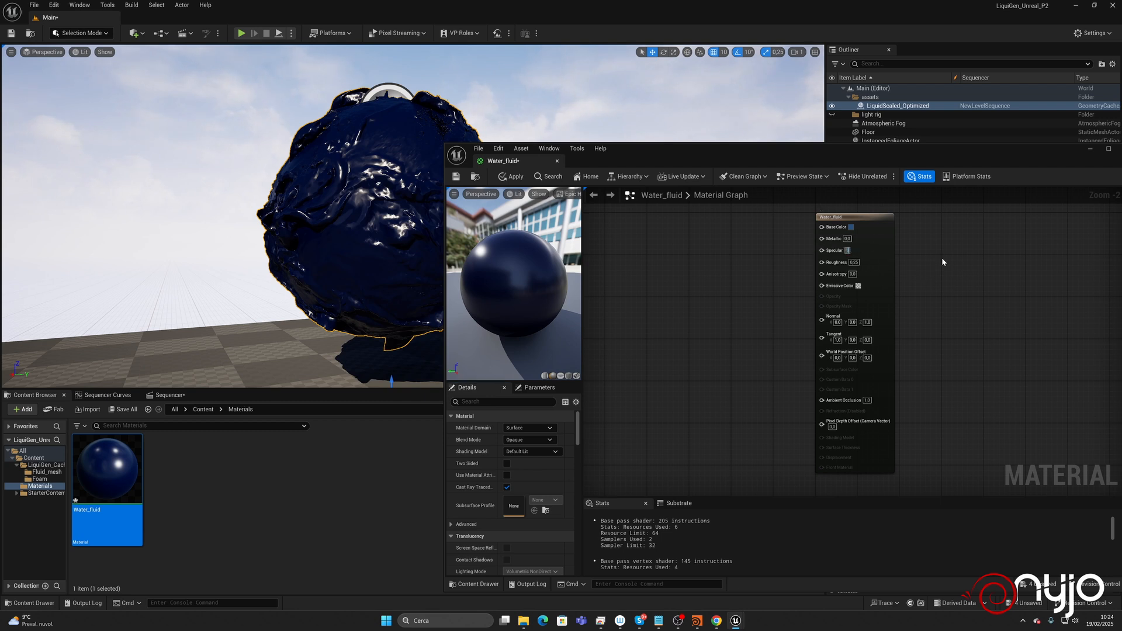
type("1")
key("Return")
left_click(522, 178)
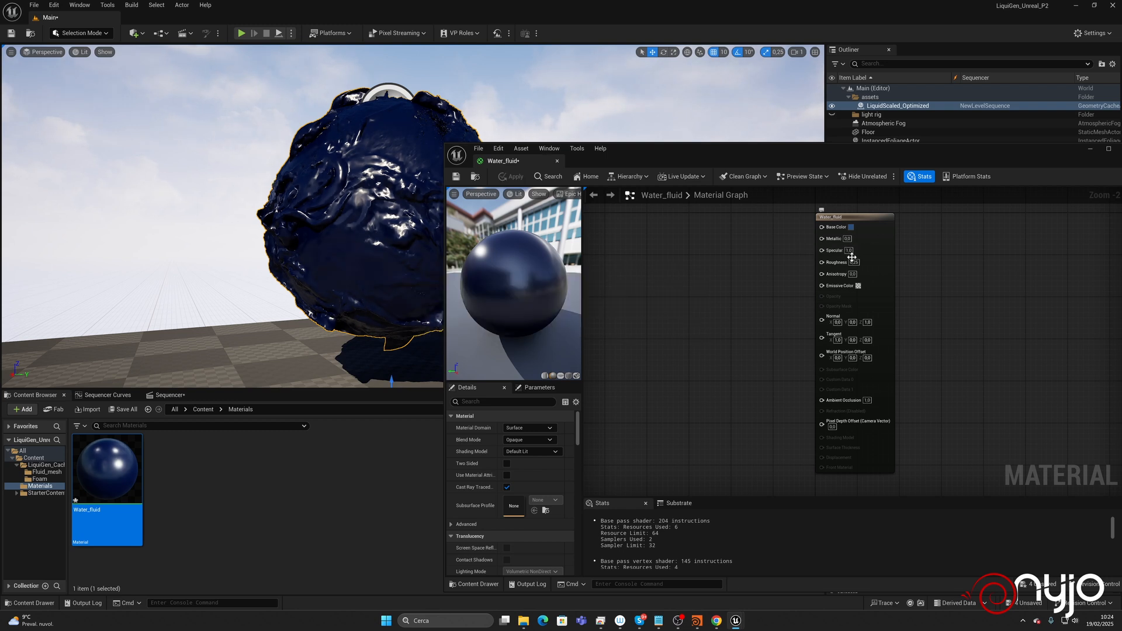
Set the Water_fluid roughness to 0.15 and apply the material change.
left_click(853, 263)
type("0,15")
key("Return")
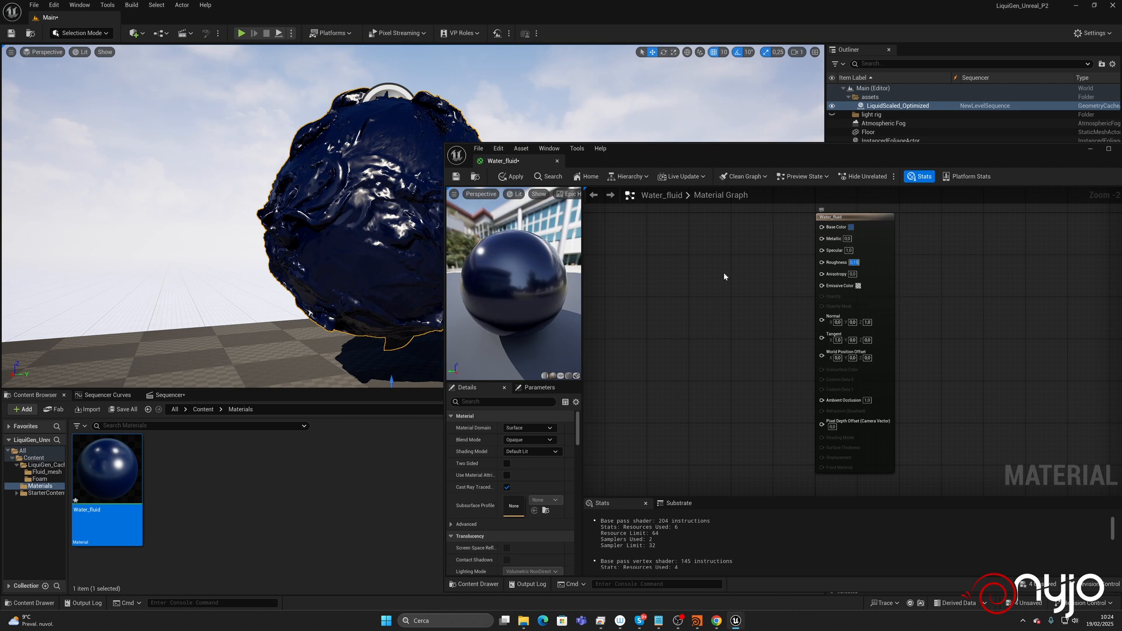
left_click(512, 176)
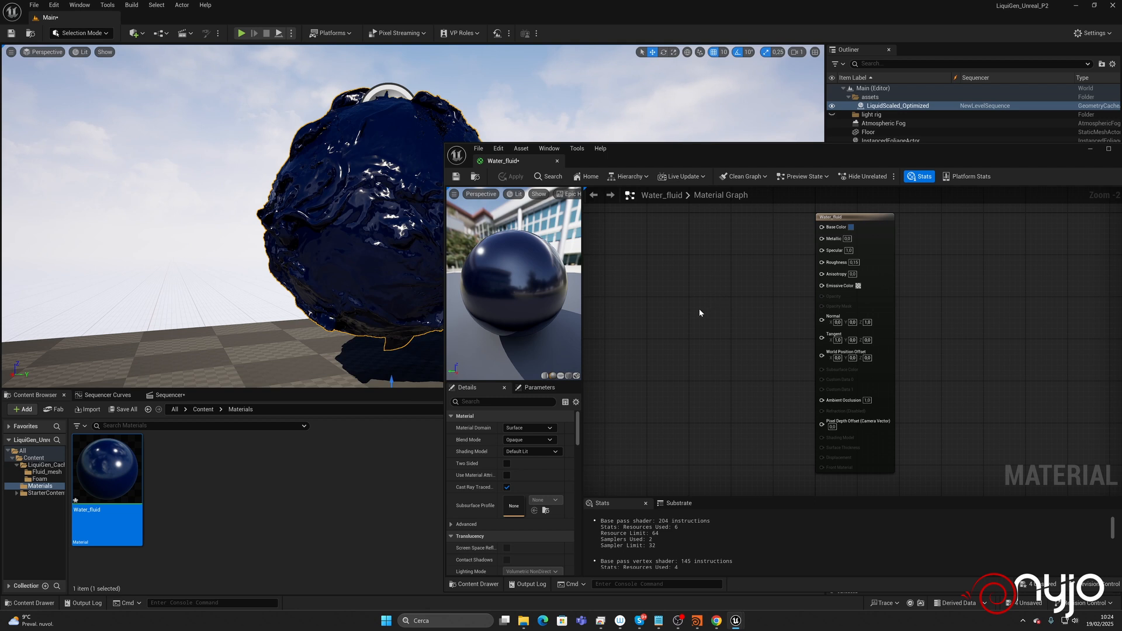
Save the Water_fluid material and leave the material editor to return to the level.
left_click(457, 176)
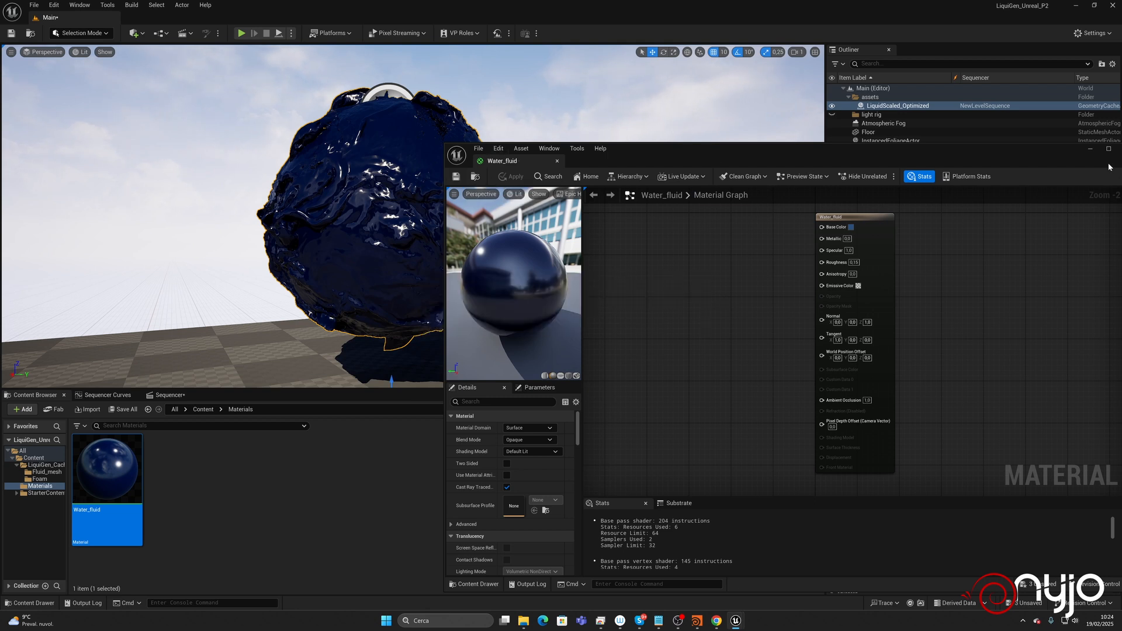
double_click(1038, 156)
left_click(966, 135)
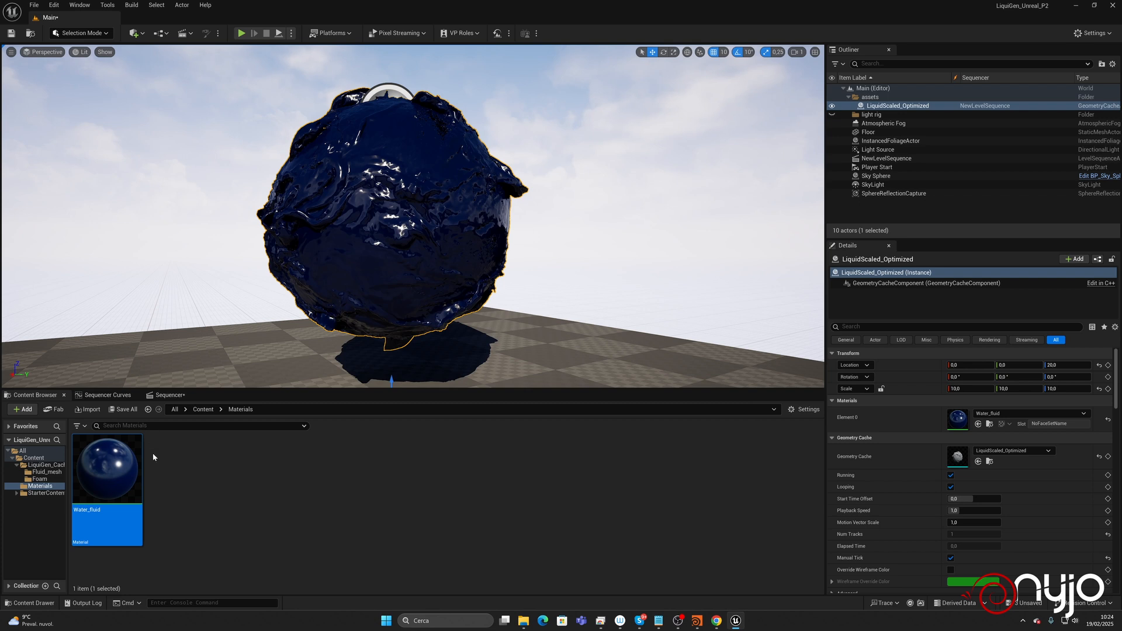
Show the LiquiGen_Caches folder in the content browser and save the whole project with Save All.
left_click(45, 465)
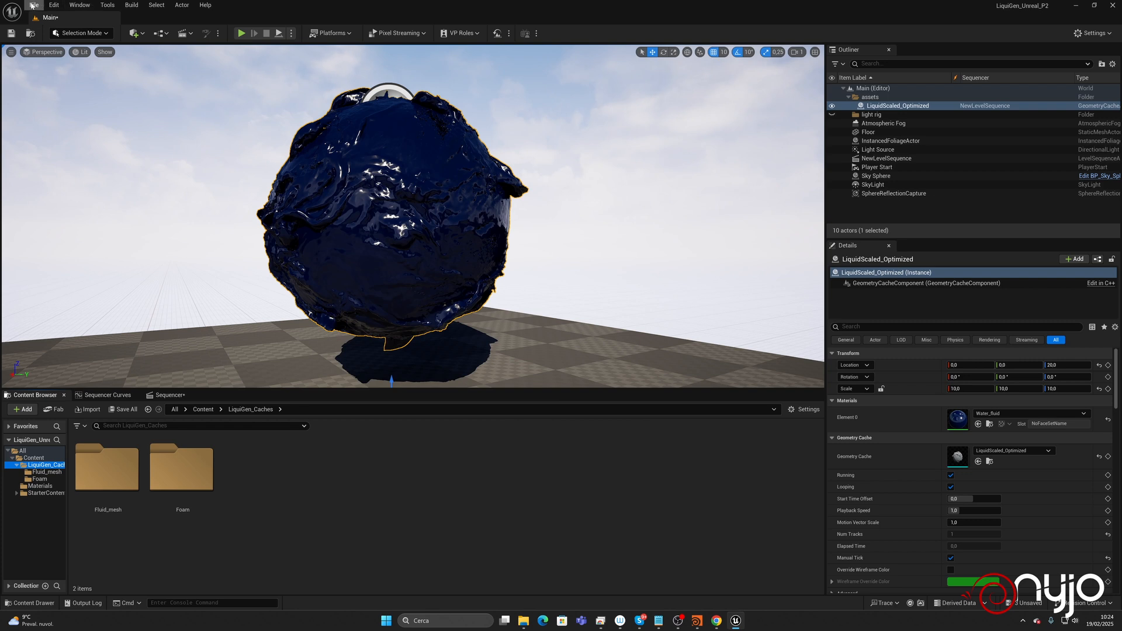
left_click(34, 5)
left_click(68, 122)
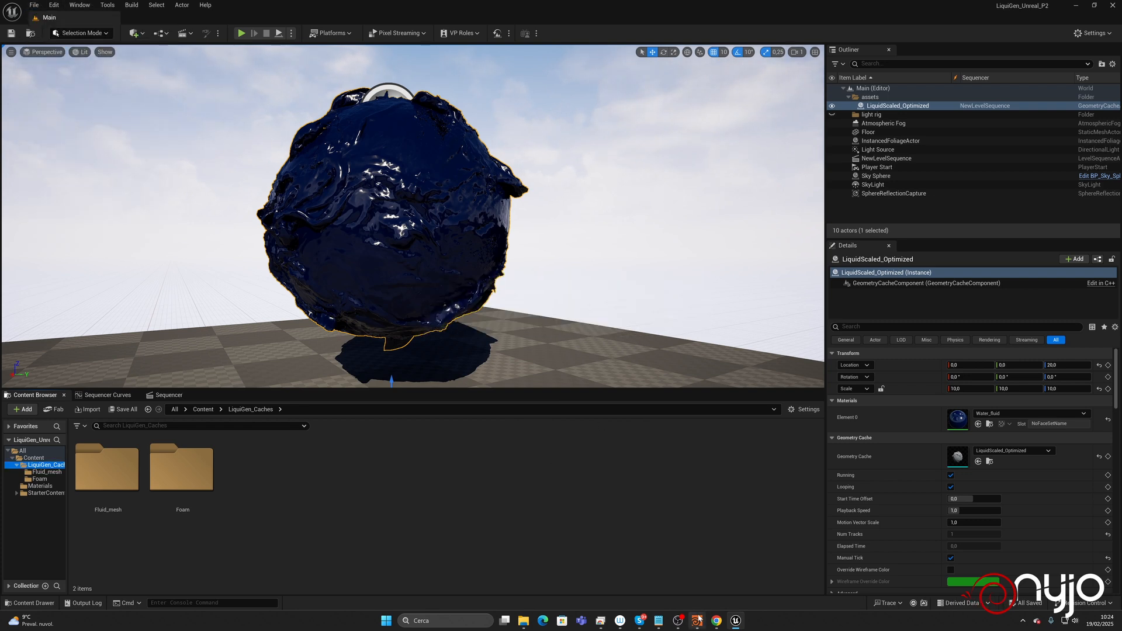
Switch to Houdini and place an Unpack node below load_foam_particles in the Foam_particles network.
mouse_move(696, 621)
left_click(672, 591)
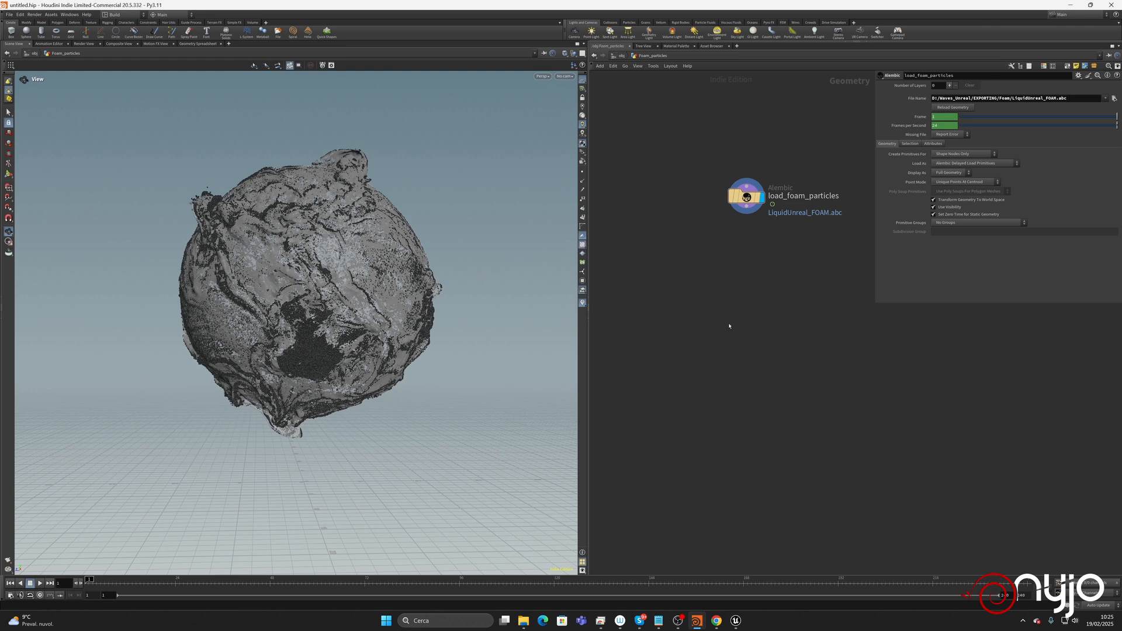
key("Tab")
type("unp")
key("Return")
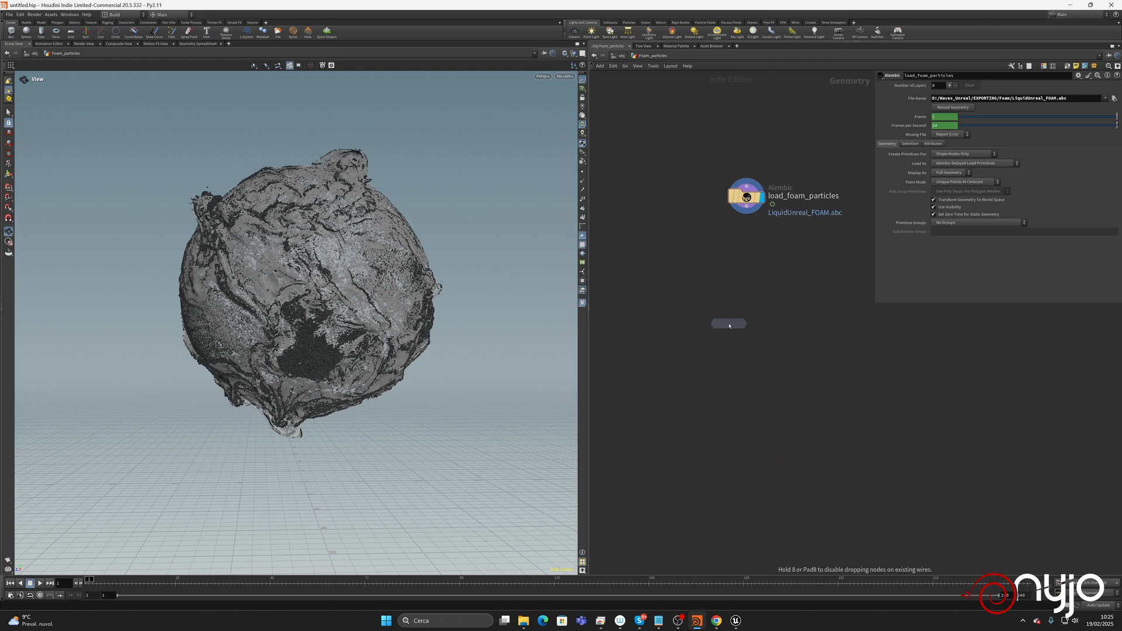
left_click(749, 286)
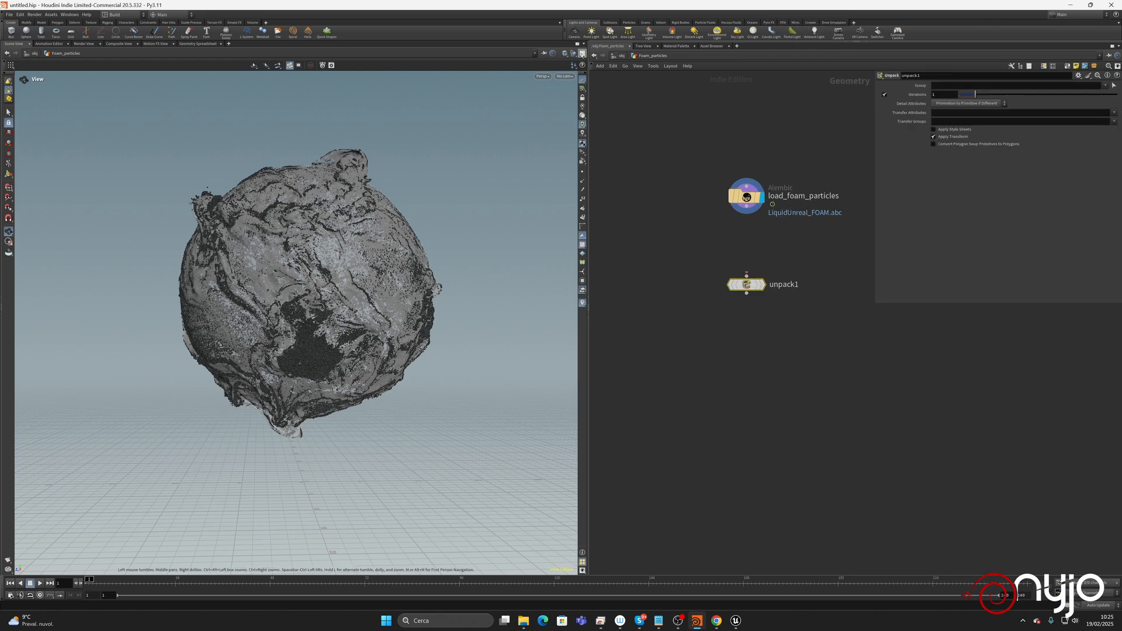
Split the scene view horizontally, open a Geometry Spreadsheet in the lower half and inspect load_foam_particles in it.
left_click(584, 45)
left_click(591, 145)
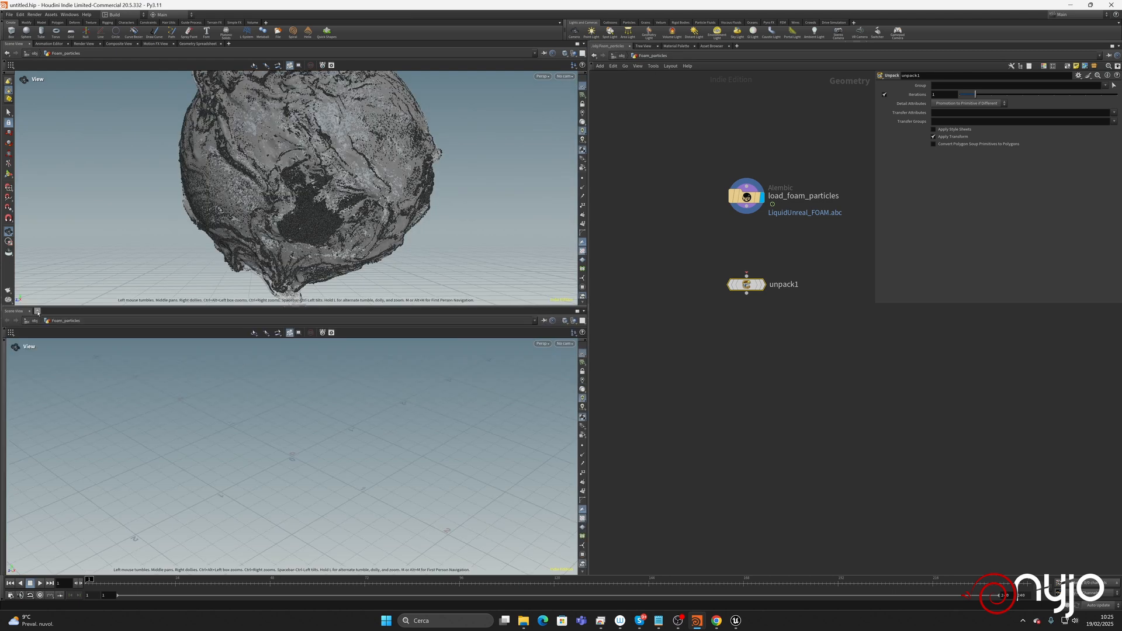
left_click(37, 311)
mouse_move(60, 326)
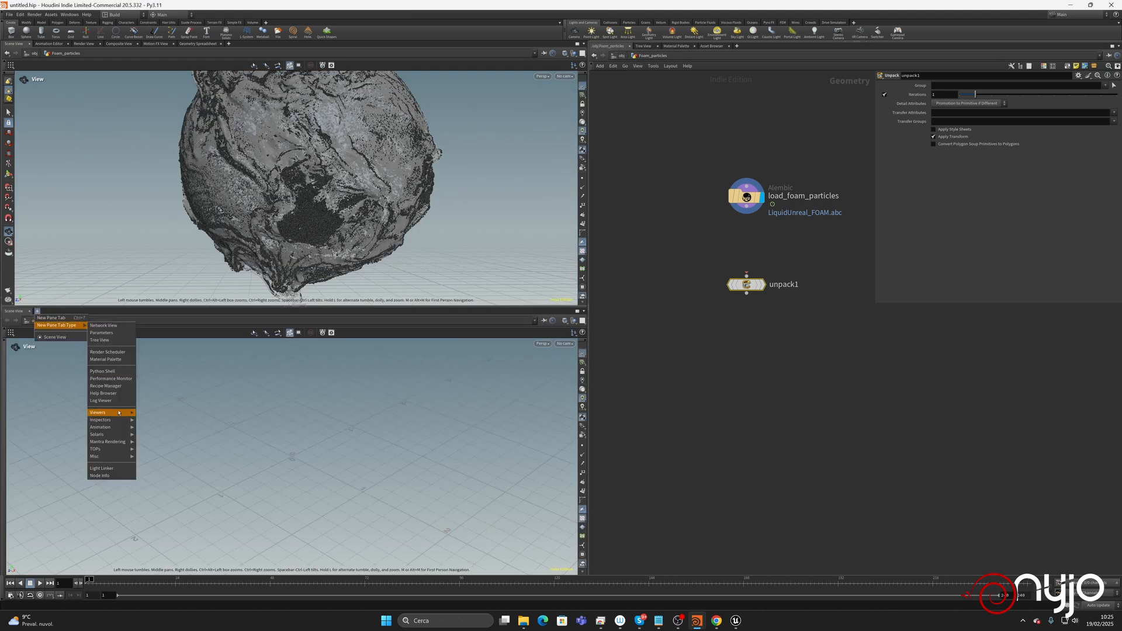
mouse_move(110, 423)
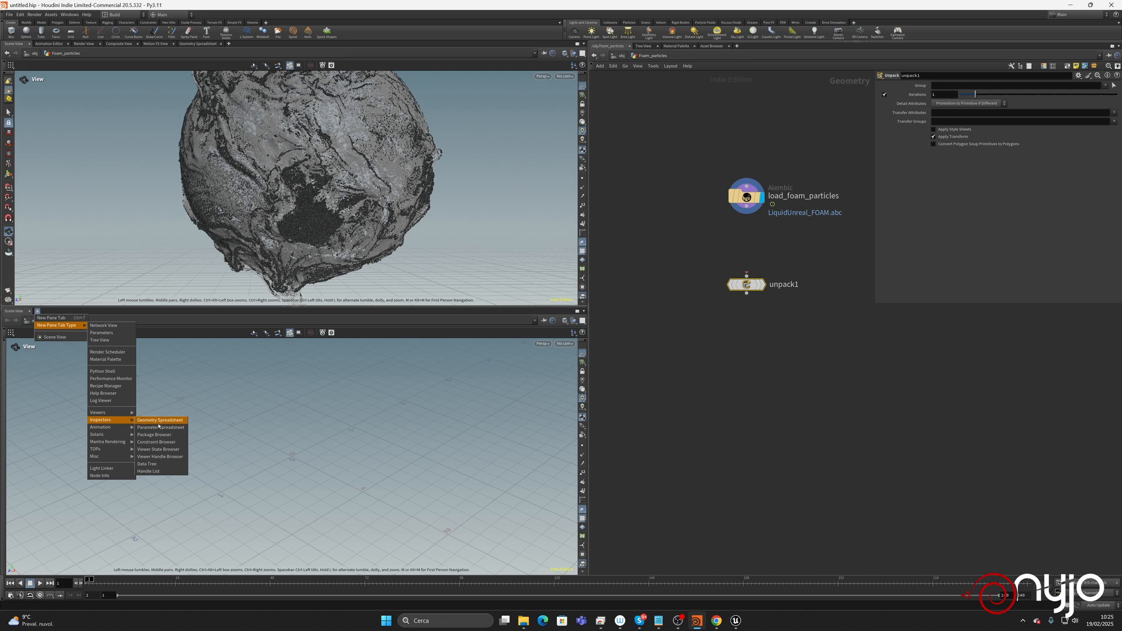
left_click(160, 421)
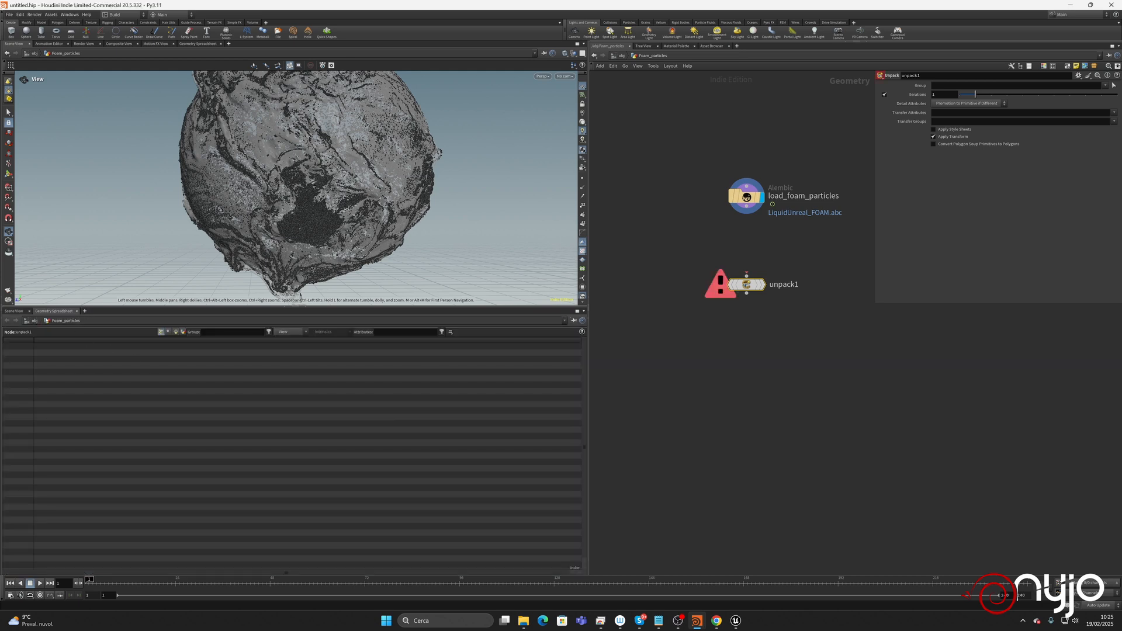
left_click(746, 196)
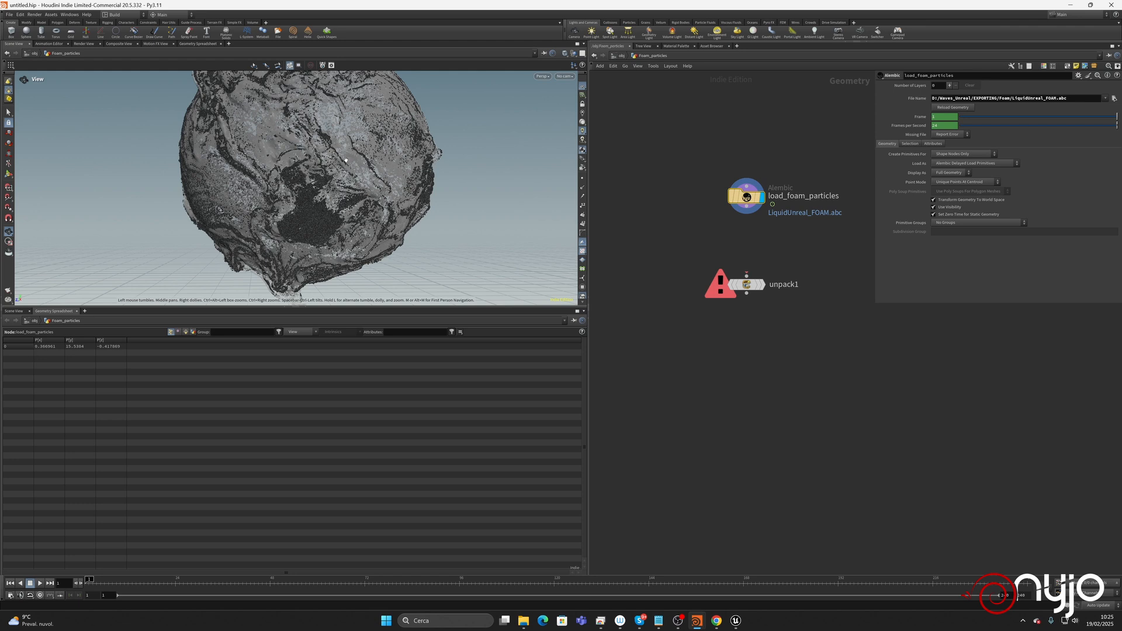
left_click_drag(345, 160, 286, 217)
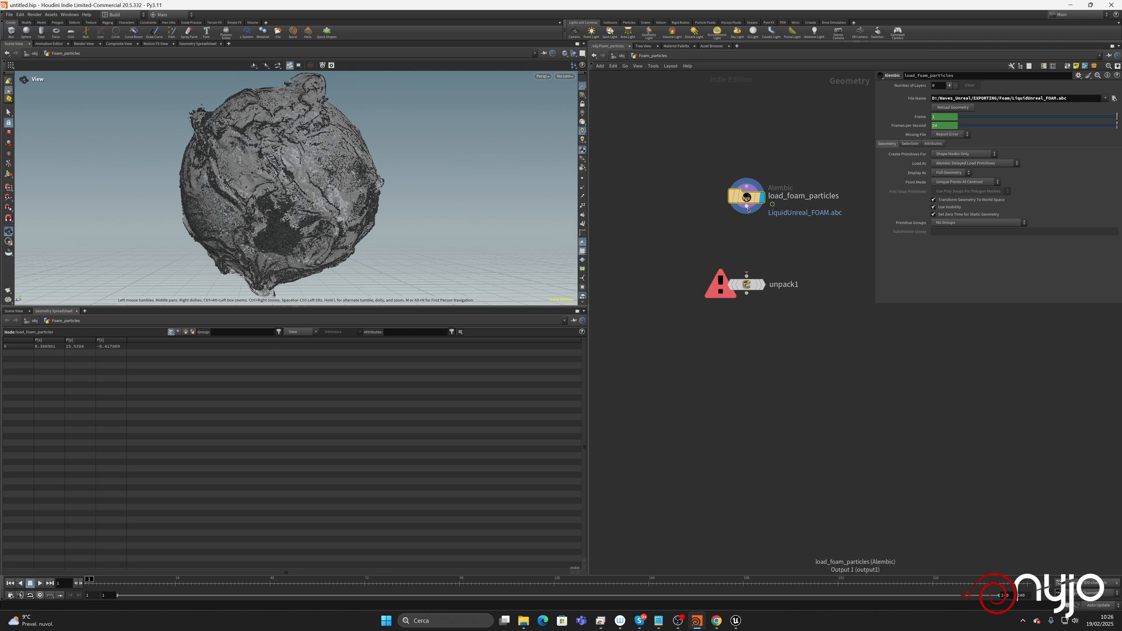
Connect load_foam_particles into unpack1, display and select unpack1, and shrink the spreadsheet pane to enlarge the 3D view.
left_click_drag(747, 206, 760, 256)
left_click(761, 258)
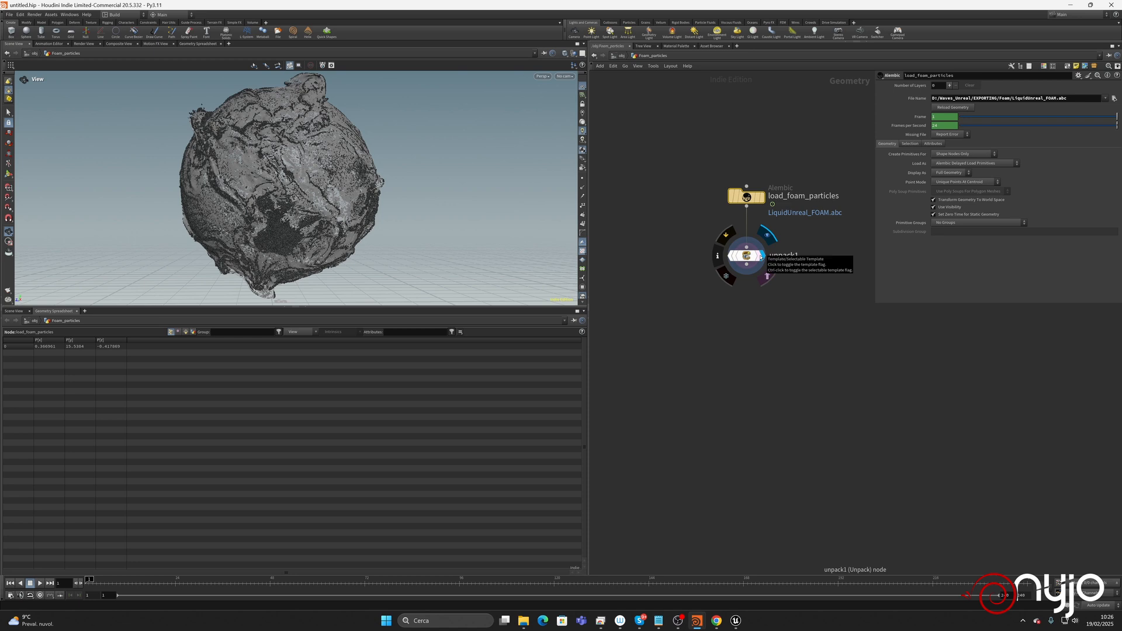
left_click(748, 256)
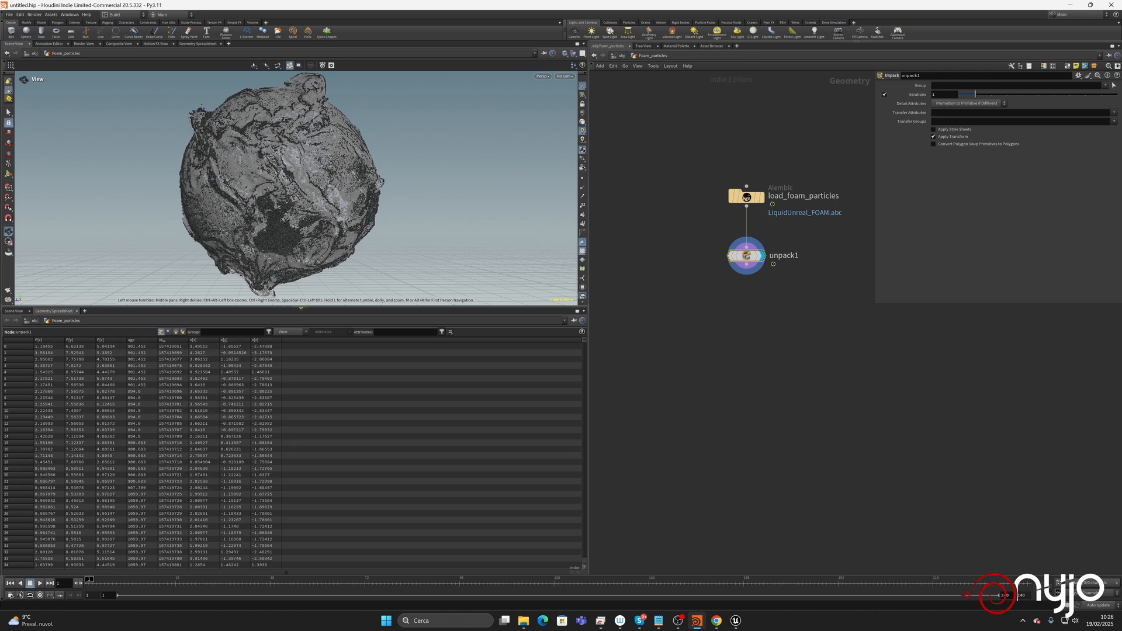
left_click_drag(296, 309, 296, 400)
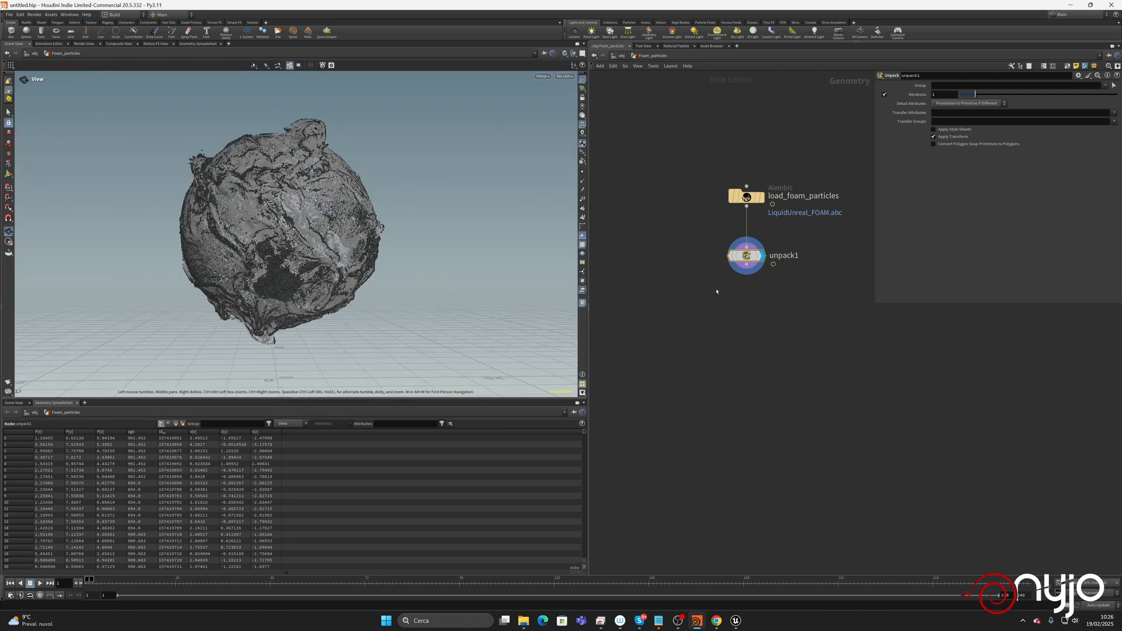
Add a Null node named Instancing and connect it to the output of unpack1.
middle_click_drag(757, 355, 786, 356)
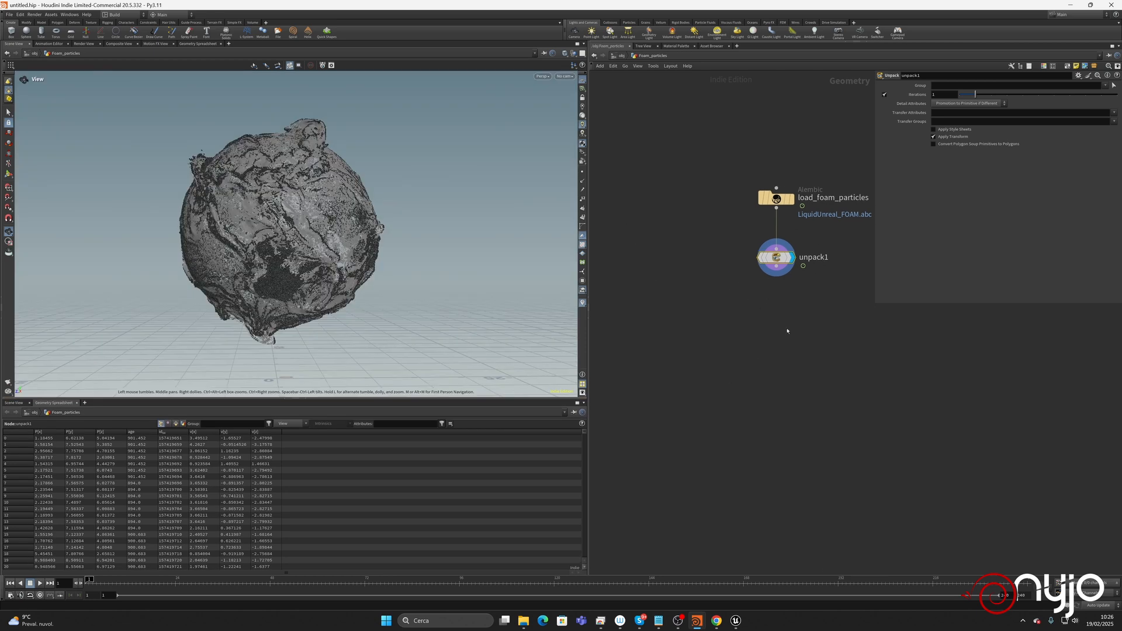
left_click(777, 269)
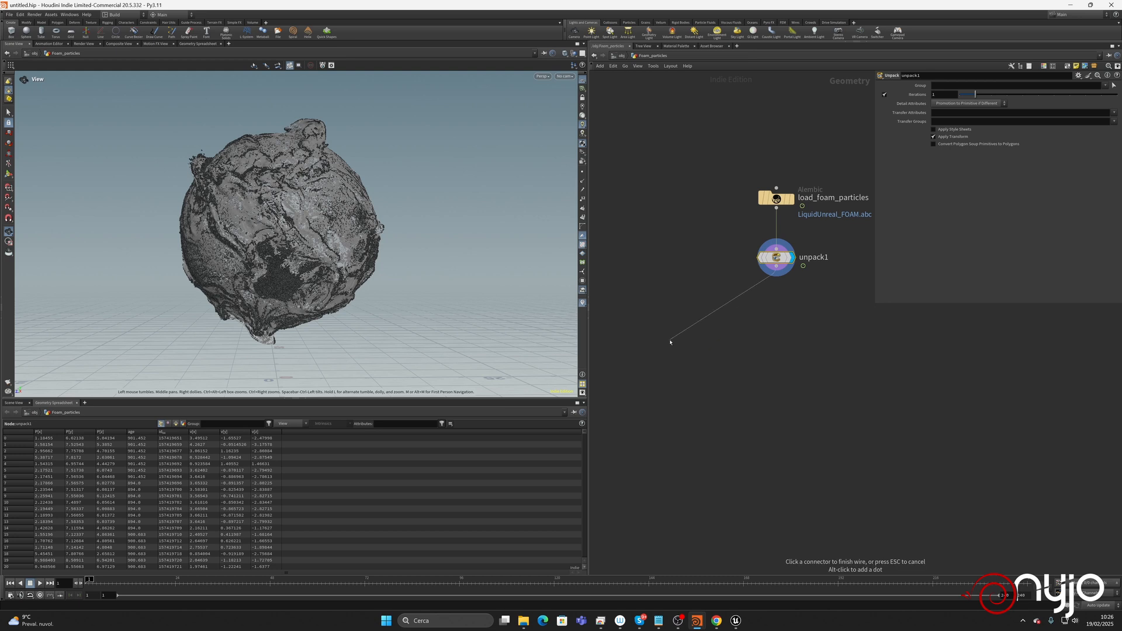
key("Escape")
key("Tab")
type("null")
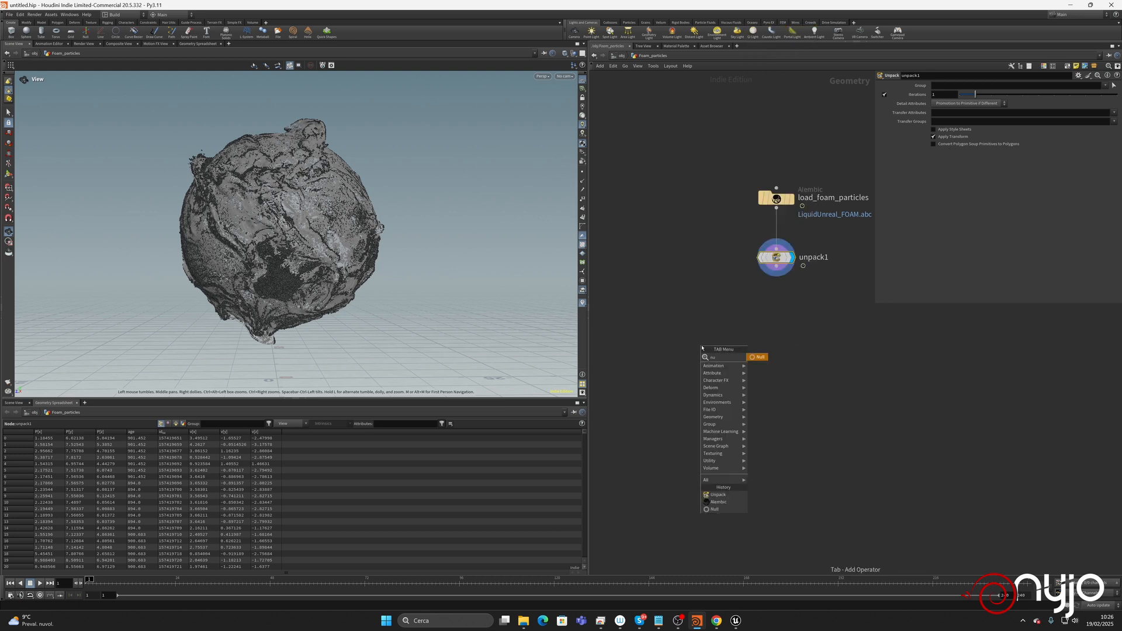
key("Return")
left_click(702, 348)
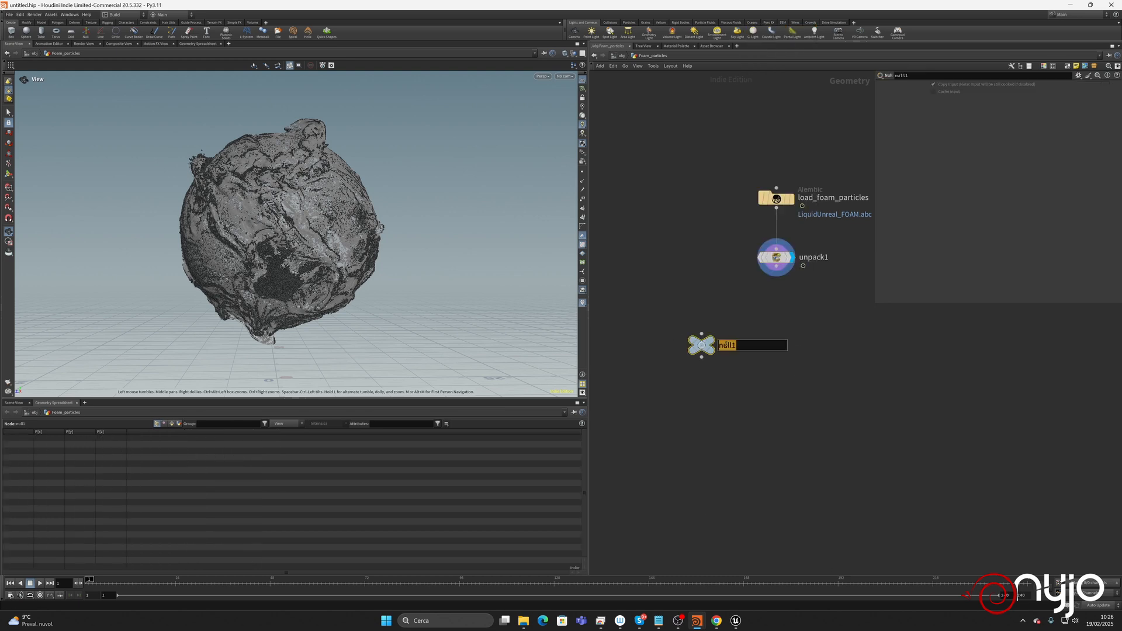
type("Instancing")
key("Return")
left_click_drag(776, 274, 666, 341)
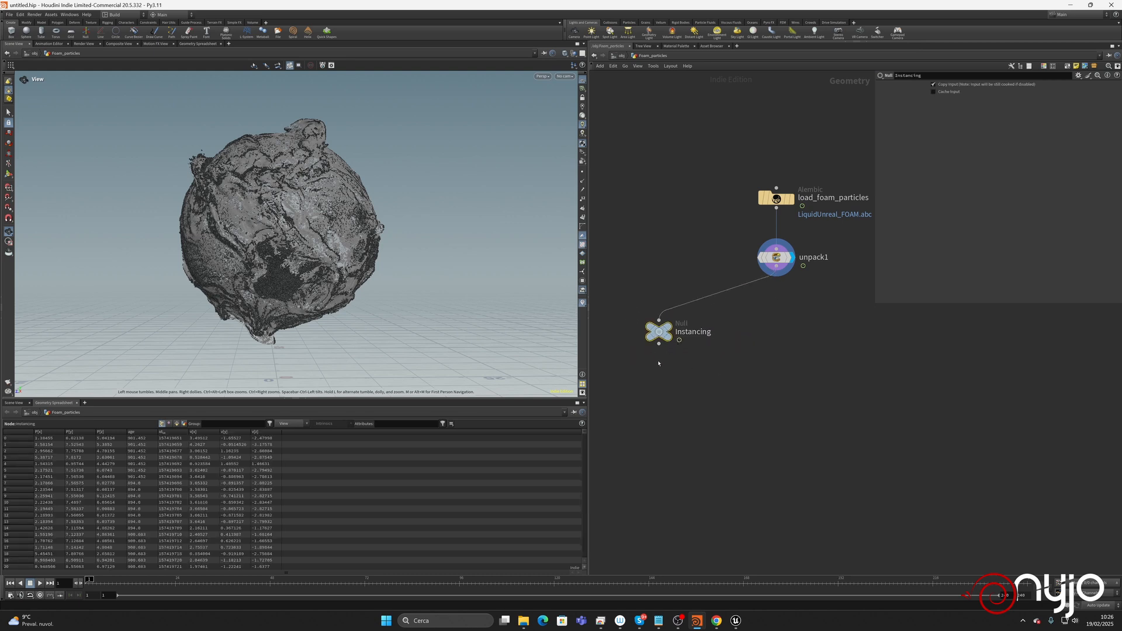
Add a second Null node below Instancing and connect it to the Instancing output.
middle_click_drag(662, 364, 723, 319)
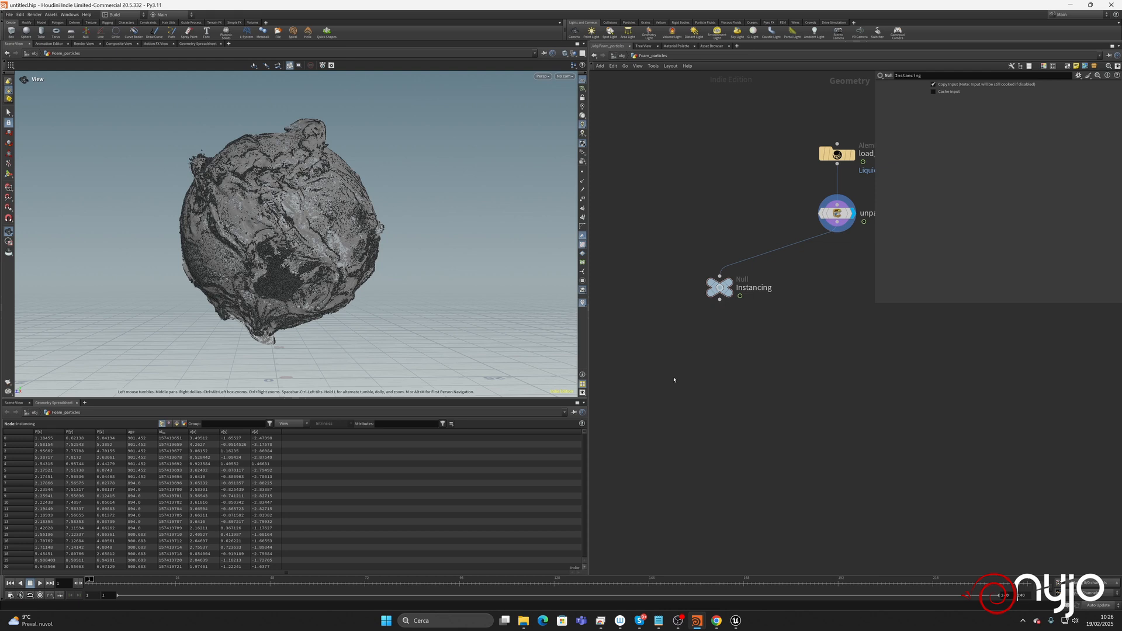
key("Tab")
type("null")
key("Return")
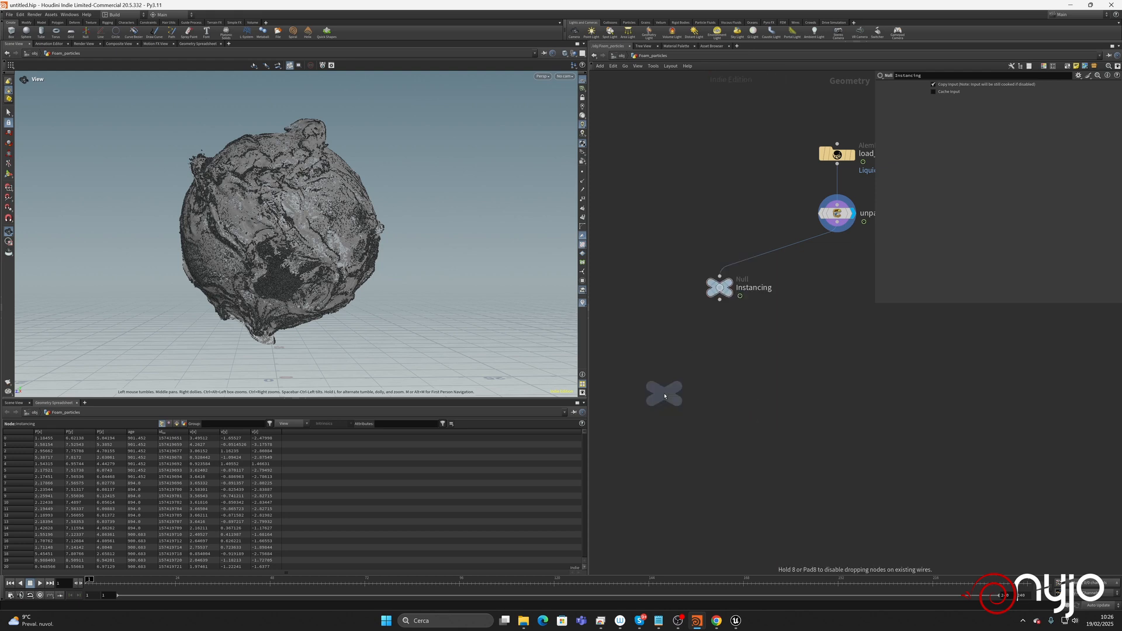
left_click(664, 395)
left_click_drag(664, 384, 719, 289)
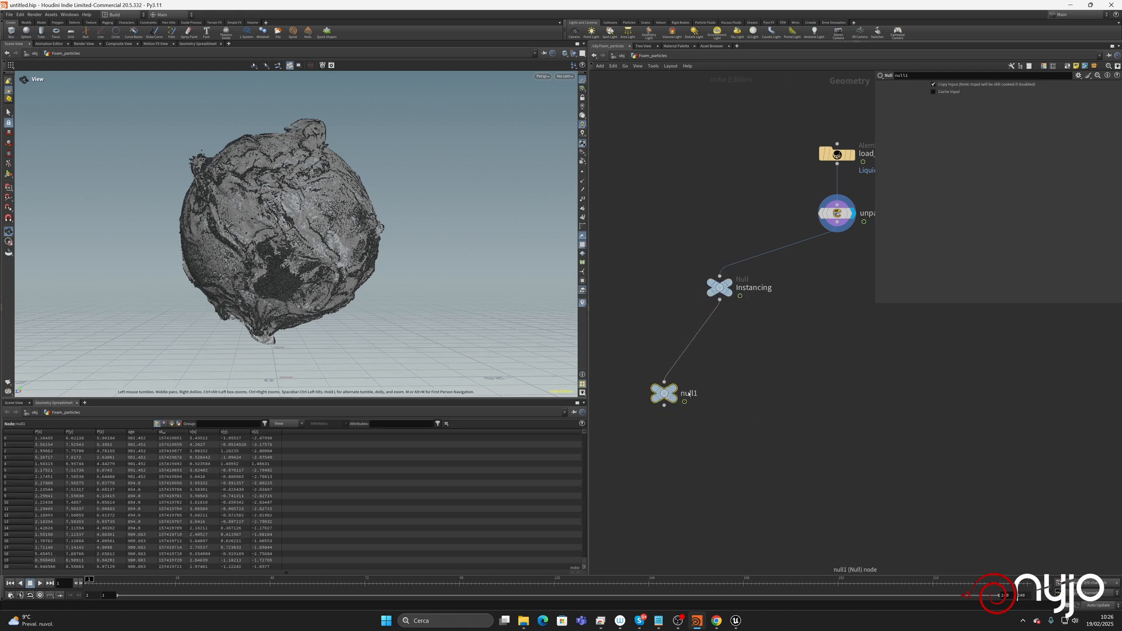
Rename the Null node below Instancing as meshes.
key("F2")
type("meshes")
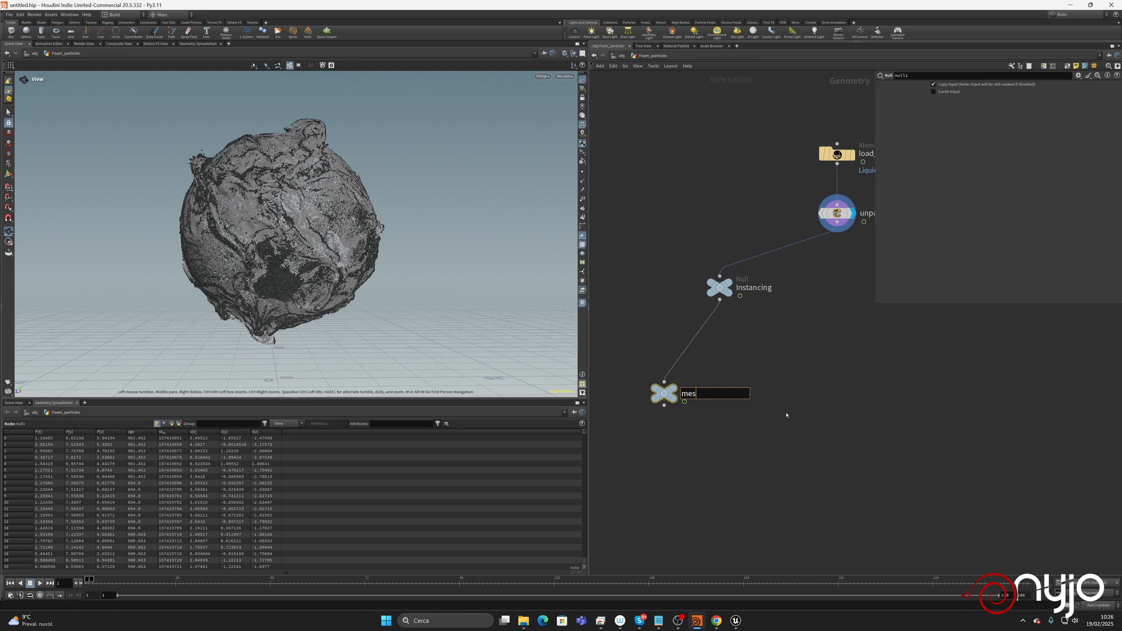
key("Return")
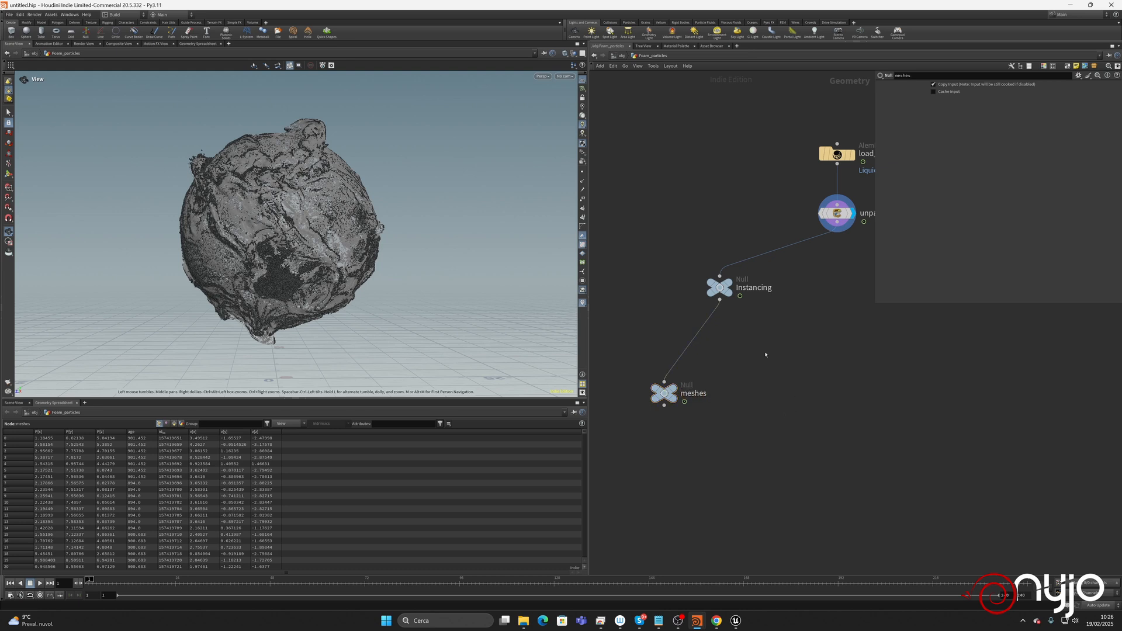
Add a Null node named vdb_meshes connected to Instancing, and place it and meshes on opposite sides below Instancing.
key("Tab")
type("null")
key("Return")
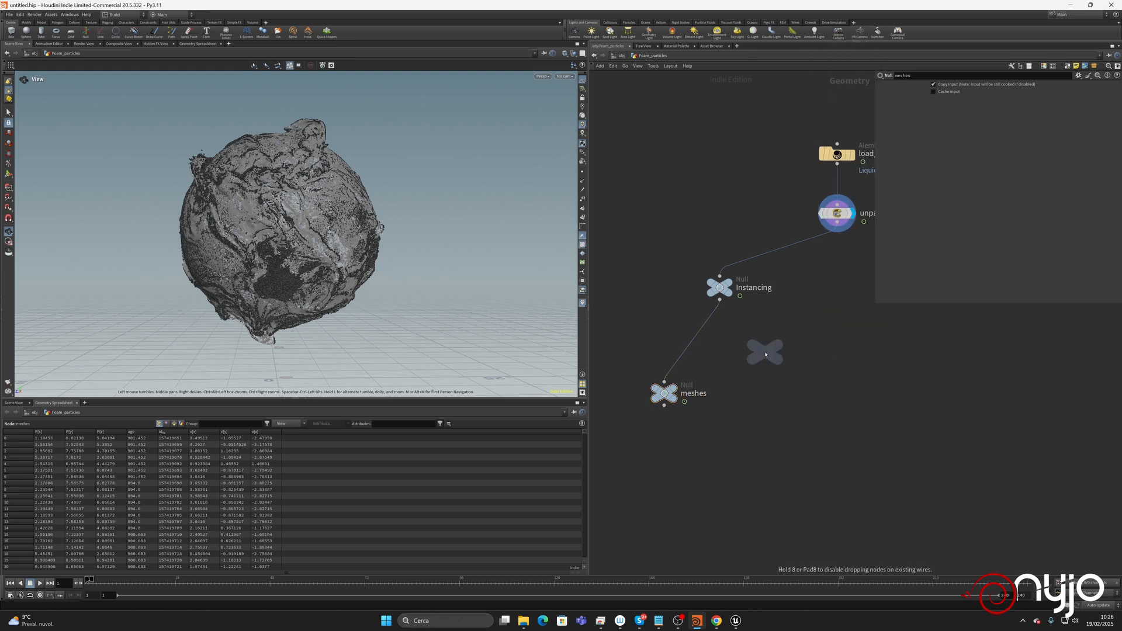
left_click(766, 355)
left_click_drag(719, 300, 764, 340)
double_click(790, 351)
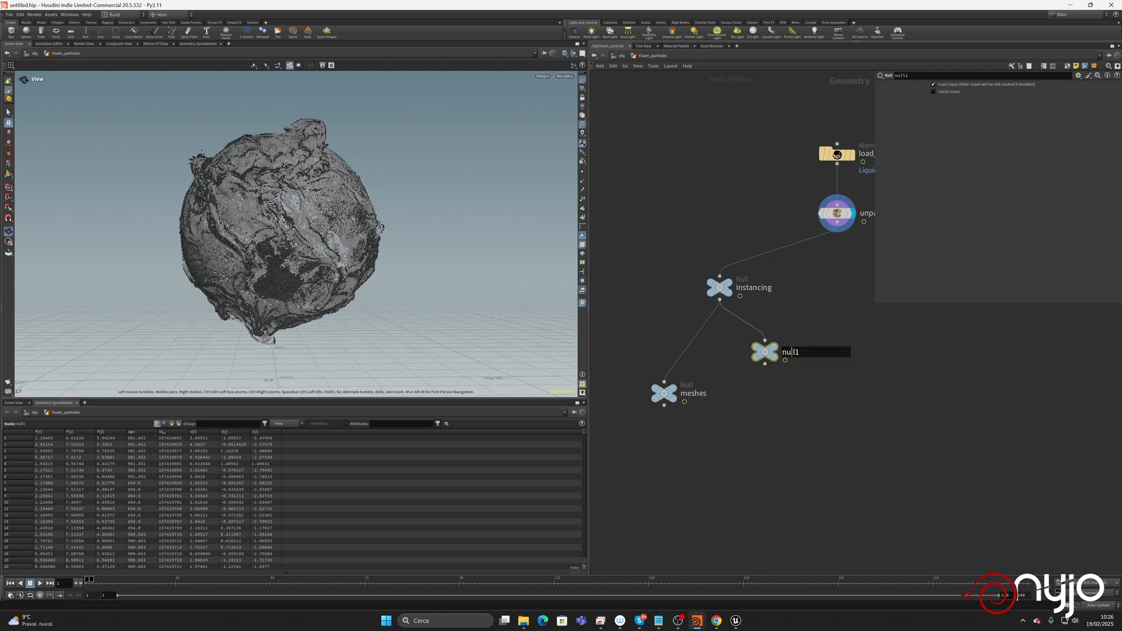
type("vdb_meshes")
key("Return")
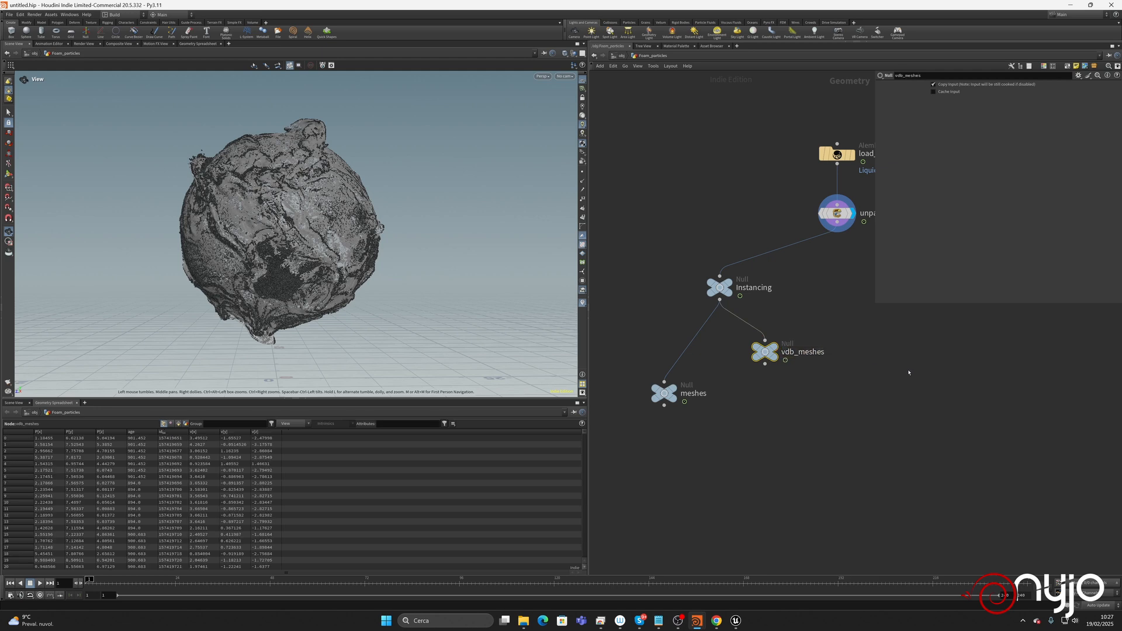
left_click_drag(664, 393, 633, 379)
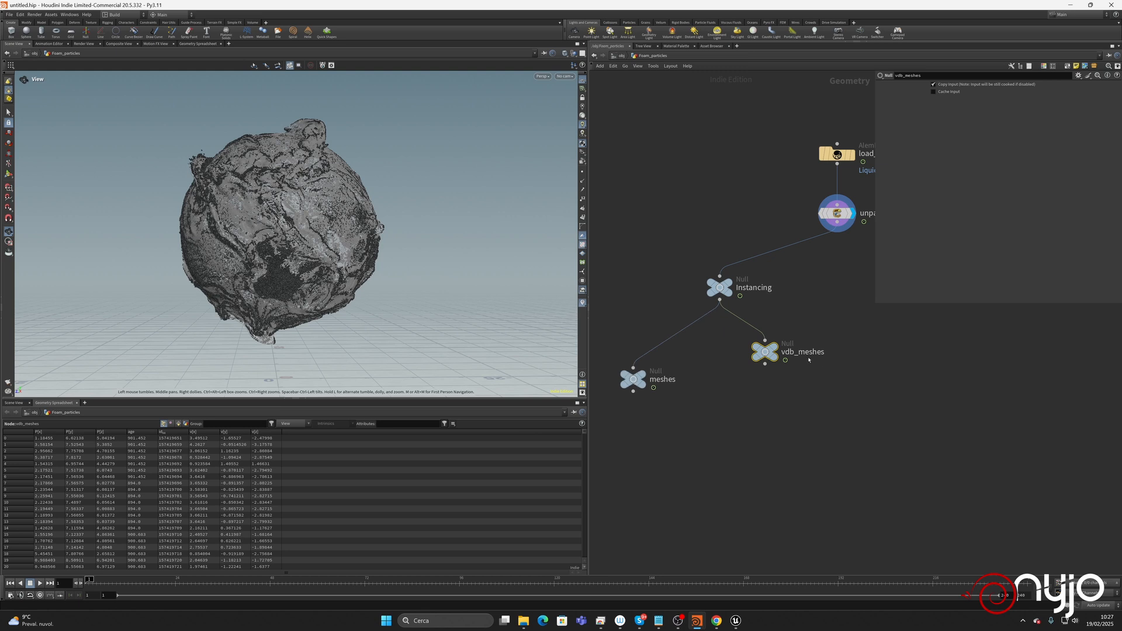
left_click_drag(774, 354, 813, 377)
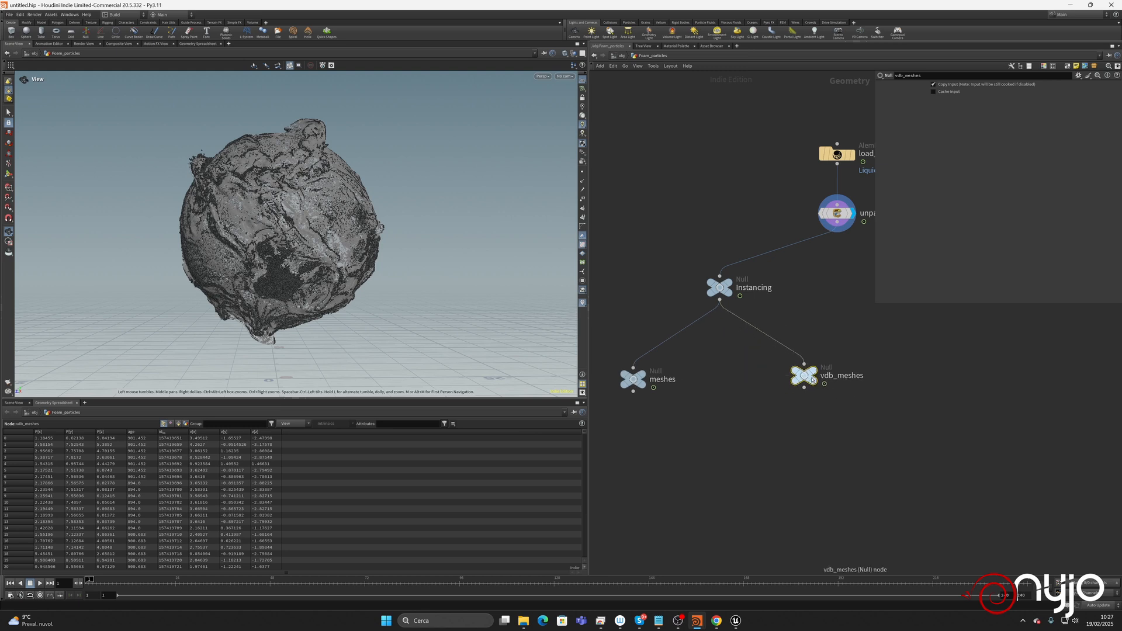
Duplicate the Instancing node, connect the copy to unpack1 and rename it VDB.
middle_click_drag(835, 312, 837, 383)
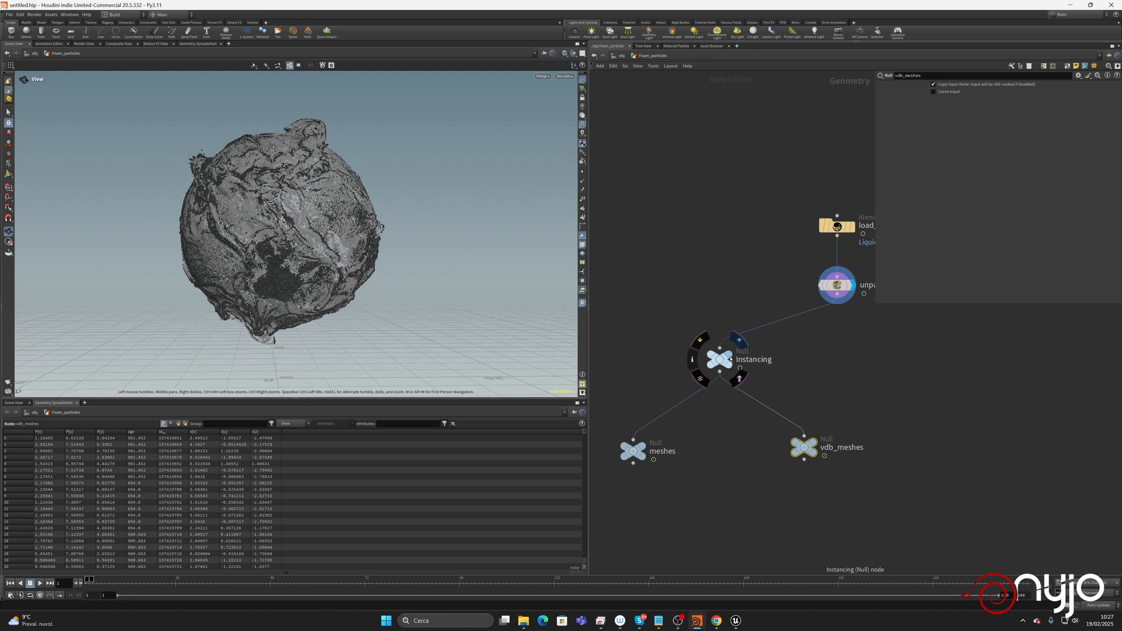
left_click(721, 361)
key("ctrl+c")
key("ctrl+v")
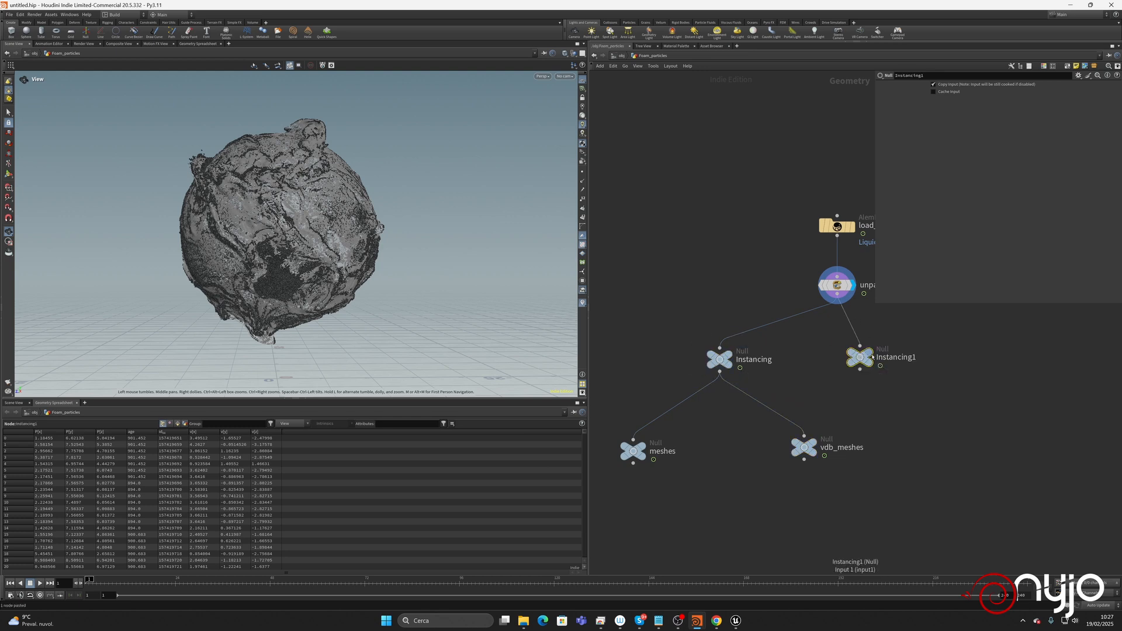
double_click(911, 358)
type("VDB")
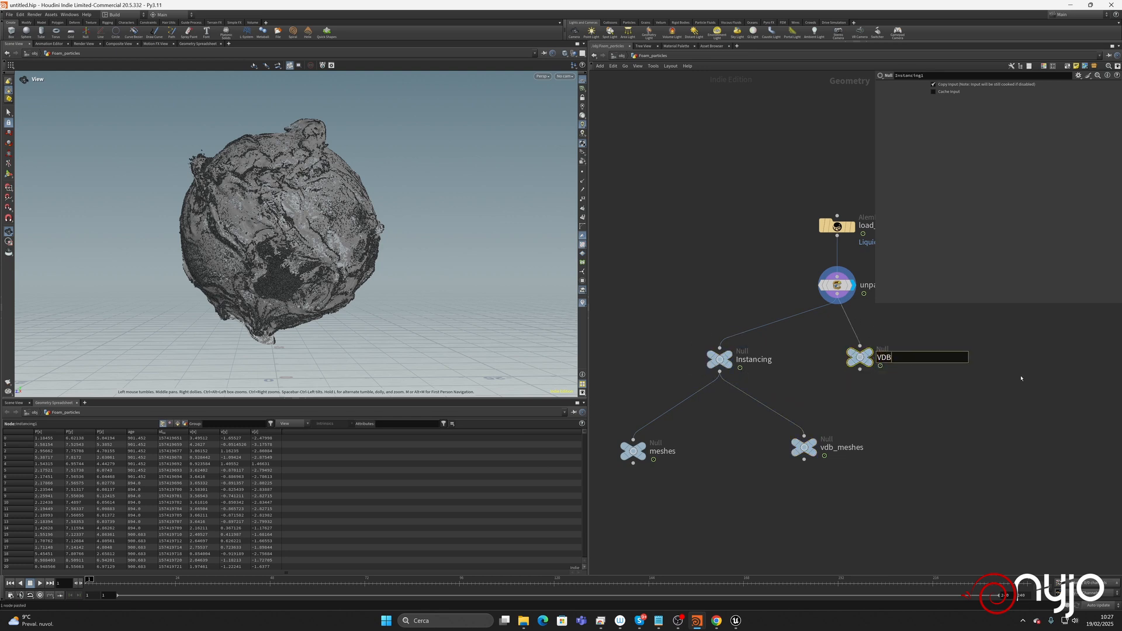
type("_")
key("BackSpace")
key("Return")
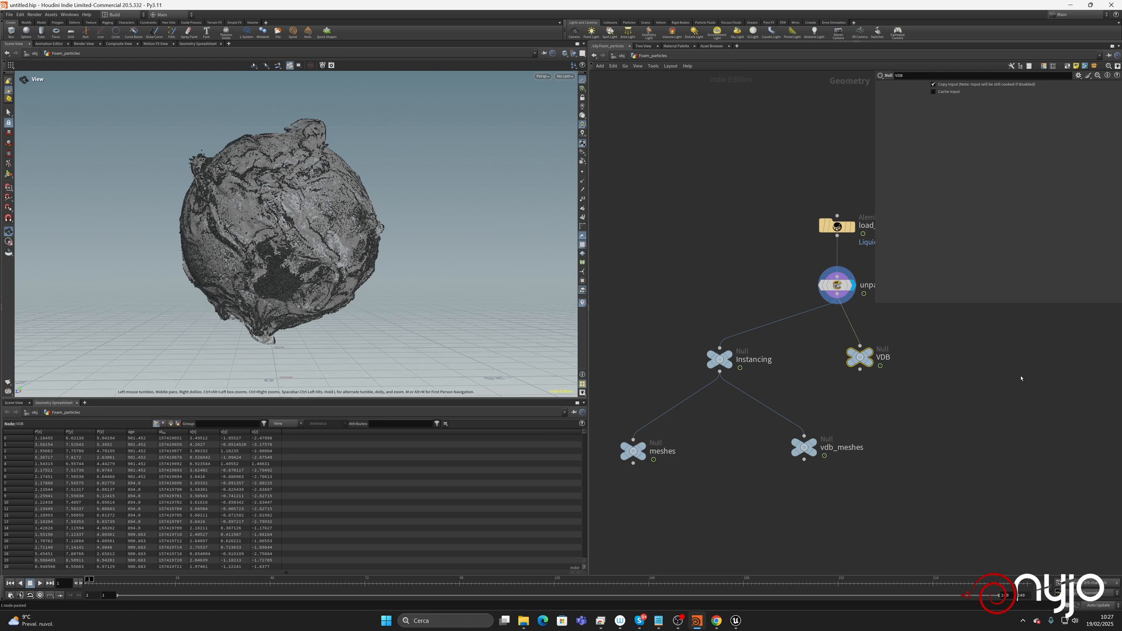
Duplicate the VDB node beside it under unpack1 and rename the copy JSON_Niagara.
middle_click_drag(876, 369, 814, 402)
left_click_drag(804, 395, 908, 396)
double_click(935, 394)
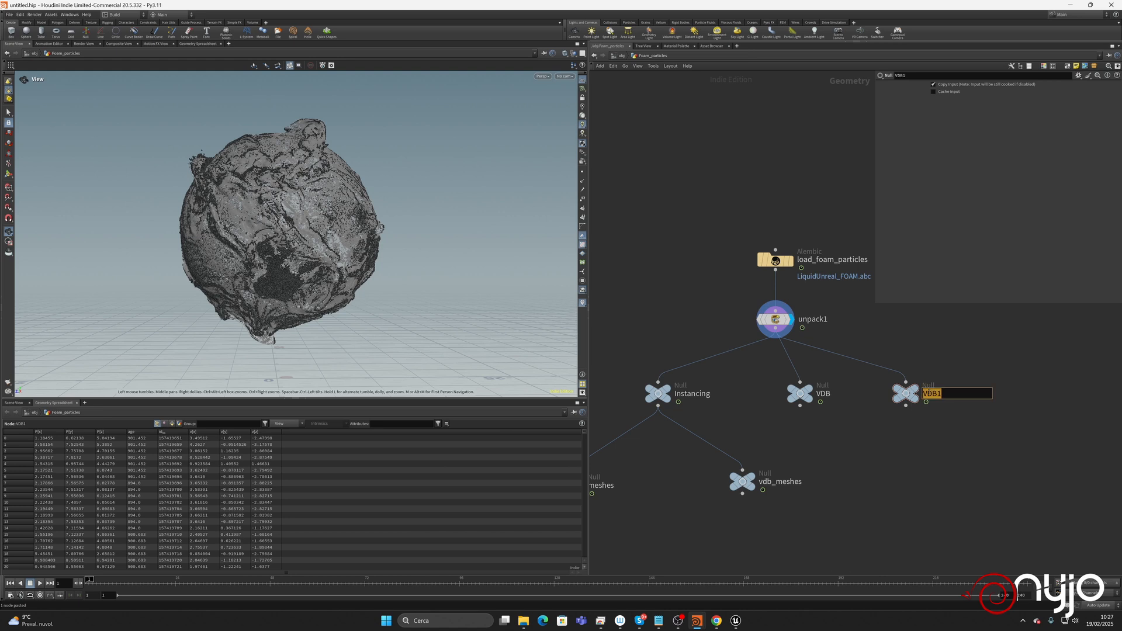
type("JSON_Niagara")
key("Return")
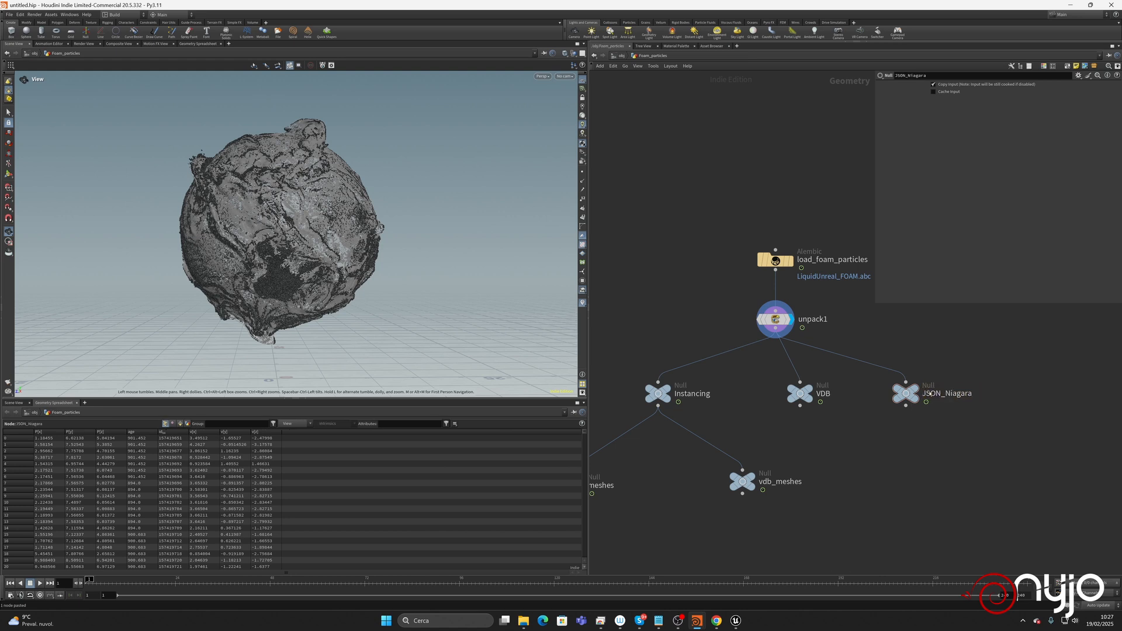
Place VDB directly below unpack1 and change the network wiring style to Rounded.
left_click_drag(809, 390, 777, 394)
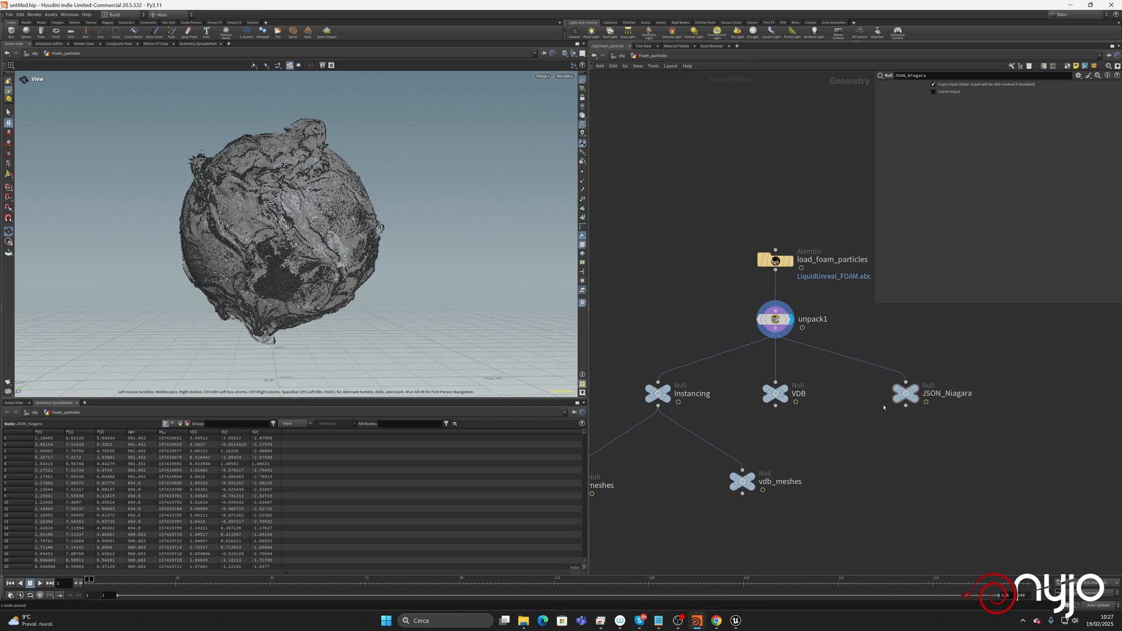
key("shift+s")
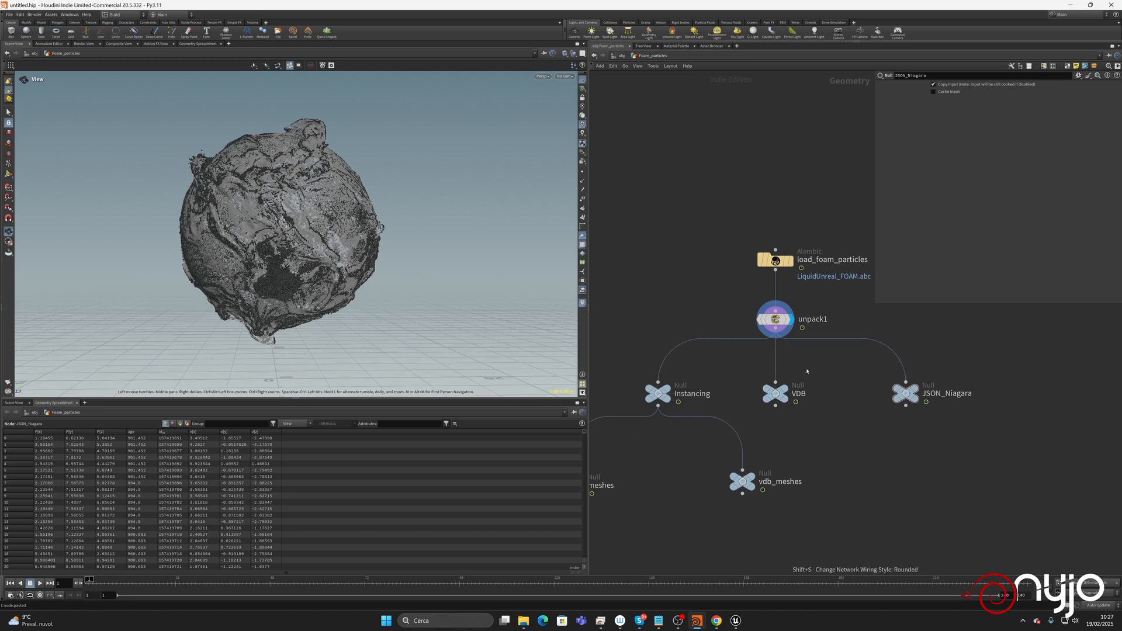
Shorten the parameter overlay and tidy the network, moving VDB and JSON_Niagara farther from Instancing and leveling vdb_meshes with meshes.
middle_click_drag(807, 371, 893, 389)
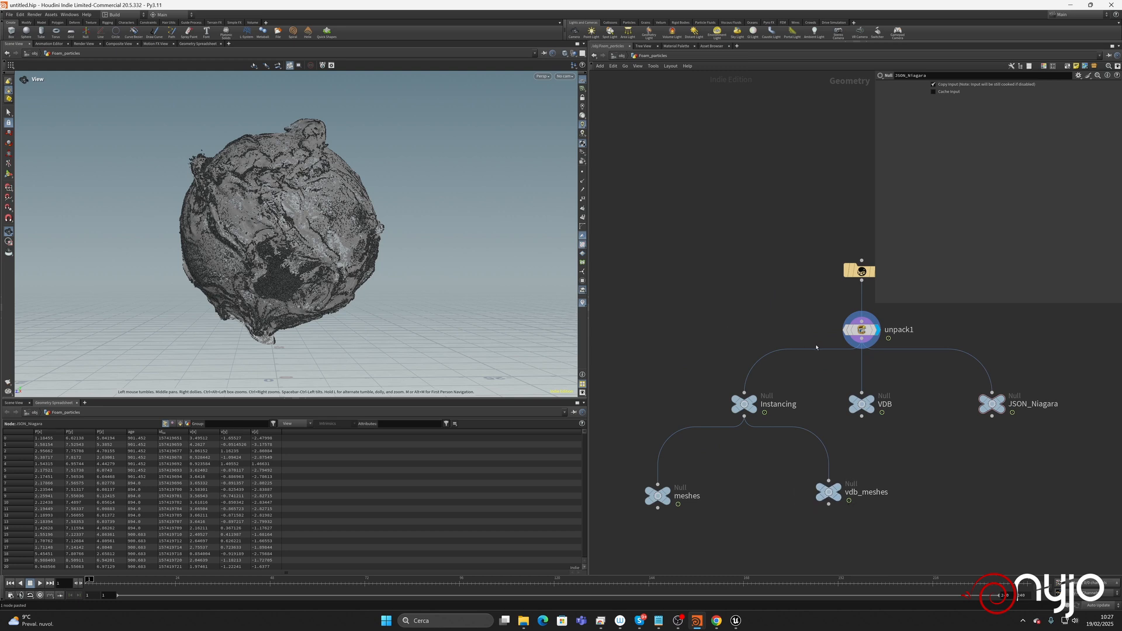
scroll(795, 345, "down", 3)
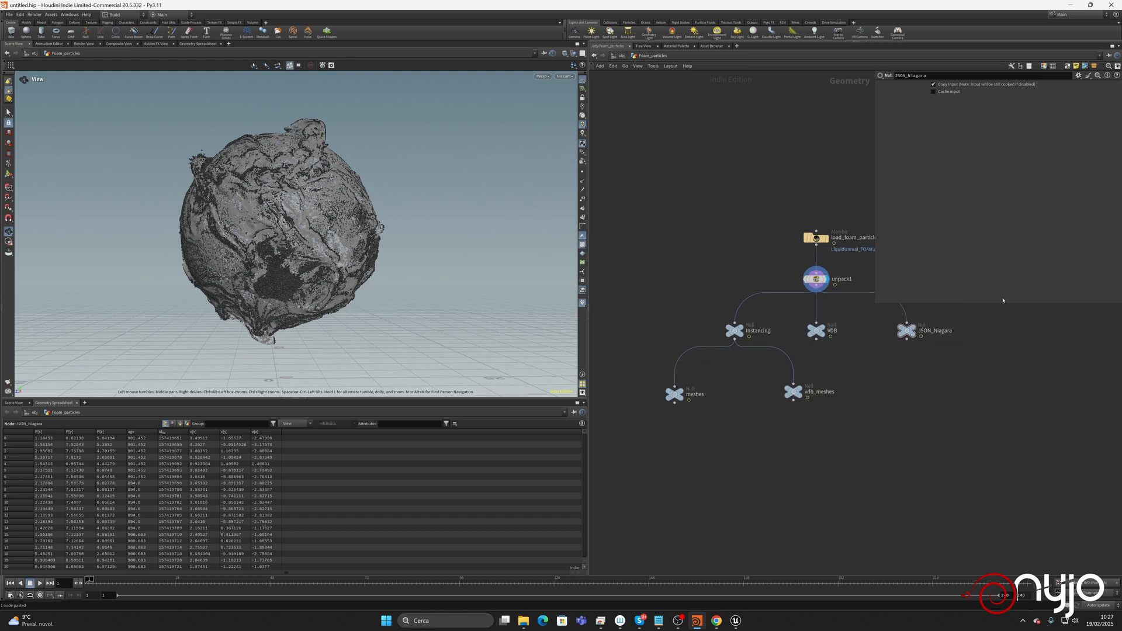
left_click_drag(992, 303, 979, 210)
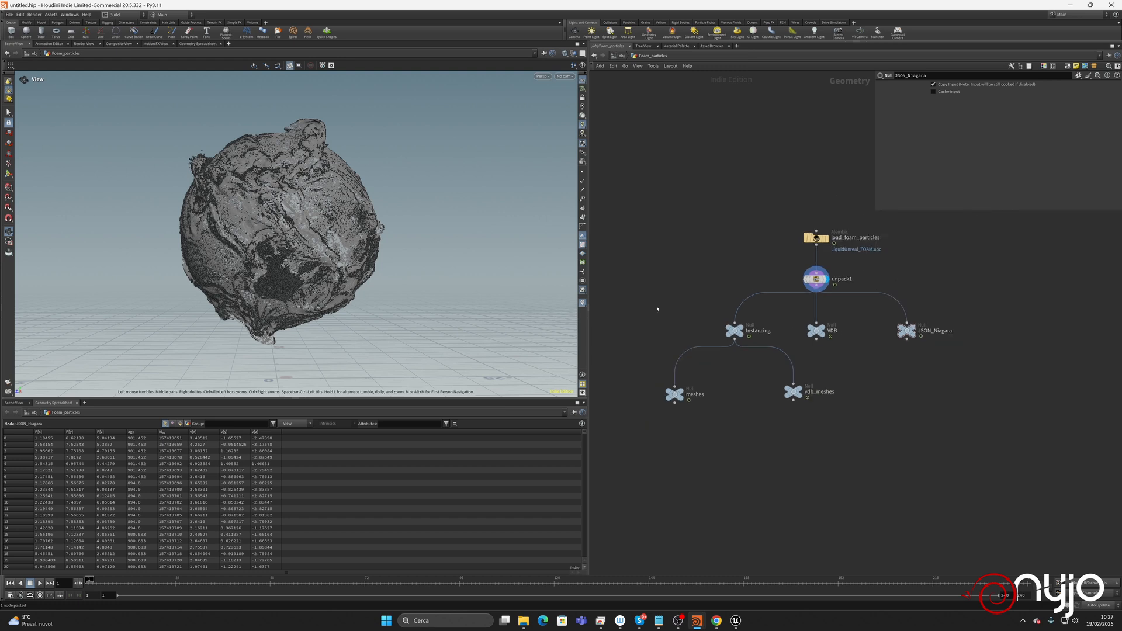
left_click_drag(792, 317, 983, 375)
left_click_drag(907, 331, 994, 332)
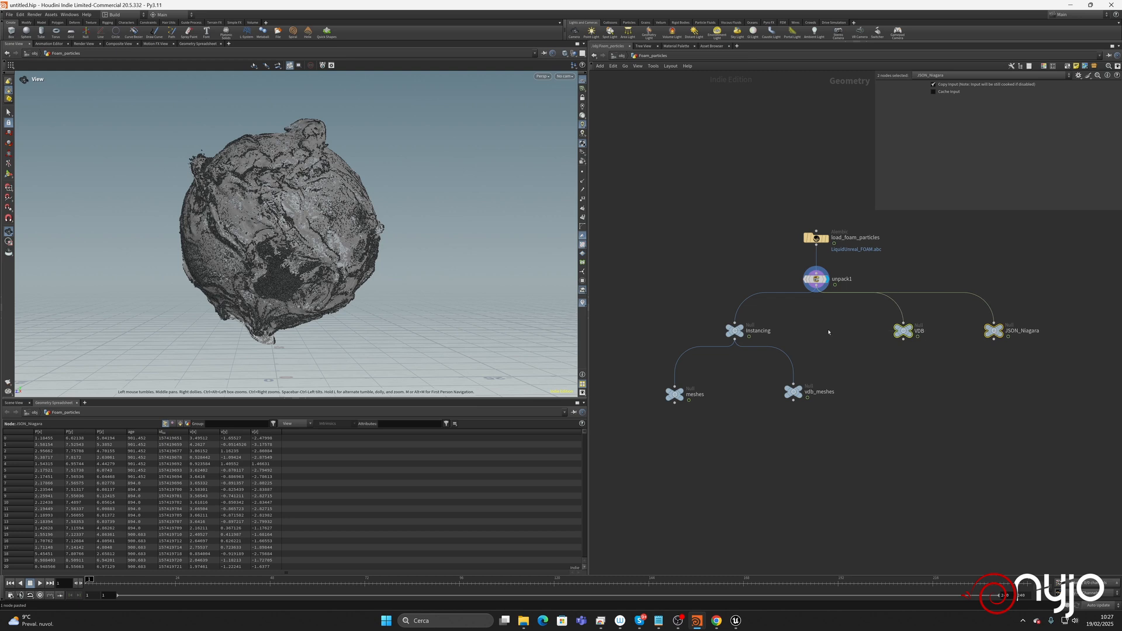
left_click(689, 325)
left_click_drag(799, 400, 799, 402)
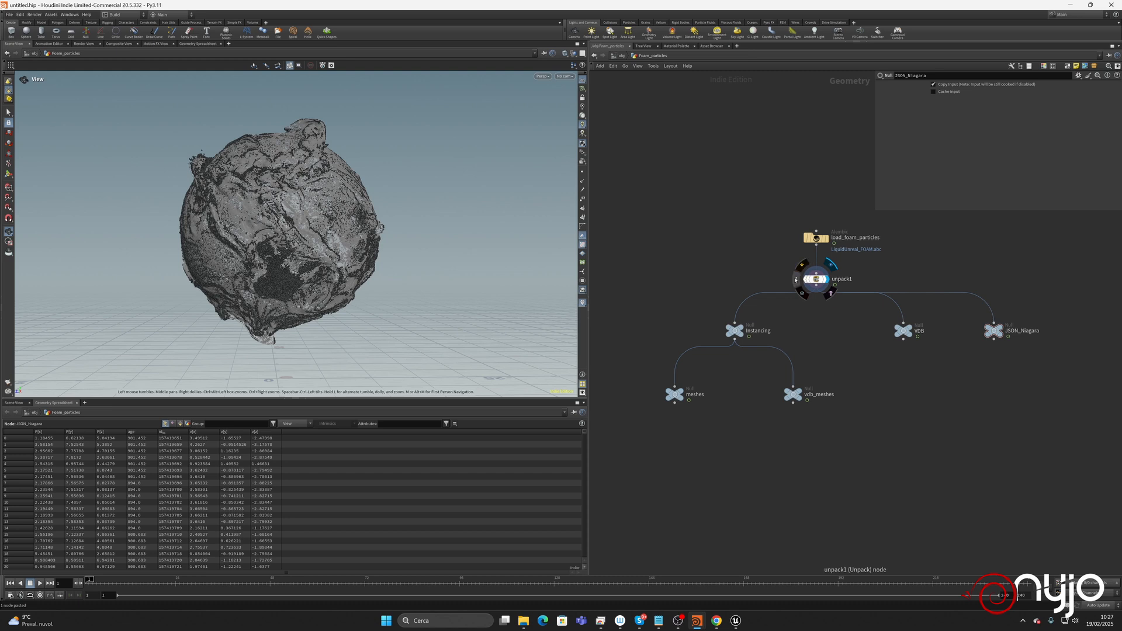
Inspect the node information of unpack1 for its point count, and close it.
left_click(796, 280)
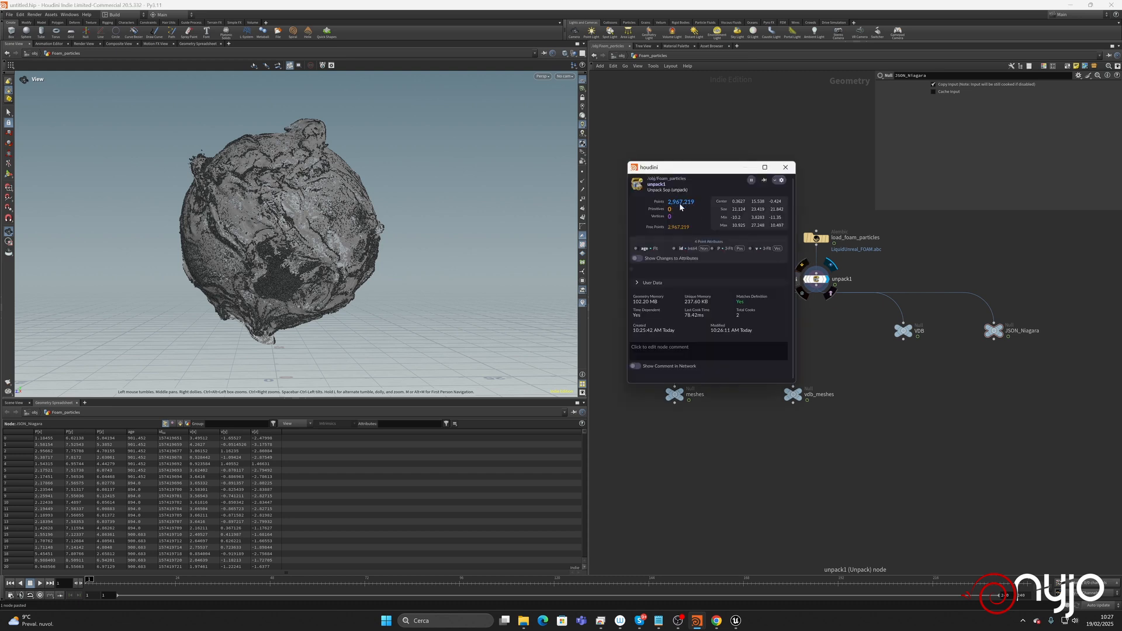
left_click(785, 168)
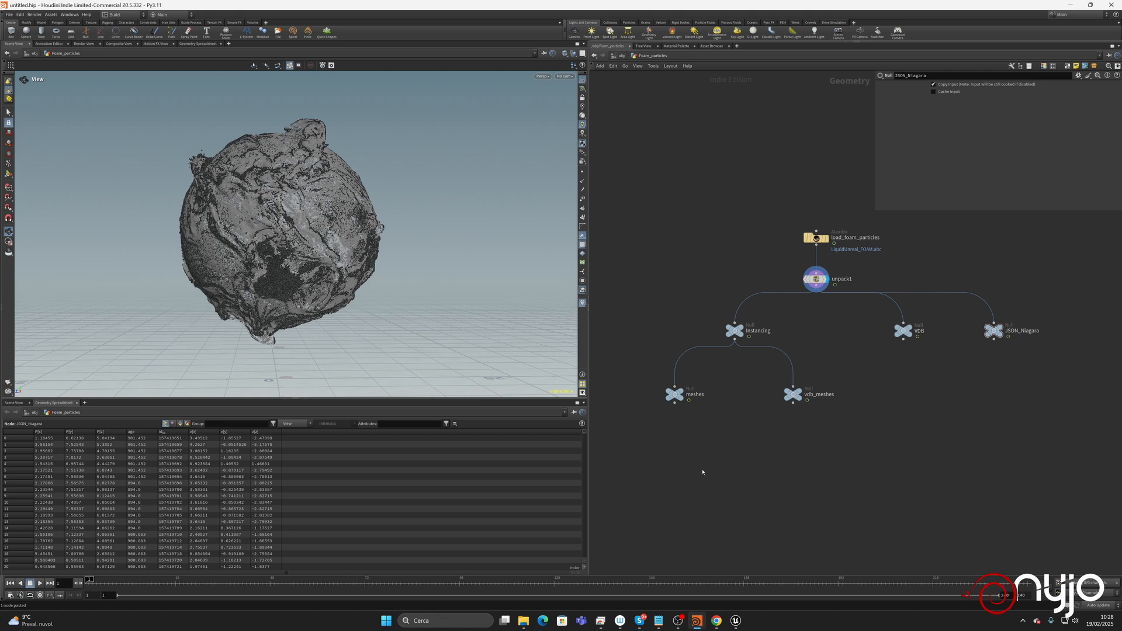
Add a Group Create node below meshes and connect it to the meshes output.
key("Tab")
type("grou")
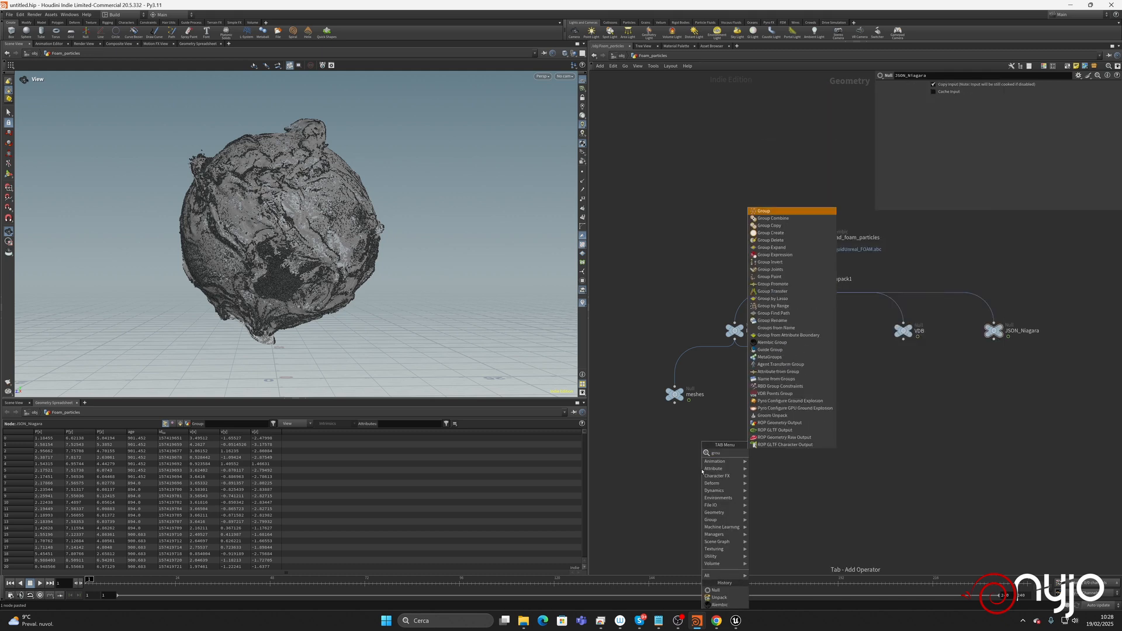
key("Down")
key("Down")
key("Down")
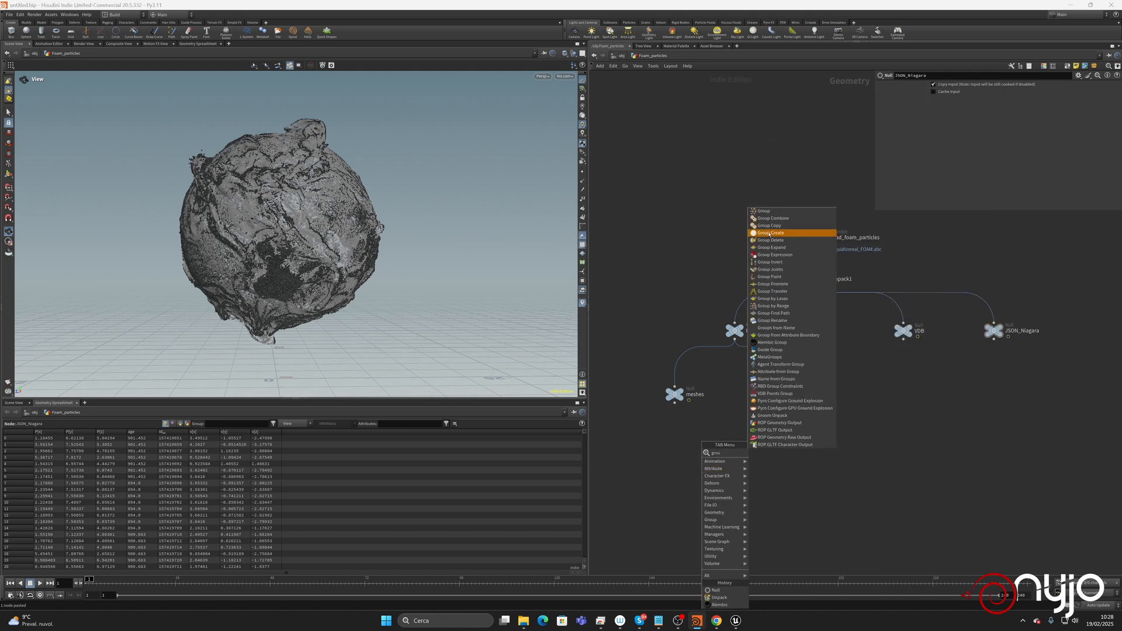
key("Return")
left_click(680, 444)
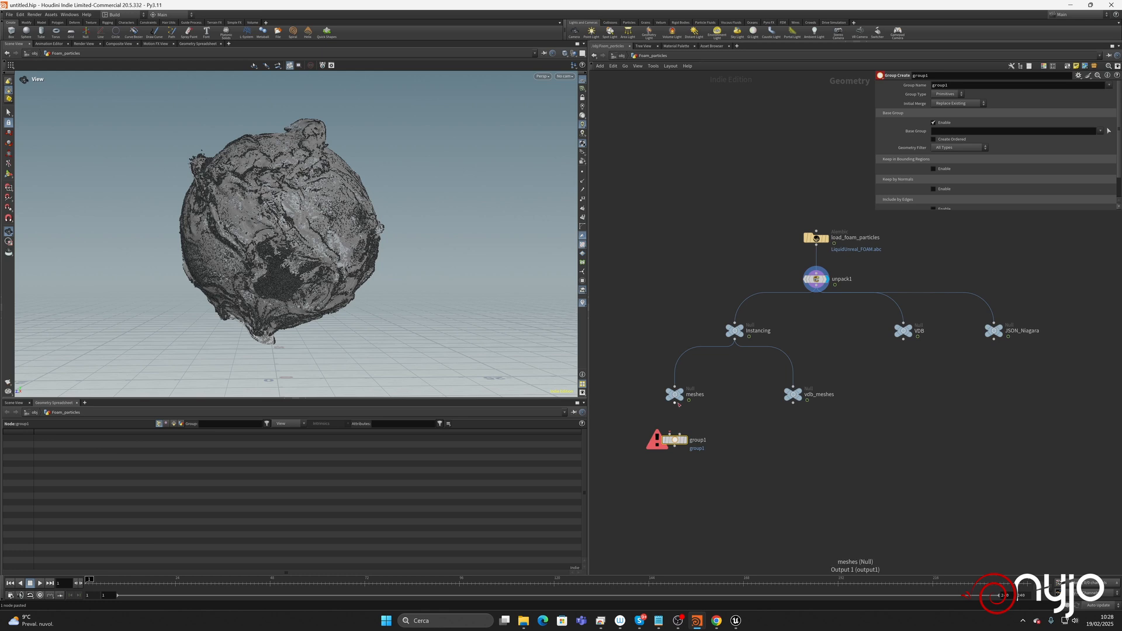
left_click_drag(675, 435, 679, 397)
Color the meshes and Instancing nodes teal green and the vdb_meshes node light green.
left_click(676, 395)
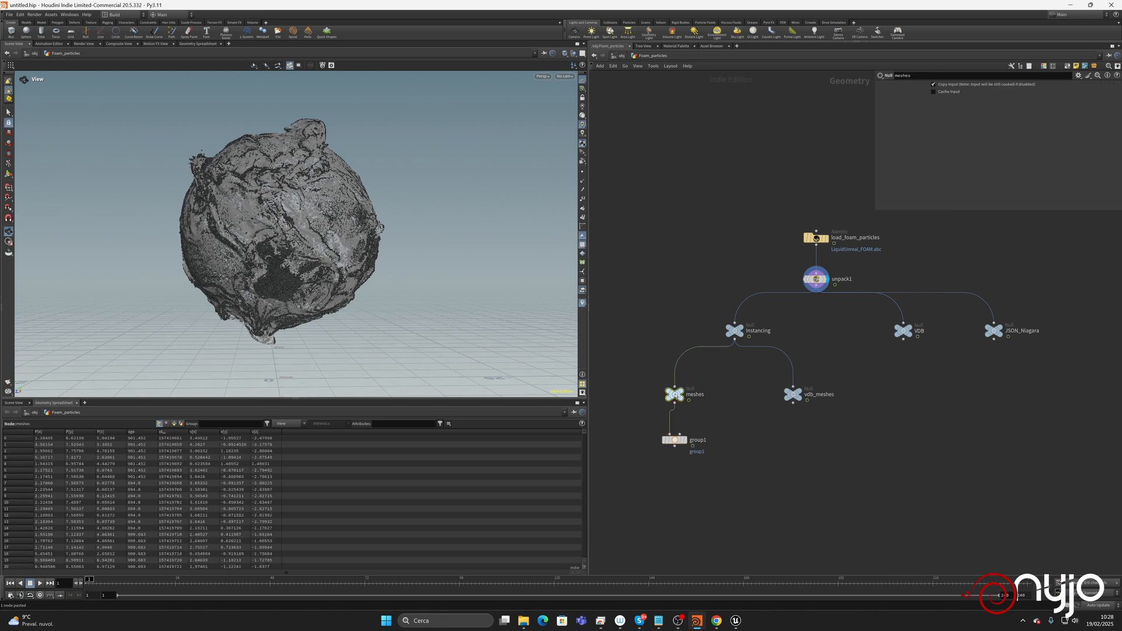
key("c")
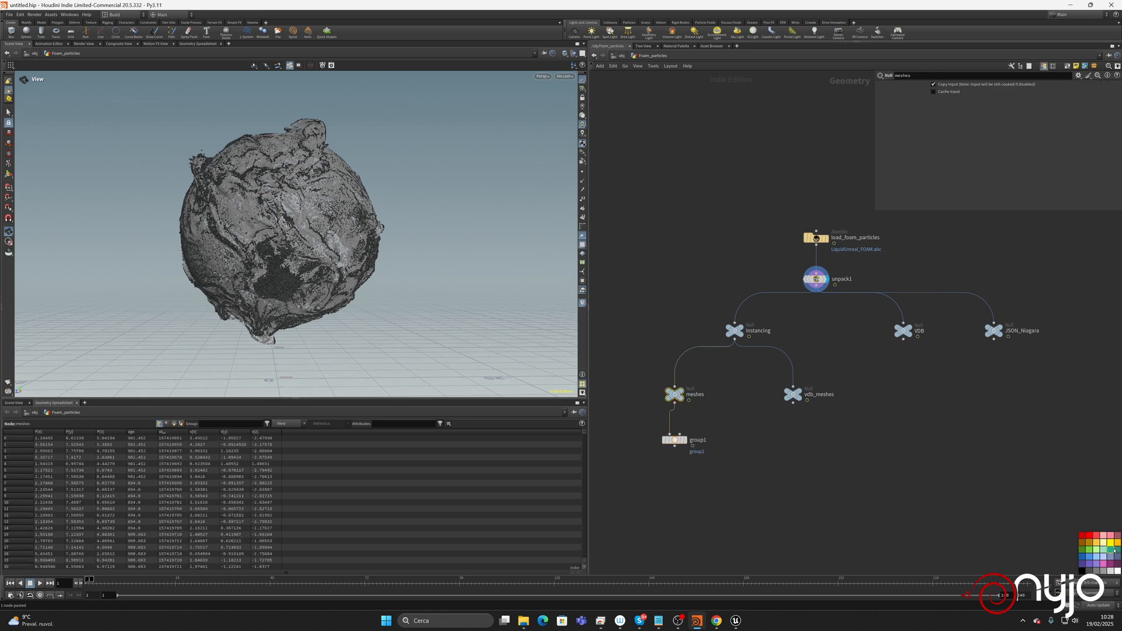
left_click(1110, 549)
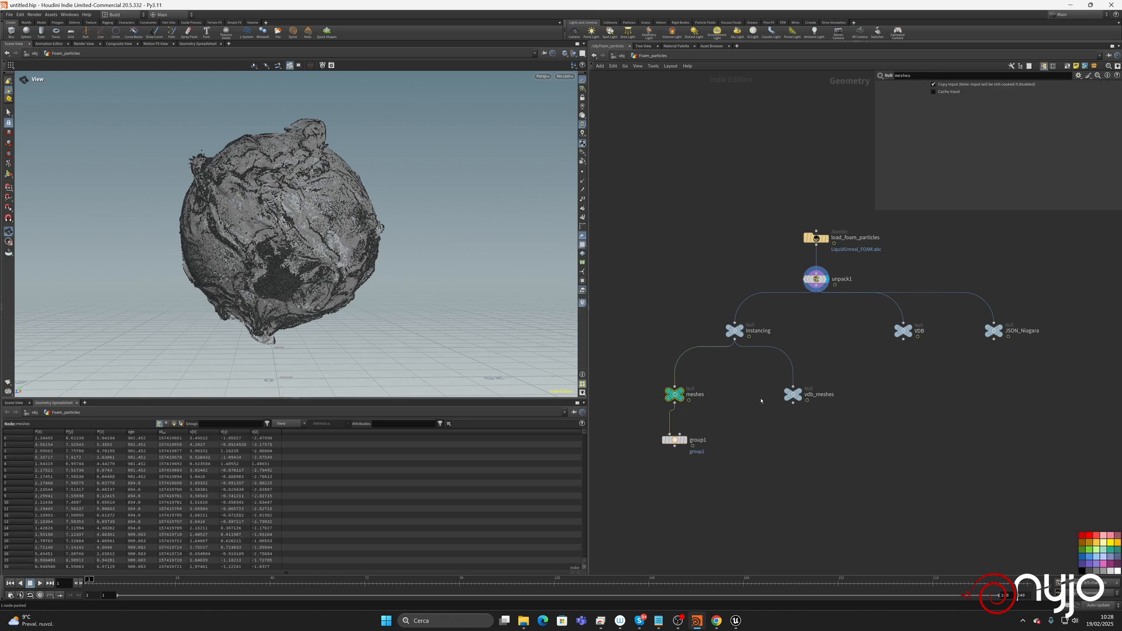
left_click(734, 331)
left_click(1109, 550)
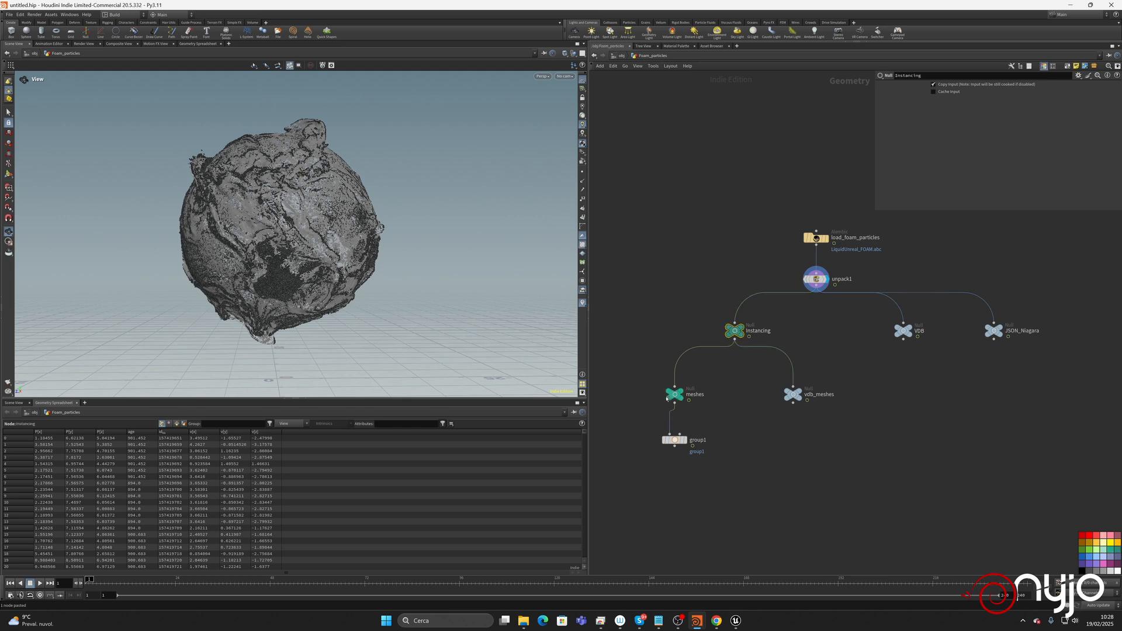
left_click(790, 395)
left_click(1109, 550)
Color the VDB node pink and the JSON_Niagara node blue.
left_click(903, 331)
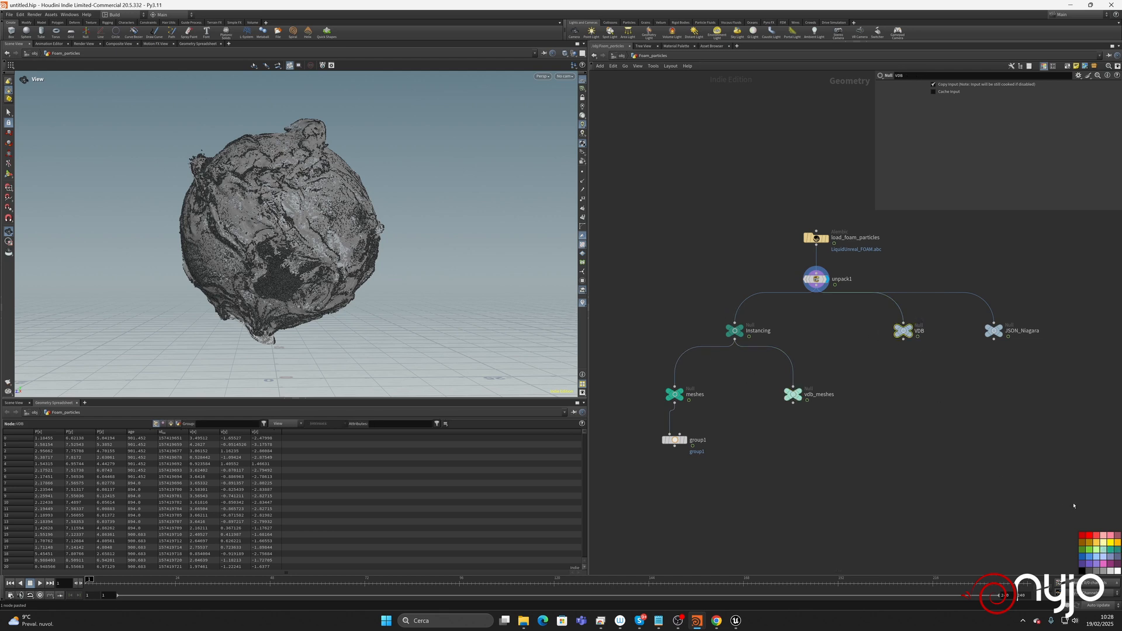
left_click(1103, 565)
left_click(994, 331)
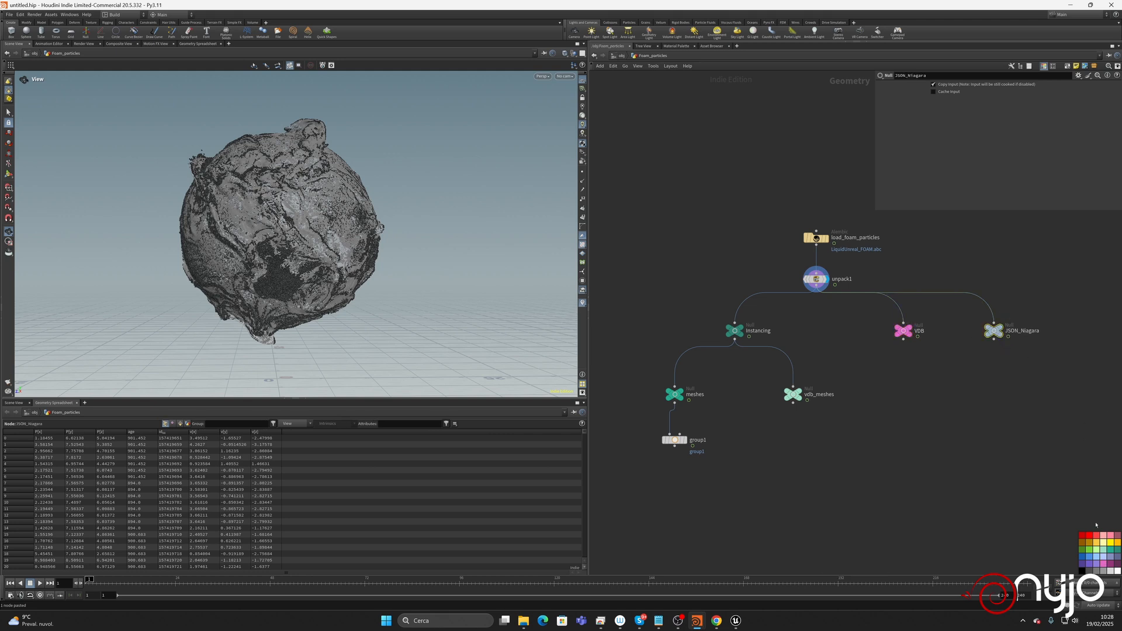
left_click(1103, 535)
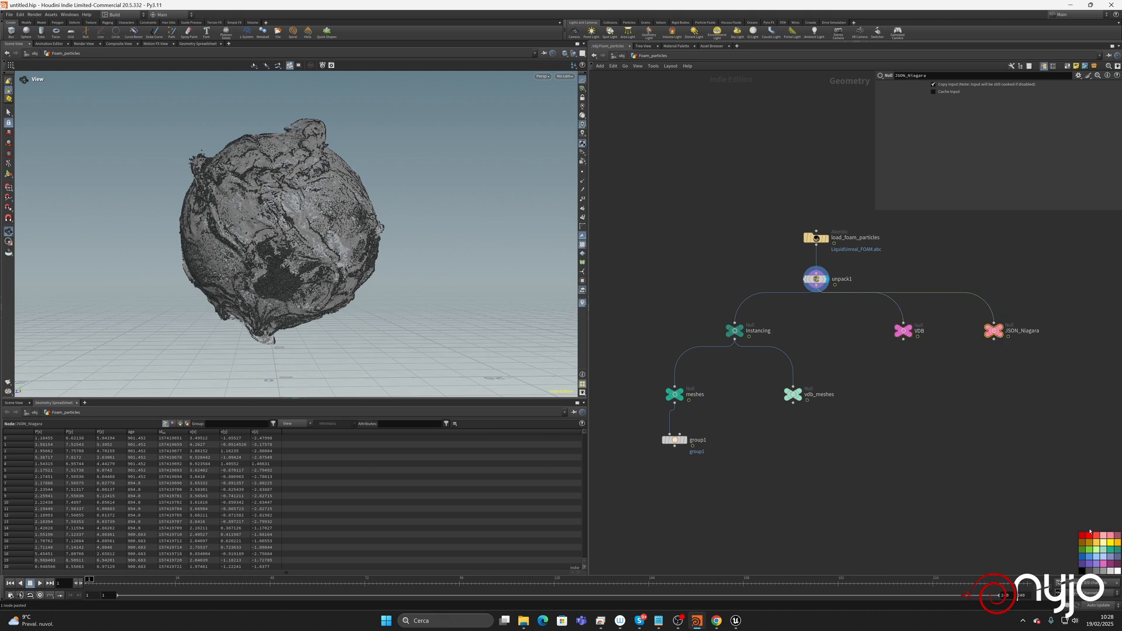
left_click(1090, 558)
Rename the Group Create node as select_particles, then select it and turn on its display flag.
double_click(702, 441)
type("select_particles")
key("Return")
left_click(684, 439)
left_click(675, 439)
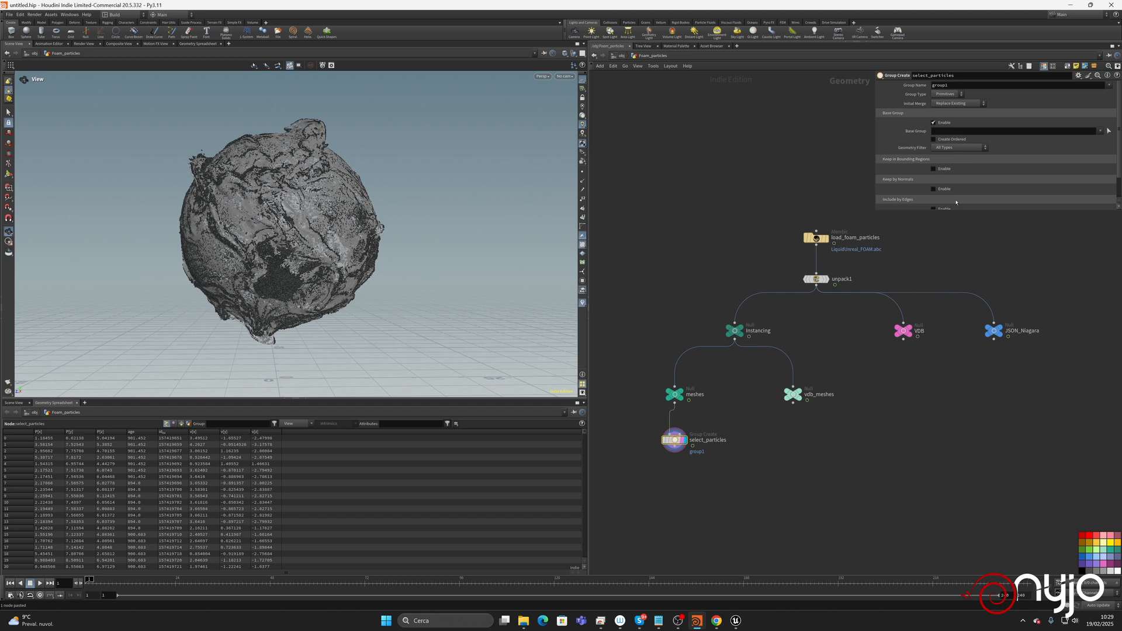
Enable Keep by Random Chance on select_particles and set its Percent to 1.
left_click_drag(960, 212, 953, 272)
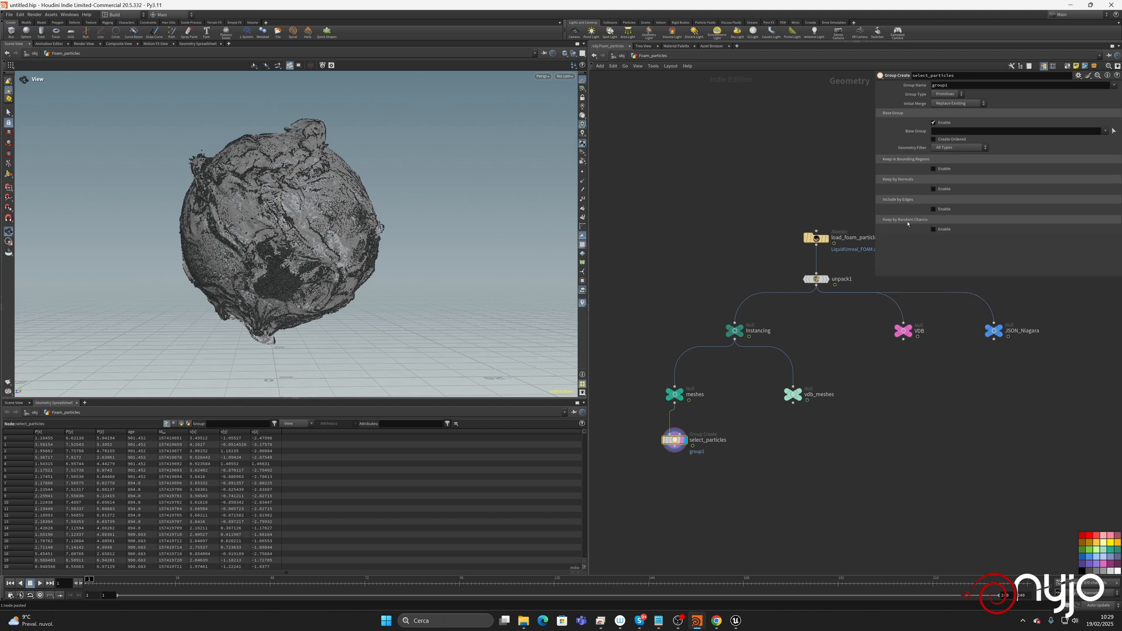
left_click(934, 230)
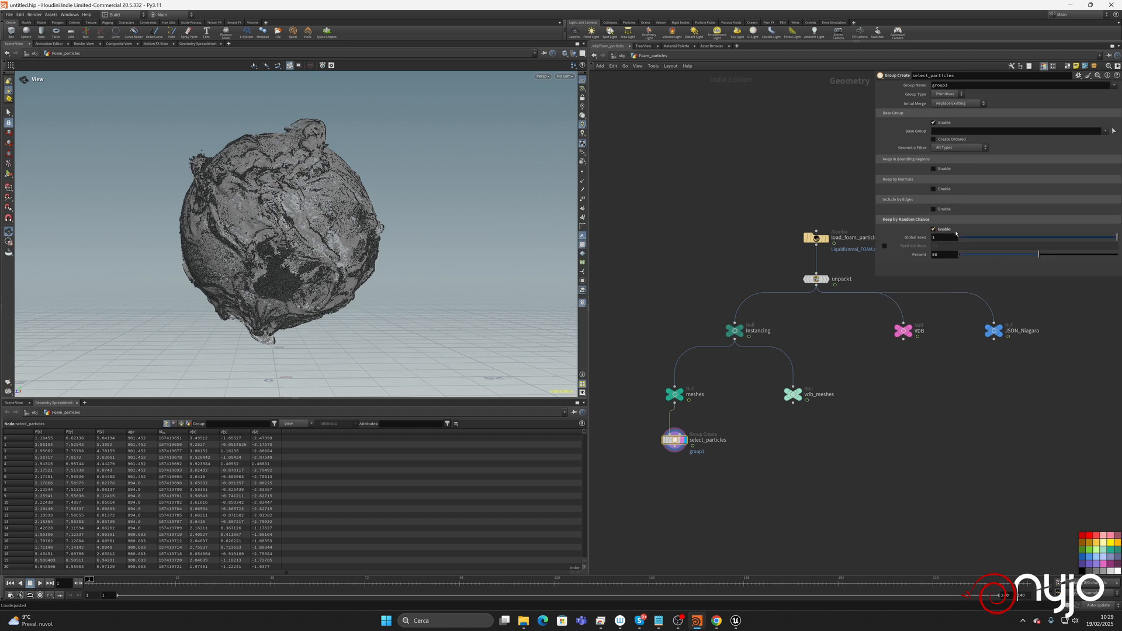
double_click(938, 255)
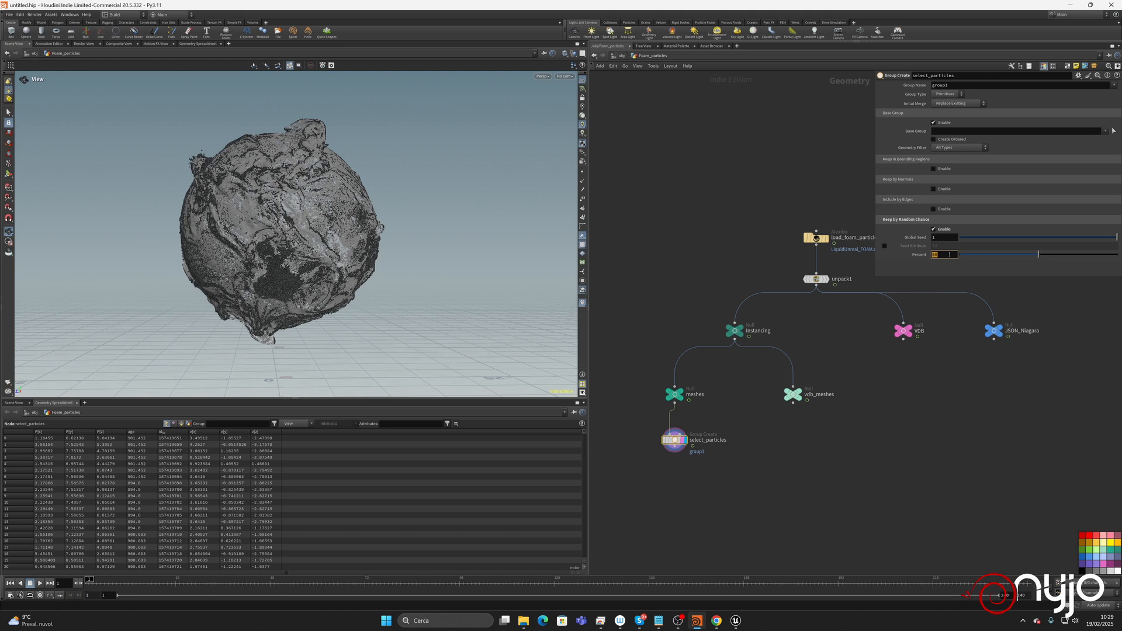
type("1")
key("Return")
Add an unconnected Null node in the empty area above the meshes branch and give it a circle shape.
key("Tab")
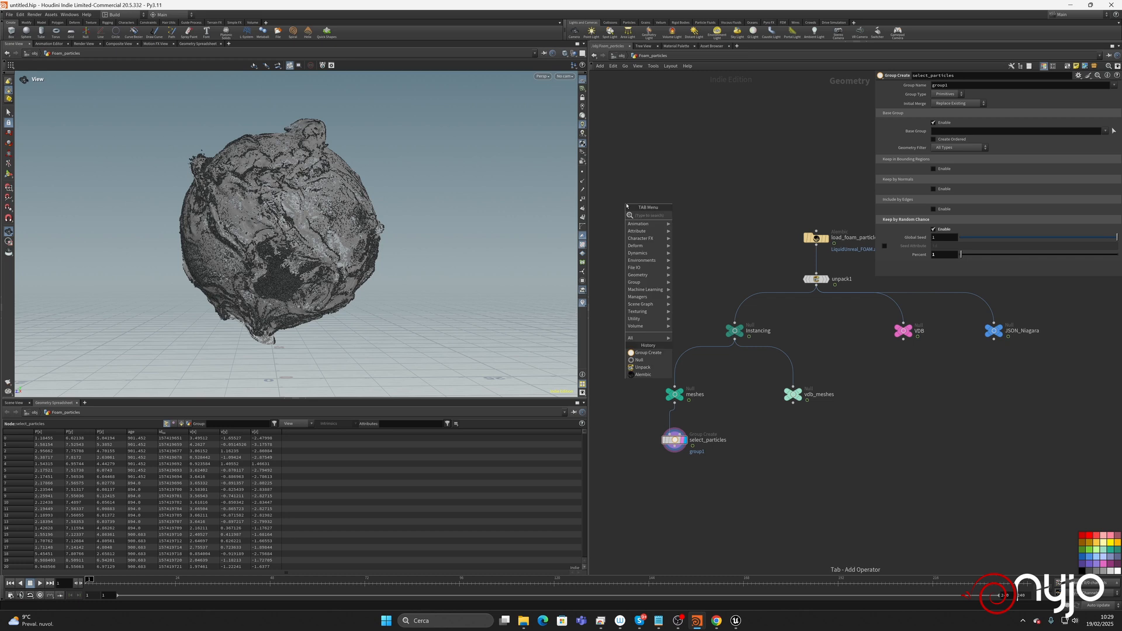
type("null")
key("Return")
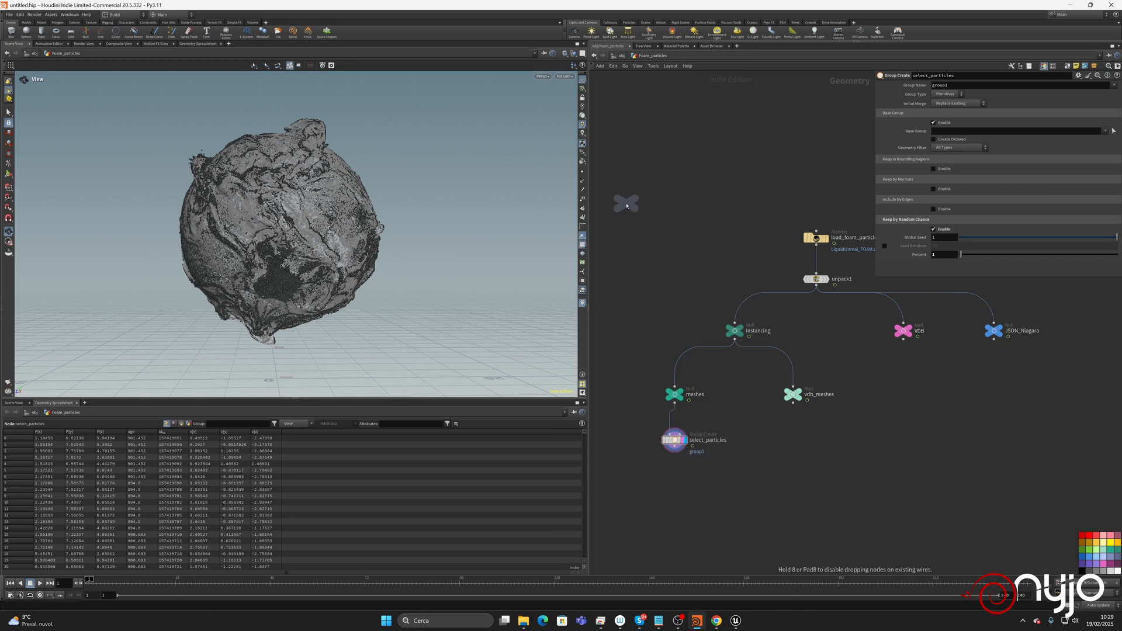
left_click(627, 204)
key("z")
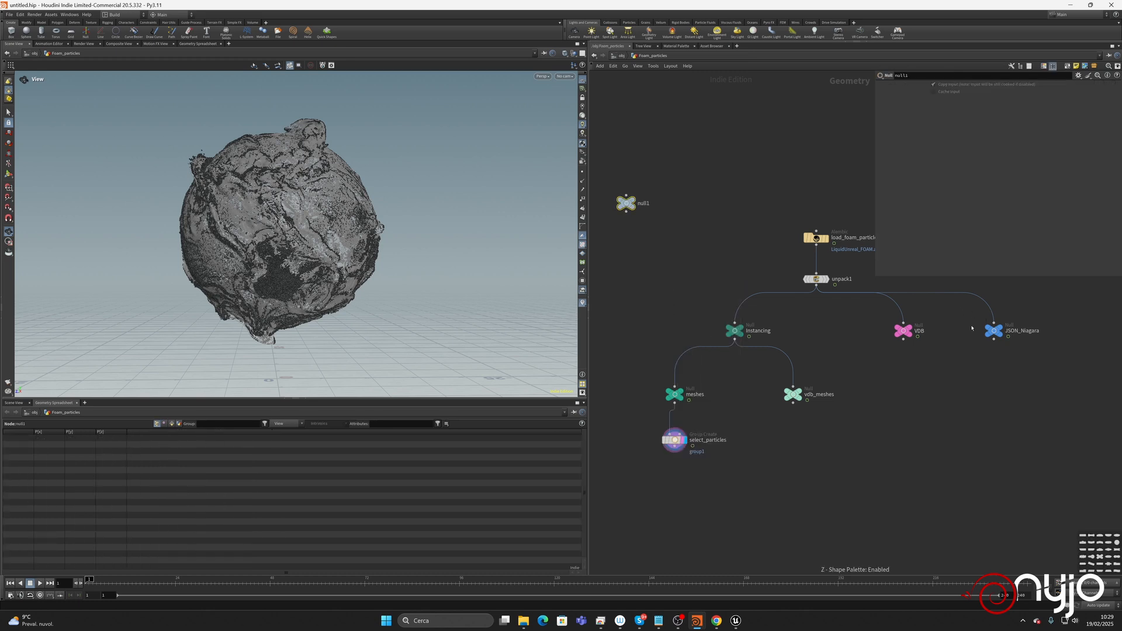
left_click_drag(1108, 543, 626, 203)
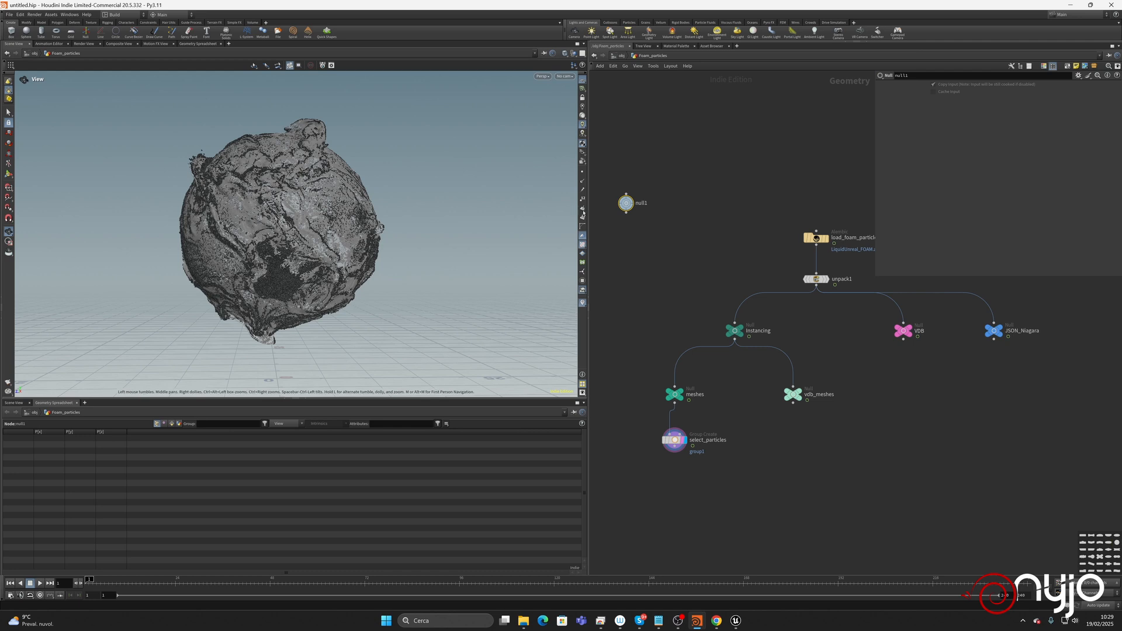
Color the new Null node red and rename it Parameters.
key("c")
left_click_drag(1082, 535, 626, 203)
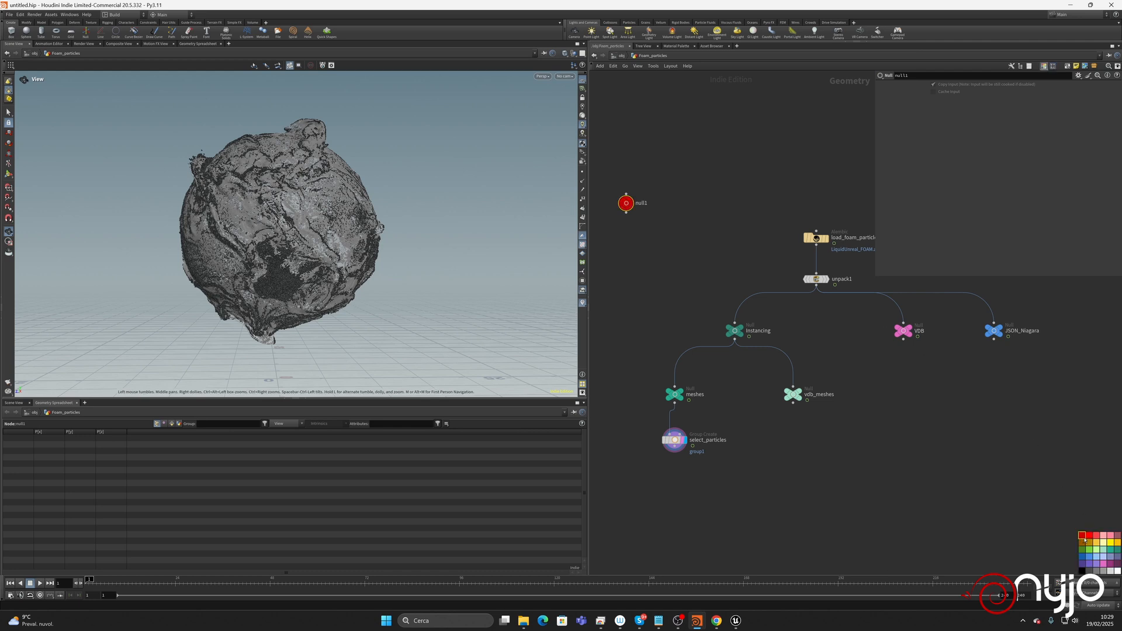
double_click(642, 202)
type("Parameters")
key("Return")
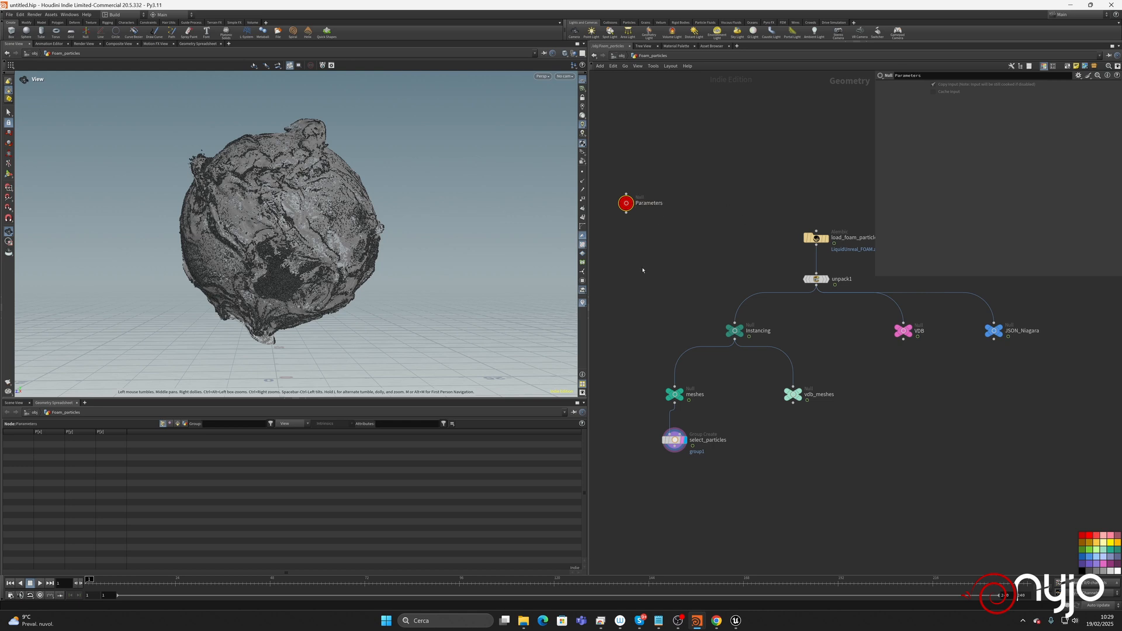
Add an integer parameter labelled "Instance particles percentage" to the Parameters node's interface.
left_click(674, 440)
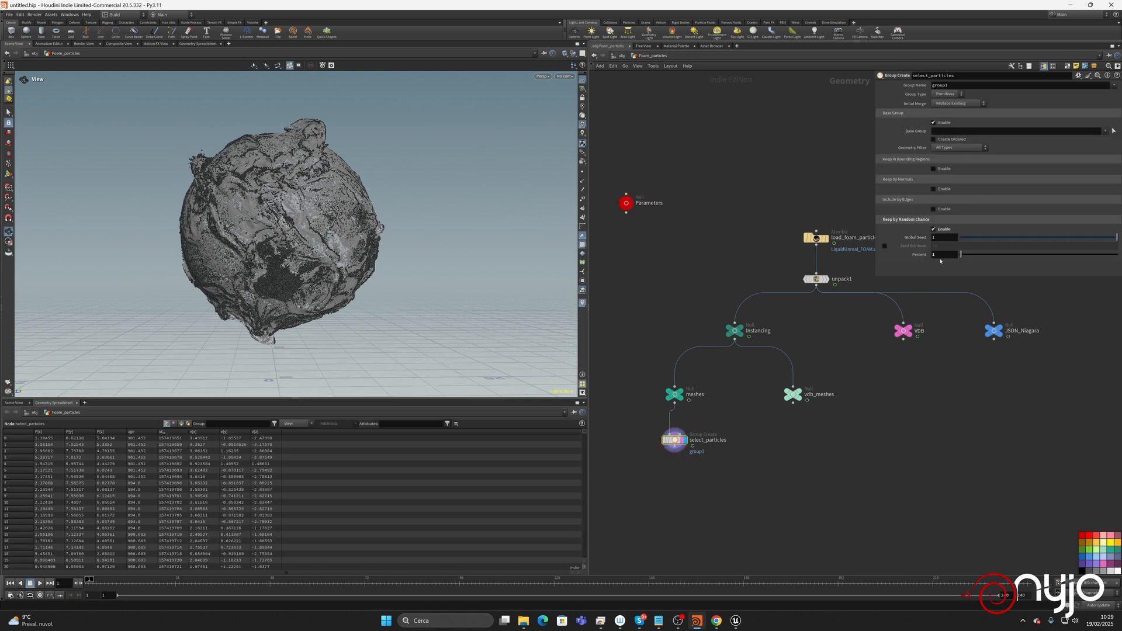
left_click(626, 203)
left_click(1079, 76)
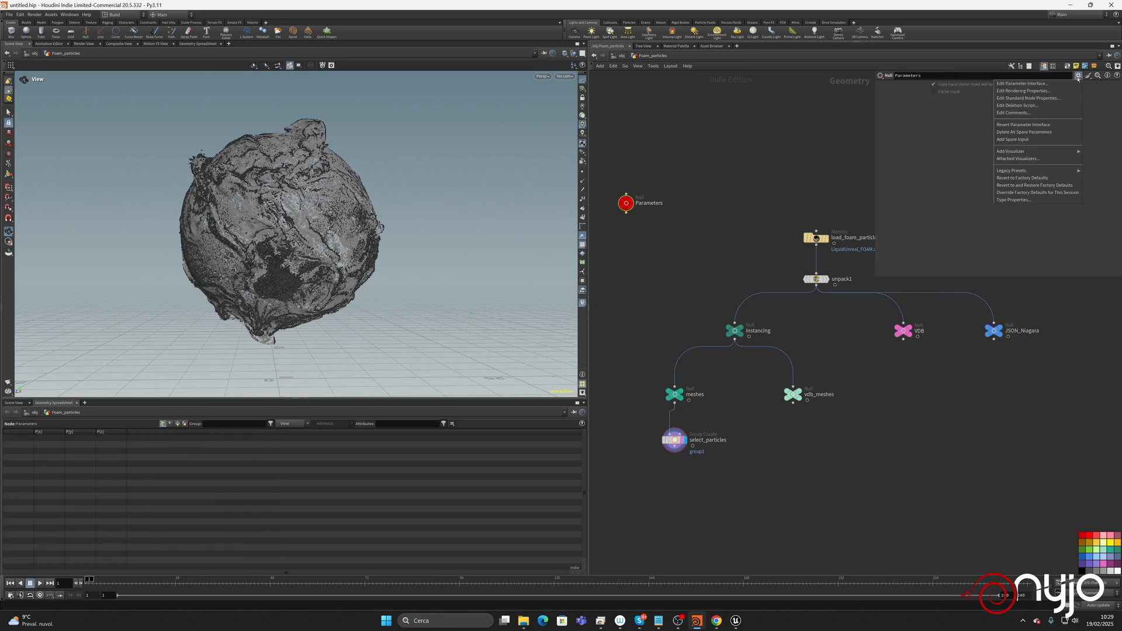
left_click(1034, 83)
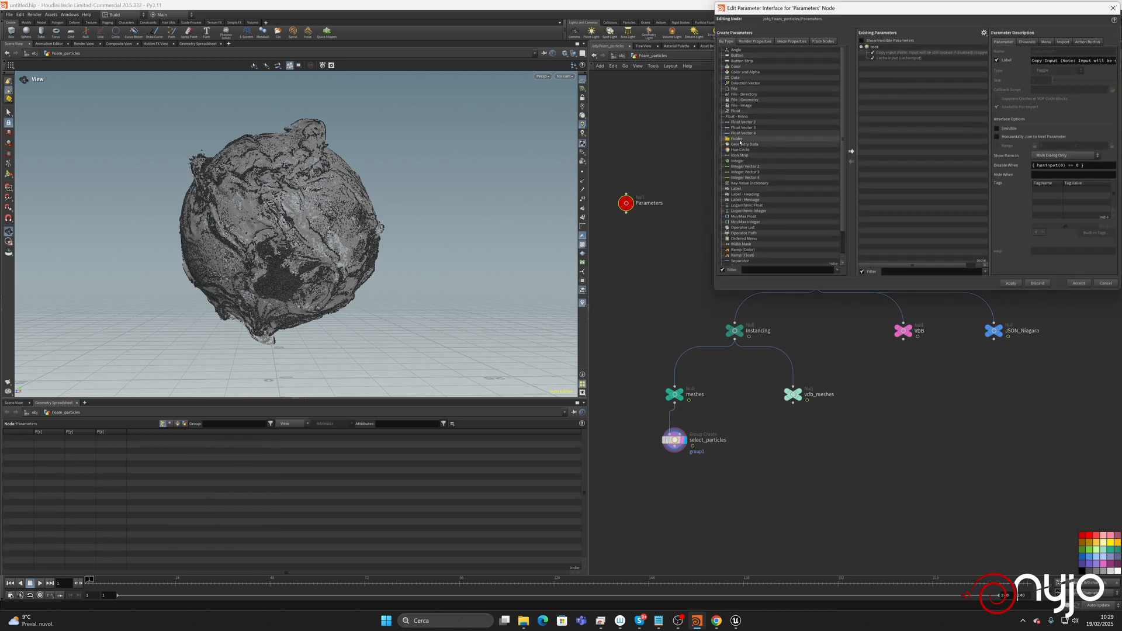
left_click_drag(738, 160, 906, 87)
double_click(1054, 62)
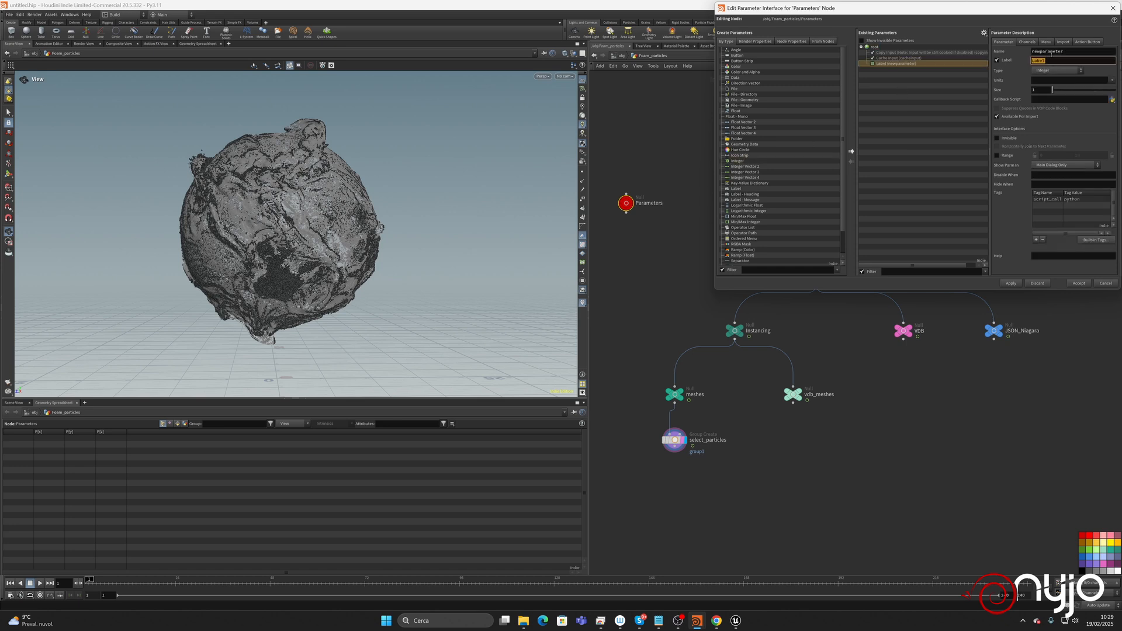
type("Instance partciles percentage")
key("Return")
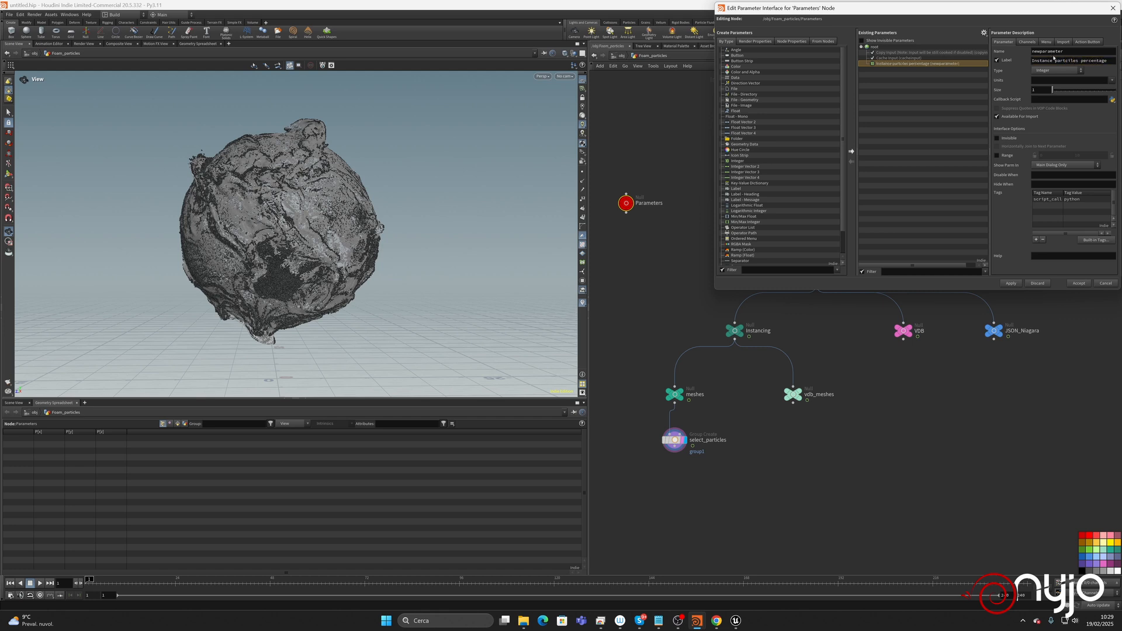
Enable a range starting at 1 for the new integer parameter and accept the interface changes.
left_click(1006, 157)
left_click(1049, 155)
type("1")
left_click(1086, 156)
type("1")
left_click(1079, 283)
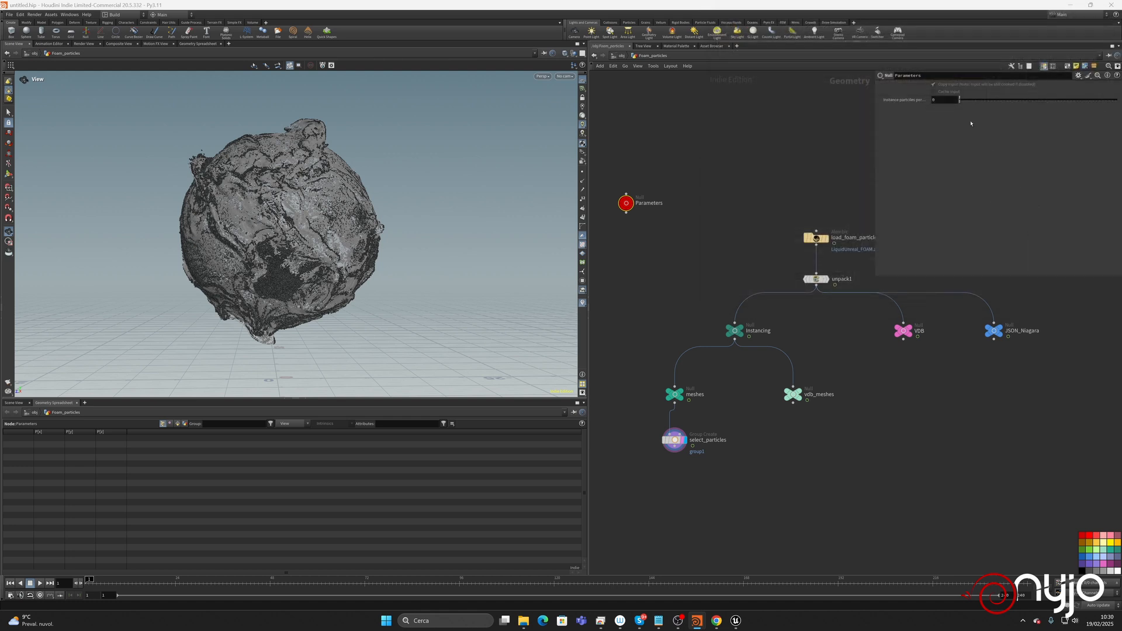
Set the instance particles percentage to 1 and link it as a relative reference into select_particles' random-chance Percent.
left_click(946, 100)
key("Return")
right_click(942, 99)
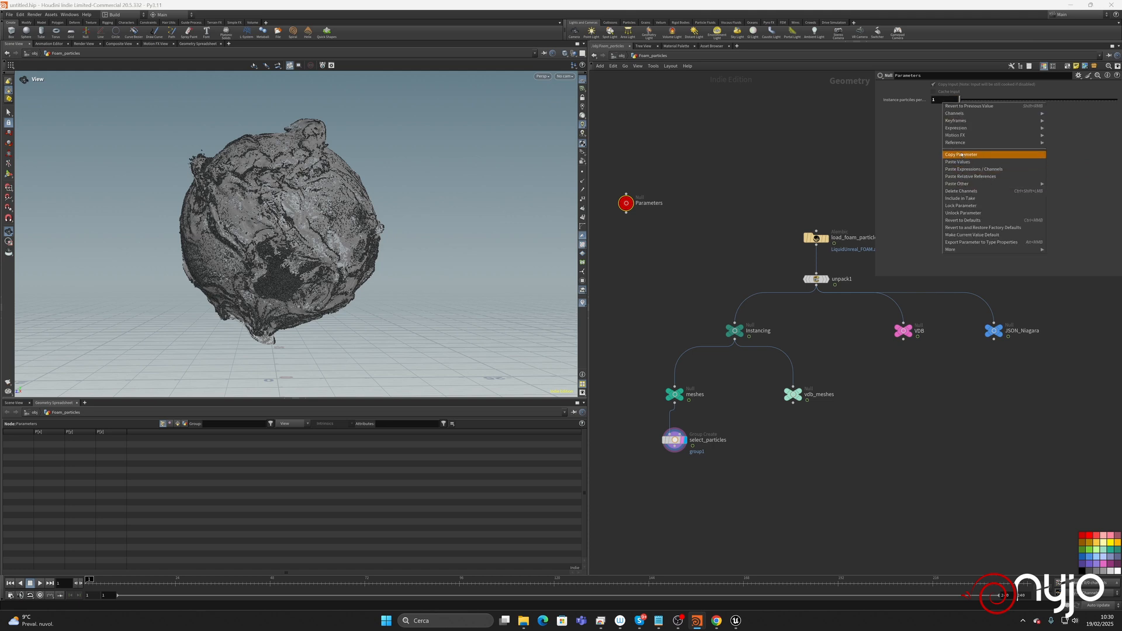
left_click(961, 155)
left_click(674, 439)
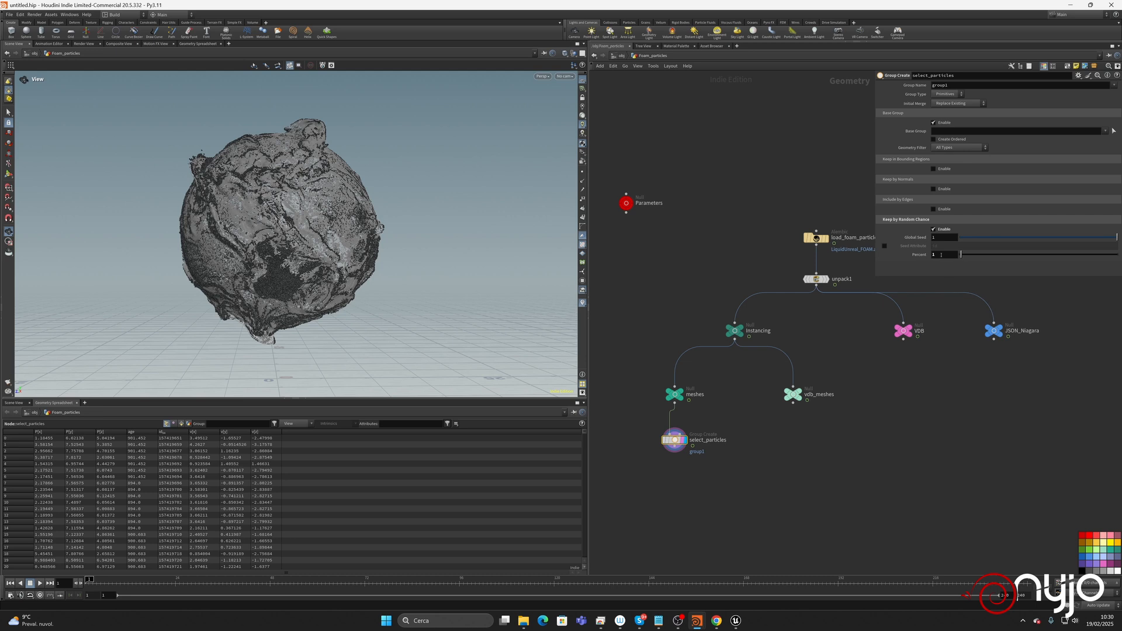
right_click(941, 254)
left_click(965, 325)
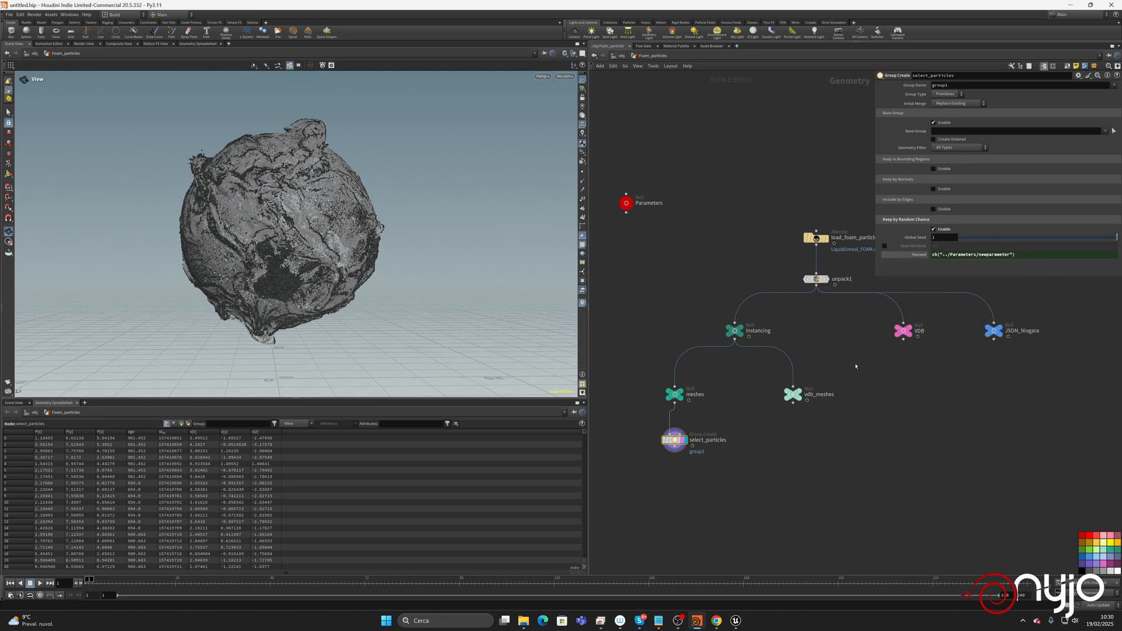
left_click(886, 254)
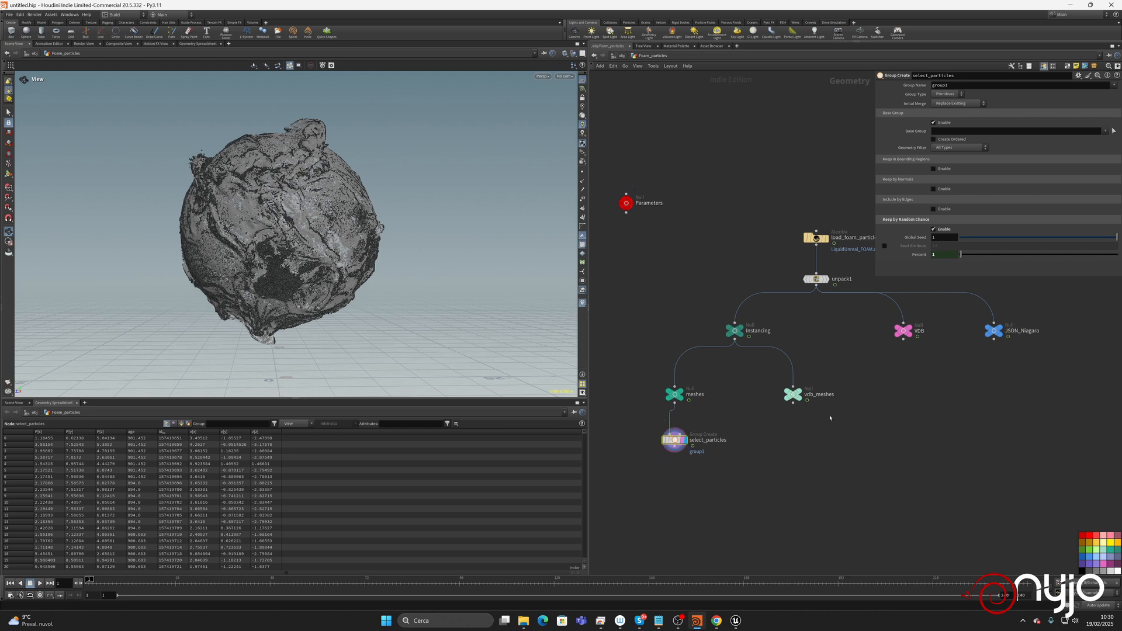
Name the group in select_particles "to be removed".
double_click(967, 85)
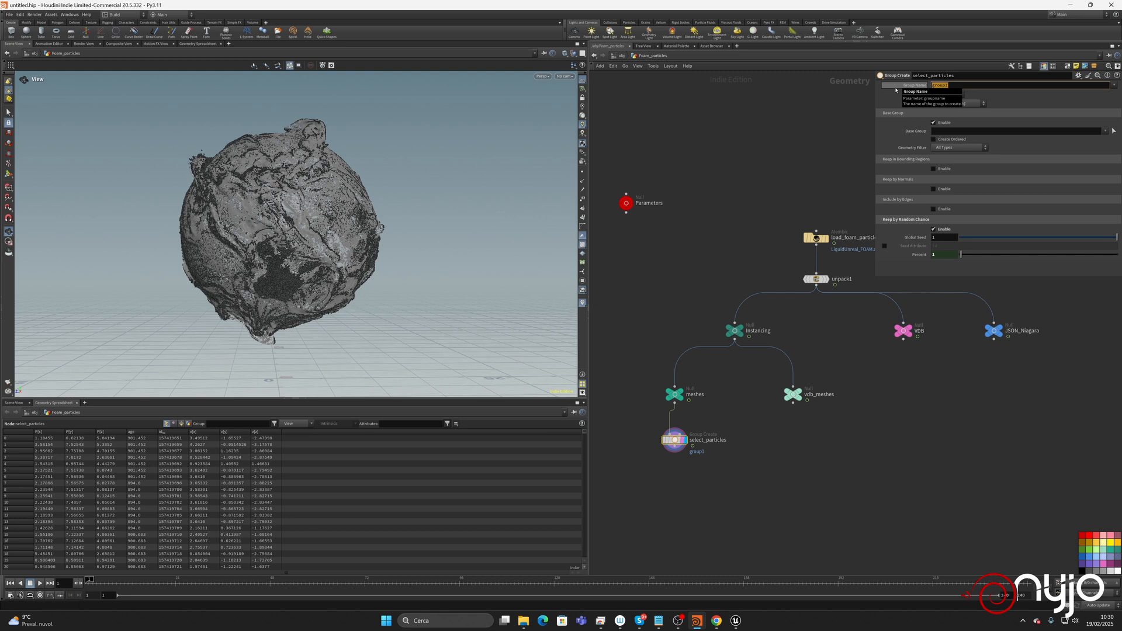
type("to be removed")
key("Return")
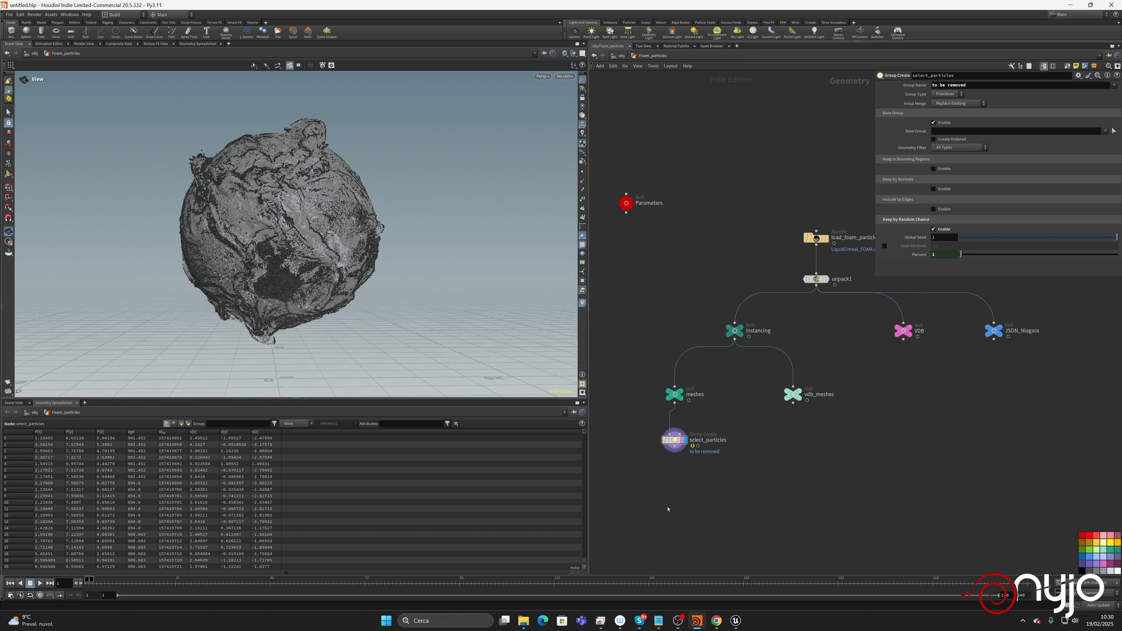
Add a Blast node connected below select_particles and rename it reamove_foam_particles.
key("Tab")
type("blast")
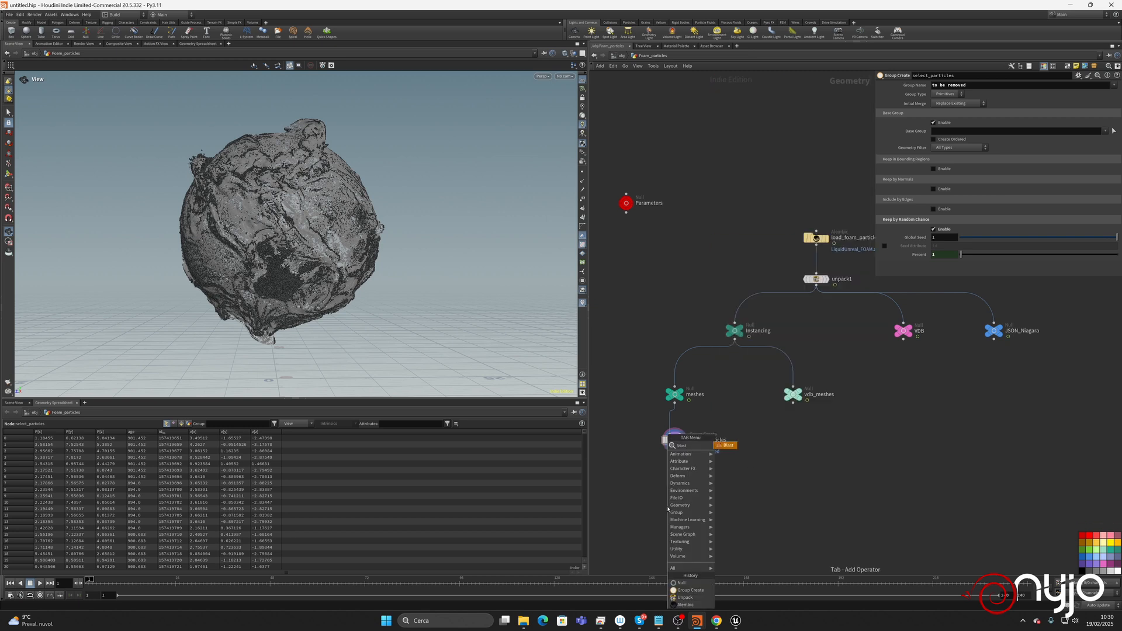
key("Return")
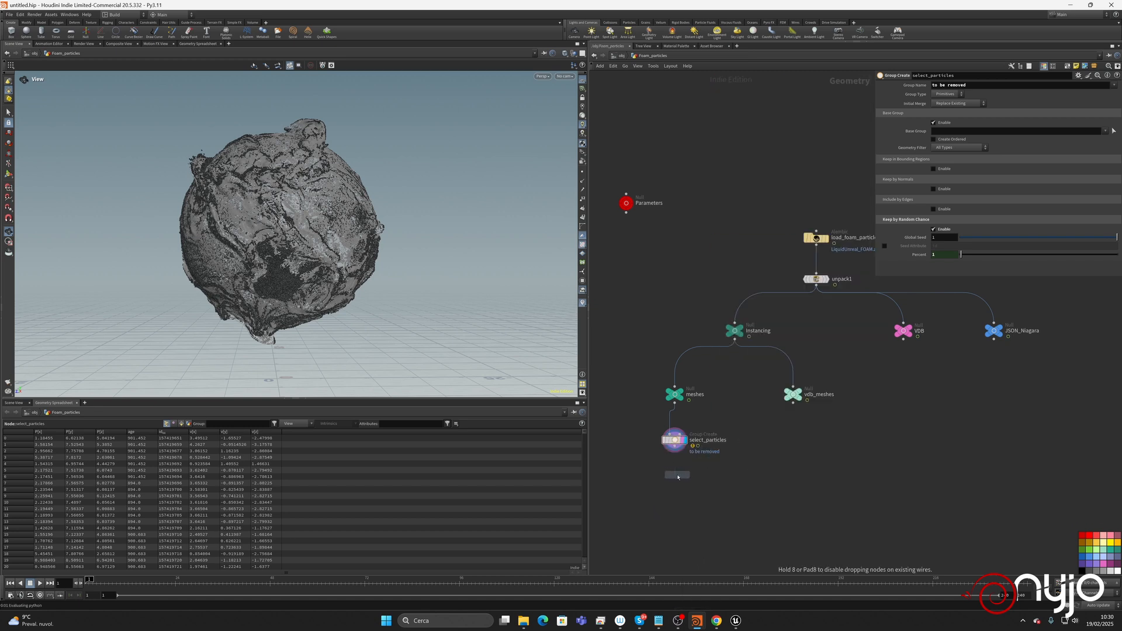
left_click(672, 476)
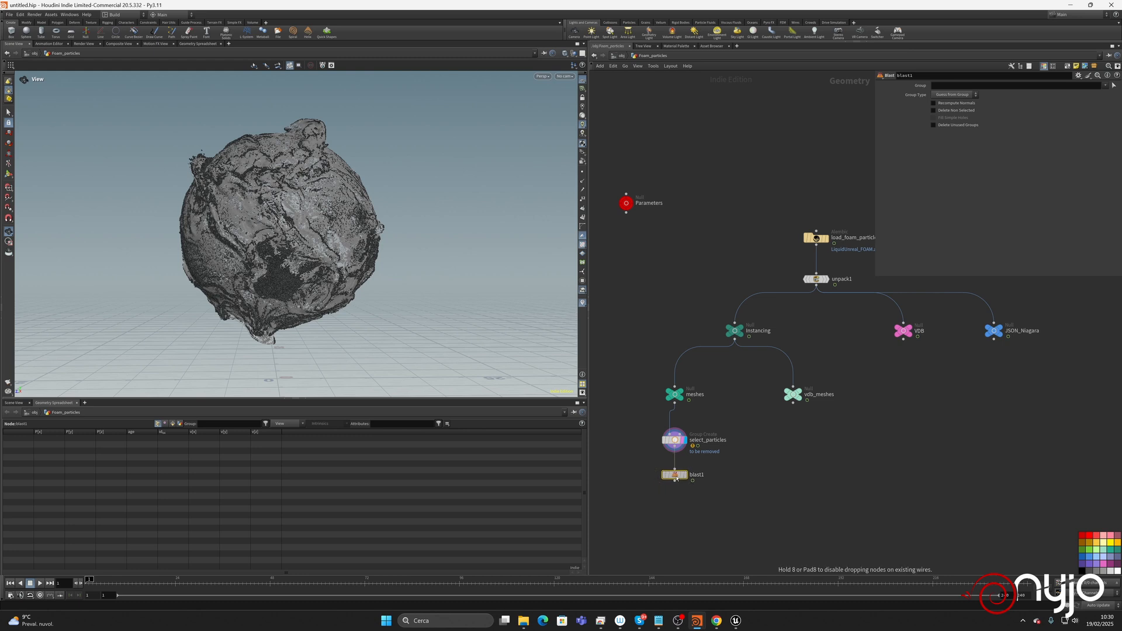
double_click(695, 476)
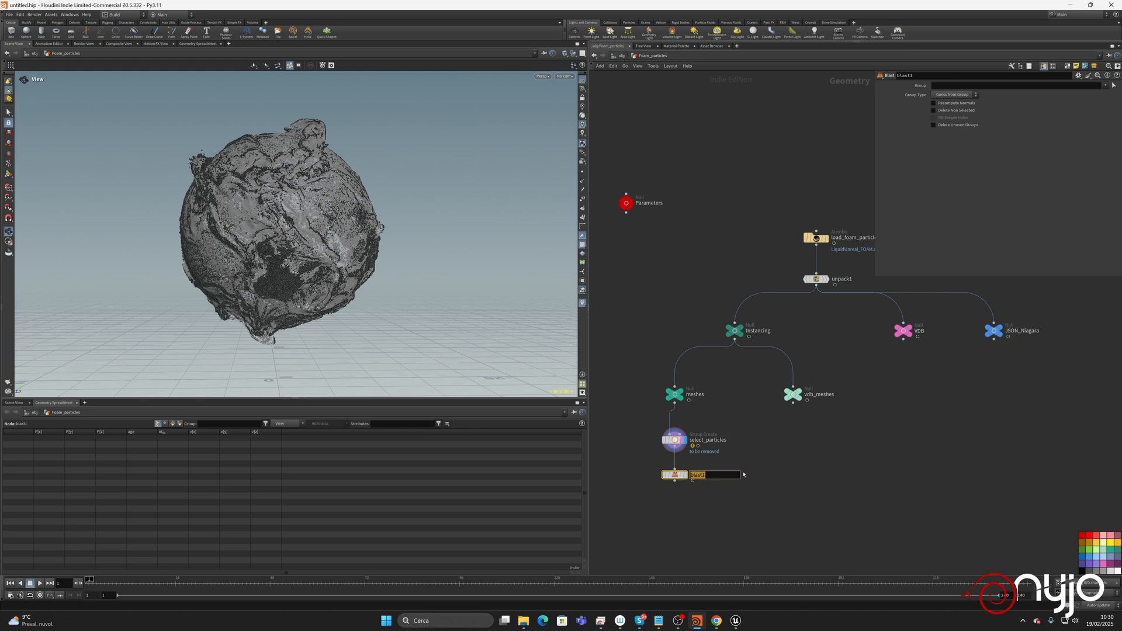
type("reamov")
type("e_foam_particle")
type("s")
key("Return")
Display the Blast node, set its group to to_be_removed and enable Delete Non Selected.
left_click(684, 475)
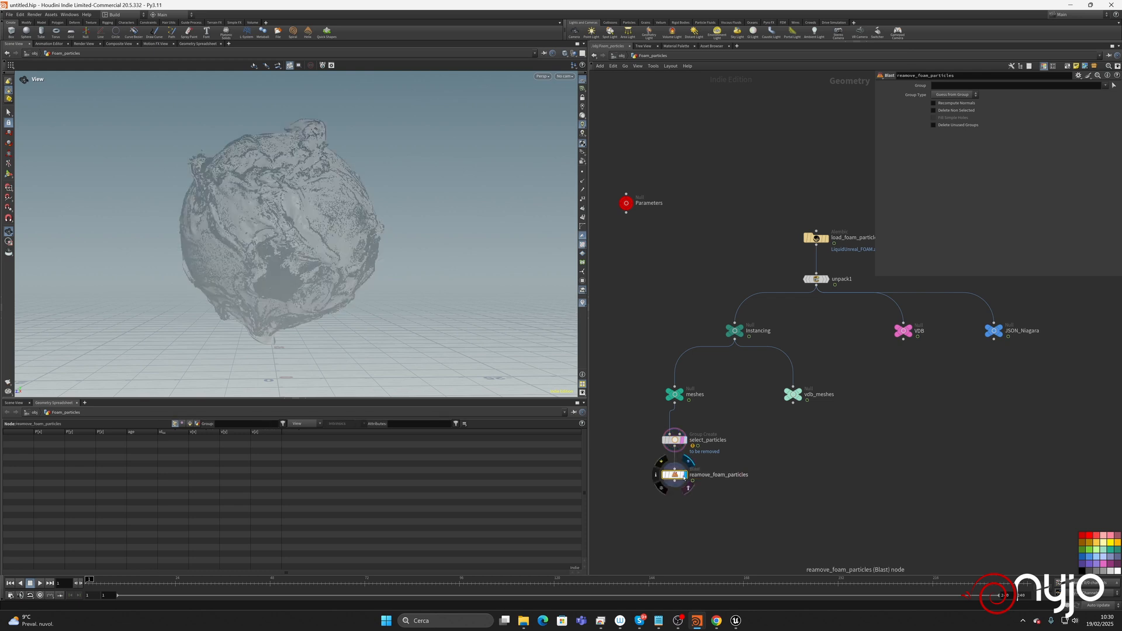
left_click(1104, 86)
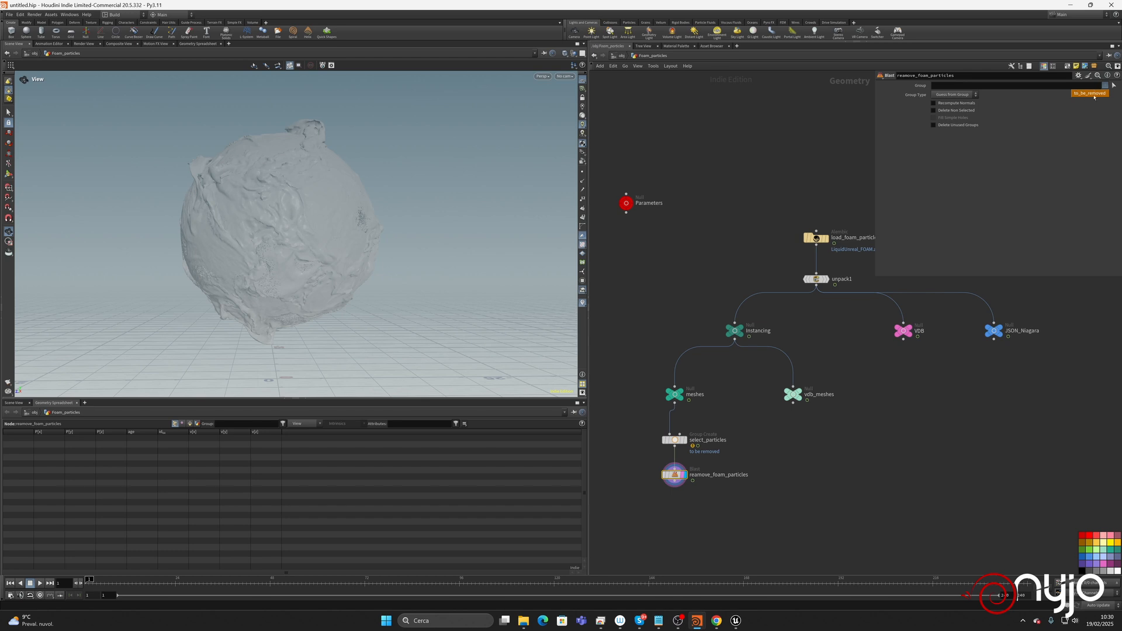
left_click(1091, 93)
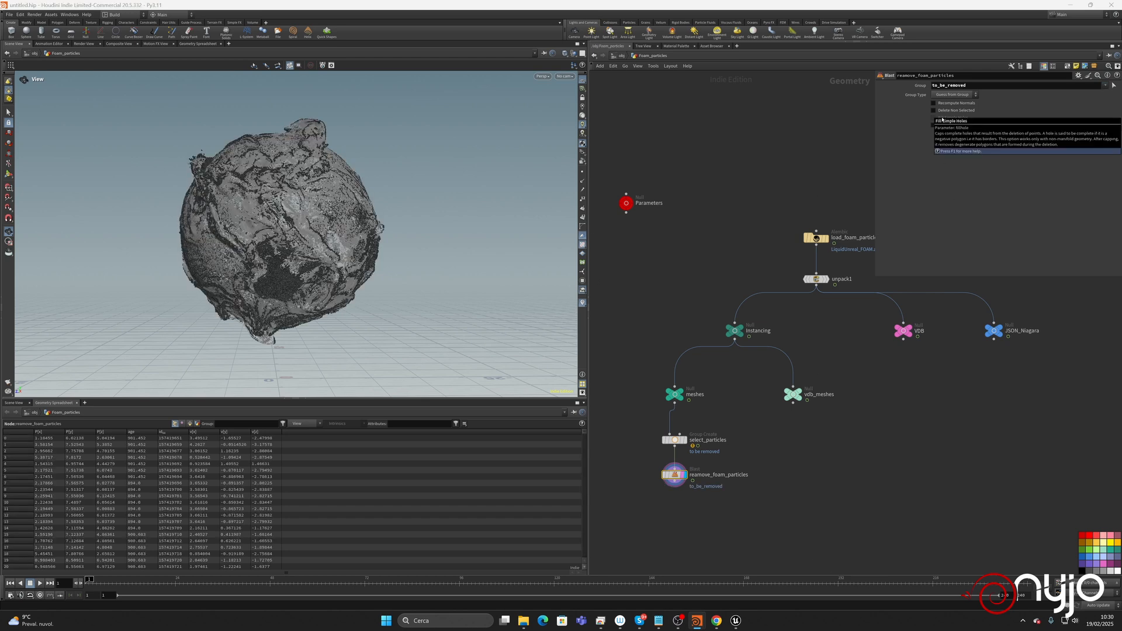
left_click(947, 111)
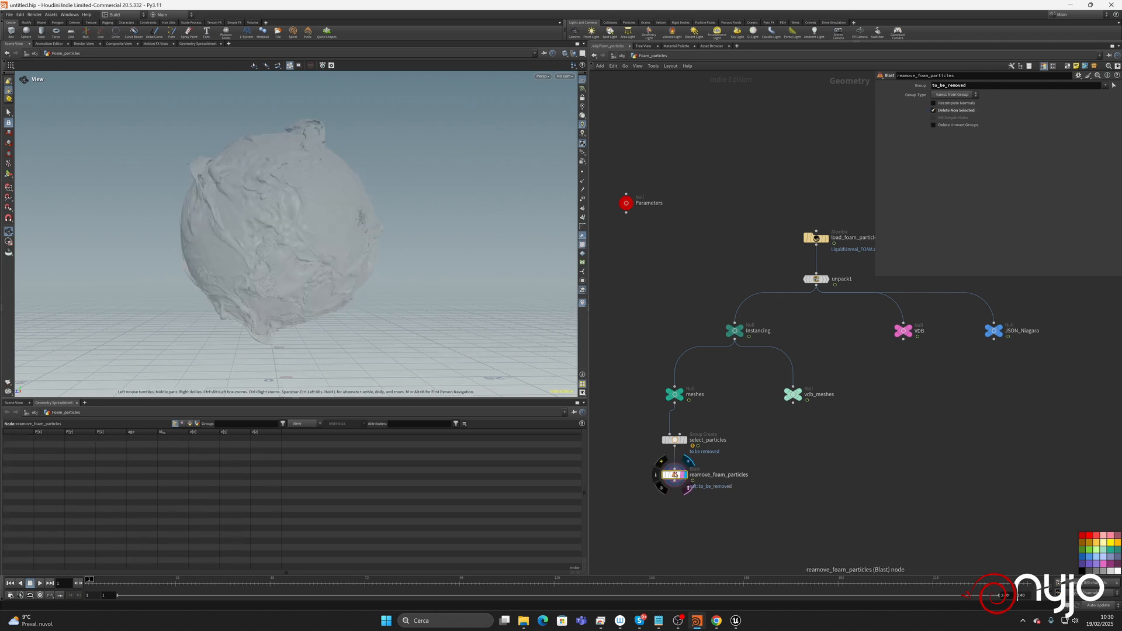
Check the Blast node's info, change select_particles' group type to Points and inspect the Blast output in the viewport.
middle_click(673, 468)
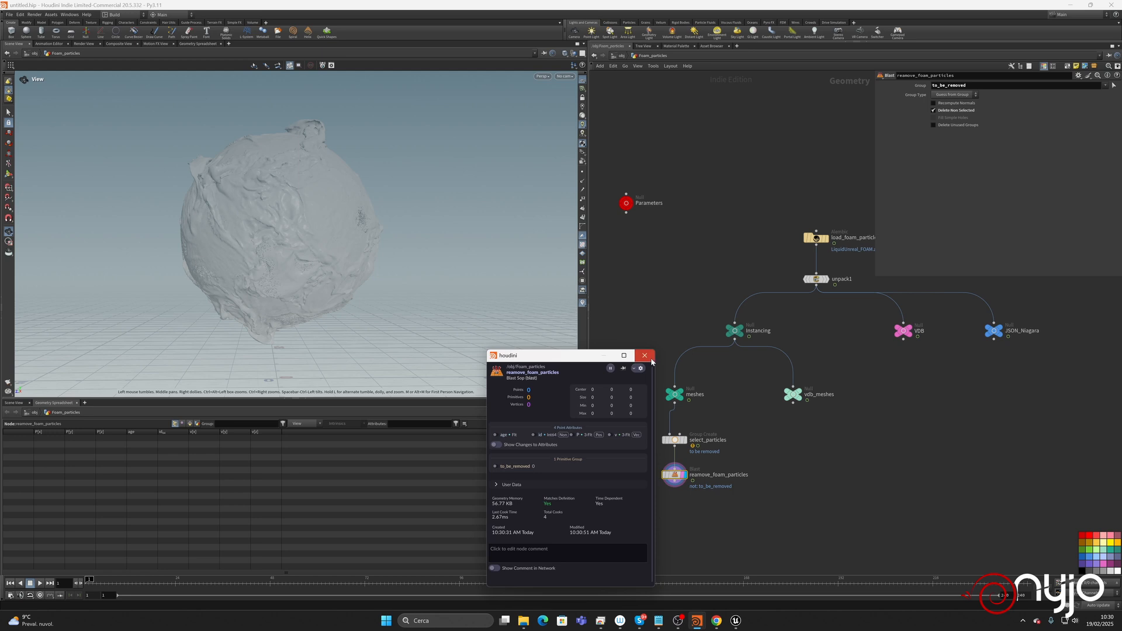
left_click(647, 356)
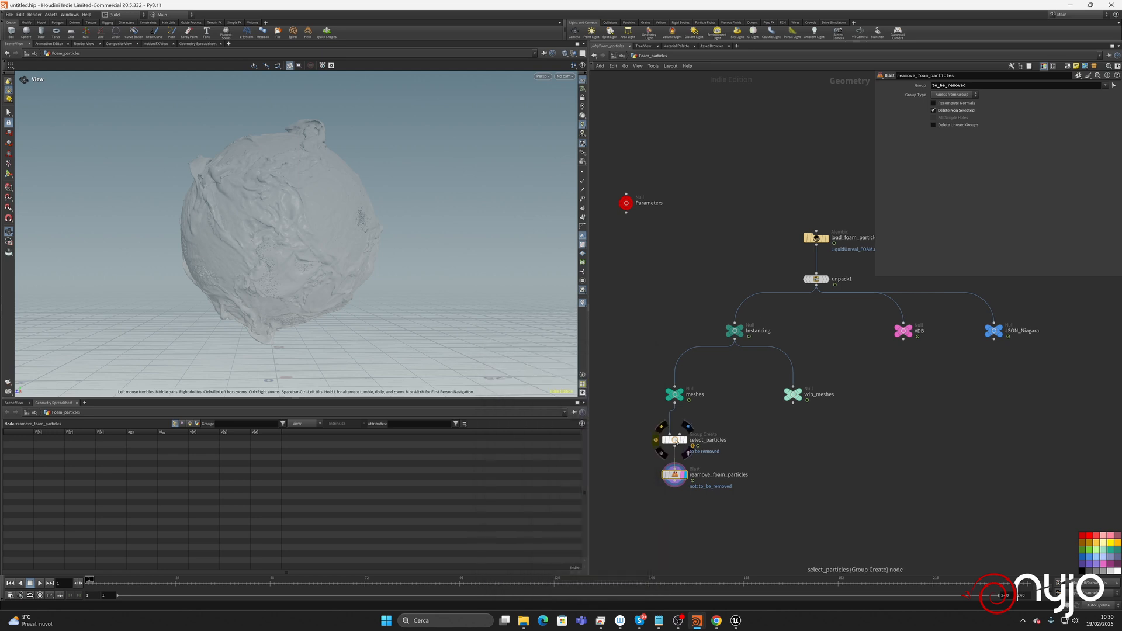
left_click(696, 439)
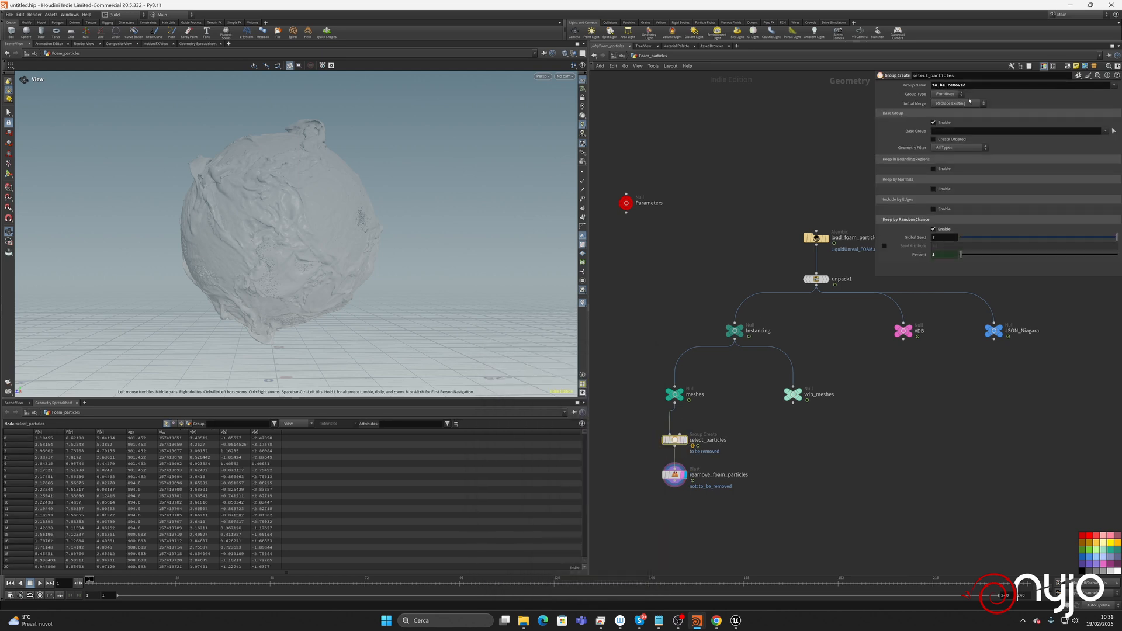
left_click(947, 94)
left_click(946, 103)
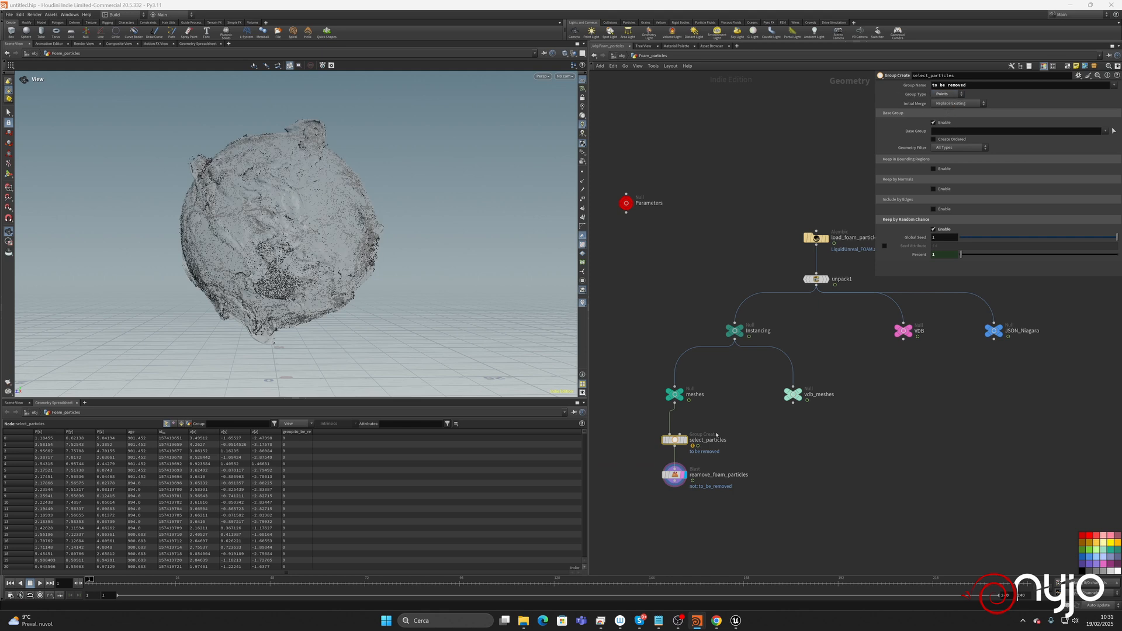
left_click(675, 475)
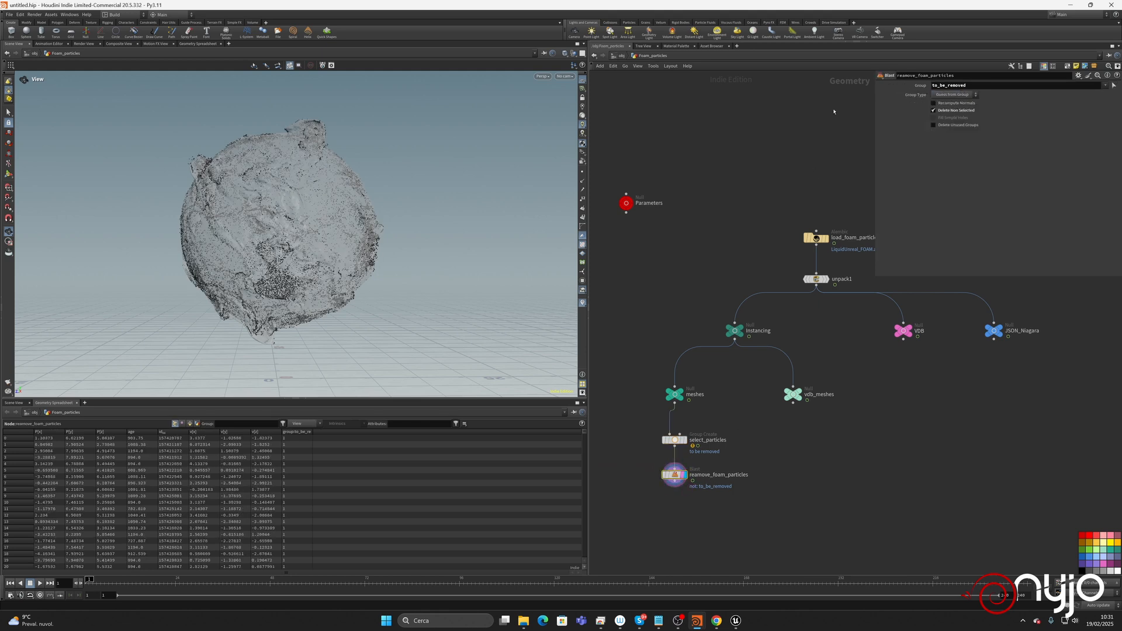
left_click_drag(259, 220, 360, 243)
right_click_drag(247, 252, 269, 240)
left_click_drag(269, 239, 308, 250)
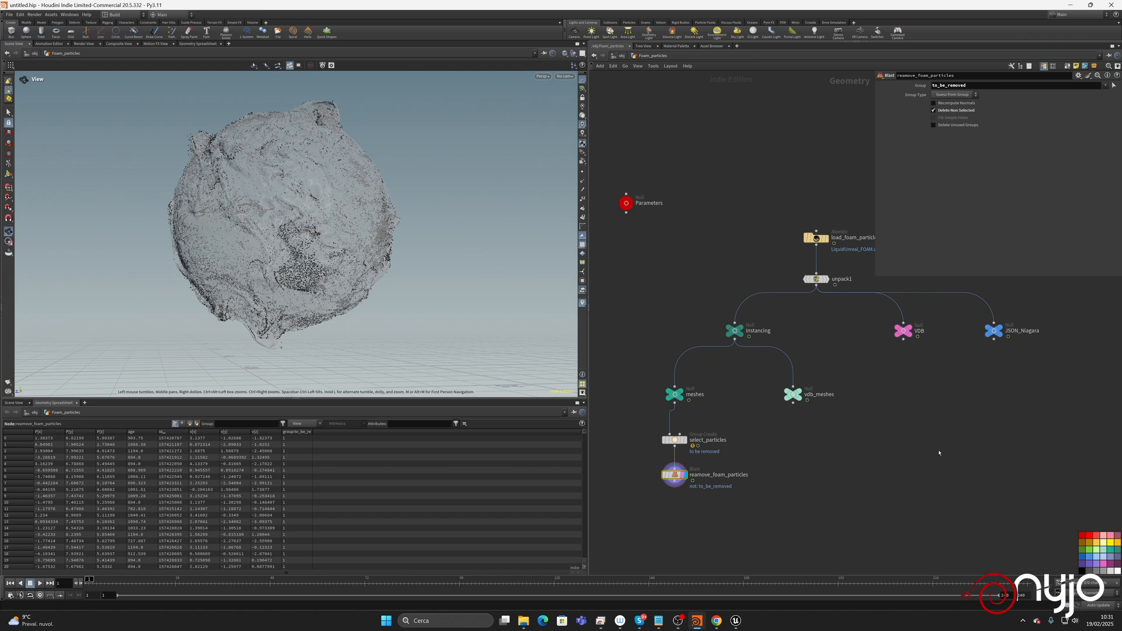
Add a VDB from Particles node below reamove_foam_particles and wire the Blast node's output into its first input.
middle_click_drag(885, 477, 981, 427)
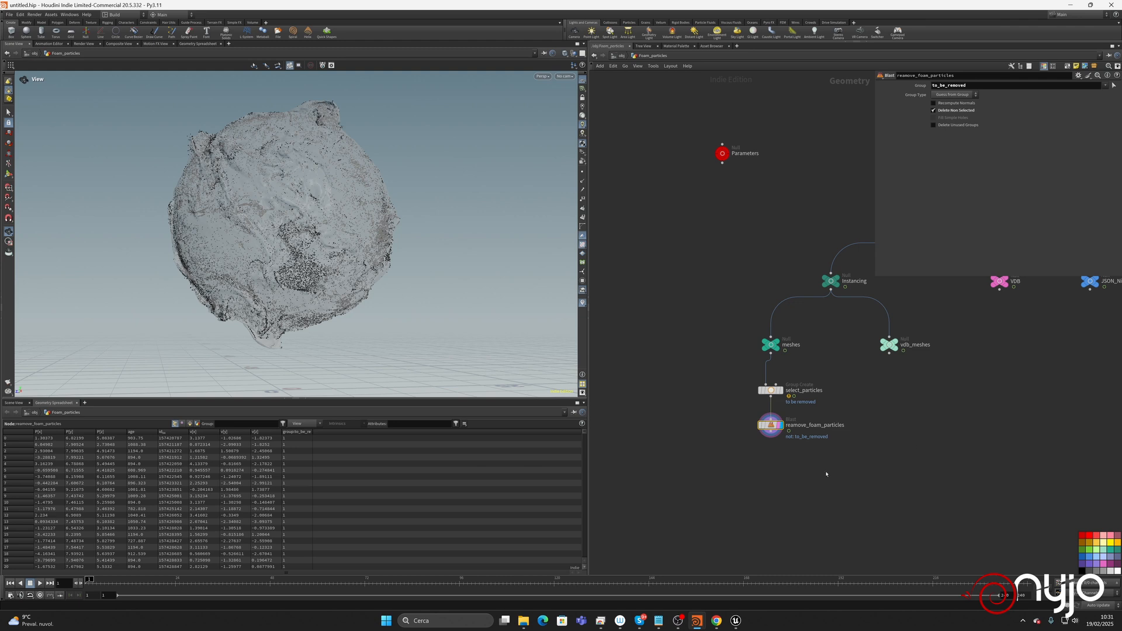
key("Tab")
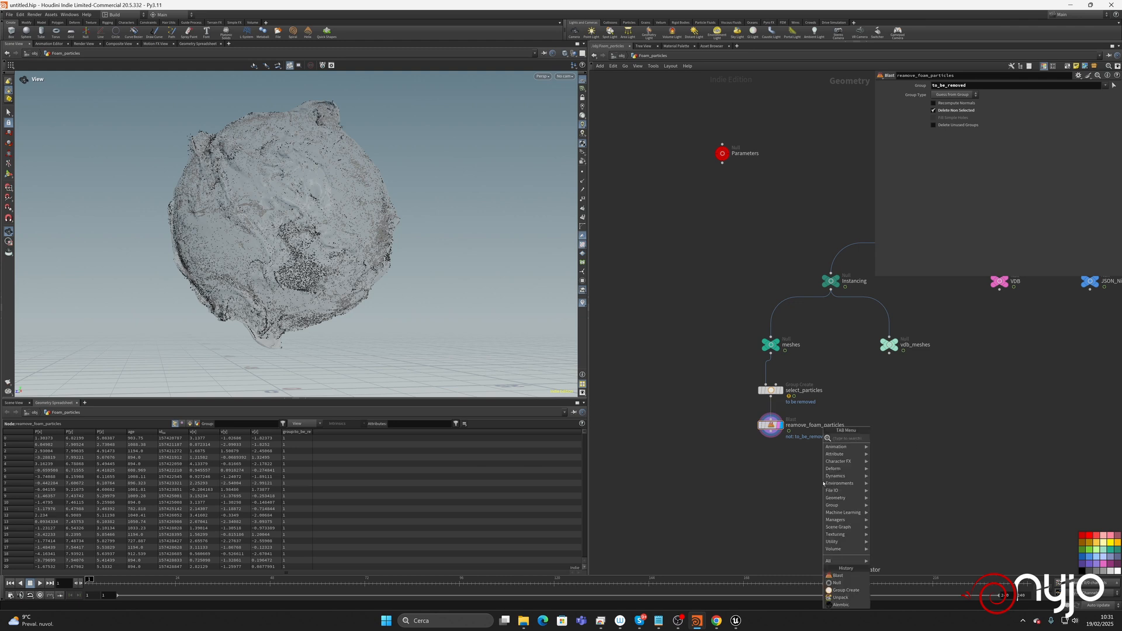
type("vdb")
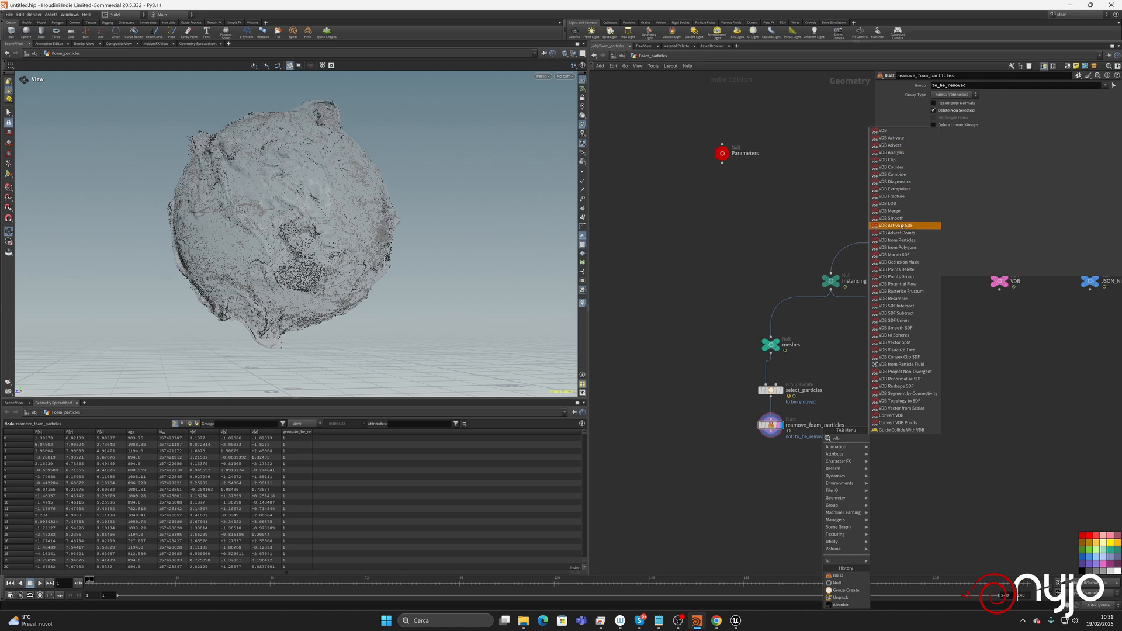
left_click(910, 242)
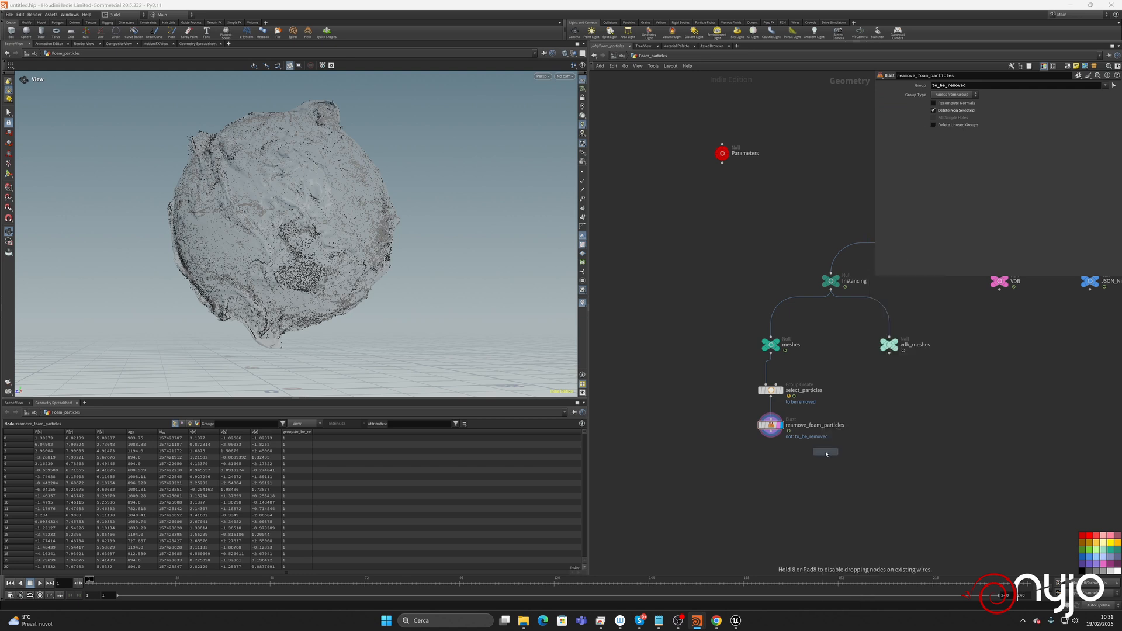
left_click(837, 474)
left_click_drag(771, 432, 851, 477)
Rename the VDB from Particles node create_vdb_points and display its output in the viewport.
double_click(883, 478)
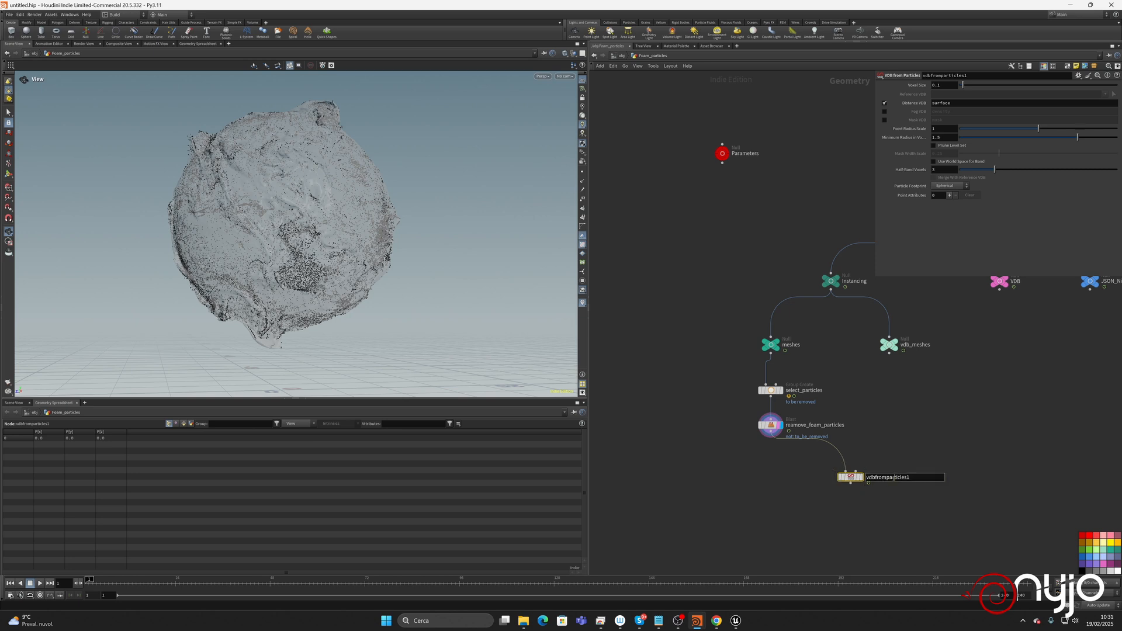
key("shift+Right")
key("shift+Right")
key("shift+Right")
key("shift+Right")
key("shift+Right")
key("shift+Right")
type("create_vdb_points")
key("Return")
left_click(858, 477)
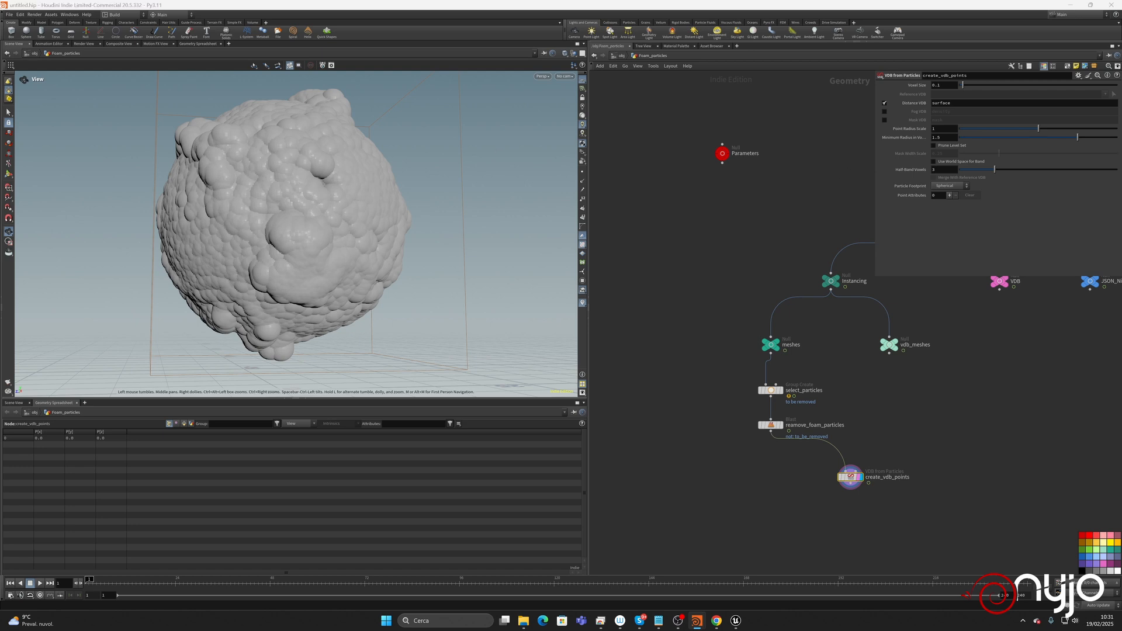
Add a float parameter labelled "Instance VDB voxel size" to the Parameters null's interface.
left_click_drag(758, 154, 708, 154)
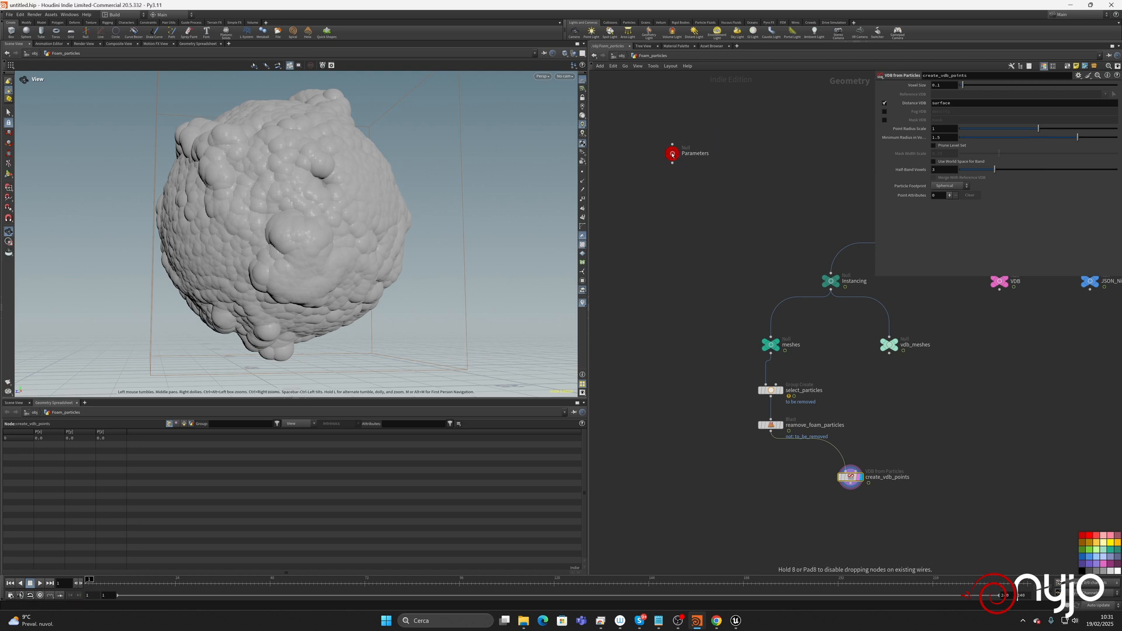
left_click(674, 154)
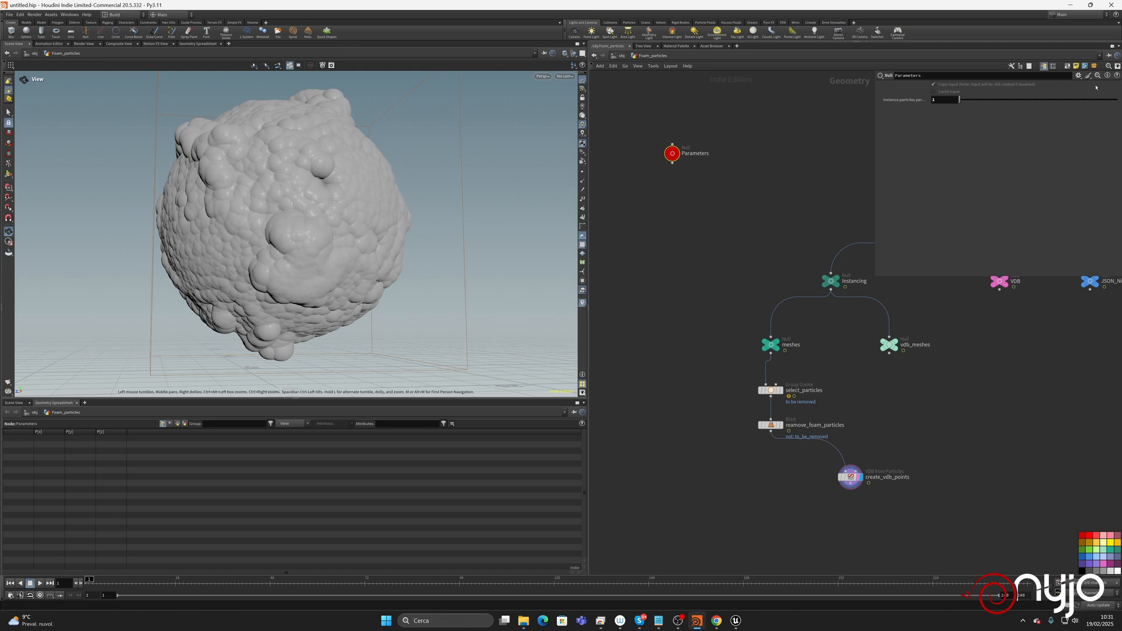
left_click(1078, 75)
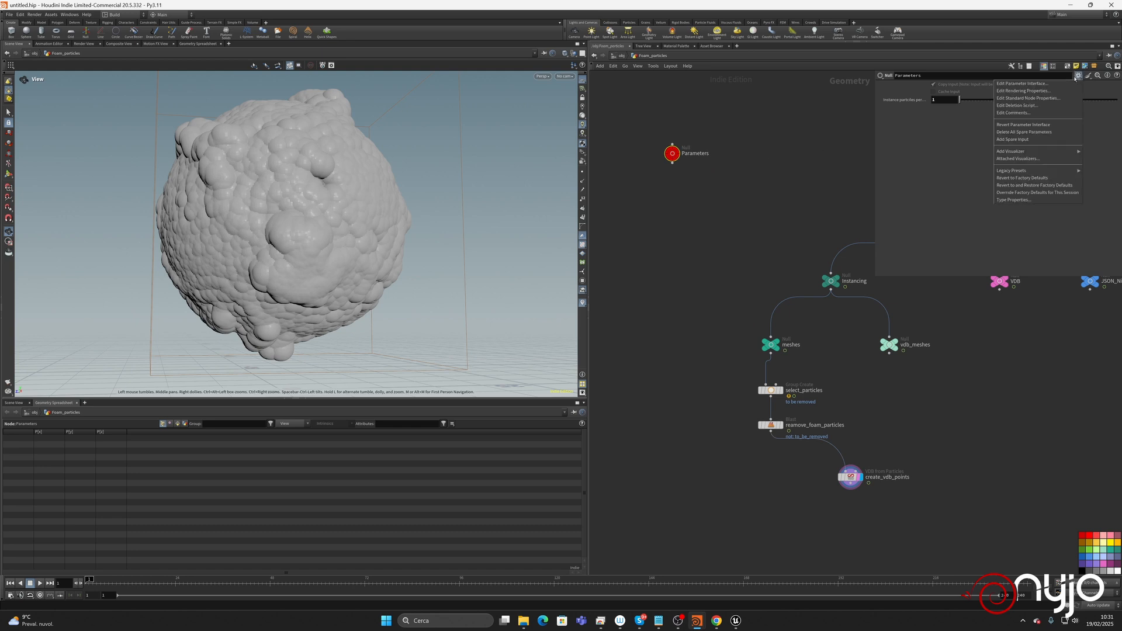
left_click(1015, 87)
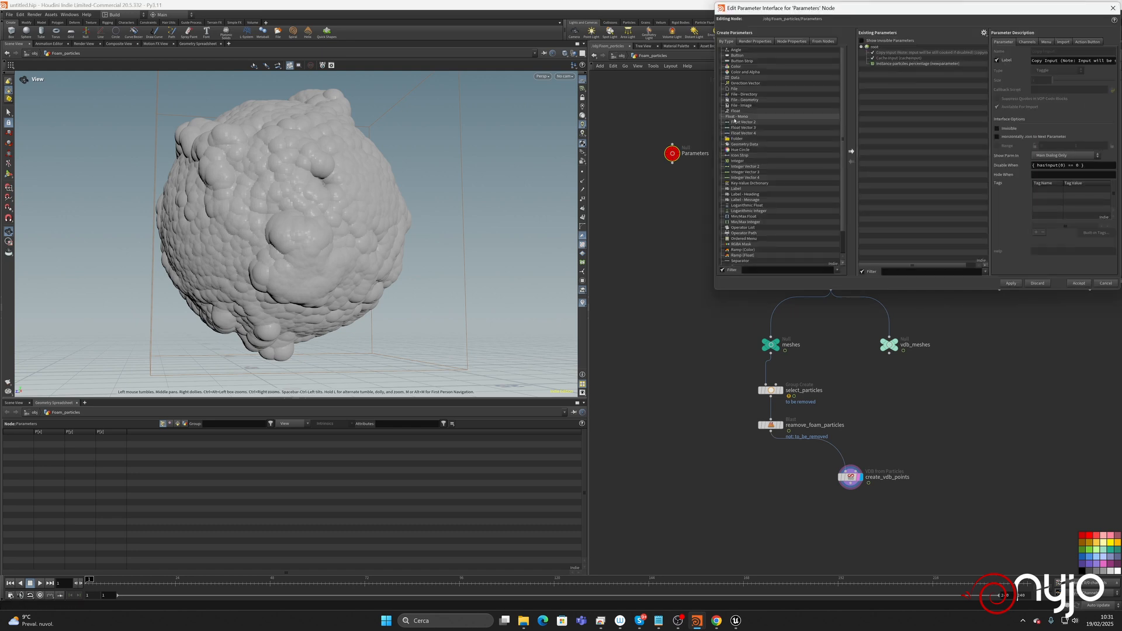
left_click_drag(735, 111, 932, 103)
double_click(1063, 61)
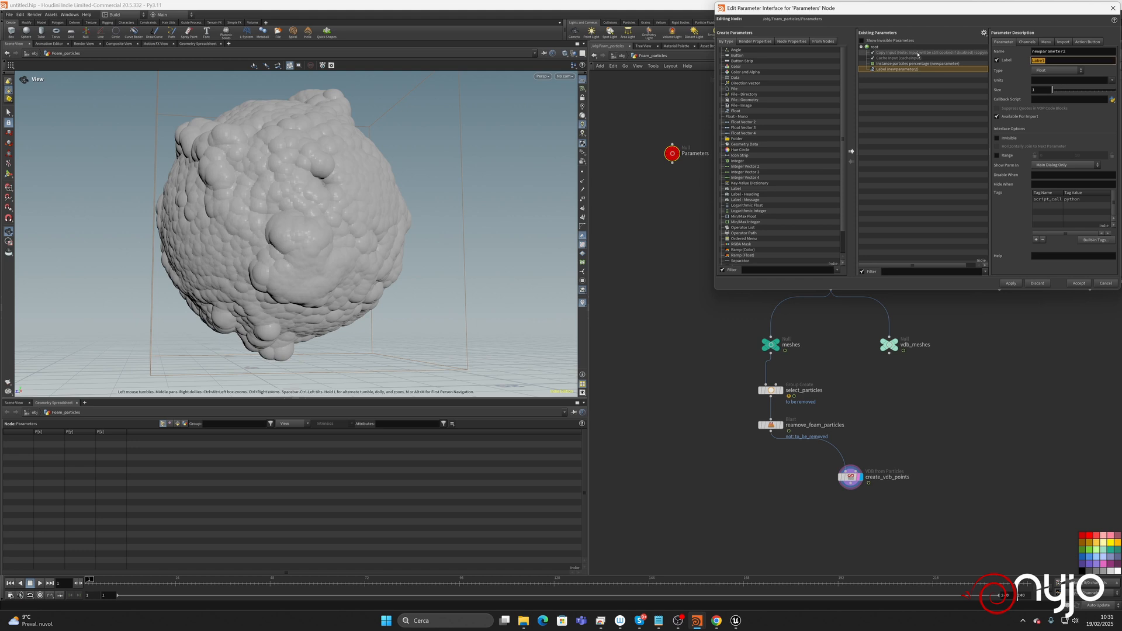
type("Instance VDB voxel size")
key("Return")
Enable and edit the voxel size parameter's range, accept the interface changes, and set Instance VDB voxel size to 0.1.
left_click(997, 154)
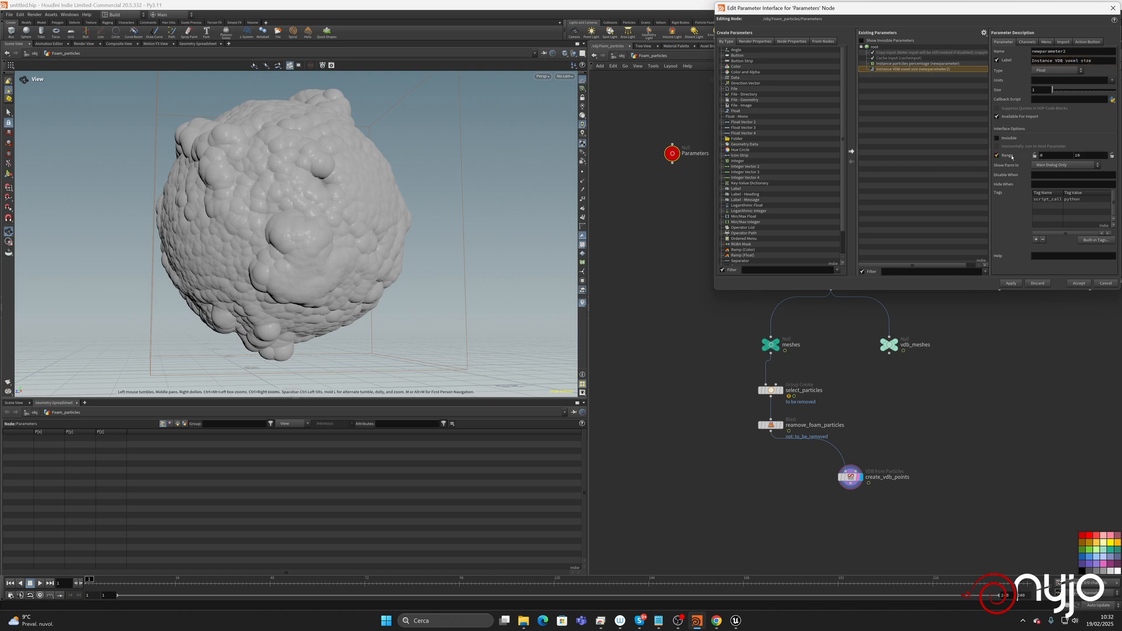
left_click(1051, 155)
key("Tab")
type("0.")
left_click(1078, 284)
left_click(940, 110)
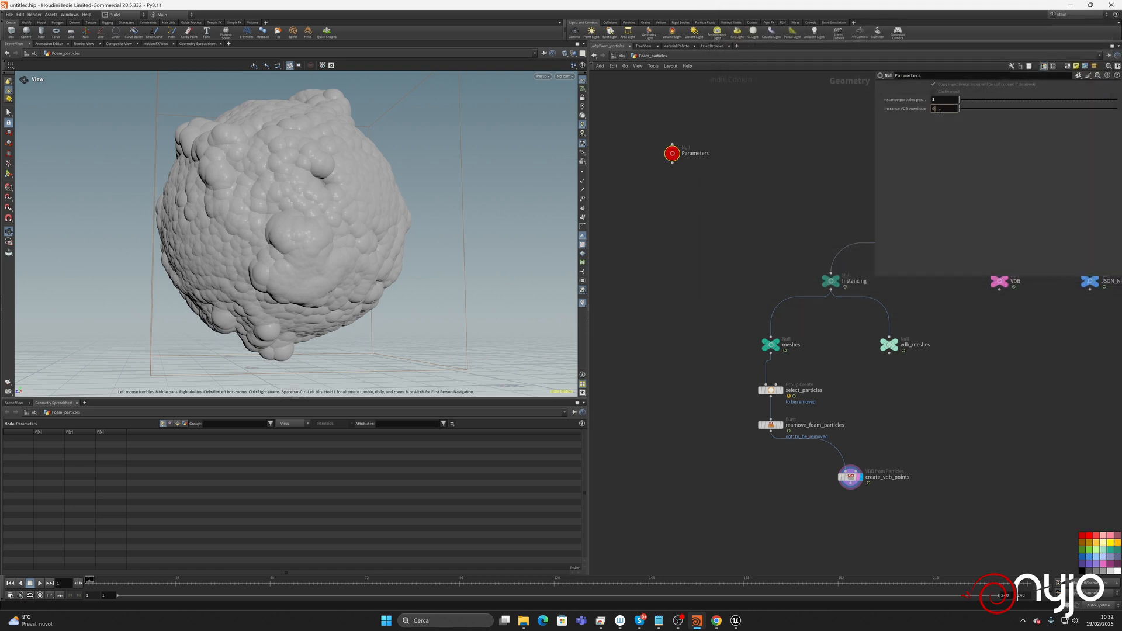
type("0.1")
key("Return")
Link create_vdb_points' Voxel Size to Instance VDB voxel size by relative reference and lower its Point Radius Scale to about 0.37.
right_click(947, 108)
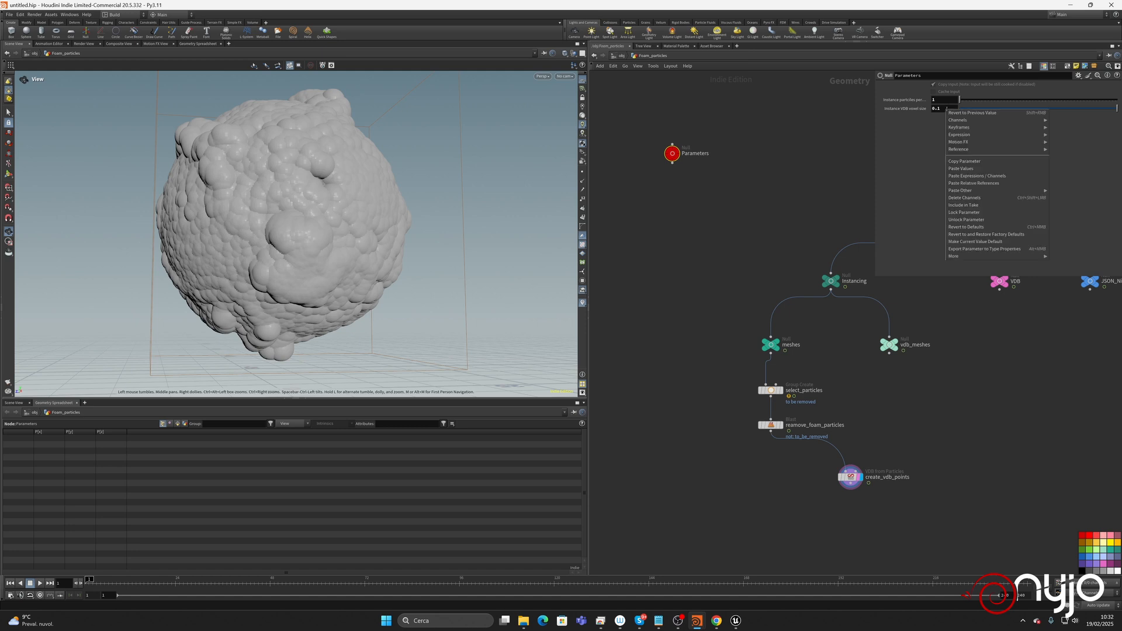
left_click(963, 161)
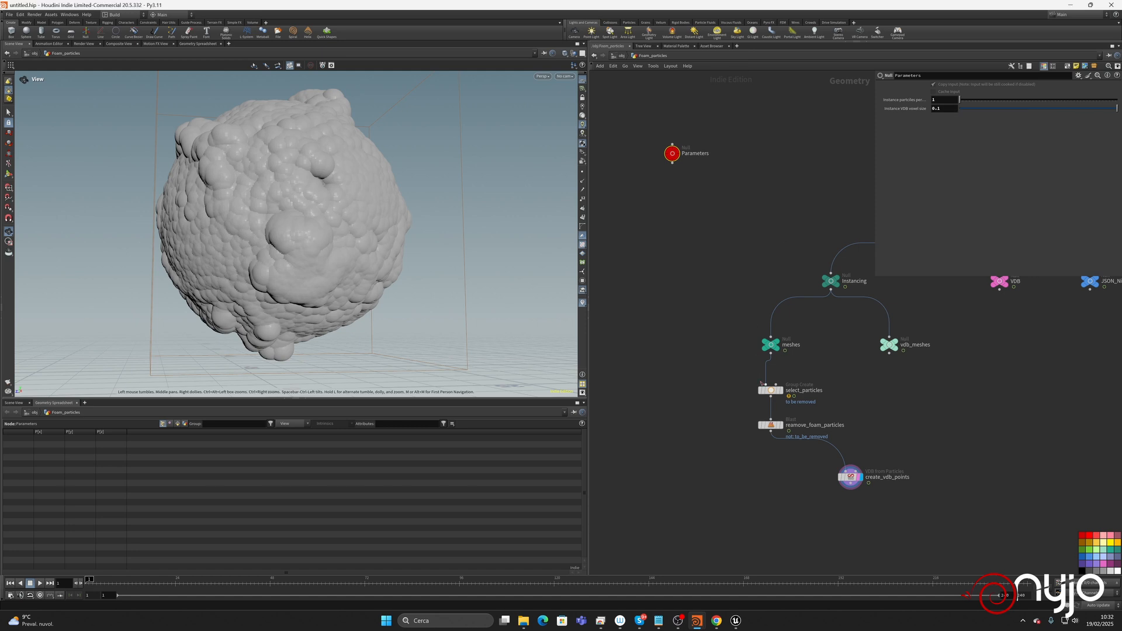
left_click(852, 477)
right_click(944, 85)
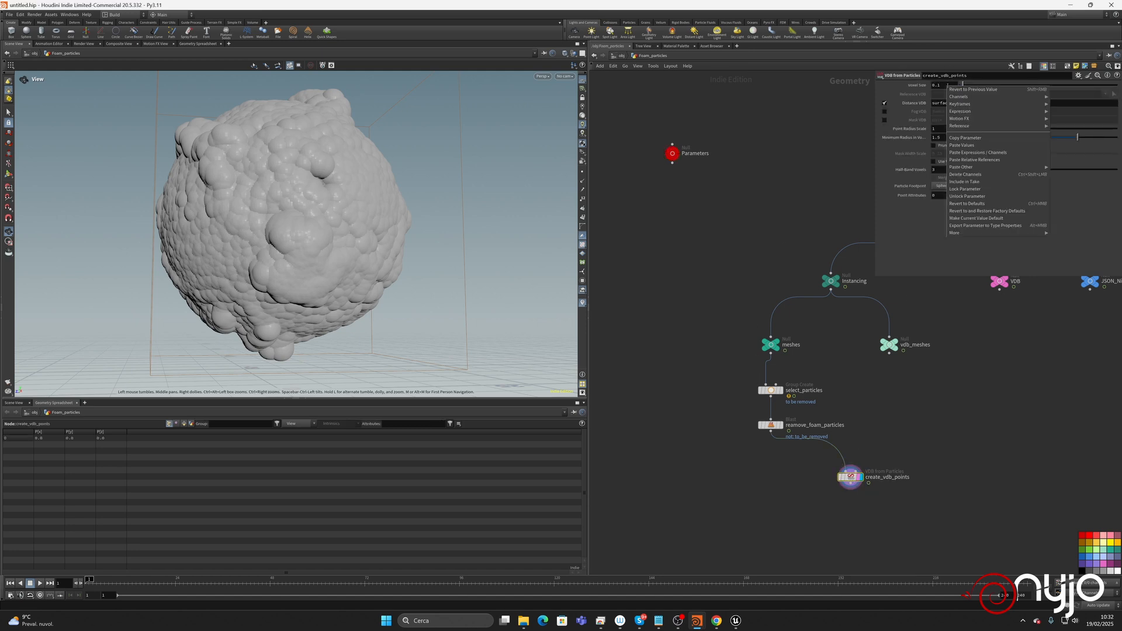
left_click(977, 161)
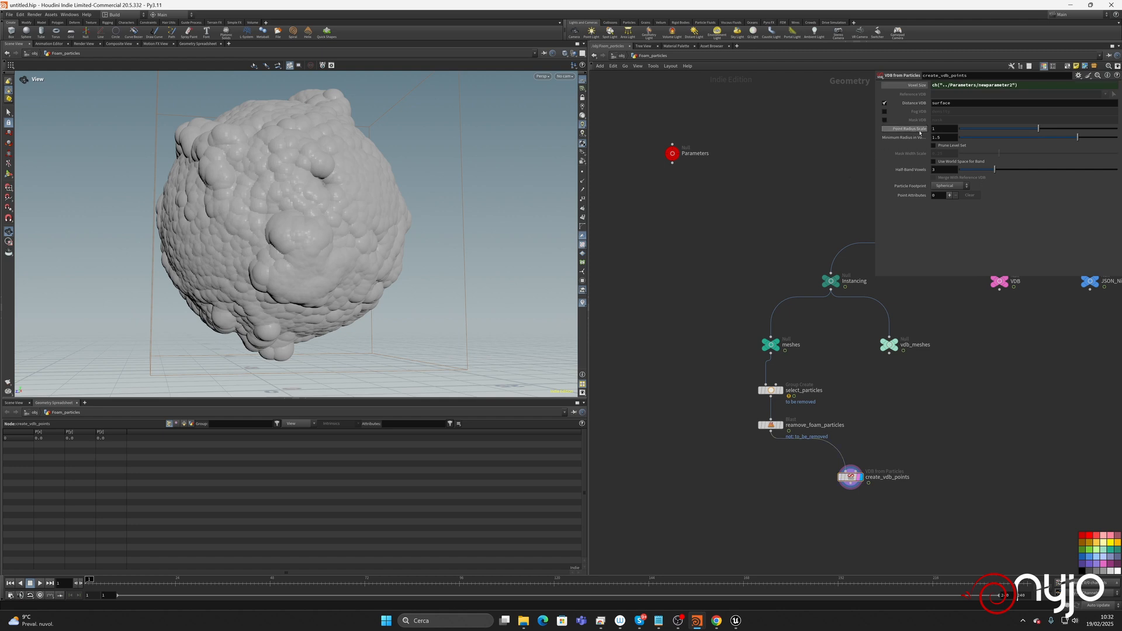
mouse_move(987, 128)
left_mouse_down()
mouse_move(997, 129)
mouse_move(972, 129)
mouse_move(989, 130)
left_mouse_up()
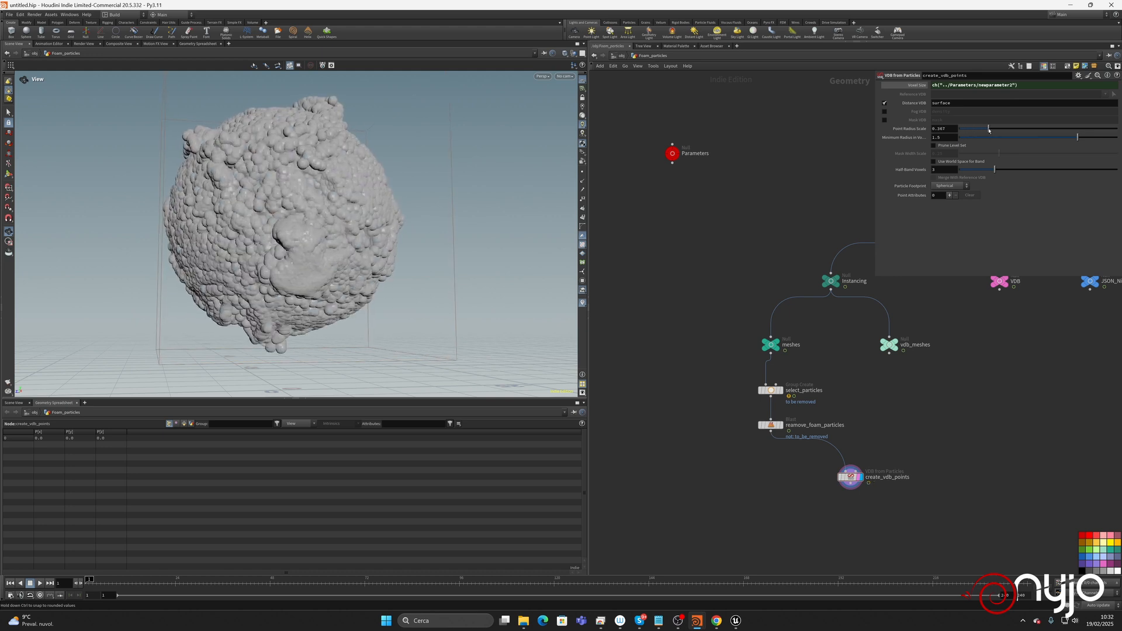
Add another float parameter labelled "Instance VDB point scale" to the Parameters null's interface.
left_click(672, 153)
left_click(1078, 76)
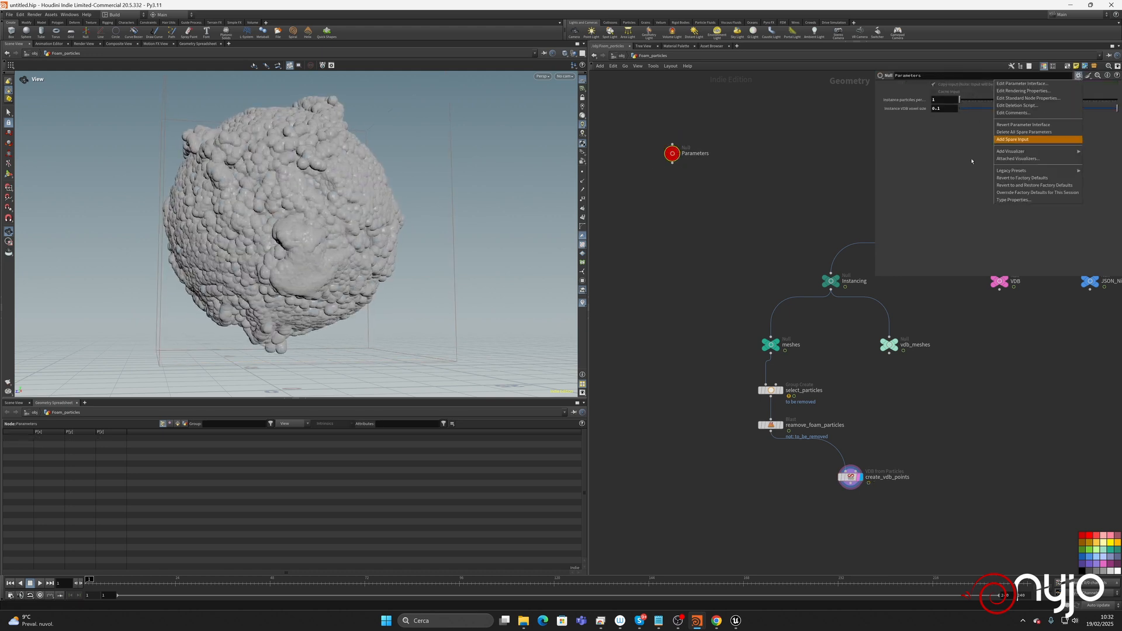
left_click(1018, 87)
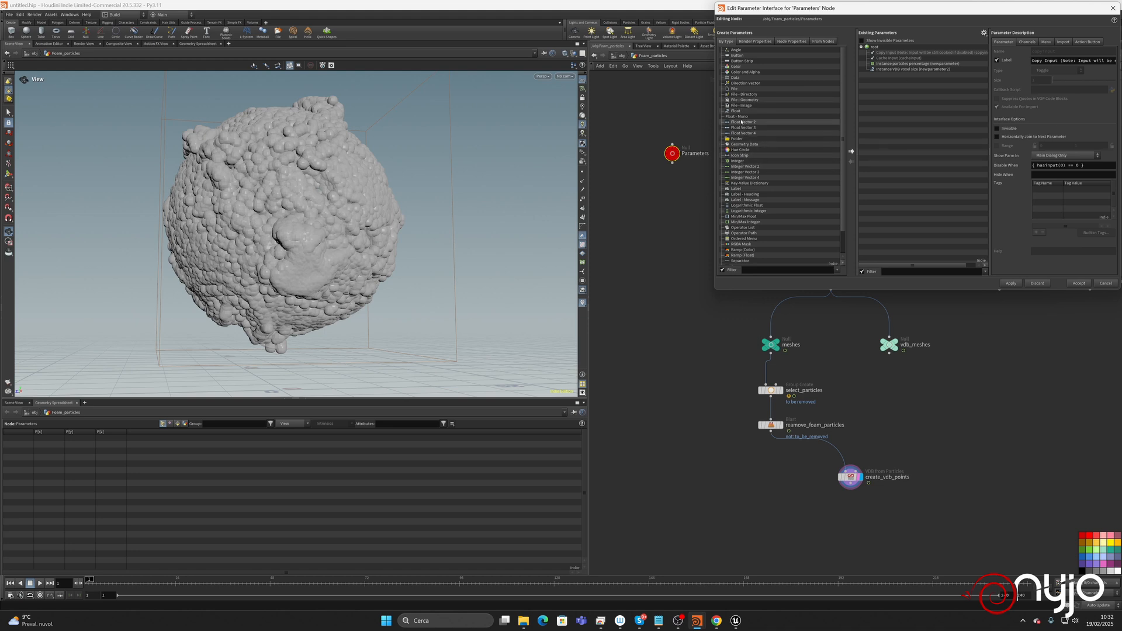
left_click_drag(736, 111, 936, 109)
double_click(1056, 60)
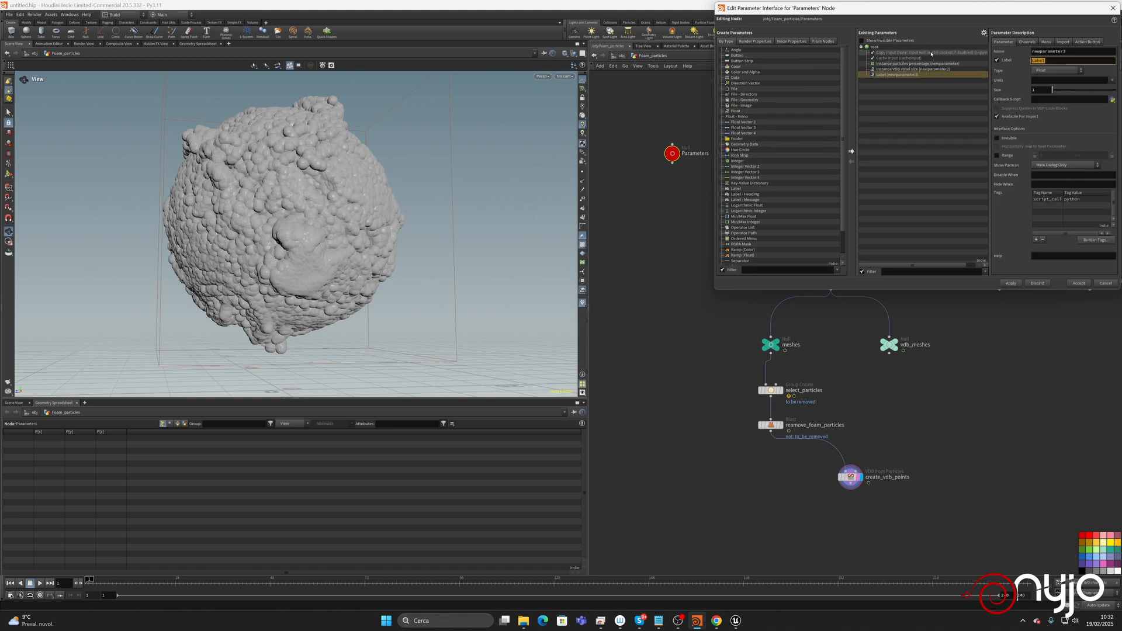
type("Instance VDB point scale")
Give the point scale parameter a range of 0.001 to 0.1 and accept the interface changes.
left_click(997, 156)
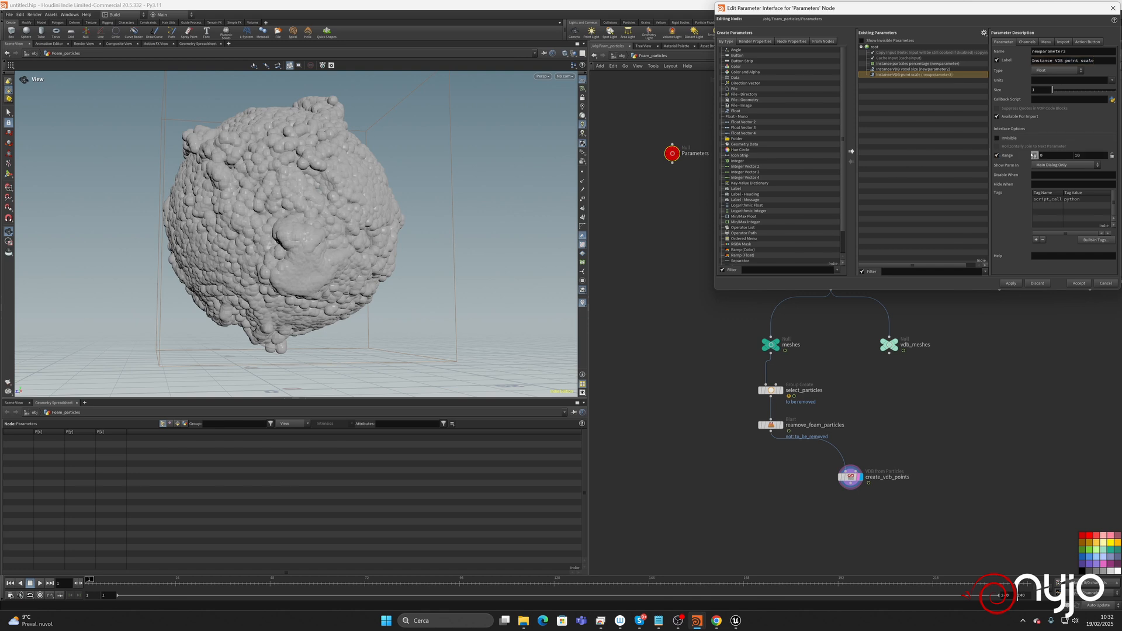
left_click(1062, 155)
type(".001")
left_click(1088, 156)
type("0.1")
left_click(1078, 283)
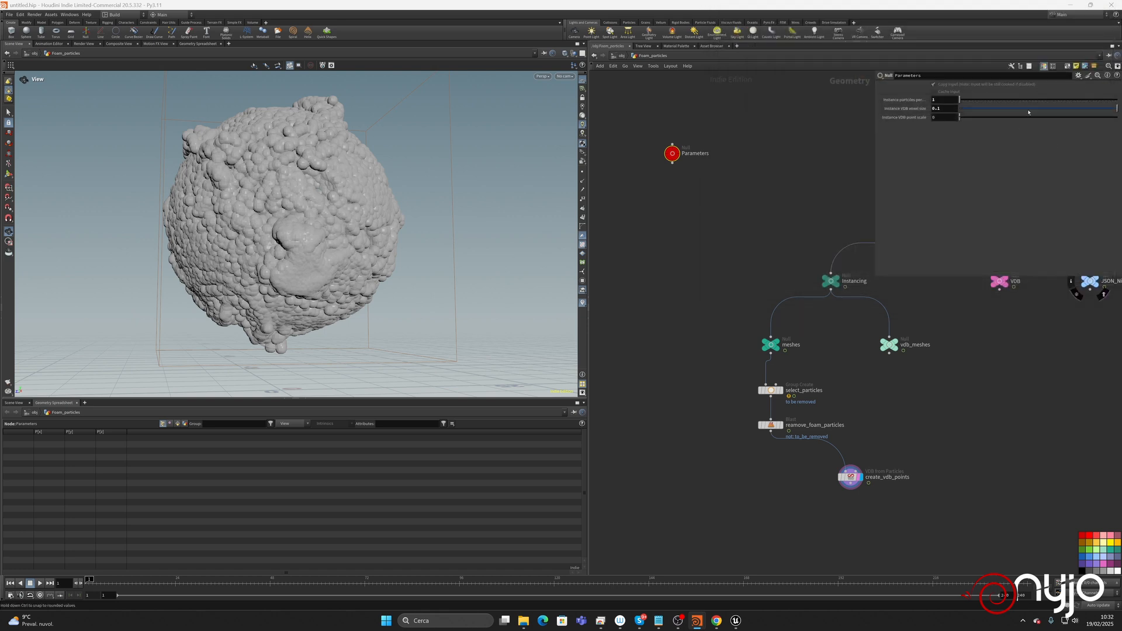
Check Point Radius Scale on create_vdb_points and set Instance VDB point scale on the Parameters null to 0.5.
left_click(946, 118)
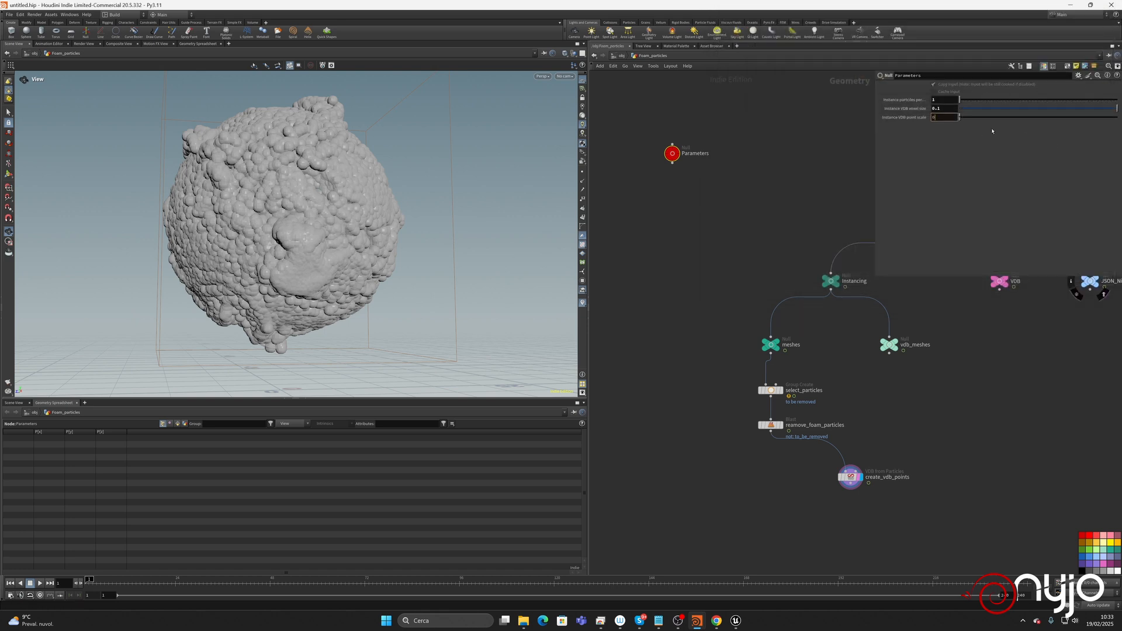
left_click(849, 473)
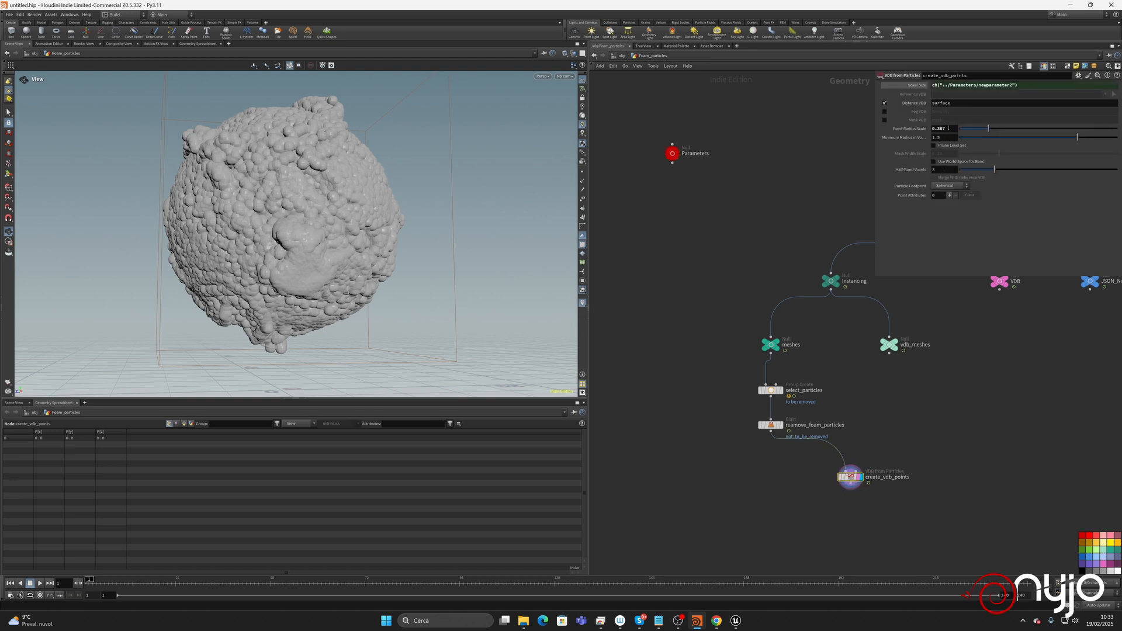
left_click(672, 153)
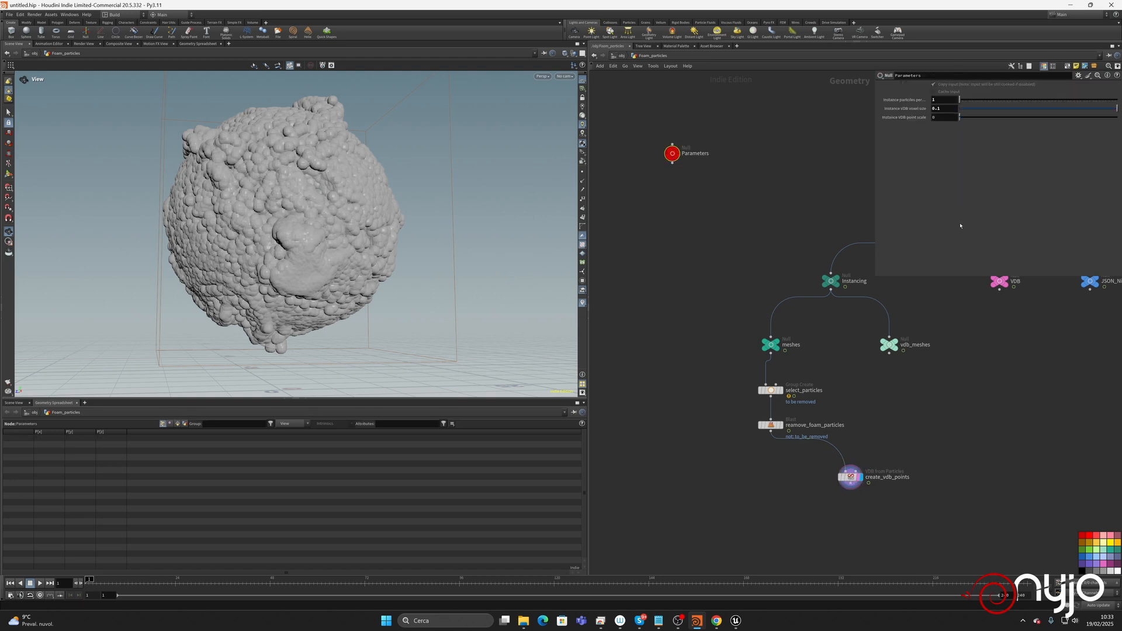
left_click(946, 117)
Link create_vdb_points' Point Radius Scale to Instance VDB point scale by relative reference and show Voxel Size as a value.
right_click(946, 117)
left_click(963, 182)
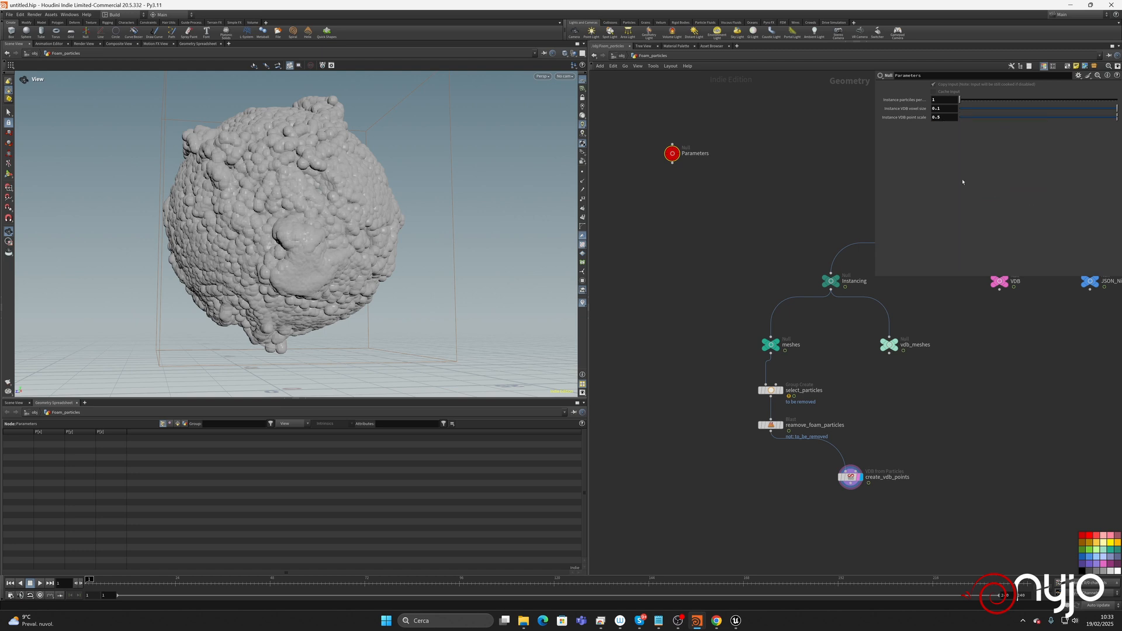
left_click(851, 479)
right_click(947, 129)
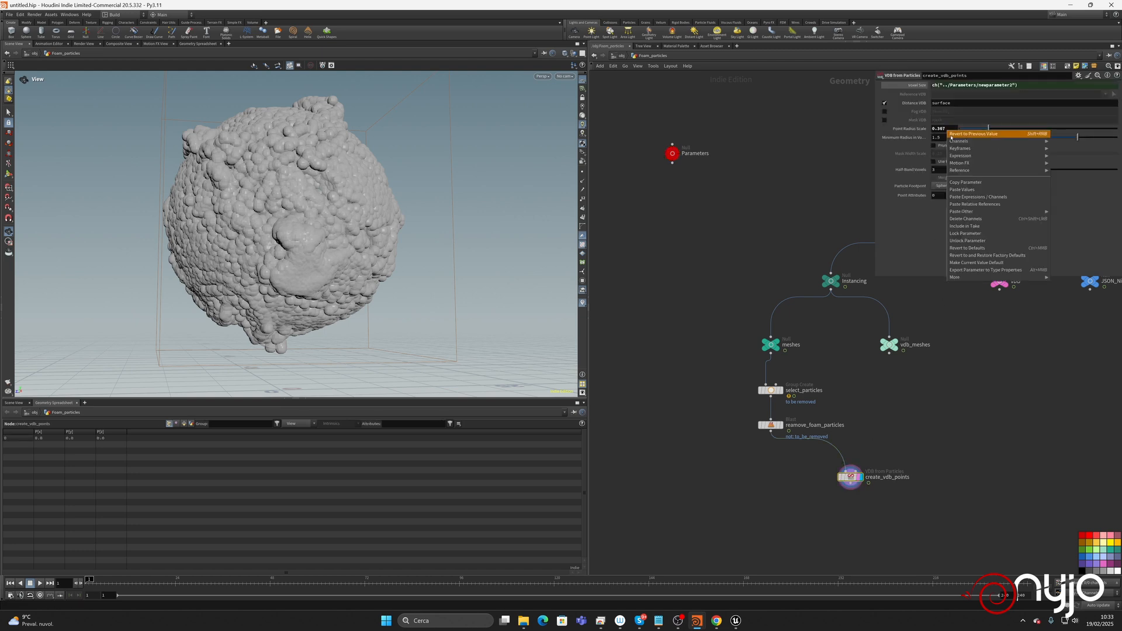
left_click(975, 204)
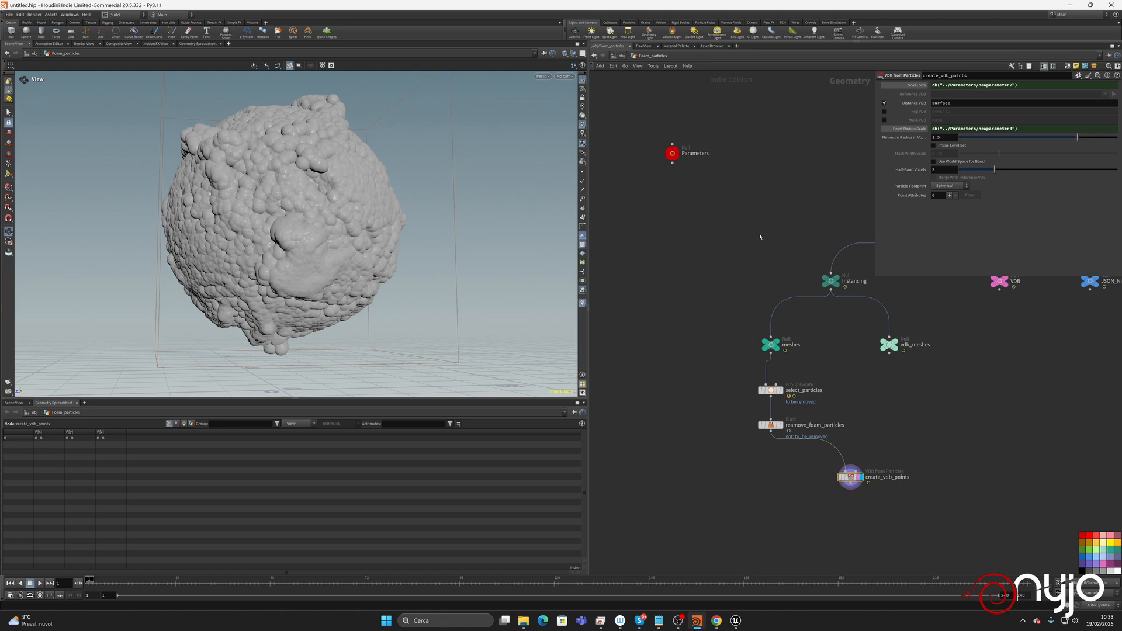
left_click(895, 86)
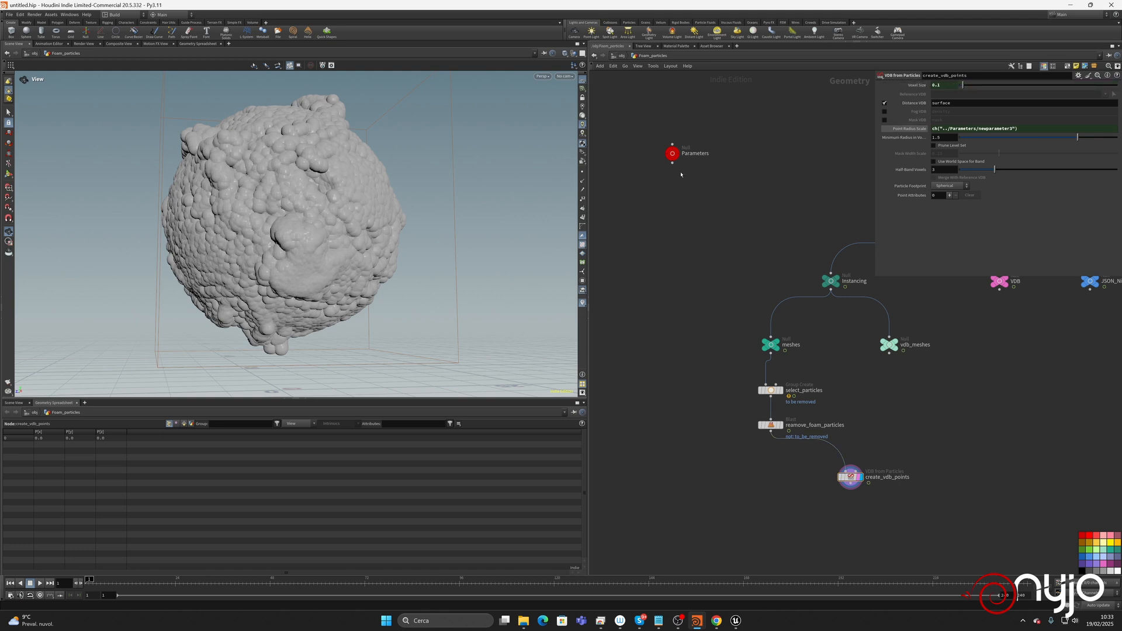
Adjust Instance VDB point scale on the Parameters null to its range maximum of 0.1.
left_click(659, 142)
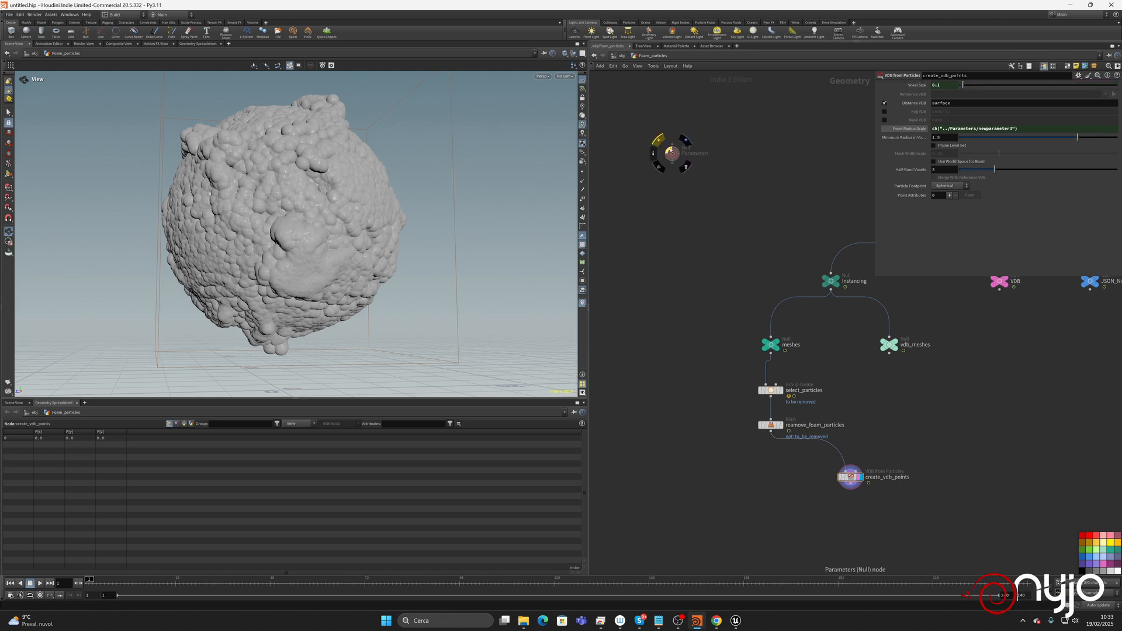
left_click(672, 152)
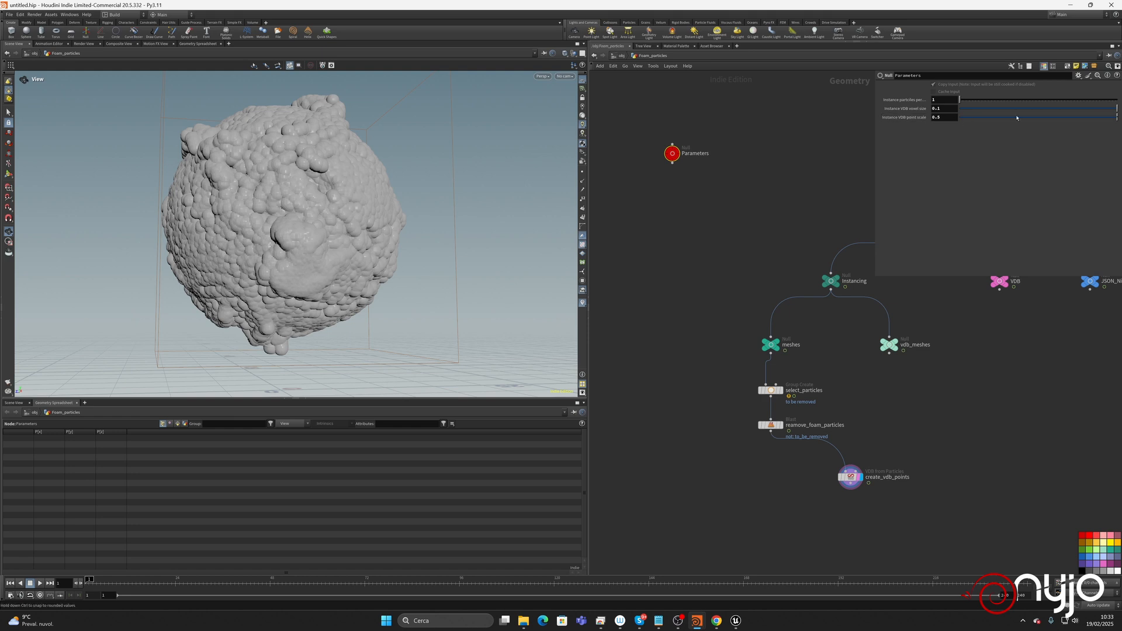
left_click(1080, 118)
left_click_drag(1080, 119, 1117, 119)
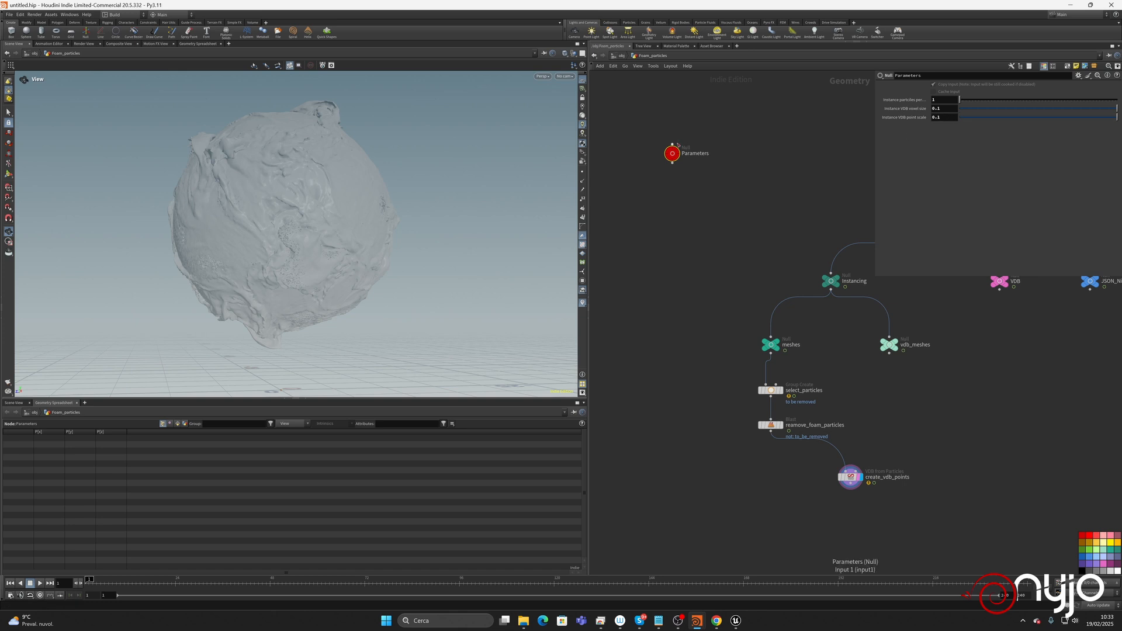
Raise the range maximum of Instance VDB point scale to 1 in the Parameters null's interface and accept the changes.
left_click(1078, 75)
left_click(1024, 84)
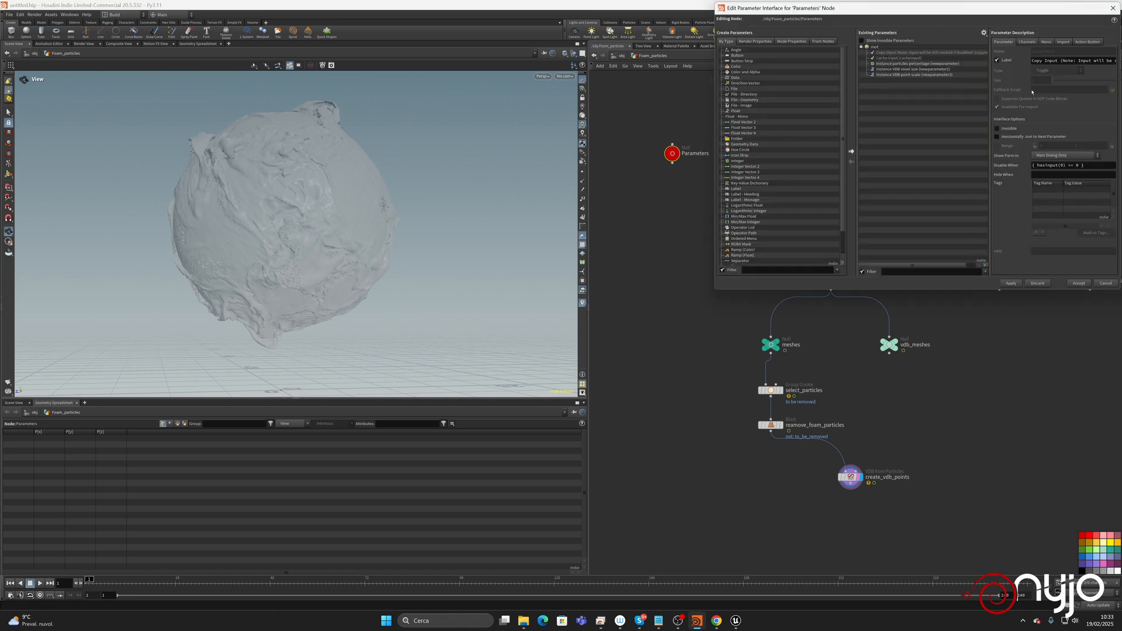
left_click(915, 74)
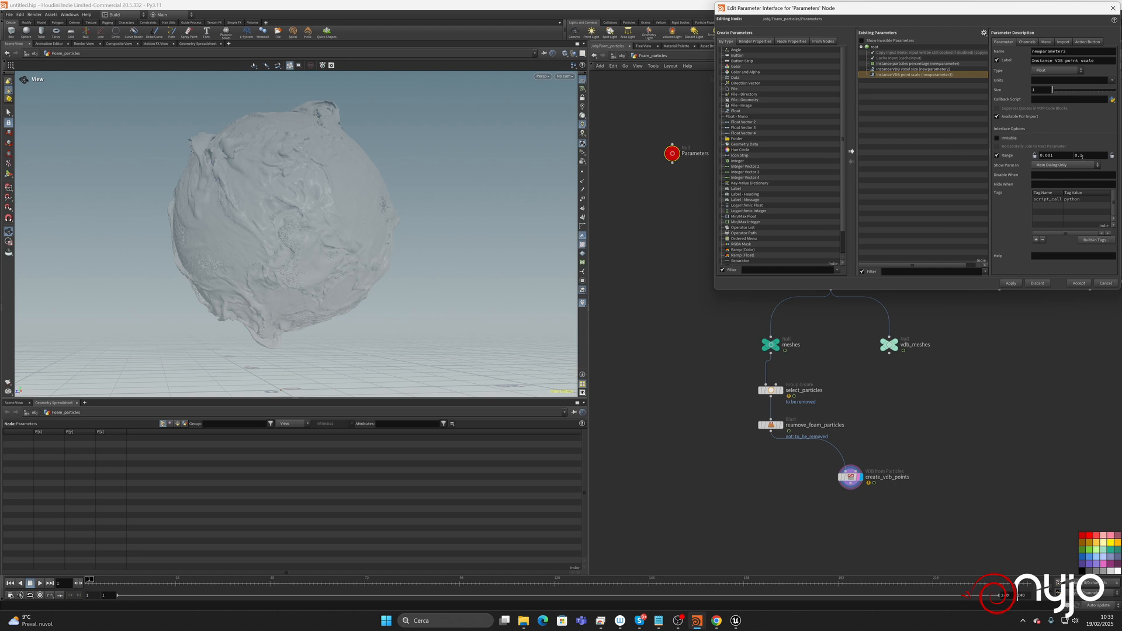
left_click(1082, 155)
type("1")
left_click(1079, 283)
Try Instance VDB voxel size 0.05 with an Instance VDB point scale of about 0.079 on the Parameters null.
mouse_move(977, 117)
left_mouse_down()
mouse_move(1007, 119)
mouse_move(975, 116)
mouse_move(986, 120)
left_mouse_up()
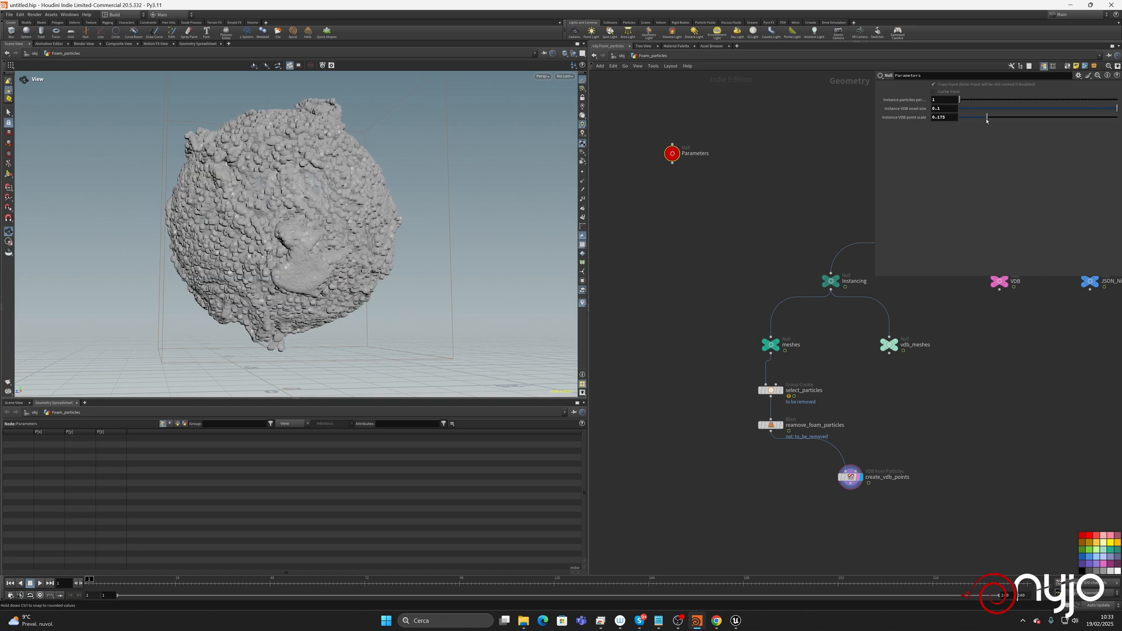
scroll(301, 223, "up", 5)
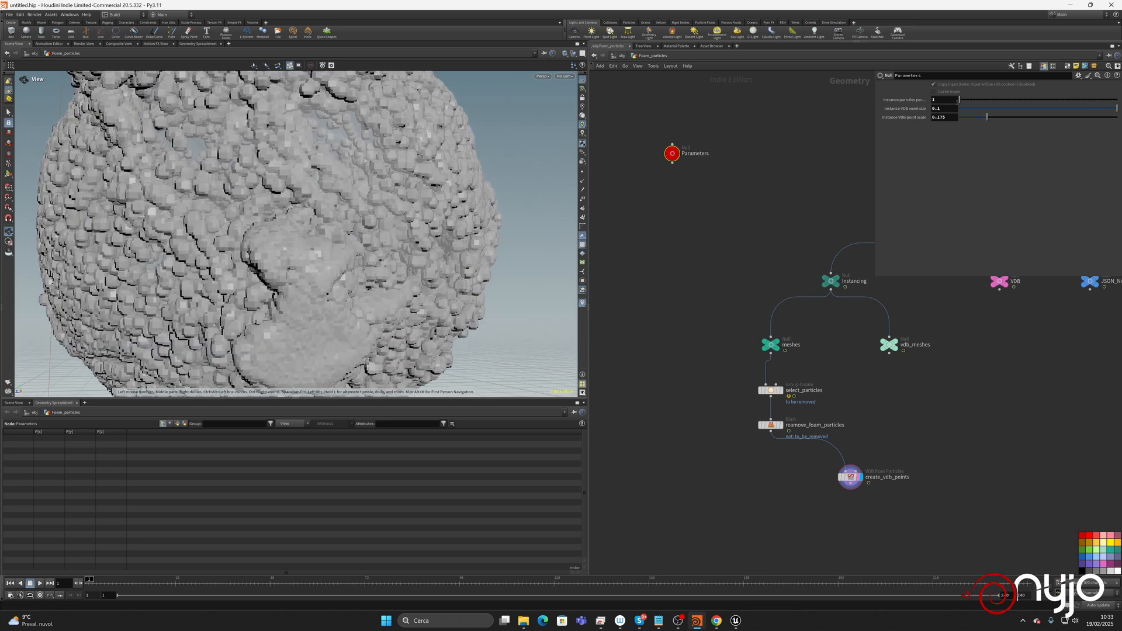
left_click(953, 108)
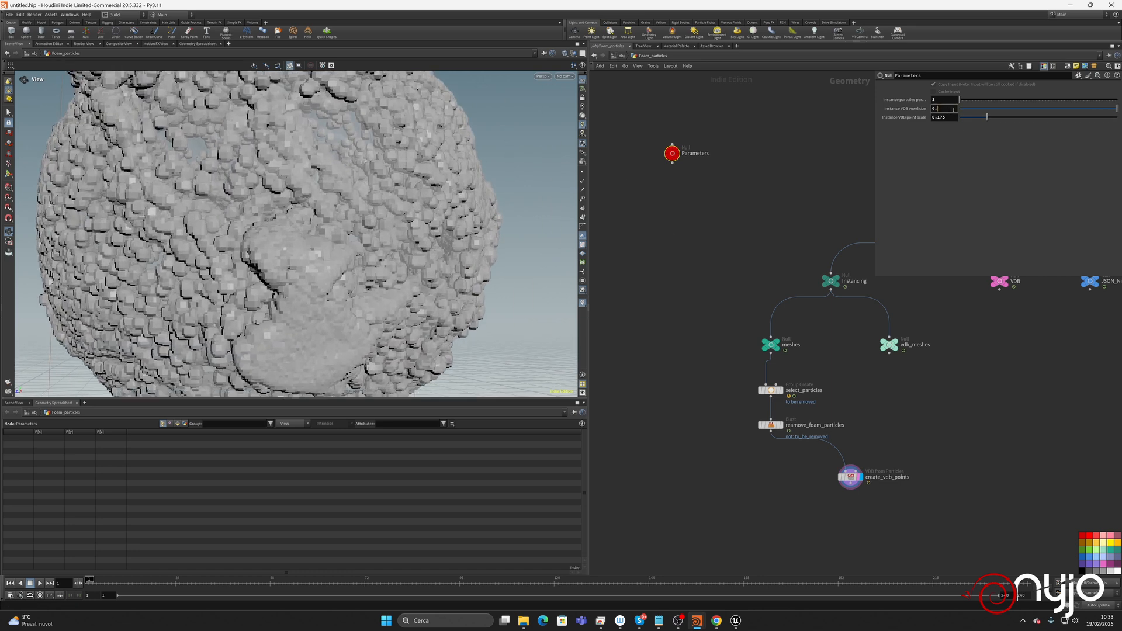
type("05")
key("Return")
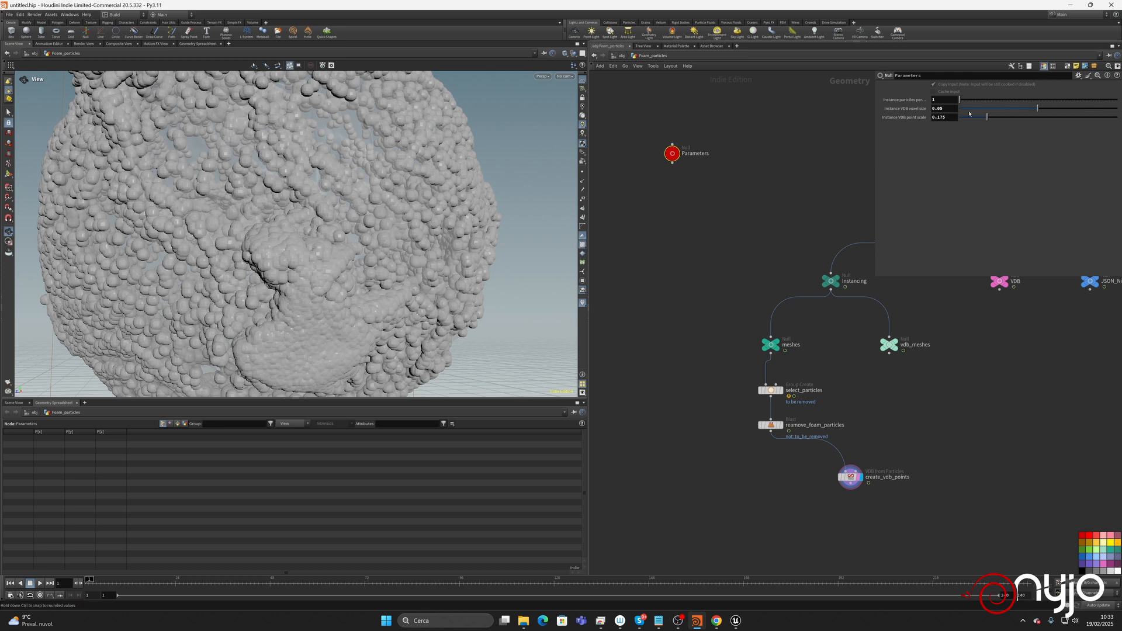
left_click_drag(987, 119, 971, 117)
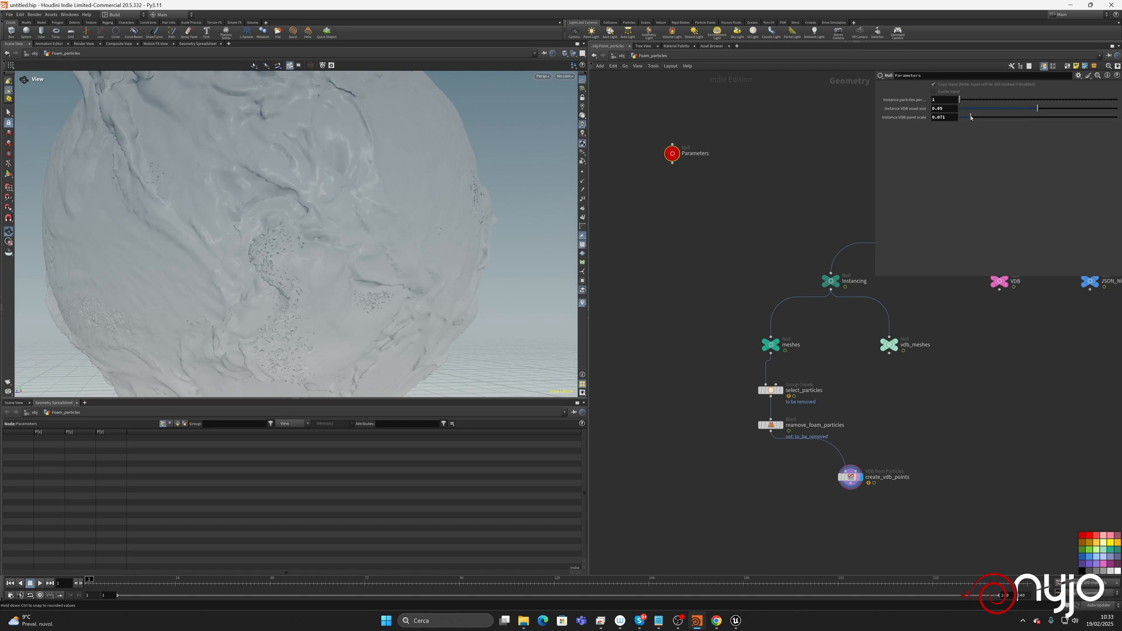
Set Instance VDB voxel size to 0.025 and lower Instance VDB point scale to about 0.038.
left_click(947, 99)
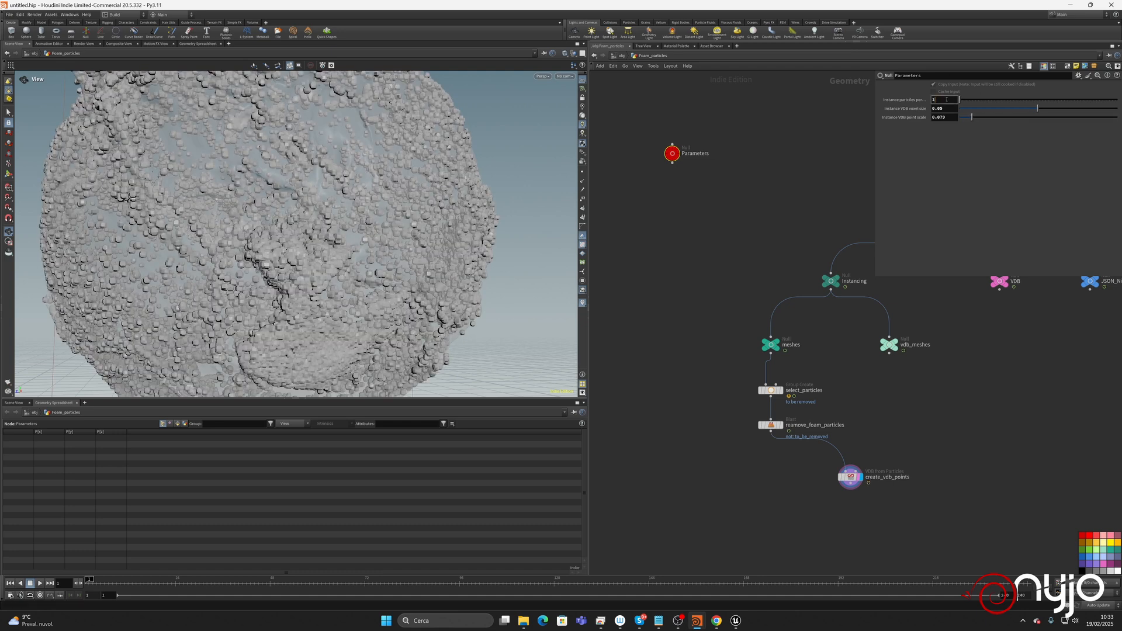
left_click(948, 108)
type("5")
key("Return")
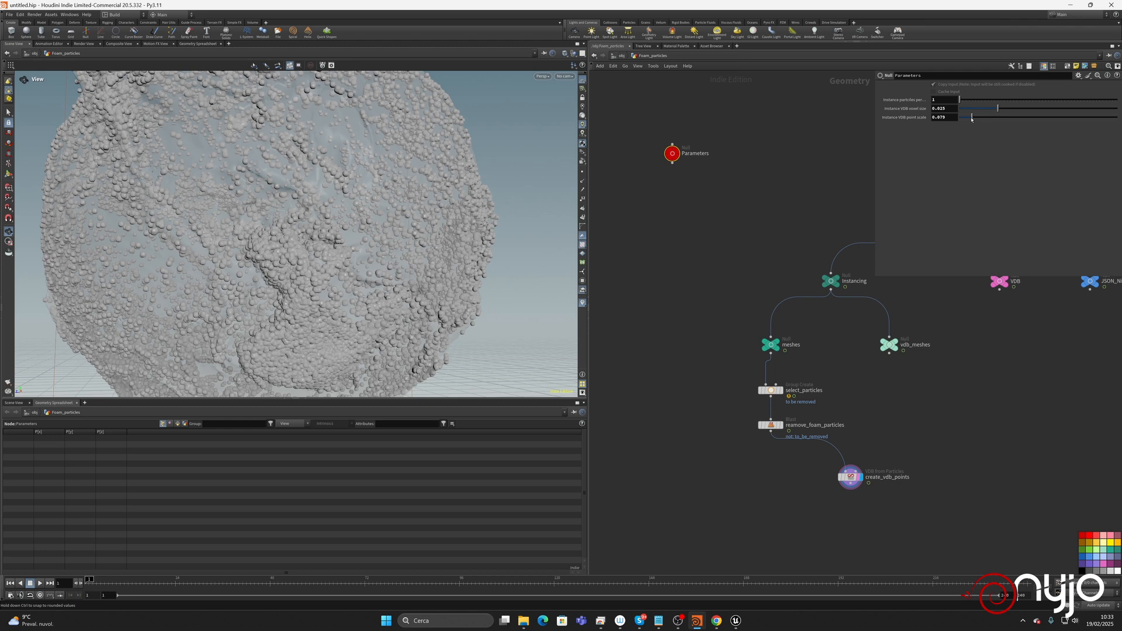
left_click_drag(972, 118, 966, 119)
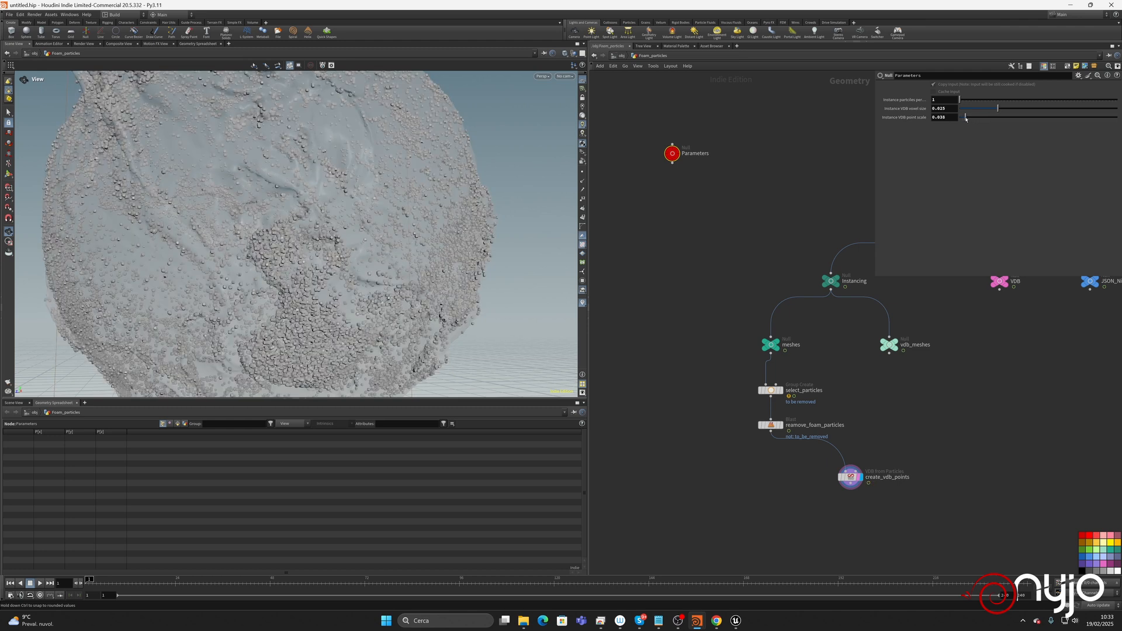
Start saving the scene under a new name and browse to the D:/Waves_Unreal folder.
left_click(9, 14)
left_click(30, 61)
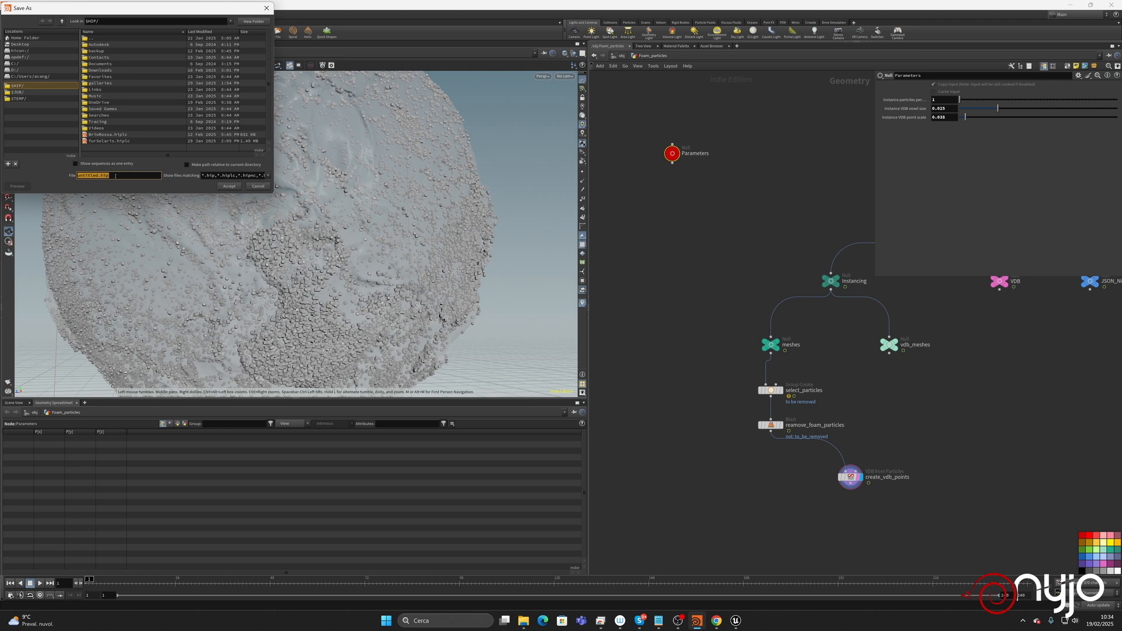
left_click(15, 70)
scroll(130, 131, "down", 5)
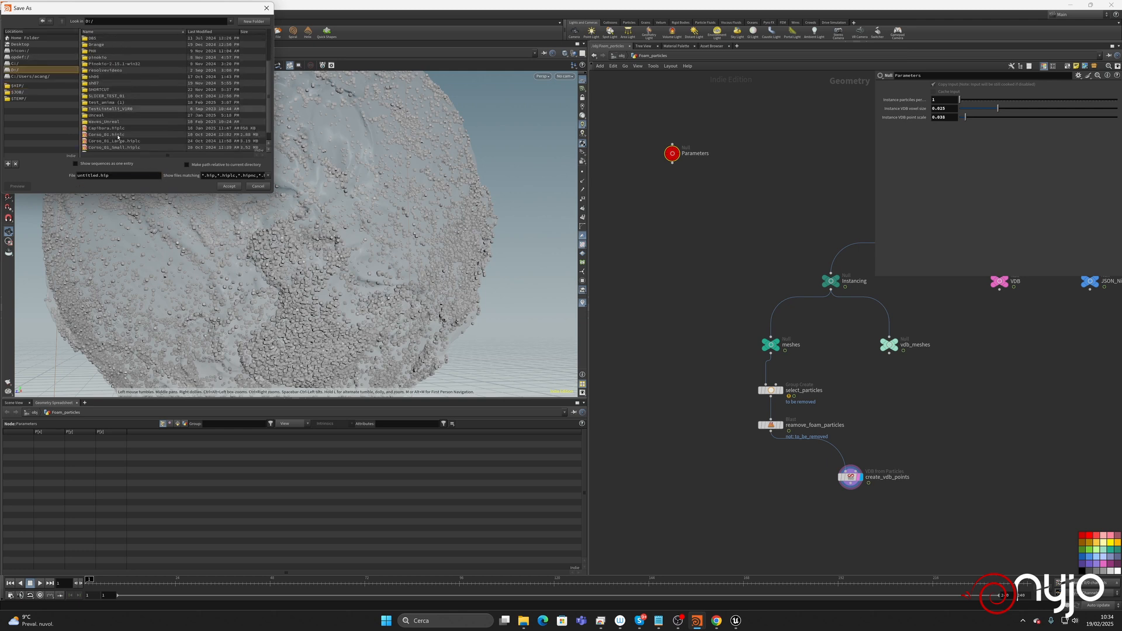
double_click(110, 133)
Replace the default file name with Foam_converter and save the scene.
left_click(136, 176)
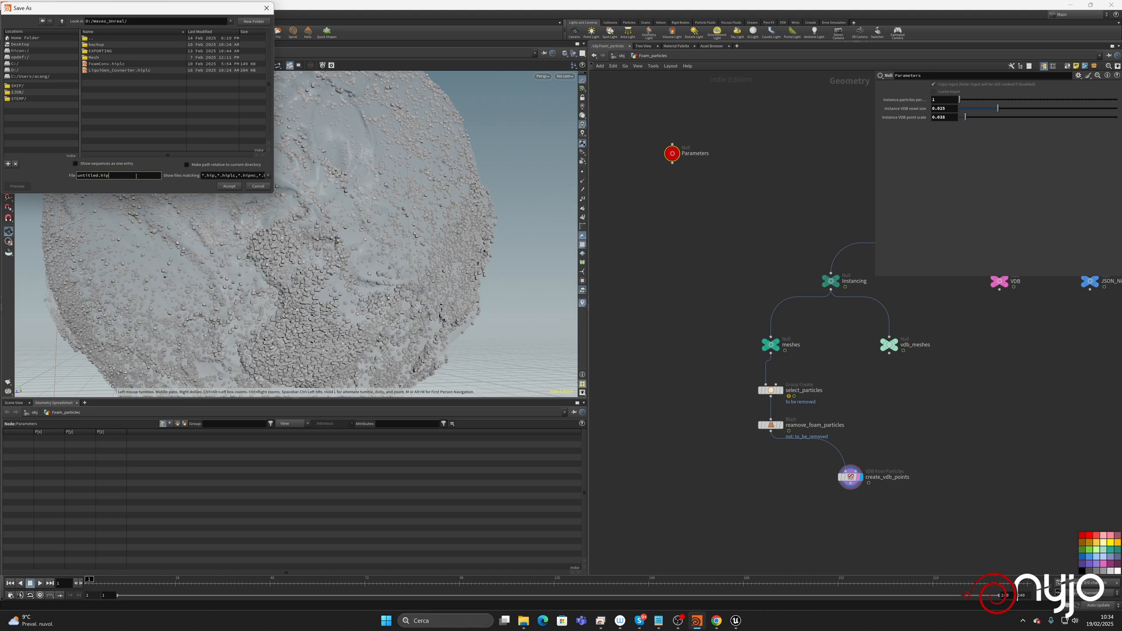
key("BackSpace")
key("BackSpace")
key("BackSpace")
key("BackSpace")
key("BackSpace")
key("BackSpace")
key("BackSpace")
key("BackSpace")
key("BackSpace")
key("BackSpace")
key("BackSpace")
type("_")
key("Return")
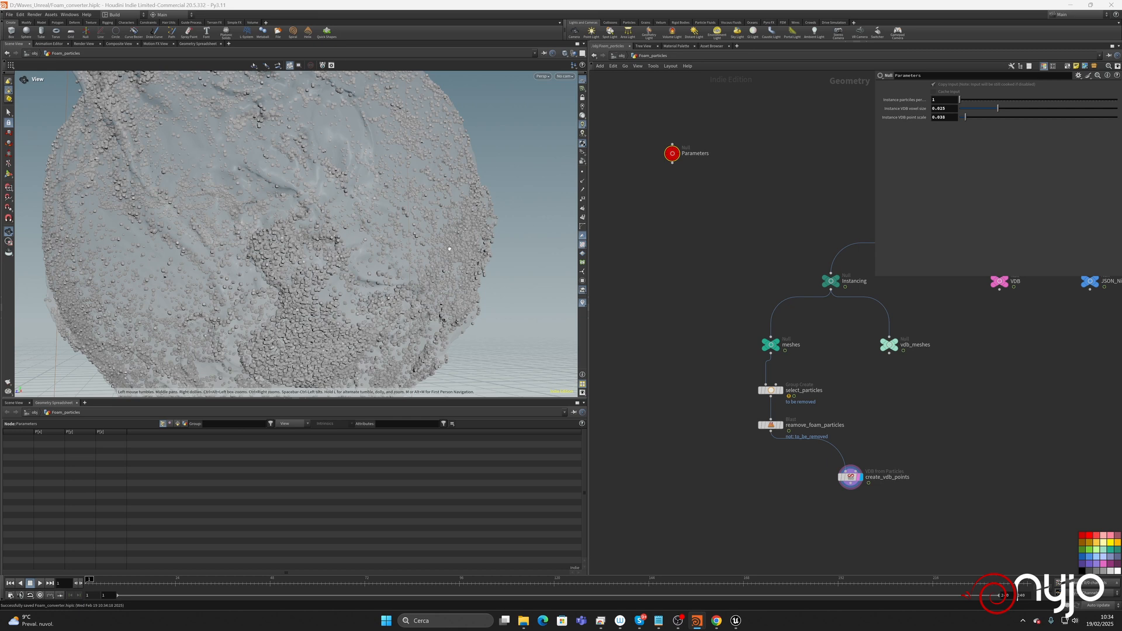
Add a Convert node below create_vdb_points, rename it to_poly, display it and inspect the resulting polygon meshes.
key("Tab")
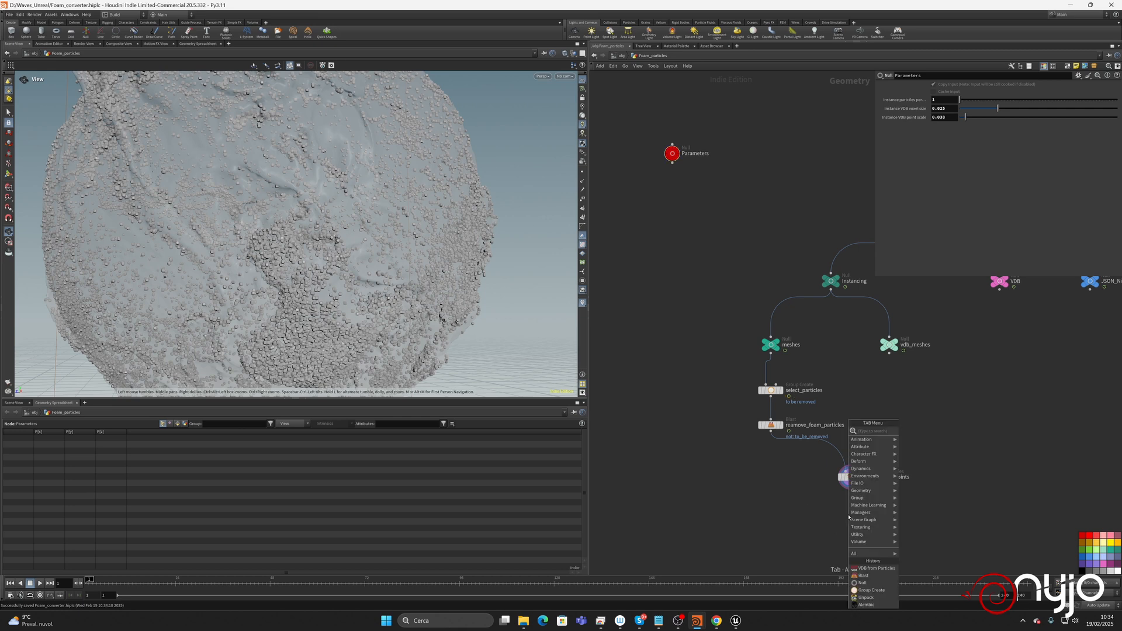
type("conv")
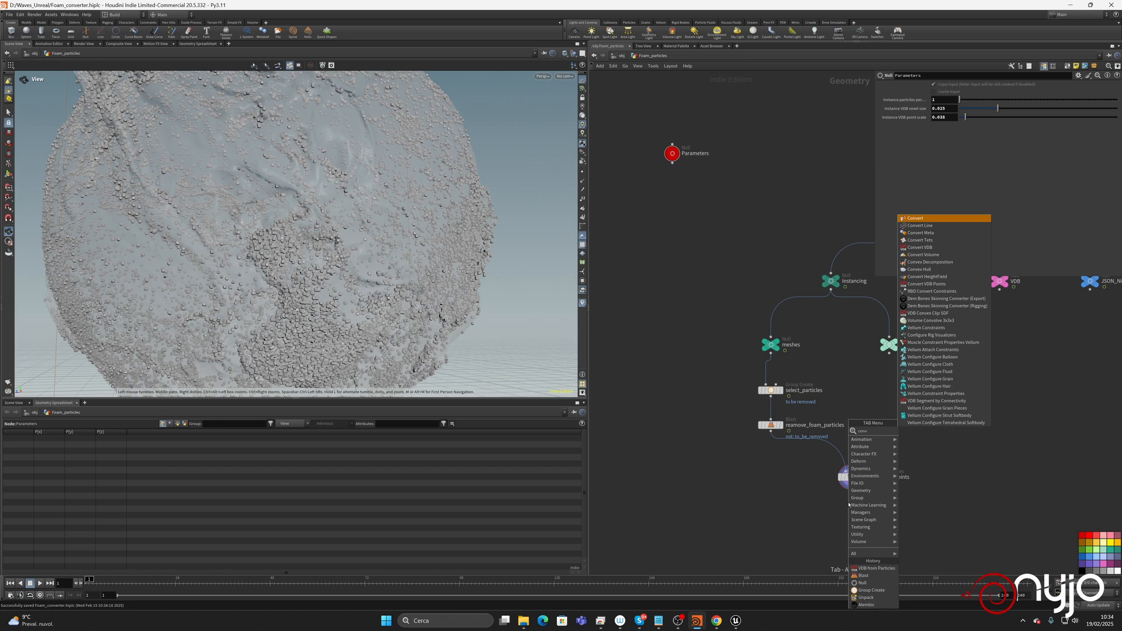
key("Return")
left_click(851, 502)
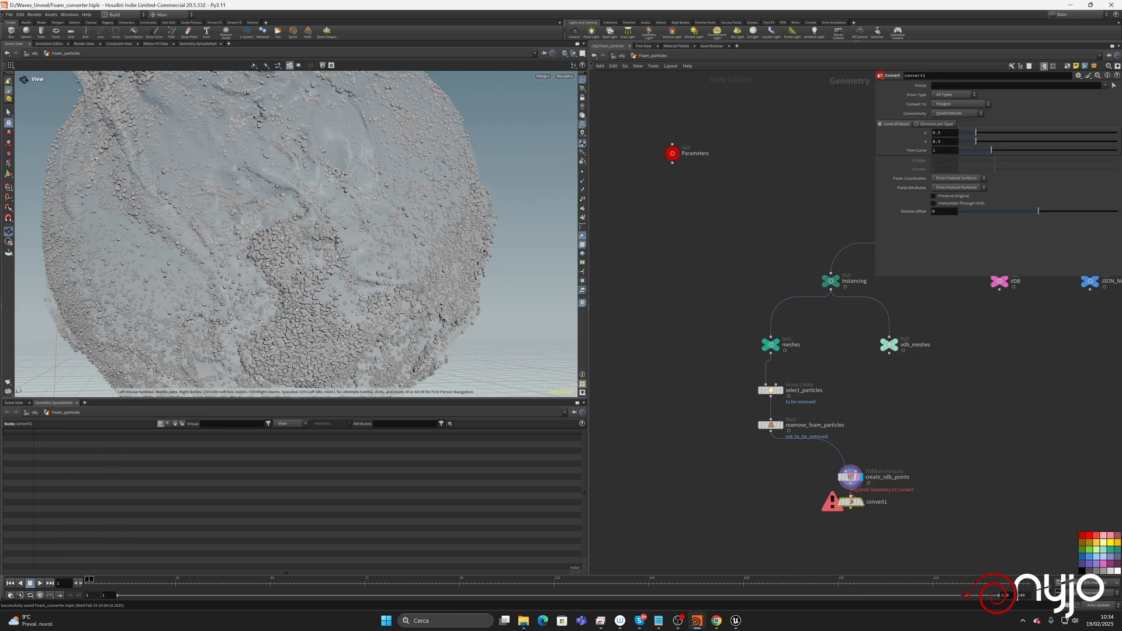
double_click(876, 502)
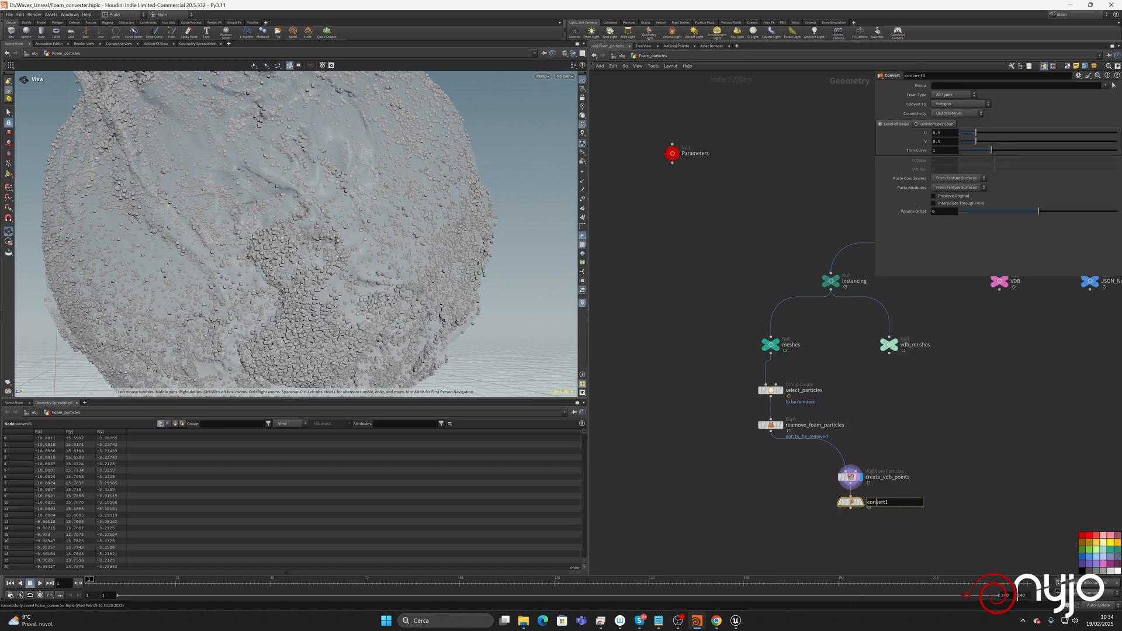
type("to_poly")
key("Return")
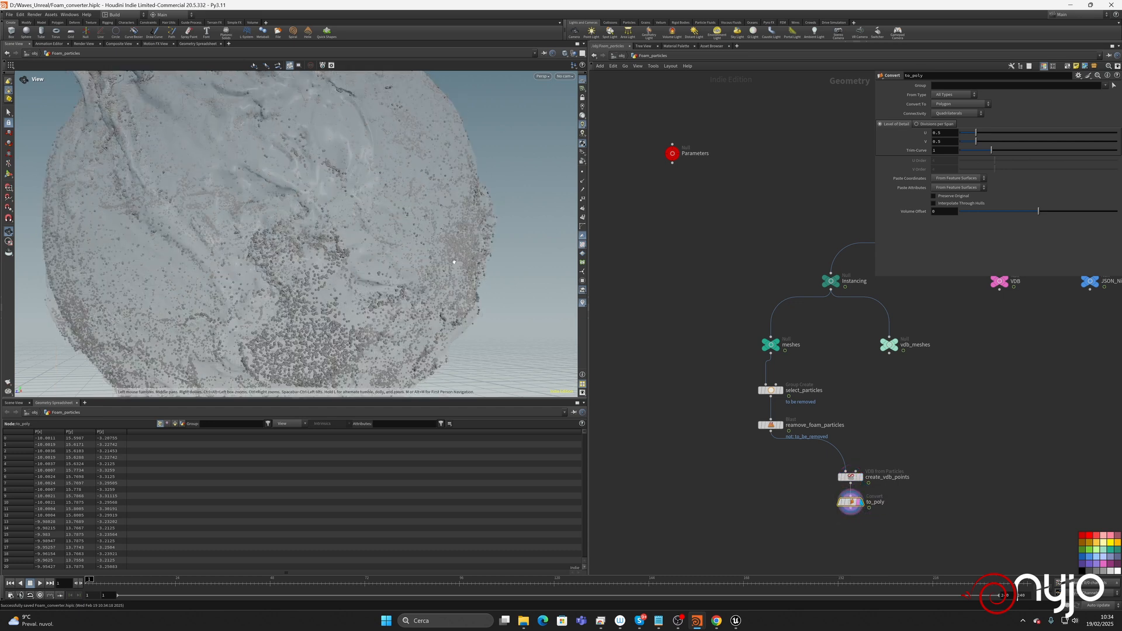
right_click_drag(369, 266, 505, 235)
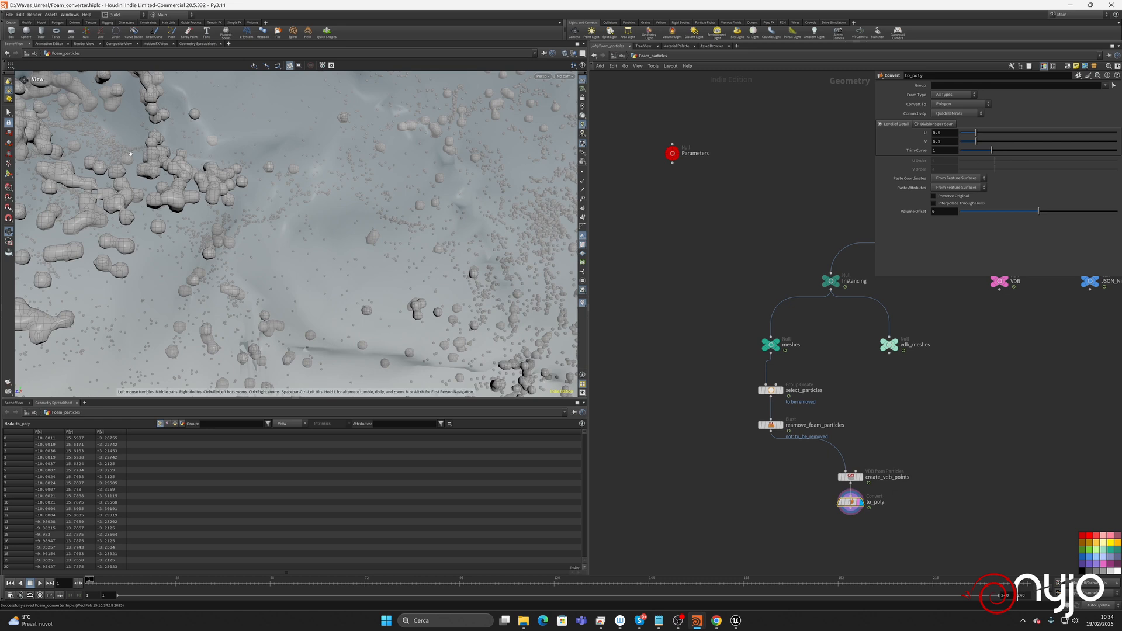
right_click_drag(403, 266, 230, 244)
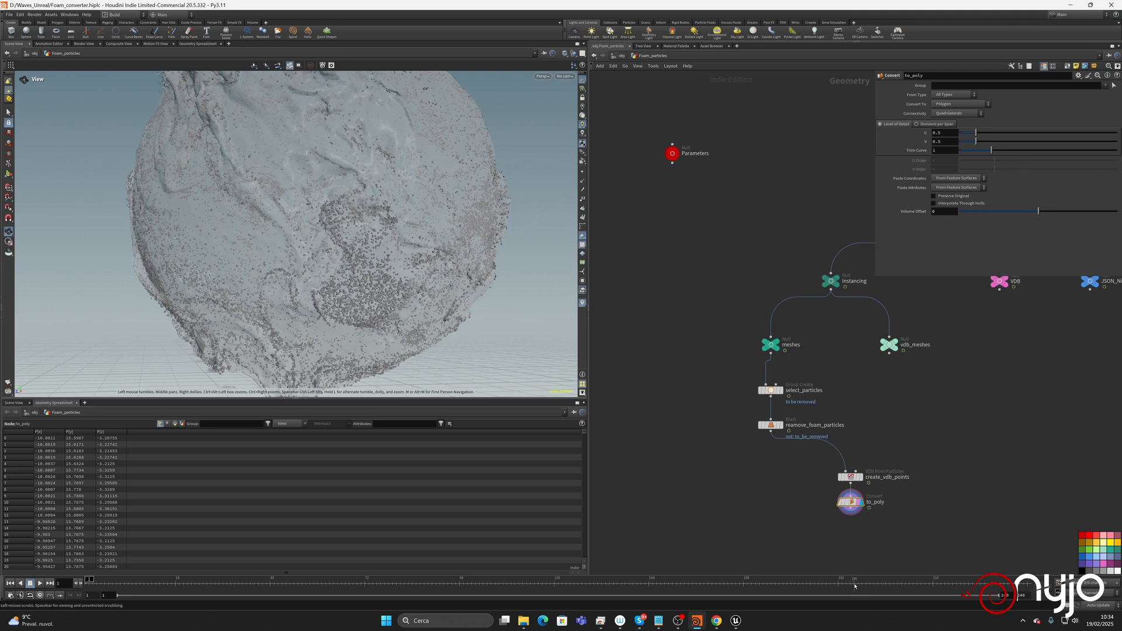
right_click_drag(369, 263, 535, 241)
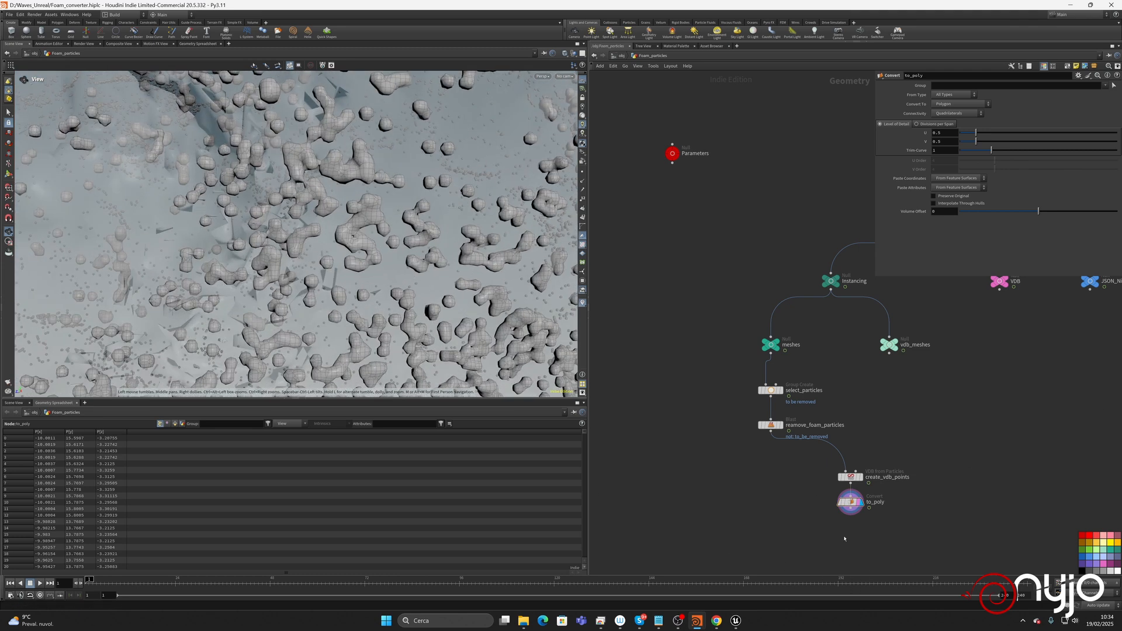
Add a PolyReduce node below to_poly, connect it and display its output.
key("Tab")
type("null")
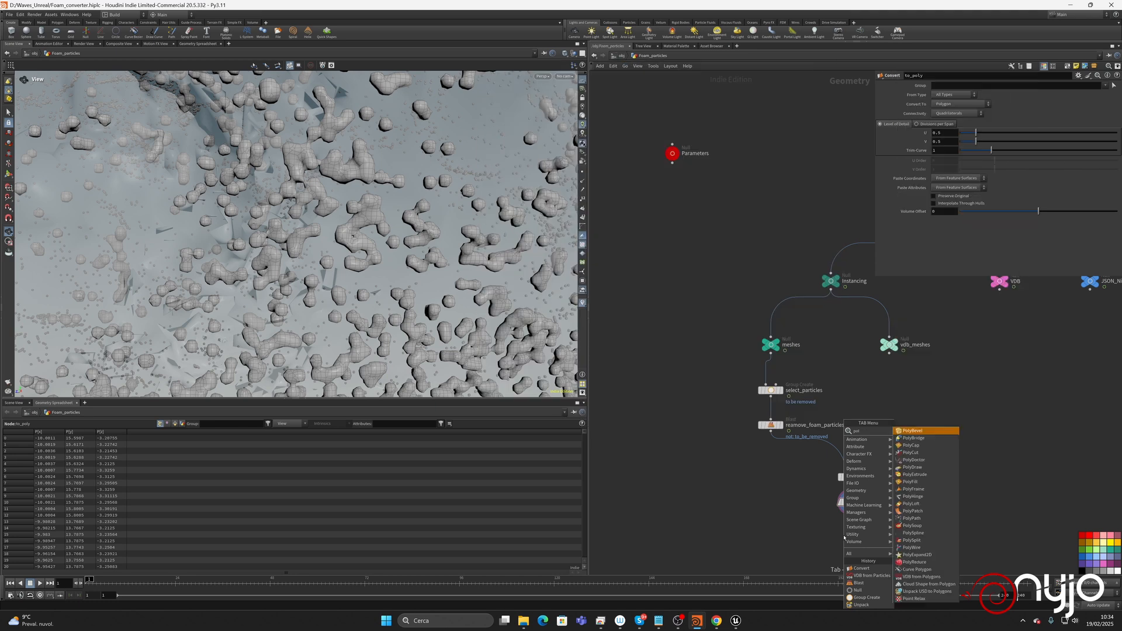
key("Return")
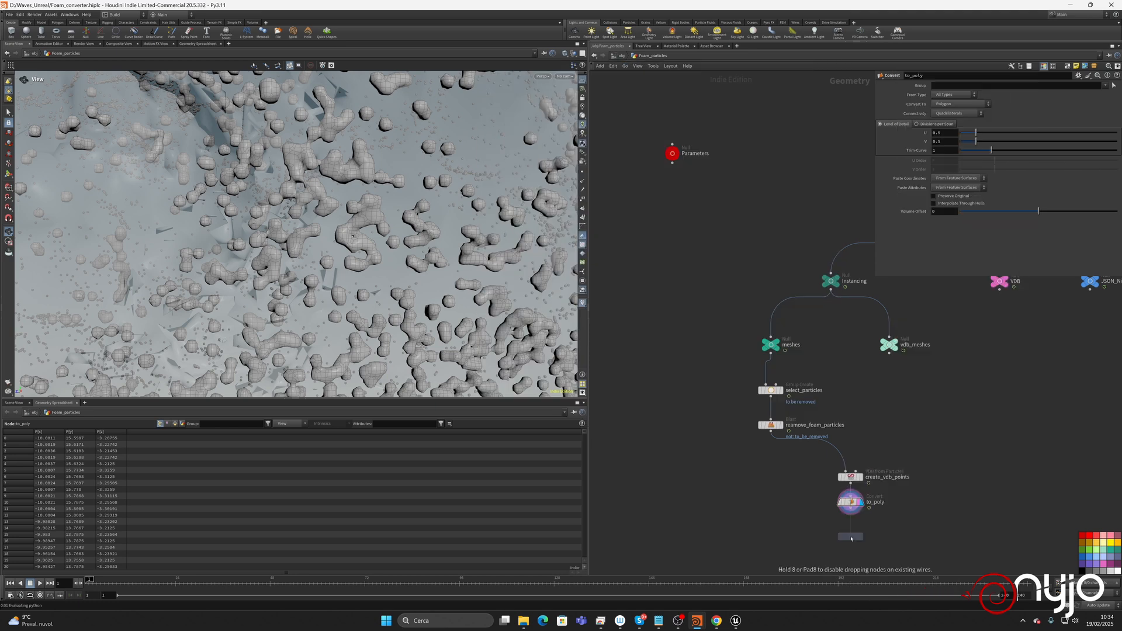
left_click(851, 538)
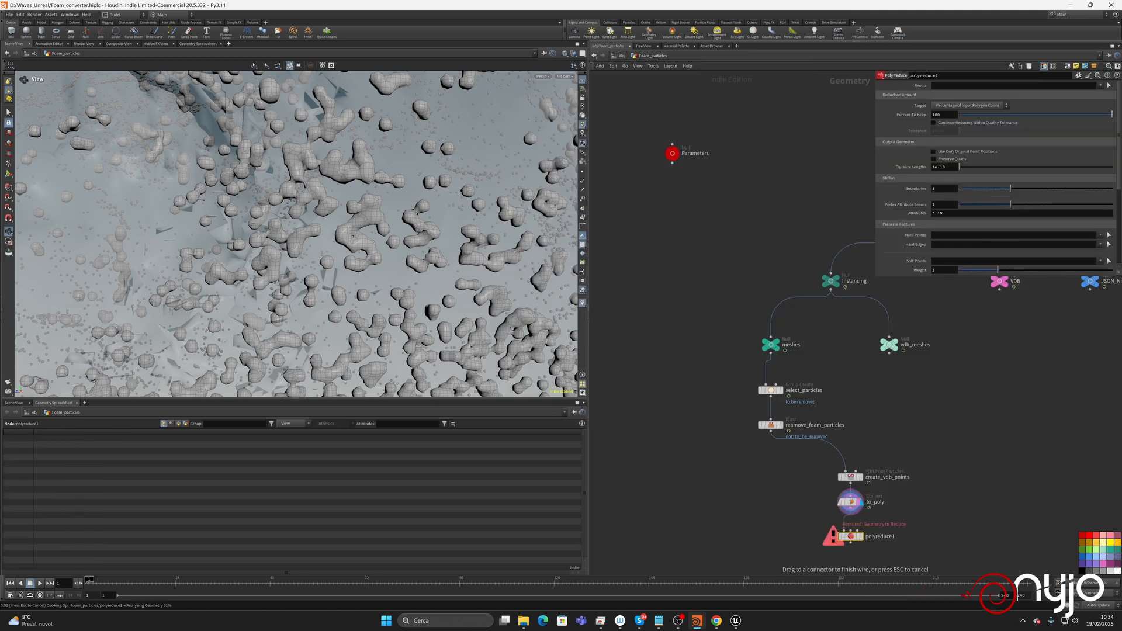
left_click(852, 535)
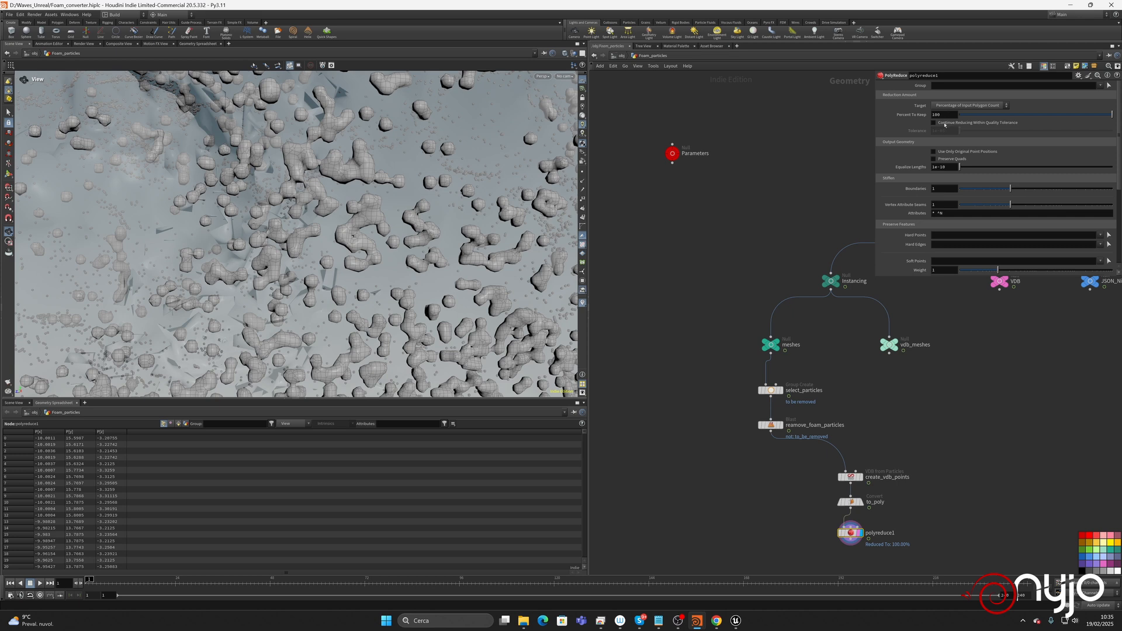
Insert a message label above Instance particles percentage in the Parameters null's interface, with the text "Instance VDB particles meshes params".
left_click(672, 153)
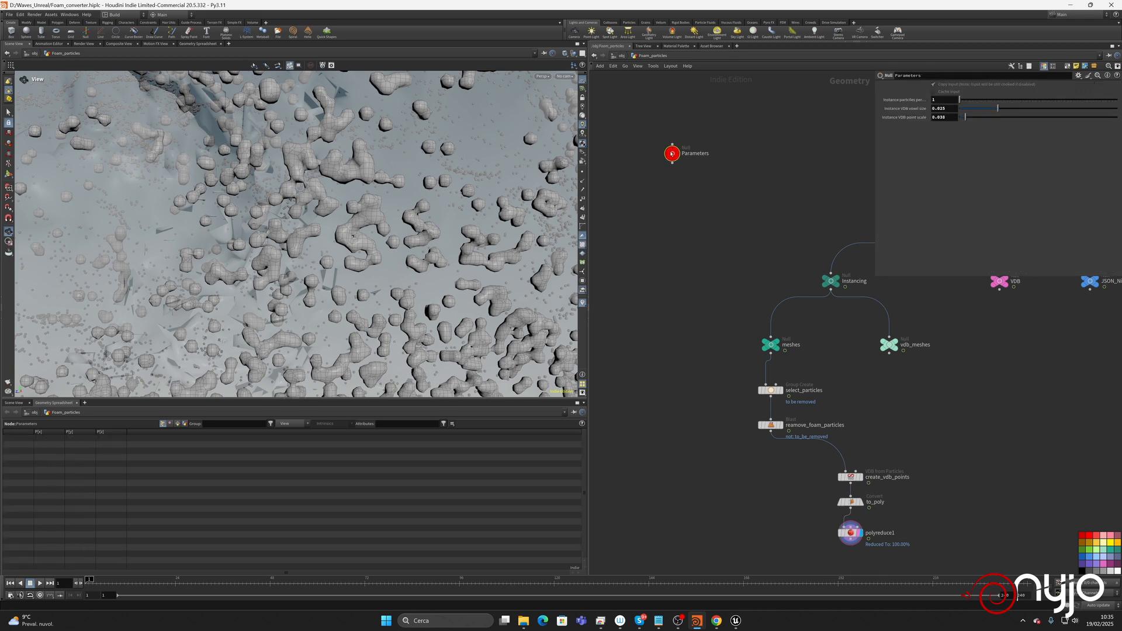
left_click(1078, 75)
left_click(1051, 86)
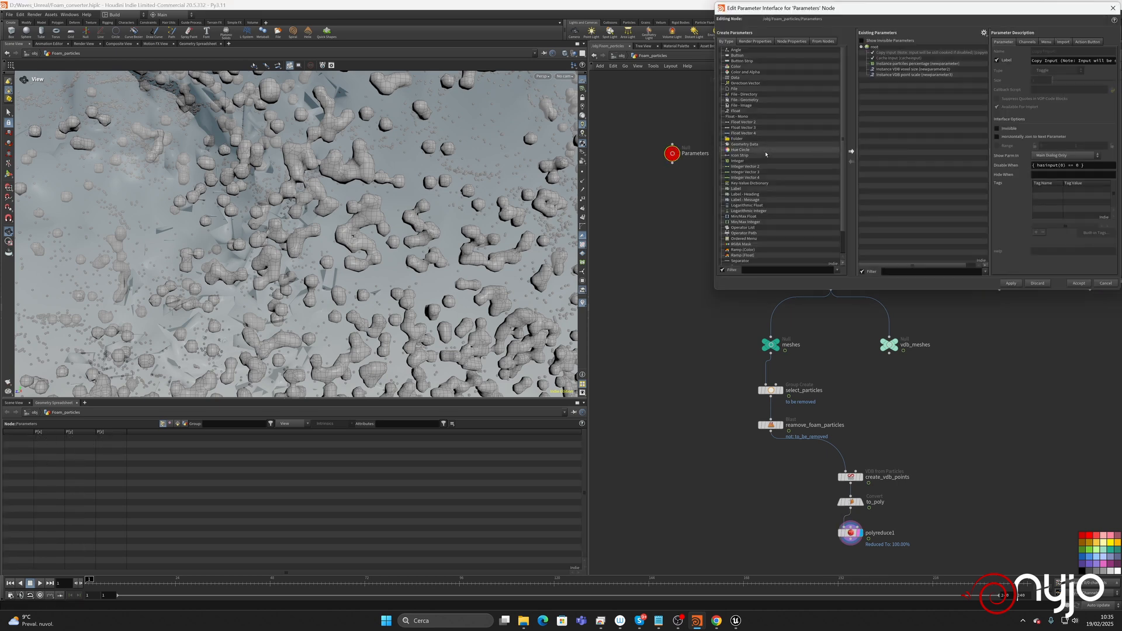
scroll(756, 218, "down", 1)
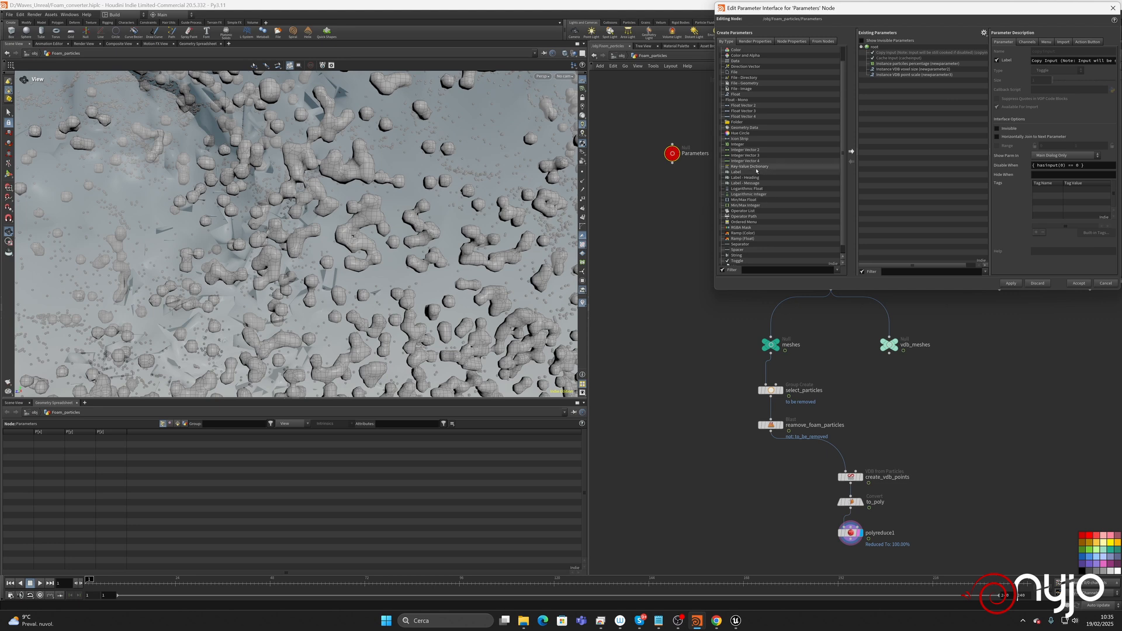
left_click_drag(745, 183, 895, 61)
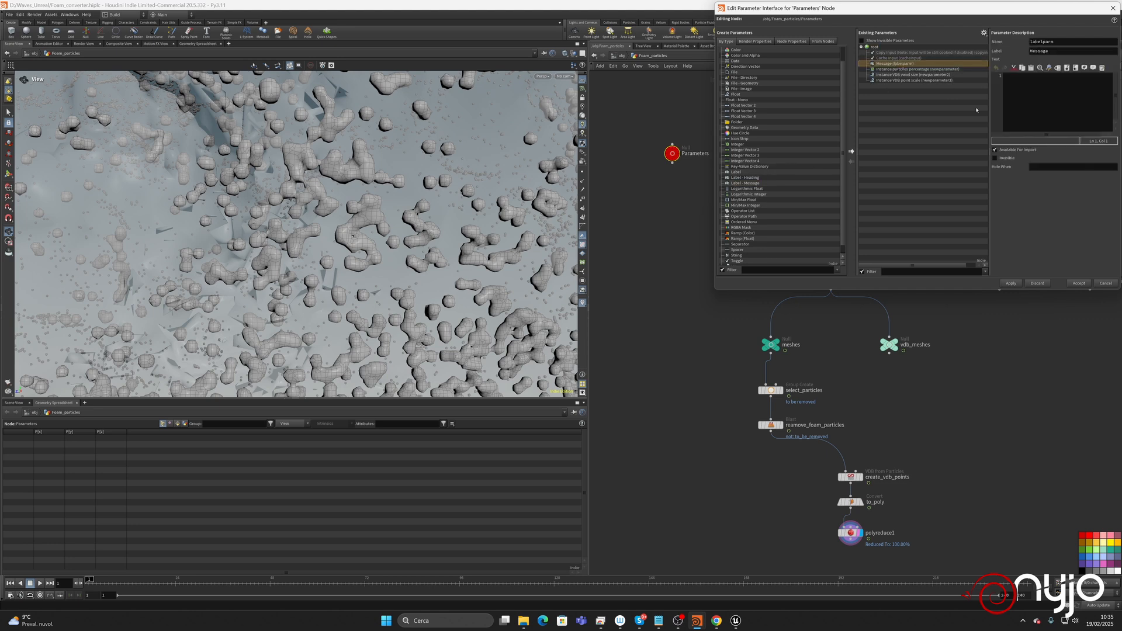
left_click(1035, 94)
type("Instance VDB particles meshes params")
left_click(923, 52)
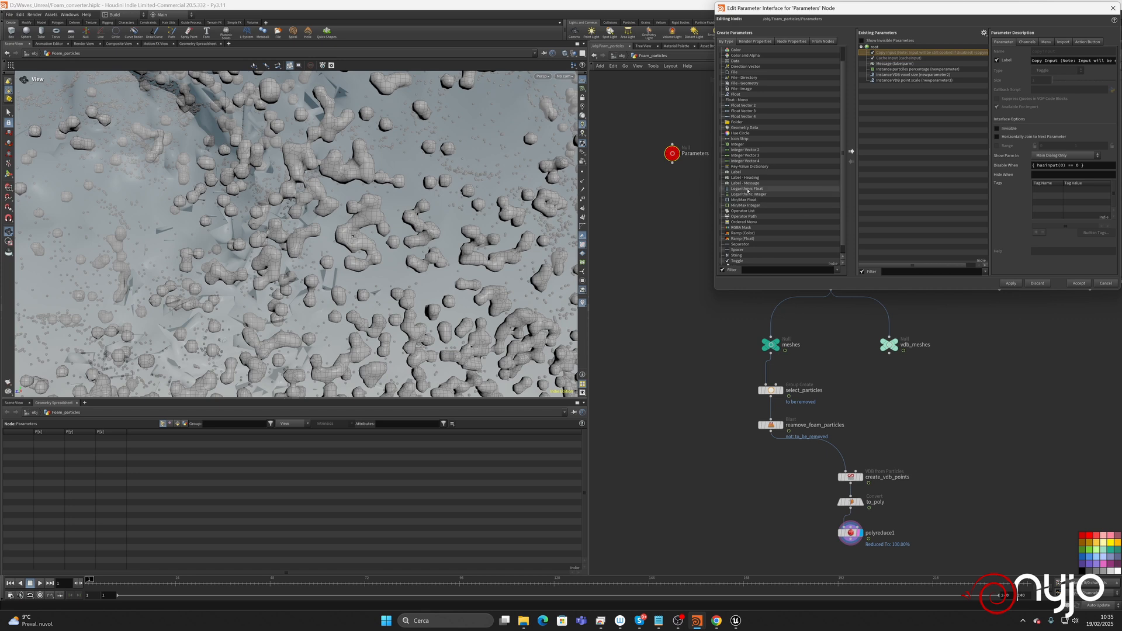
Add an integer parameter labelled "Poly reduce %" below Instance VDB point scale in the interface.
left_click_drag(737, 144, 898, 82)
double_click(1049, 60)
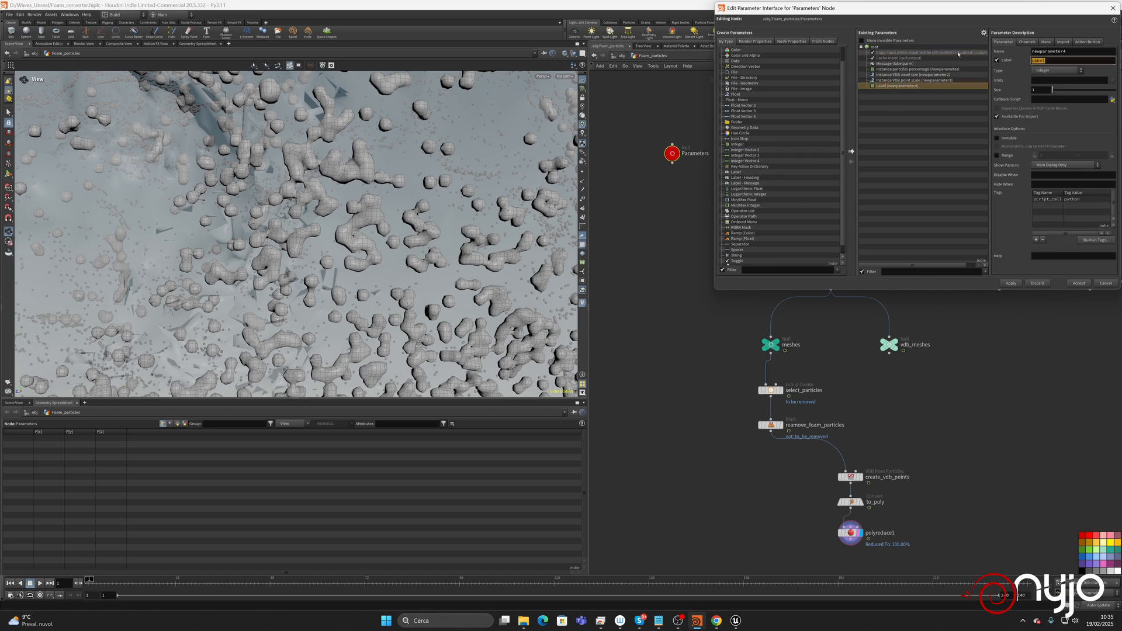
type("P")
key("BackSpace")
Enable the range on Poly reduce %, set its maximum to 100 and accept the interface changes.
left_click(997, 155)
left_click(1050, 154)
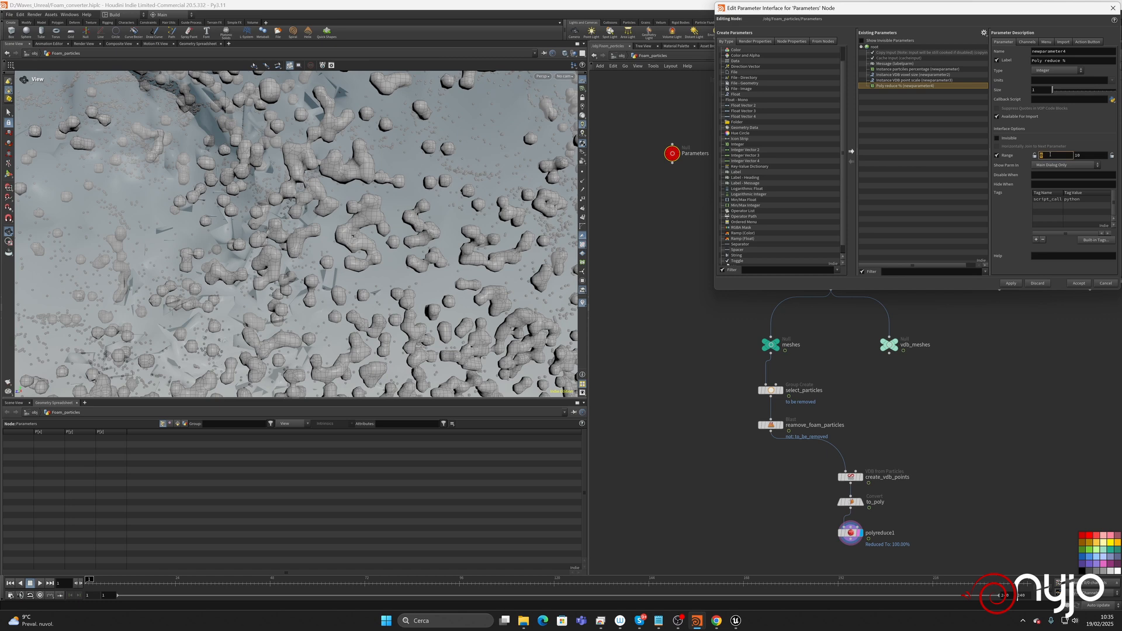
left_click(1089, 156)
type("0")
left_click(1079, 283)
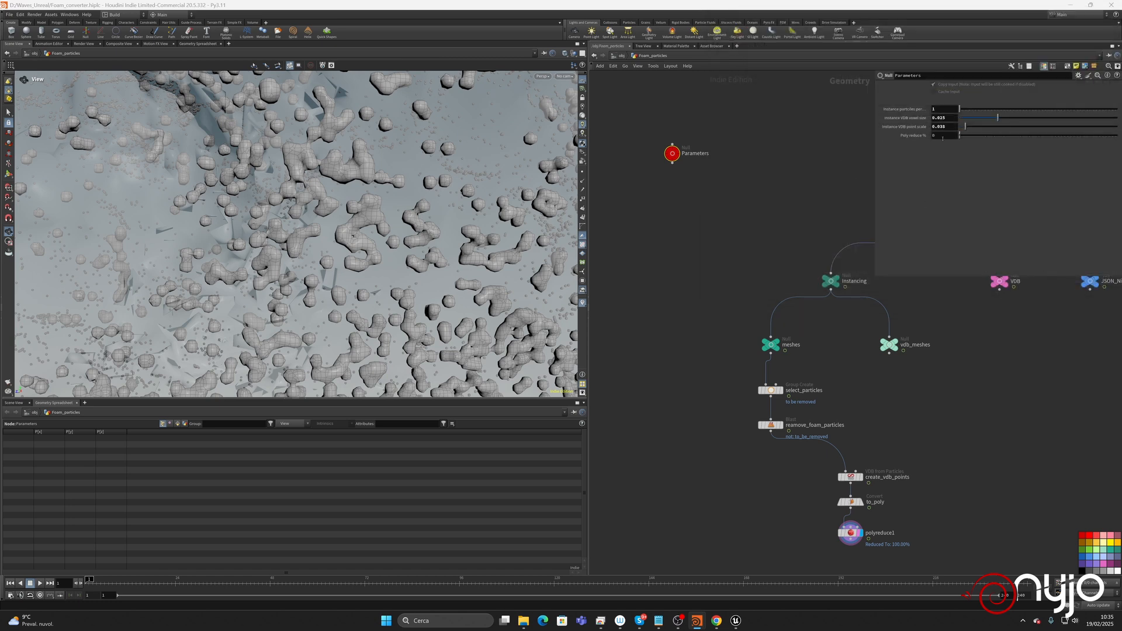
Set Poly reduce % to 50 and enter "Instance VDB Particles params" as the message label's text in the Parameters null's interface.
left_click(944, 136)
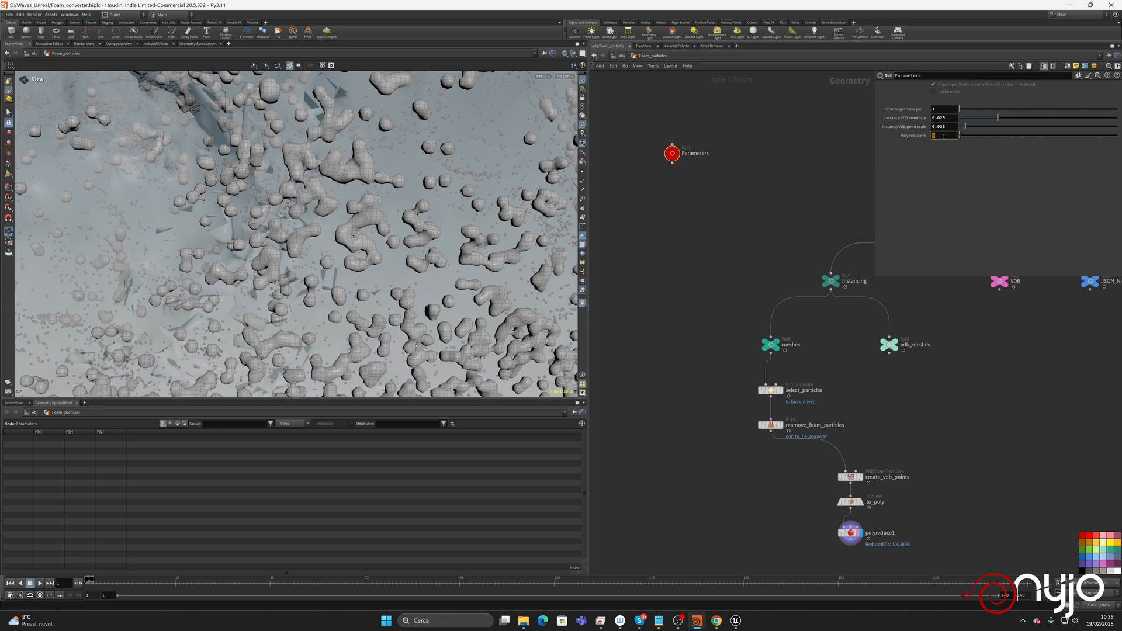
key("Return")
left_click(1078, 75)
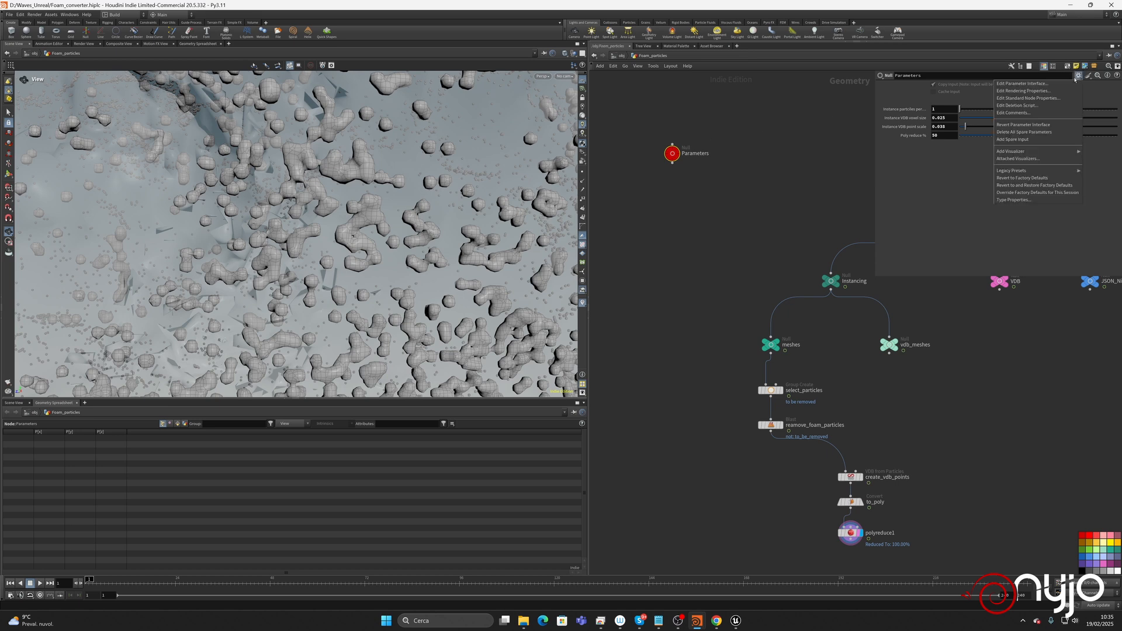
left_click(1037, 83)
left_click(903, 63)
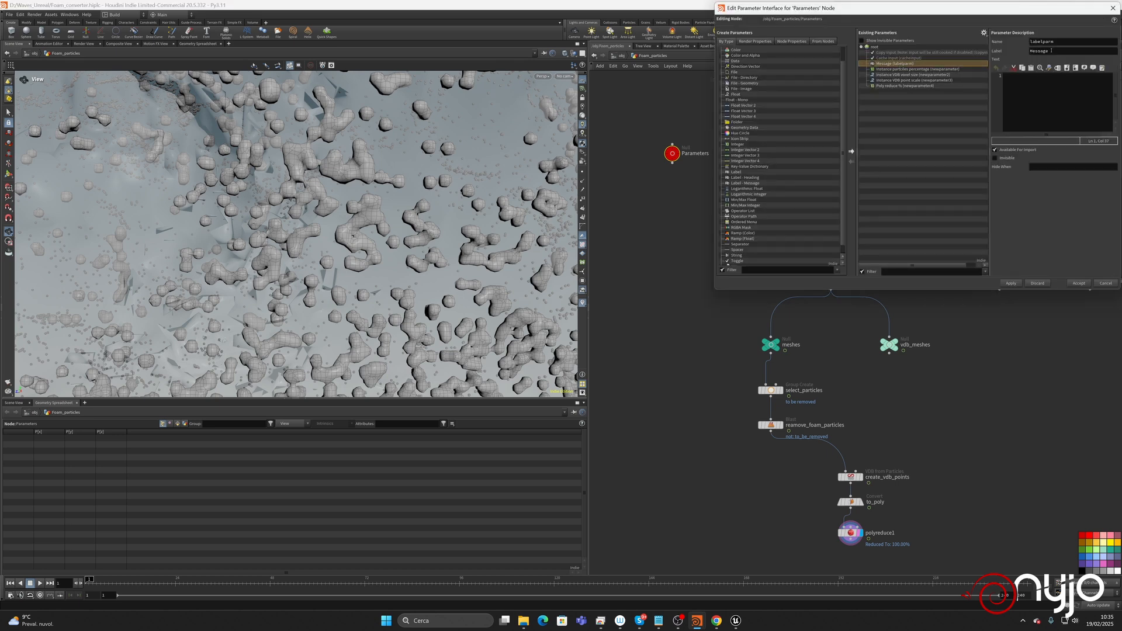
left_click(1045, 85)
type("Instance VDB Particles params")
key("Return")
left_click(1077, 282)
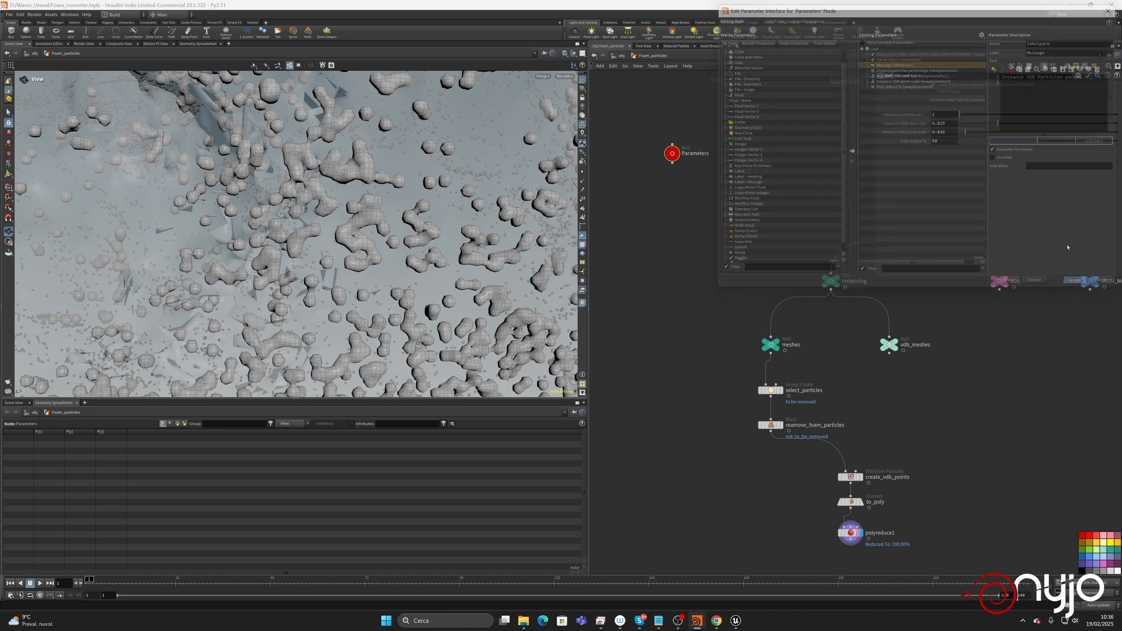
Link the PolyReduce node's Percent To Keep to the Parameters null's Poly reduce % with a relative reference.
right_click(942, 142)
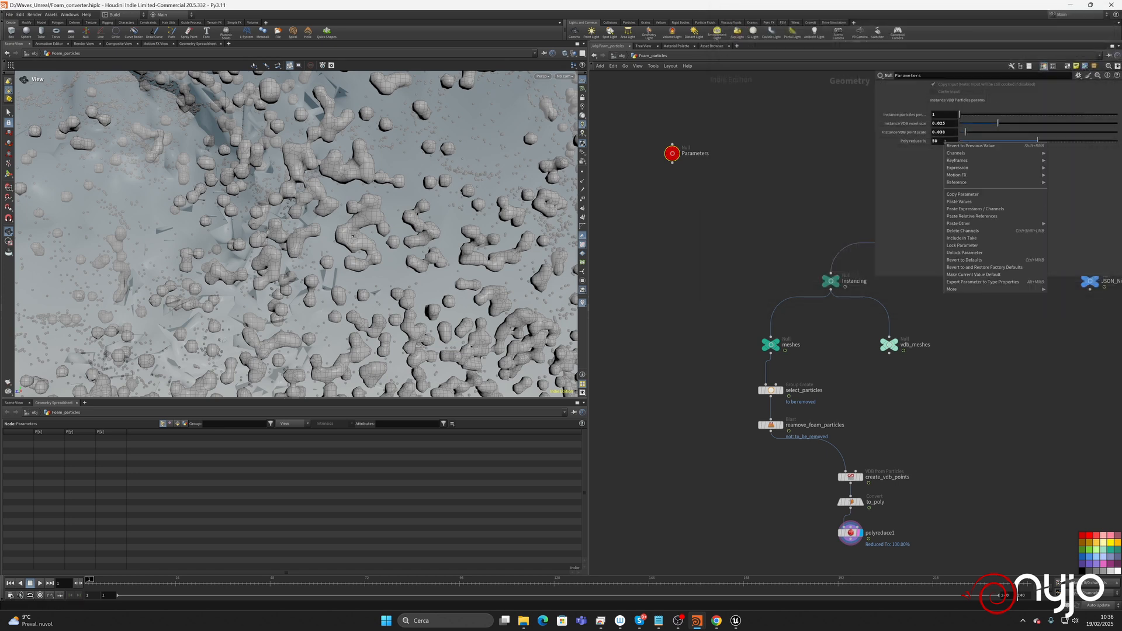
left_click(970, 196)
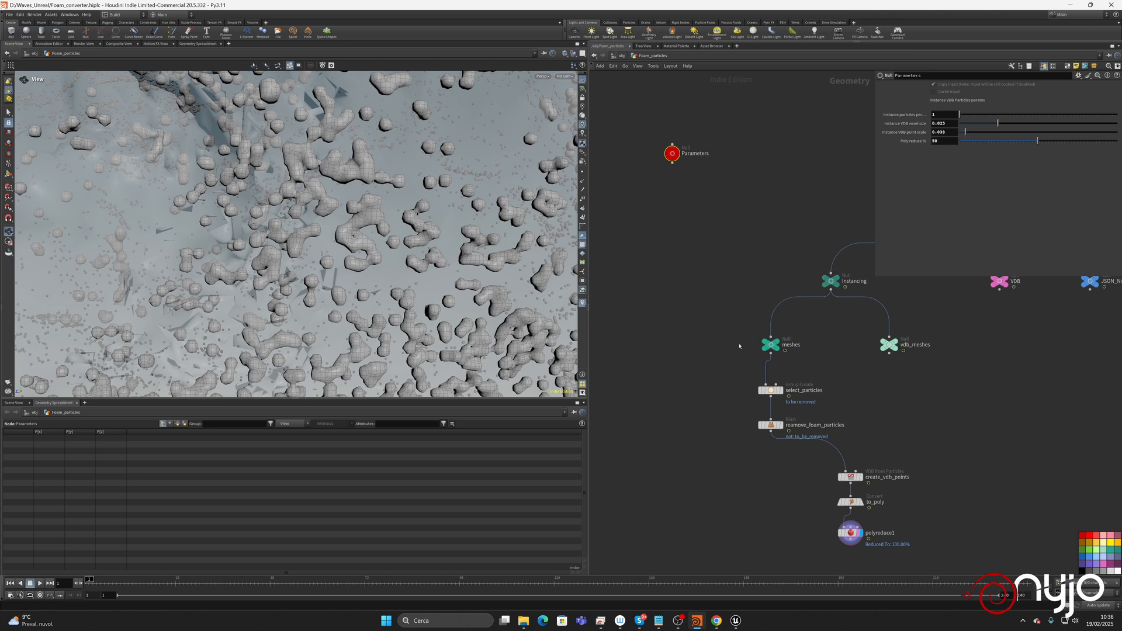
left_click(854, 532)
right_click(946, 115)
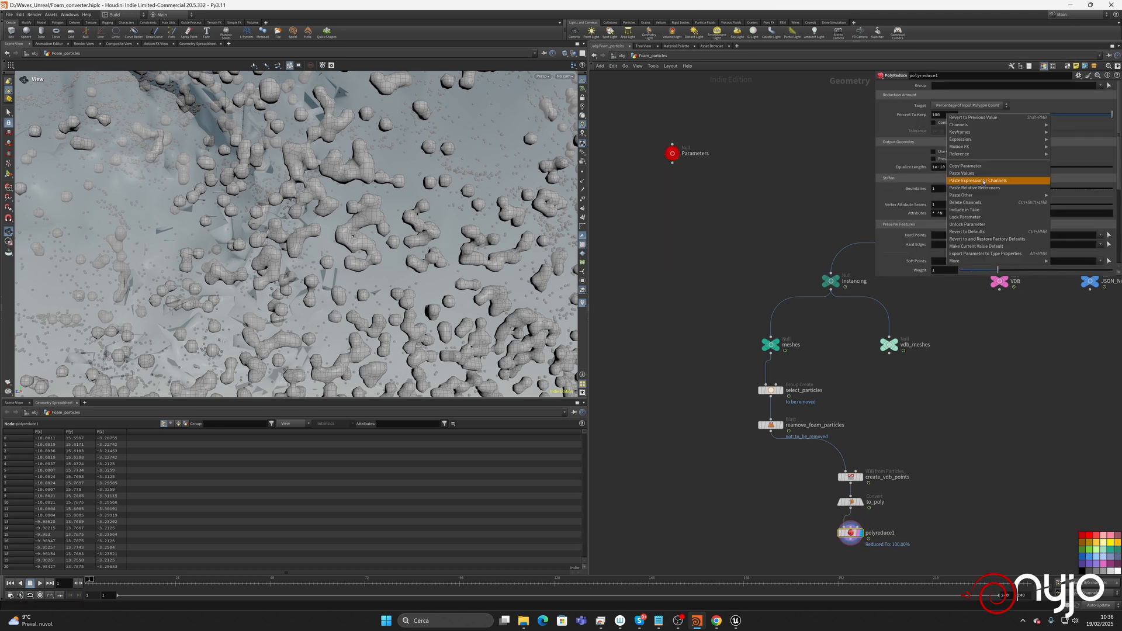
left_click(949, 187)
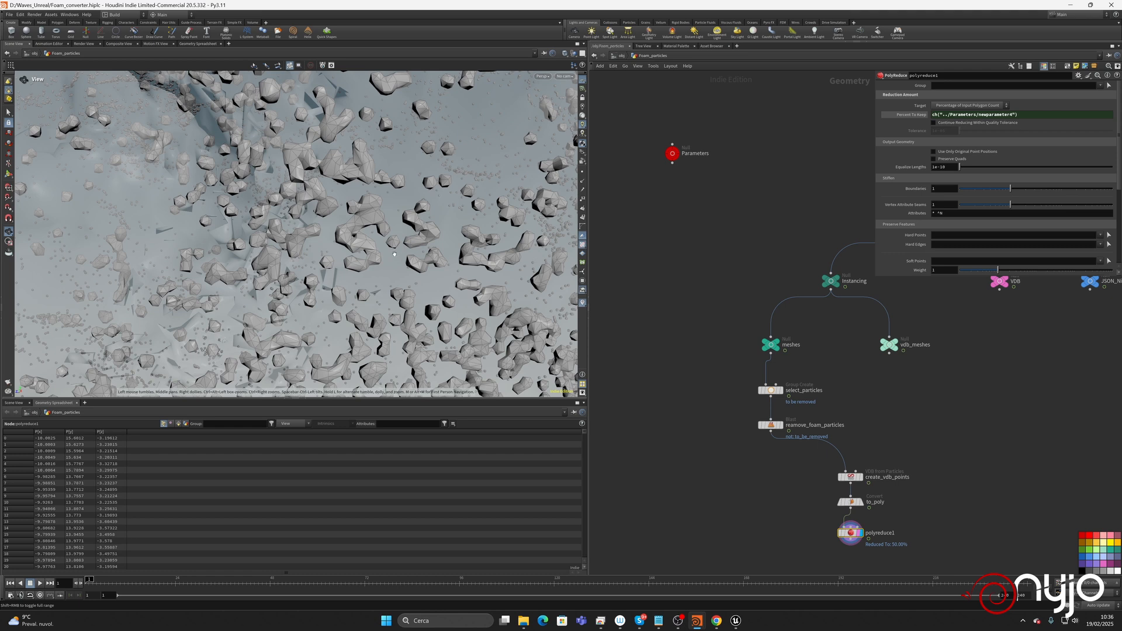
scroll(395, 255, "down", 10)
left_click_drag(398, 224, 318, 252)
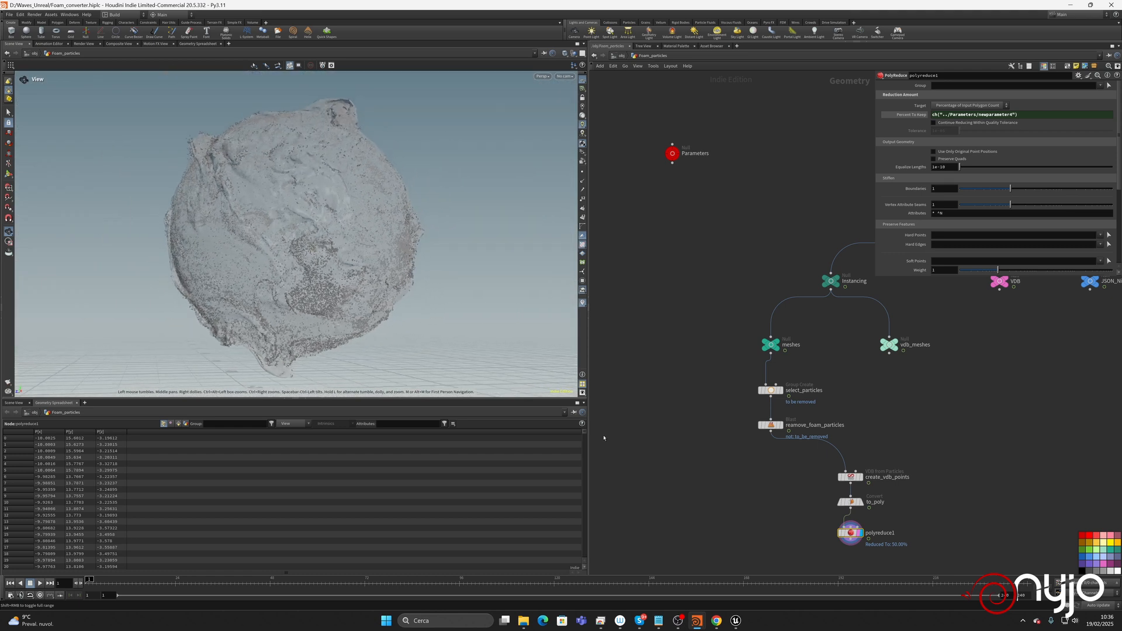
Rename the PolyReduce node optimize_polys and align it closely below to_poly.
double_click(884, 533)
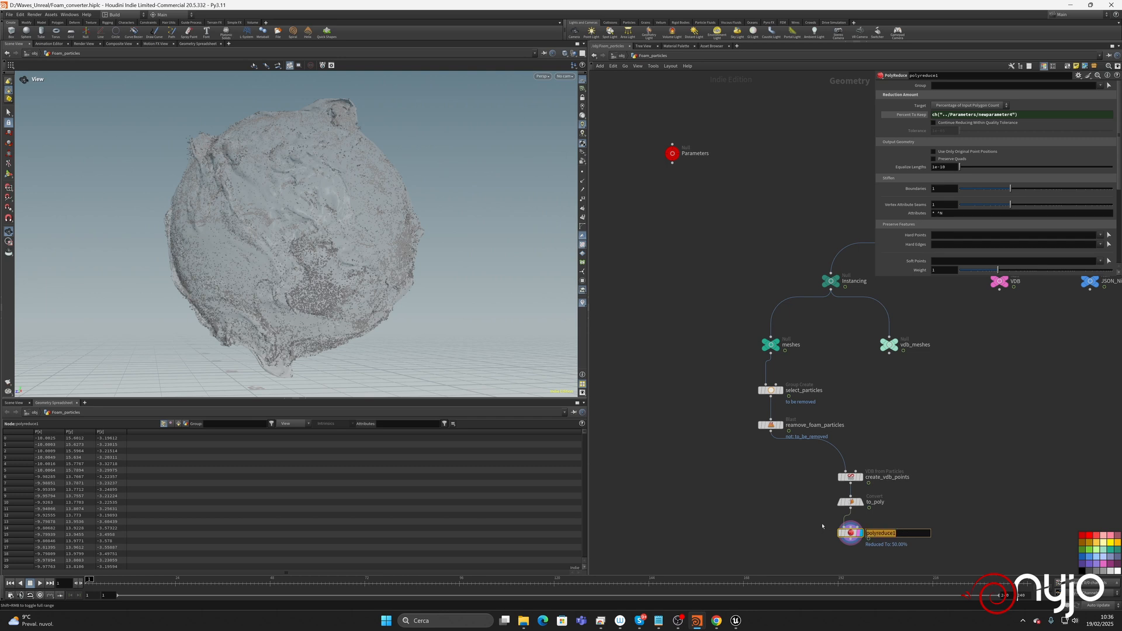
type("optimize_polys")
key("Return")
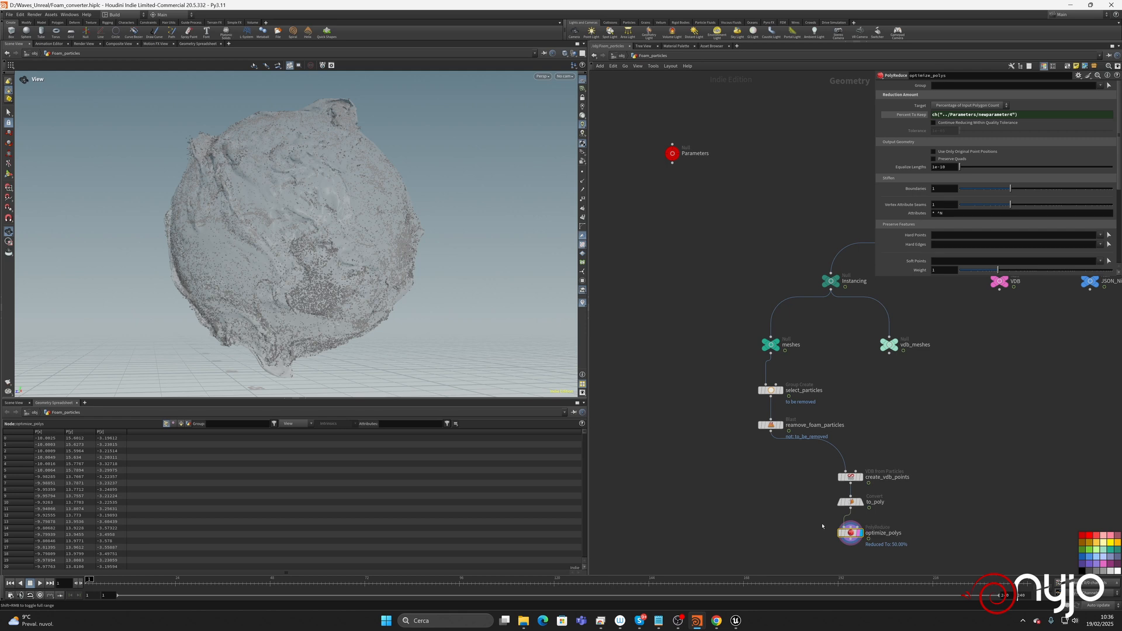
middle_click_drag(936, 498, 925, 432)
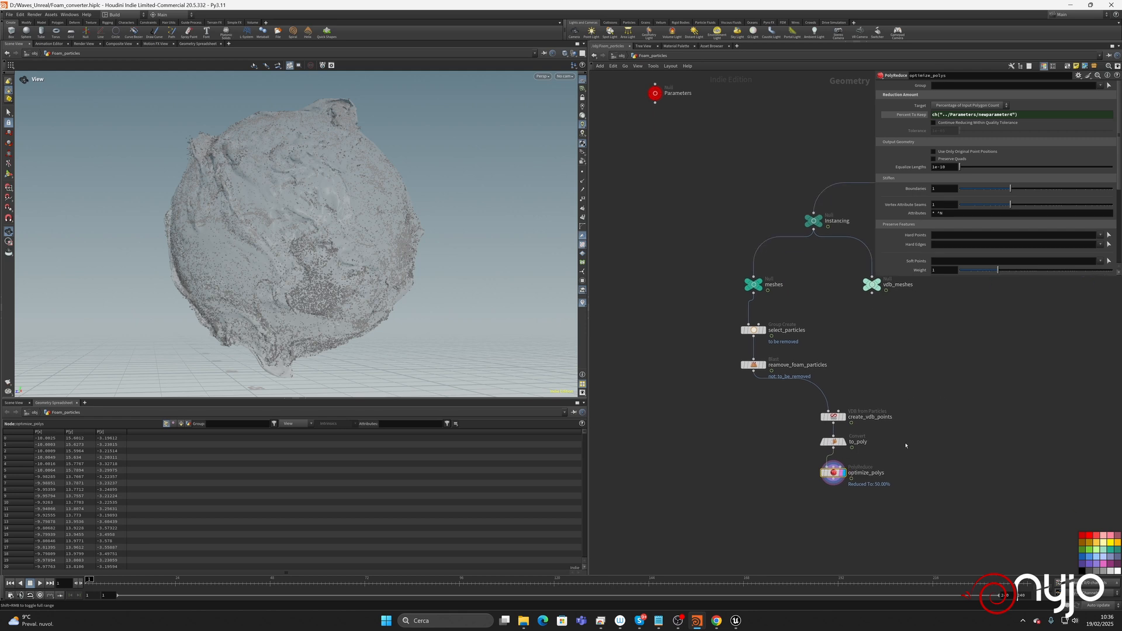
left_click_drag(840, 466, 839, 463)
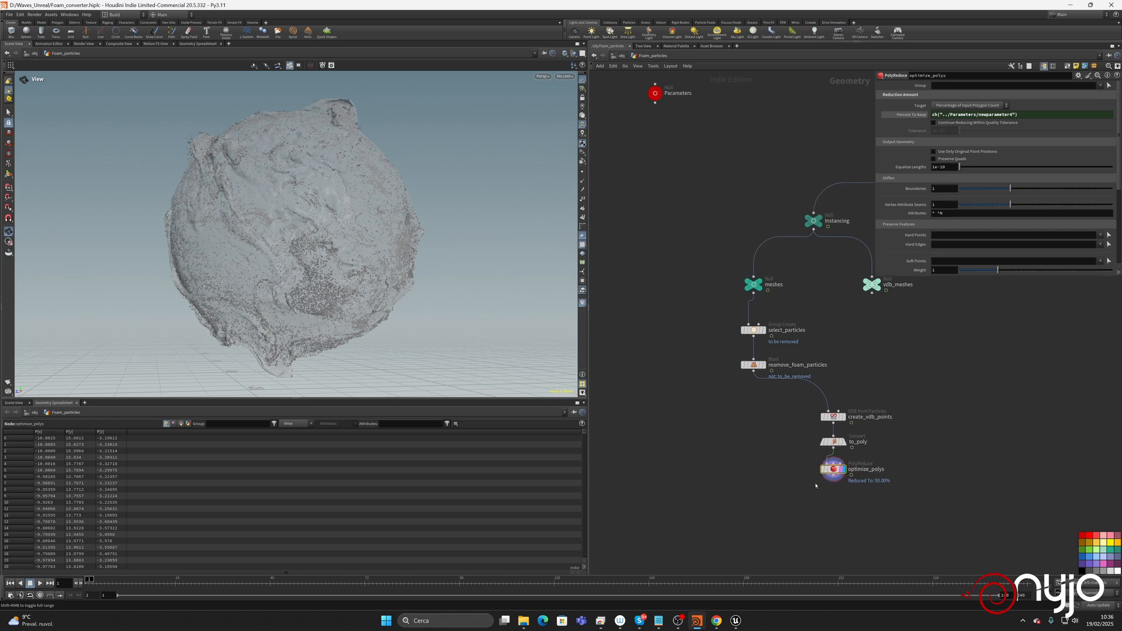
Add a ROP Alembic Output node below optimize_polys, connect it and rename it save_vdb_particles.
key("Tab")
type("rop")
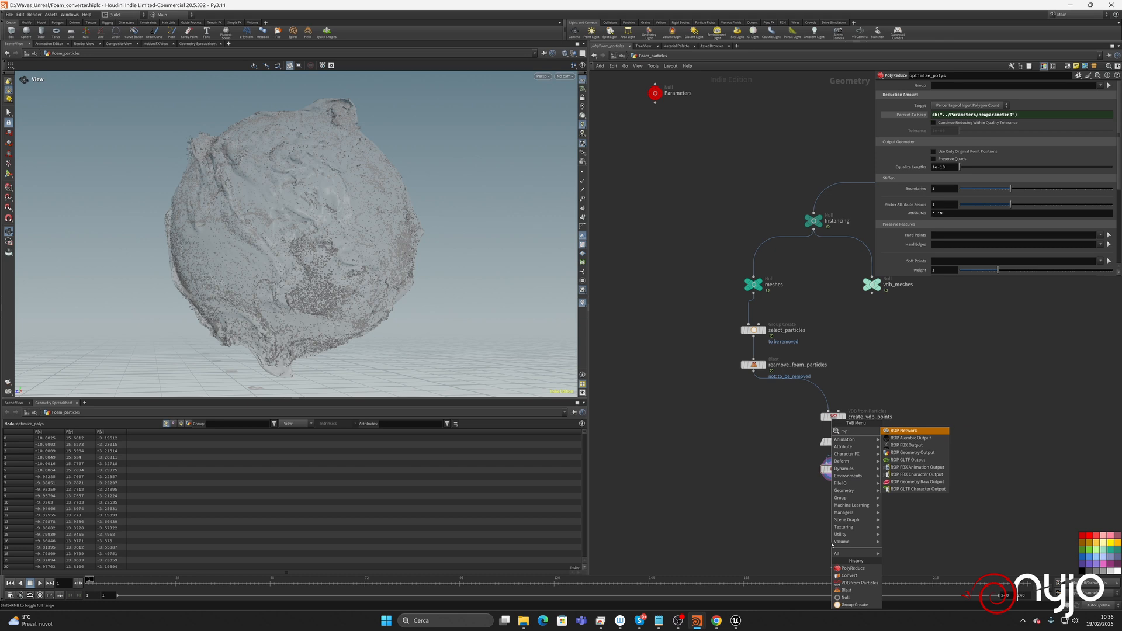
key("Down")
key("Return")
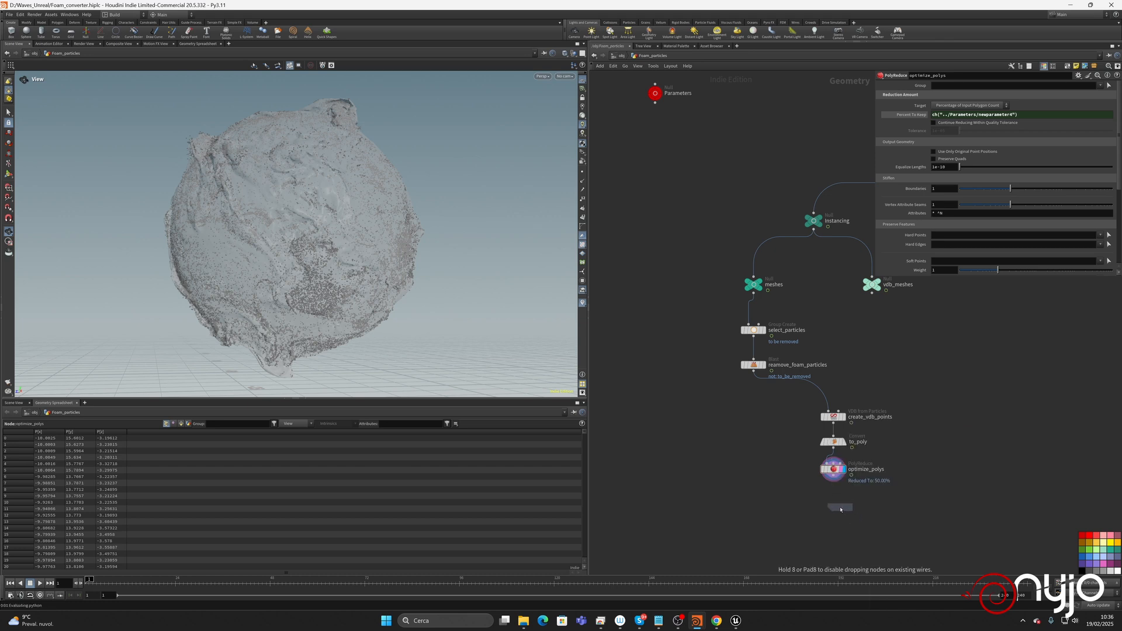
left_click(833, 502)
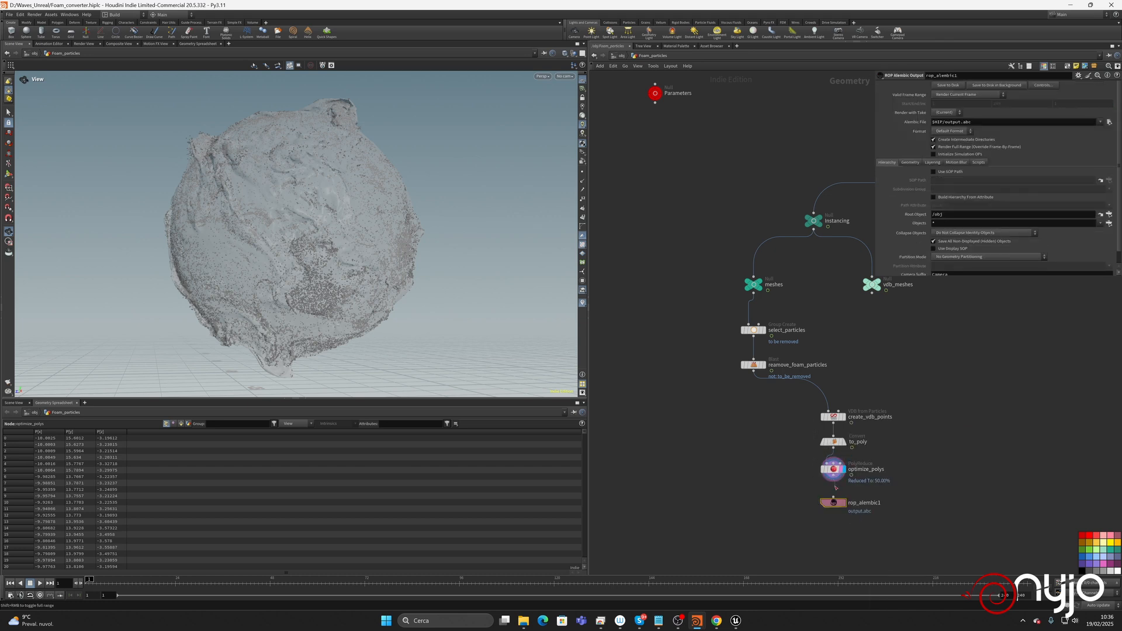
double_click(890, 503)
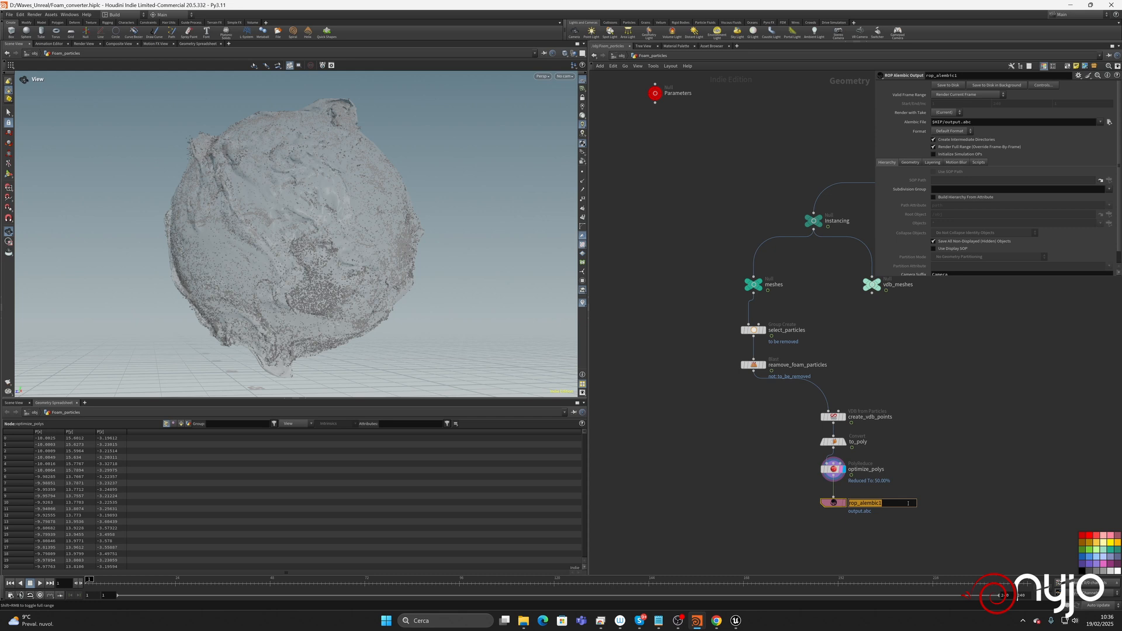
type("save_vdb_particles")
key("Return")
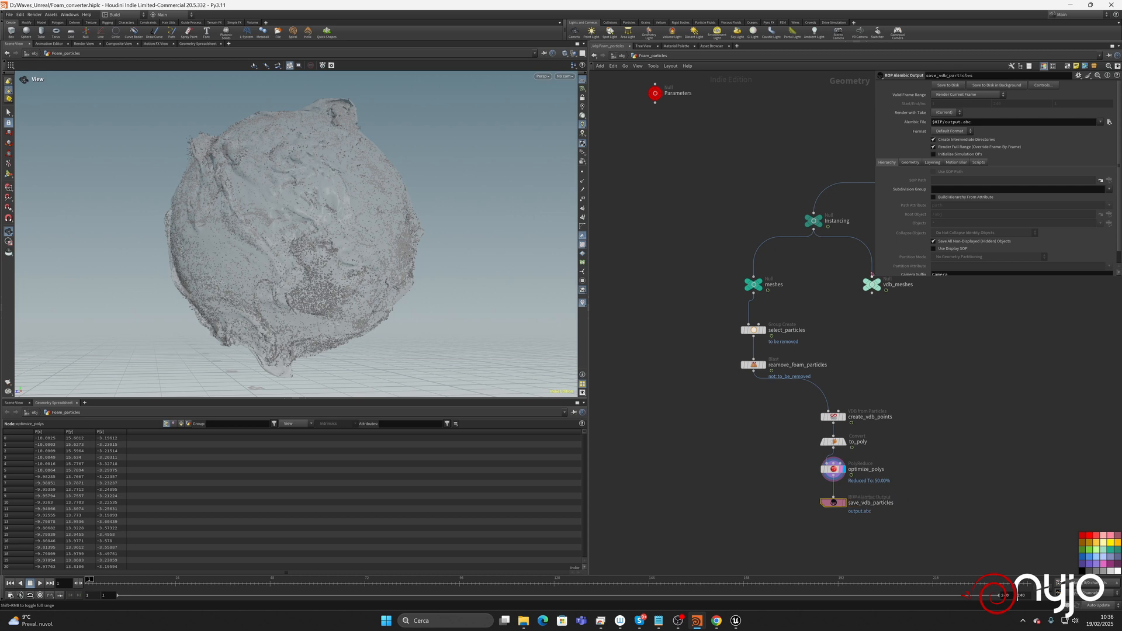
Set save_vdb_particles' Alembic file to $HIP/Foam_VDB_Instance_Particles.abc.
left_click(961, 122)
key("BackSpace")
key("BackSpace")
key("BackSpace")
key("BackSpace")
key("BackSpace")
key("BackSpace")
type("Foa")
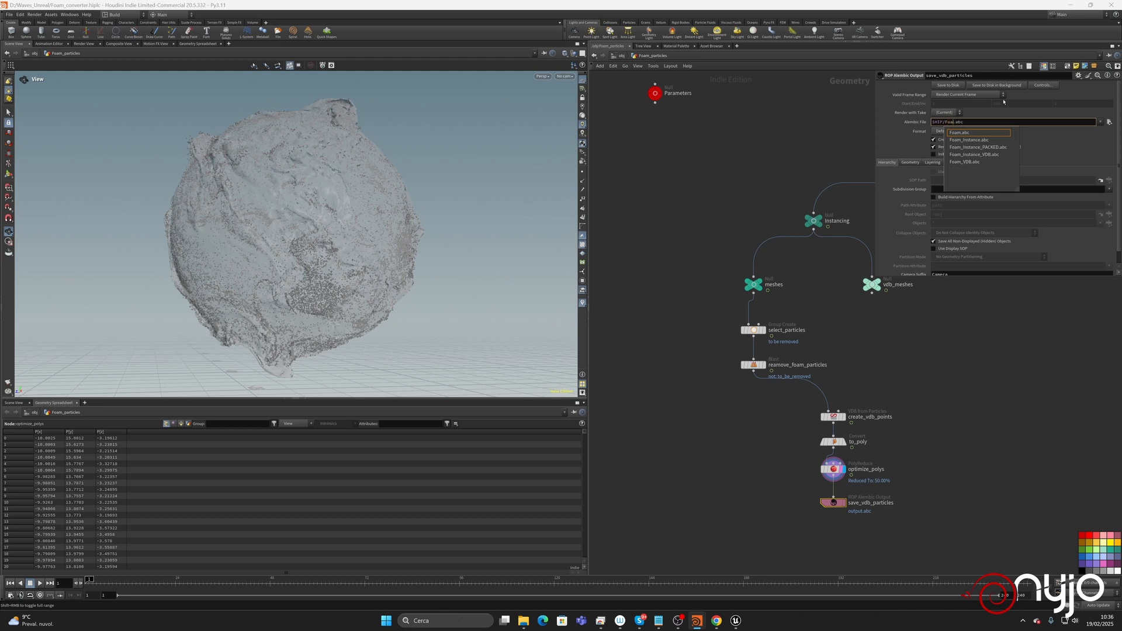
type("m_VDB")
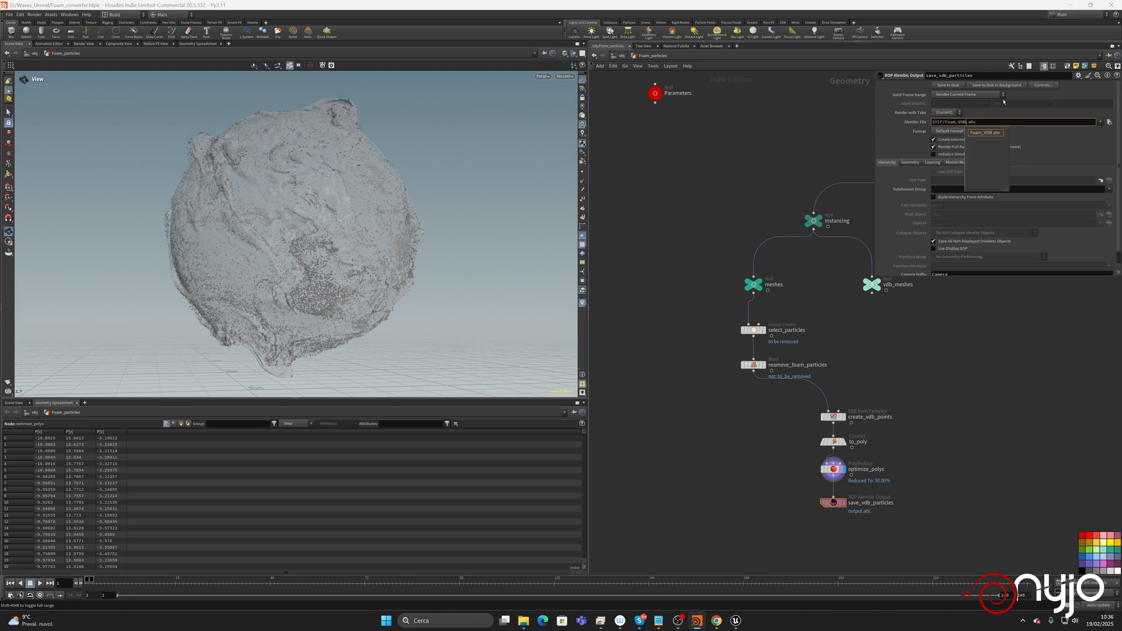
type("_Instance")
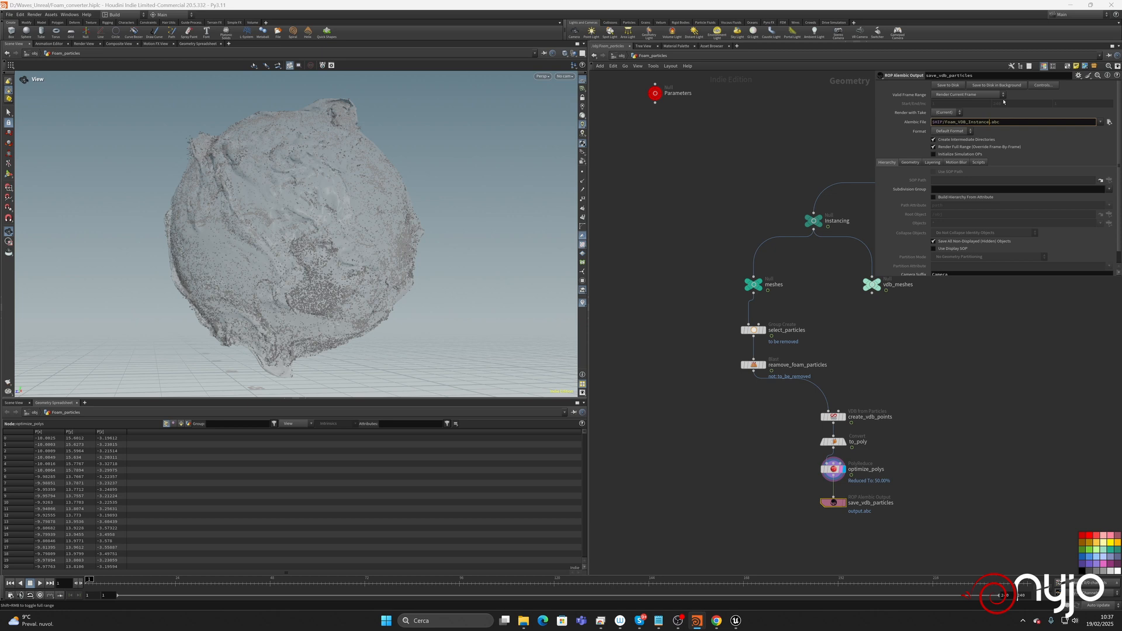
type("_Particles")
key("Return")
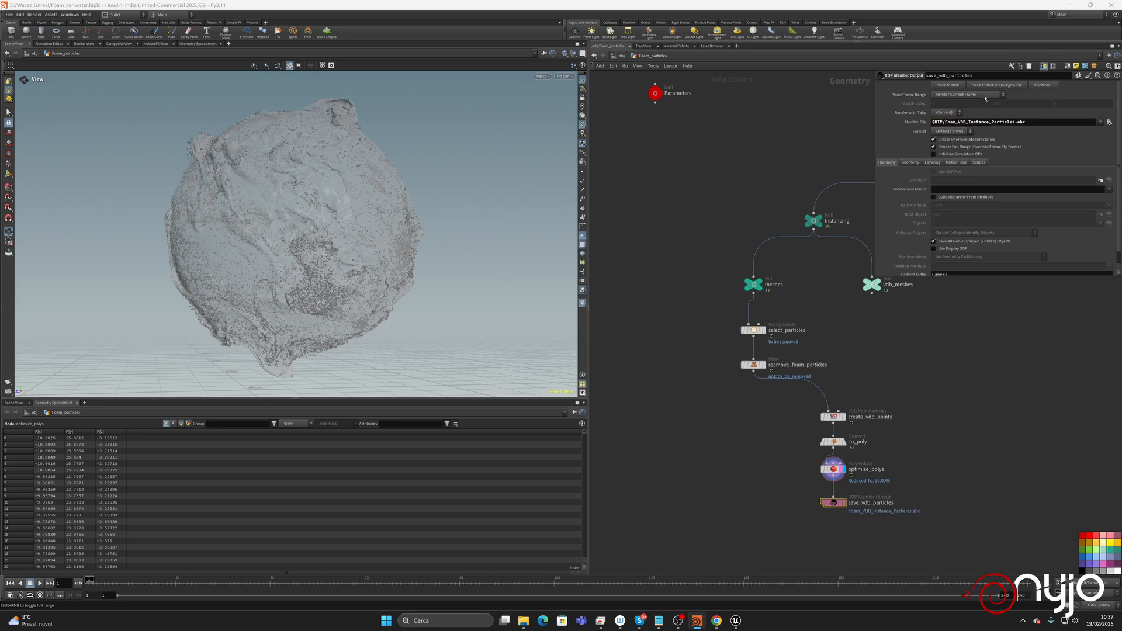
Set save_vdb_particles to render a frame range, unlink its end frame and set it to 80, and save the scene.
left_click(985, 98)
left_click(993, 110)
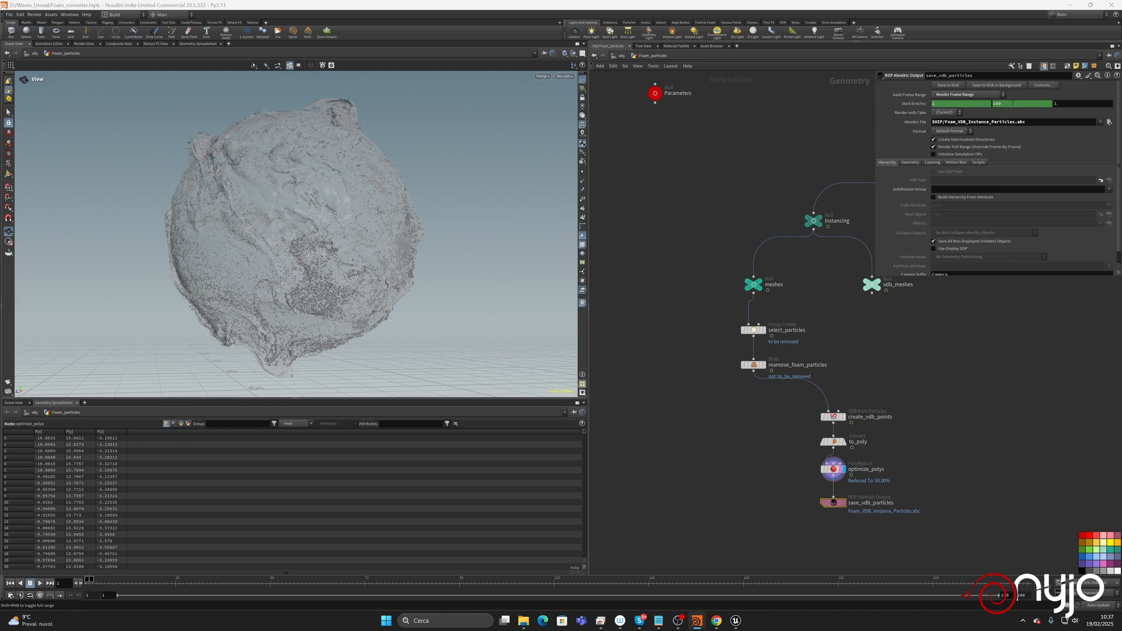
right_click(1013, 103)
left_click(1023, 187)
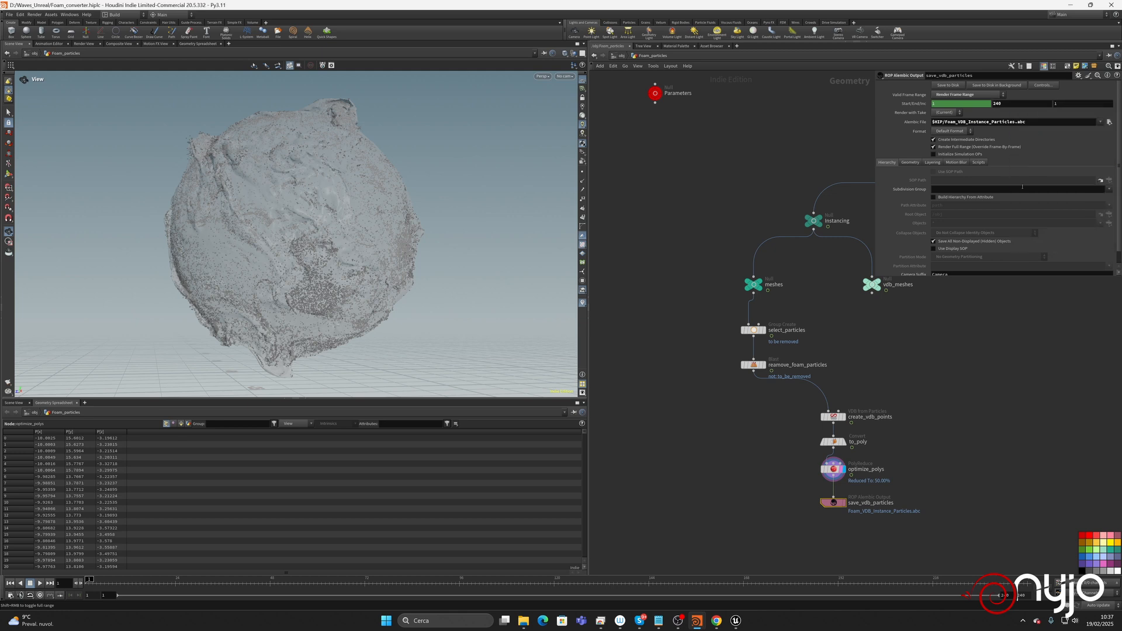
key("ctrl+a")
type("80")
key("Return")
key("ctrl+s")
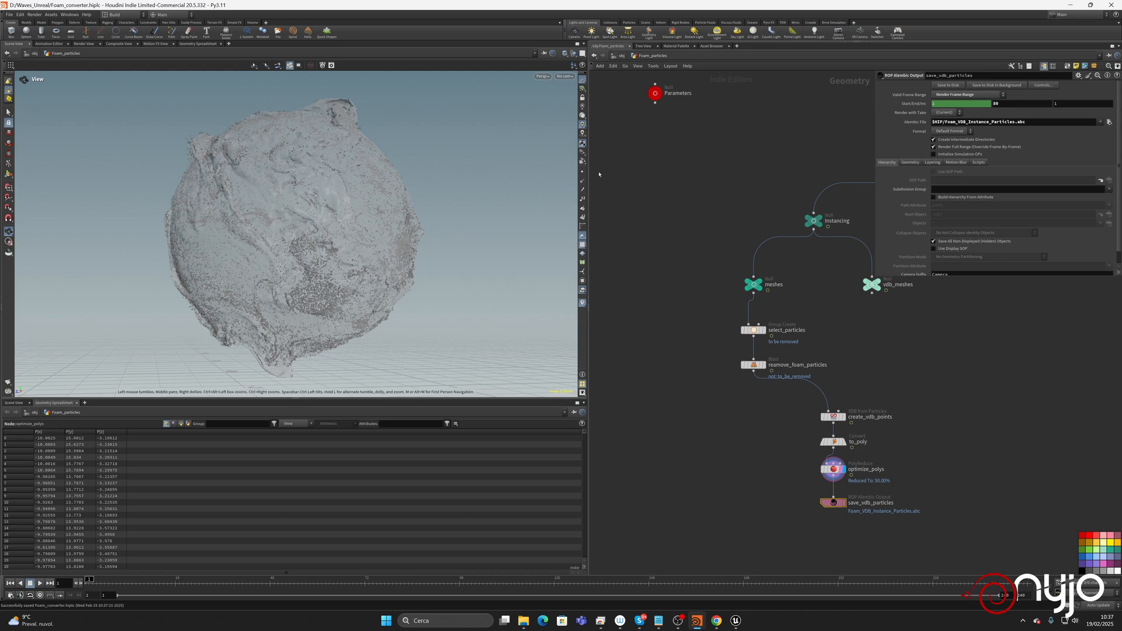
Move the Parameters null aside and add a separator below Poly reduce % in its parameter interface.
left_click_drag(655, 94, 608, 145)
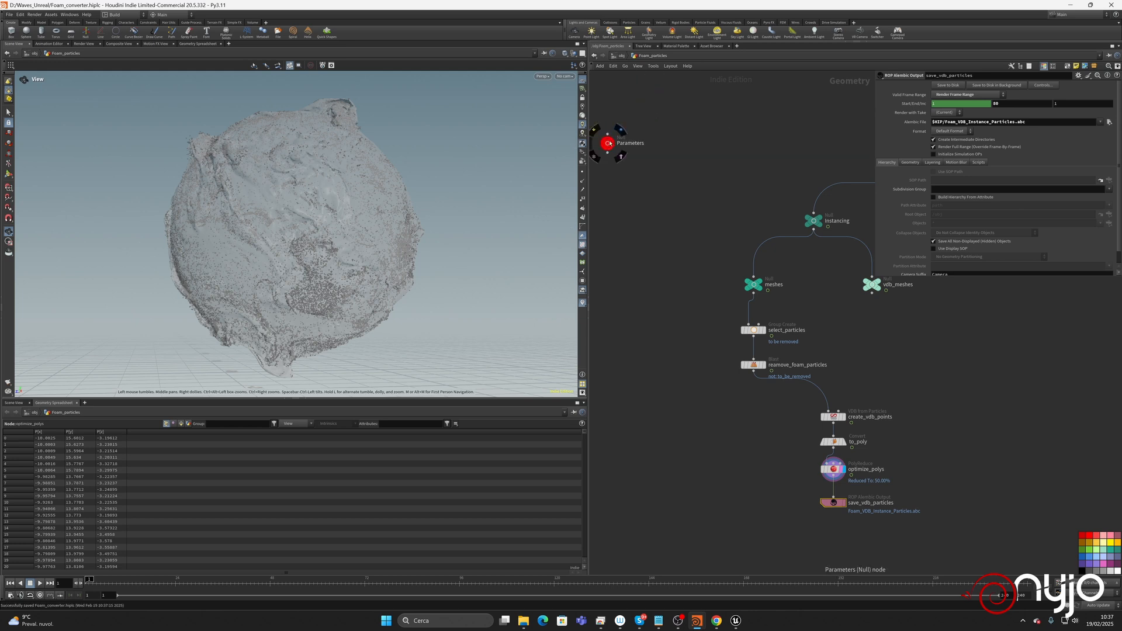
left_click(1079, 76)
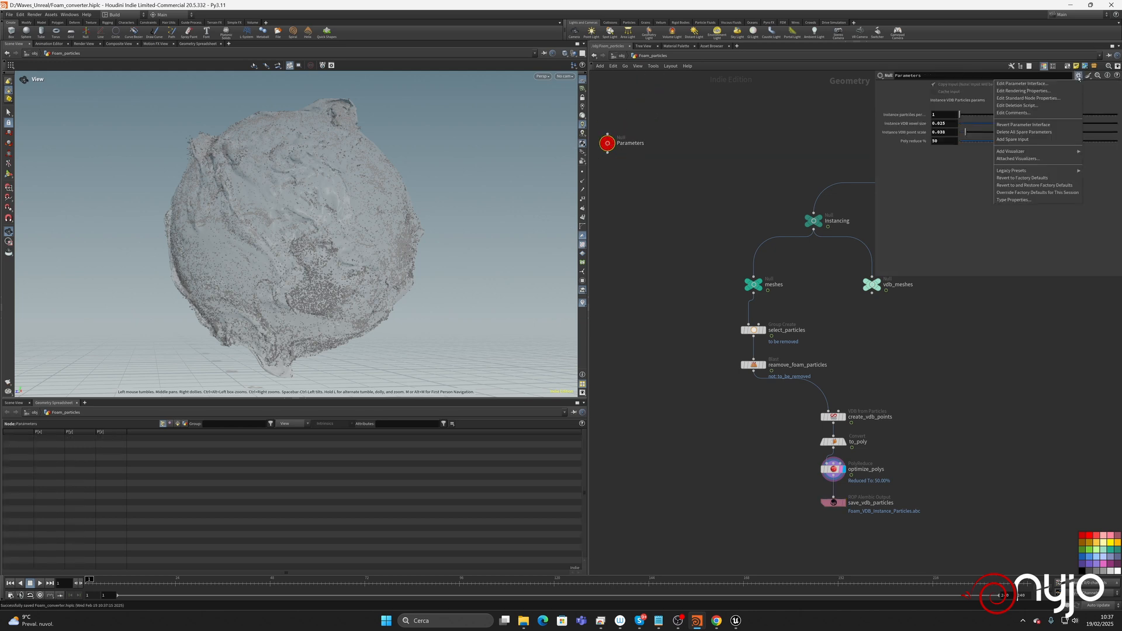
left_click(1059, 89)
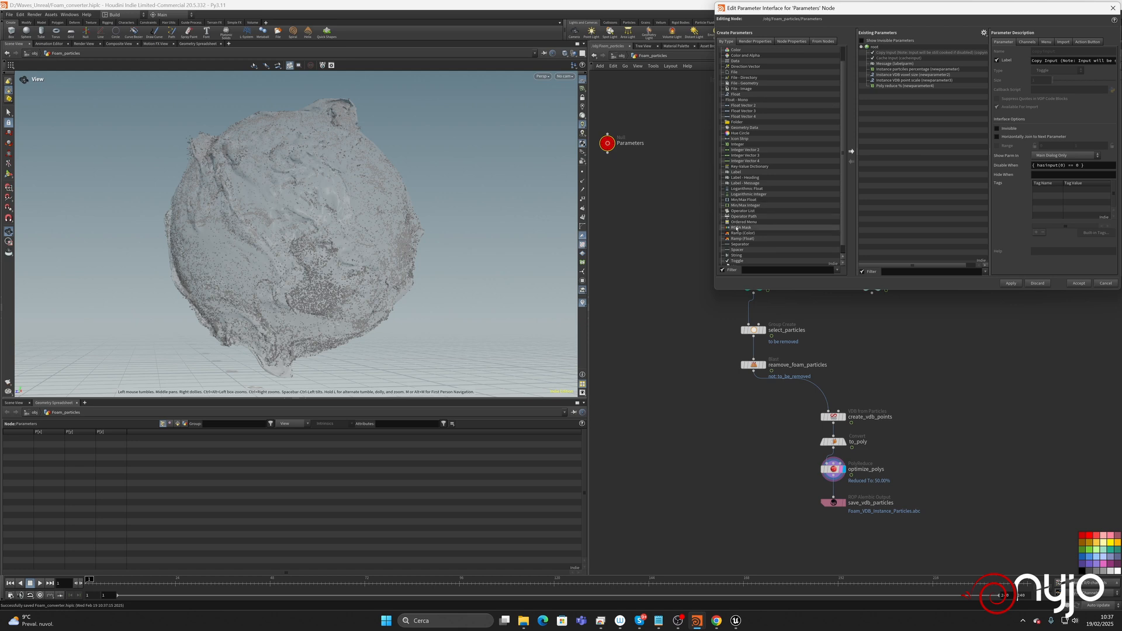
left_click_drag(739, 245, 923, 92)
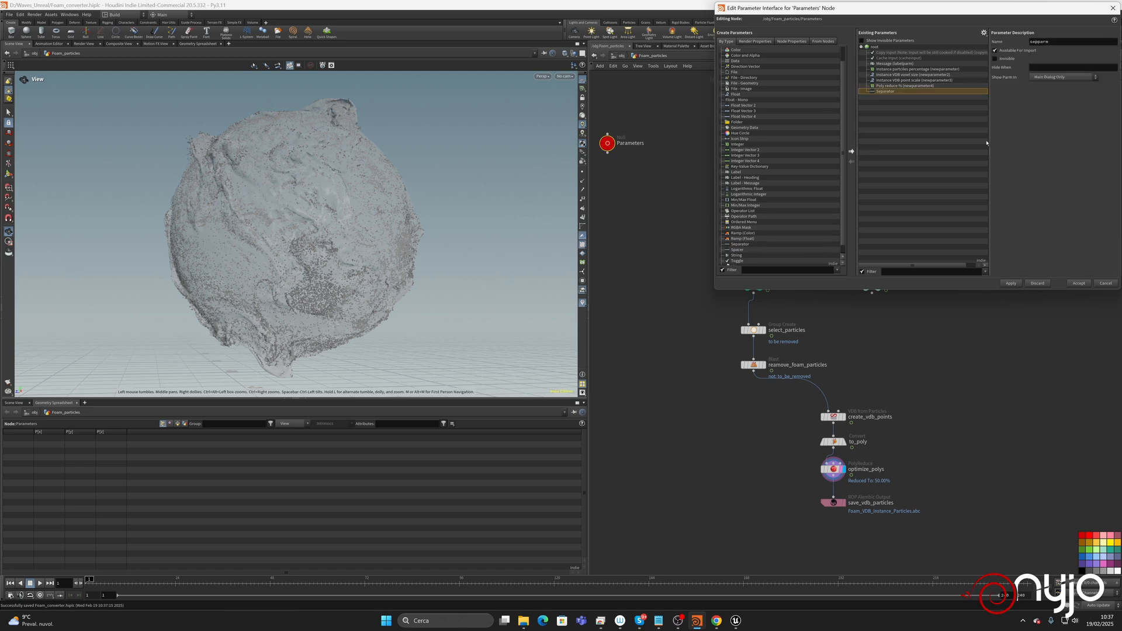
left_click(1076, 284)
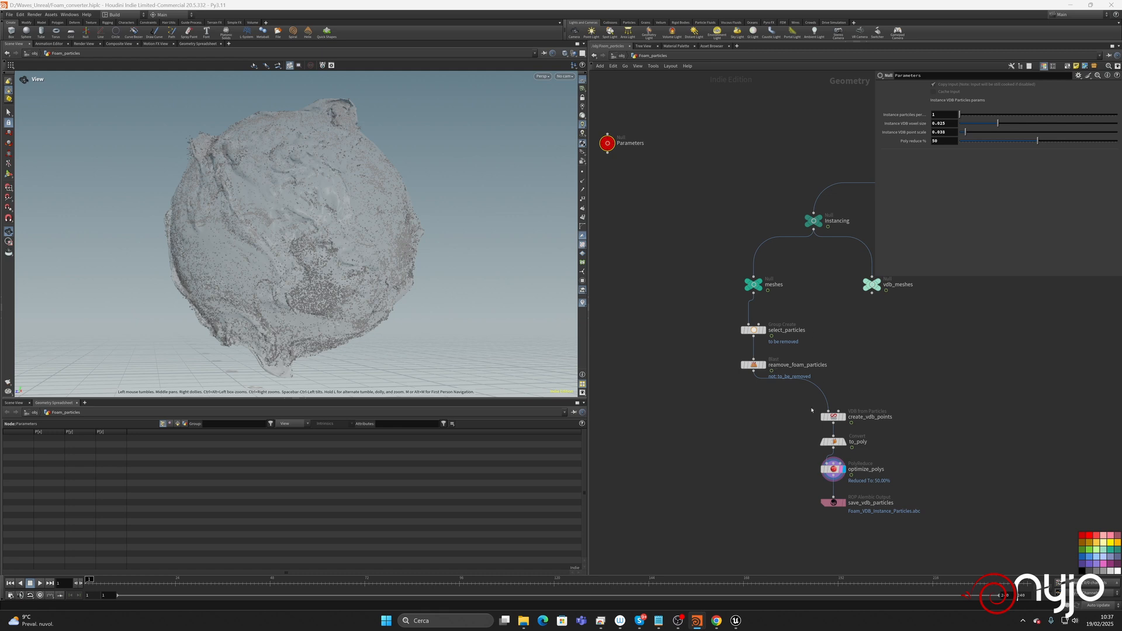
Move the meshes, select_particles and foam removal nodes up, and shift the four-node VDB export chain slightly sideways.
left_click_drag(711, 292, 755, 360)
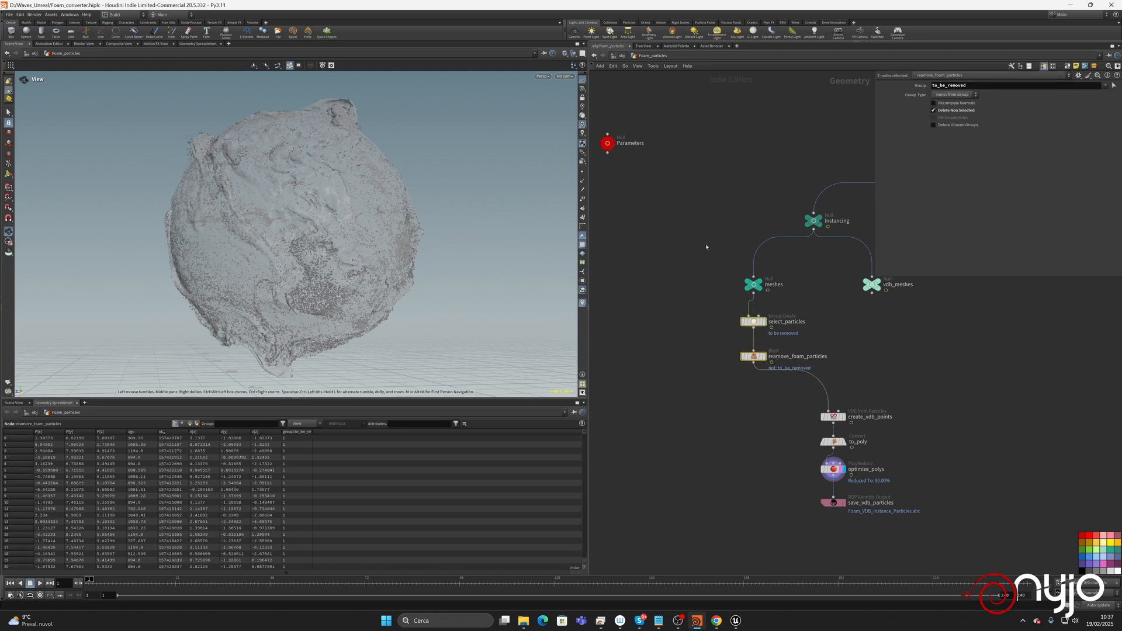
left_click_drag(709, 264, 751, 345)
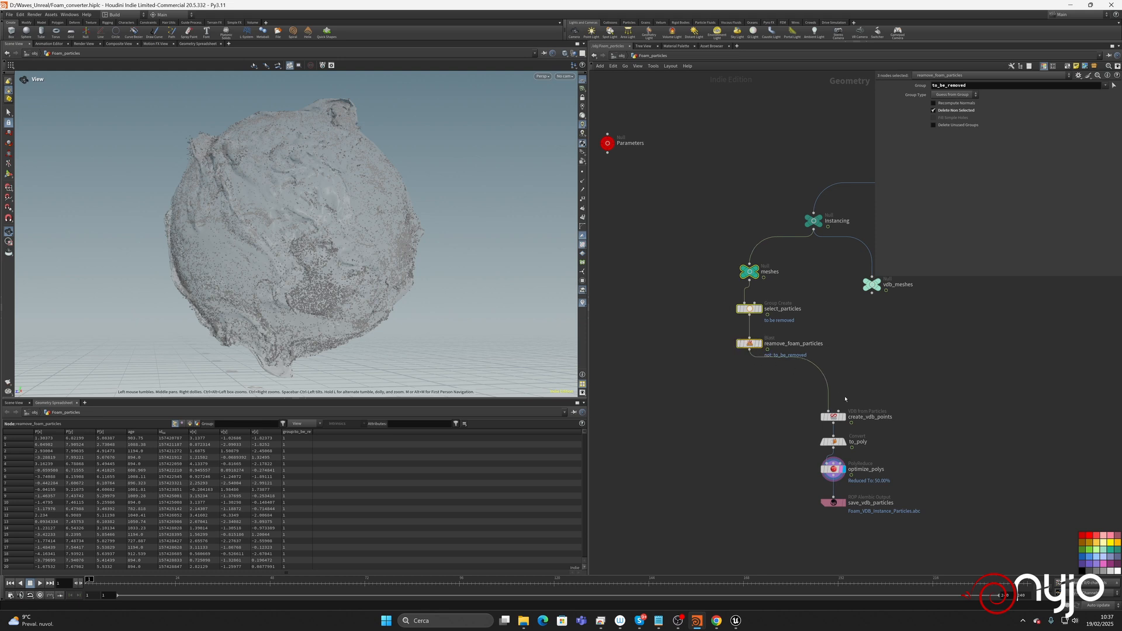
left_click_drag(798, 403, 884, 540)
left_click_drag(836, 417, 840, 416)
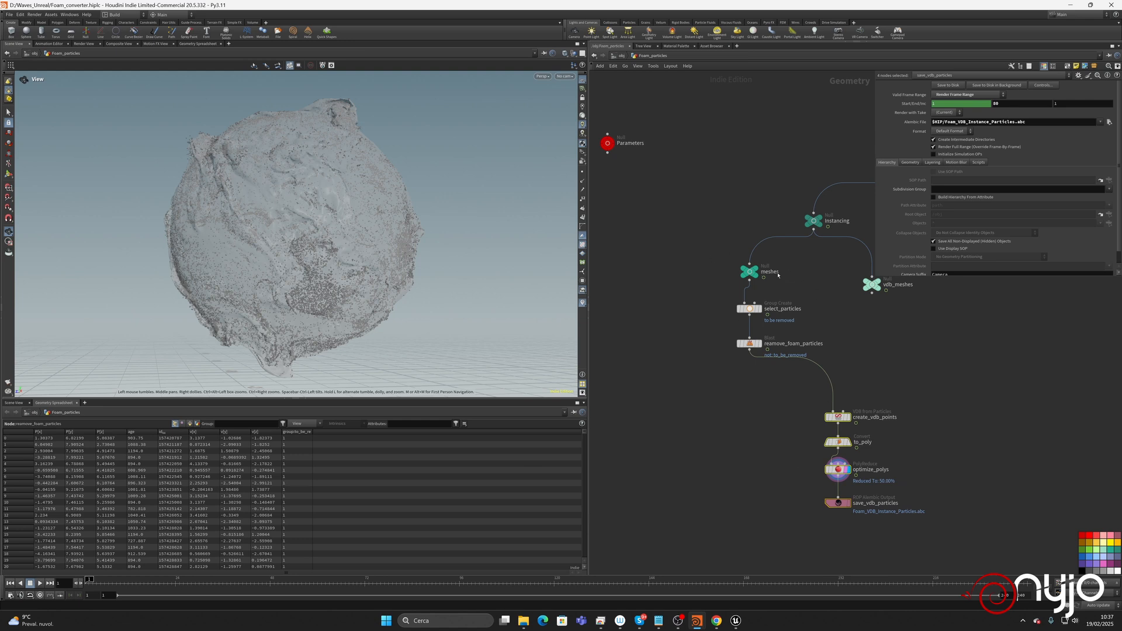
Enclose the meshes, select_particles and foam removal nodes in a network box.
left_click_drag(694, 249, 804, 360)
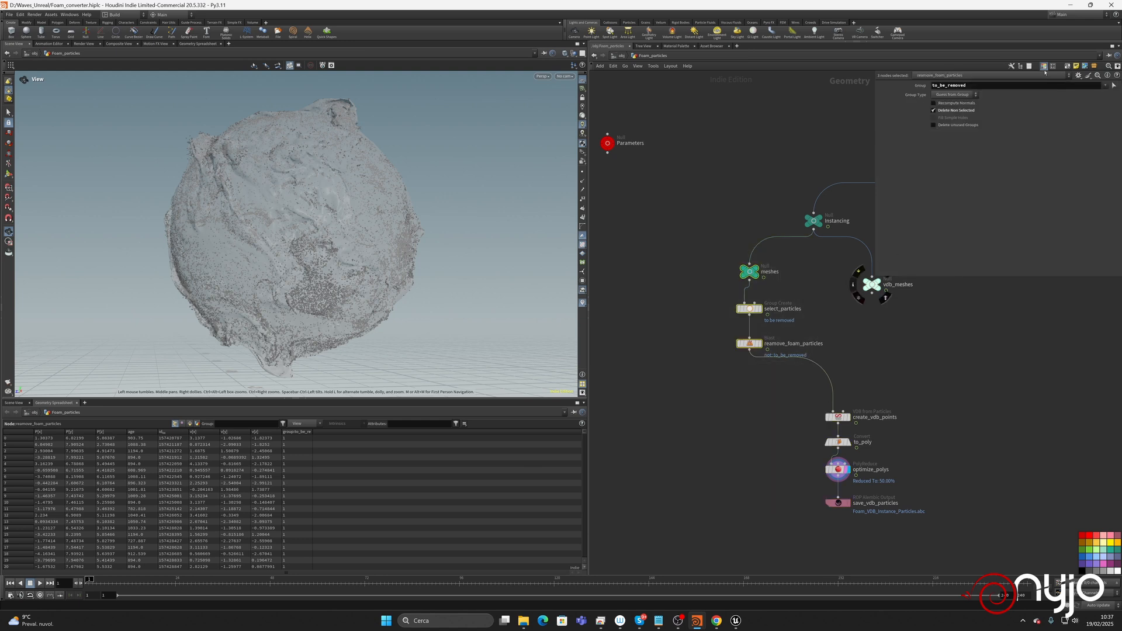
key("shift+o")
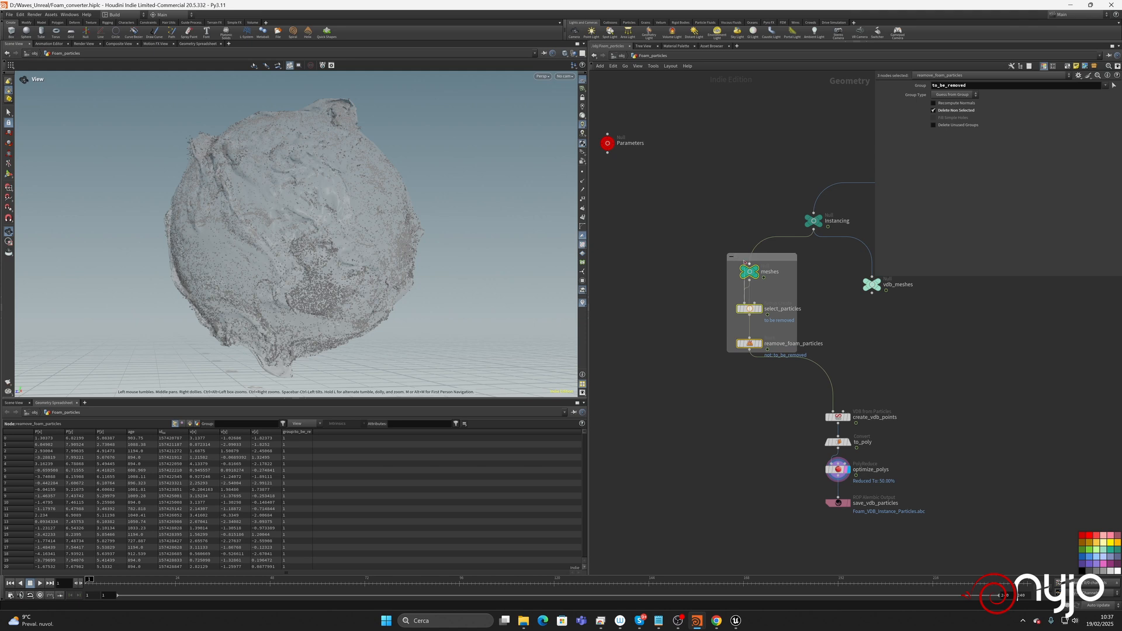
Title the network box around meshes, select_particles and the foam removal node "group particles".
left_click(749, 265)
key("Escape")
double_click(772, 257)
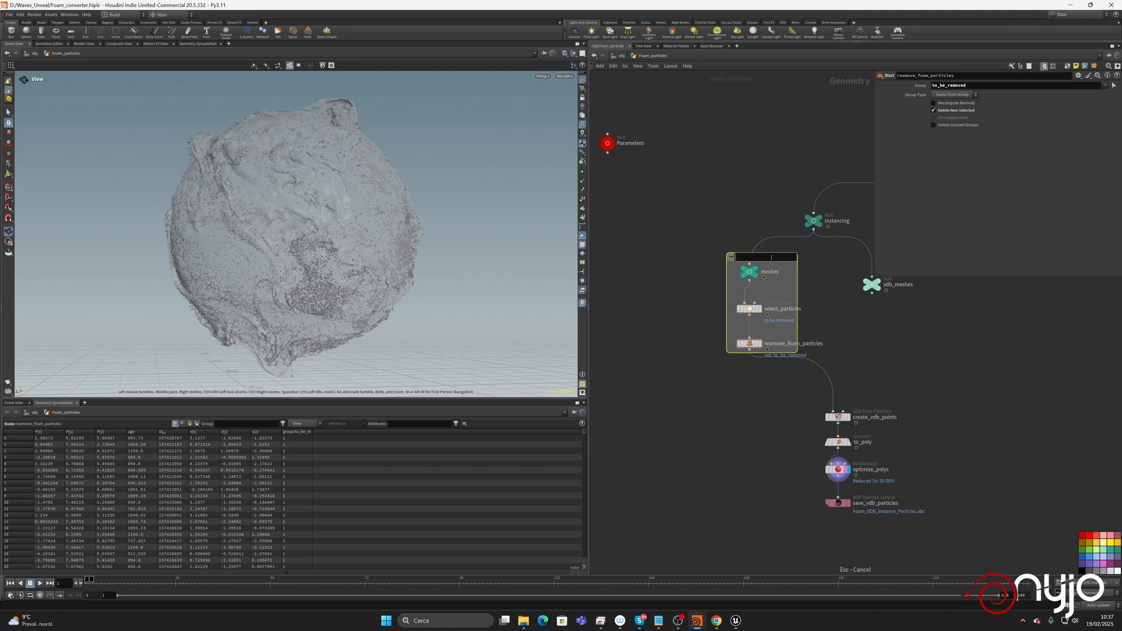
type("group particles")
key("Return")
Enclose the four nodes from create_vdb_points to save_vdb_particles in a network box and widen it to fit their labels.
left_click_drag(768, 402, 965, 549)
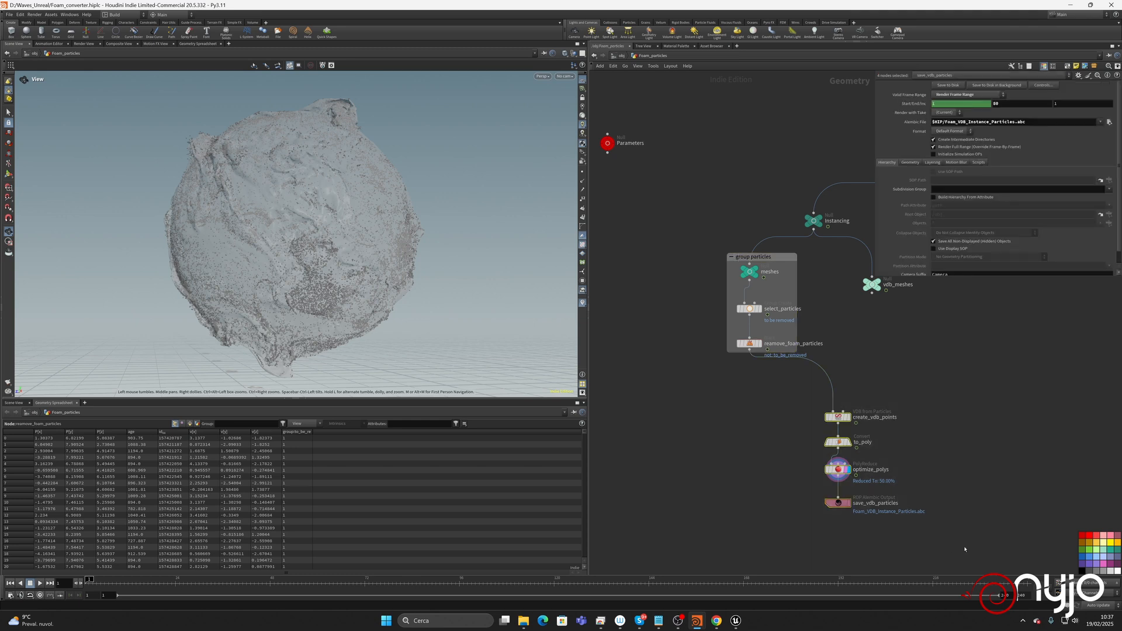
key("shift+o")
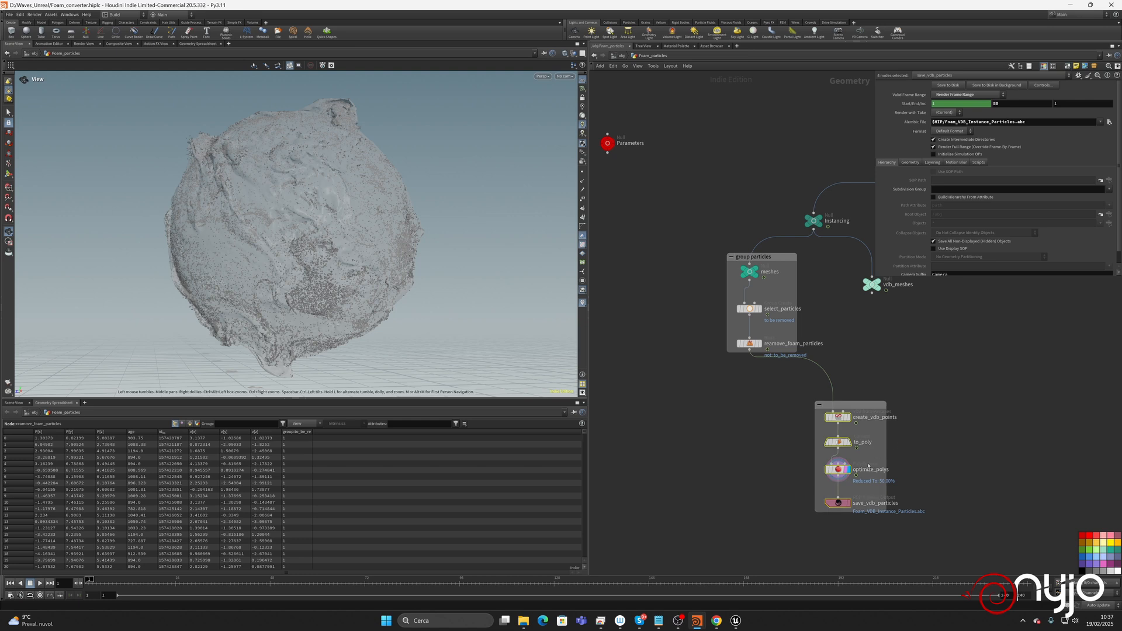
left_click_drag(887, 447, 939, 447)
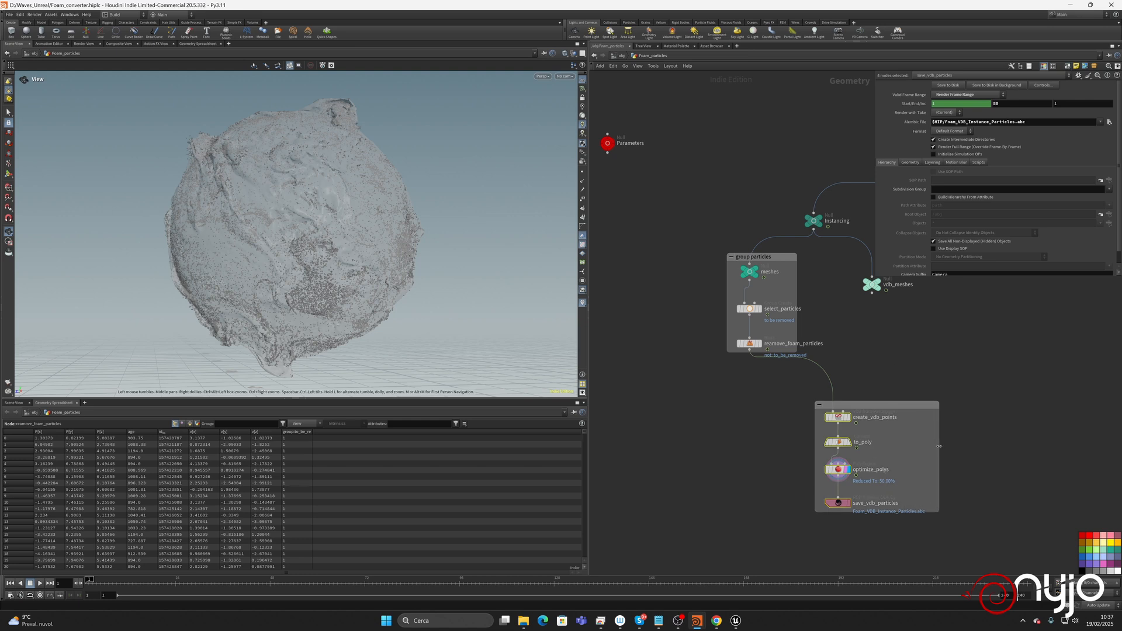
Colour the four VDB export nodes white and their network box purple.
left_click(1098, 563)
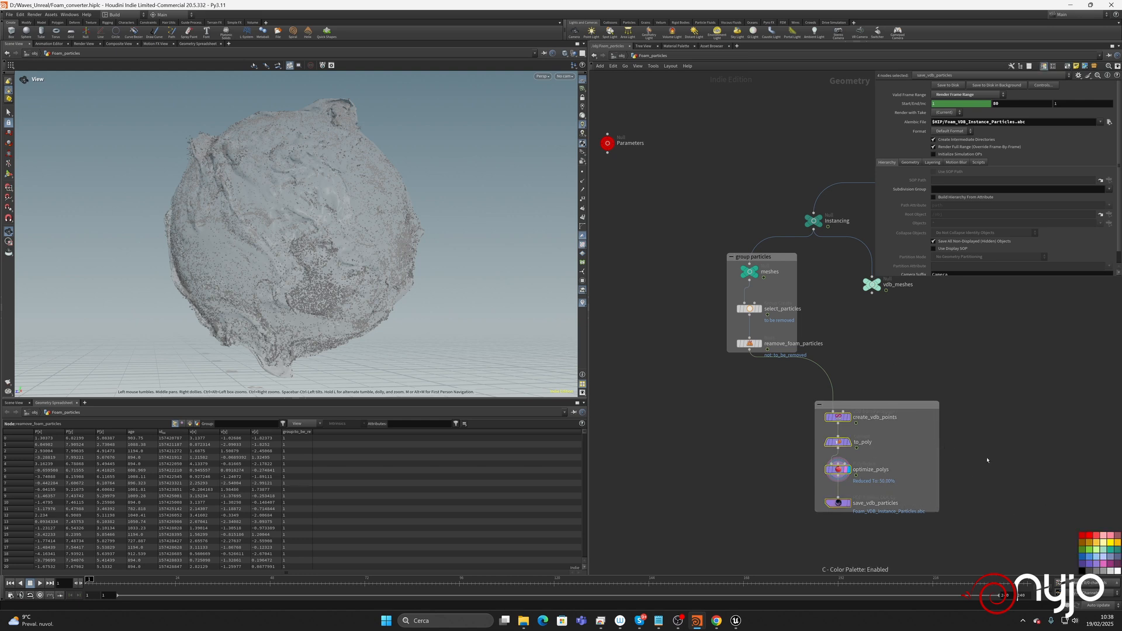
left_click(1118, 571)
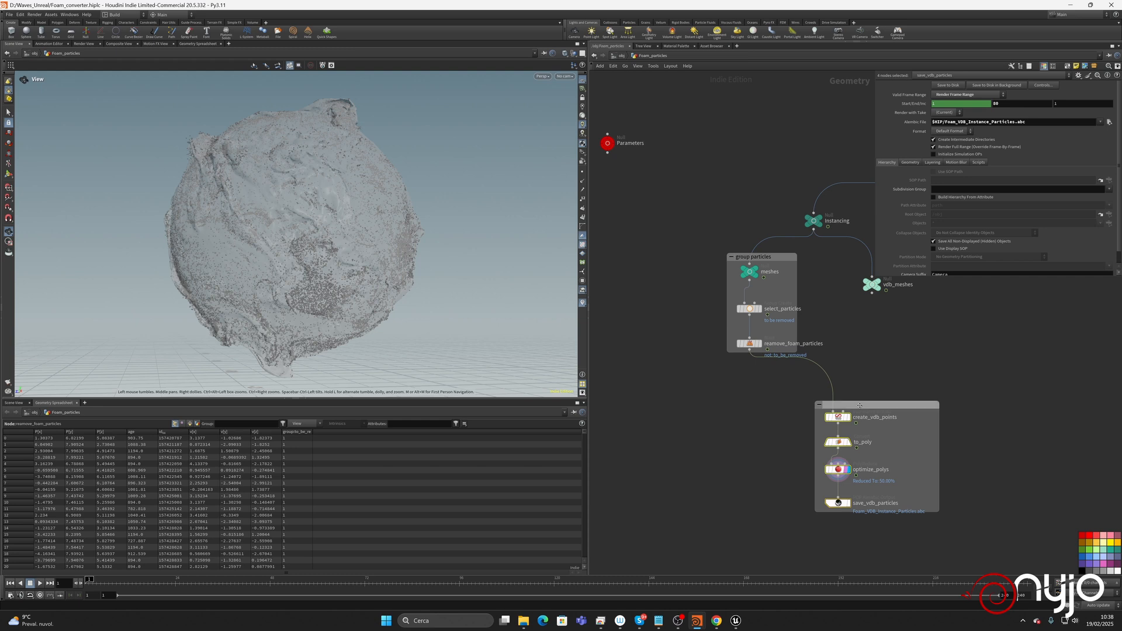
left_click(905, 406)
left_click(1098, 563)
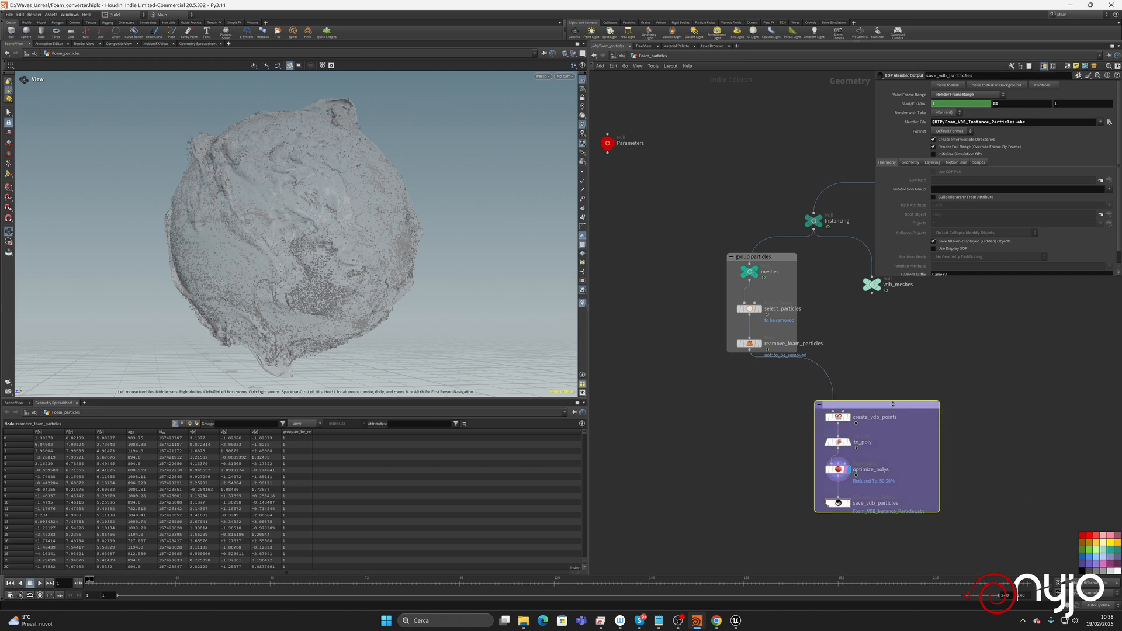
Title the purple network box "VDB particles" and save the scene.
double_click(892, 405)
type("VDB")
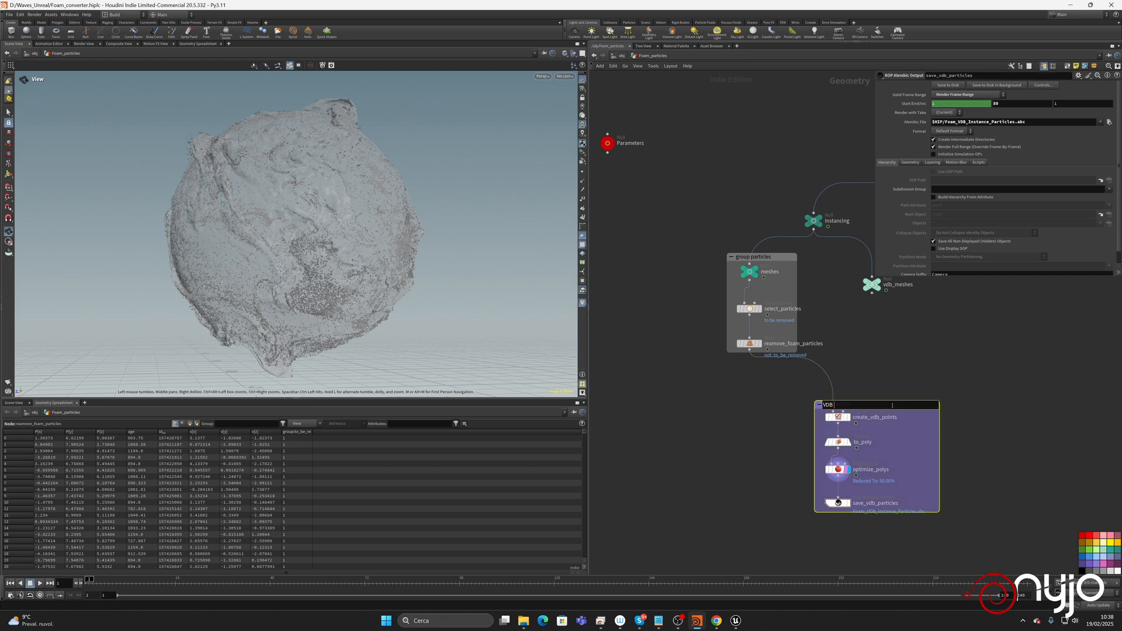
type(" particles")
key("Return")
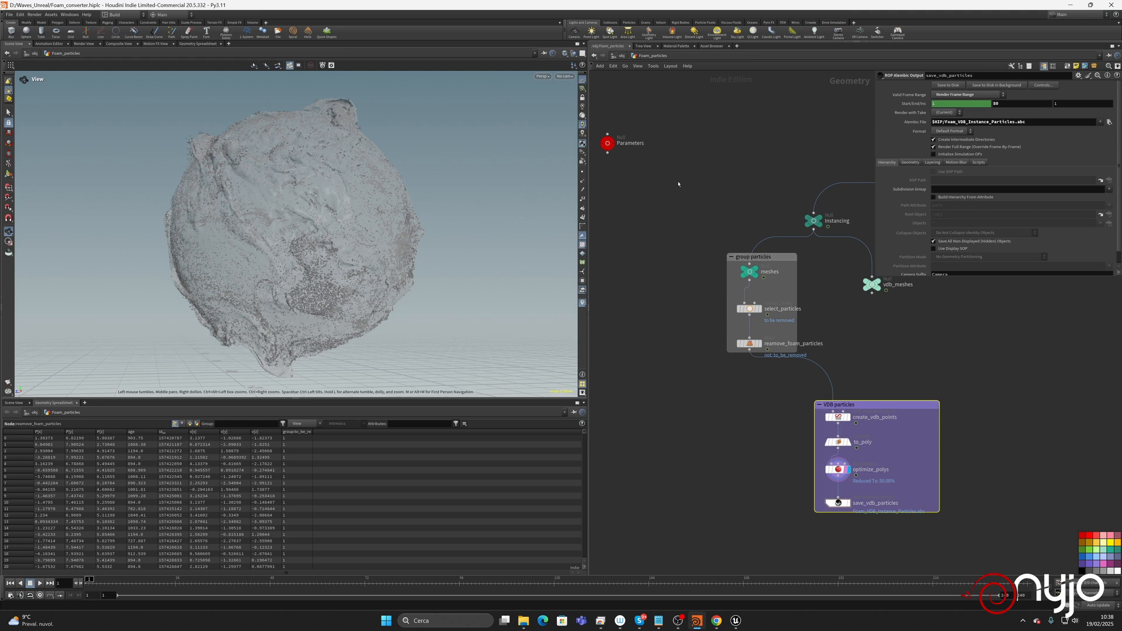
key("ctrl+s")
Export save_vdb_particles to disk as Foam_VDB_Instance_Particles.abc and check the file in the Waves_Unreal folder.
mouse_move(874, 348)
middle_mouse_down()
mouse_move(746, 395)
mouse_move(869, 332)
mouse_move(878, 355)
middle_mouse_up()
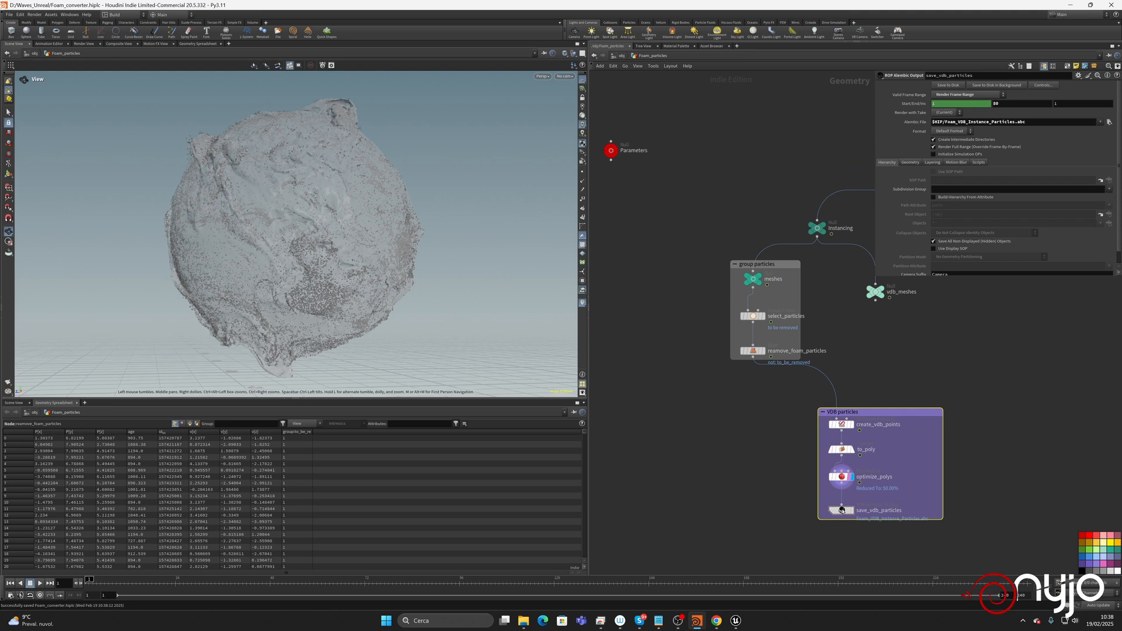
left_click(842, 510)
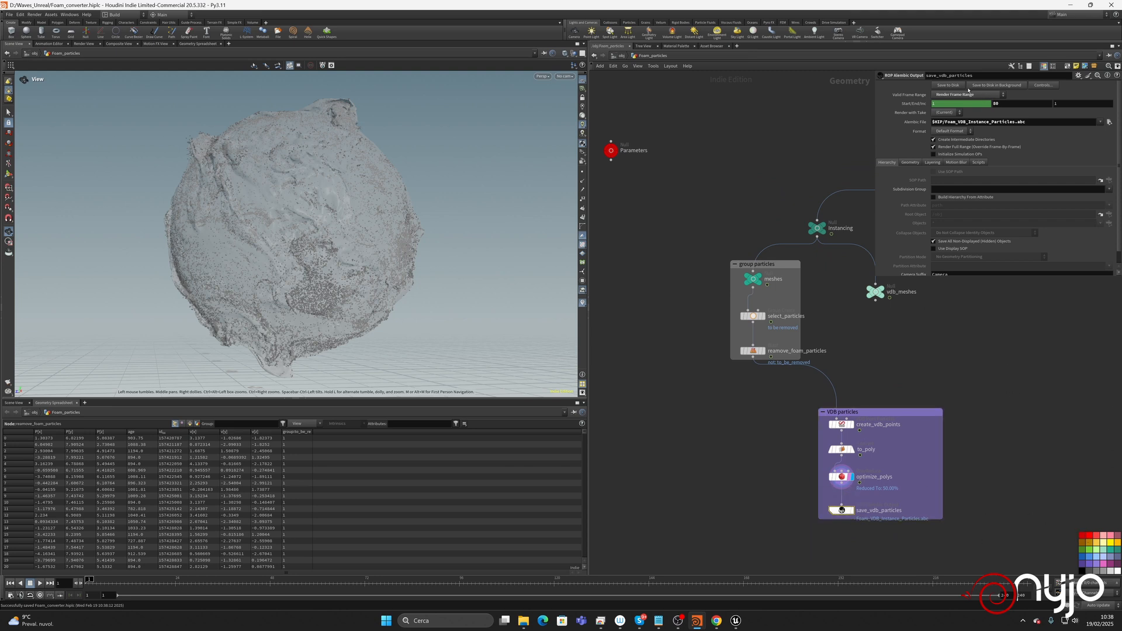
left_click(947, 87)
left_click(949, 86)
left_click_drag(174, 437, 486, 192)
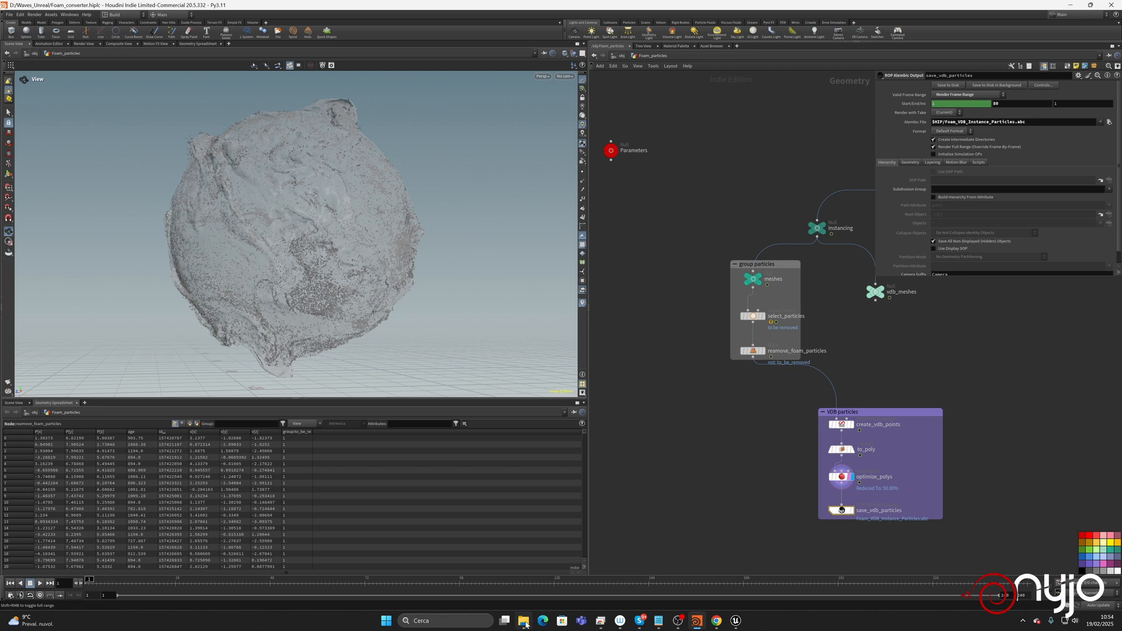
left_click(523, 621)
left_click_drag(641, 150, 473, 164)
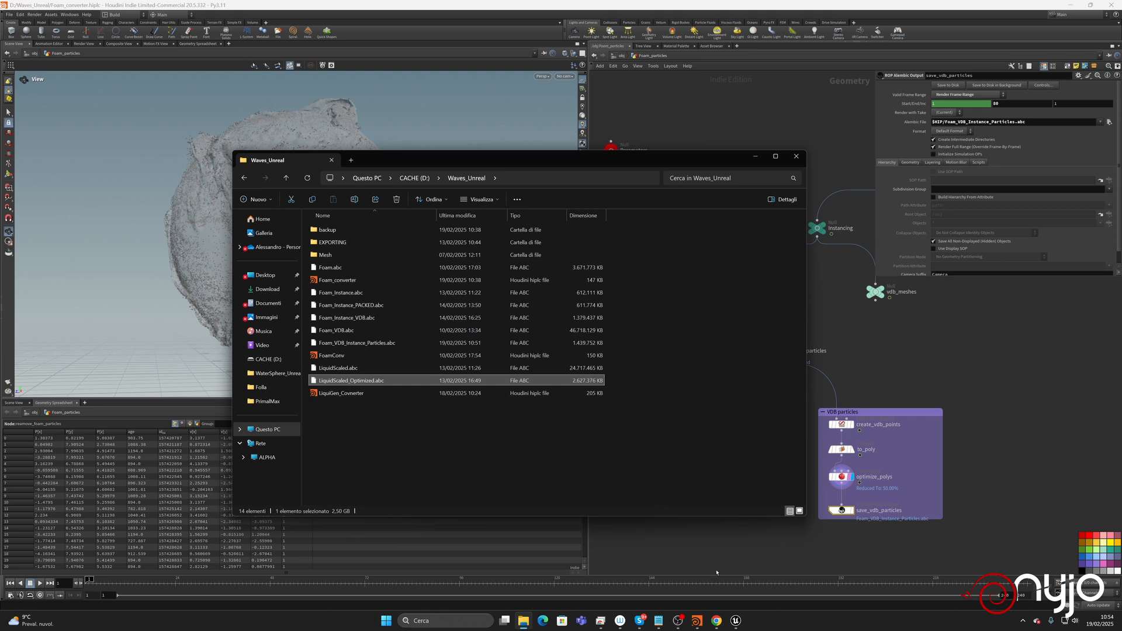
Switch to Unreal, create a folder named VDB_Instances inside LiquiGen_Caches/Foam, and open it.
left_click(736, 619)
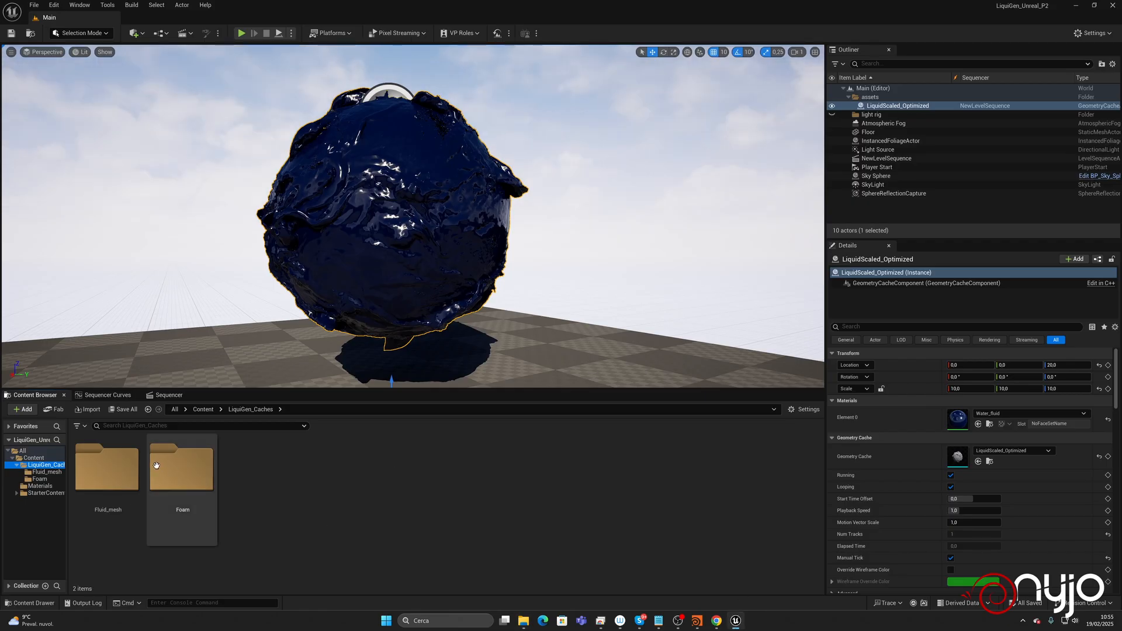
double_click(163, 469)
right_click(150, 474)
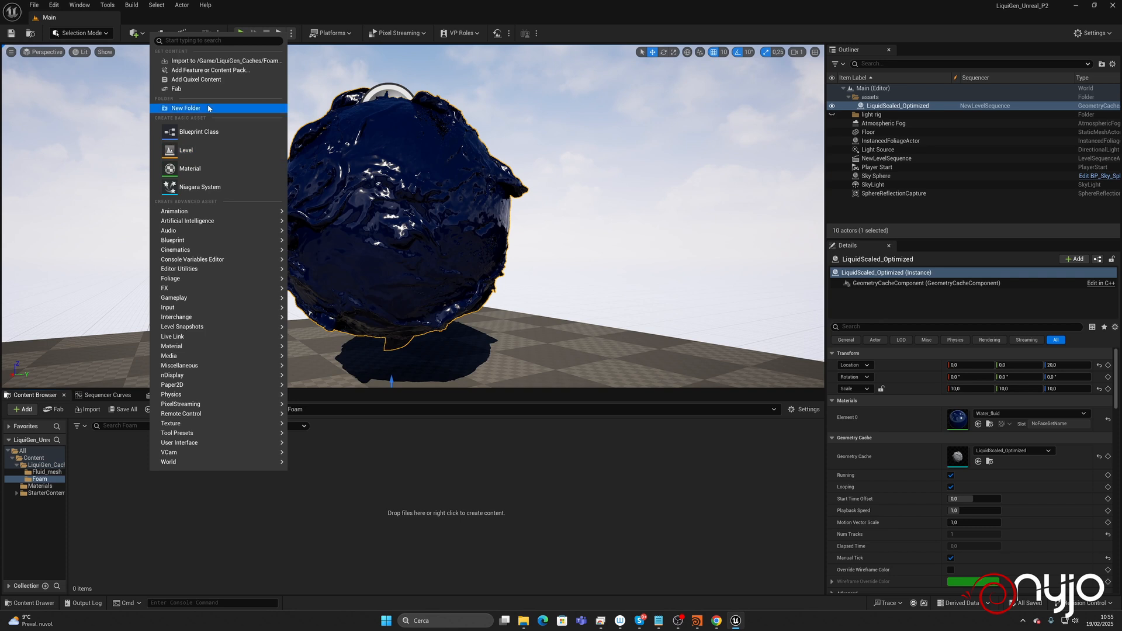
left_click(186, 109)
type("VDB")
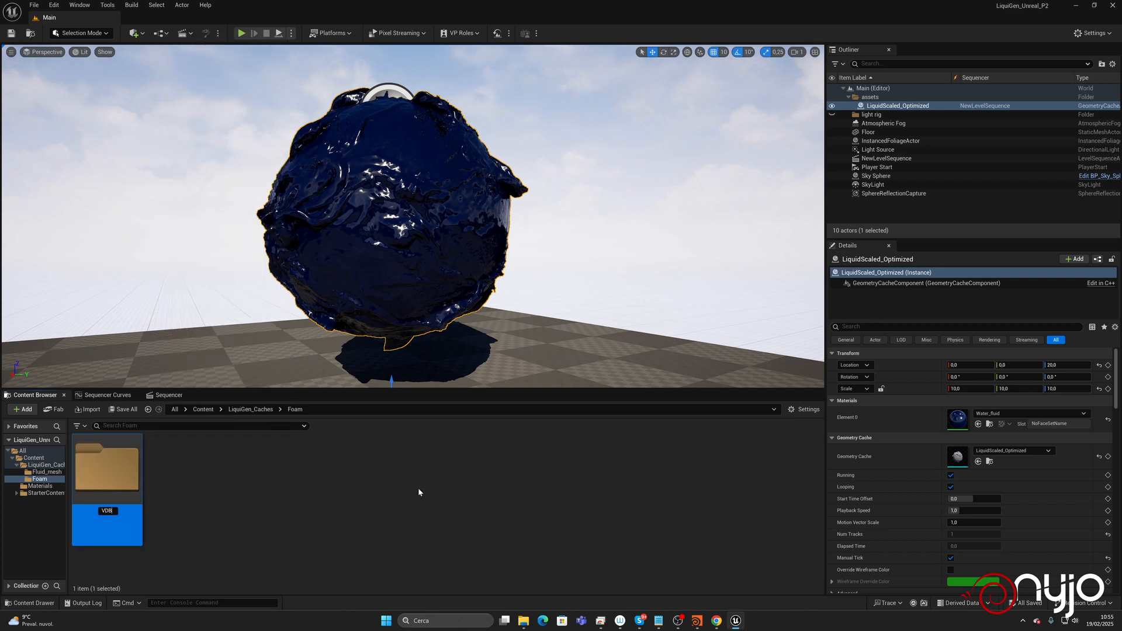
type("_Instances")
key("Return")
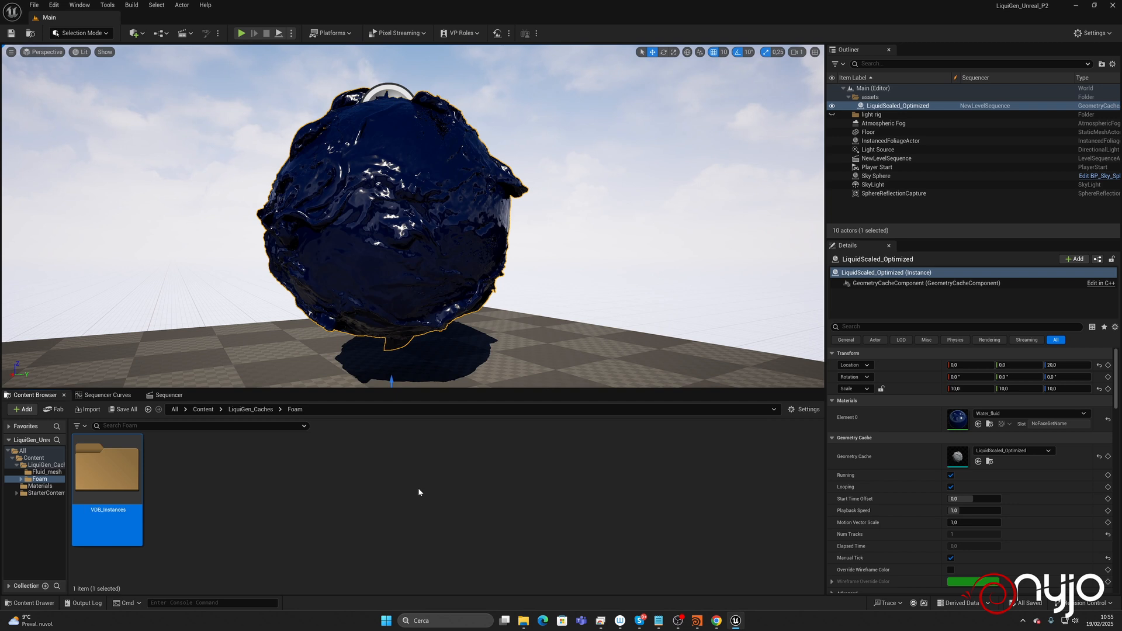
double_click(119, 473)
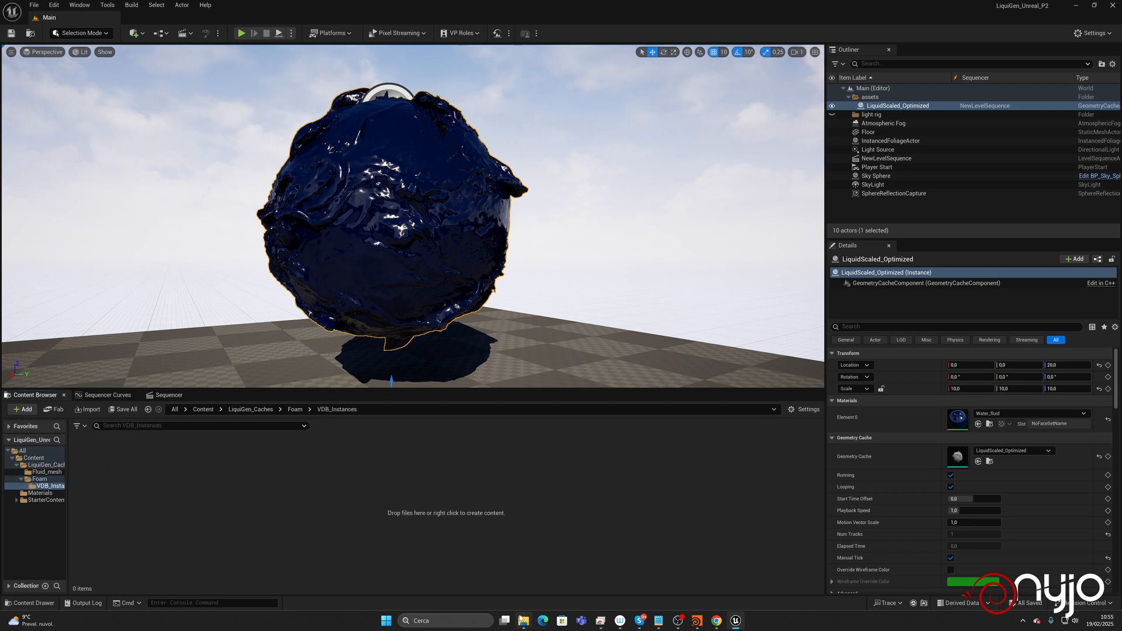
Import Foam_VDB_Instance_Particles.abc from Waves_Unreal into the VDB_Instances folder as a geometry cache, keeping the offered import options.
left_click(519, 623)
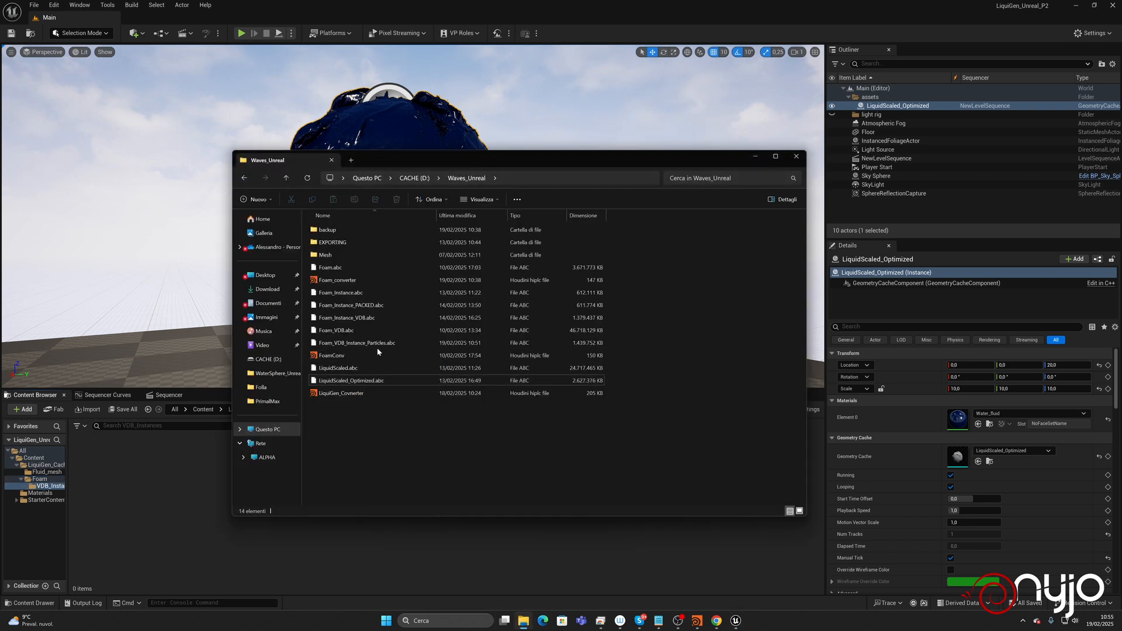
left_click_drag(361, 344, 204, 490)
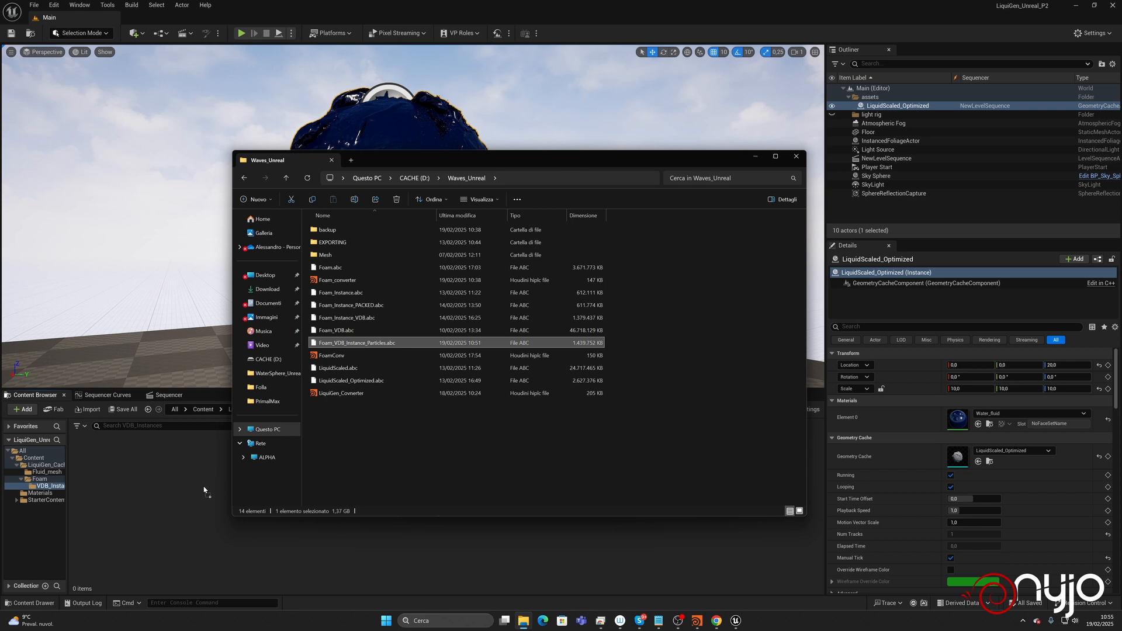
left_click(755, 156)
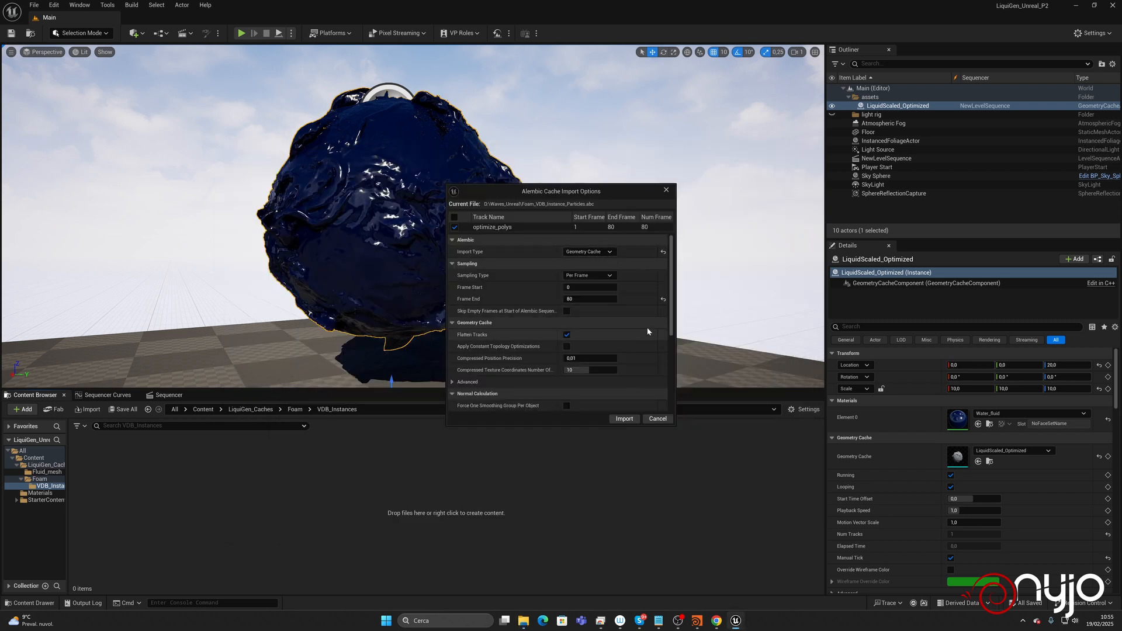
scroll(634, 292, "down", 3)
scroll(612, 292, "down", 5)
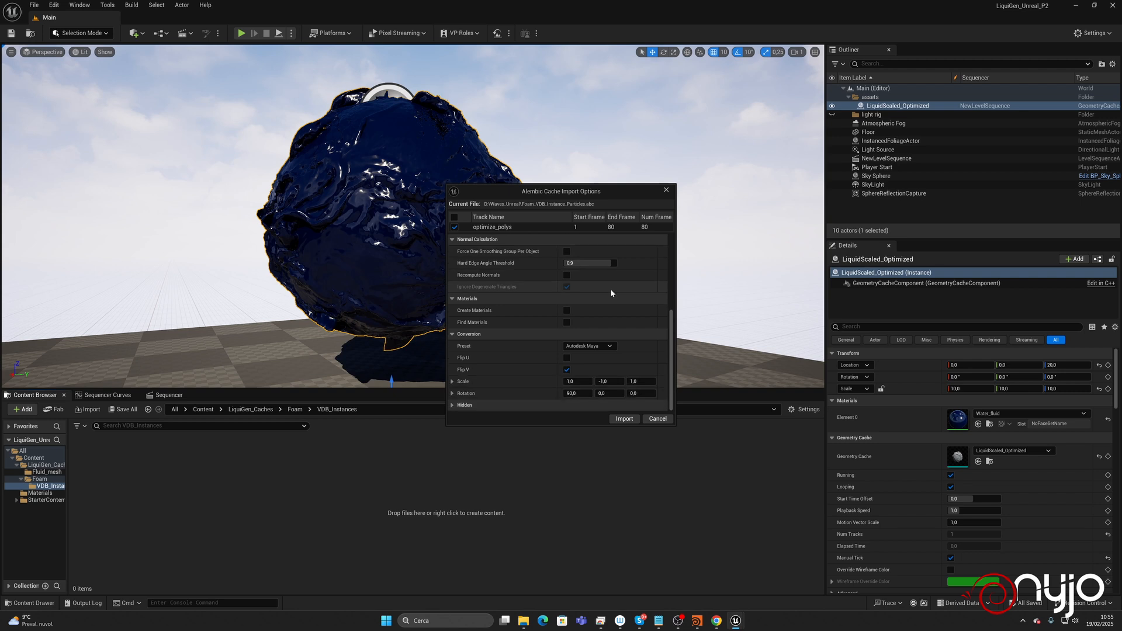
left_click(624, 418)
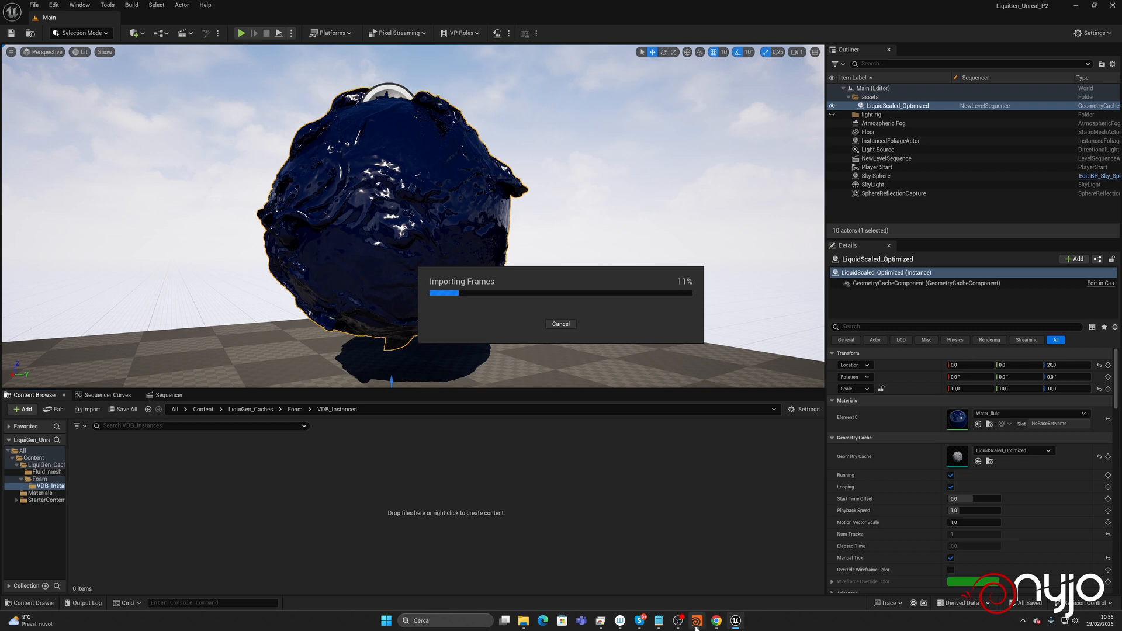
Switch back to Houdini, nudge the group particles box slightly, and show the Parameters null's settings beside a close-up of the foam.
mouse_move(696, 621)
left_click(724, 583)
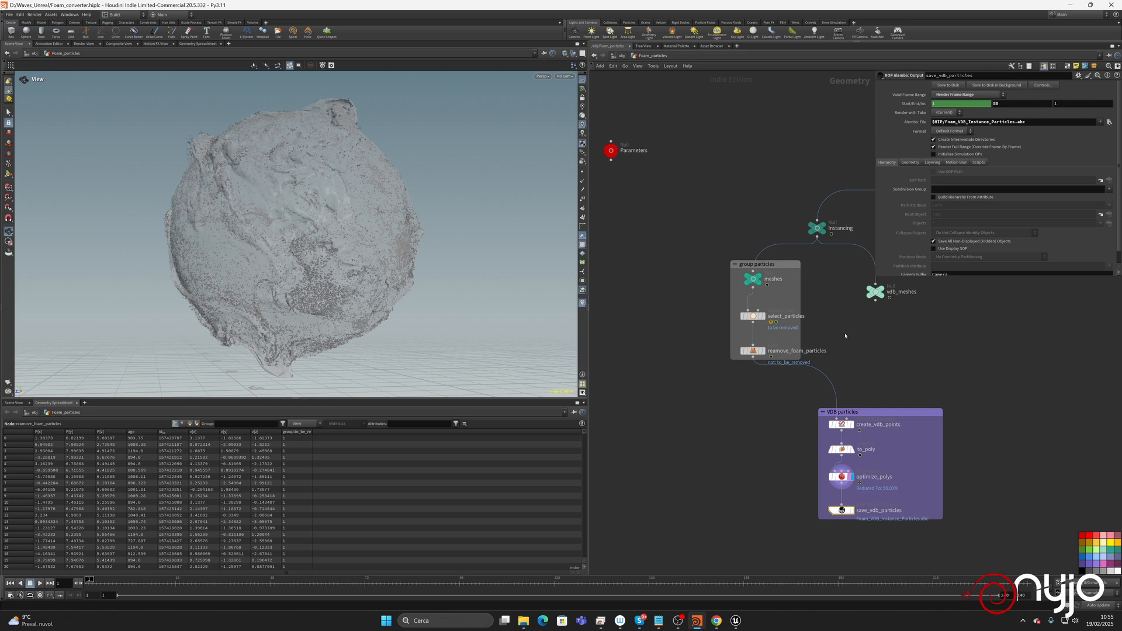
left_click_drag(778, 267, 773, 261)
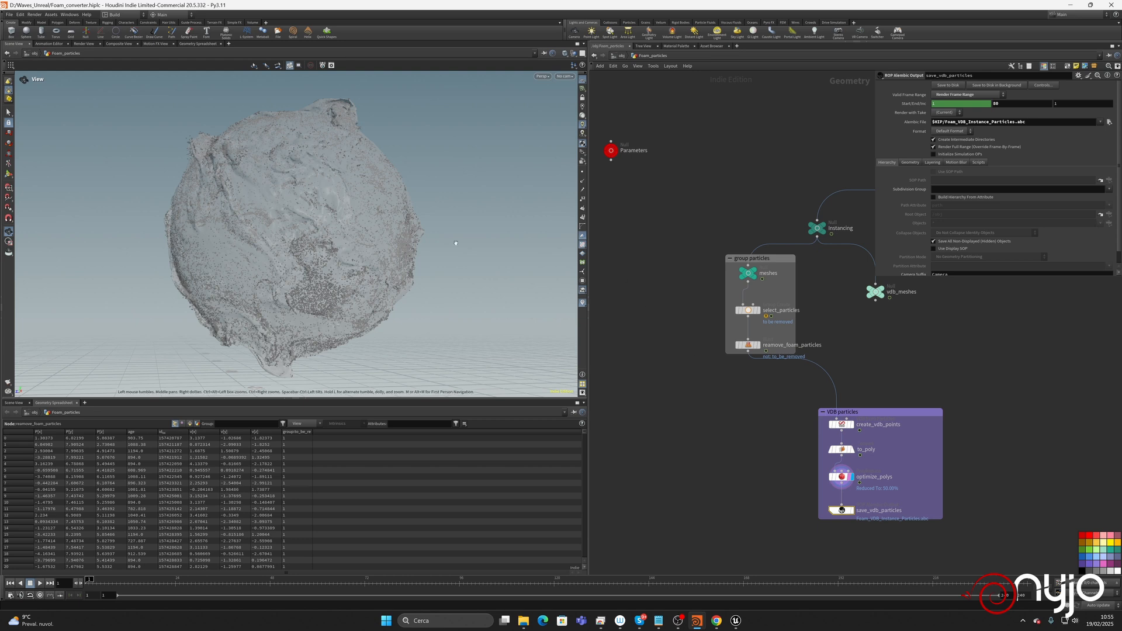
scroll(442, 215, "up", 10)
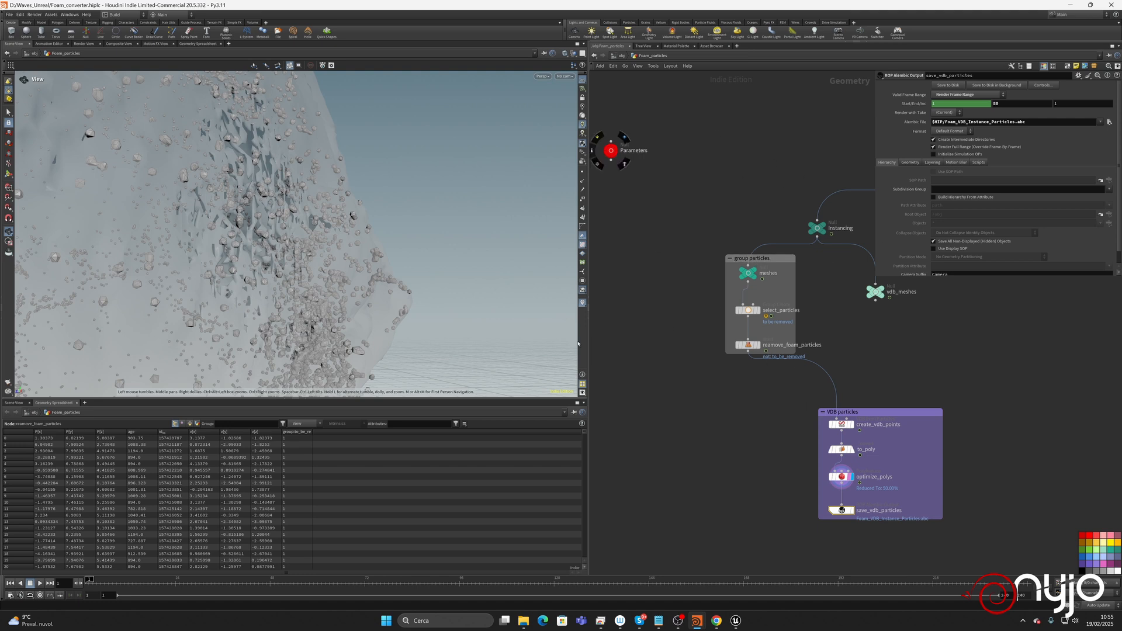
left_click(611, 150)
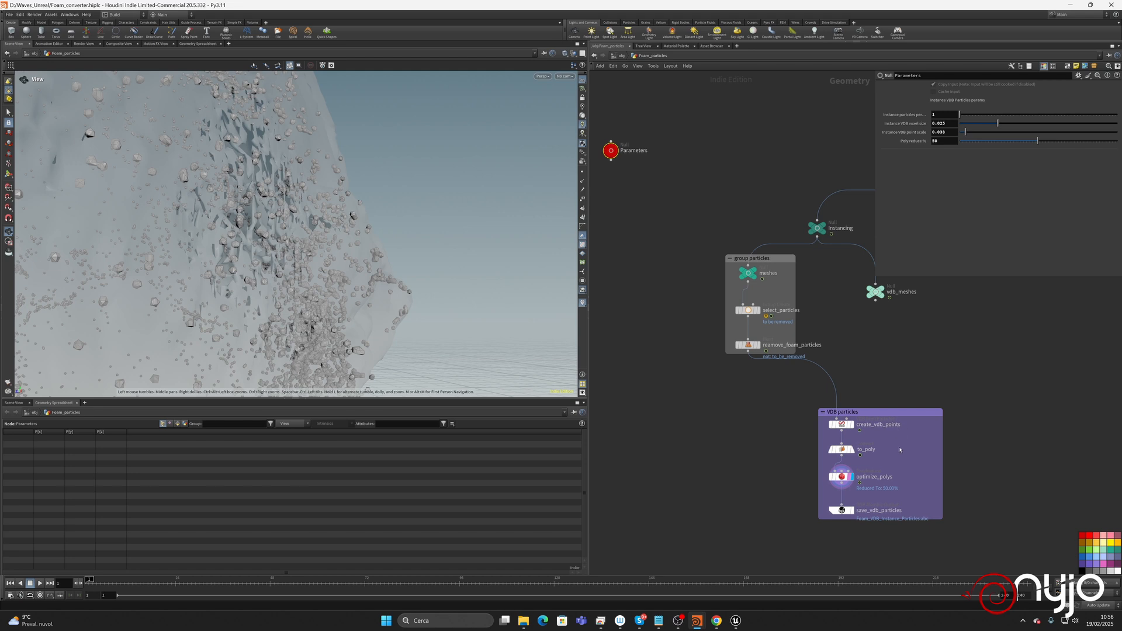
Save the scene and add a Sphere node with the Polygon Mesh primitive type in the empty network area below the Parameters node.
middle_click_drag(680, 365, 793, 350)
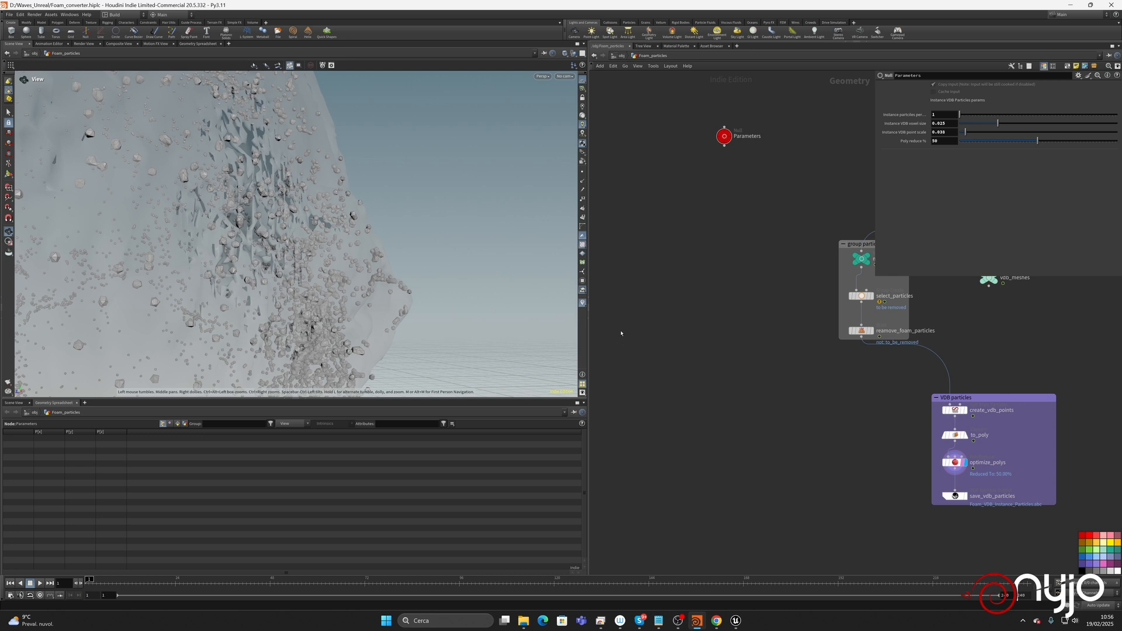
key("ctrl+s")
key("Tab")
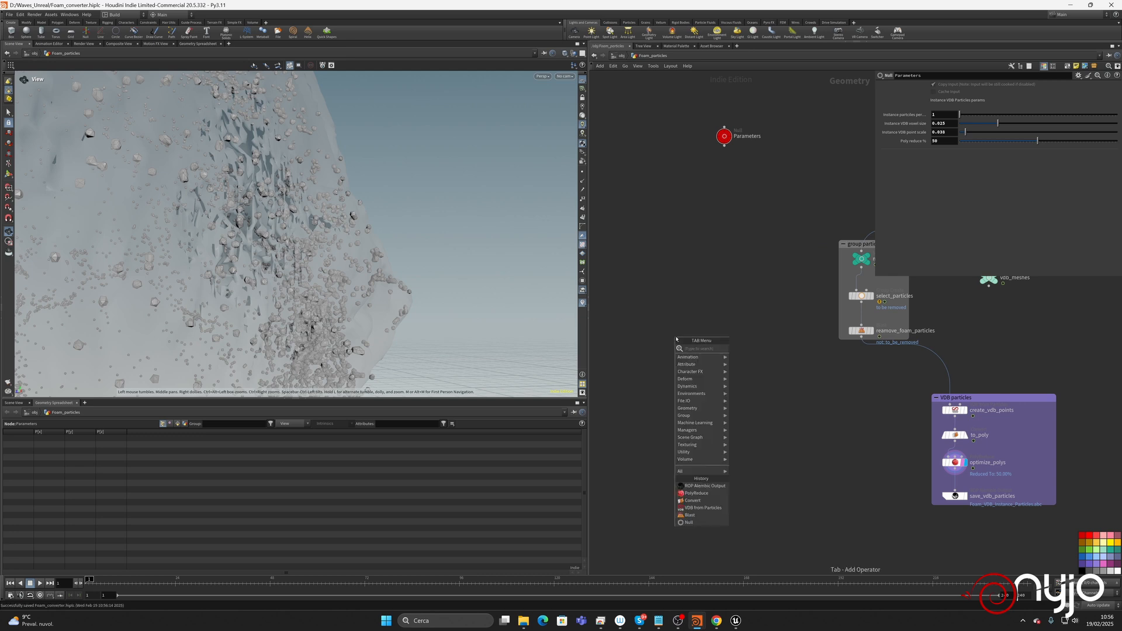
type("sph")
key("Return")
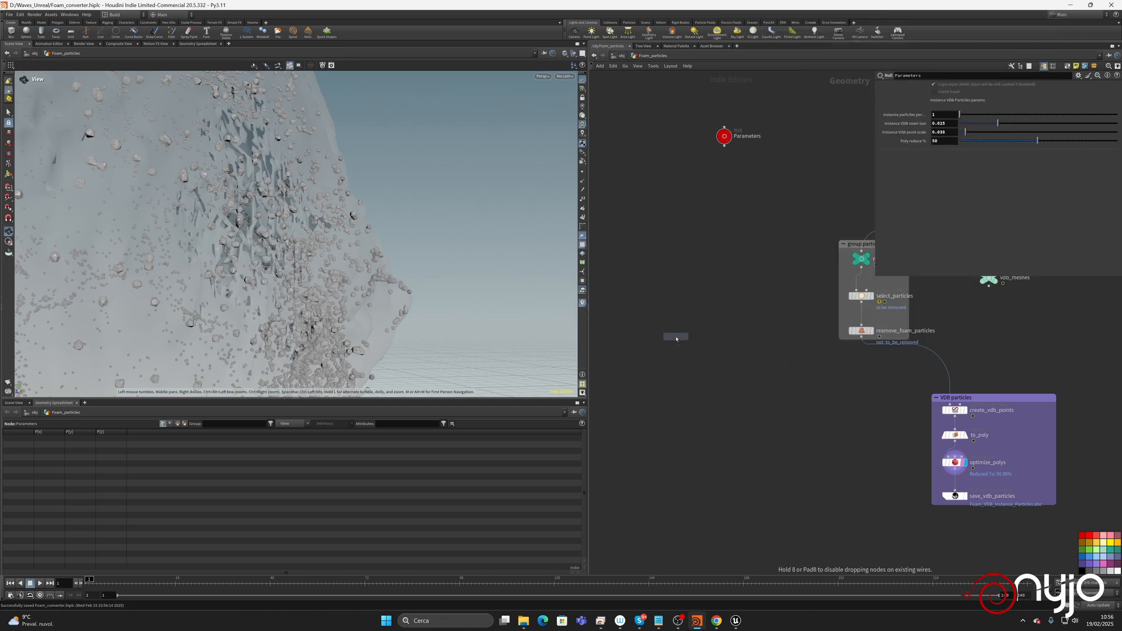
left_click(677, 339)
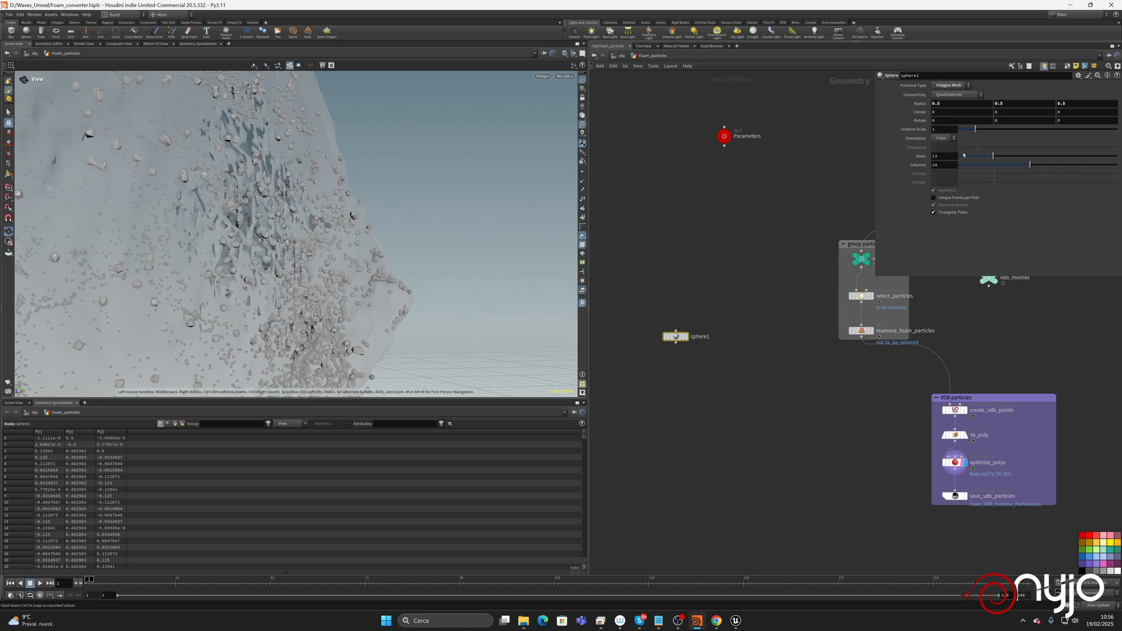
Set the sphere's rows and columns to 3 and rename the node foam_particle_mesh.
double_click(939, 156)
left_click_drag(987, 155, 923, 174)
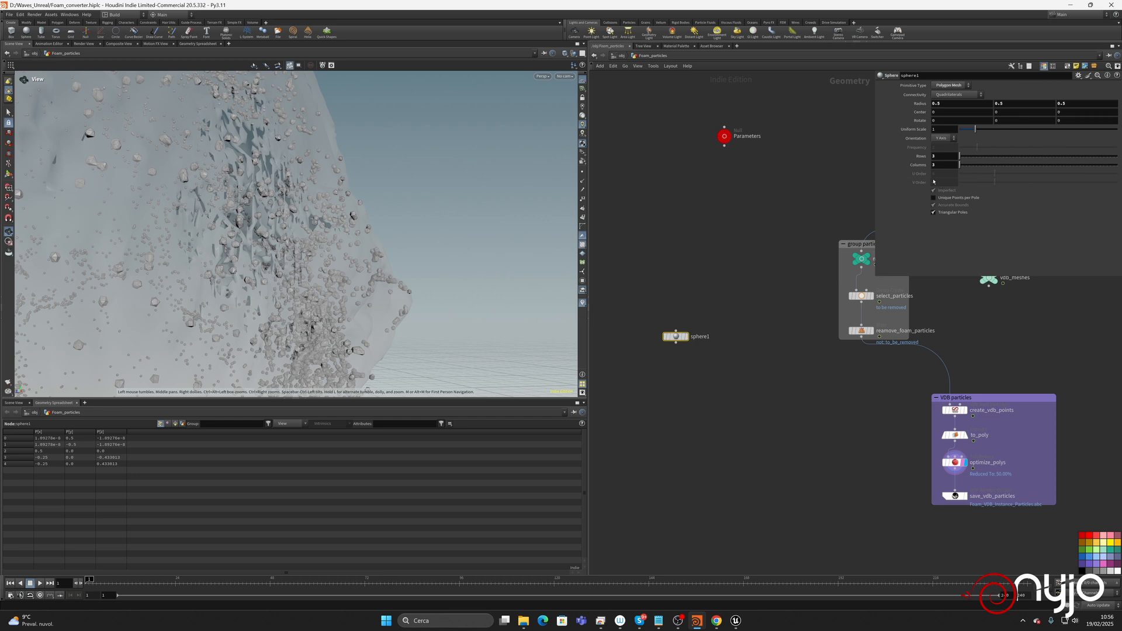
double_click(700, 337)
type("foam_particle_mesh")
key("Return")
left_click_drag(677, 337, 649, 317)
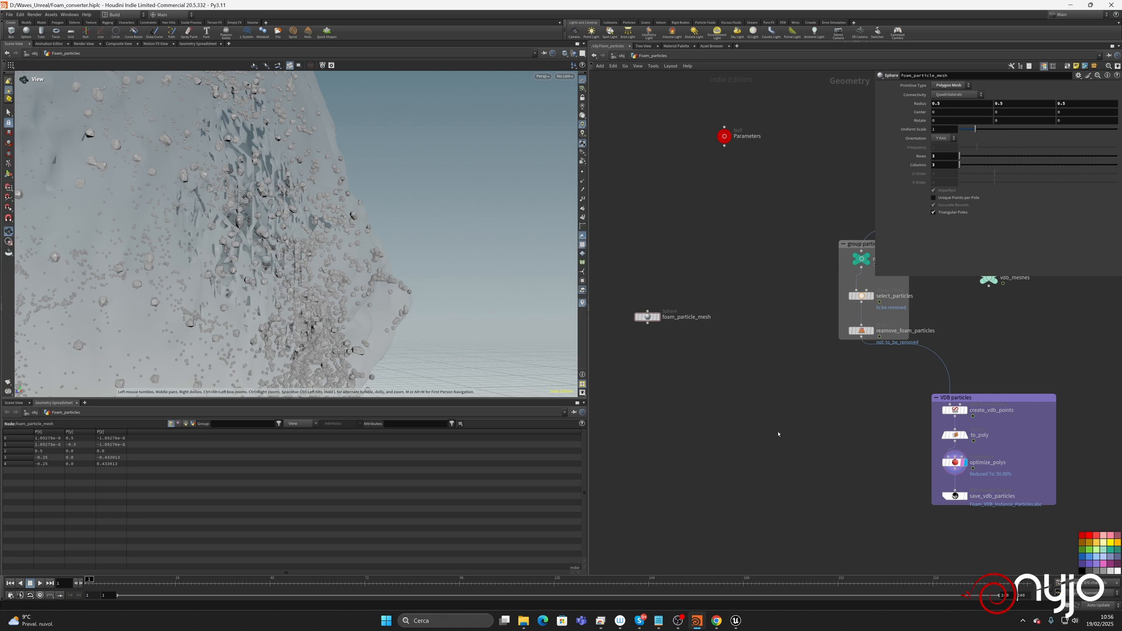
key("Tab")
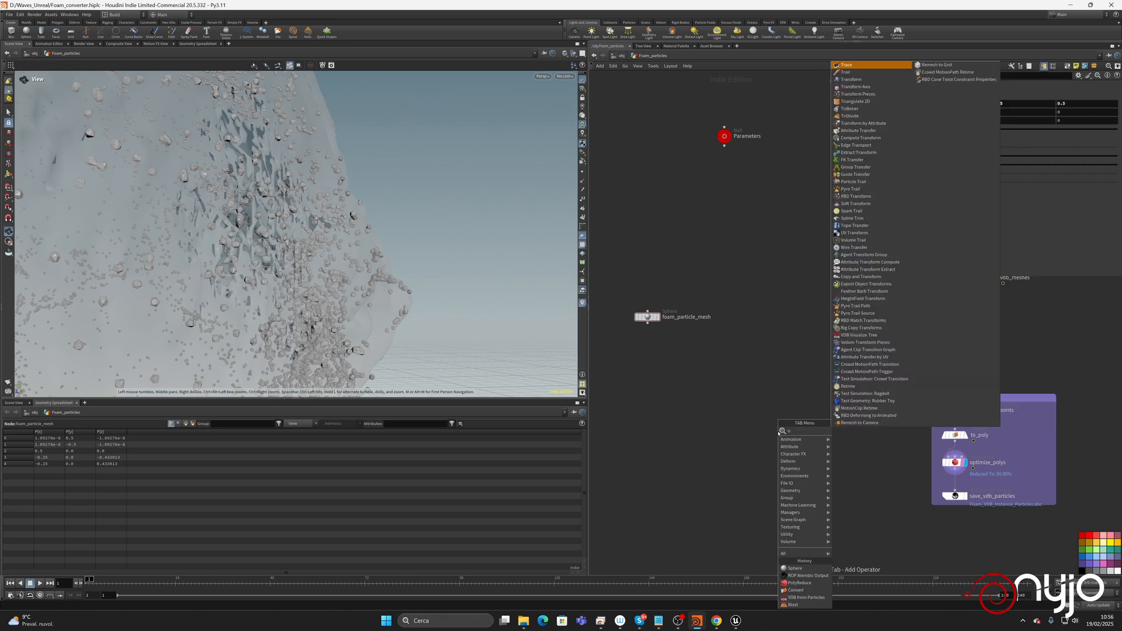
key("Escape")
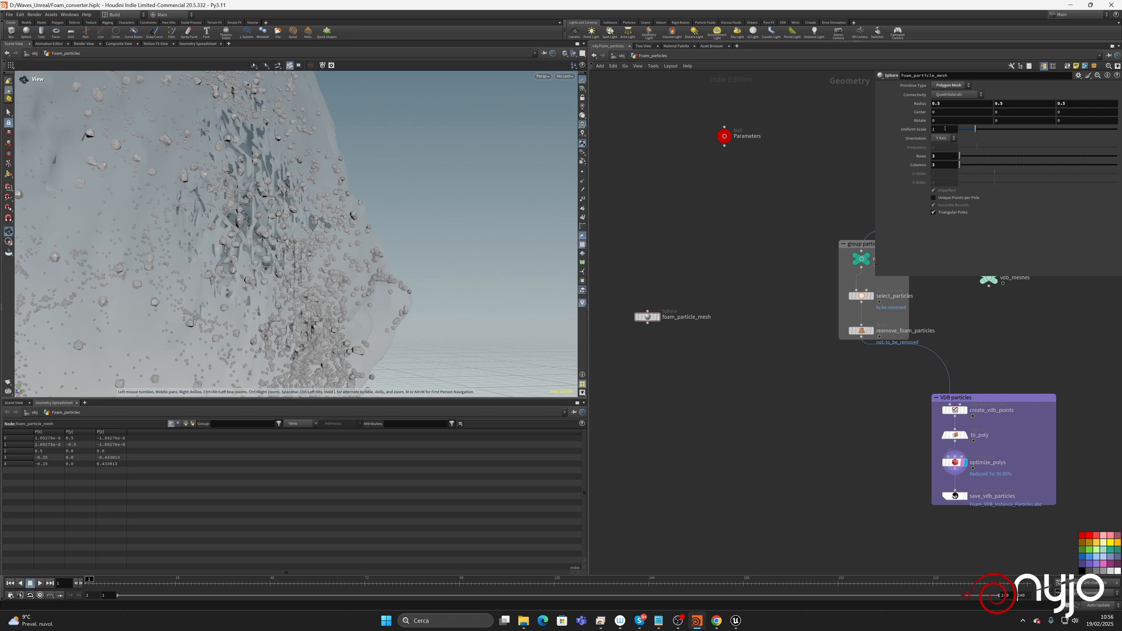
Add a message label reading "Mesh instancing" after the separator in the Parameters node's interface.
left_click(752, 138)
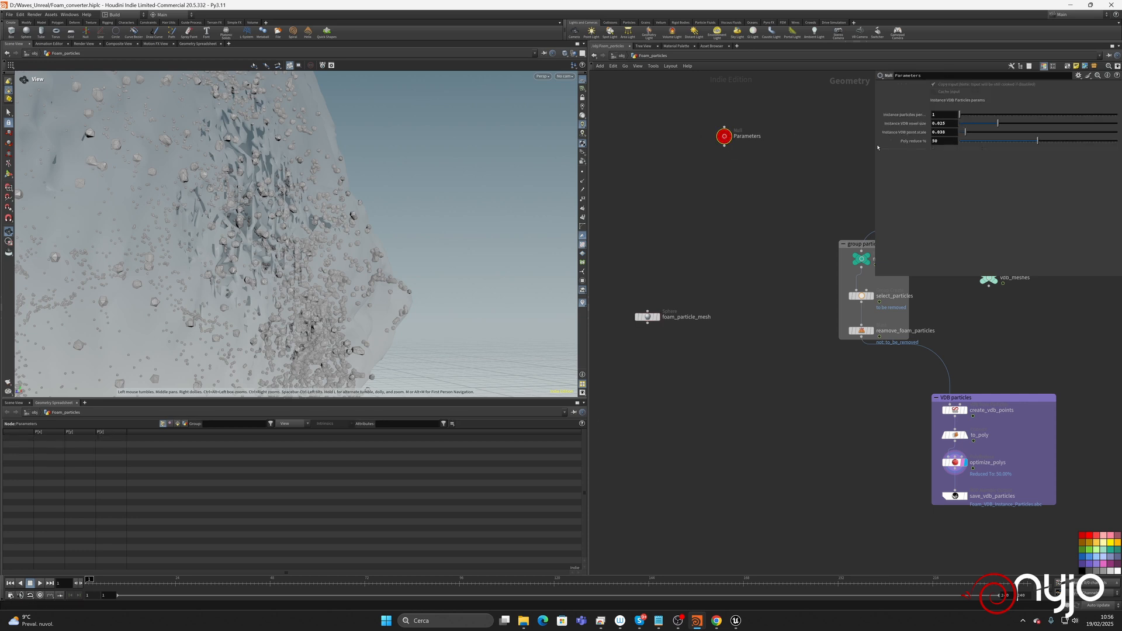
left_click(1078, 75)
left_click(1029, 82)
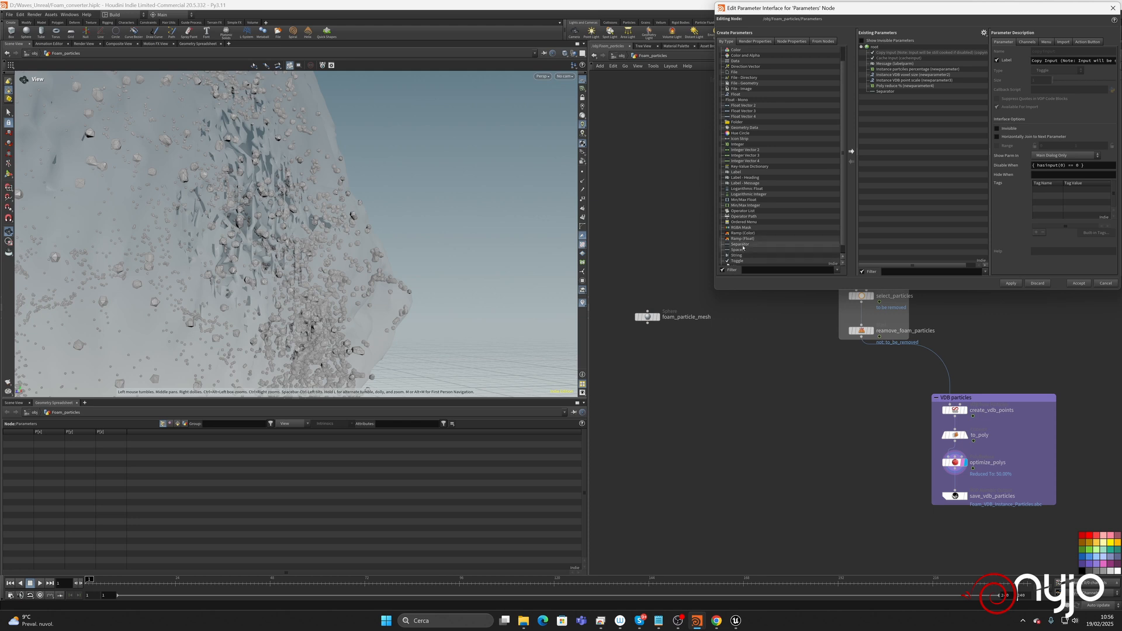
scroll(743, 248, "down", 1)
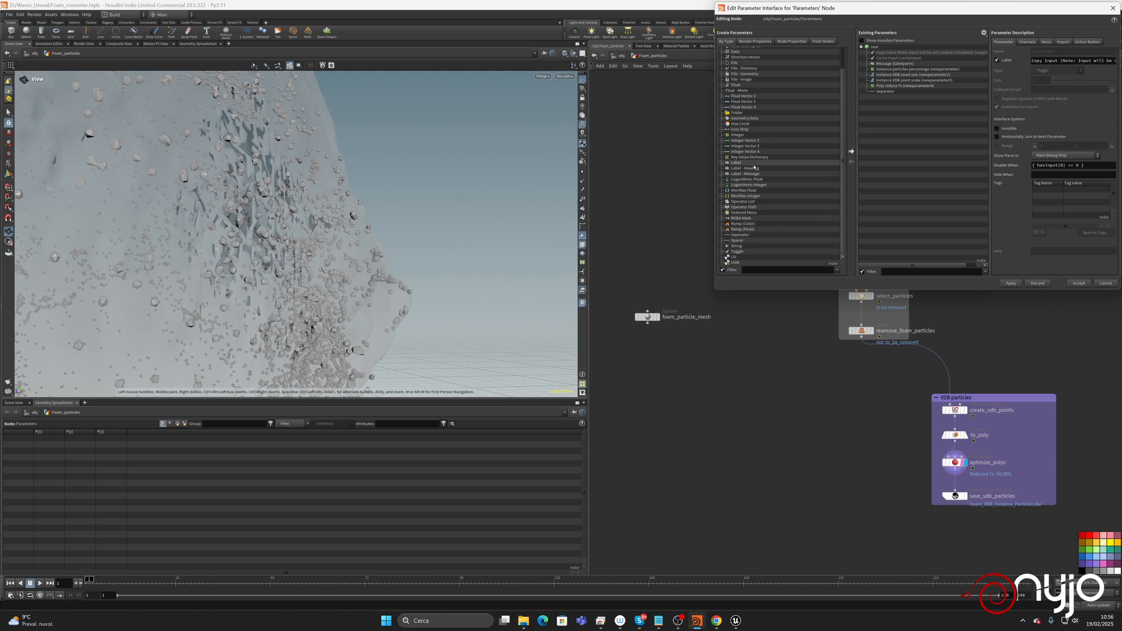
left_click_drag(746, 174, 896, 91)
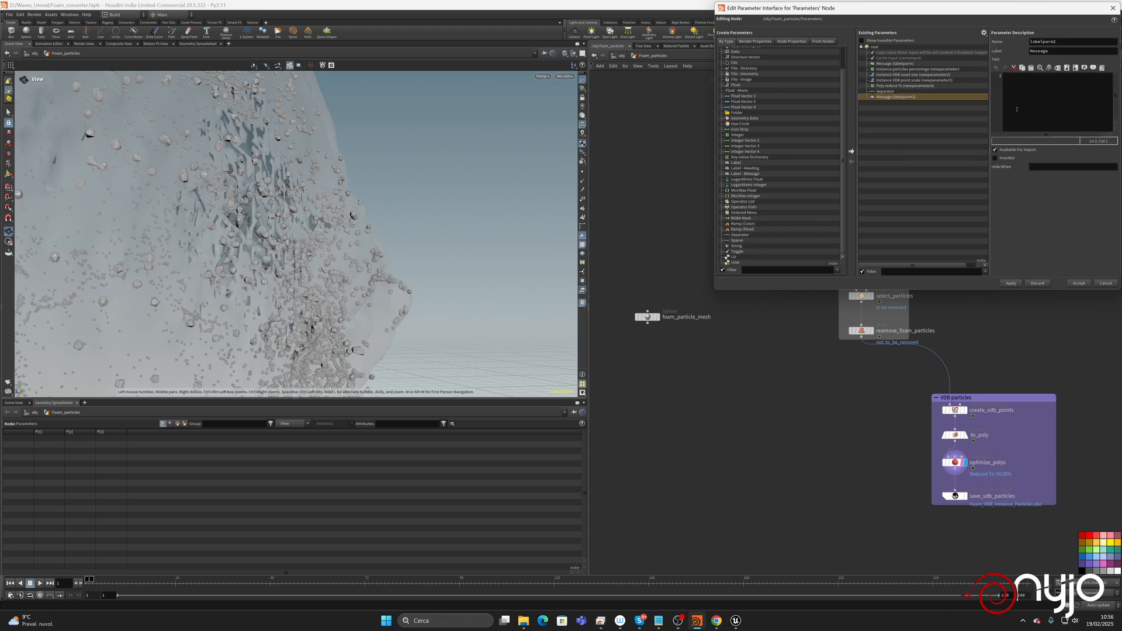
left_click(1030, 92)
type("Mesh instancing")
key("Return")
Add a float parameter below the message and label it "Single particle mesh scale".
left_click_drag(735, 85, 893, 103)
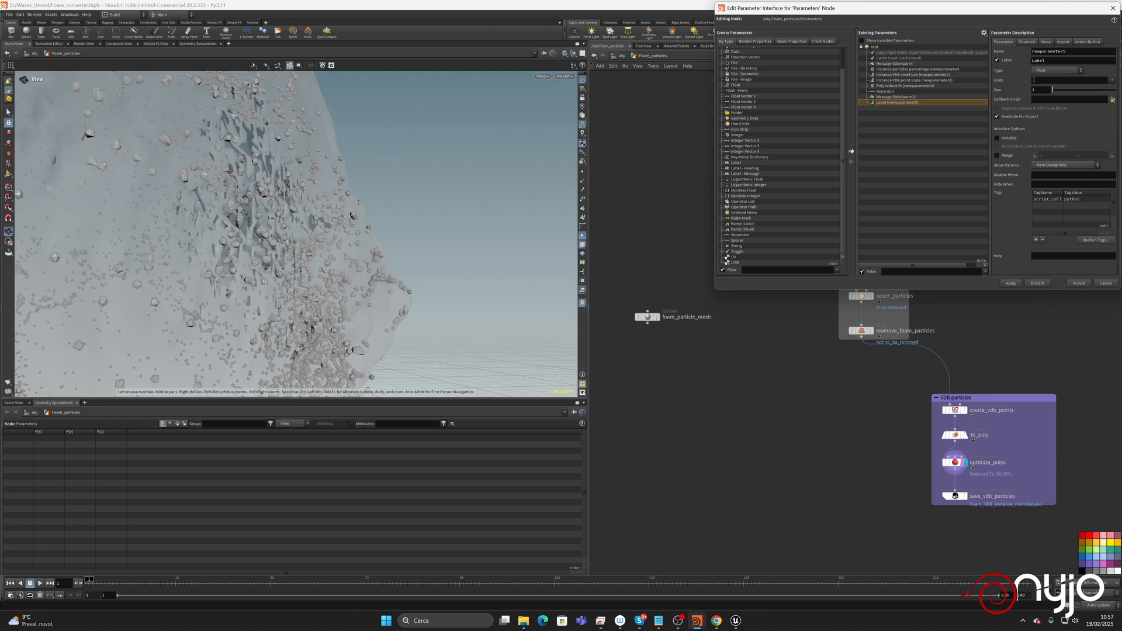
left_click_drag(1053, 61, 1010, 63)
type("Single particle mesh scale")
key("Return")
Enable the mesh scale parameter's range with a maximum of 1 and accept the interface changes.
left_click(998, 156)
left_click(1057, 157)
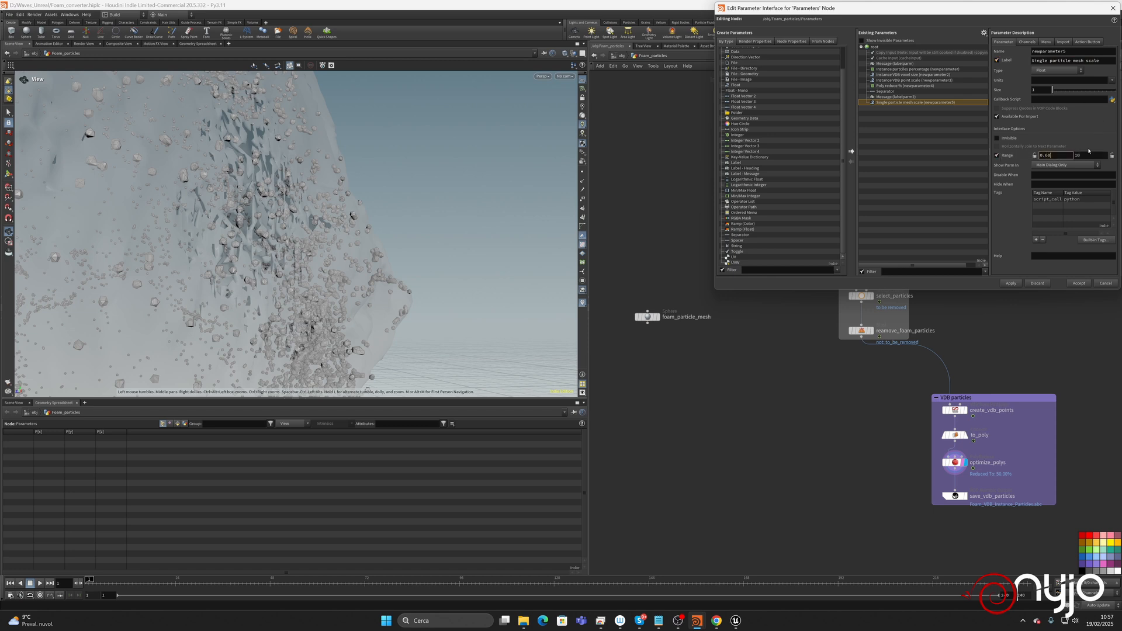
key("Return")
double_click(1087, 156)
type("1")
key("Return")
left_click(1078, 282)
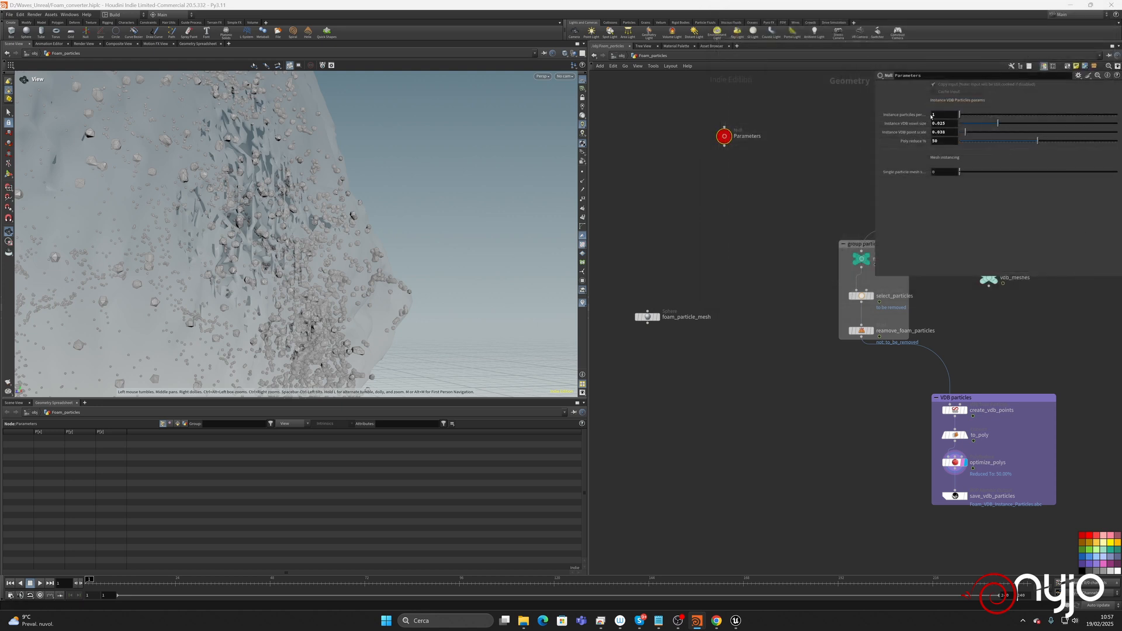
Set the Single particle mesh scale parameter to 1.
left_click(953, 171)
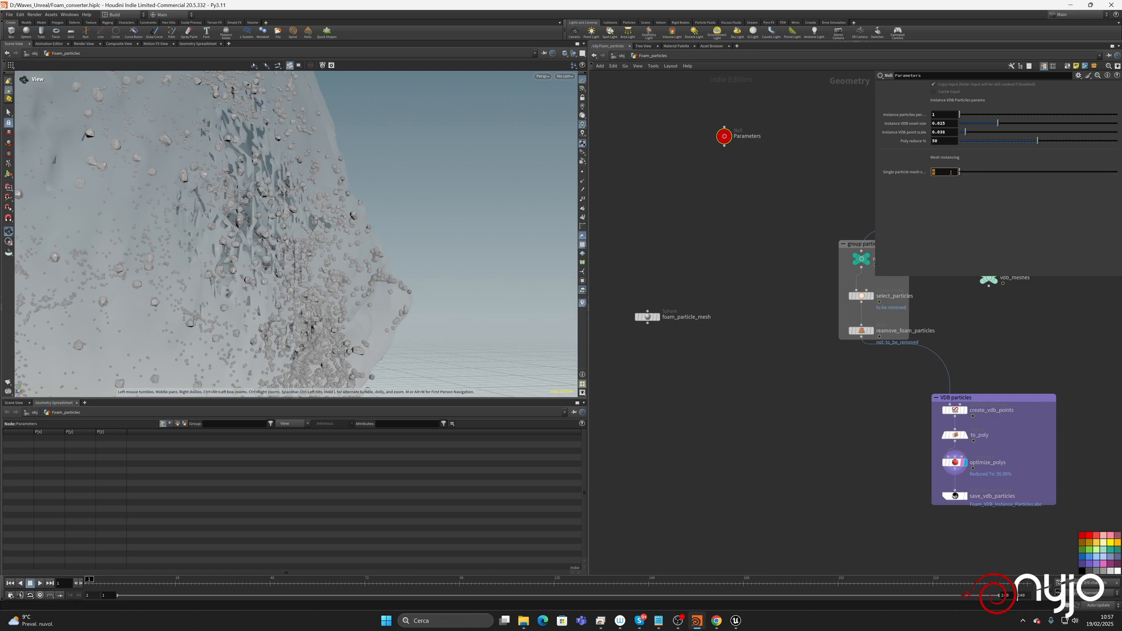
type("1")
key("Return")
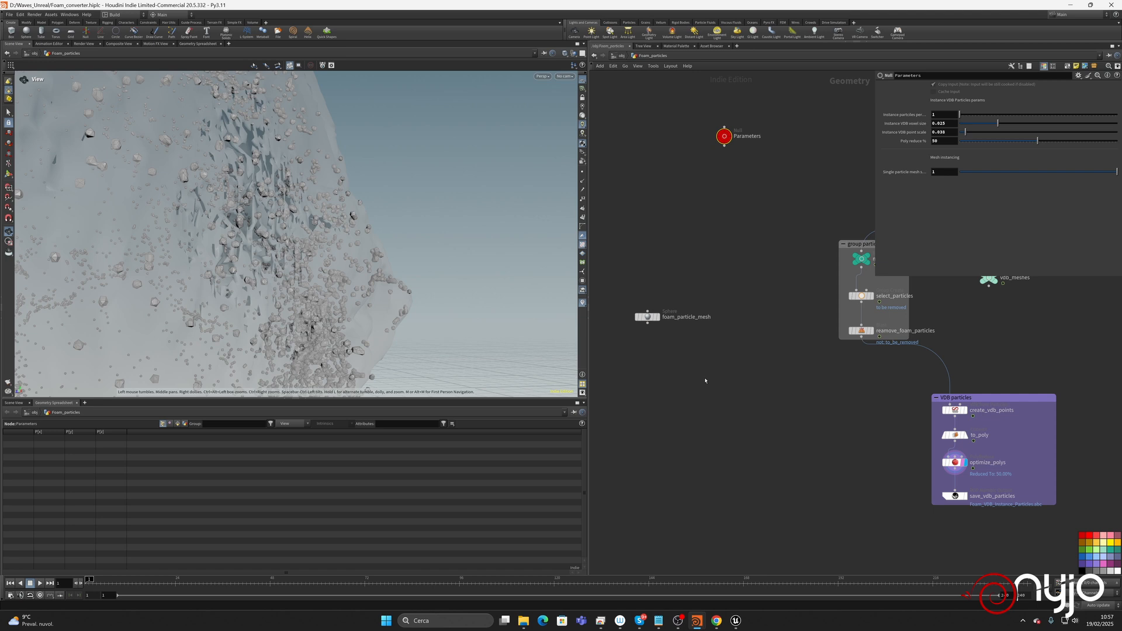
Link foam_particle_mesh's Uniform Scale to the Single particle mesh scale parameter with a relative reference, and save the scene.
right_click(938, 172)
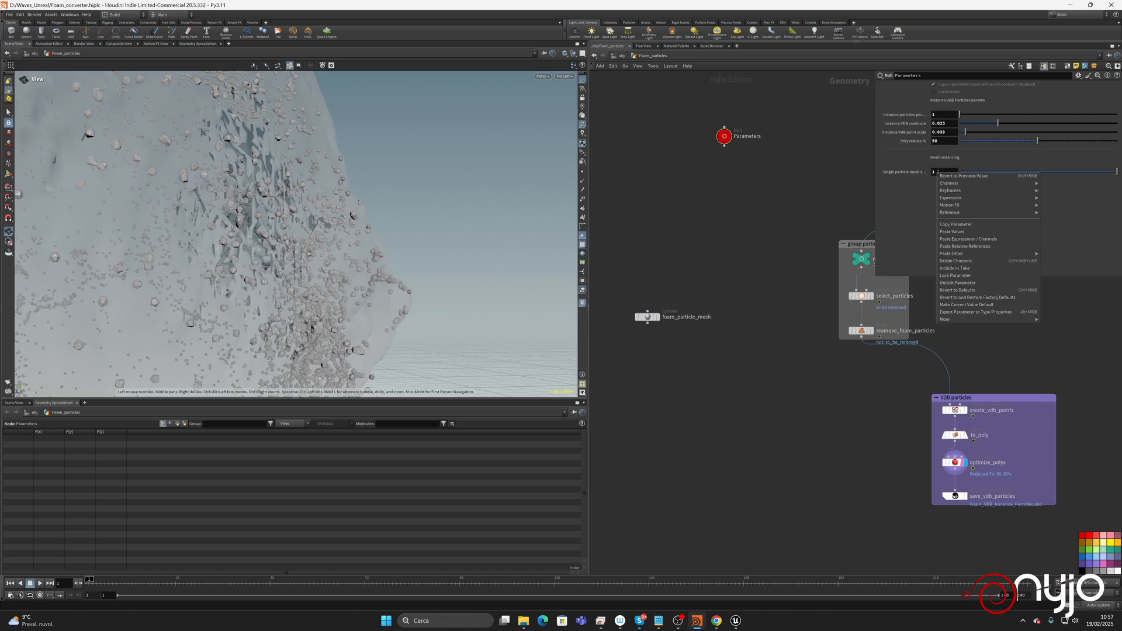
left_click(953, 225)
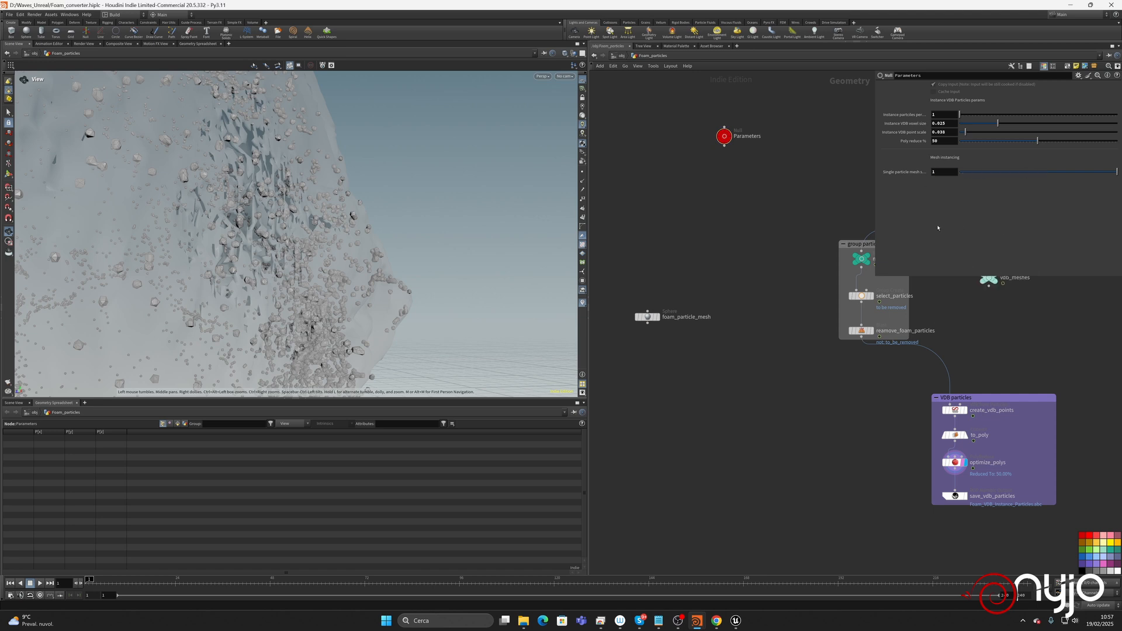
left_click(649, 318)
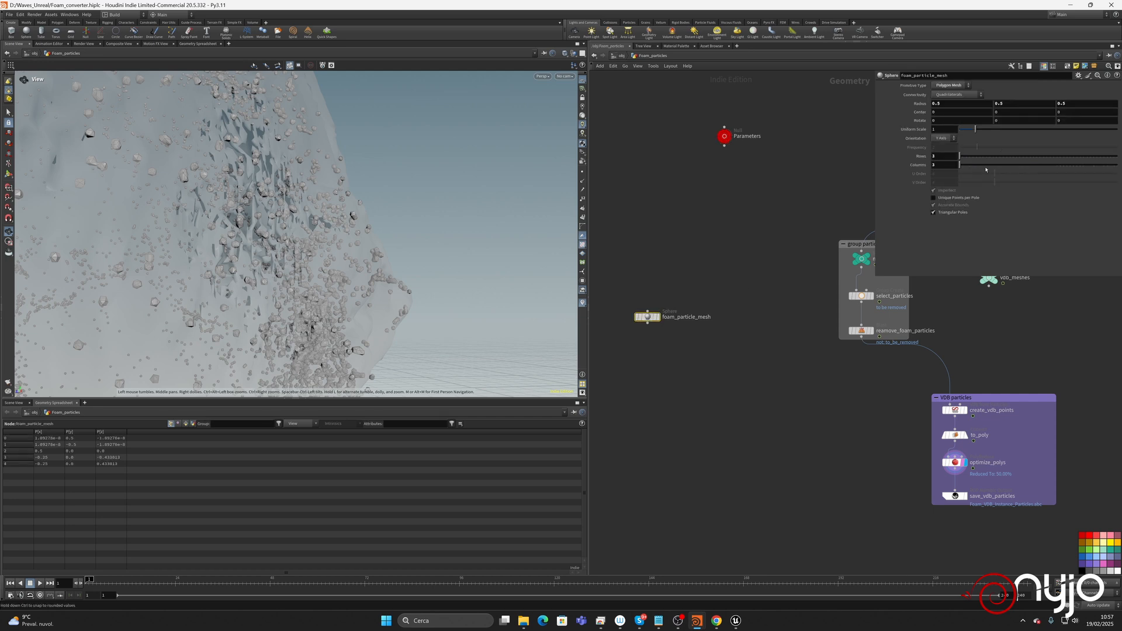
right_click(942, 129)
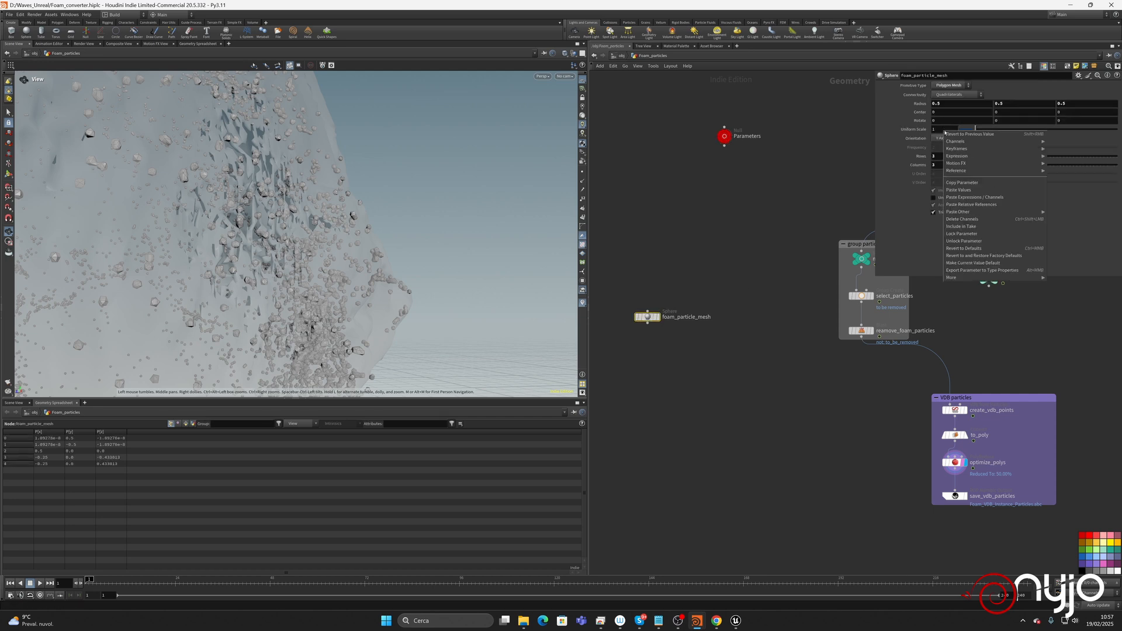
left_click(973, 204)
key("ctrl+s")
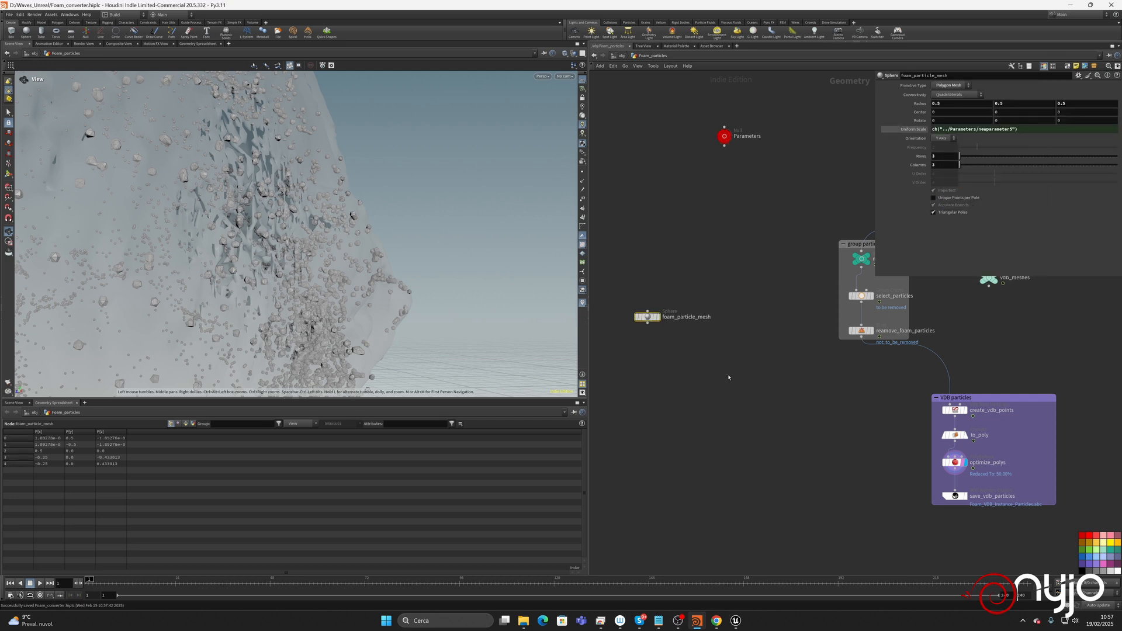
Add a Copy to Points node below foam_particle_mesh and enable Pack and Instance on it.
key("Tab")
type("copy")
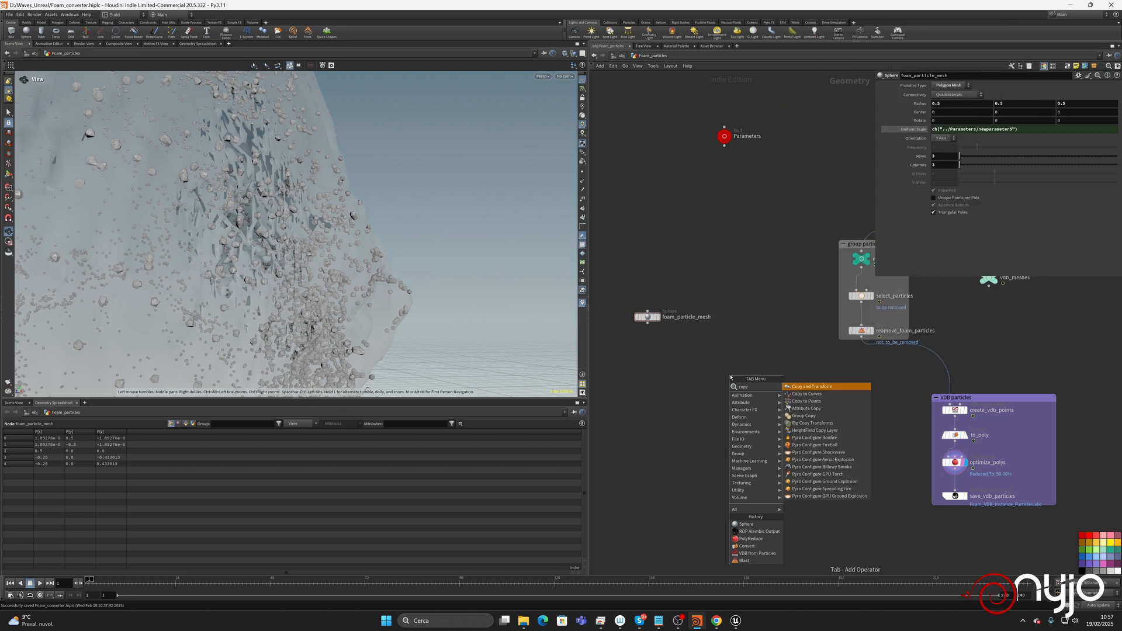
key("Down")
key("Down")
key("Return")
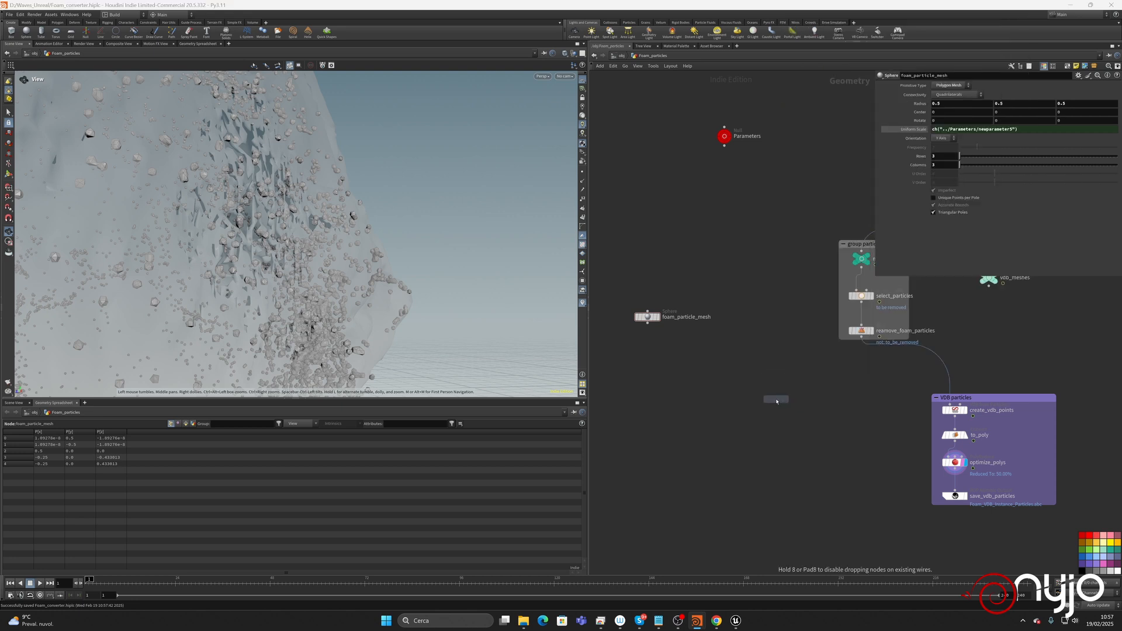
left_click(738, 402)
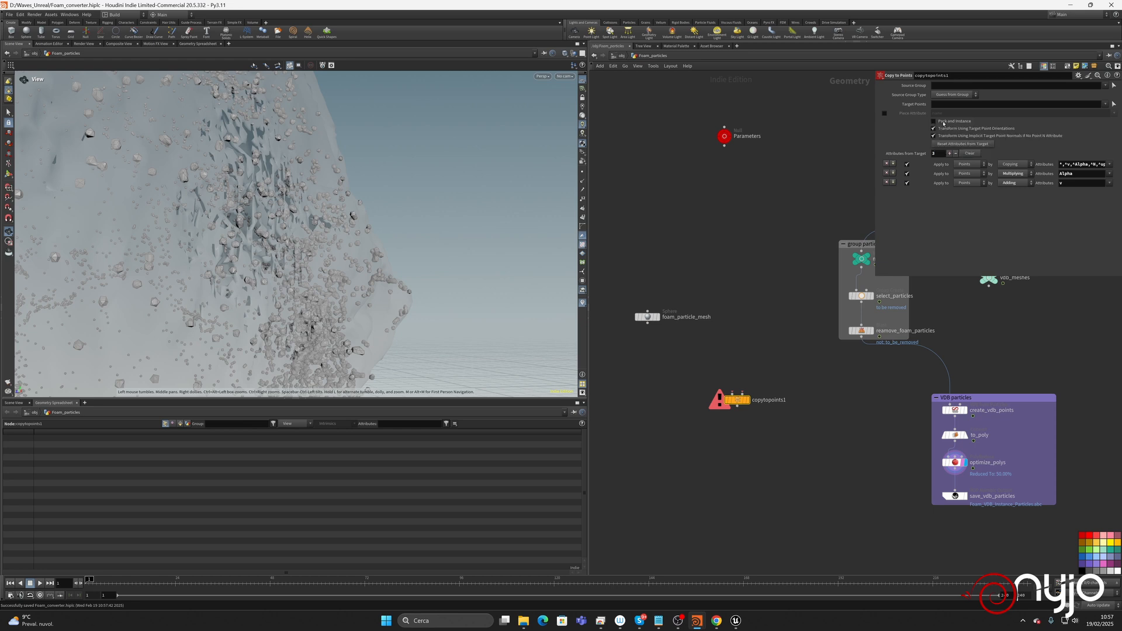
left_click(934, 121)
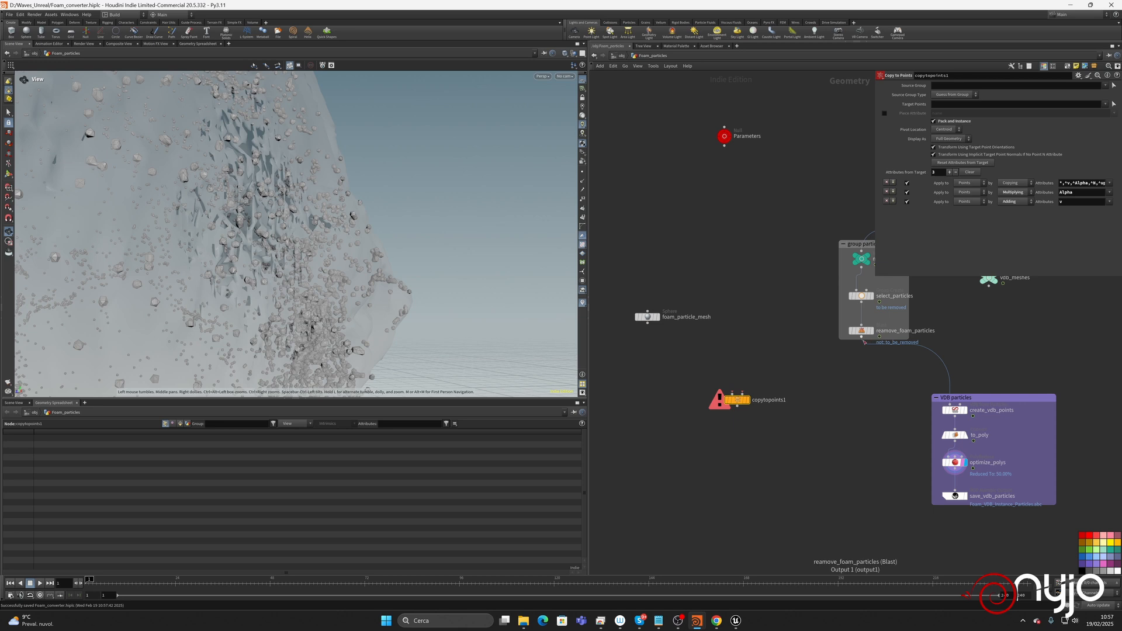
Connect foam_particle_mesh as the source and reamove_foam_particles as the target points of the Copy to Points node, and display its result.
left_click_drag(862, 338, 742, 394)
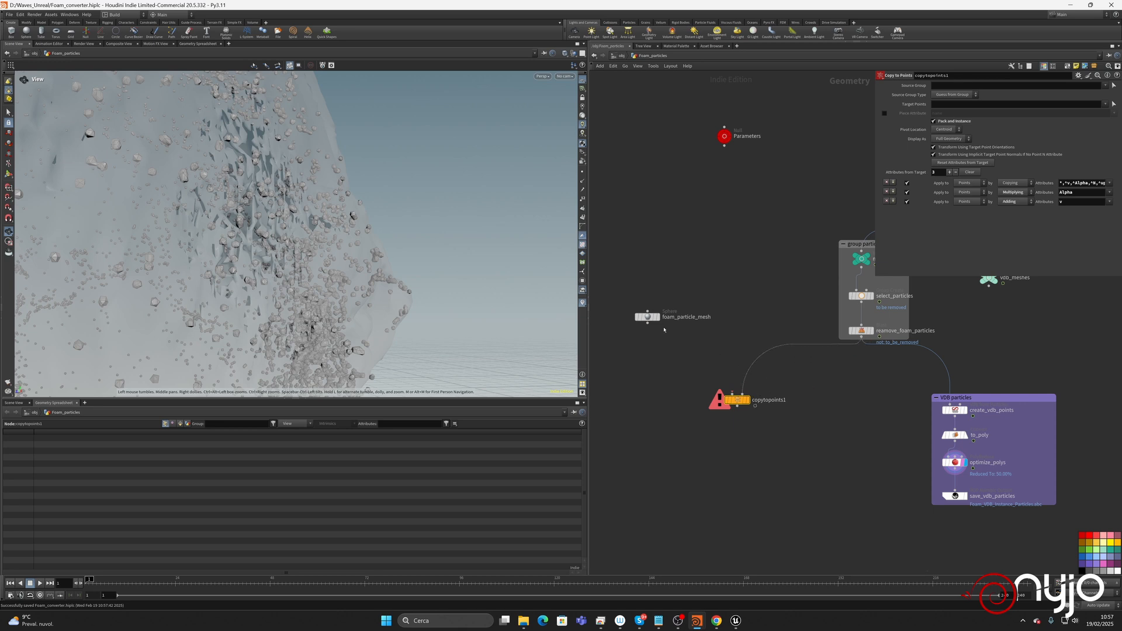
left_click_drag(648, 324, 733, 396)
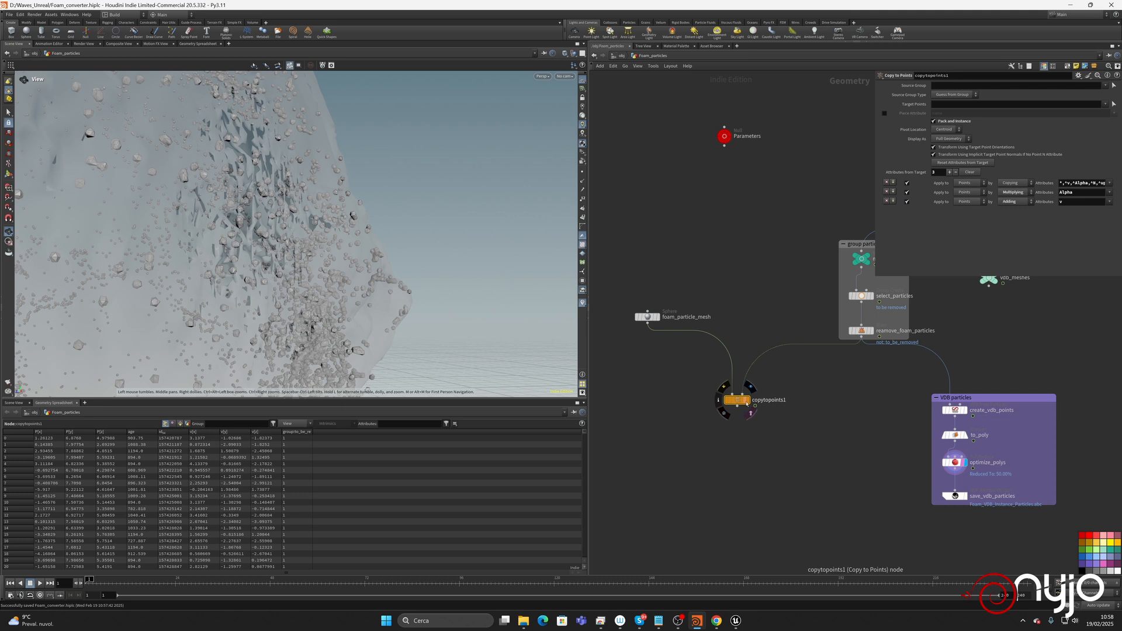
left_click(751, 387)
left_click_drag(747, 402, 751, 412)
left_click_drag(647, 320, 653, 347)
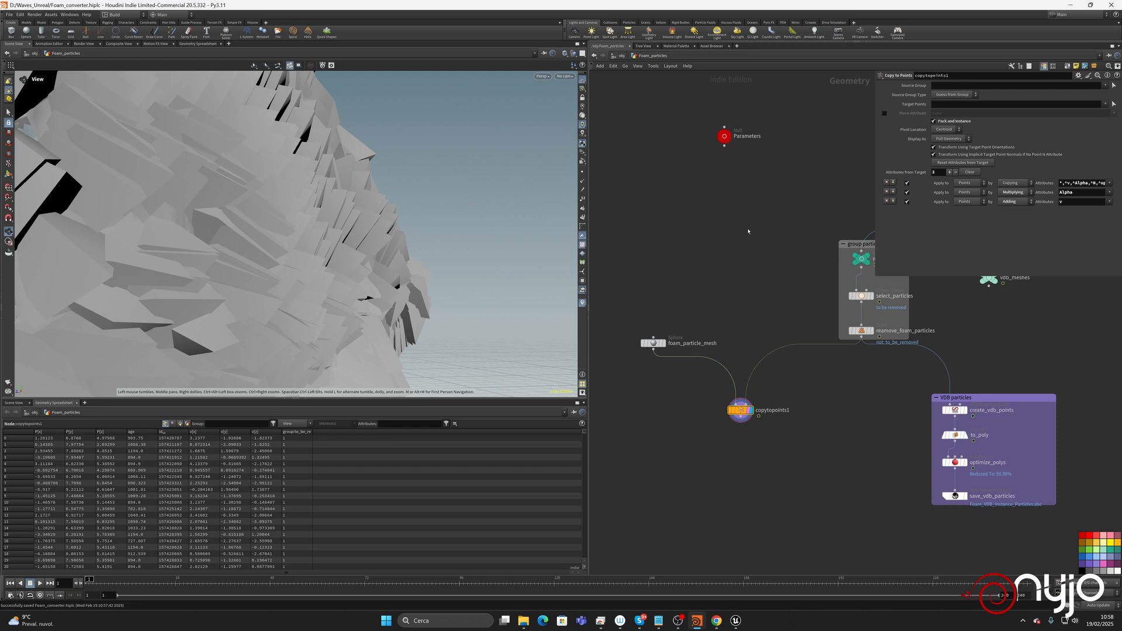
Add an integer parameter labelled "Mesh rows" to the Parameters node, with its range enabled and a maximum of 10.
left_click(659, 344)
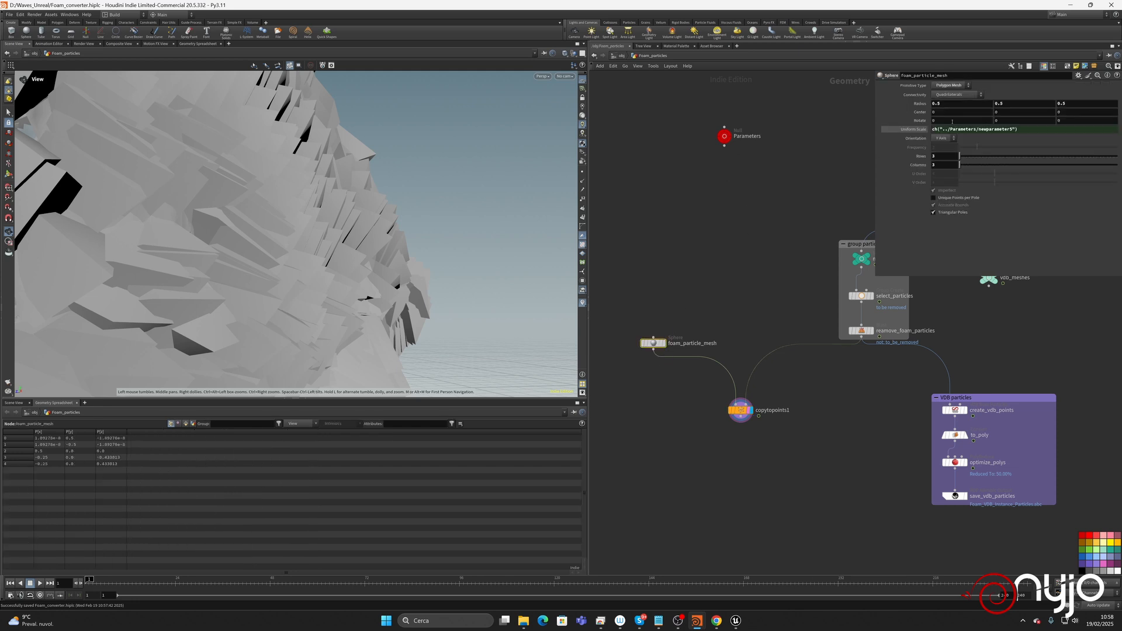
left_click(725, 136)
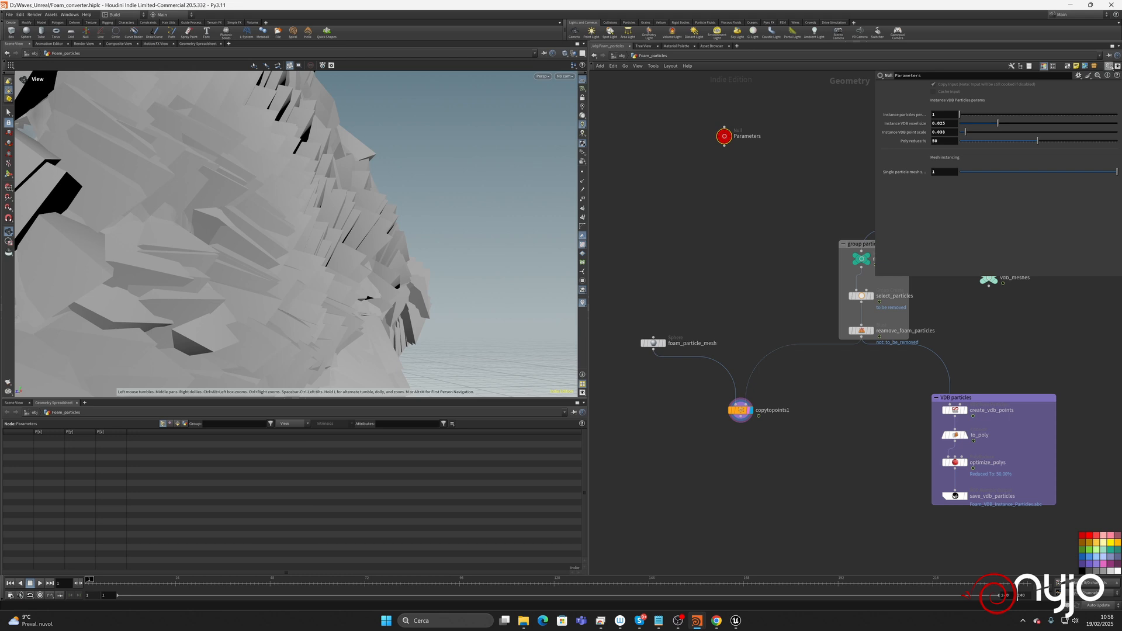
left_click(1079, 75)
left_click(1031, 82)
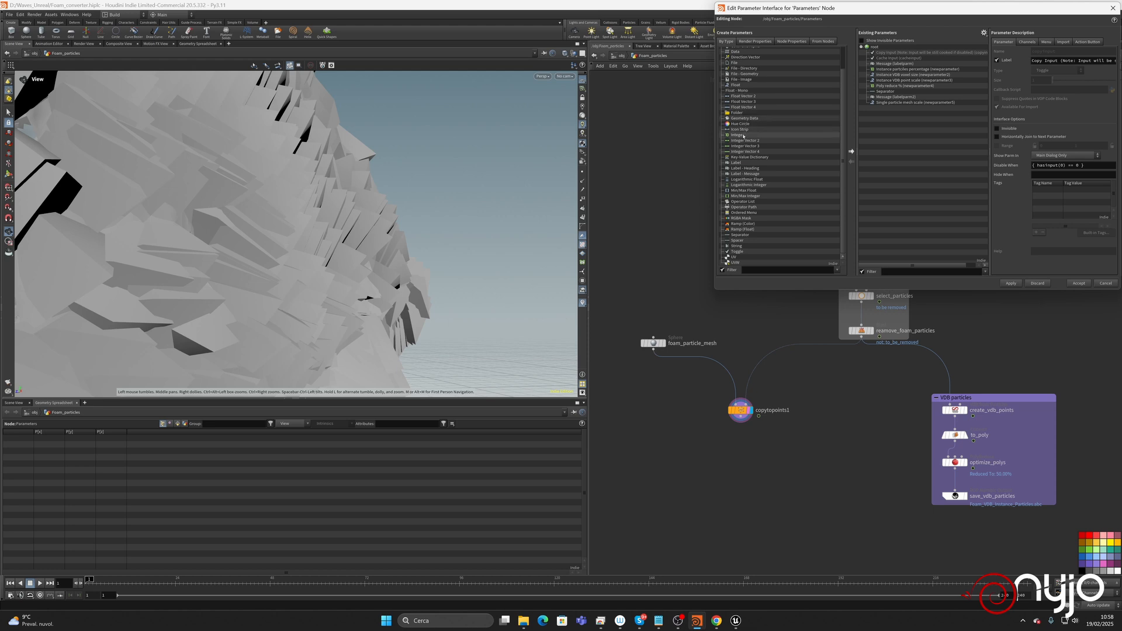
left_click_drag(738, 135, 894, 108)
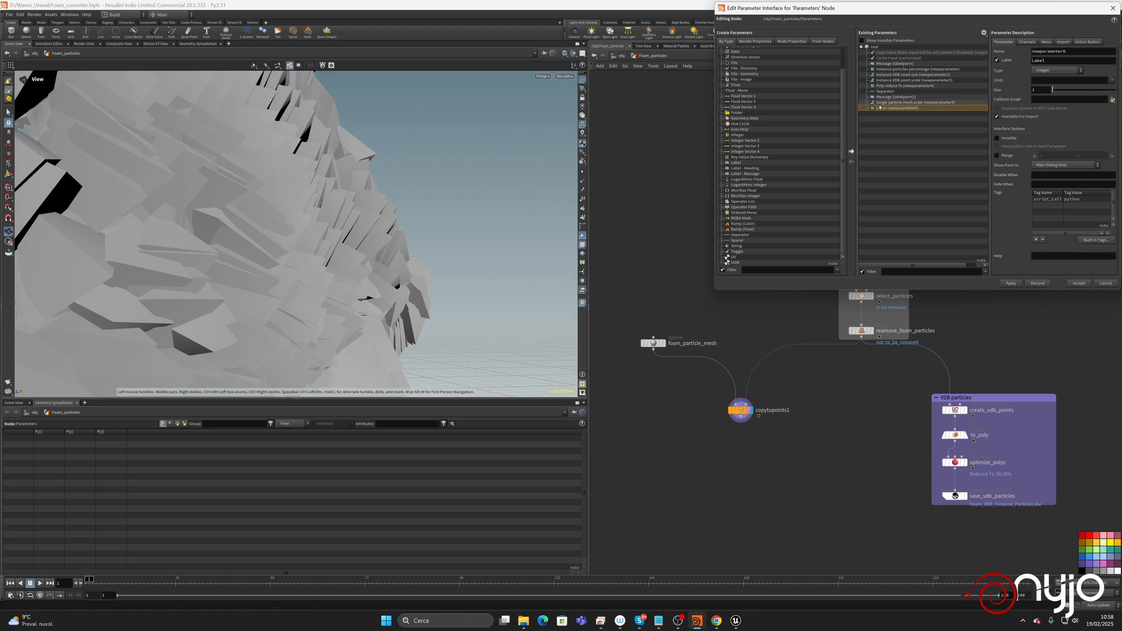
double_click(1047, 59)
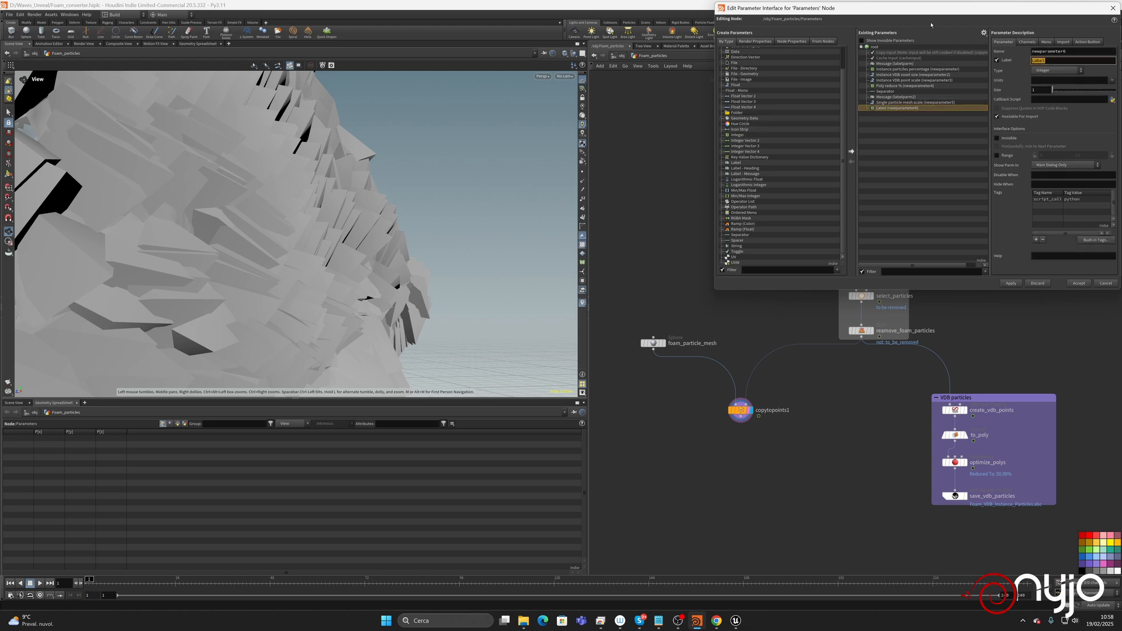
type("Mesh rows")
key("Return")
left_click(997, 156)
left_click(1047, 156)
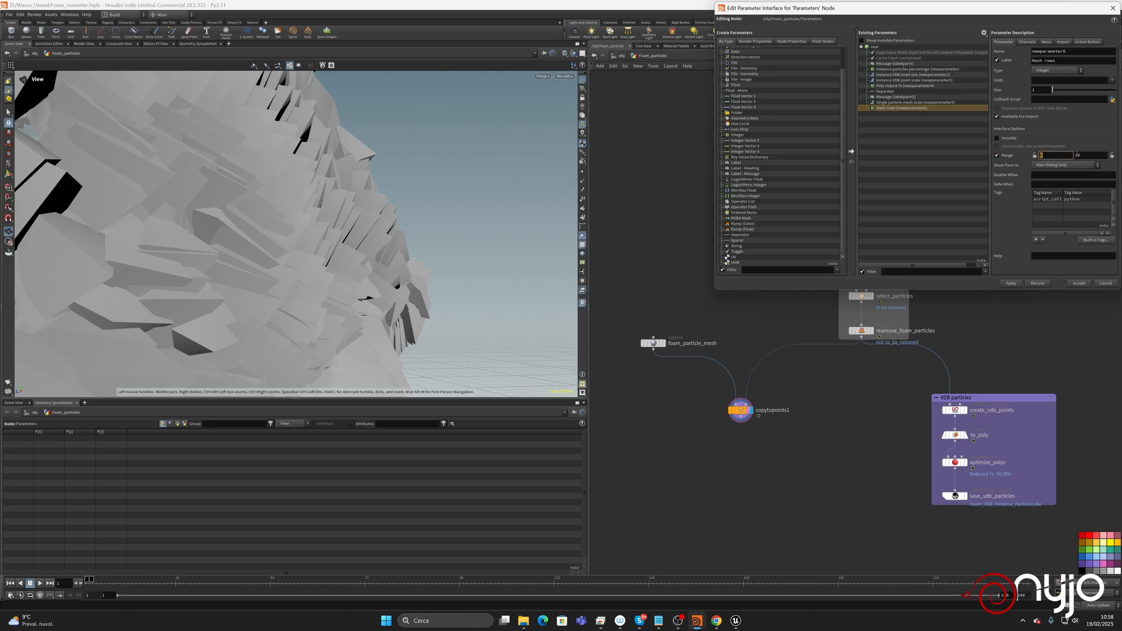
key("Tab")
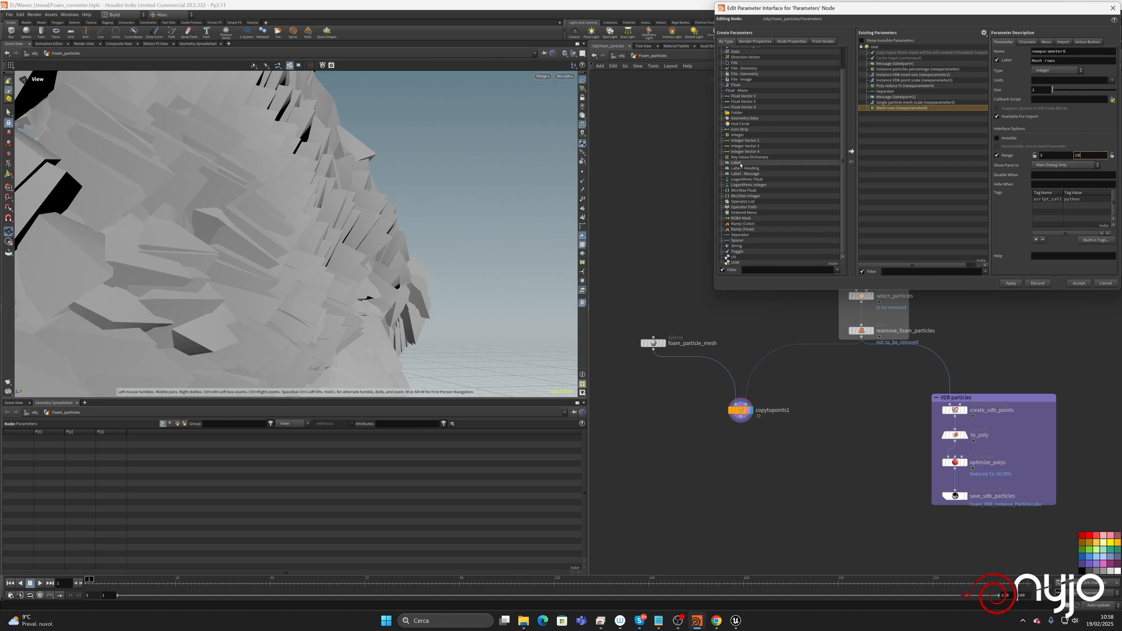
Add a second integer parameter labelled "Mesh colums" with a range maximum of 10, and accept the interface changes.
left_click_drag(738, 136, 894, 115)
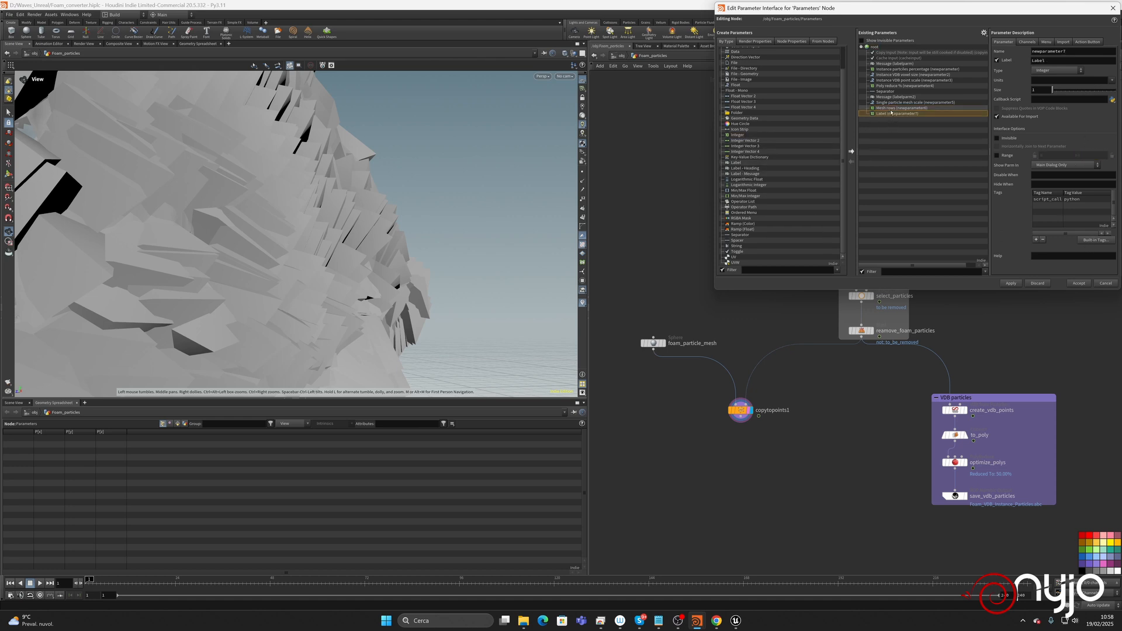
double_click(1061, 62)
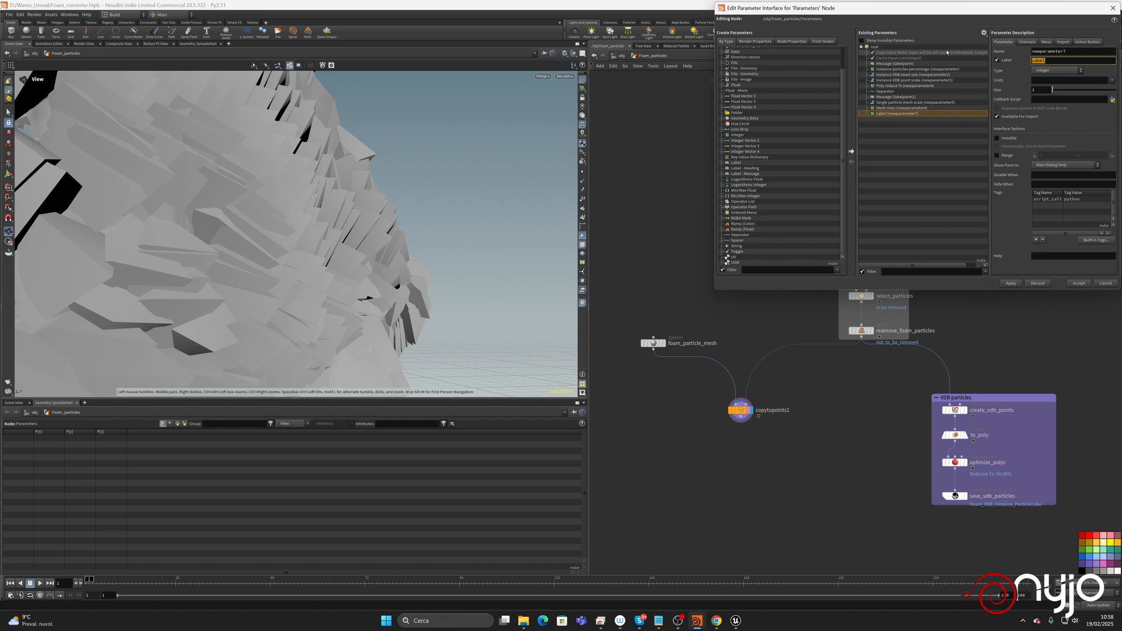
type("Mesh colums")
left_click(997, 155)
left_click(1059, 156)
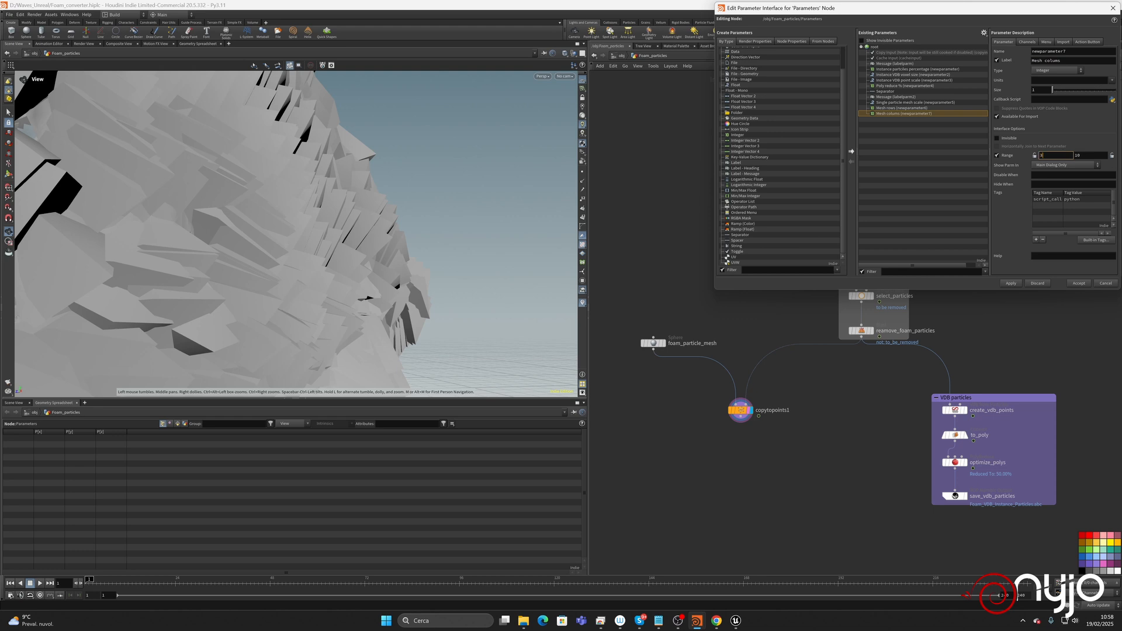
left_click(1077, 283)
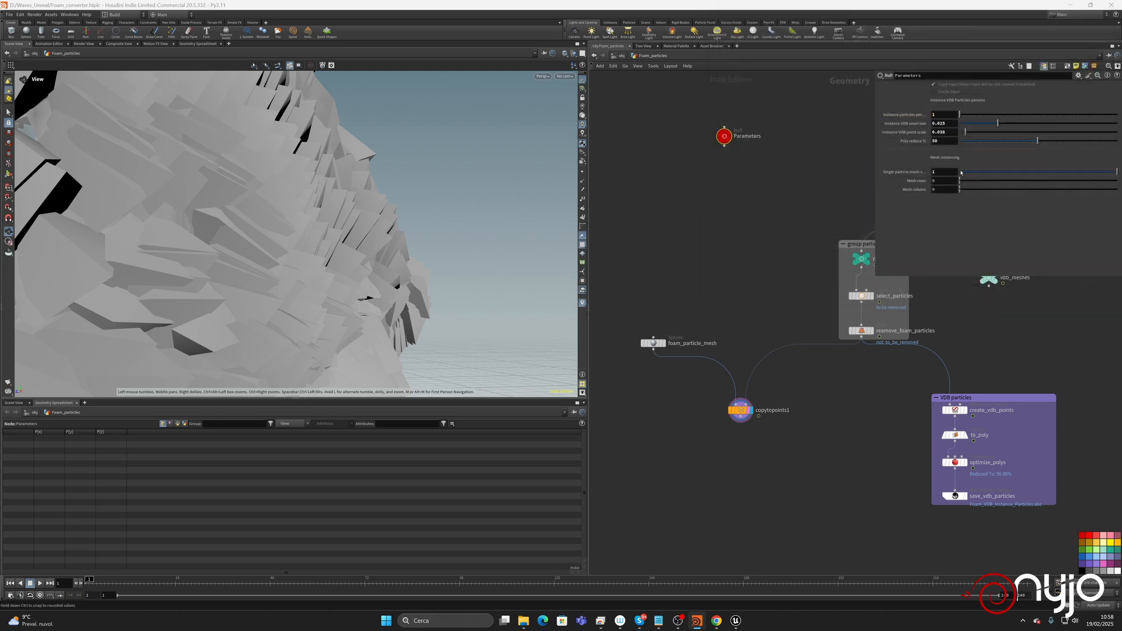
Set both the Mesh rows and Mesh colums parameters to 3.
key("Return")
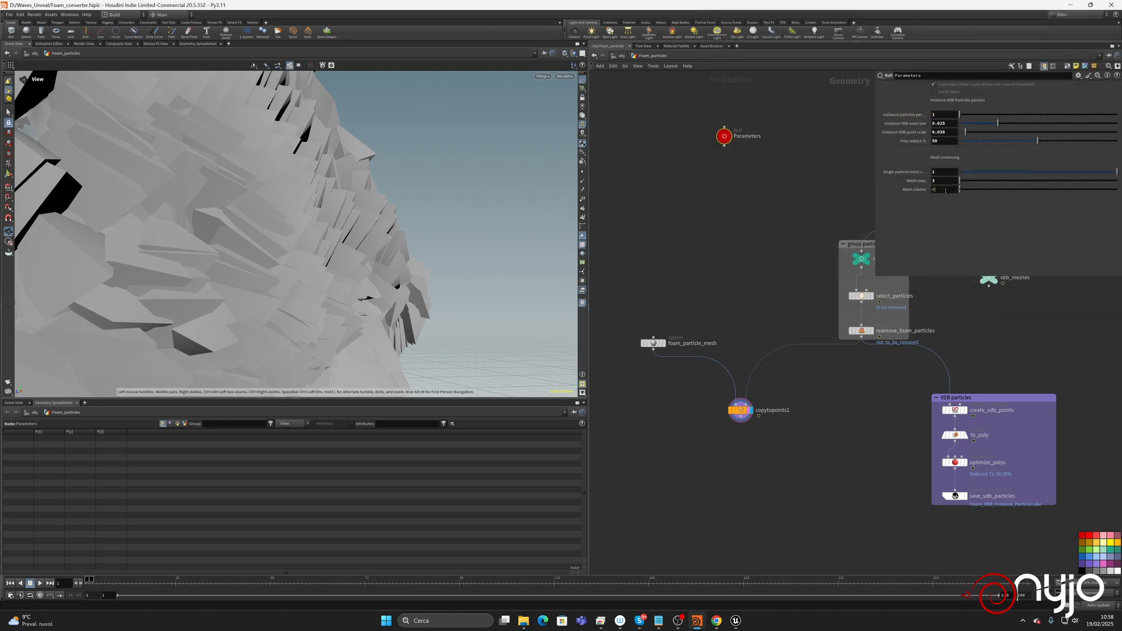
double_click(946, 190)
type("3")
key("Return")
left_click_drag(959, 180, 902, 203)
Link foam_particle_mesh's Rows to the Mesh rows parameter with a relative reference.
right_click(946, 181)
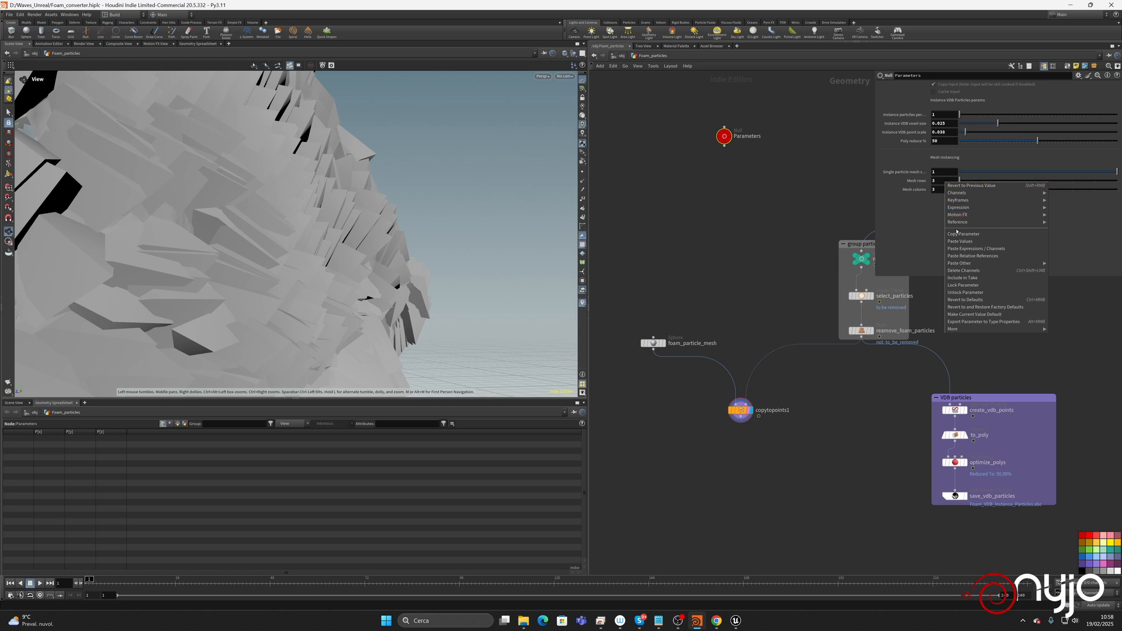
left_click(653, 343)
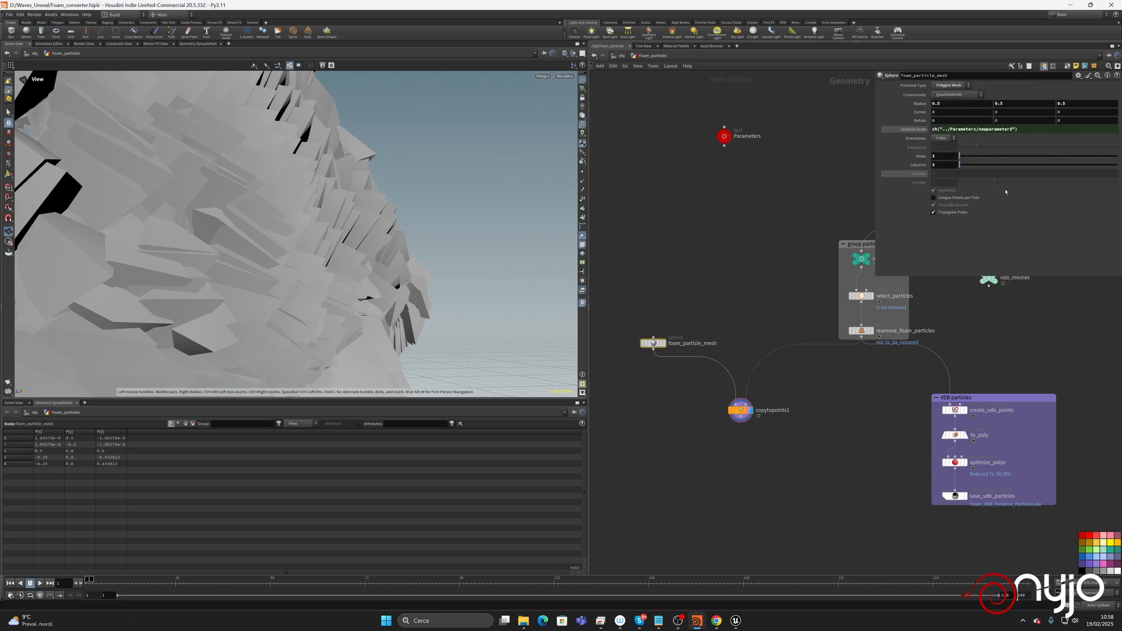
right_click(959, 155)
left_click(973, 231)
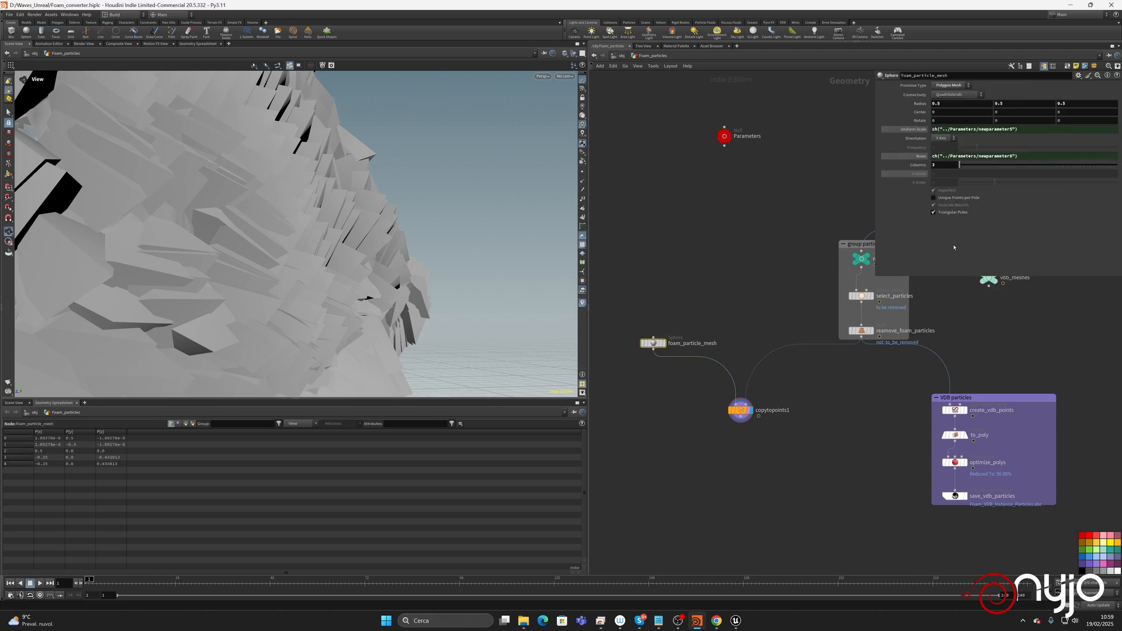
Link foam_particle_mesh's Columns to the Mesh colums parameter with a relative reference.
left_click(724, 136)
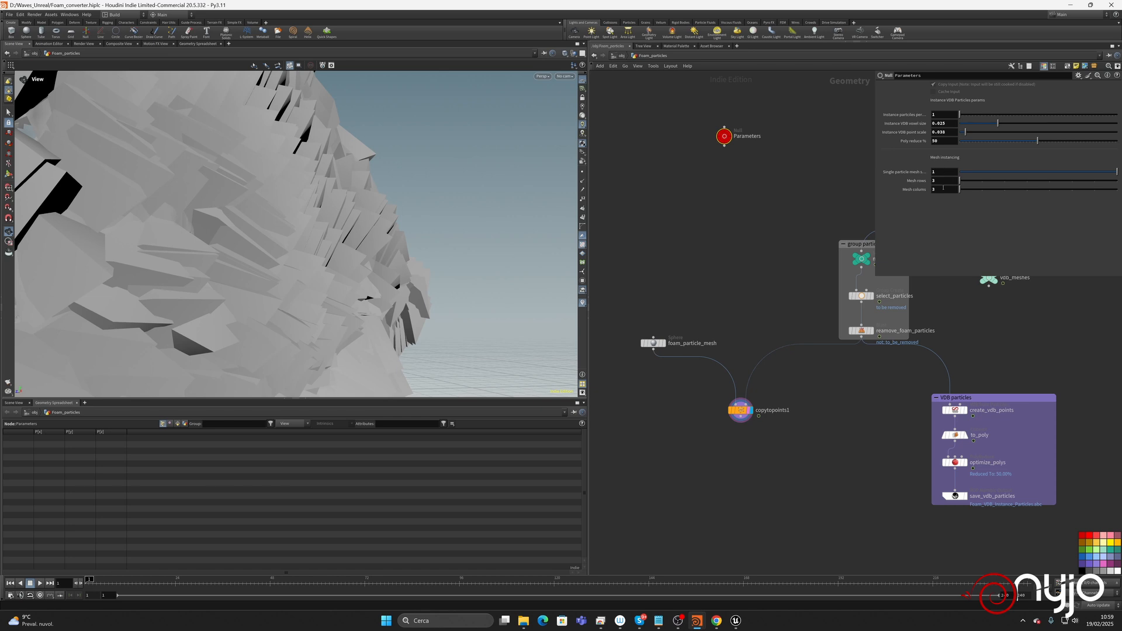
right_click(942, 188)
left_click(977, 243)
left_click(652, 343)
right_click(941, 165)
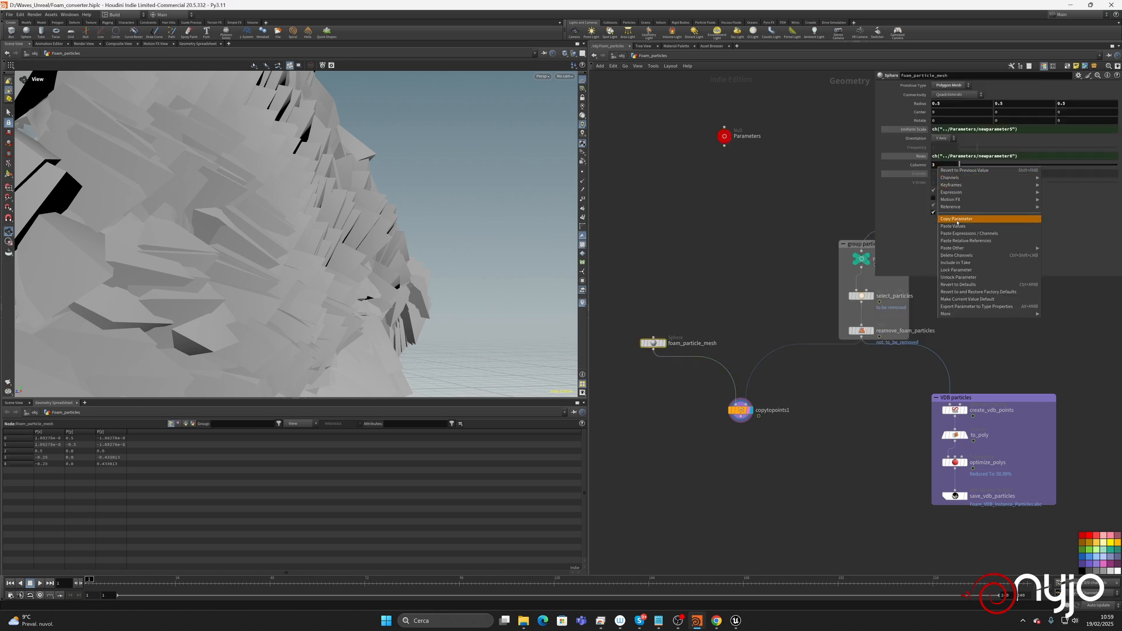
left_click(965, 240)
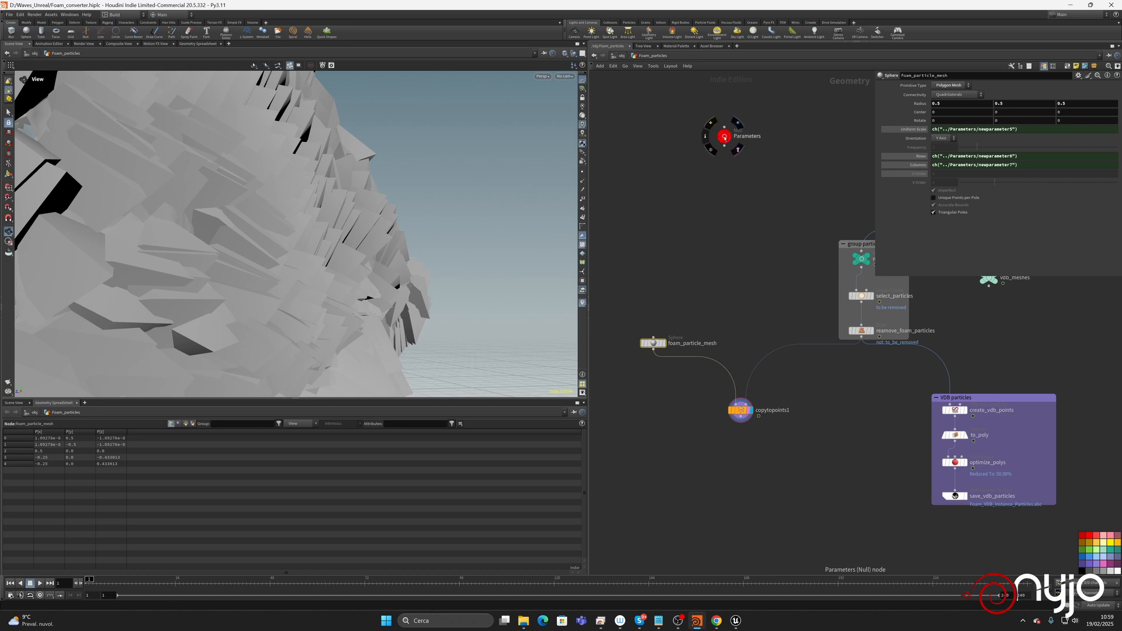
Move the Parameters node above foam_particle_mesh and lower the Single particle mesh scale to about 0.054.
left_click_drag(725, 137, 644, 159)
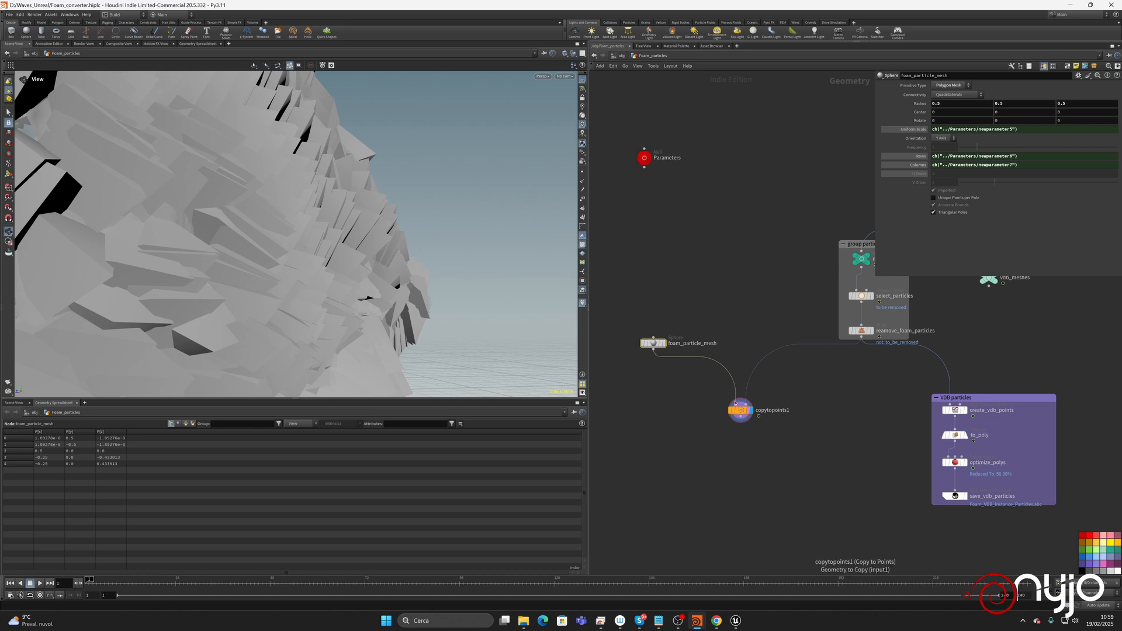
scroll(307, 237, "down", 10)
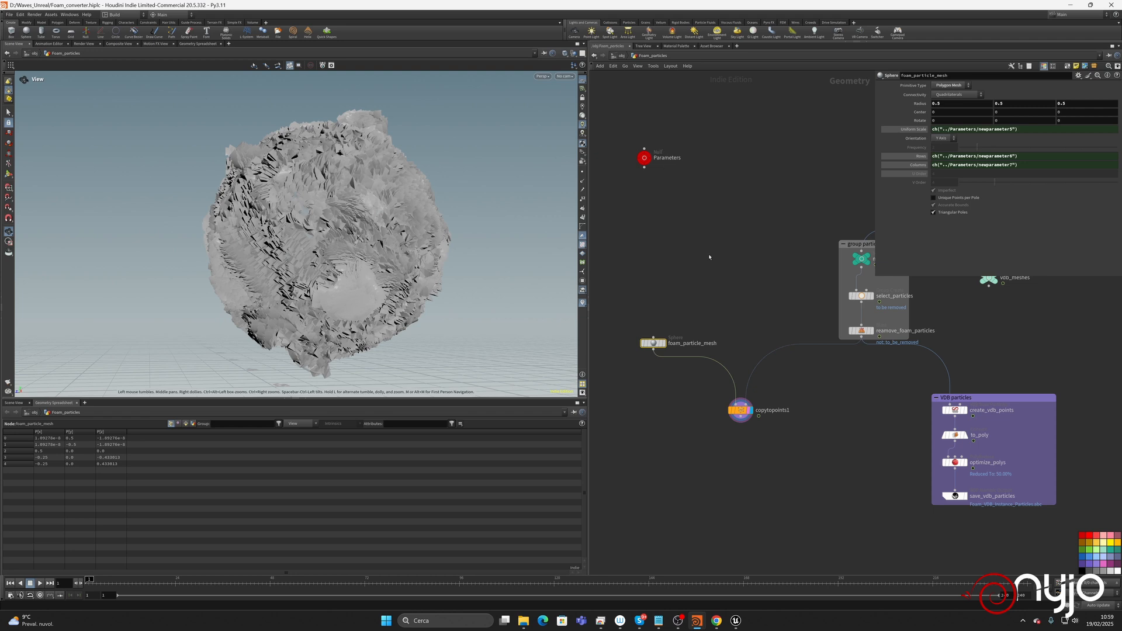
left_click(644, 158)
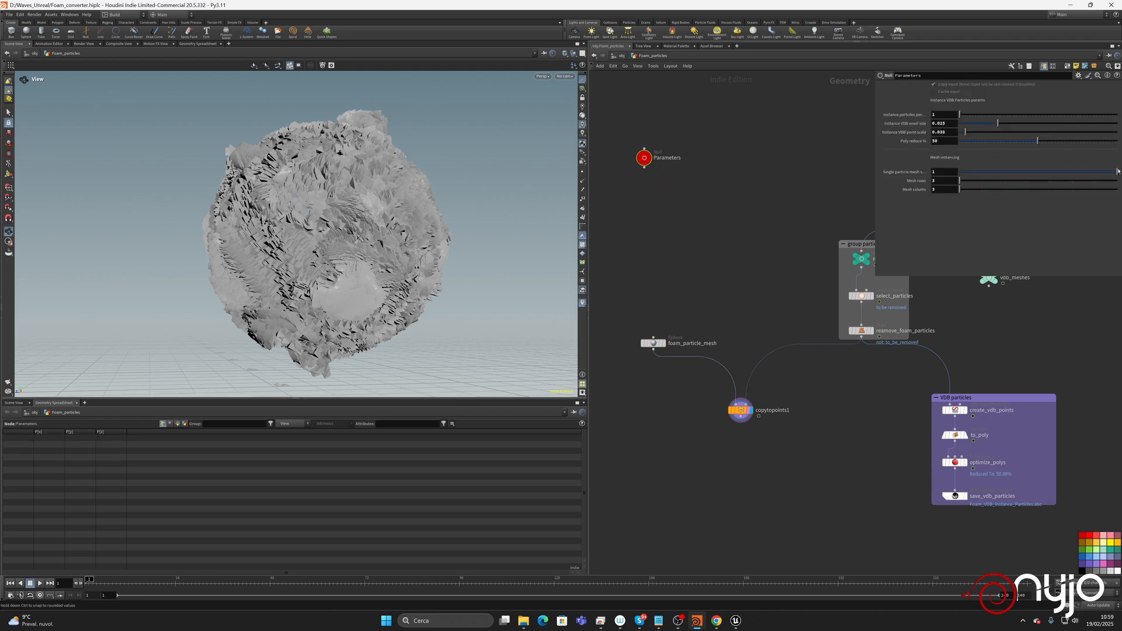
left_click_drag(1117, 171, 976, 179)
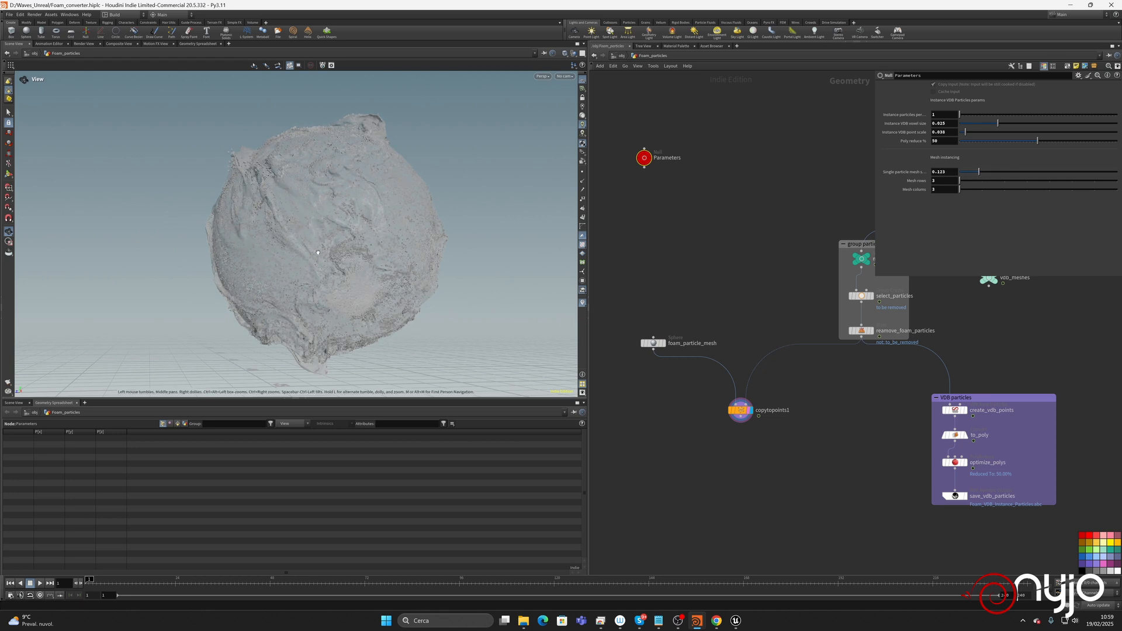
scroll(502, 221, "up", 10)
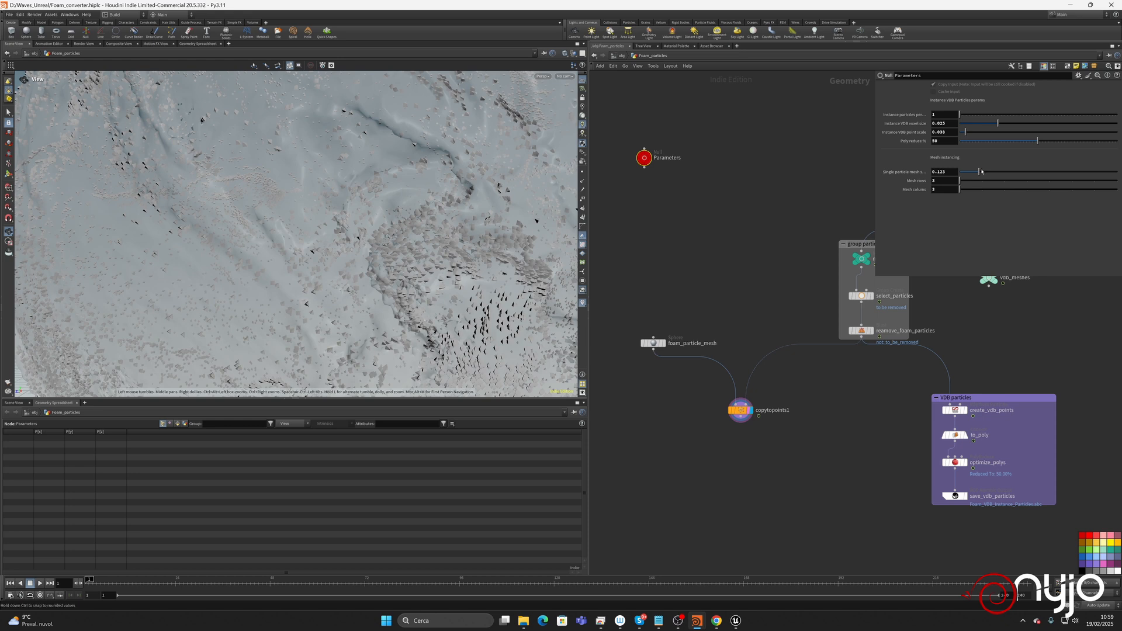
left_click_drag(978, 172, 968, 176)
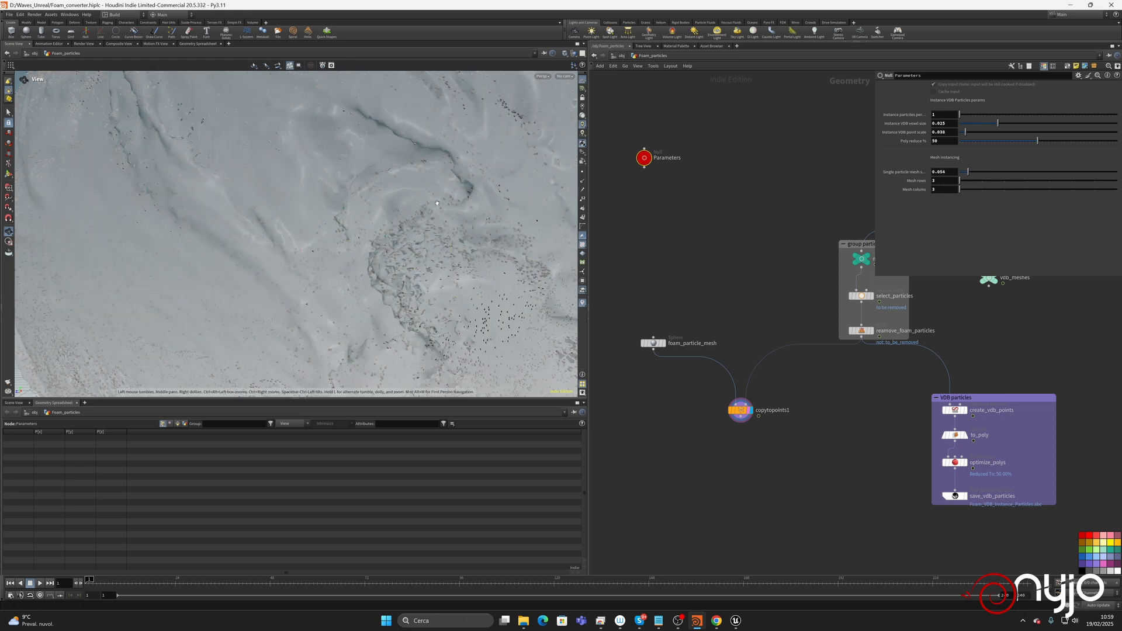
scroll(444, 222, "down", 10)
middle_click_drag(445, 223, 368, 222)
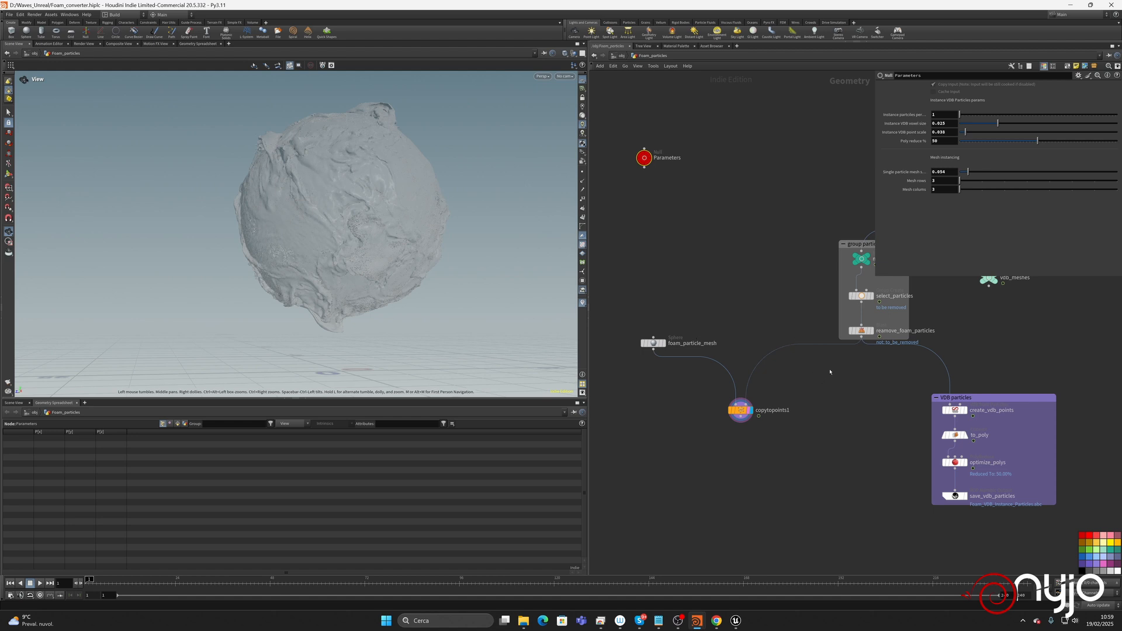
Duplicate the save_vdb_particles Alembic output node and connect the copy below the Copy to Points node.
left_click(956, 496)
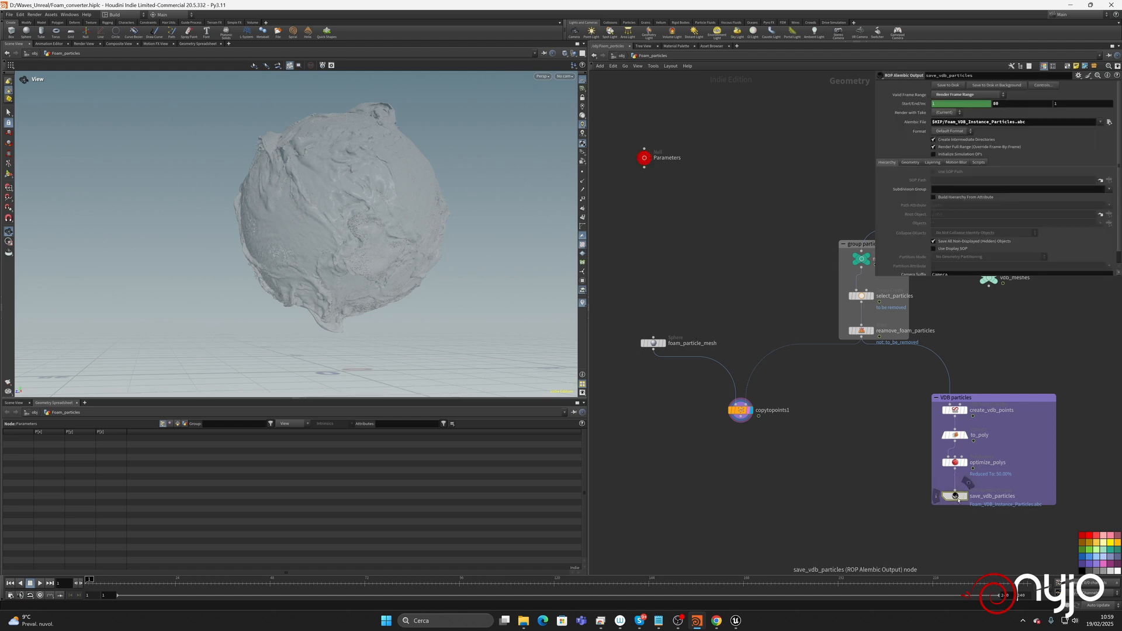
key("ctrl+c")
key("ctrl+v")
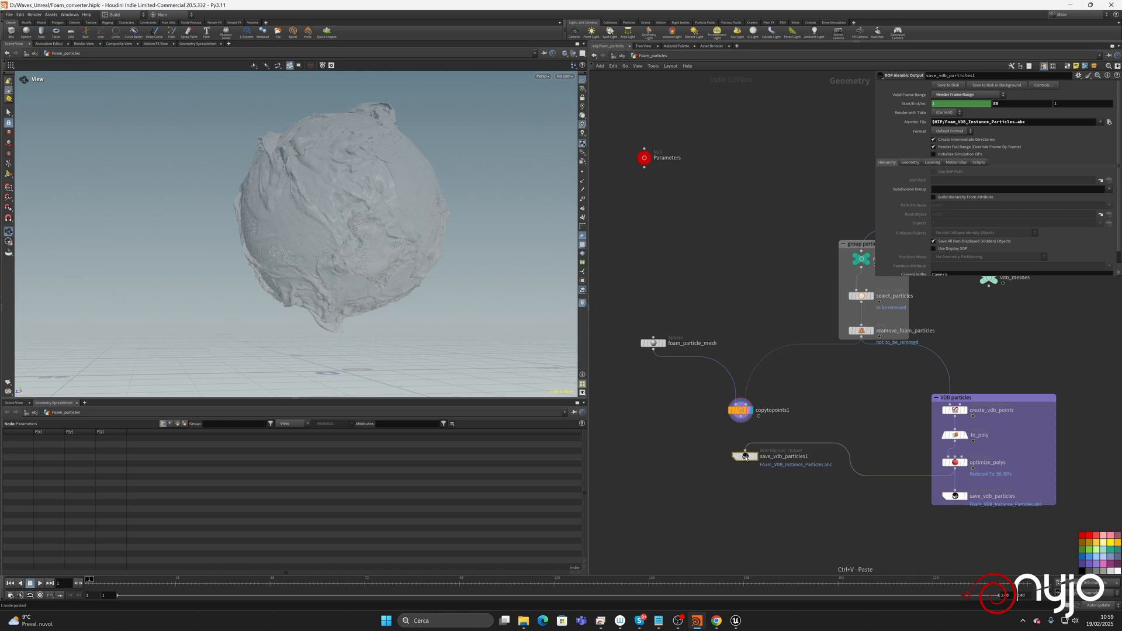
left_click_drag(741, 416, 838, 450)
Rename the duplicated Alembic output node as save_instances.
double_click(792, 449)
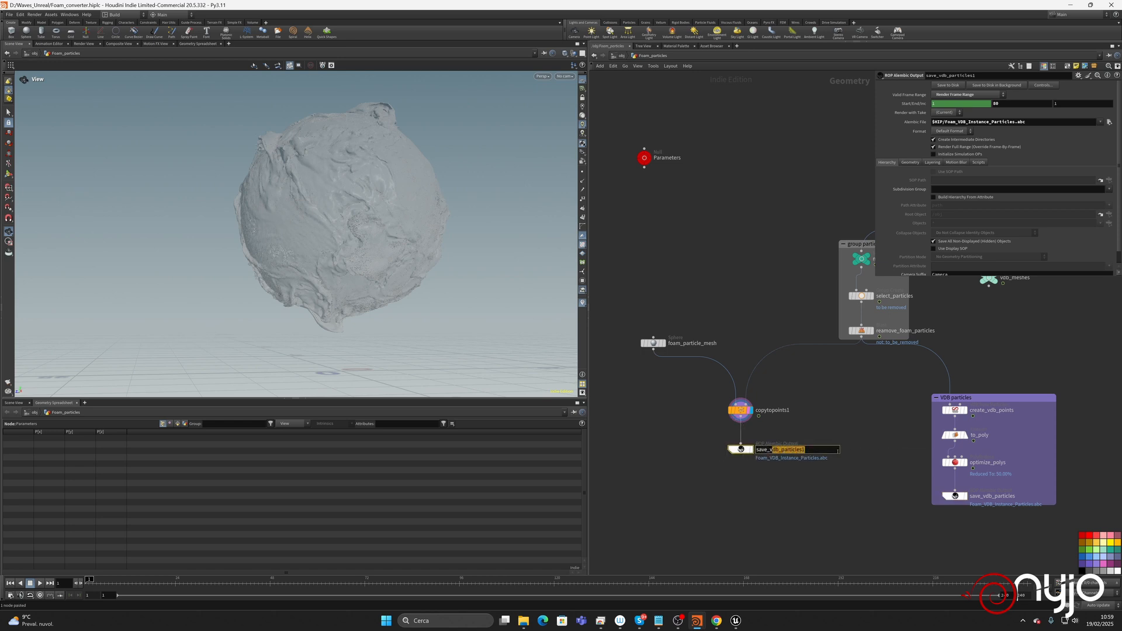
key("BackSpace")
key("BackSpace")
type("instac")
key("BackSpace")
type("nces")
key("Return")
Change the Alembic file path of save_instances to $HIP/Foam_Instance_Particles.abc.
left_click(969, 122)
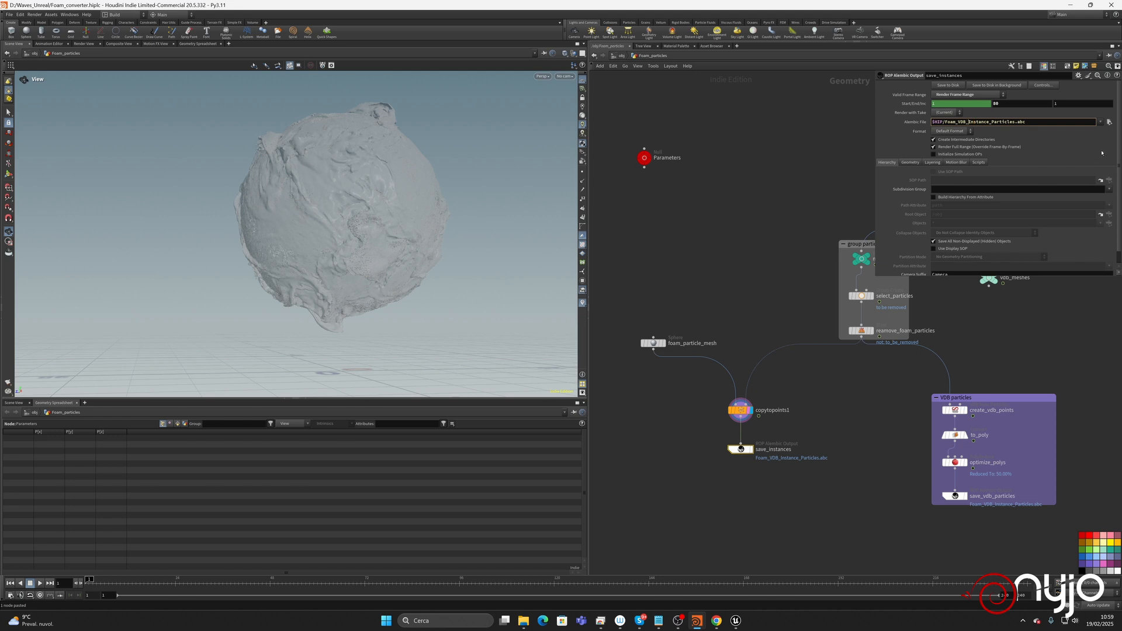
key("BackSpace")
key("BackSpace")
key("BackSpace")
key("BackSpace")
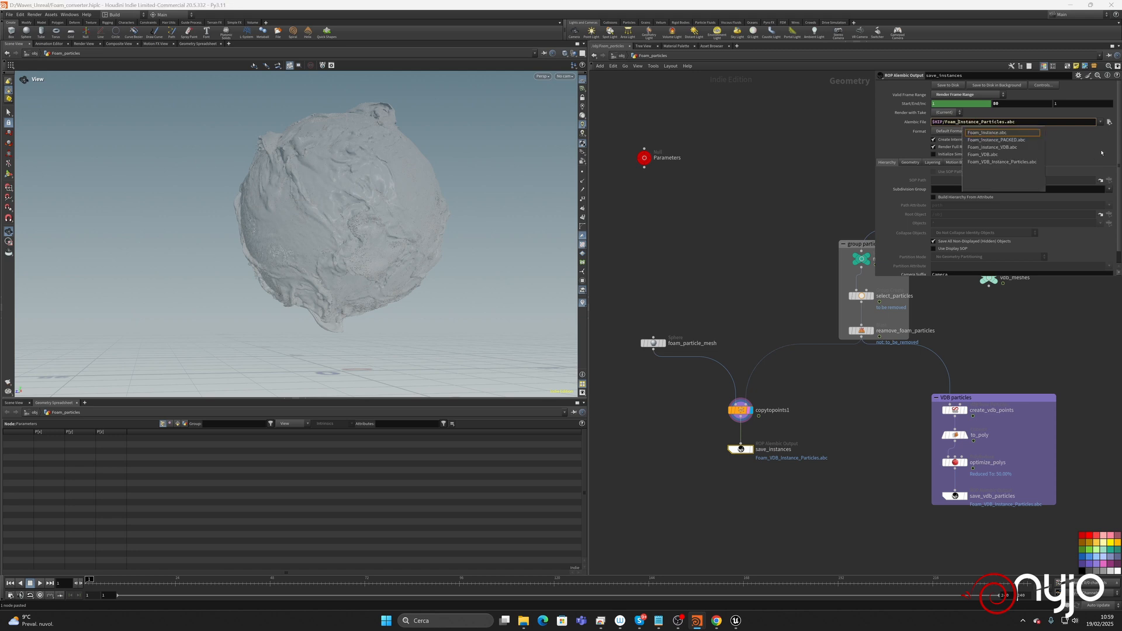
key("Return")
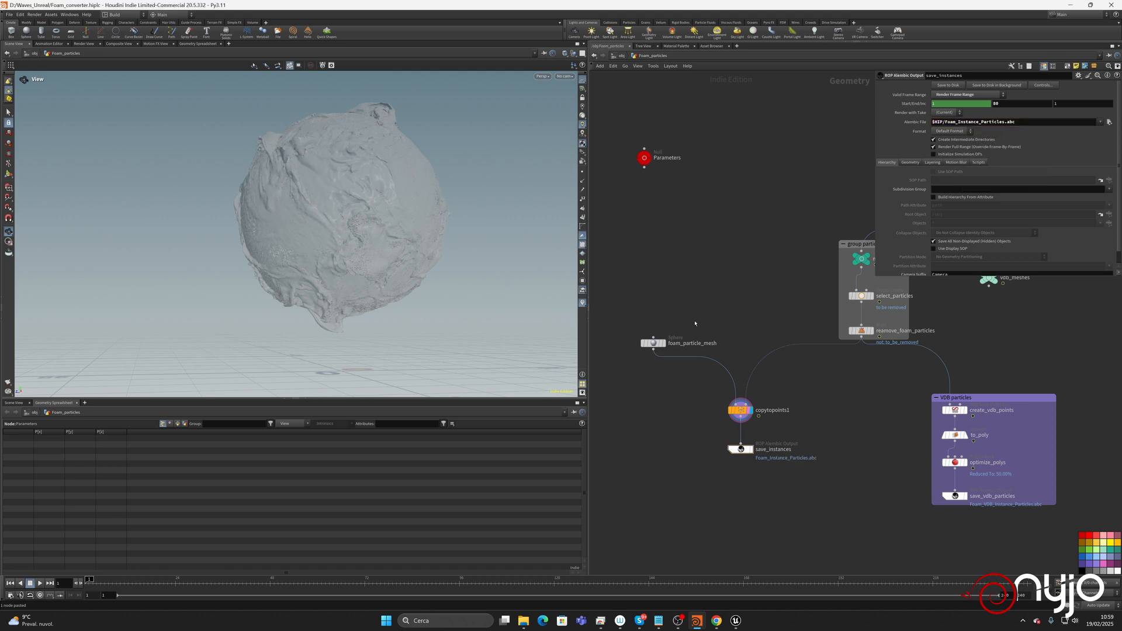
Group foam_particle_mesh, copytopoints1 and save_instances in a network box, widen it slightly and colour it yellow.
left_click_drag(626, 309, 803, 487)
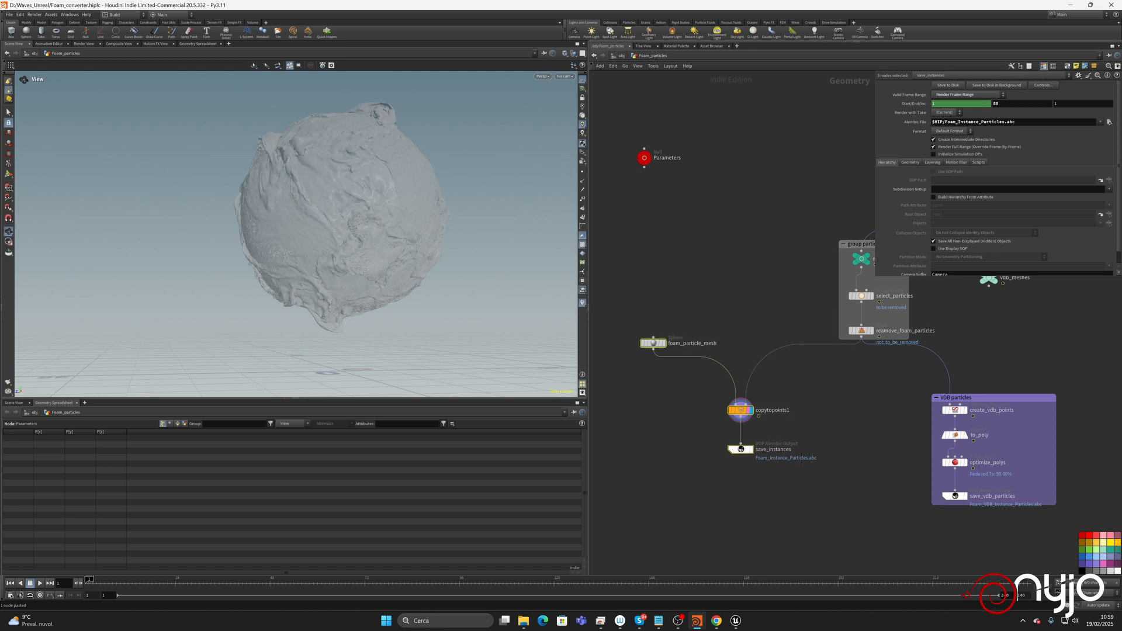
key("shift+o")
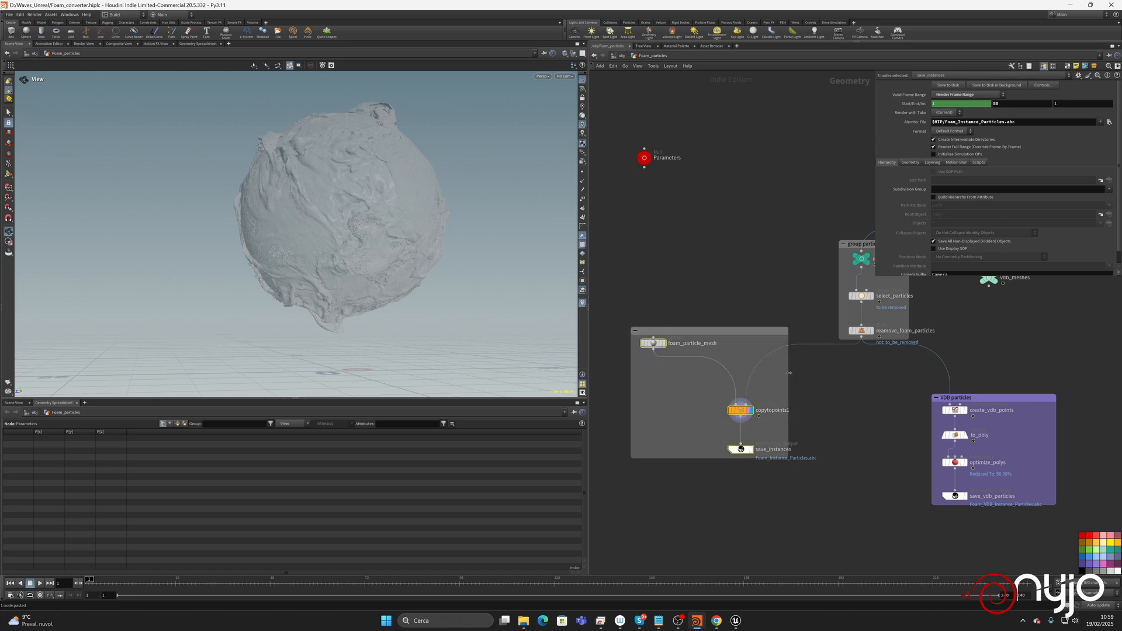
left_click_drag(790, 372, 811, 372)
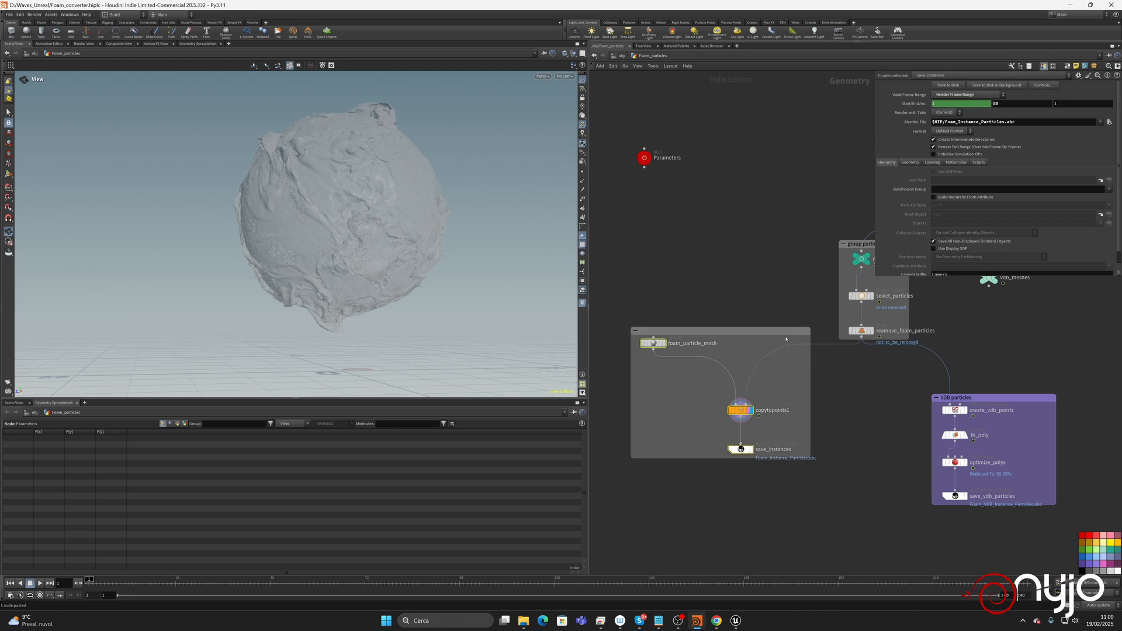
left_click(792, 332)
left_click(1110, 542)
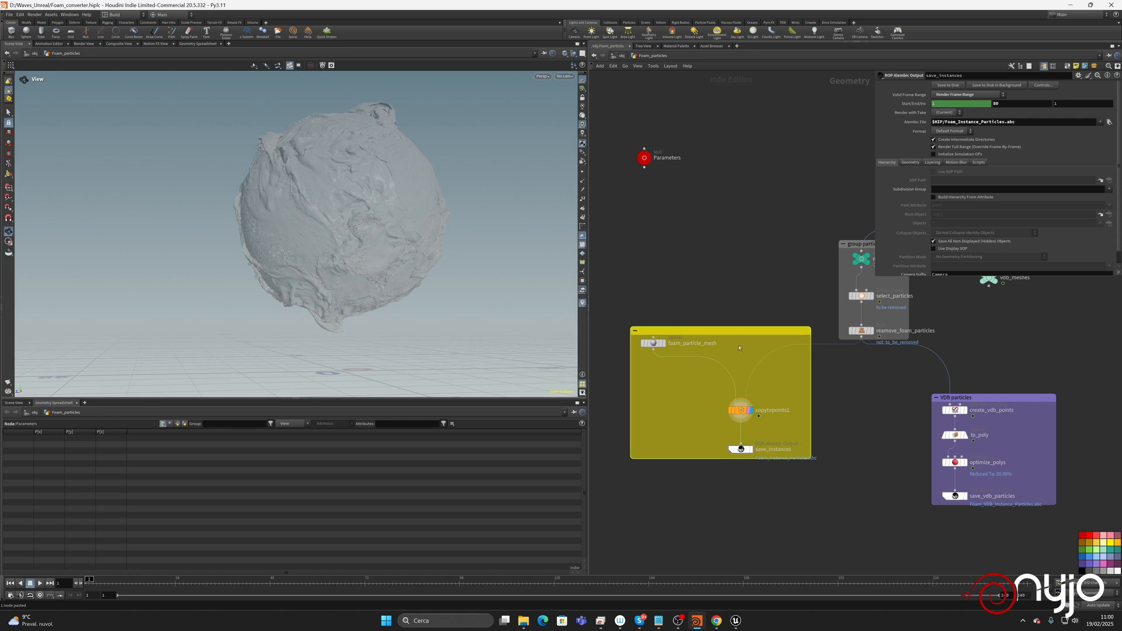
Recolour the yellow network box in a paler yellow, title it Instancing and level it with the VDB particles box.
left_click(1103, 542)
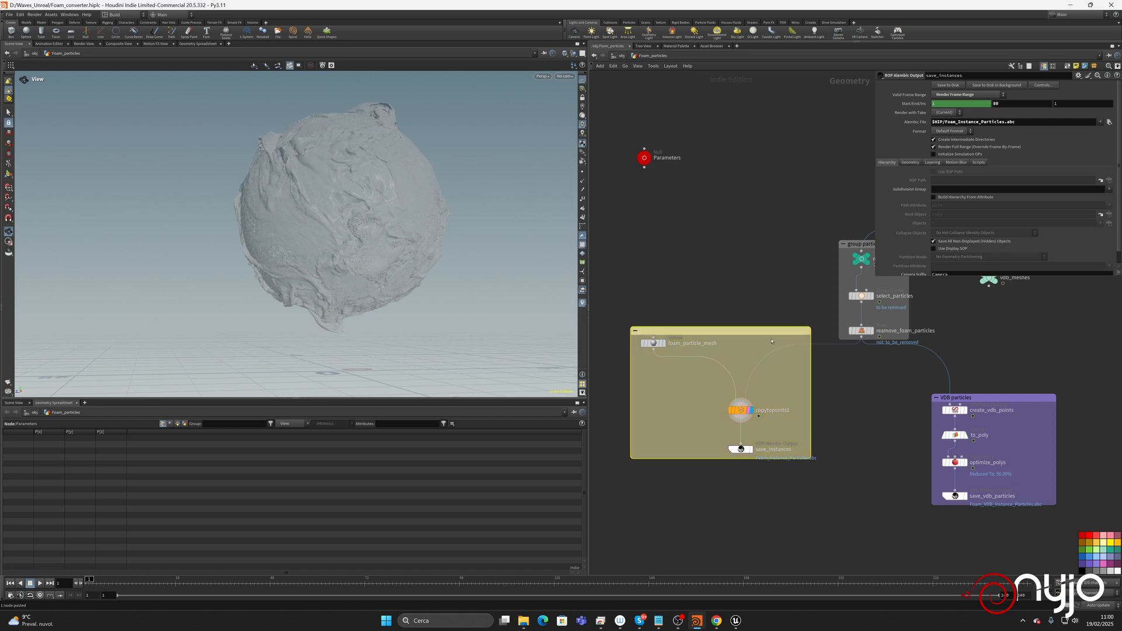
double_click(717, 331)
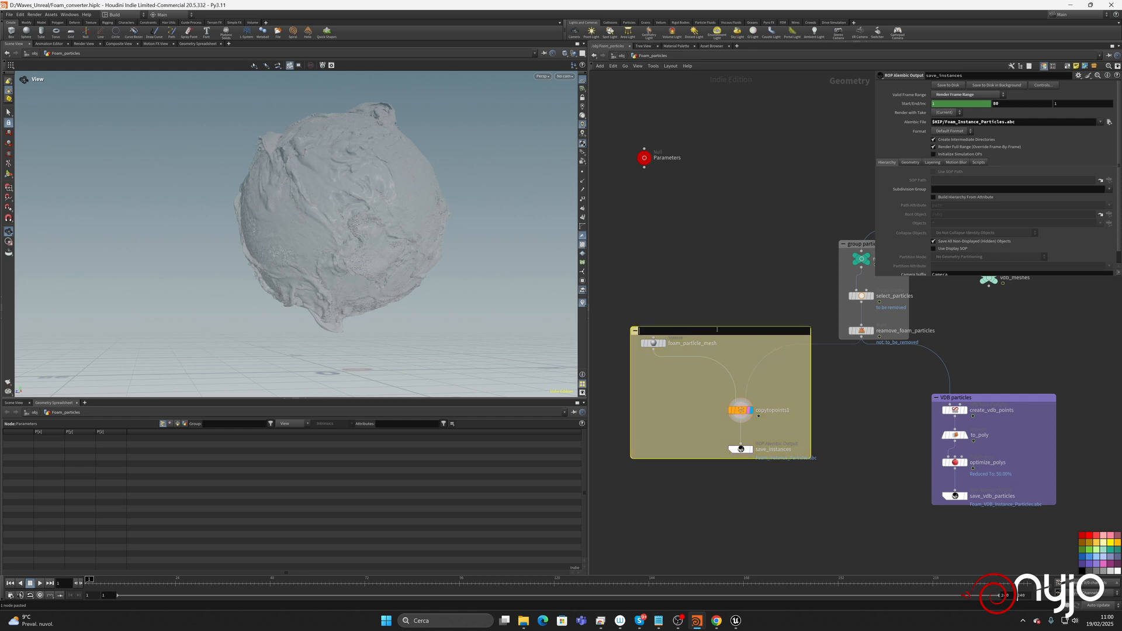
type("Instancing")
key("Return")
left_click_drag(722, 335, 715, 382)
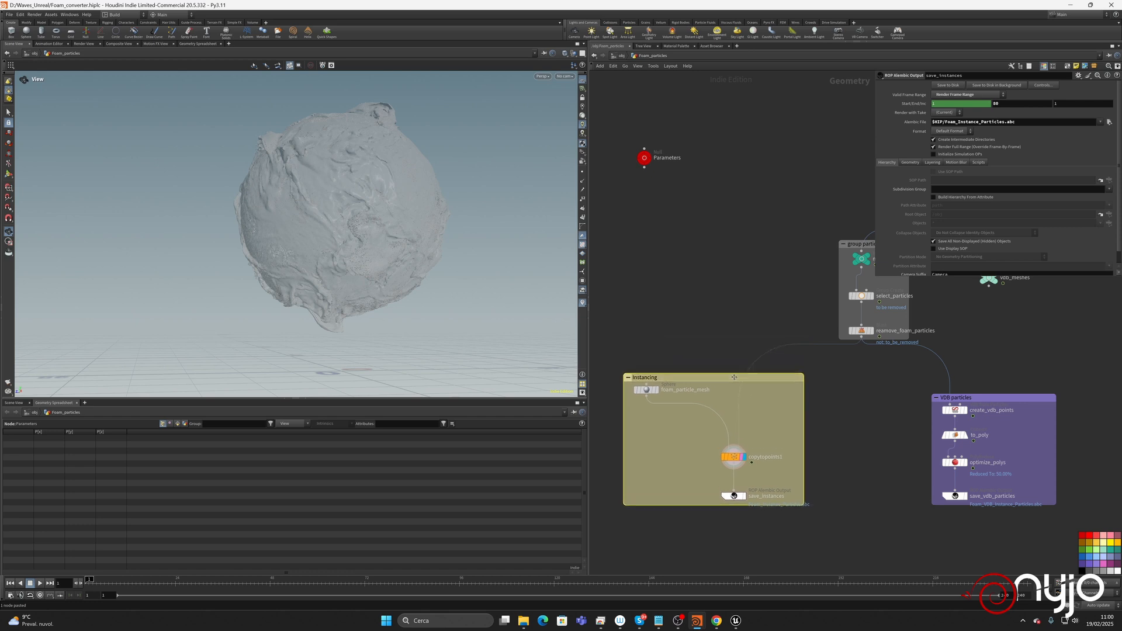
Save the scene, export the save_instances Alembic to disk and check the node's warnings.
key("ctrl+s")
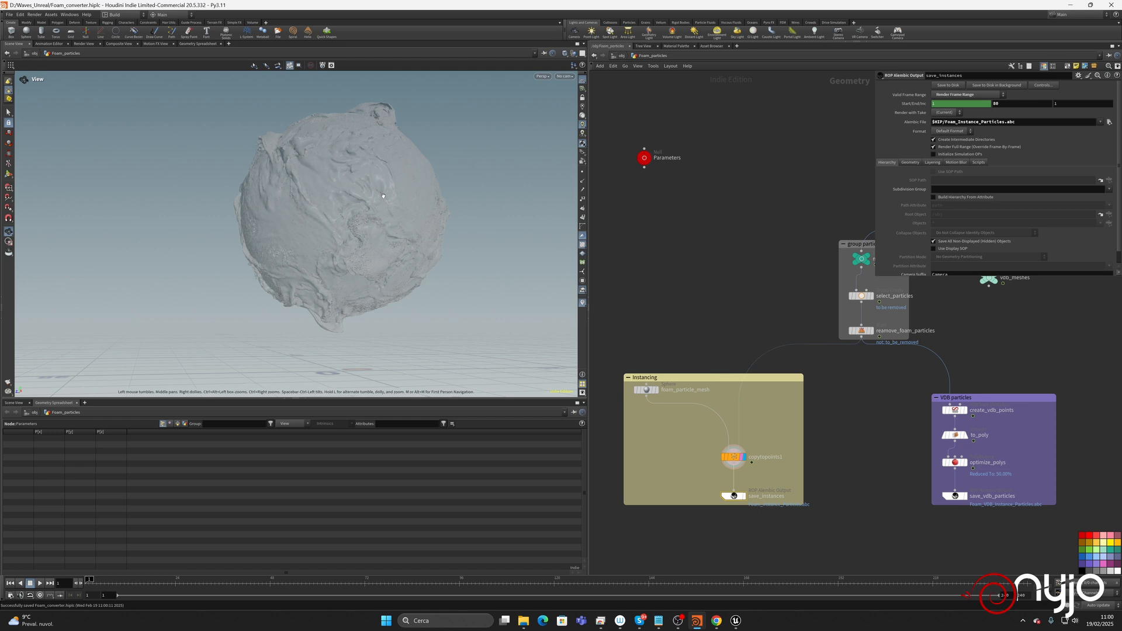
mouse_move(958, 461)
left_click(949, 86)
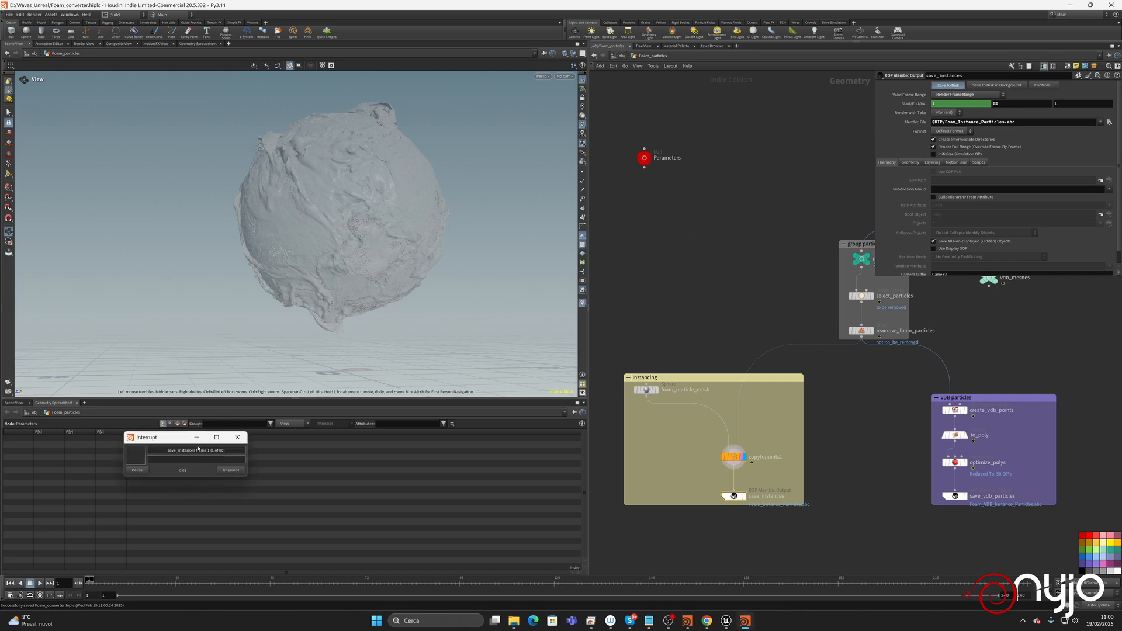
left_click_drag(168, 439, 467, 129)
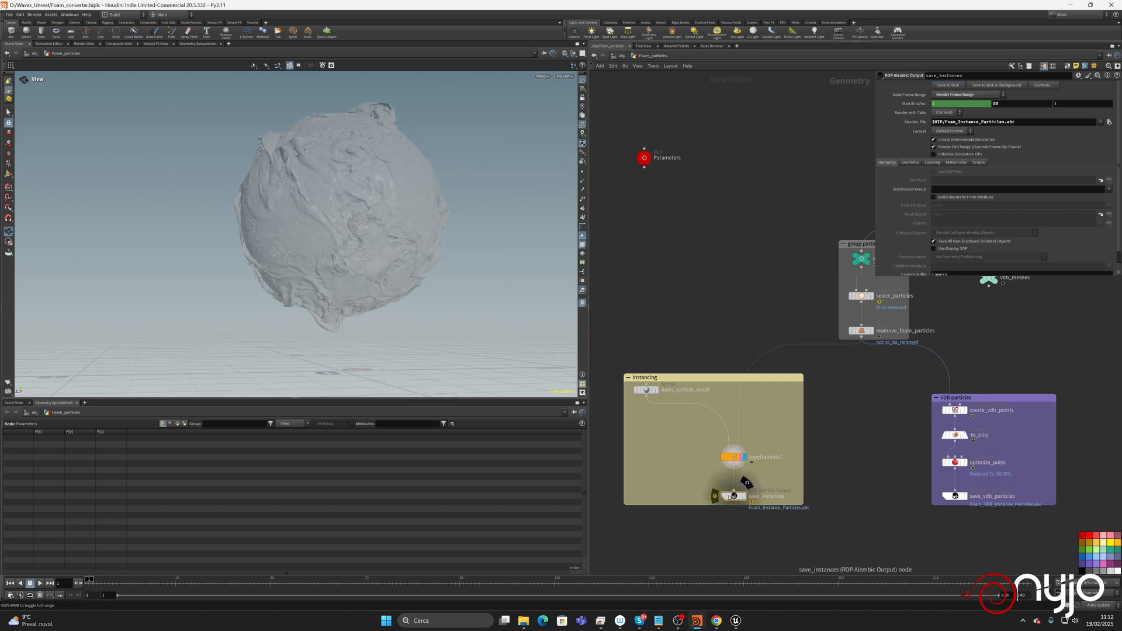
left_click(713, 497)
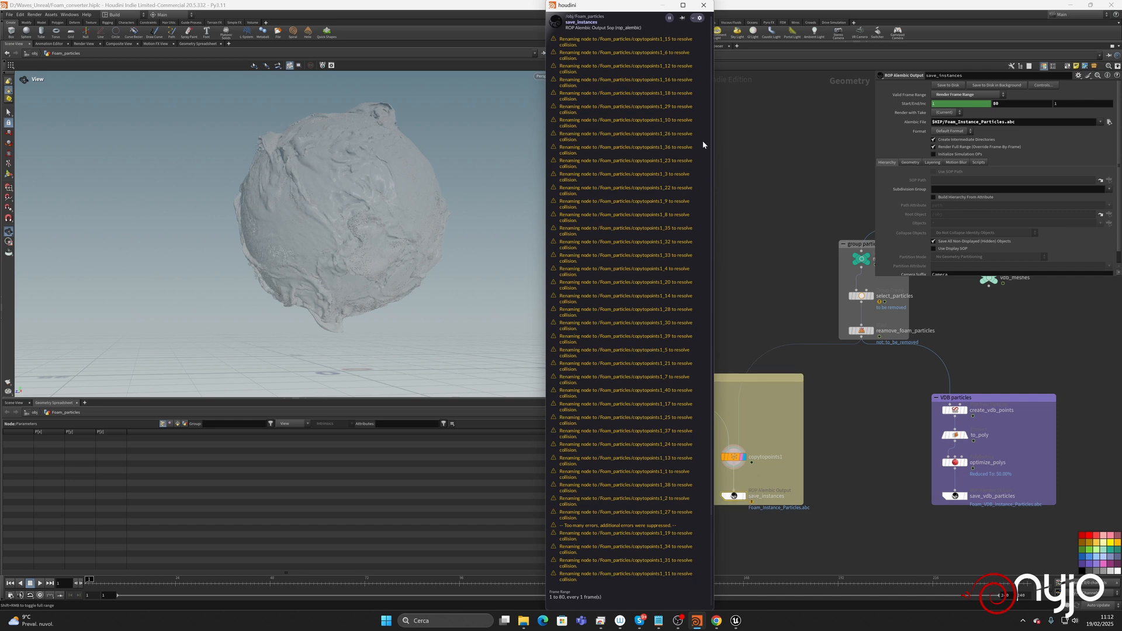
left_click(705, 6)
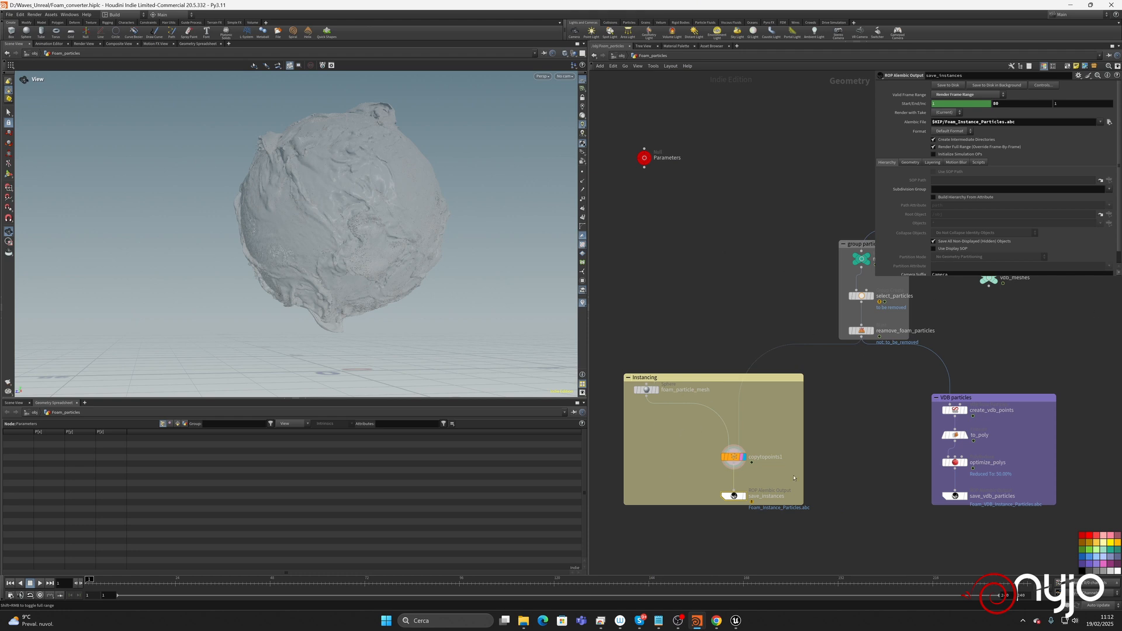
Switch to Unreal Editor, place Foam_VDB_Instance_Particles in the level and put it in the assets folder.
left_click(735, 623)
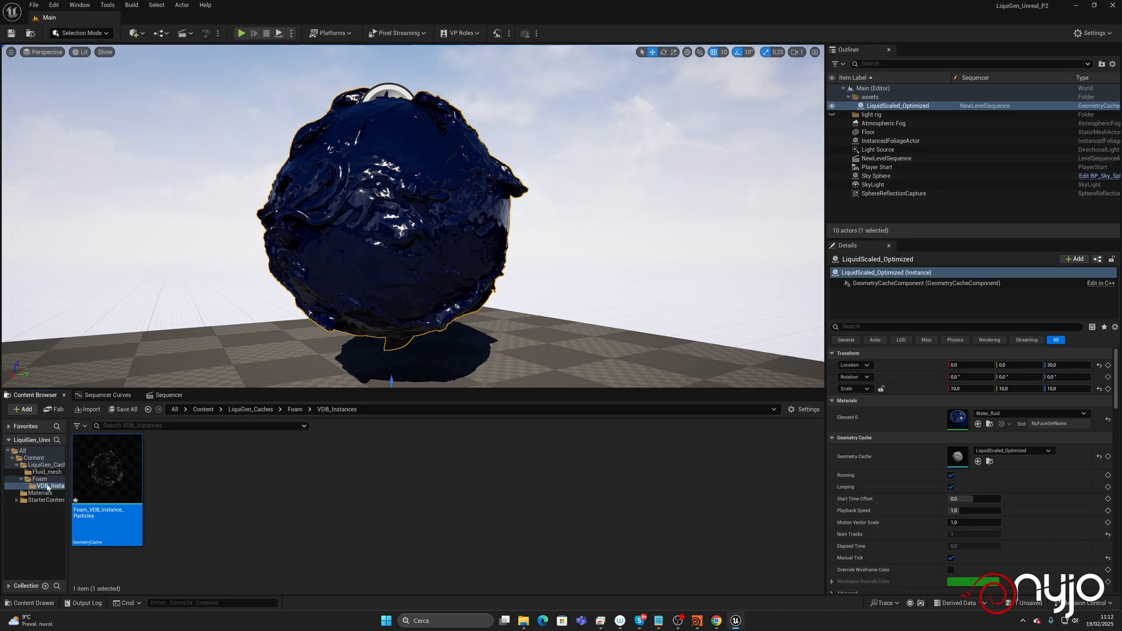
left_click_drag(102, 467, 406, 259)
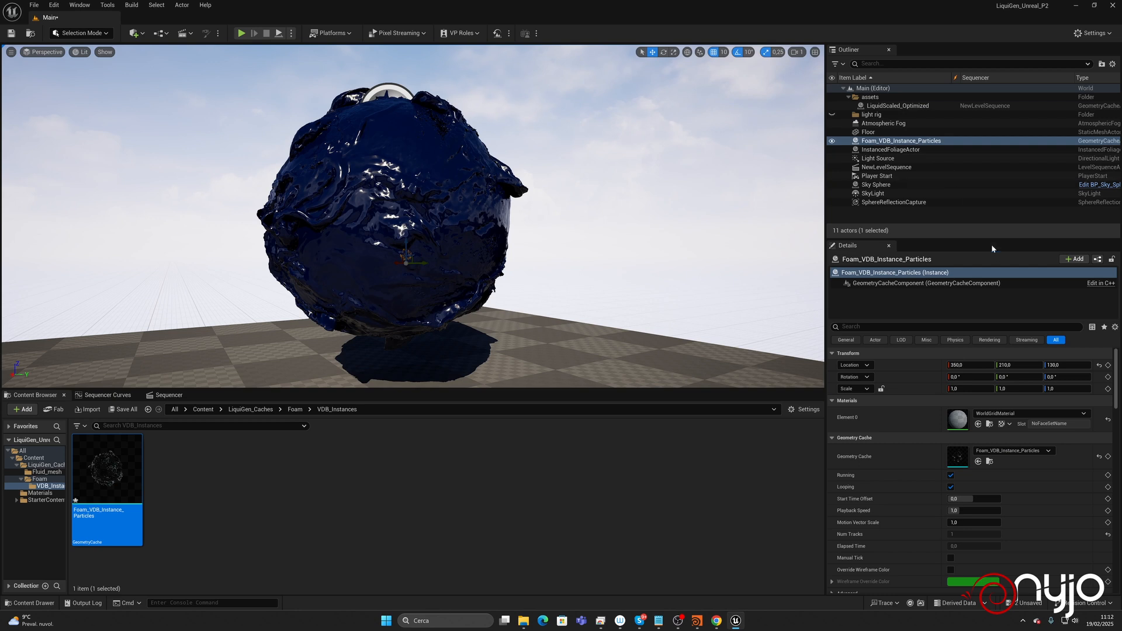
left_click_drag(889, 141, 877, 102)
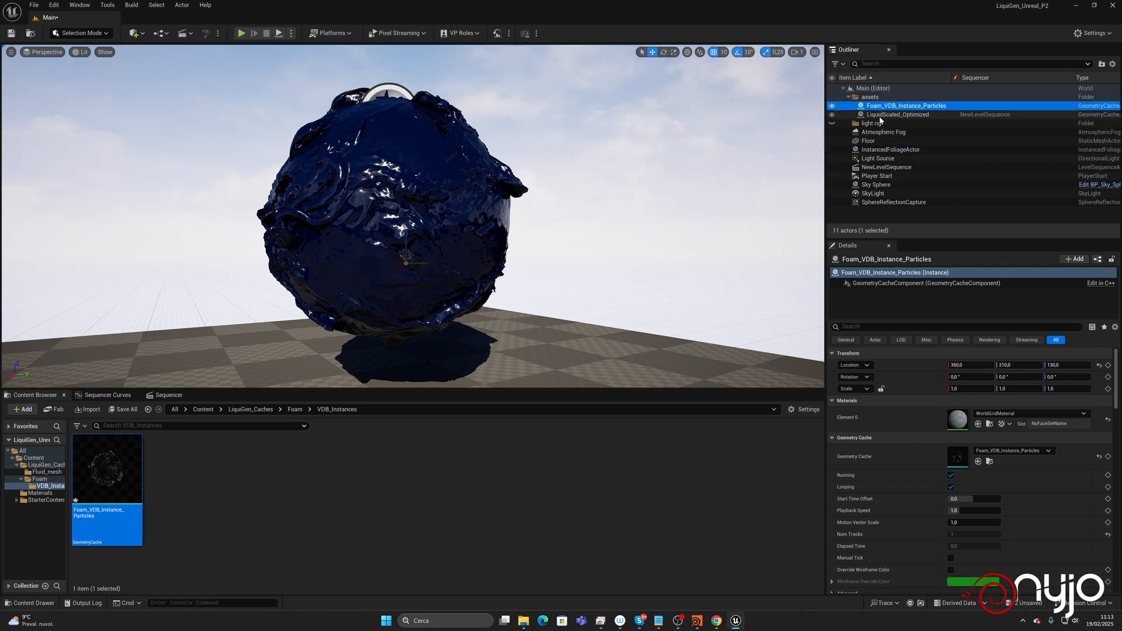
Match the foam particles' location to LiquidScaled_Optimized by setting it to 0, 0, 20.
left_click(880, 116)
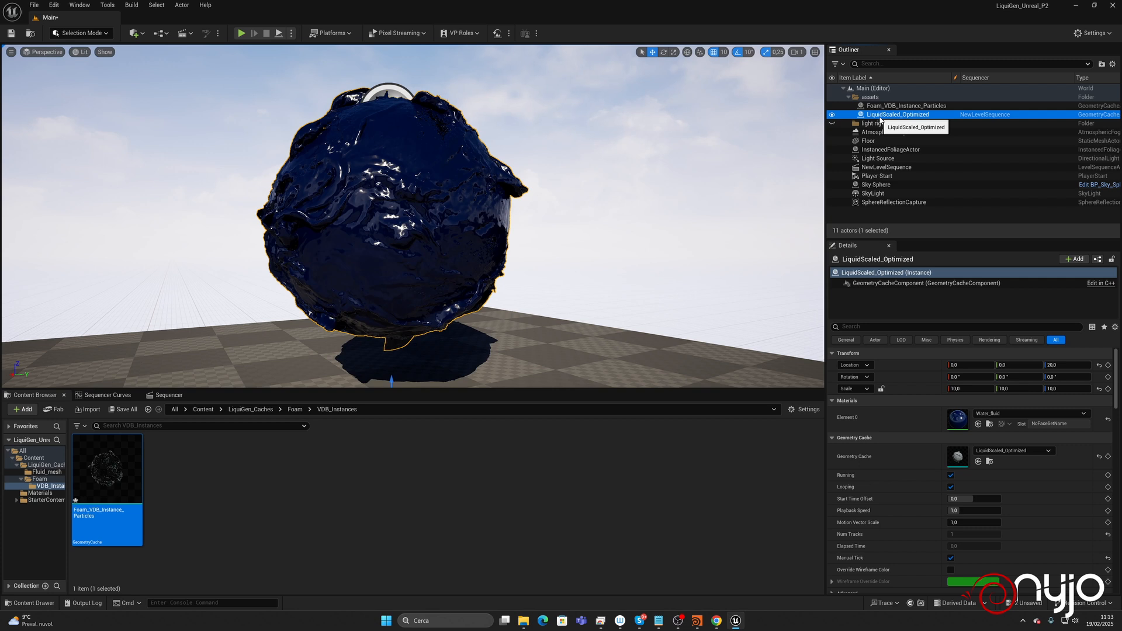
left_click(901, 106)
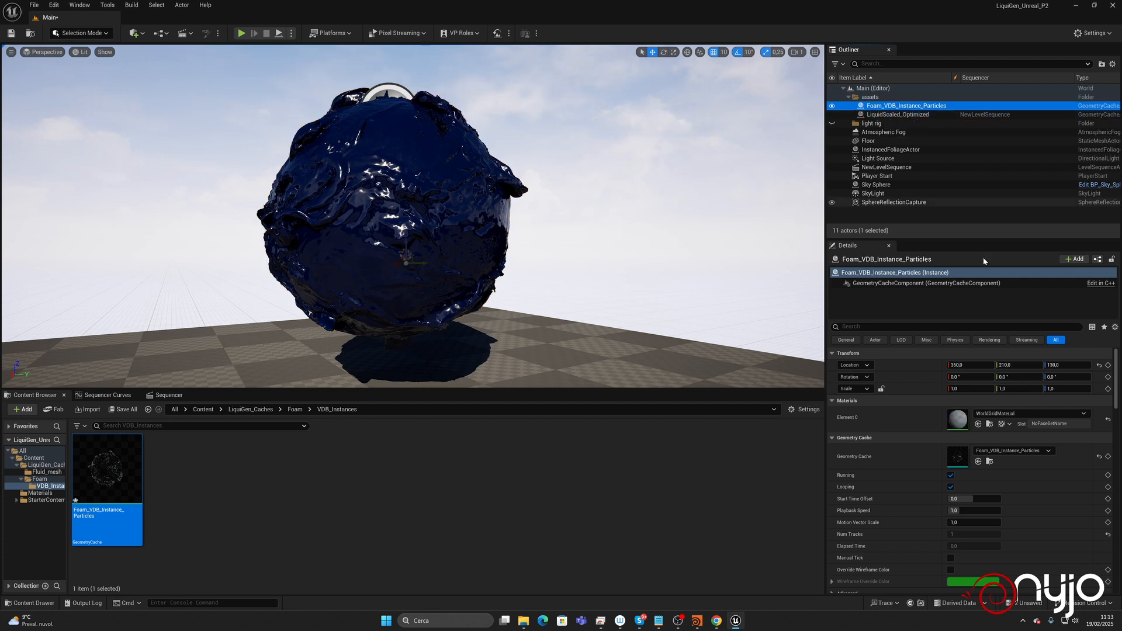
left_click(968, 366)
type("0")
left_click(1006, 365)
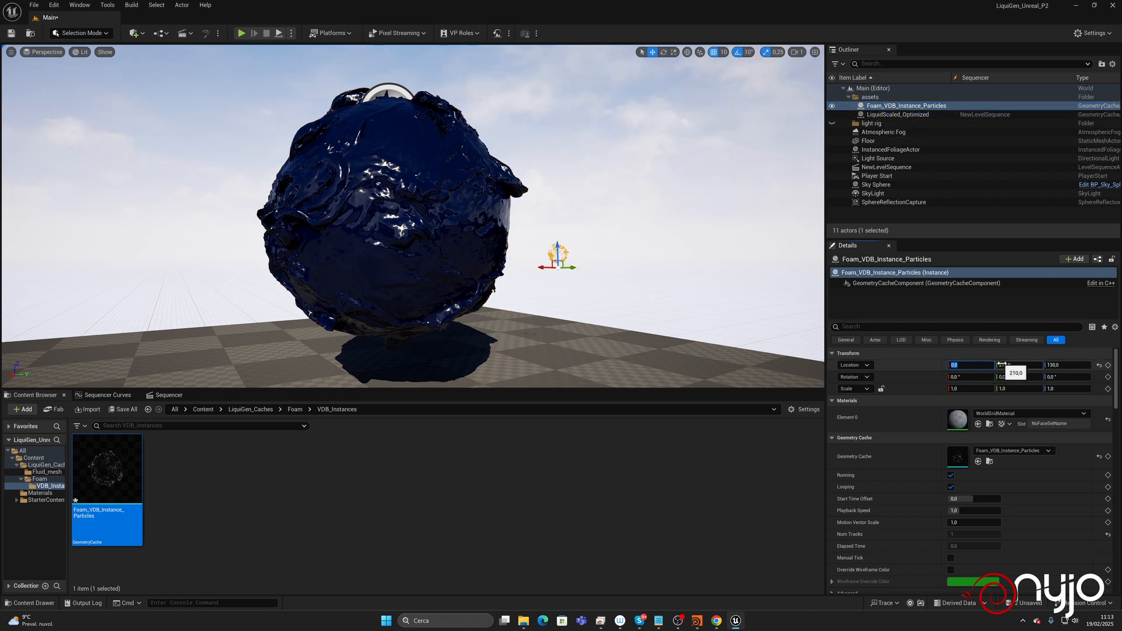
type("0")
key("Return")
left_click(1060, 366)
type("20")
key("Return")
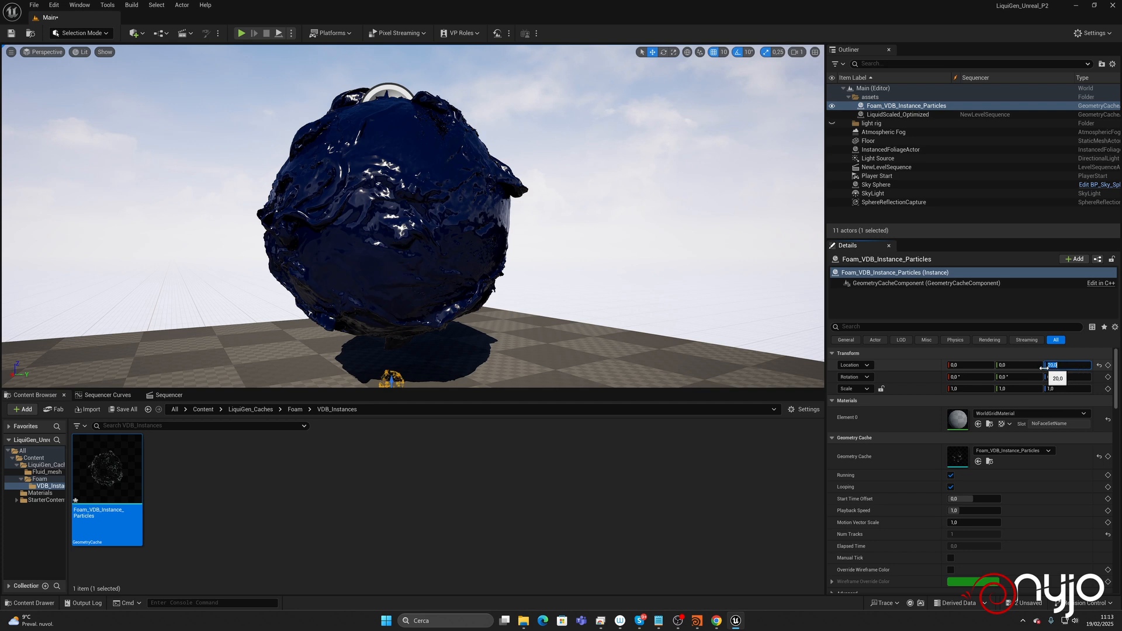
Set the scale of Foam_VDB_Instance_Particles to 10 on all three axes.
left_click(979, 388)
type("10")
key("Return")
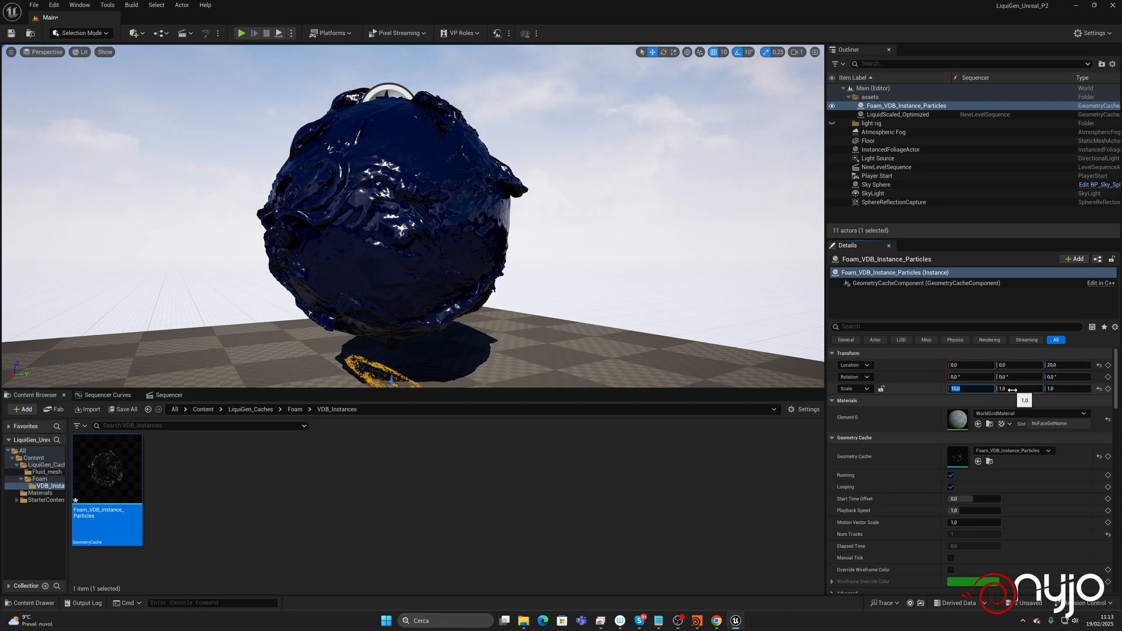
left_click(1020, 389)
type("10")
key("Return")
left_click(1065, 389)
type("10")
key("Return")
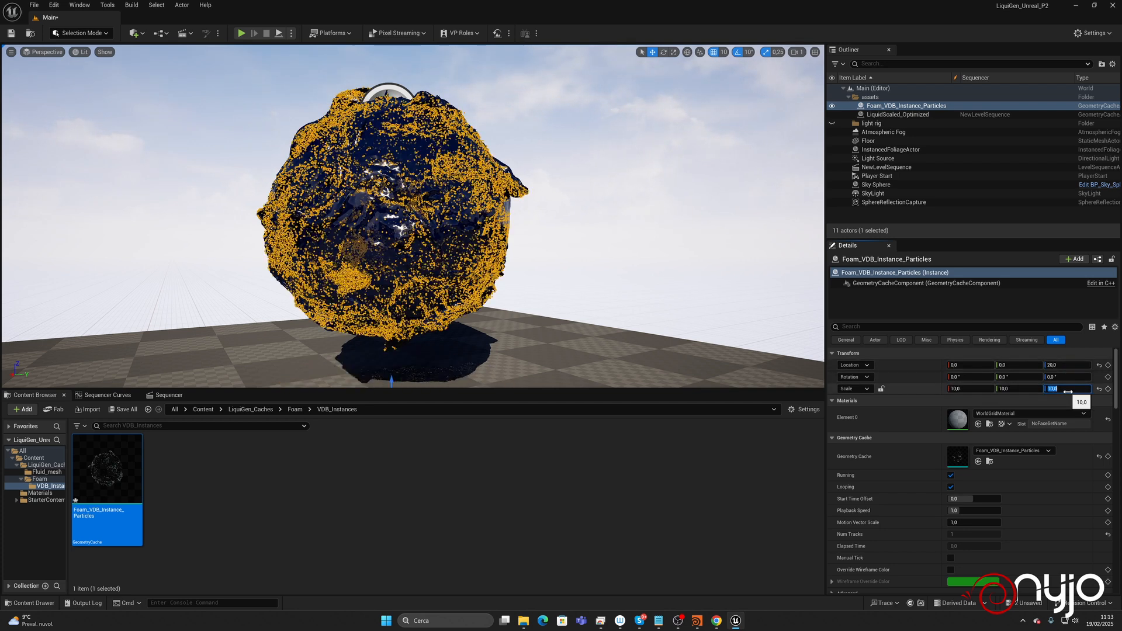
Deselect the foam particles and examine from closer how they sit on the liquid sphere.
left_click(226, 478)
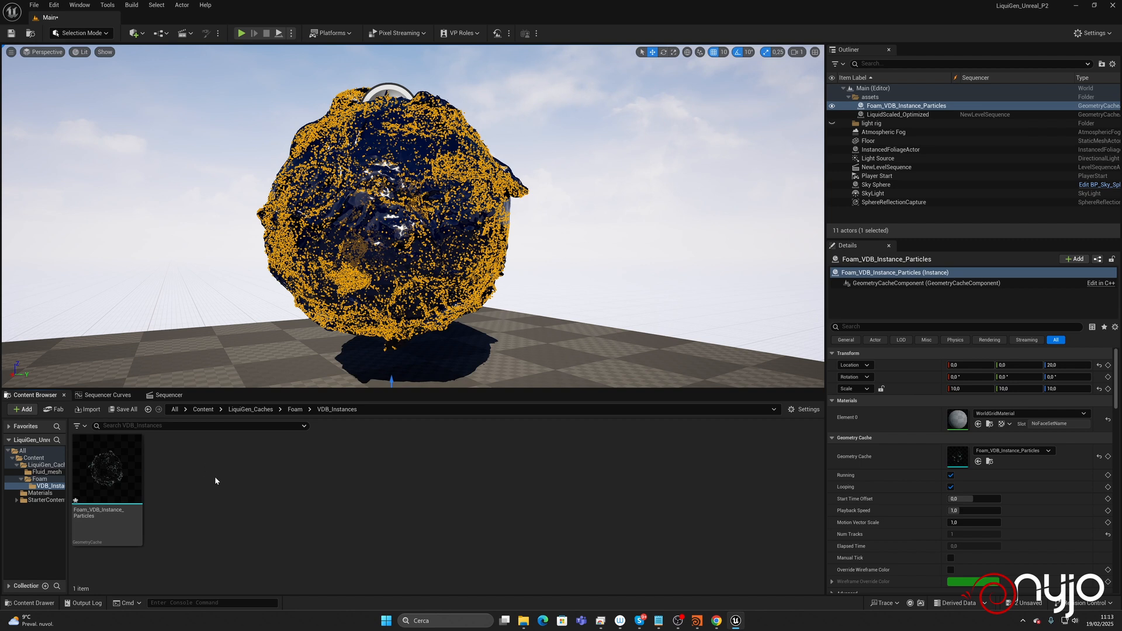
left_click(570, 289)
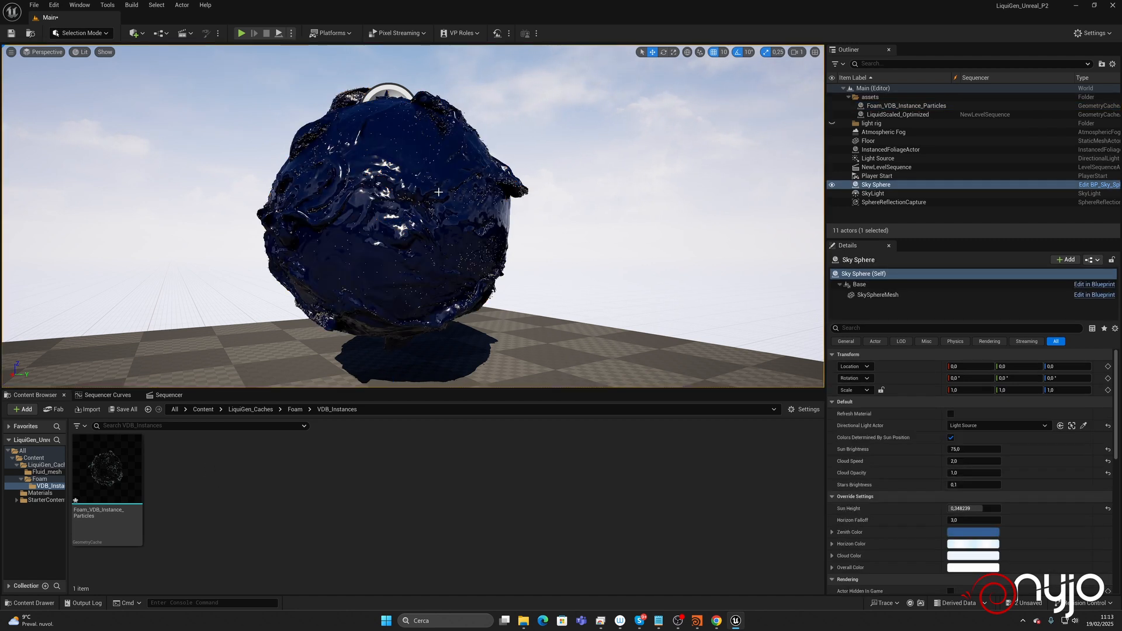
left_click_drag(273, 277, 331, 264, "alt")
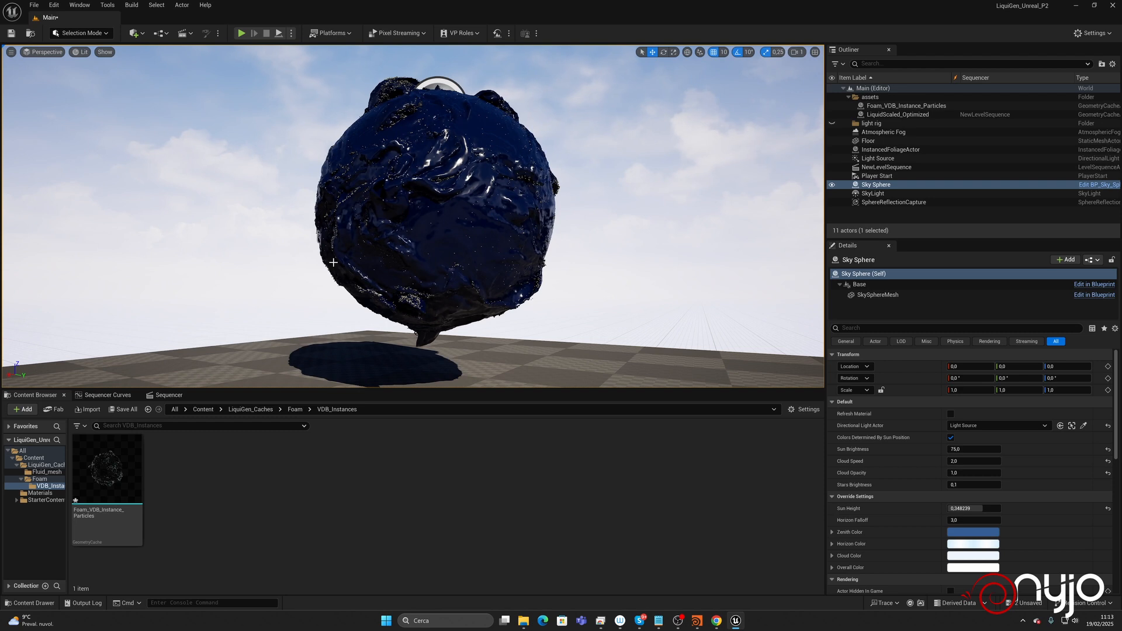
right_click_drag(331, 264, 330, 315, "alt")
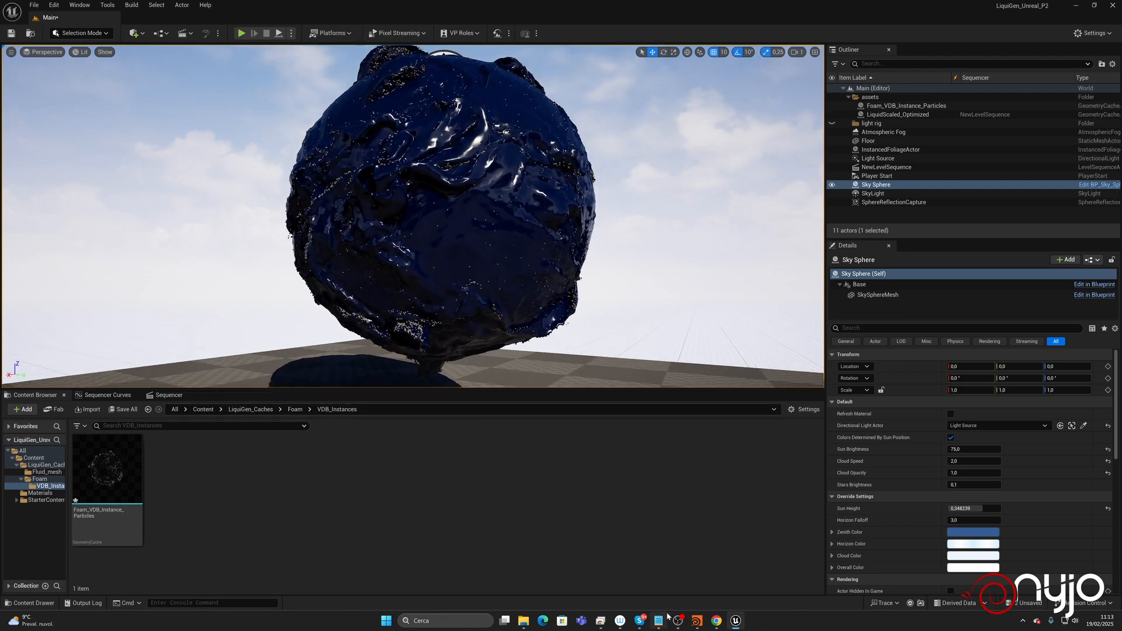
Switch to Houdini and check the point count of the reamove_foam_particles node.
mouse_move(696, 620)
left_click(692, 593)
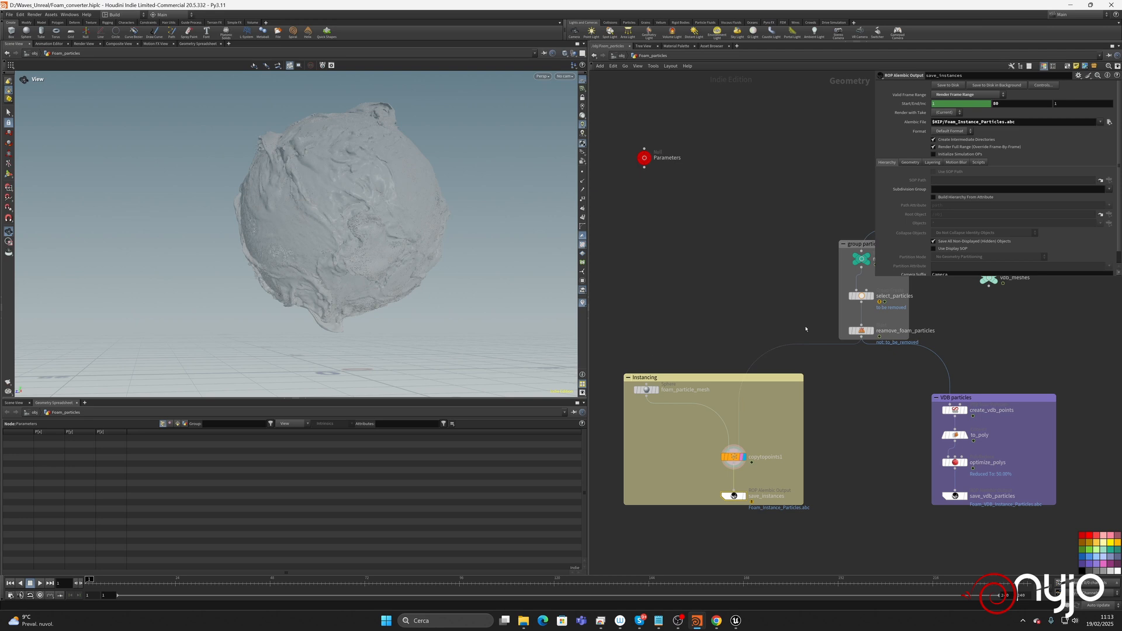
mouse_move(862, 332)
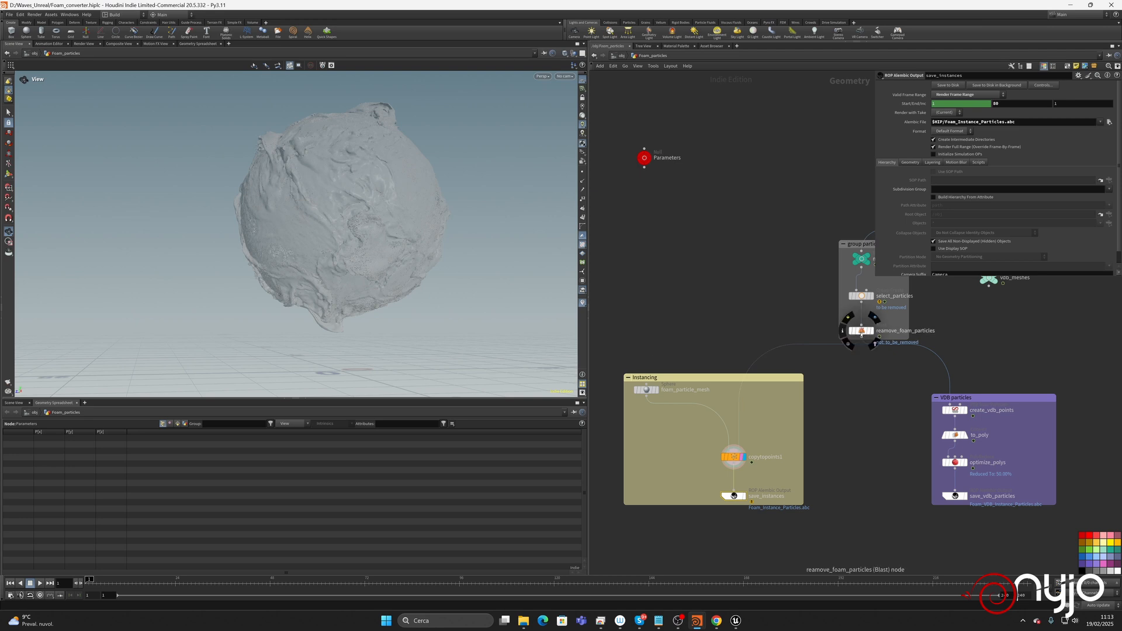
left_click(842, 331)
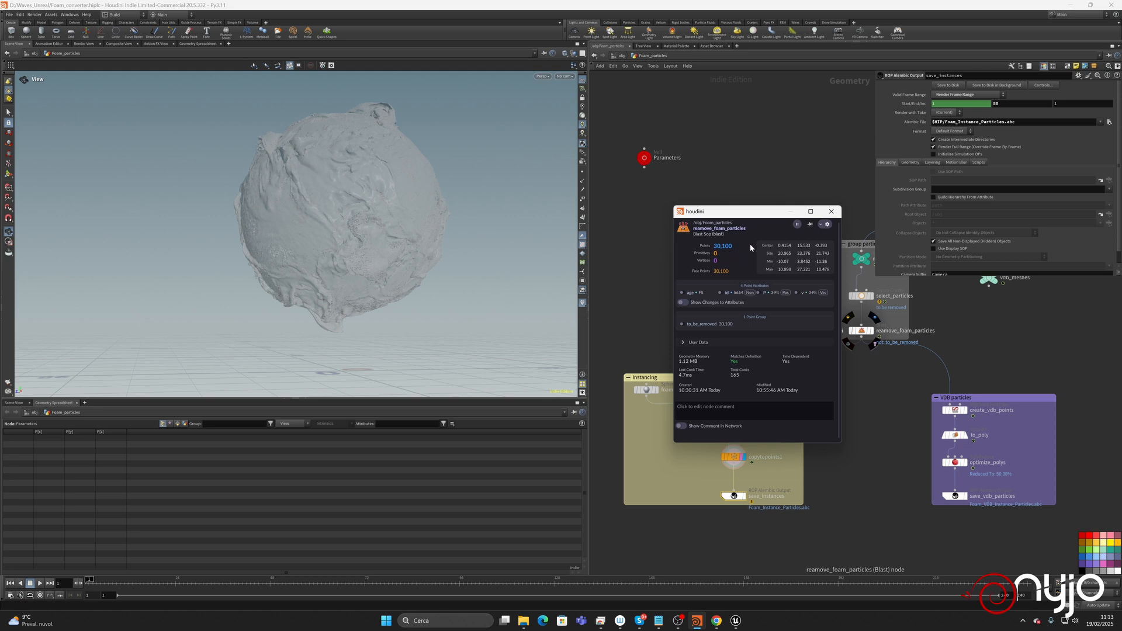
left_click(830, 212)
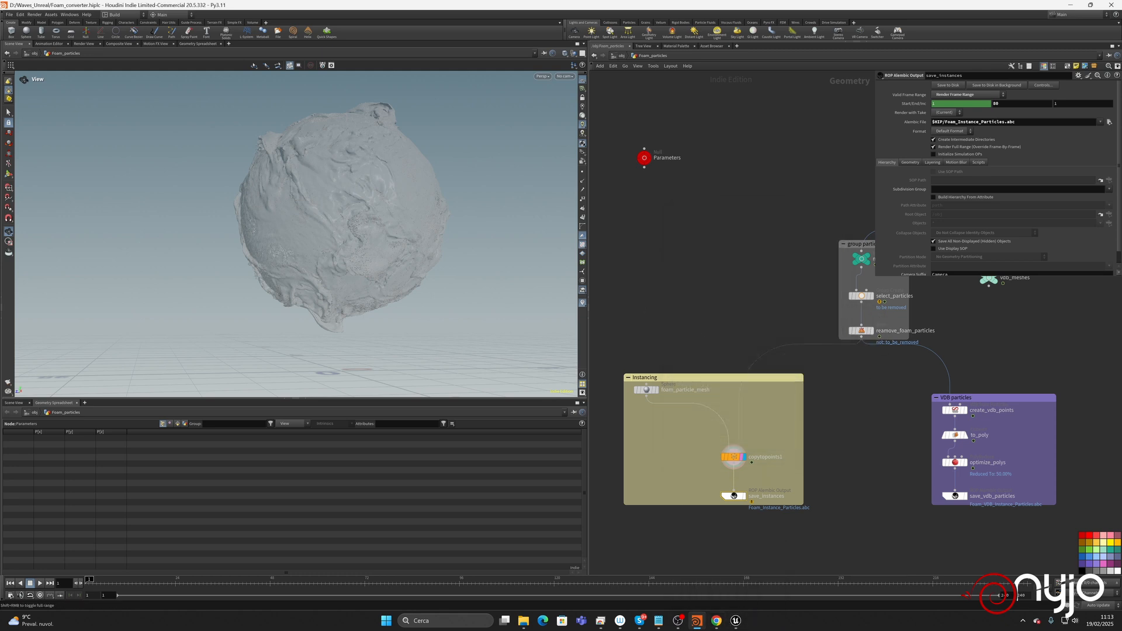
Switch back to Unreal Editor and open the Materials folder.
left_click(736, 621)
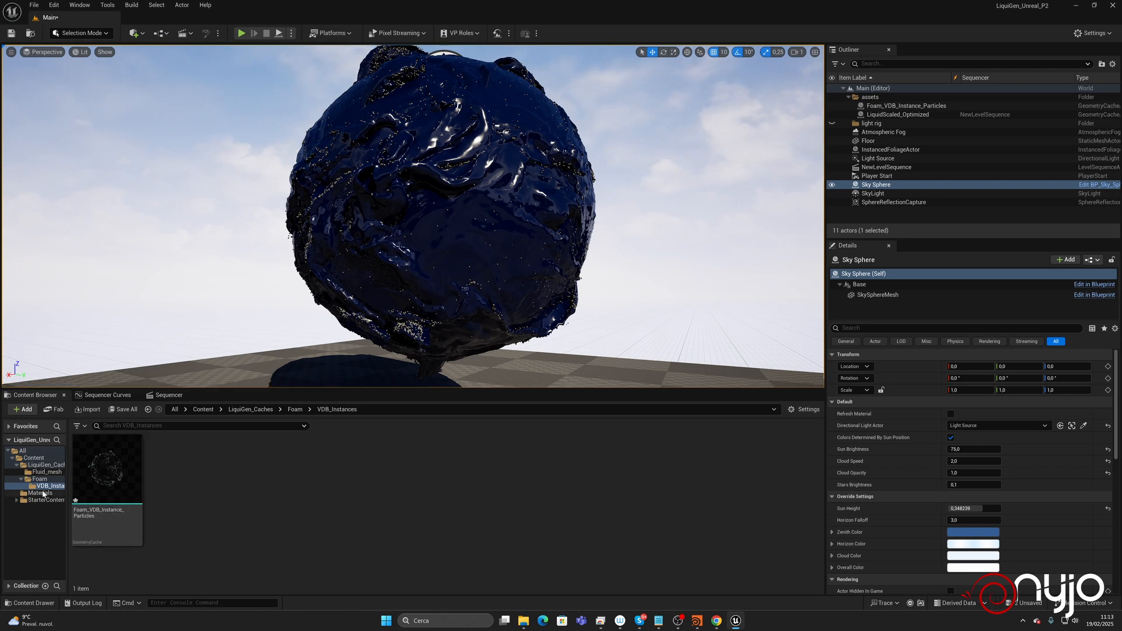
left_click(40, 492)
right_click(170, 479)
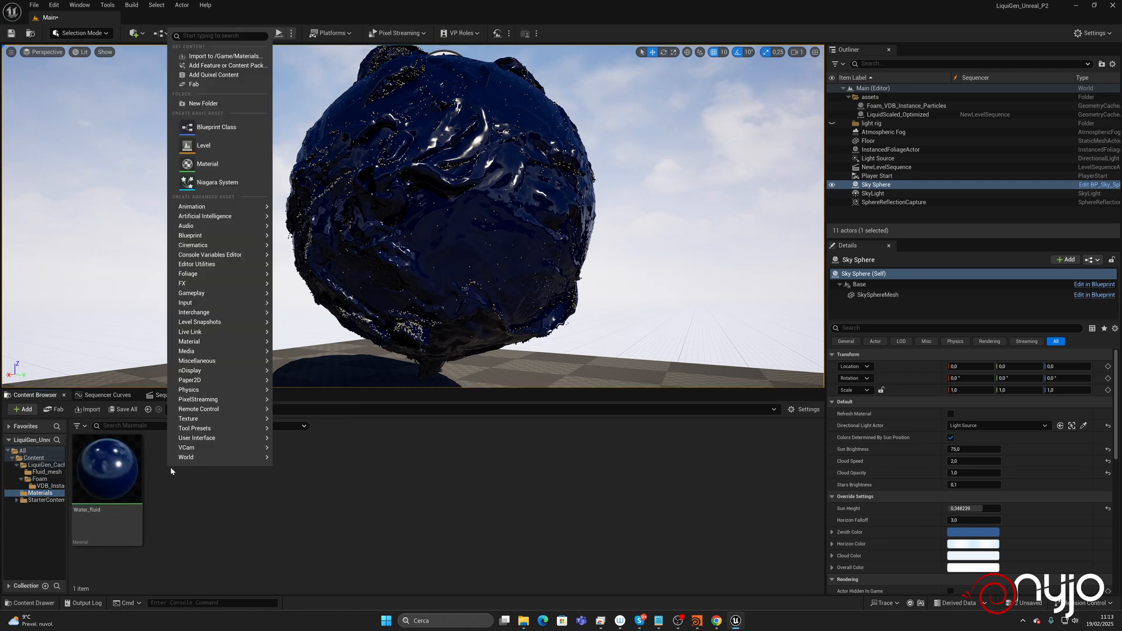
left_click(203, 104)
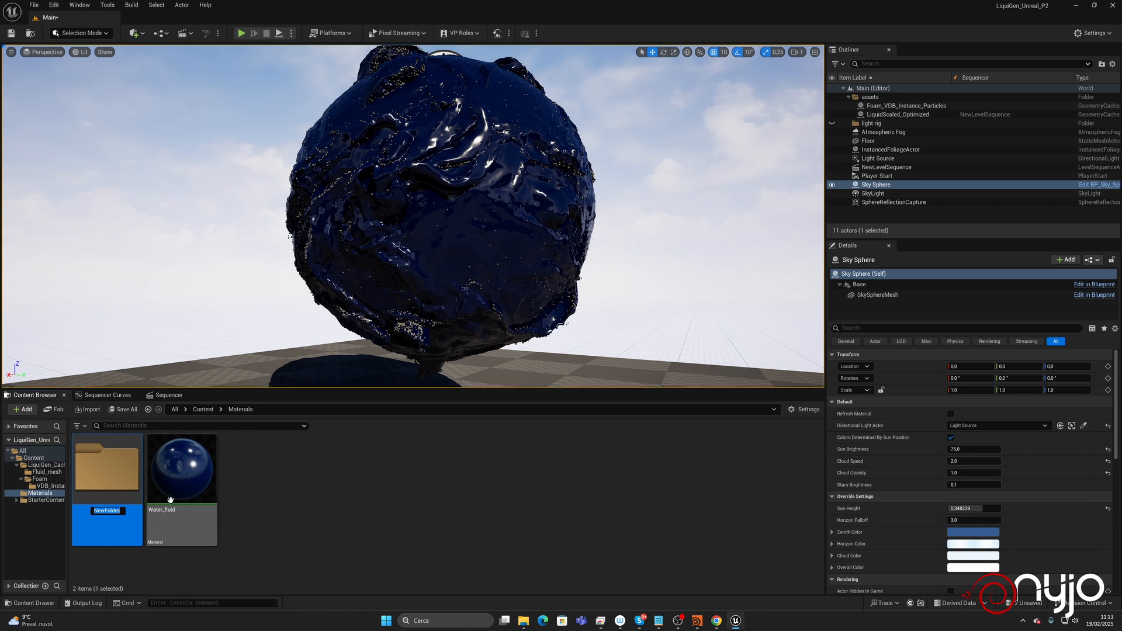
key("Delete")
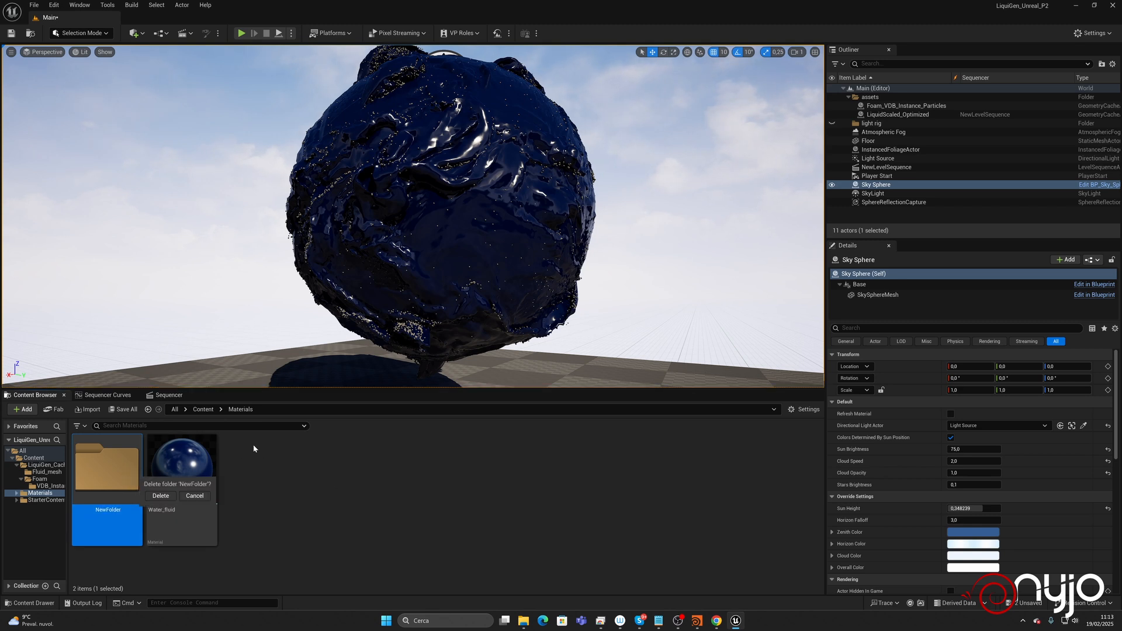
left_click(161, 495)
Create a new material named Foam in the Materials folder.
right_click(223, 474)
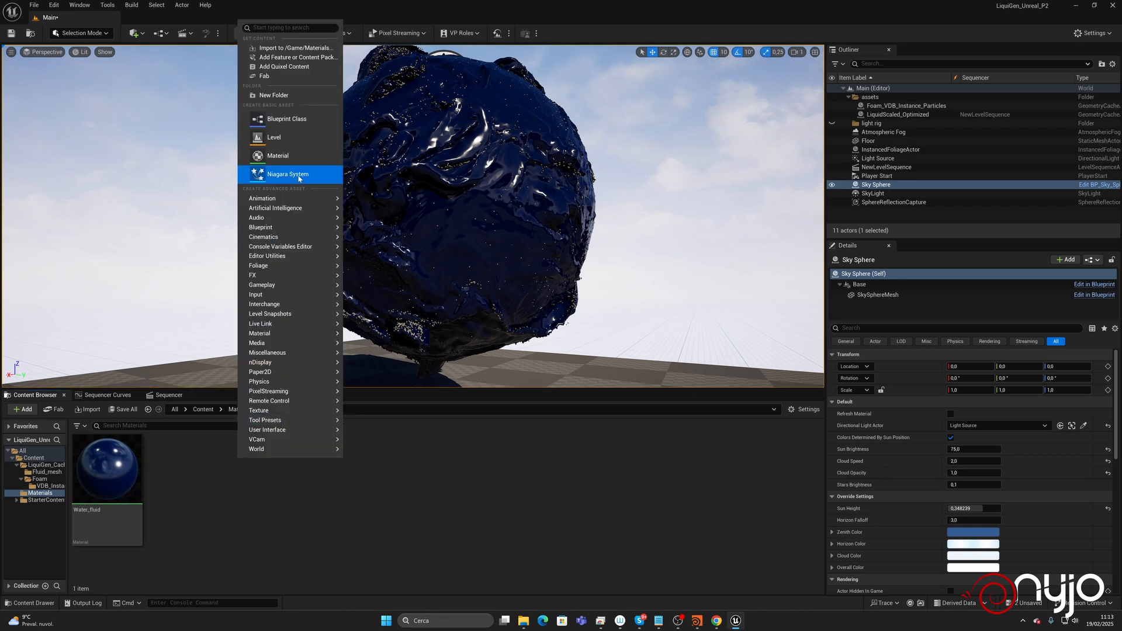
left_click(301, 155)
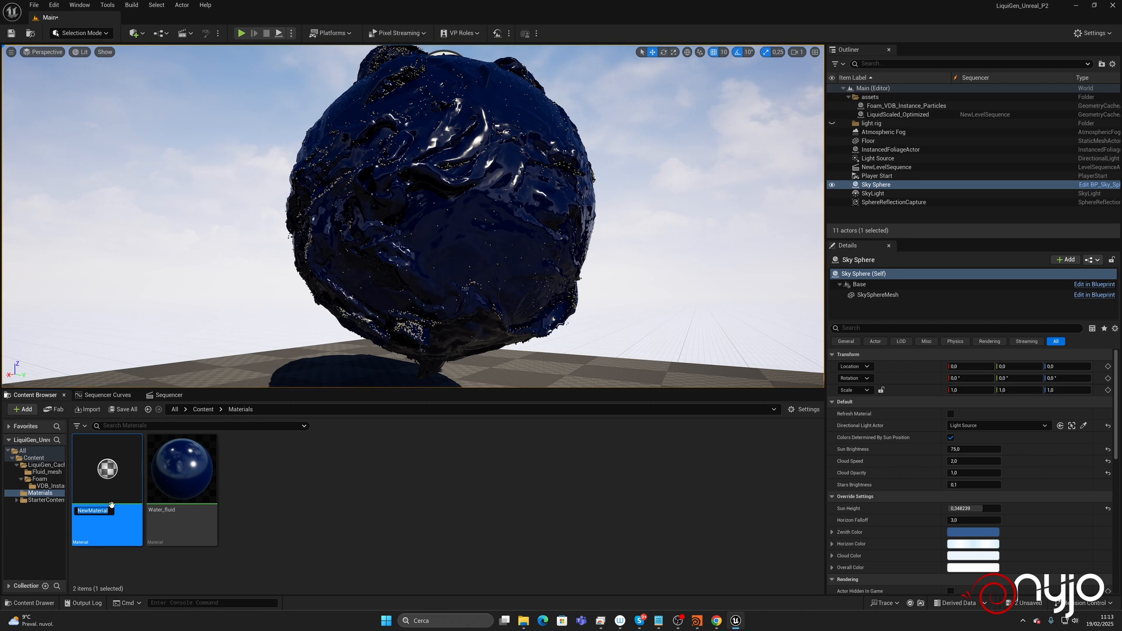
type("Foam")
key("Return")
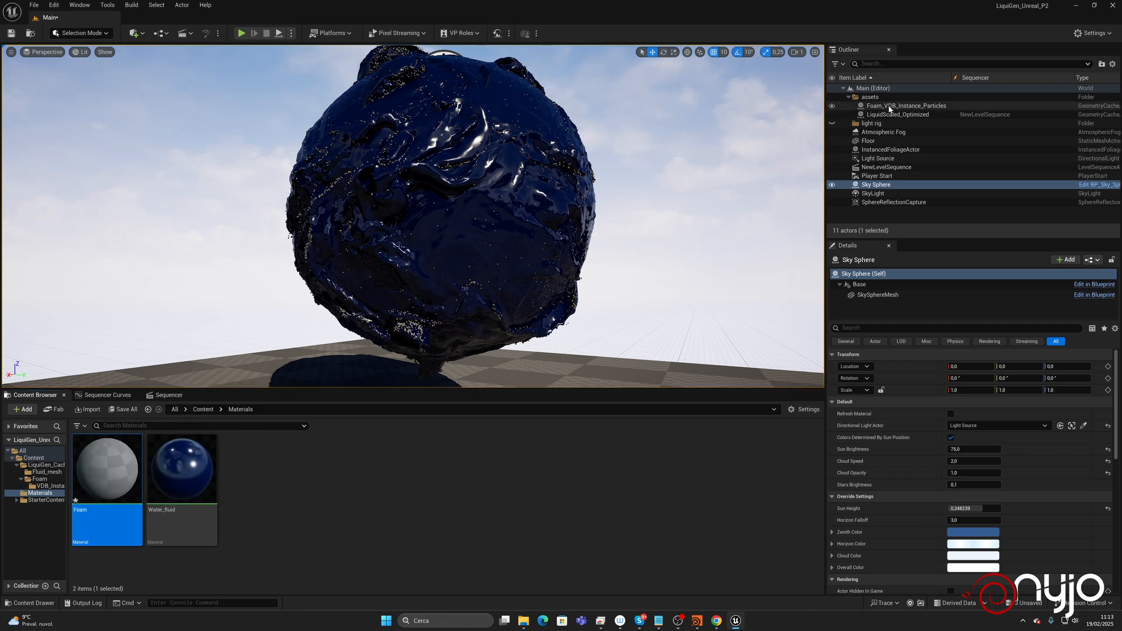
Assign the Foam material to Foam_VDB_Instance_Particles and open its material graph, shifting the result node slightly aside.
left_click(896, 107)
left_click_drag(107, 467, 960, 419)
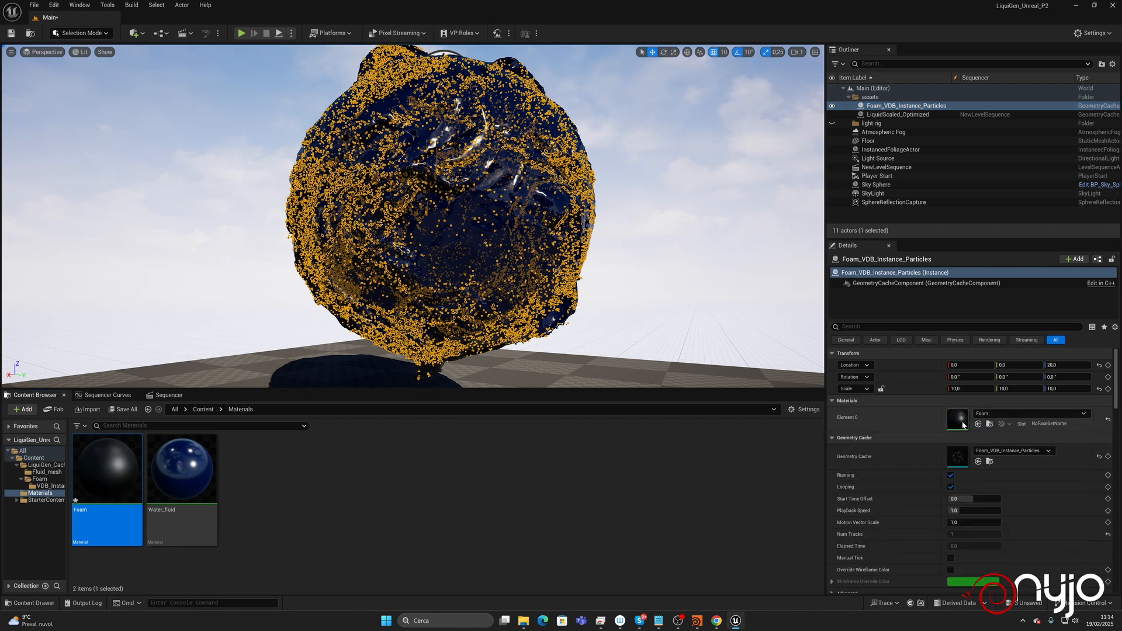
double_click(959, 419)
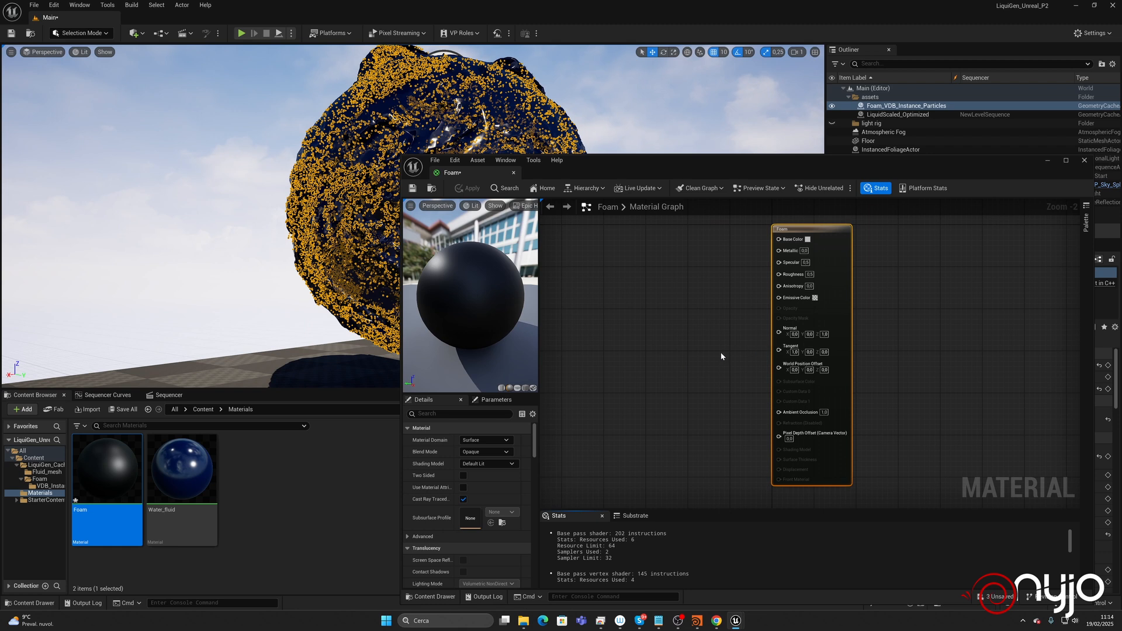
left_click_drag(828, 269, 859, 269)
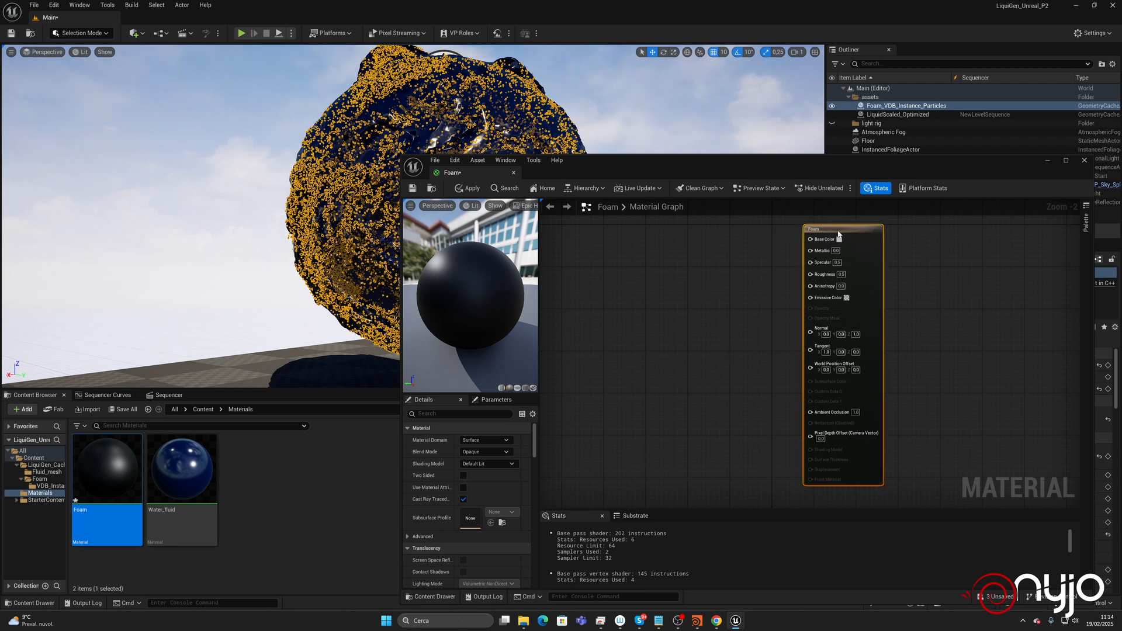
Set the Foam material's shading model to Subsurface, keeping its blend mode Opaque.
left_click(505, 453)
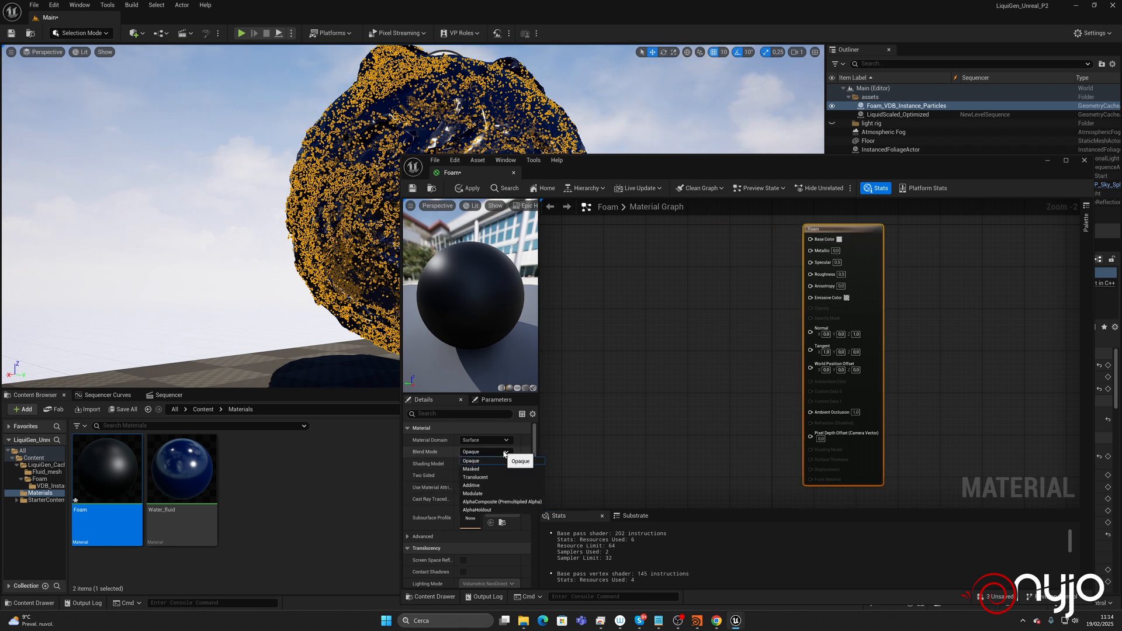
left_click(505, 454)
left_click(504, 464)
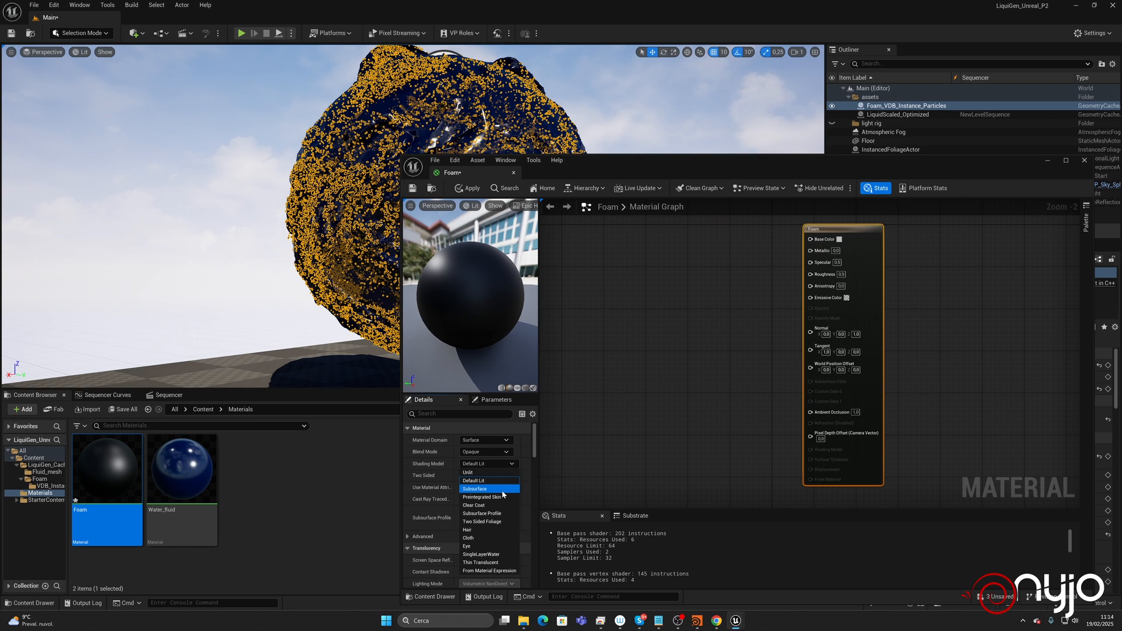
left_click(496, 491)
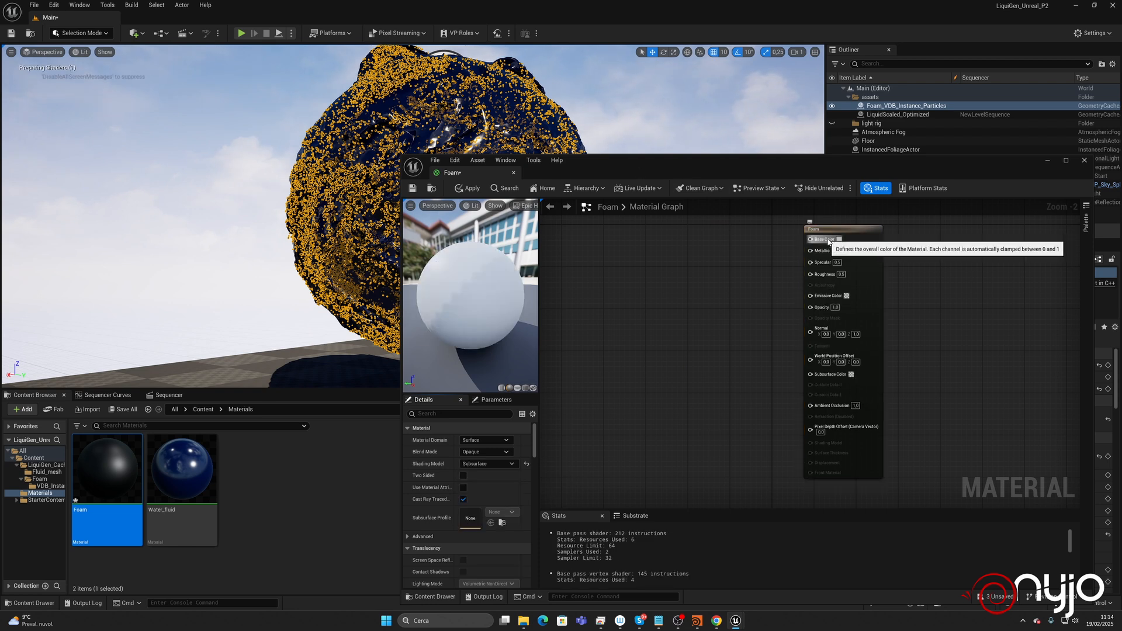
Apply and save the Foam material, close its editor and deselect the particles in the level.
left_click(469, 188)
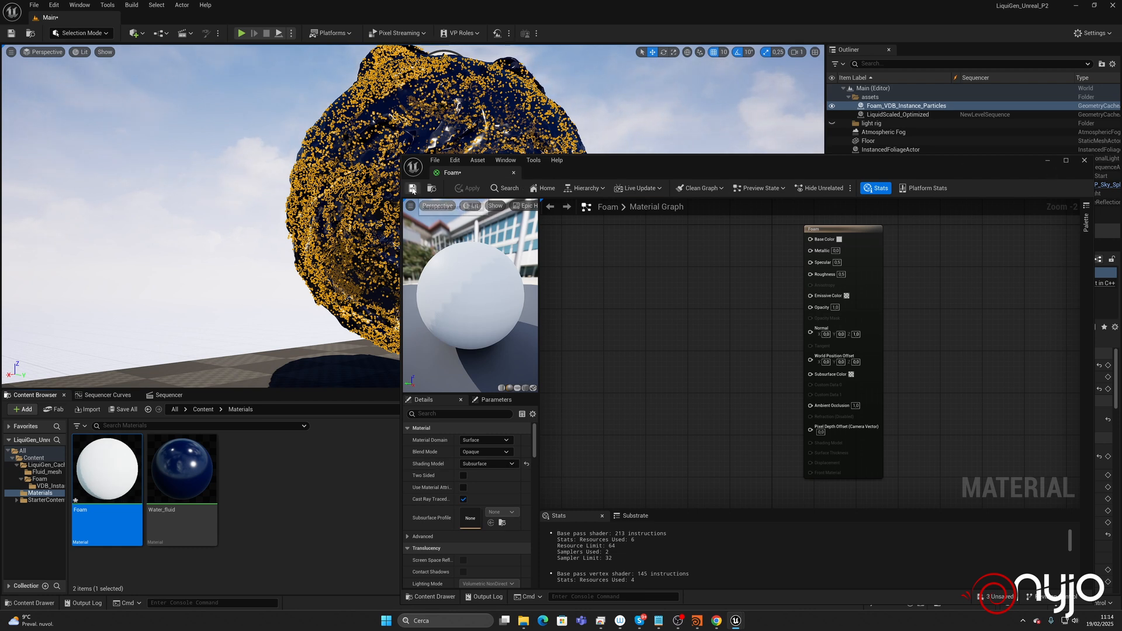
left_click(412, 188)
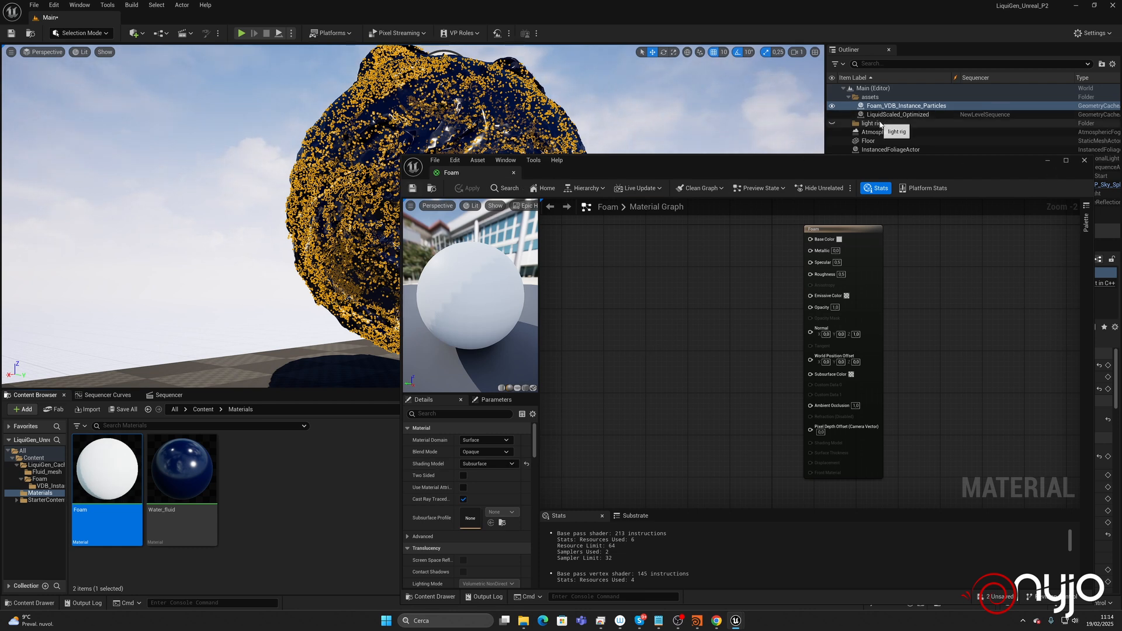
left_click(1085, 160)
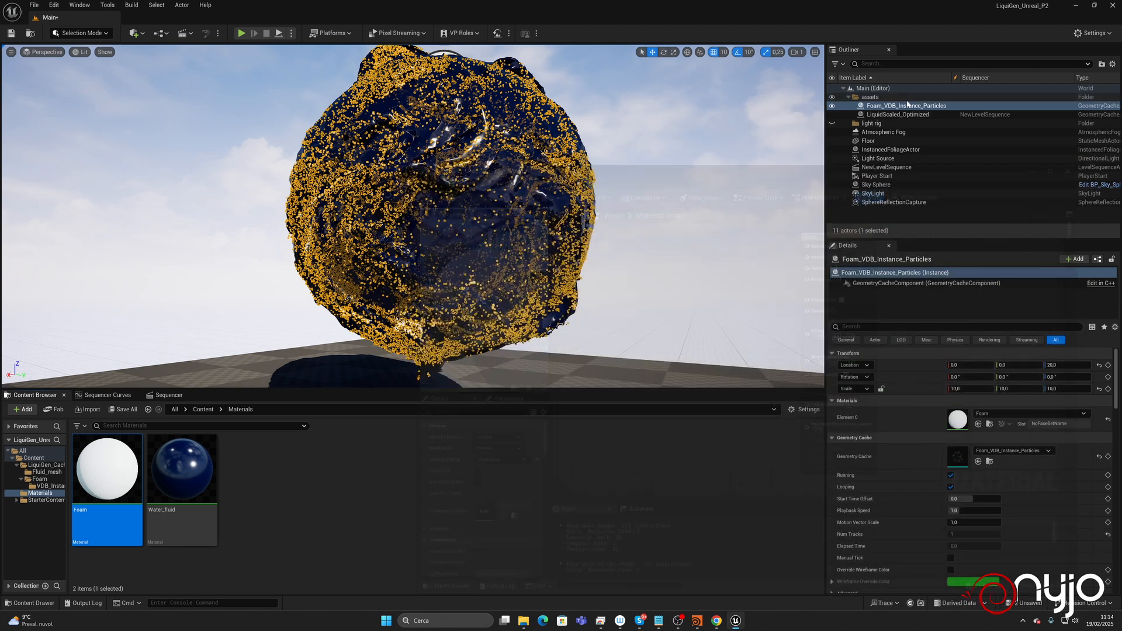
left_click(871, 123)
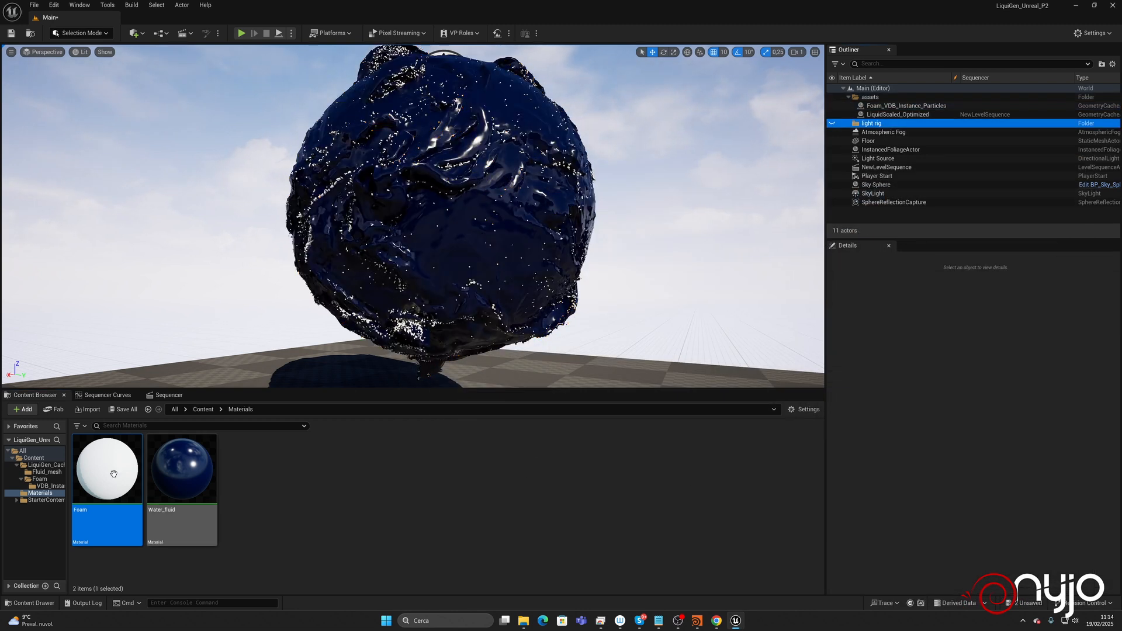
Add Foam_VDB_Instance_Particles to NewLevelSequence with a Geometry Cache track starting at frame 0.
left_click(168, 395)
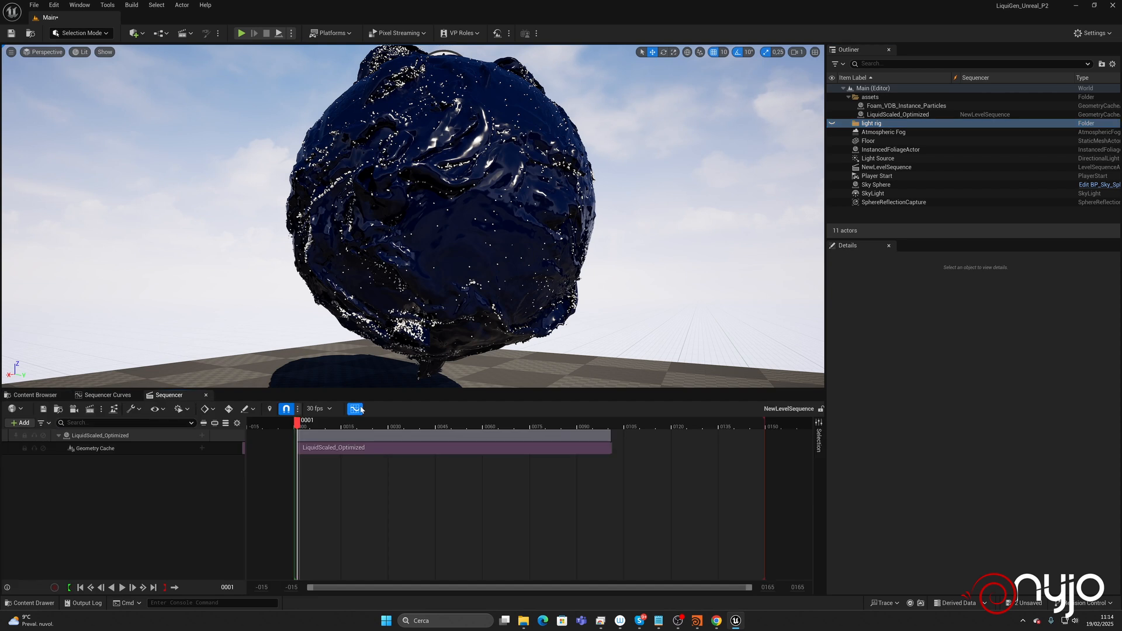
mouse_move(302, 426)
left_mouse_down()
mouse_move(446, 426)
mouse_move(298, 427)
left_mouse_up()
left_click(21, 422)
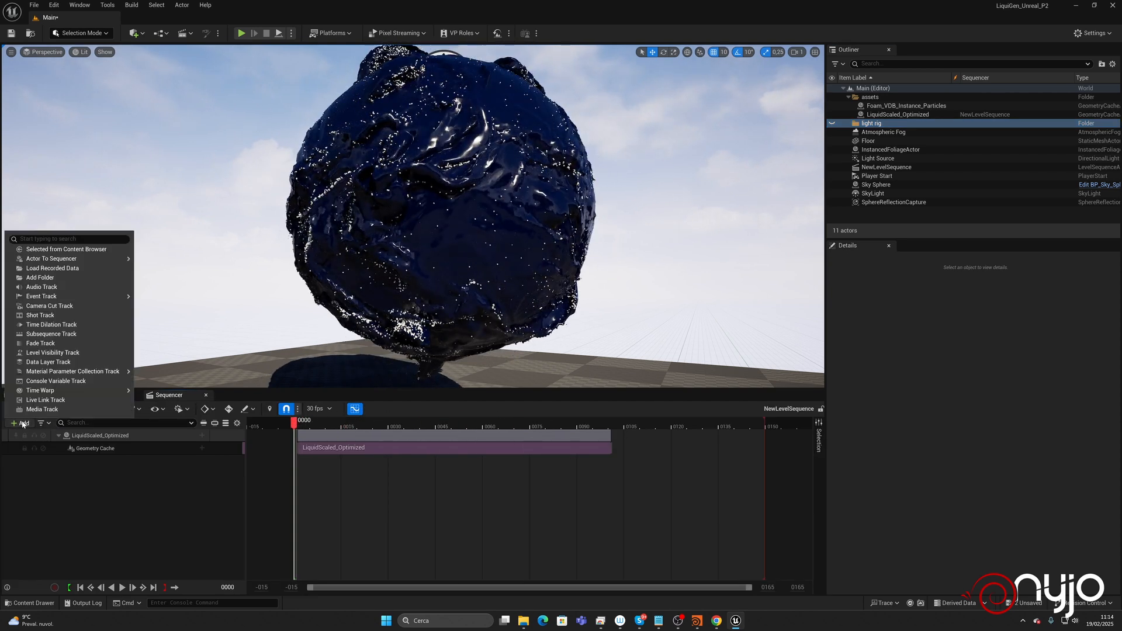
mouse_move(83, 259)
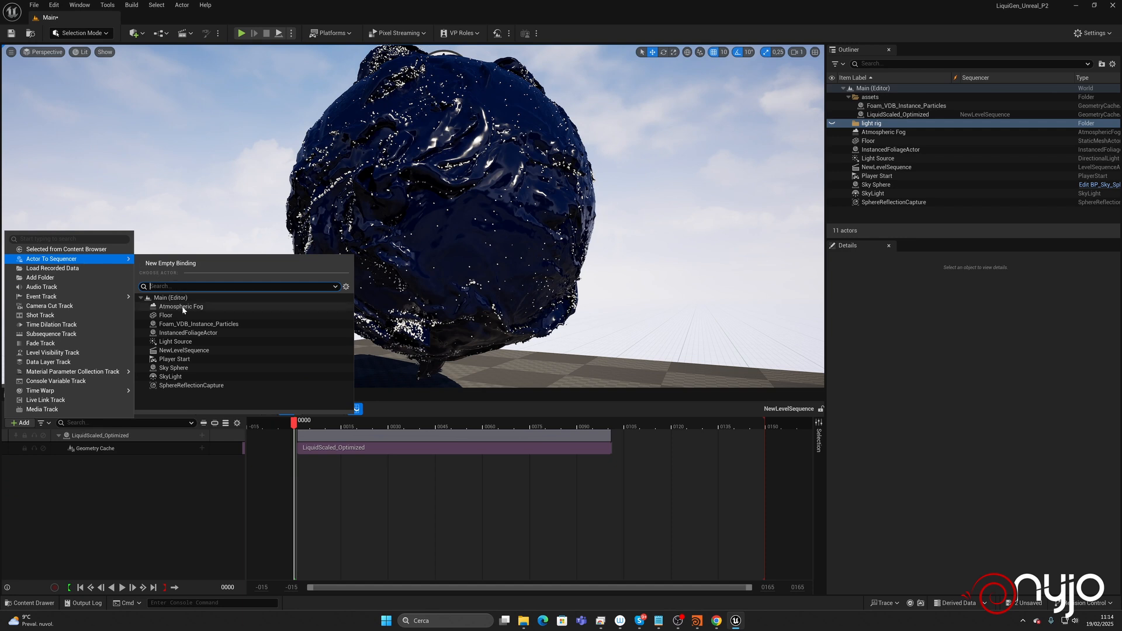
left_click(187, 323)
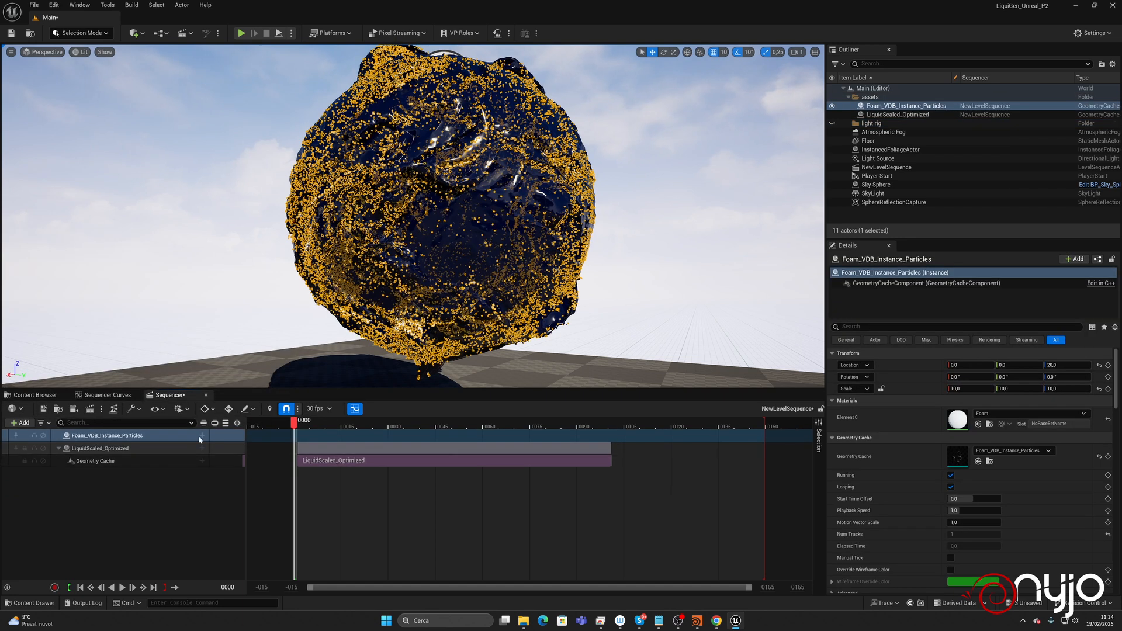
left_click(202, 436)
left_click(223, 525)
Scrub the sequence to frame 39 to inspect the foam on the liquid, and save all changes.
left_click_drag(295, 427, 417, 424)
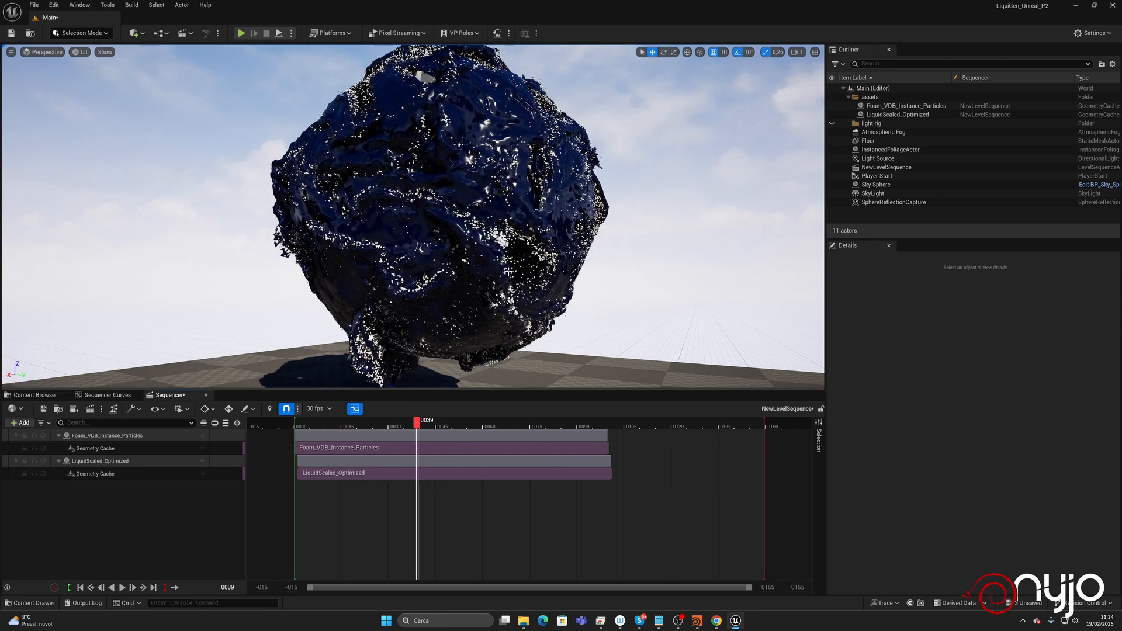
scroll(530, 273, "down", 3)
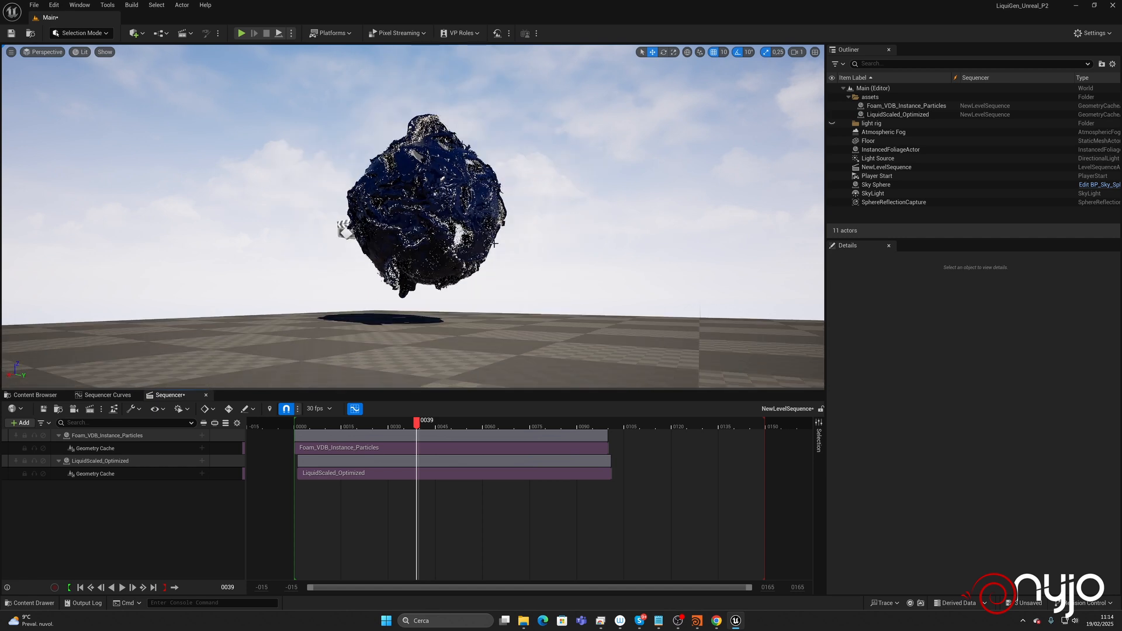
left_click_drag(443, 238, 374, 238, "alt")
scroll(367, 215, "up", 5)
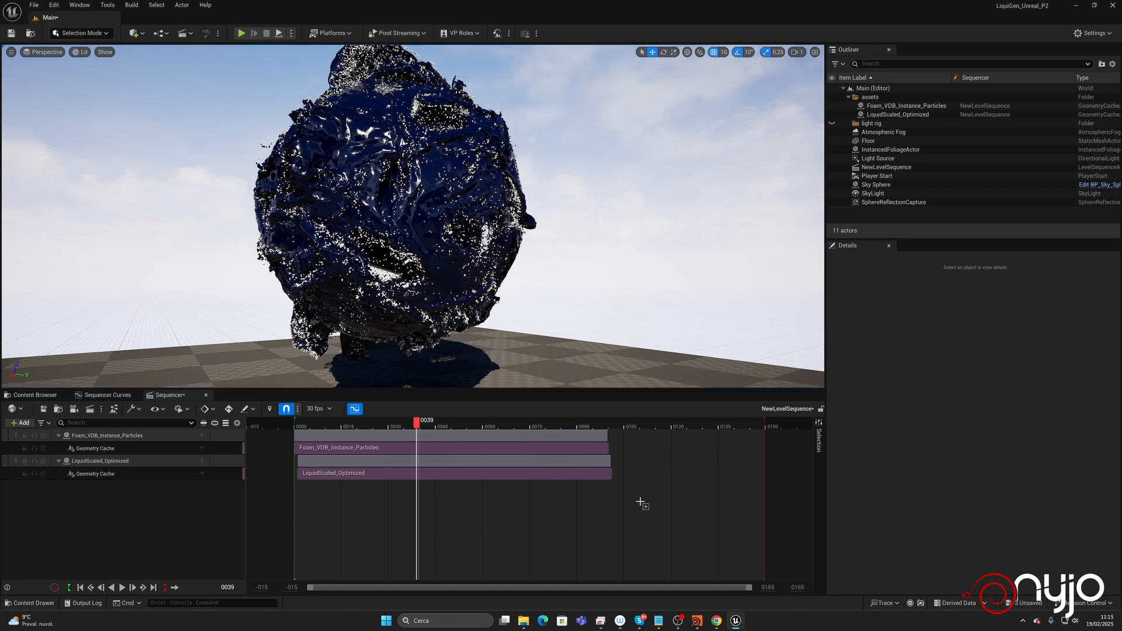
key("ctrl+shift+s")
Switch to the Foam_converter scene in Houdini and display the reamove_foam_particles node.
mouse_move(696, 621)
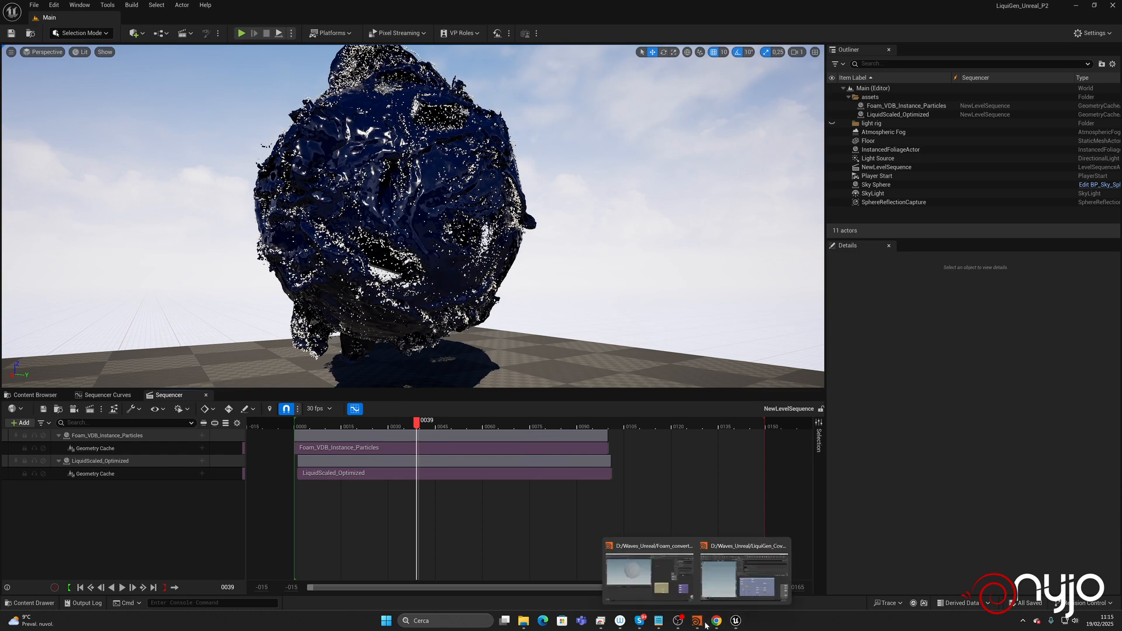
left_click(668, 567)
middle_click_drag(755, 228, 737, 271)
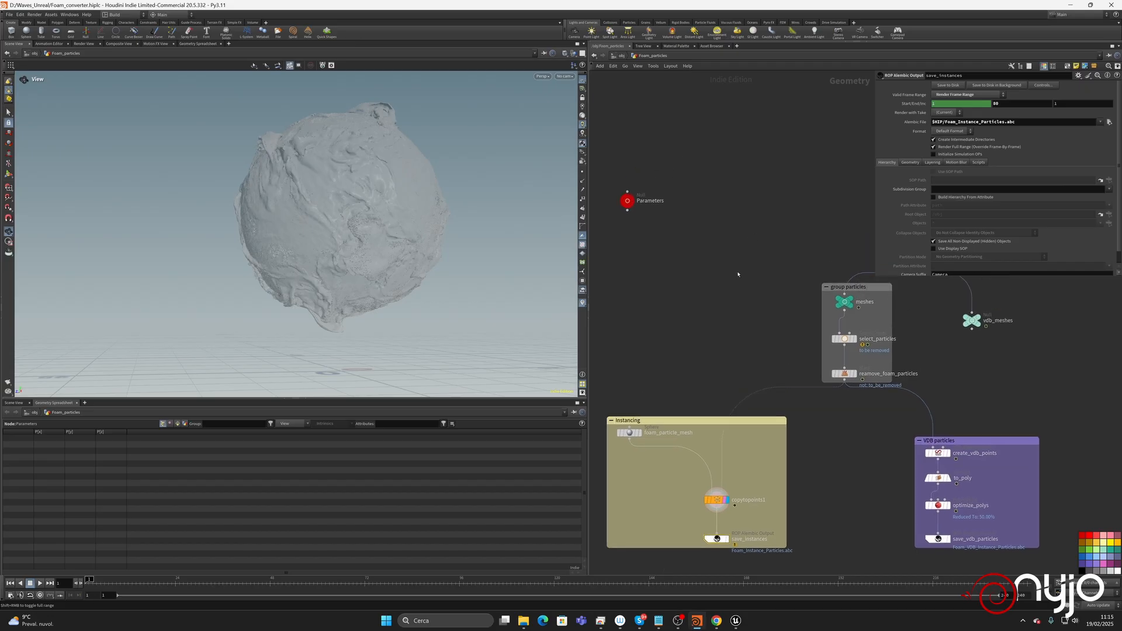
left_click(855, 374)
left_click(842, 373)
Set the first Instance VDB Particles parameter on the Parameters node, the instance particles amount, to 5 and inspect the denser foam.
left_click(627, 200)
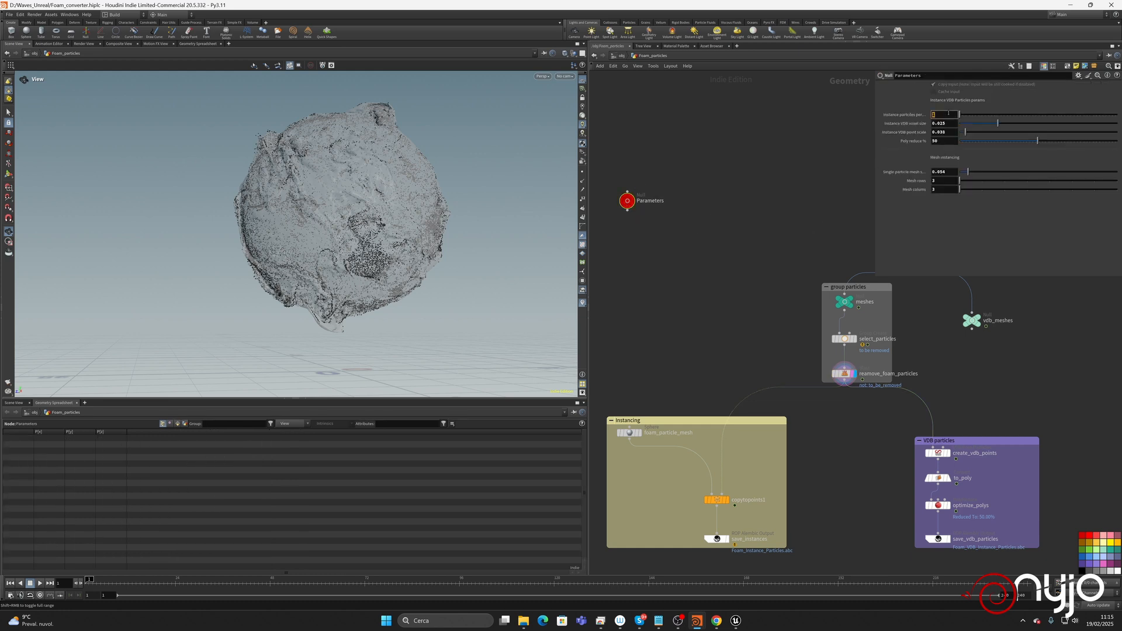
key("Return")
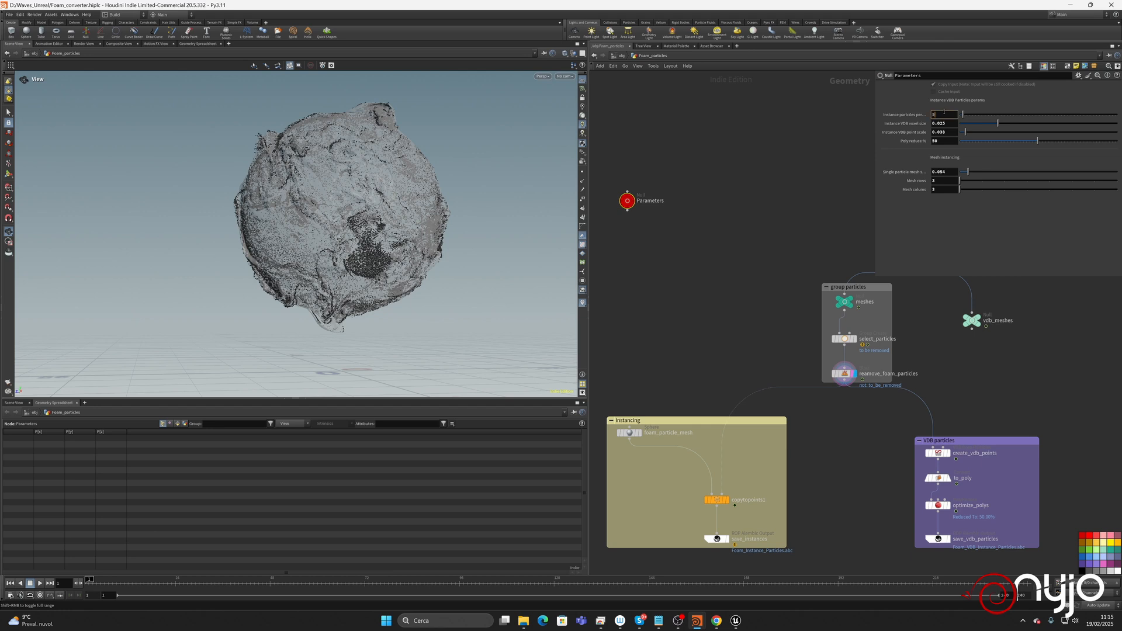
key("Return")
left_click_drag(374, 234, 418, 228)
right_click_drag(419, 228, 631, 279)
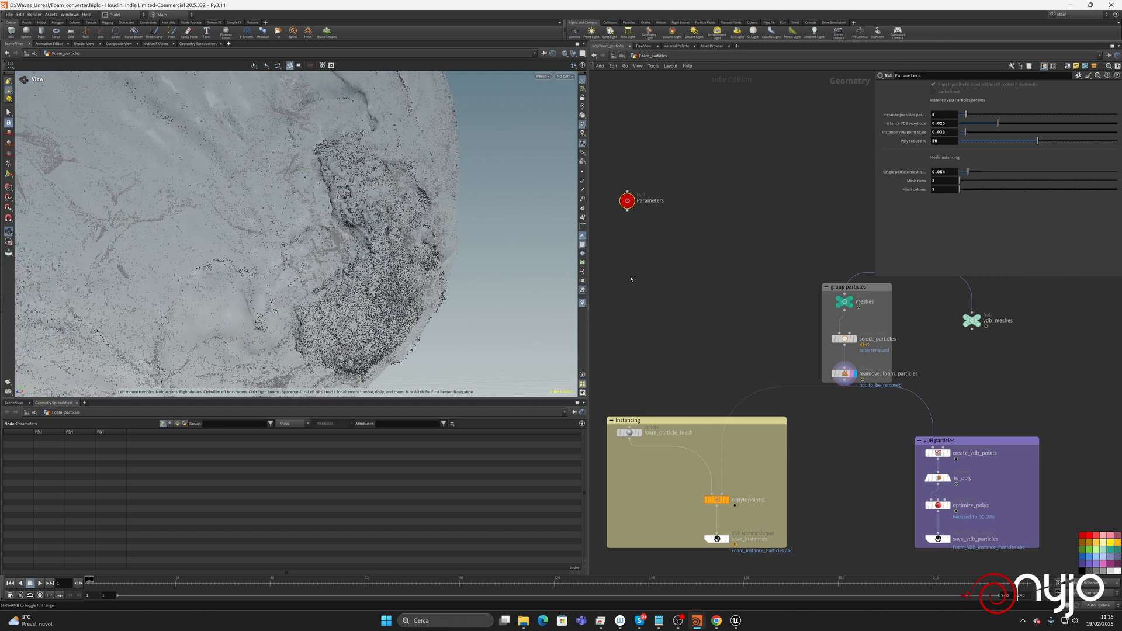
Display create_vdb_points and set the instance VDB voxel size to 0.02 and point scale to 0.03 on the Parameters node.
left_click(938, 454)
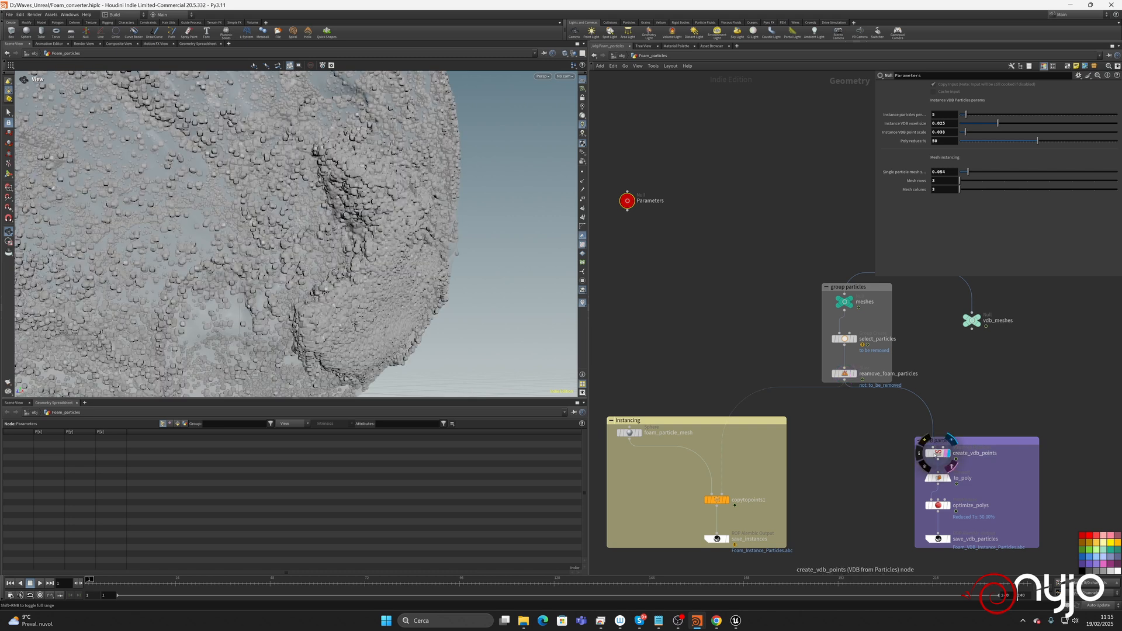
left_click(939, 453)
left_click(628, 202)
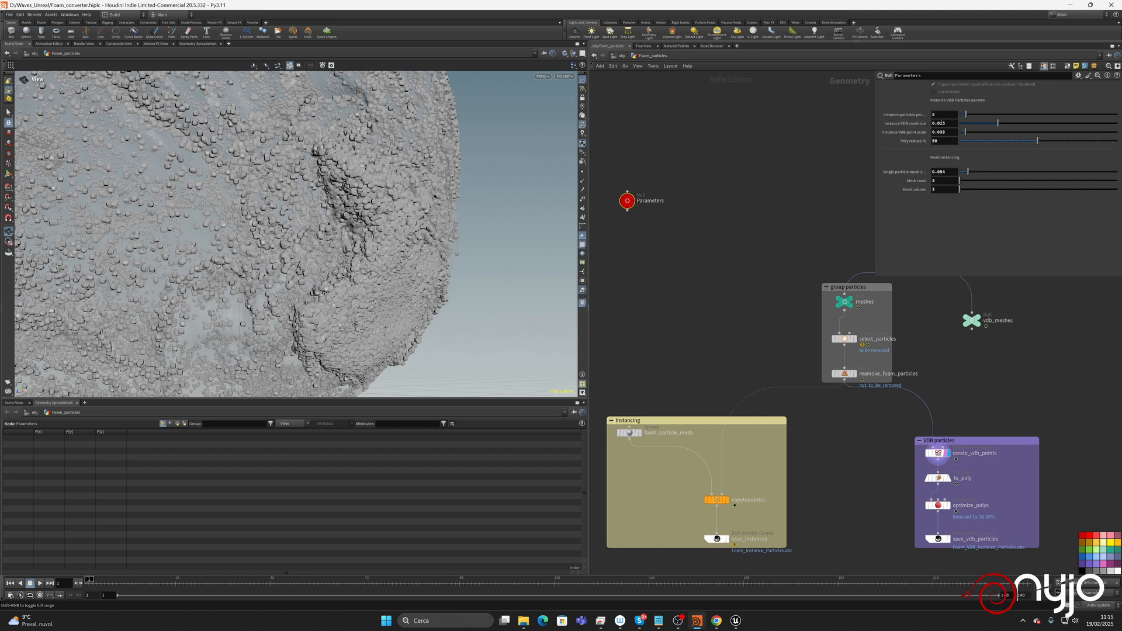
left_click(951, 123)
key("Return")
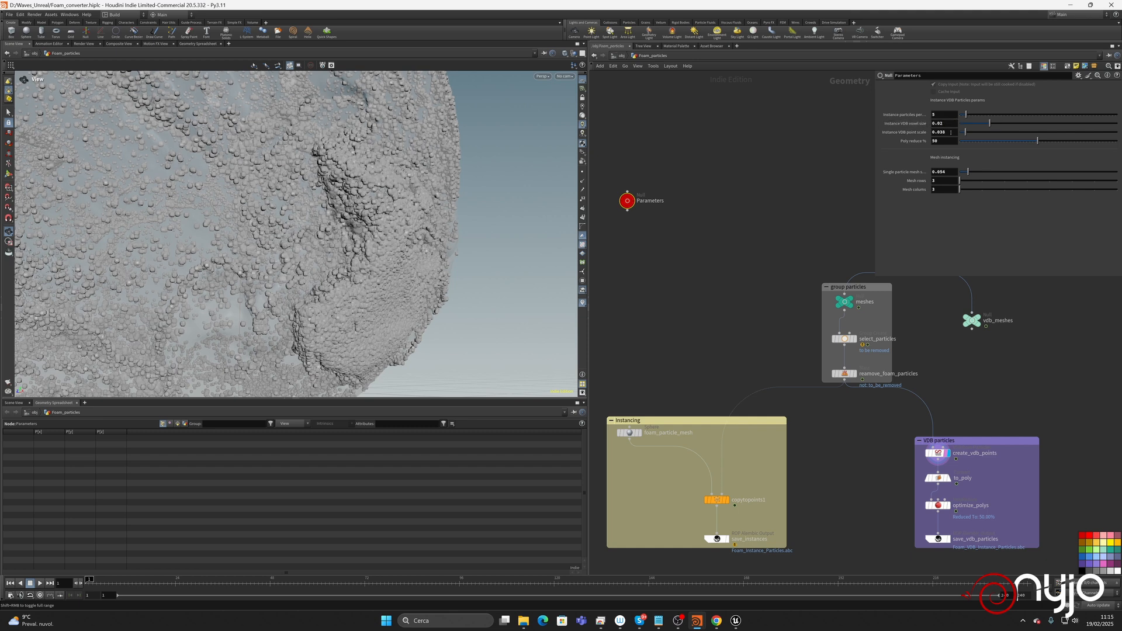
key("Return")
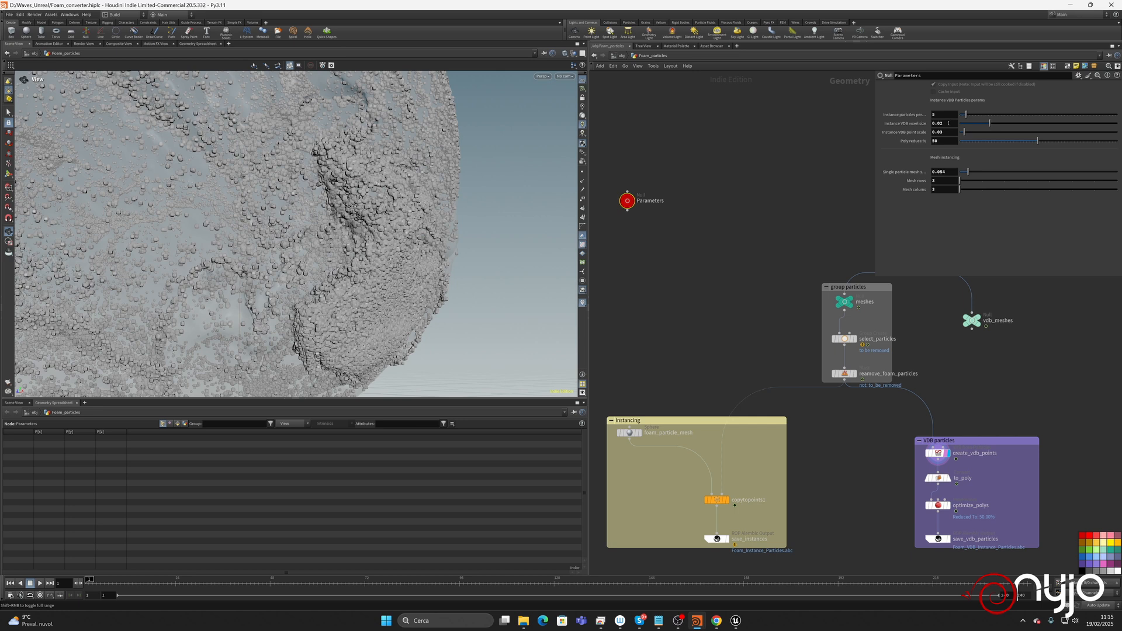
Try an instance VDB voxel size of 0.01 with a point scale of 0.02.
left_click(949, 123)
key("BackSpace")
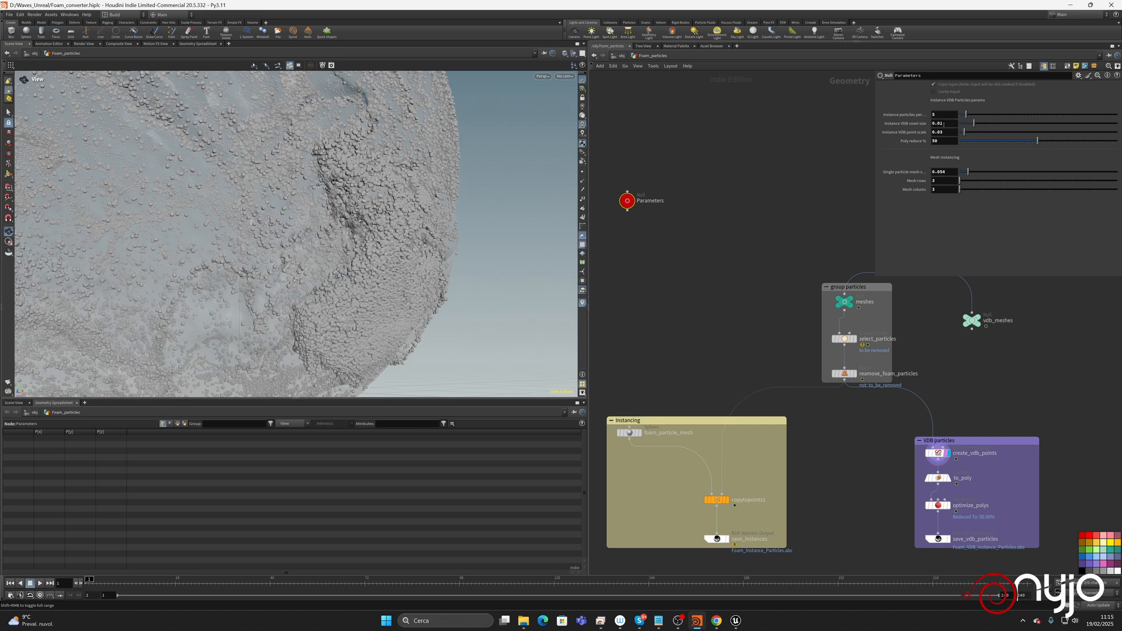
left_click(946, 132)
key("Return")
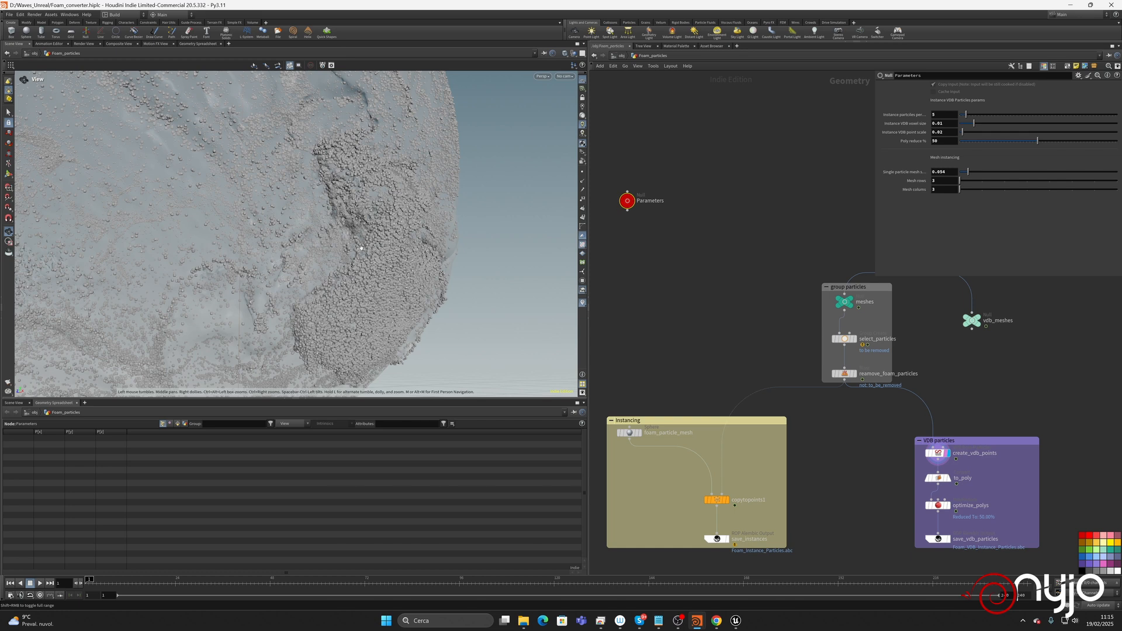
scroll(422, 223, "down", 5)
scroll(464, 258, "up", 5)
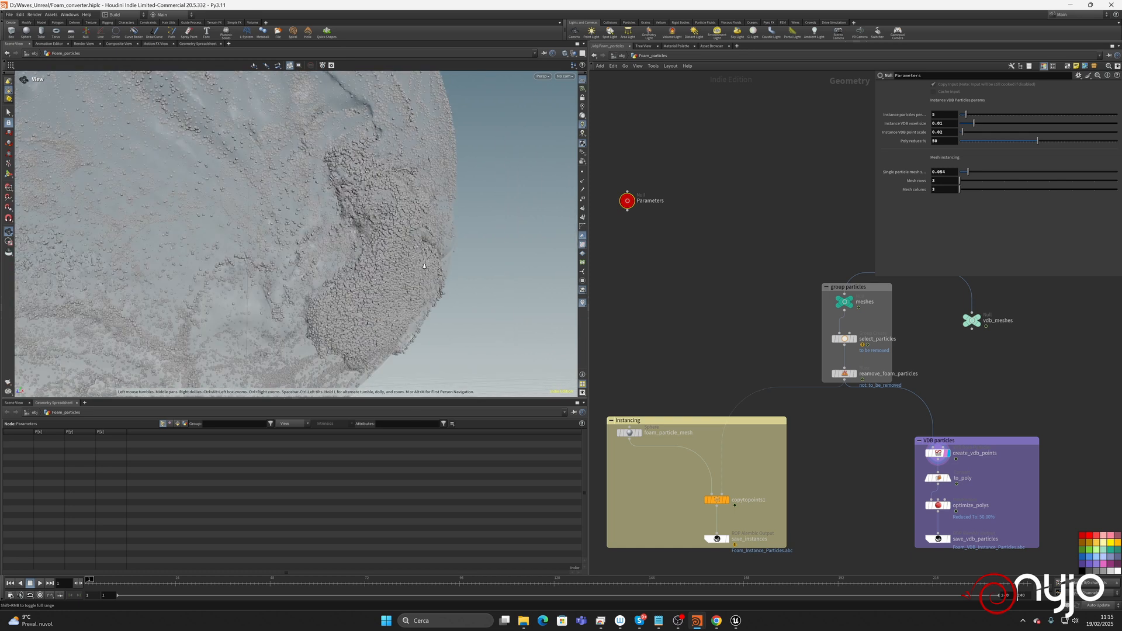
Reduce the instance VDB voxel size to 0.005 and the point scale to 0.01, and inspect the particles up close.
left_click(952, 123)
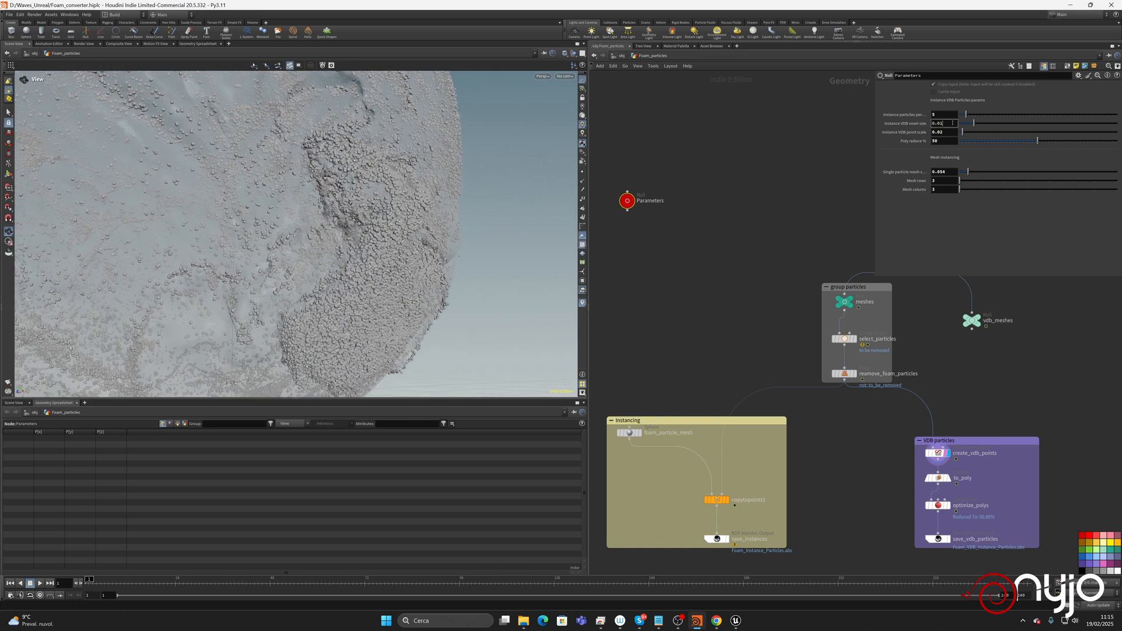
type("5")
key("Return")
left_click(951, 132)
key("BackSpace")
type("1")
key("Return")
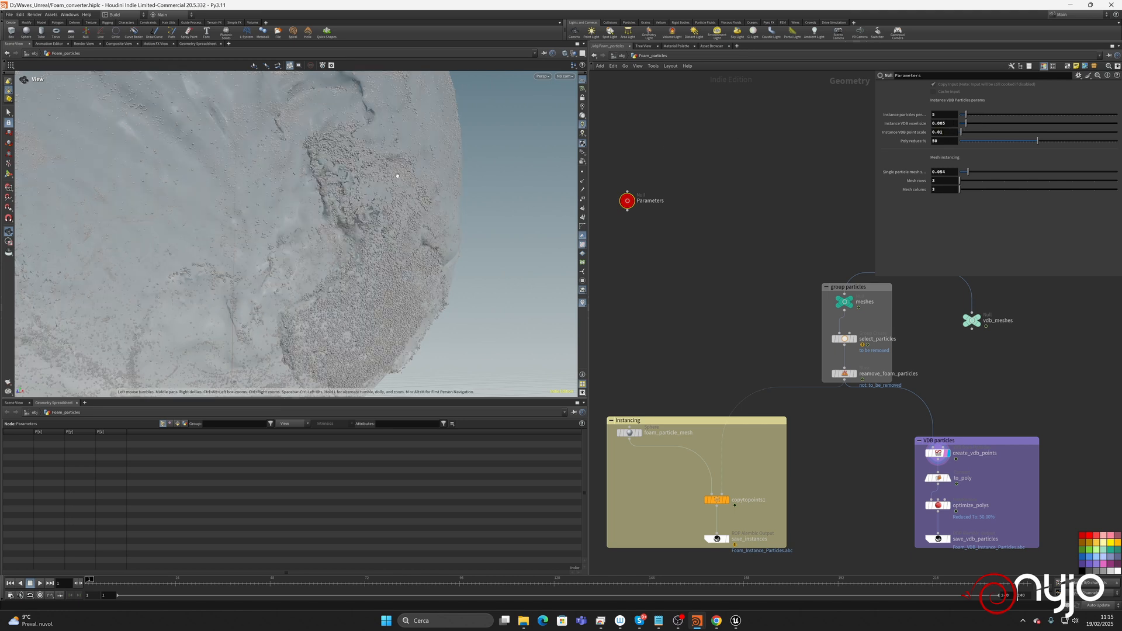
scroll(236, 200, "down", 5)
left_click_drag(236, 200, 253, 194)
right_click_drag(388, 259, 532, 233)
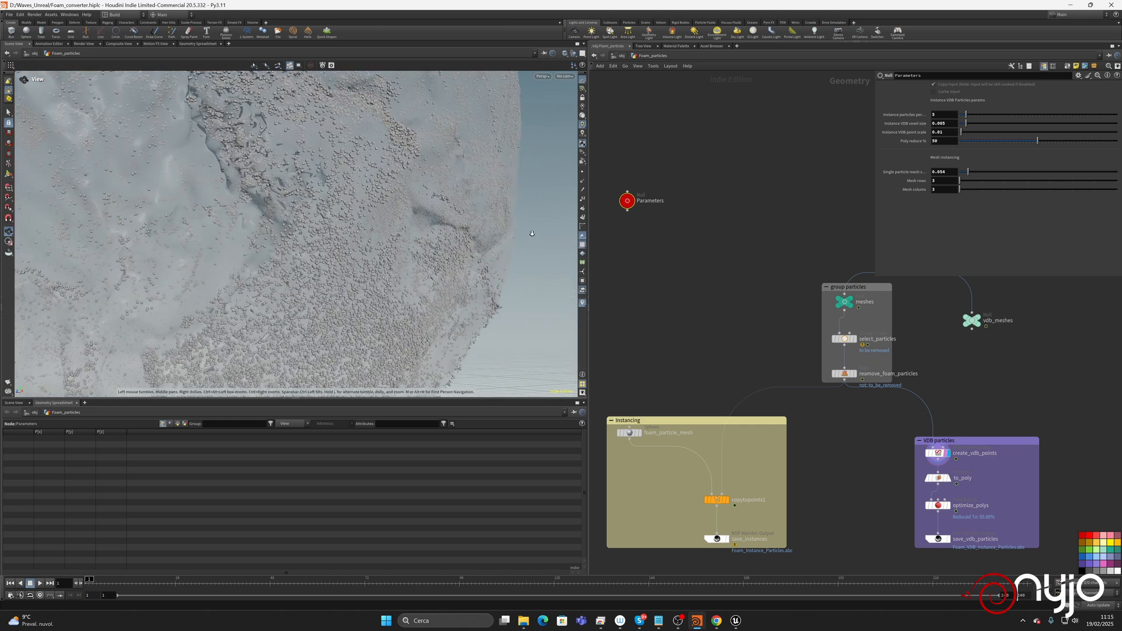
Fine-tune the instance VDB point scale to 0.0075 and check the foam around the whole sphere.
left_click(948, 132)
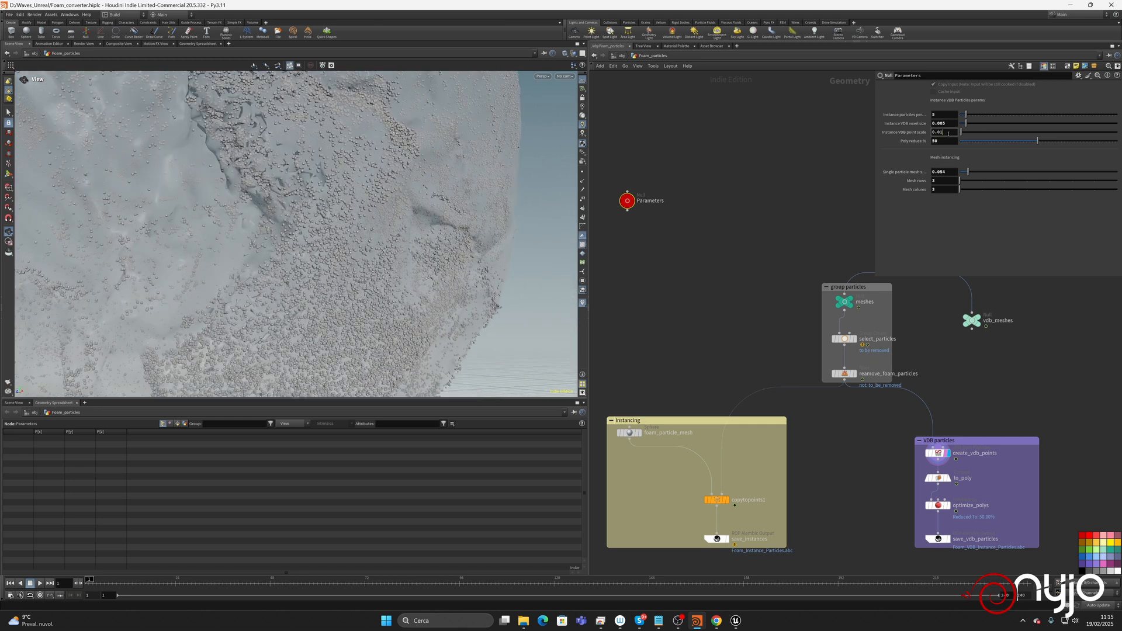
key("Return")
left_click(951, 132)
key("Return")
left_click_drag(362, 176, 270, 189)
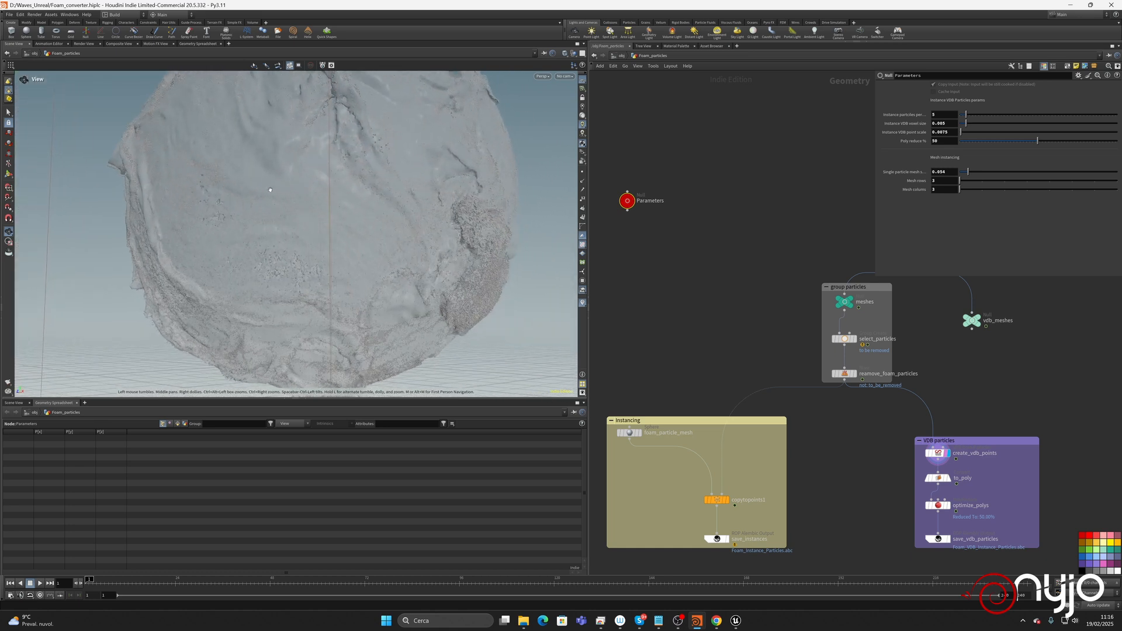
left_click_drag(405, 271, 341, 262)
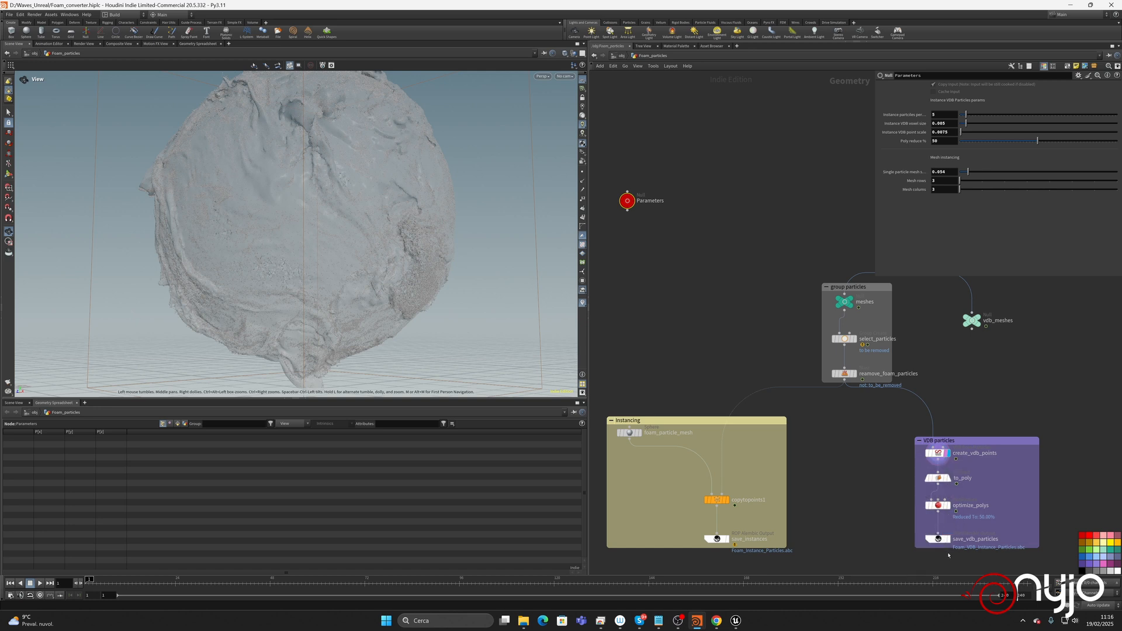
Change the save_vdb_particles node's Alembic output file to $HIP/Foam_VDB_Instance_Particles_HI.abc.
left_click(939, 539)
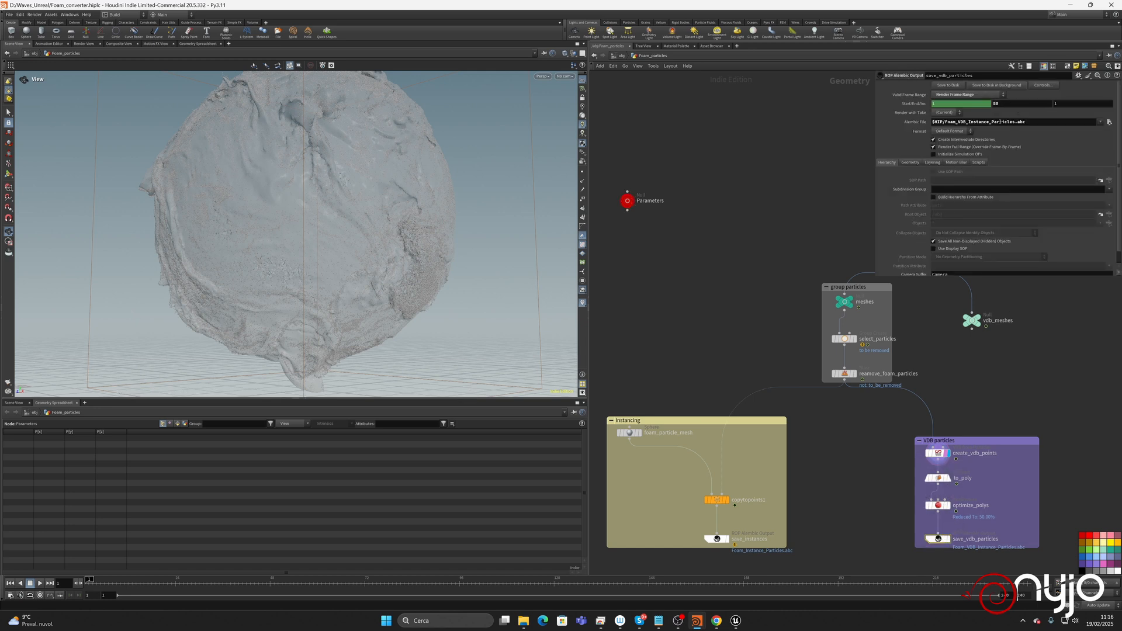
left_click(1017, 122)
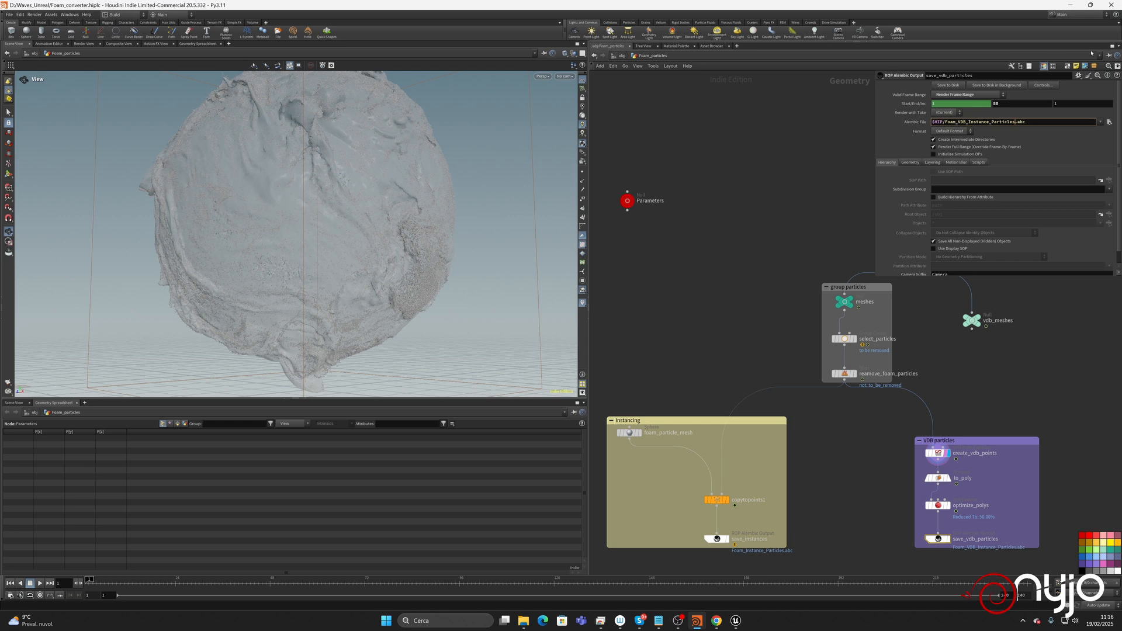
type("_HI")
left_click(659, 103)
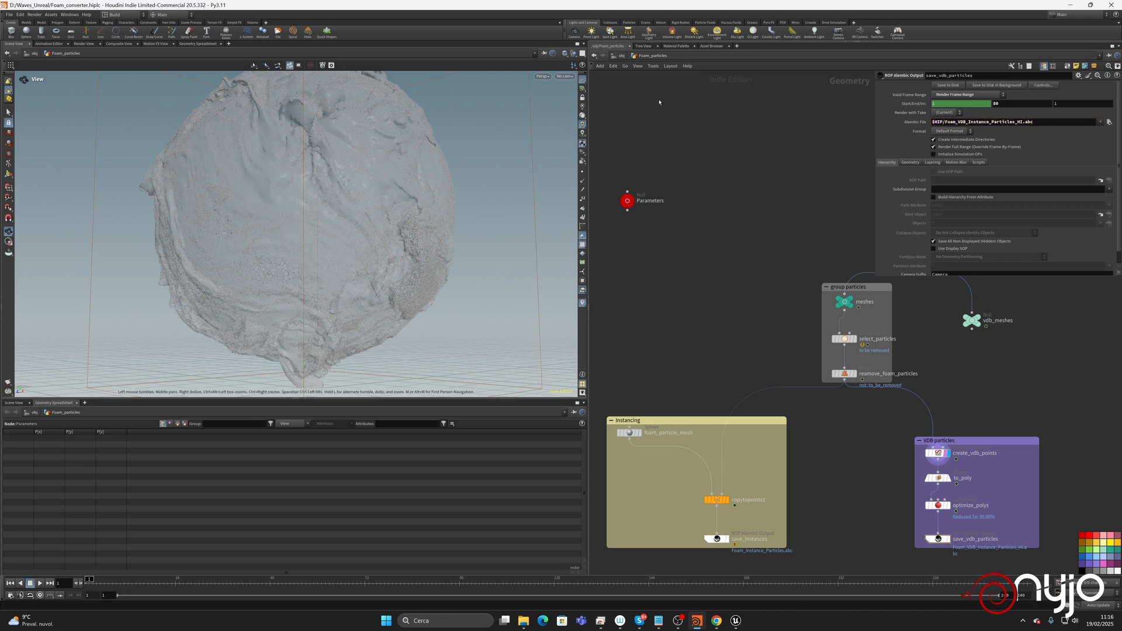
Save the scene and start exporting the save_vdb_particles node's frame range to disk as Foam_VDB_Instance_Particles_HI.abc.
key("ctrl+s")
left_click(953, 87)
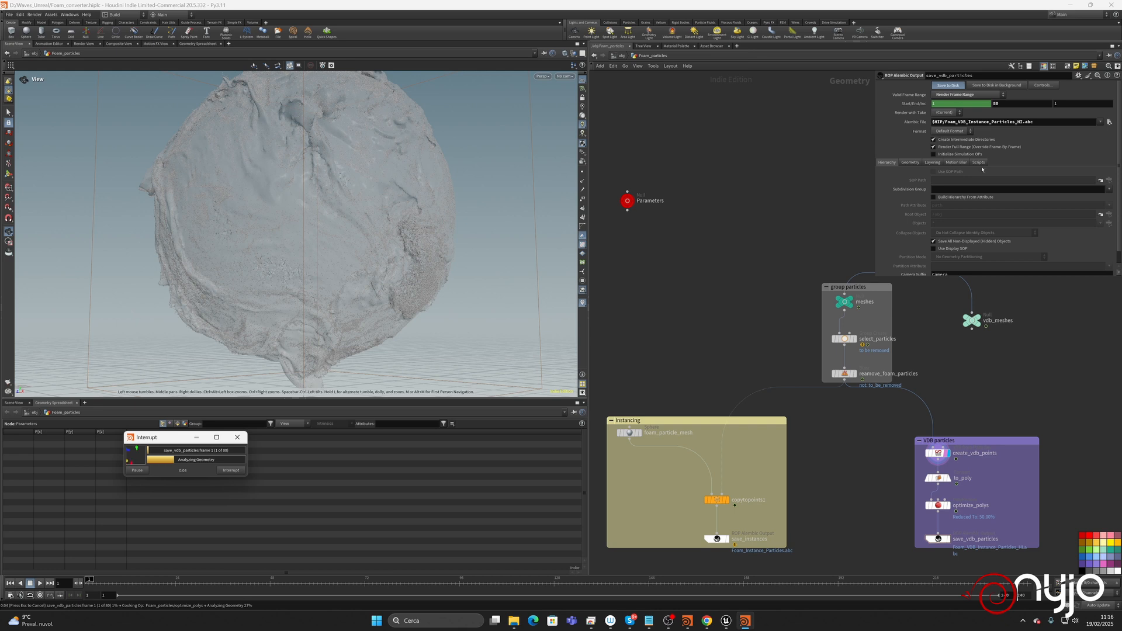
left_click_drag(170, 437, 864, 126)
left_click_drag(770, 109, 1121, 106)
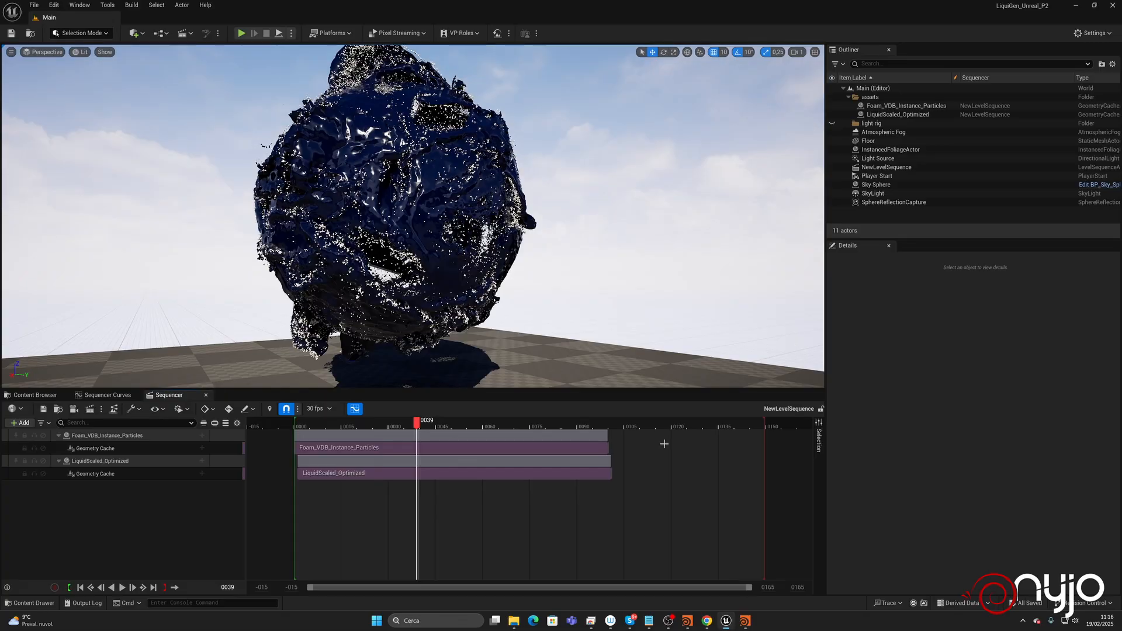
In Unreal Engine, create a folder named Instances inside LiquiGen_Caches/Foam and open it.
left_click(58, 397)
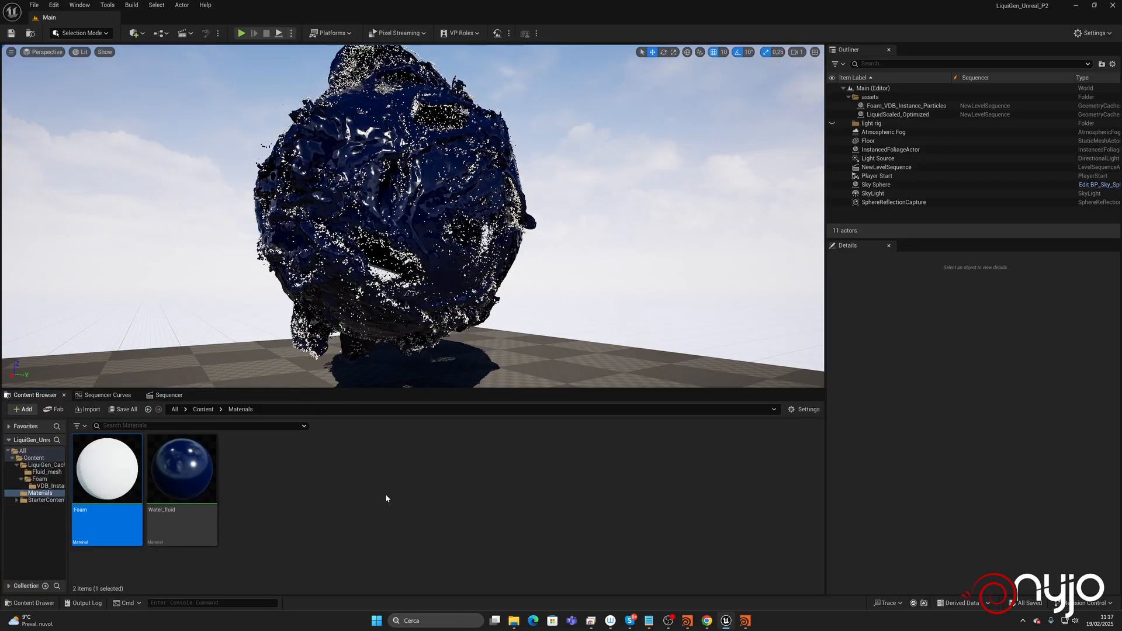
left_click(42, 479)
right_click(227, 464)
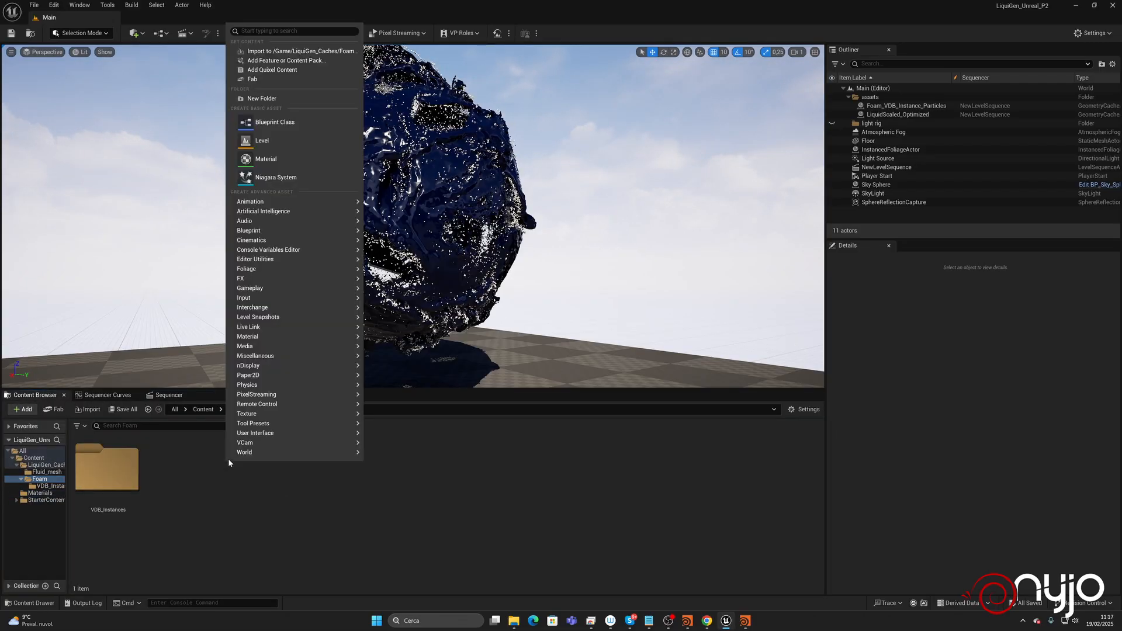
left_click(262, 99)
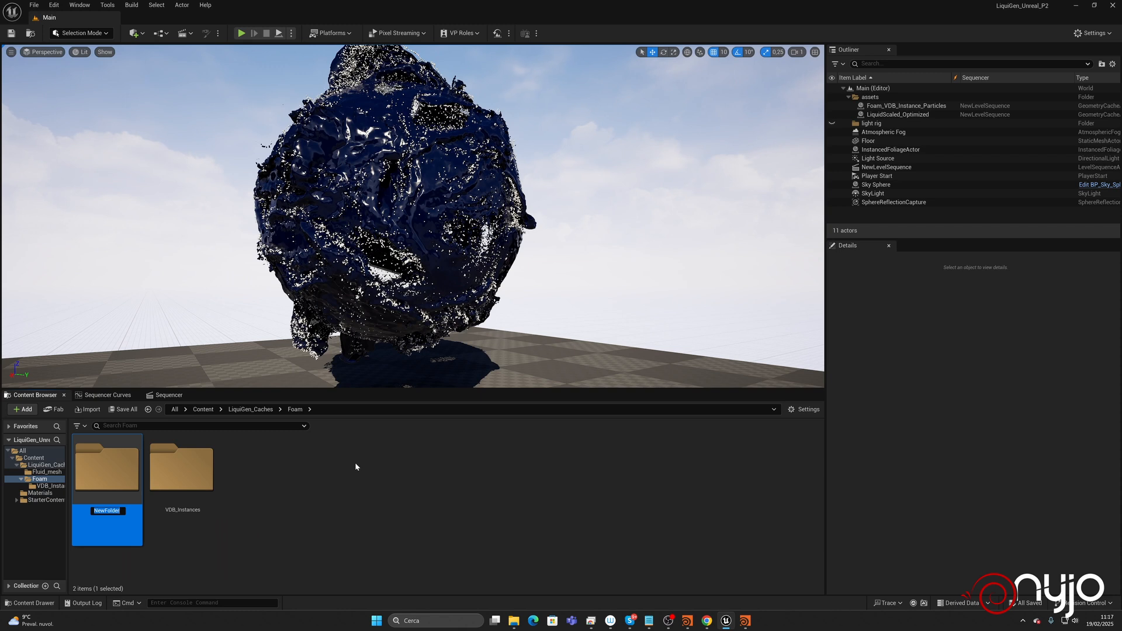
type("Instances")
key("Return")
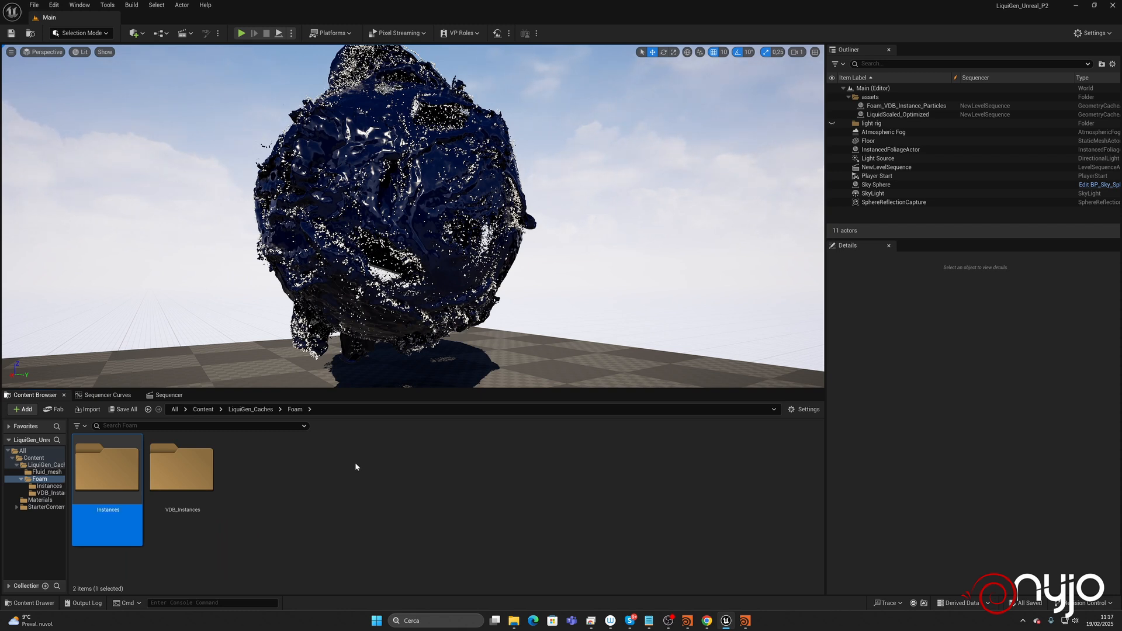
double_click(116, 478)
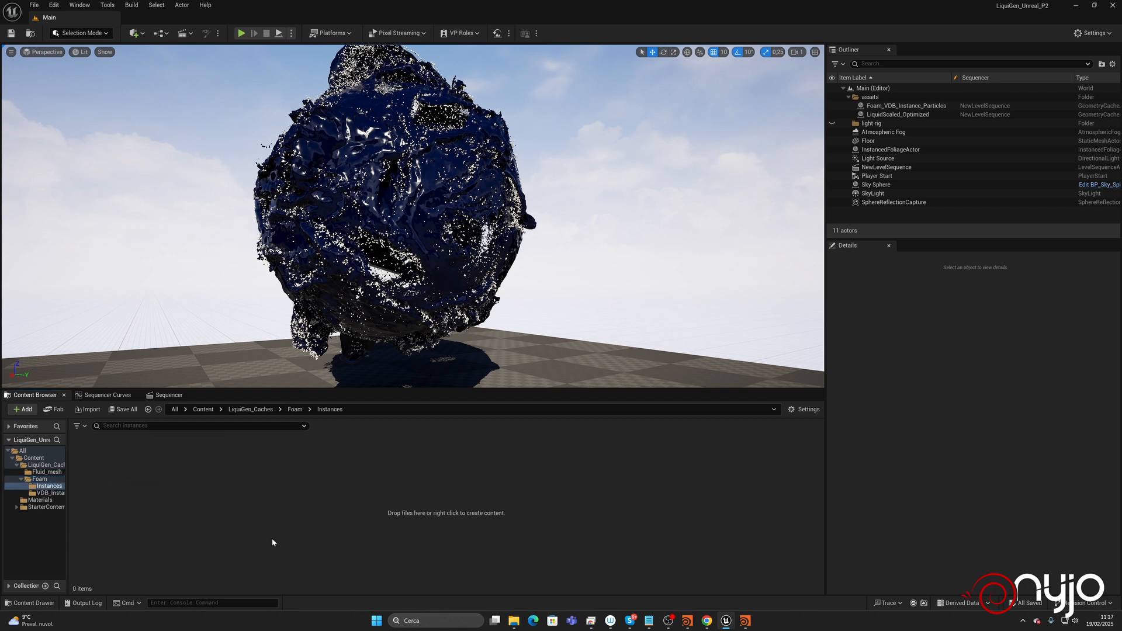
Look over the Alembic files in the Waves_Unreal directory and view Unreal's VDB_Instances content folder.
left_click(514, 621)
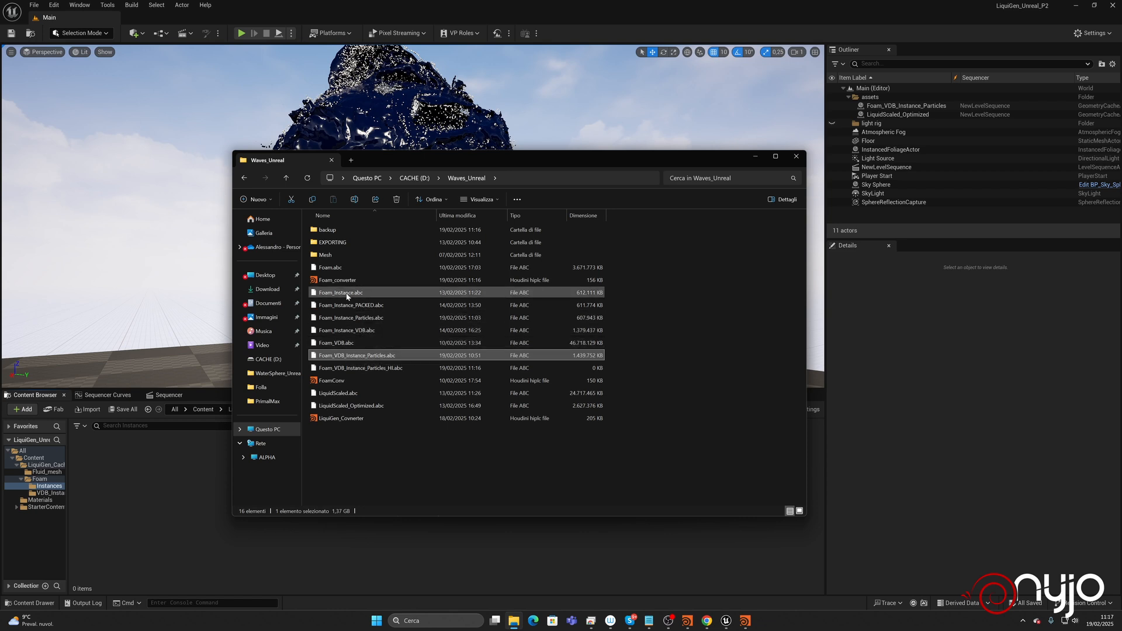
left_click(347, 294)
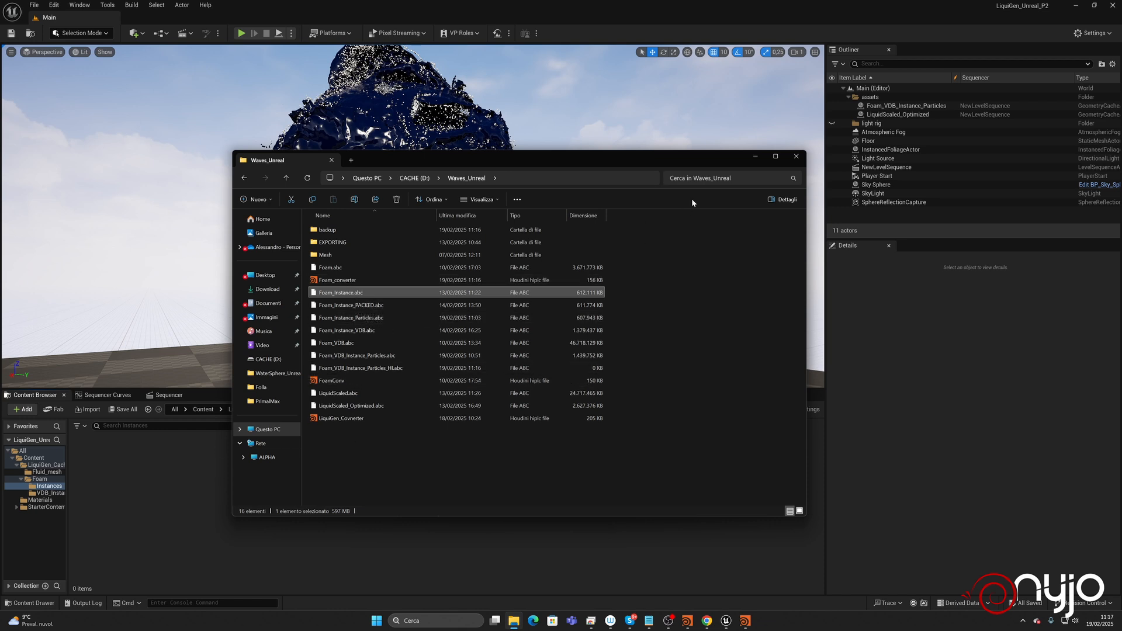
left_click(176, 473)
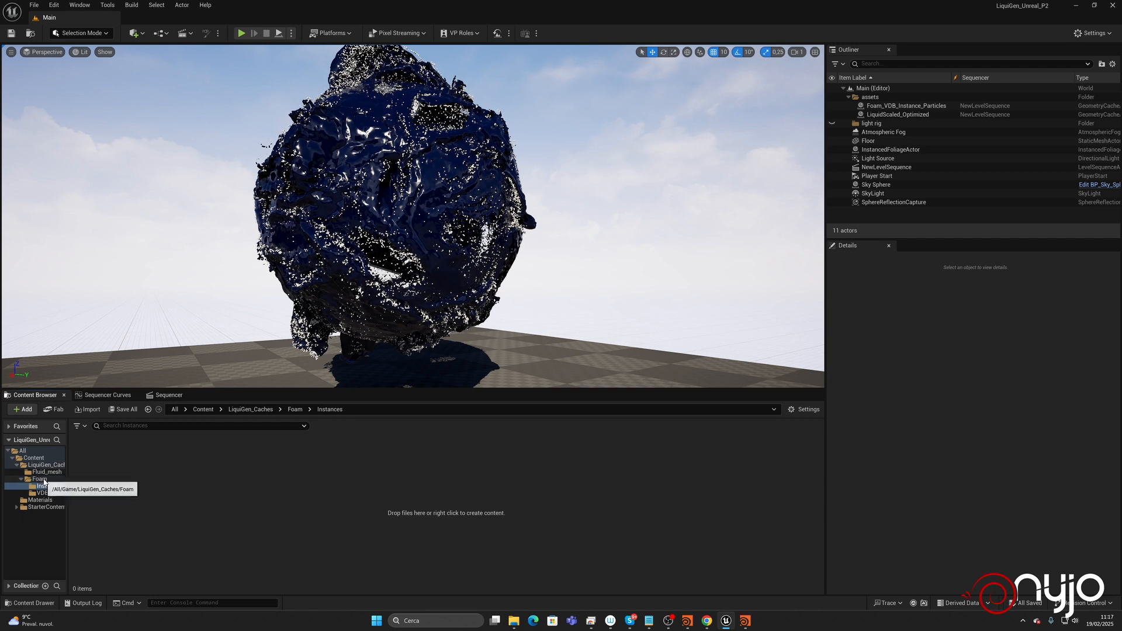
left_click(50, 493)
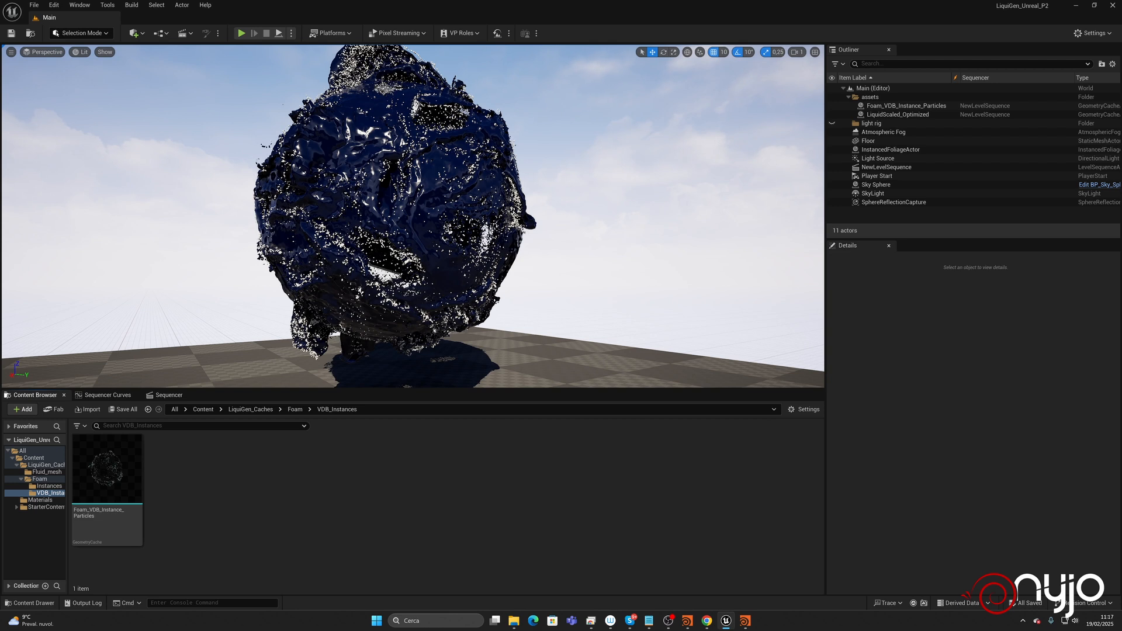
Switch to Houdini's Foam_converter scene and cancel the running foam Alembic export.
key("alt+Tab")
mouse_move(687, 621)
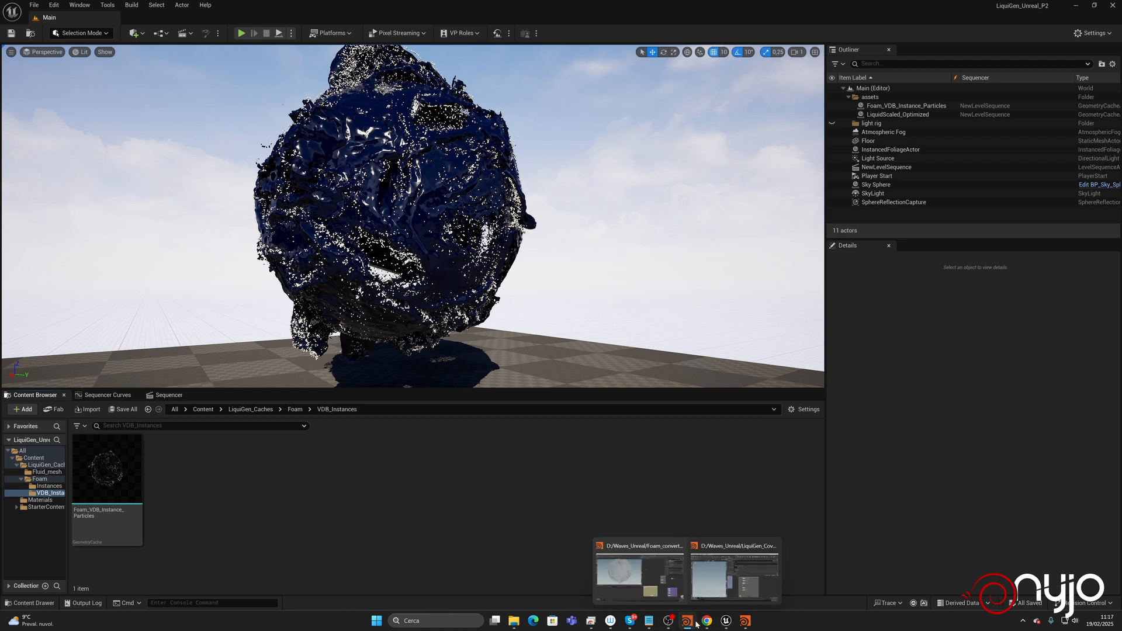
left_click(720, 581)
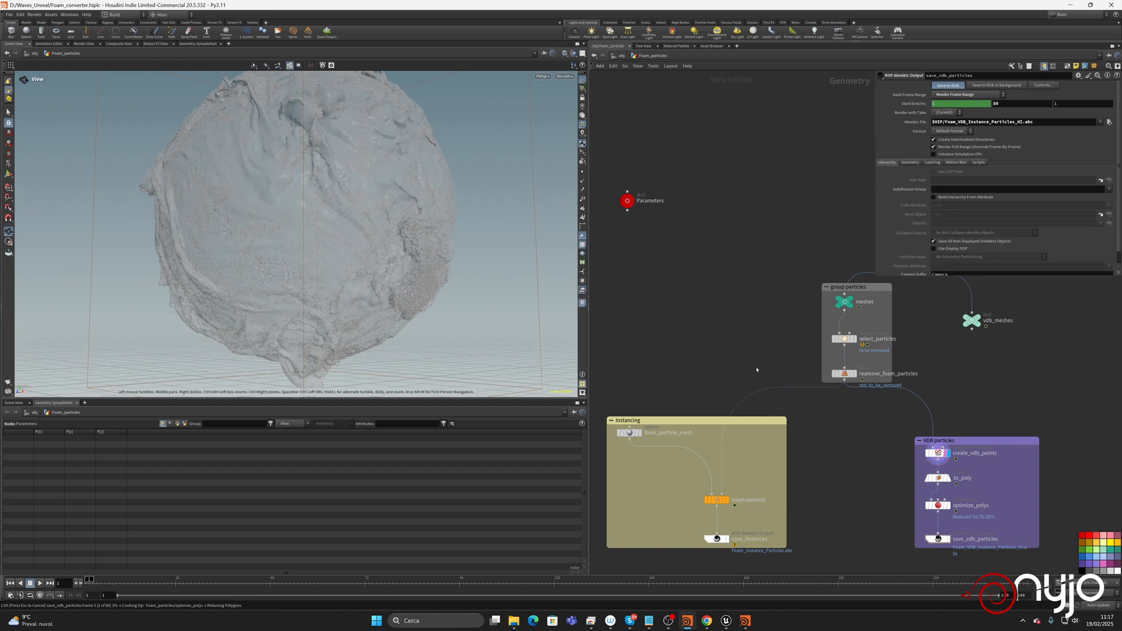
key("Escape")
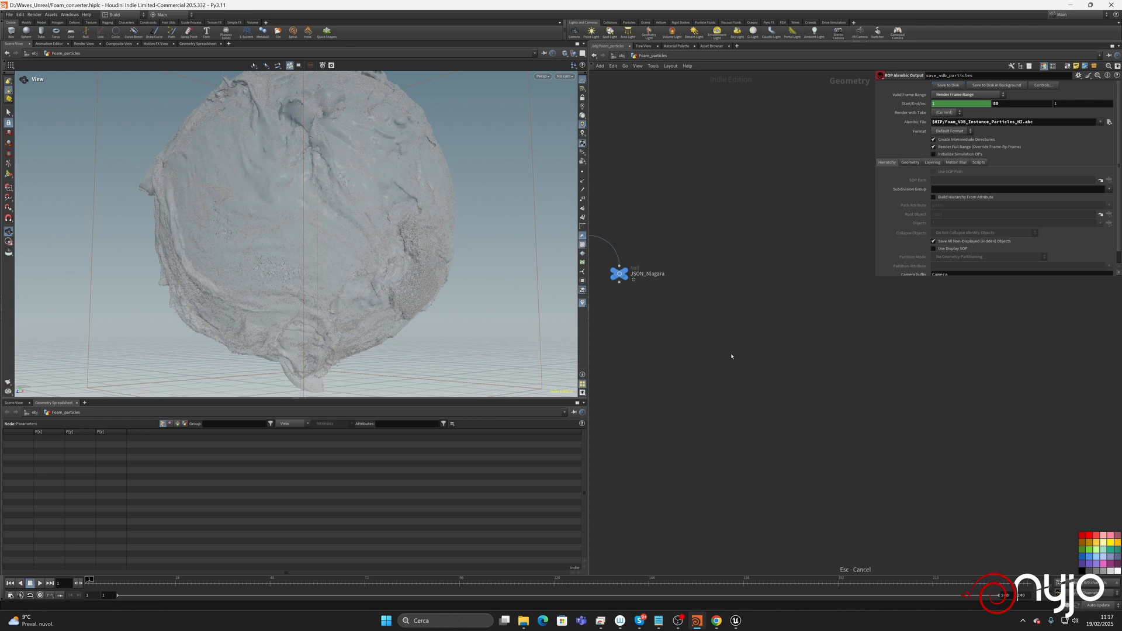
Delete the vdb_meshes null that branches off the Instancing null.
middle_click_drag(731, 356, 1067, 484)
middle_click_drag(882, 503, 830, 428)
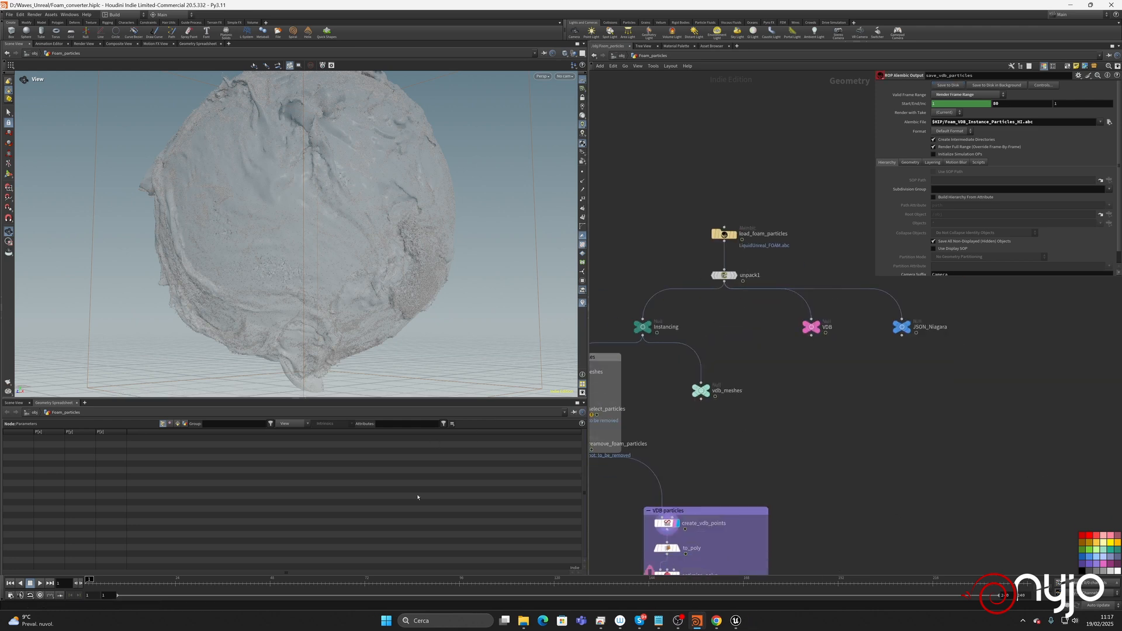
mouse_move(704, 394)
left_click_drag(704, 394, 802, 413)
left_click_drag(789, 319, 922, 345)
left_click(713, 410)
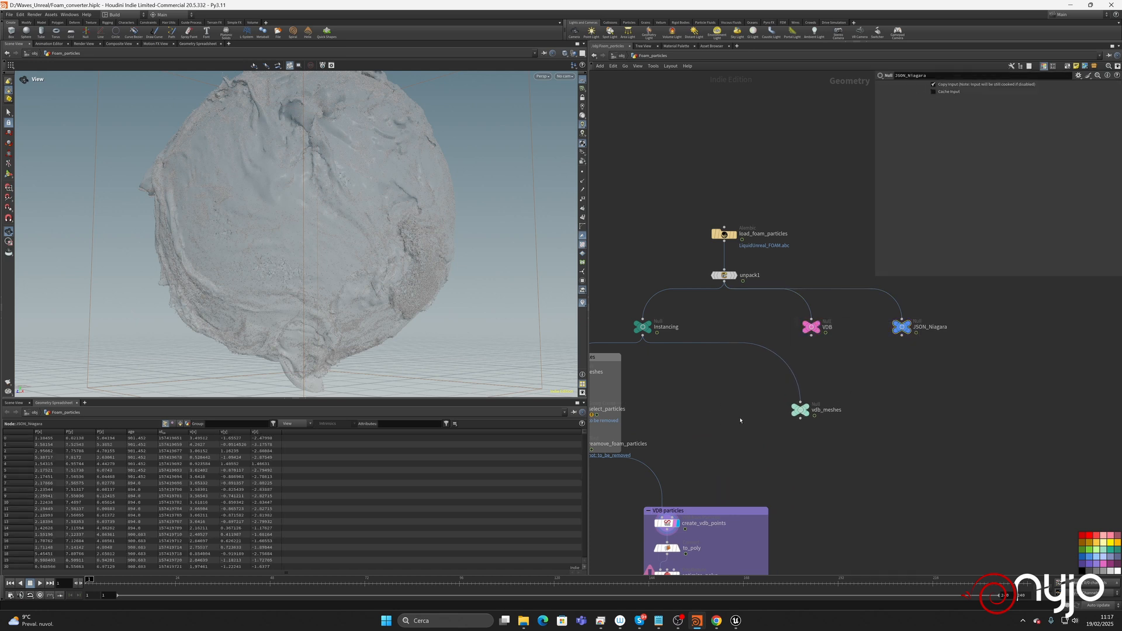
middle_click_drag(740, 420, 879, 388)
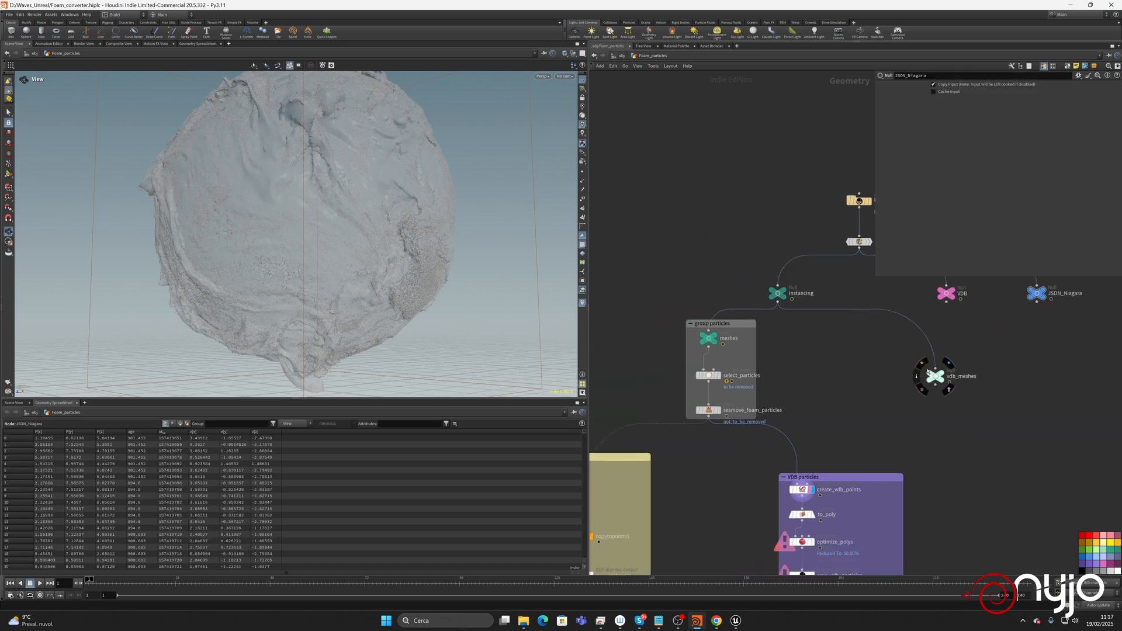
left_click(935, 376)
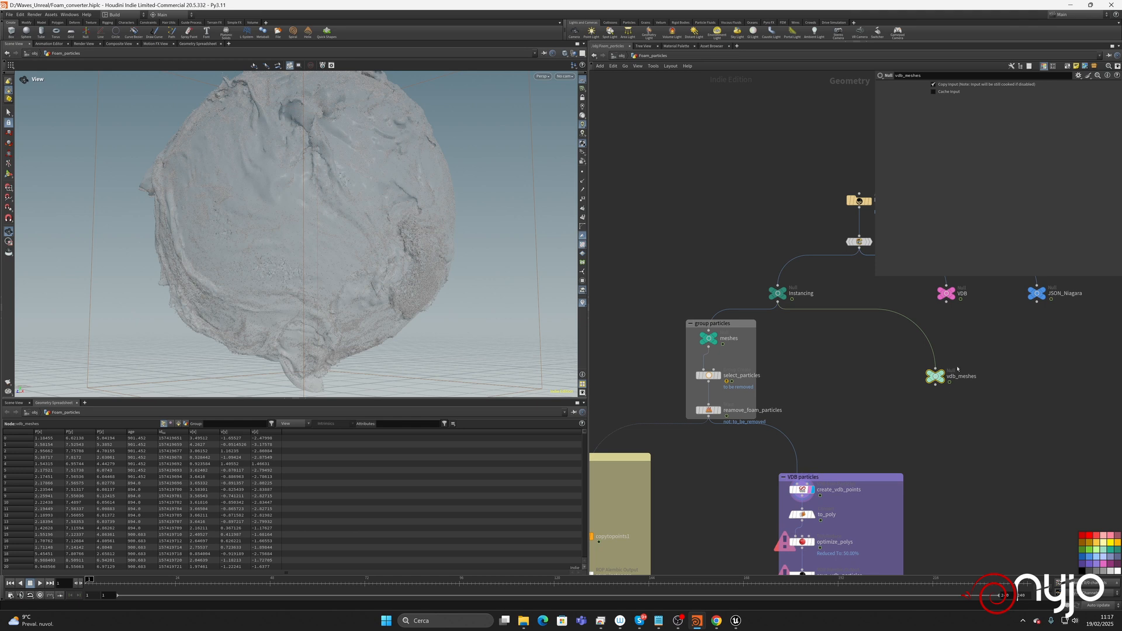
key("Delete")
Space out the VDB and JSON_Niagara nulls horizontally to make room for the VDB branch.
middle_click_drag(941, 351, 700, 369)
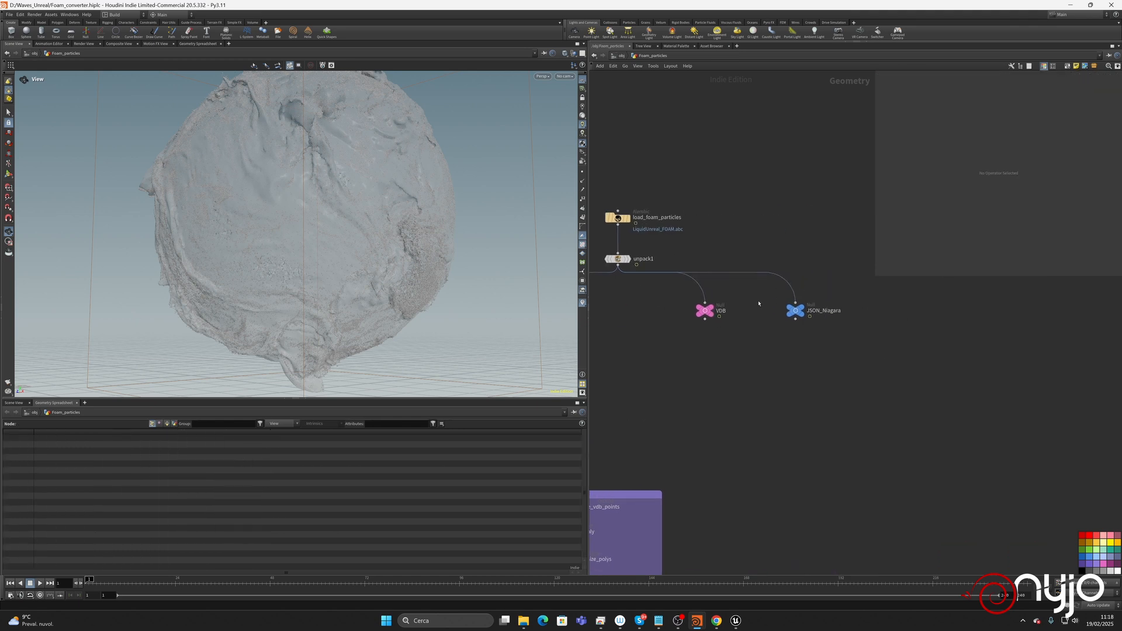
left_click(809, 319)
left_click_drag(809, 318, 985, 319)
left_click_drag(705, 316, 761, 317)
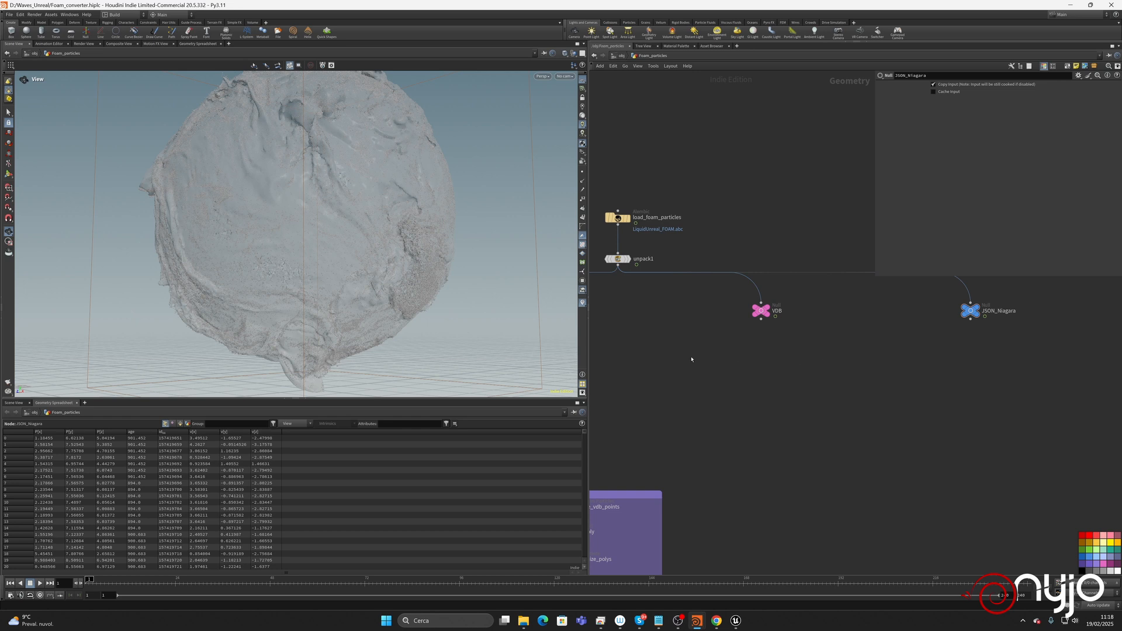
Duplicate the select_particles and reamove_foam_particles nodes and place the copies beneath the VDB null, fed by it.
middle_click_drag(691, 359, 797, 352)
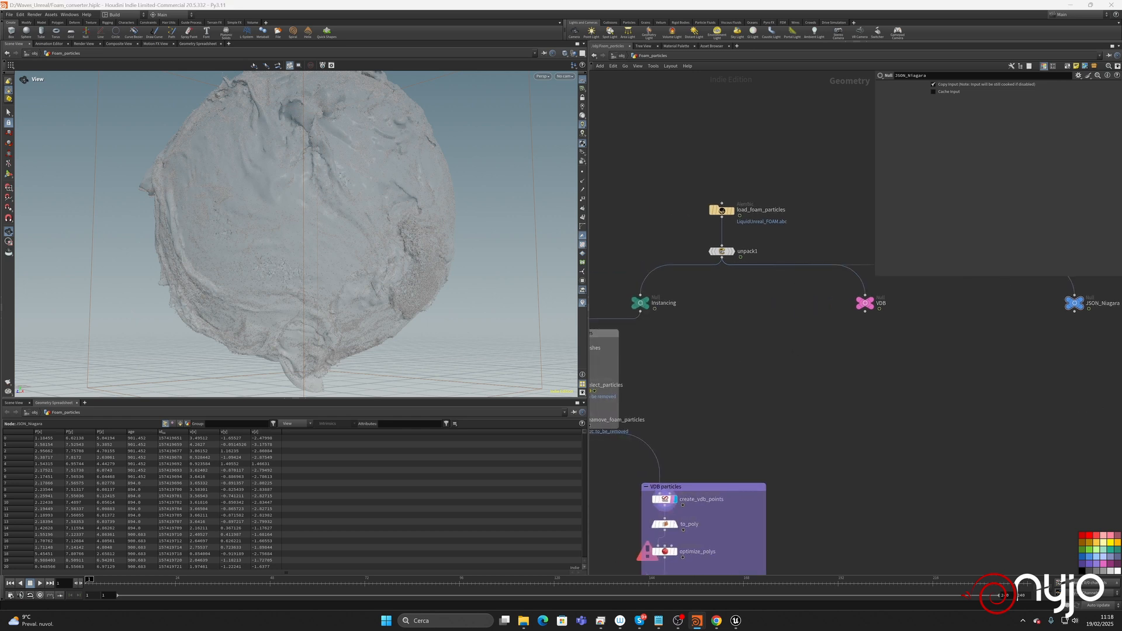
middle_click_drag(800, 343, 857, 354)
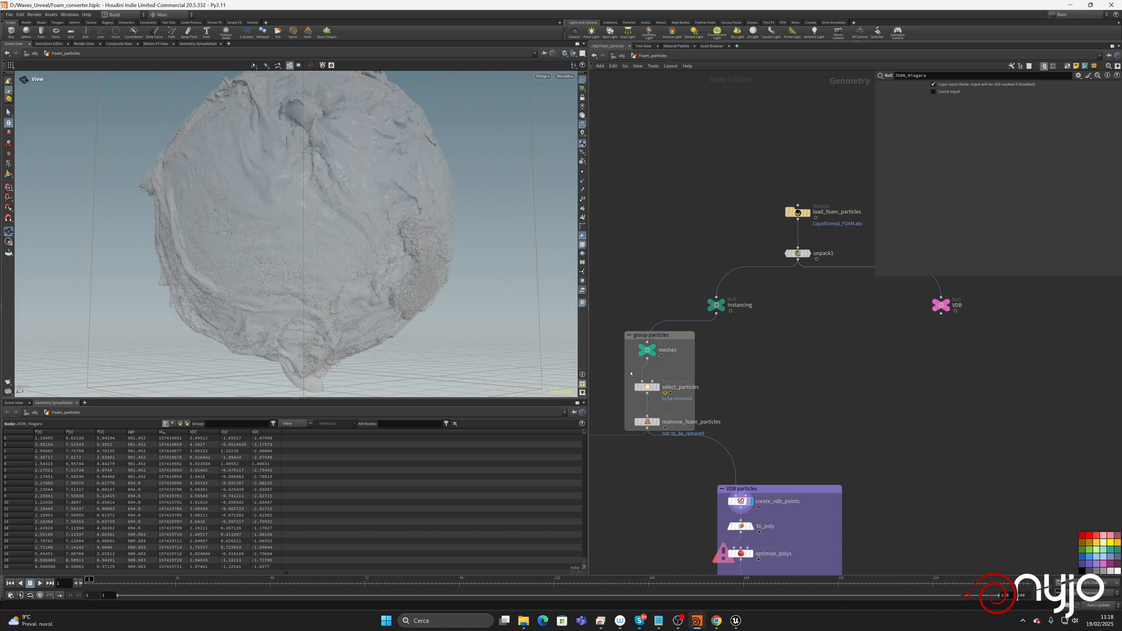
left_click_drag(631, 373, 665, 429)
key("ctrl+c")
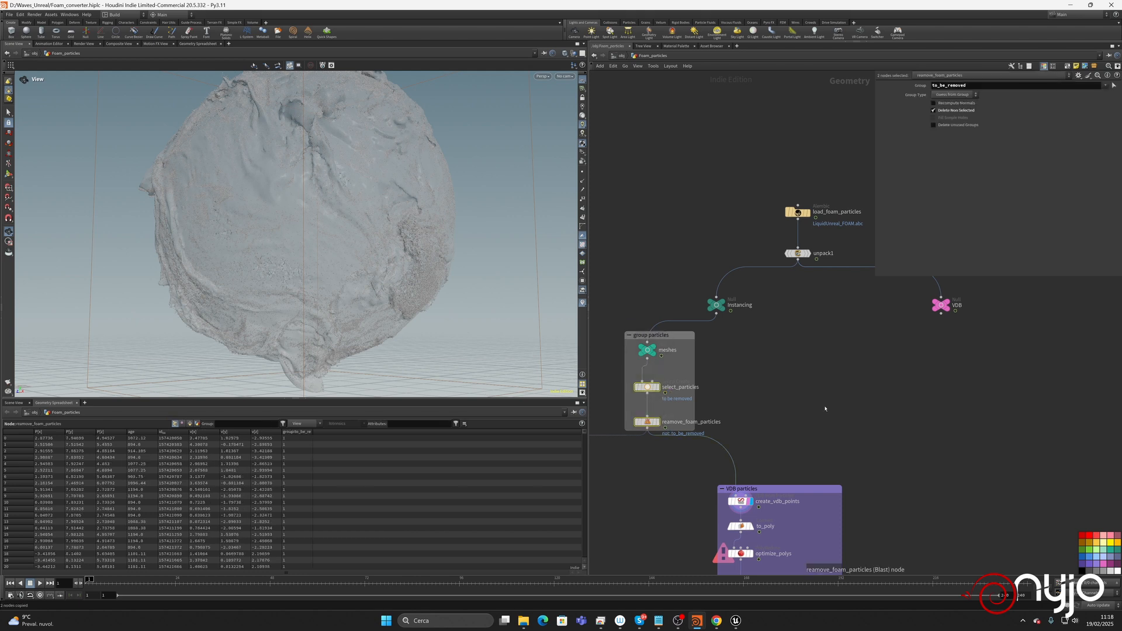
left_click(938, 380)
key("ctrl+v")
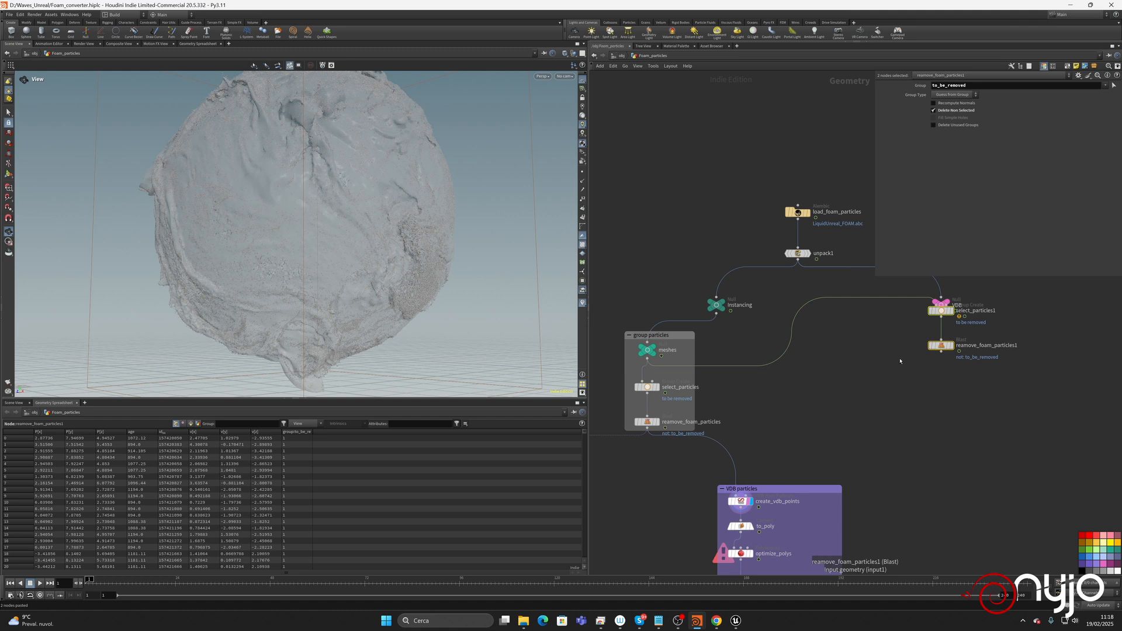
left_click_drag(941, 310, 945, 344)
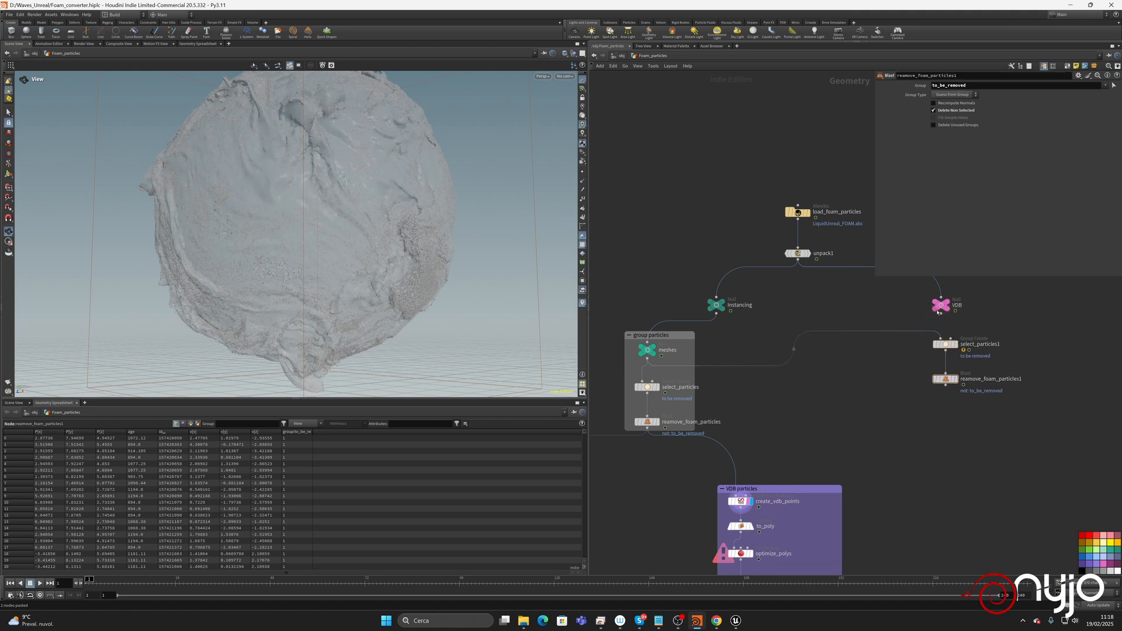
Rename the copied nodes select_particles_VDB and reamove_foam_particles_VDB, and align them beneath the VDB null.
double_click(1000, 344)
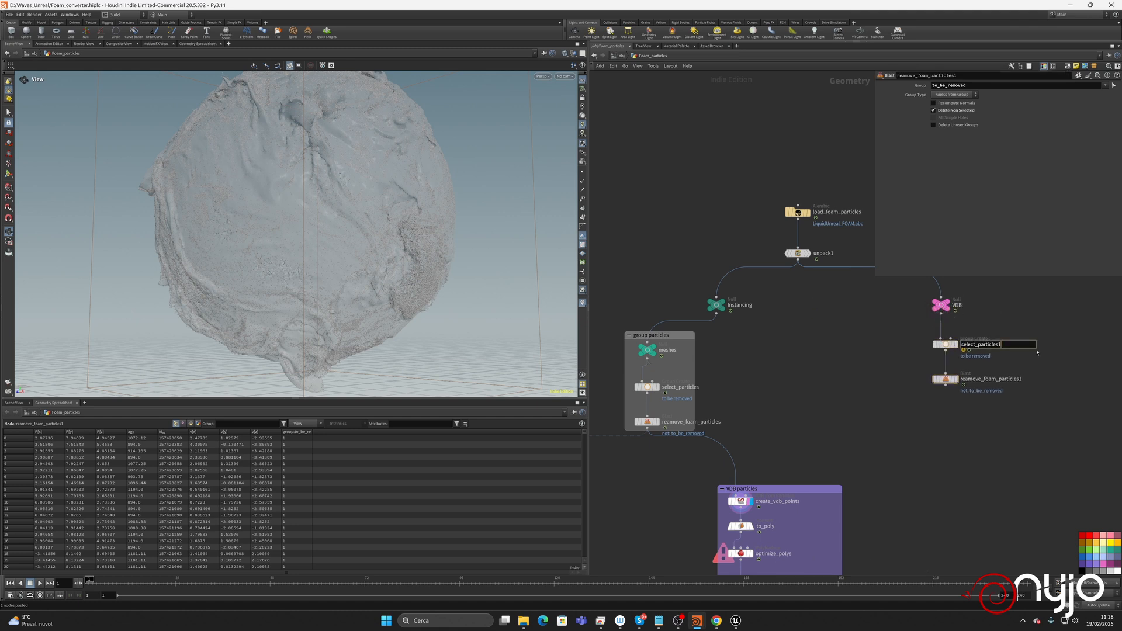
type("_VDB")
double_click(1016, 379)
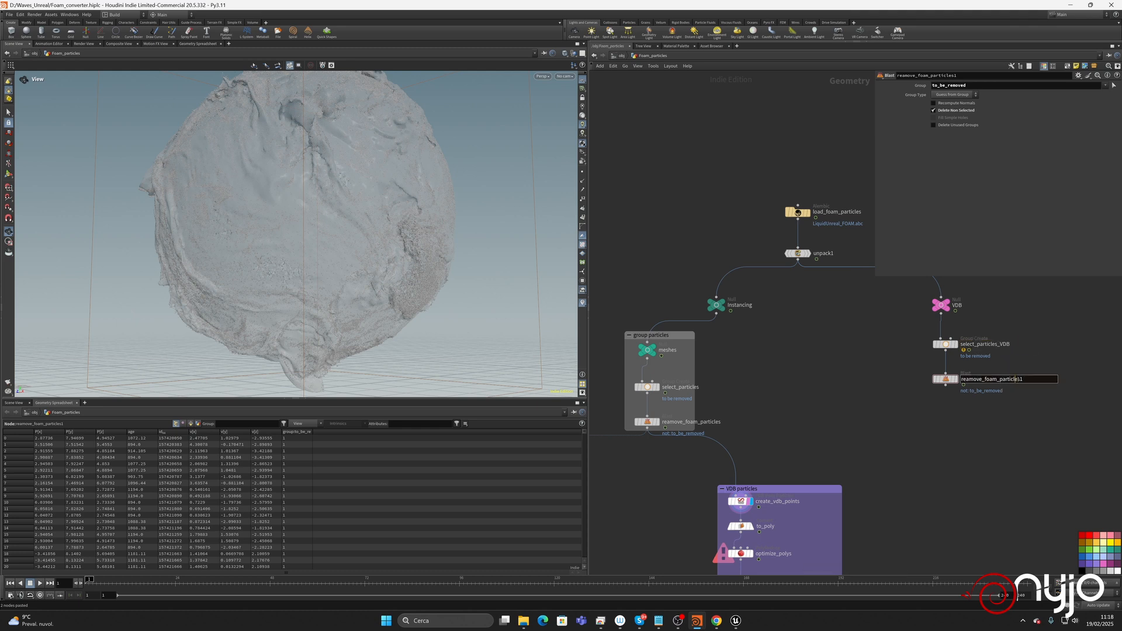
key("BackSpace")
type("_VDB")
key("Return")
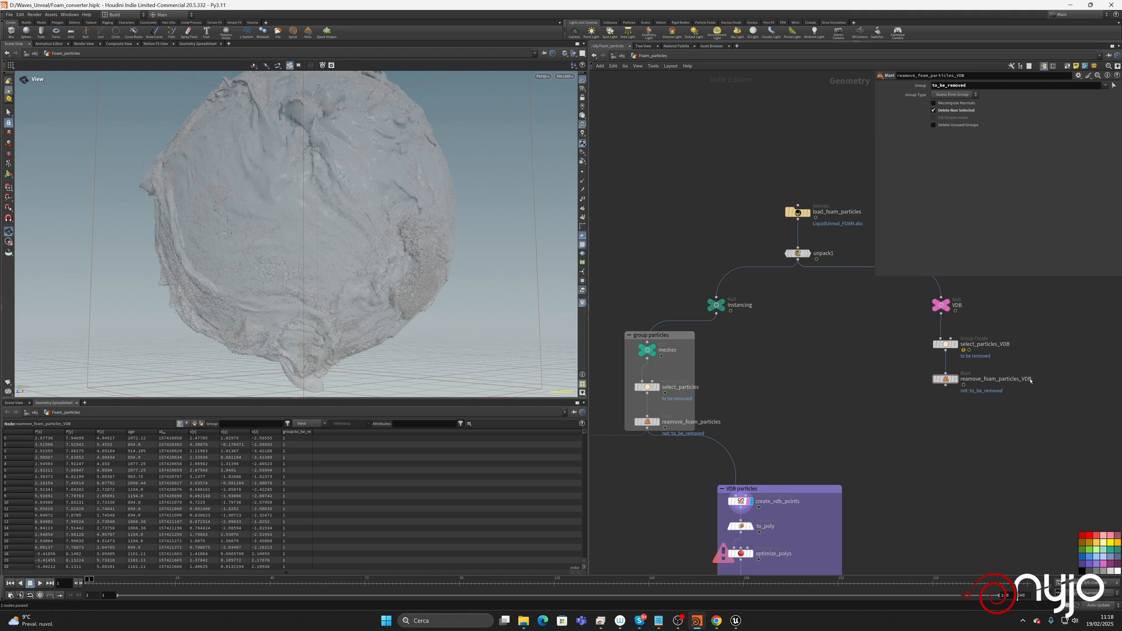
left_click_drag(941, 343, 944, 378)
Set the select_particles_VDB node's group name to "to be removed VDB".
left_click(940, 343)
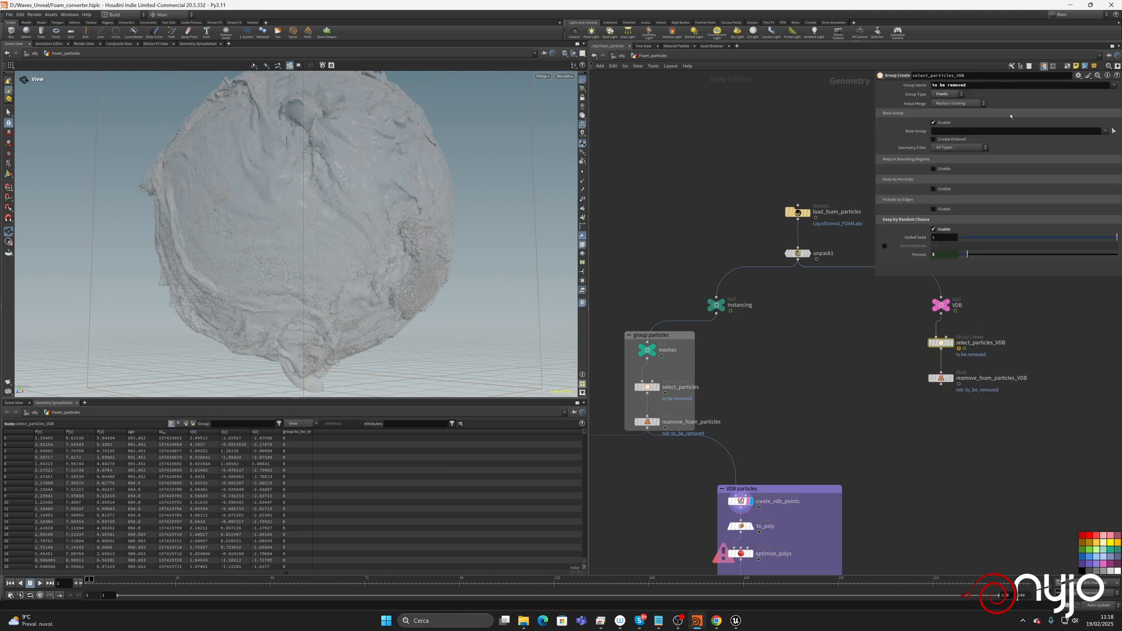
left_click(992, 86)
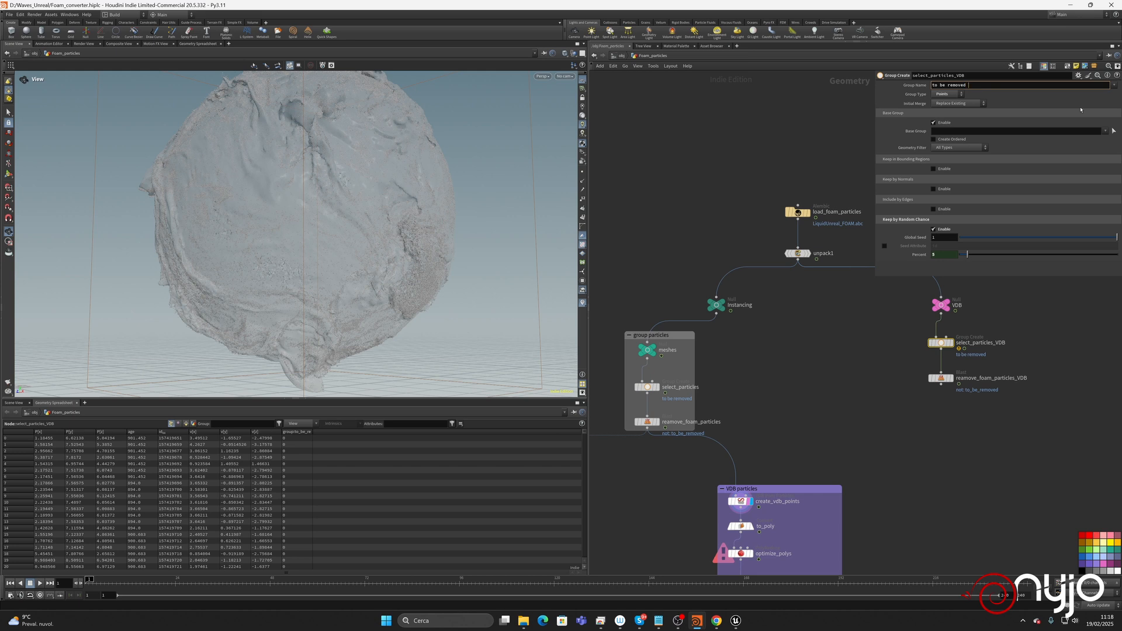
key("Return")
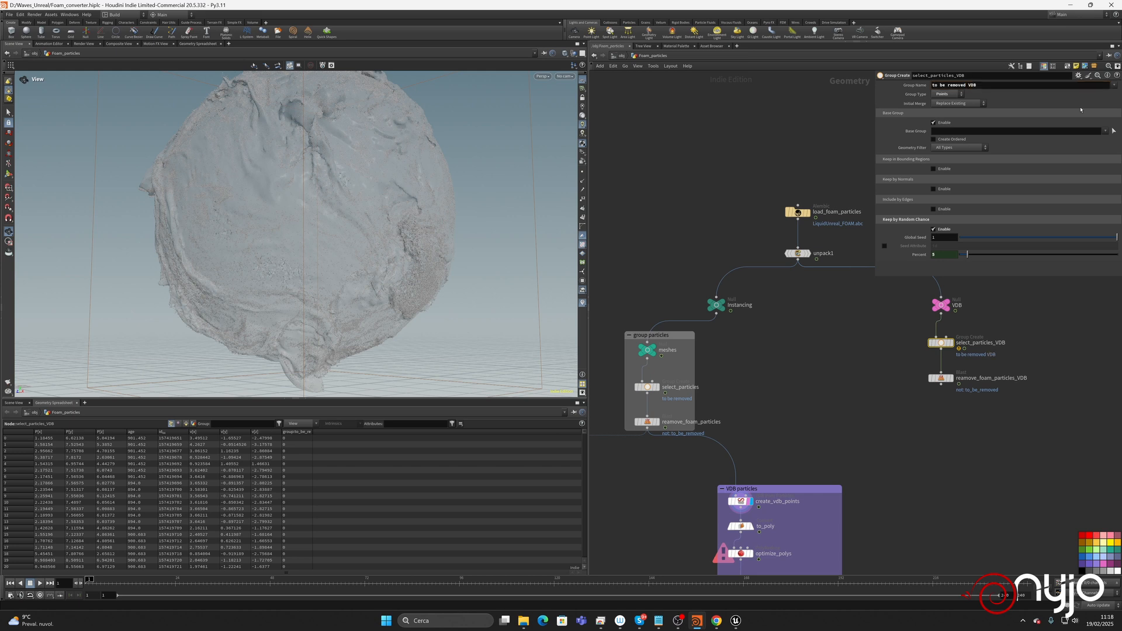
Clear the group name from the reamove_foam_particles_VDB blast node.
left_click(941, 378)
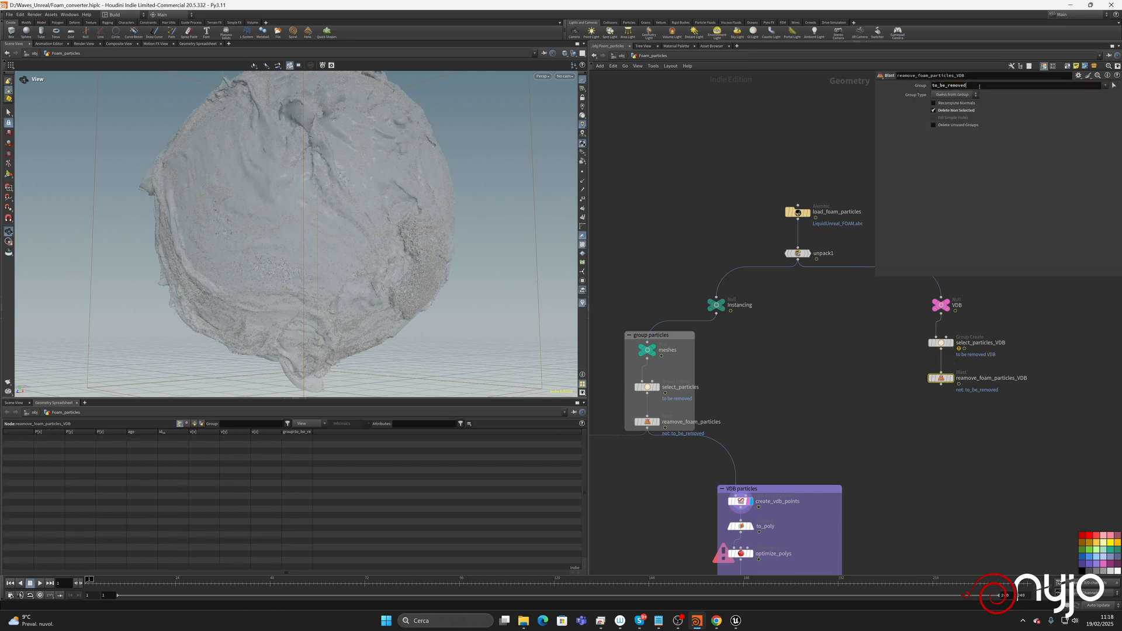
left_click(1029, 86)
mouse_move(944, 345)
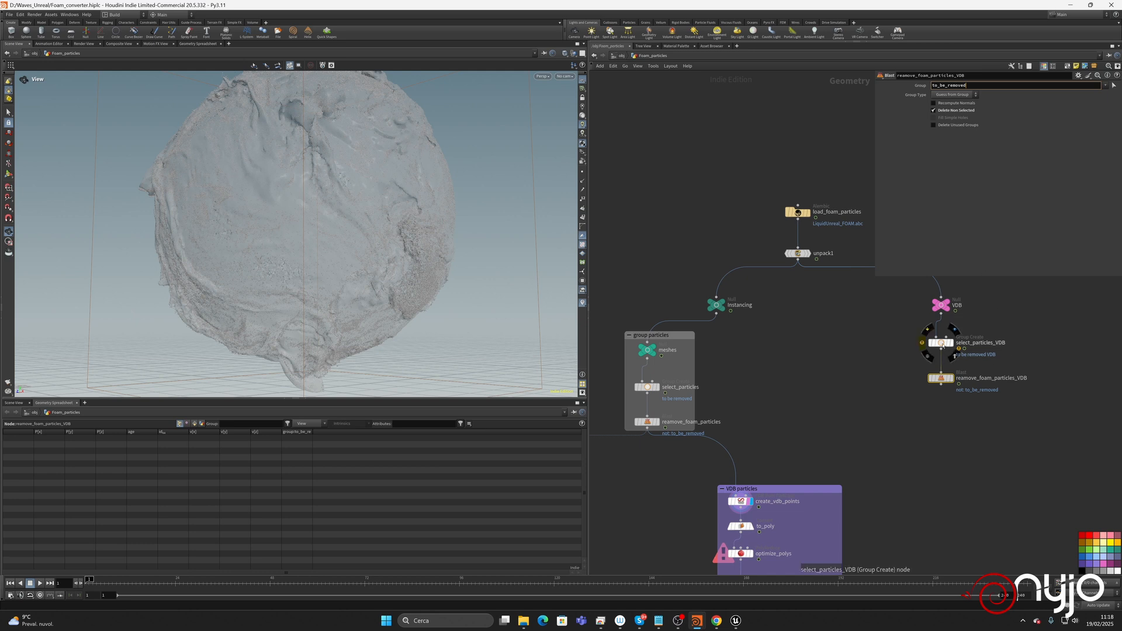
key("ctrl+a")
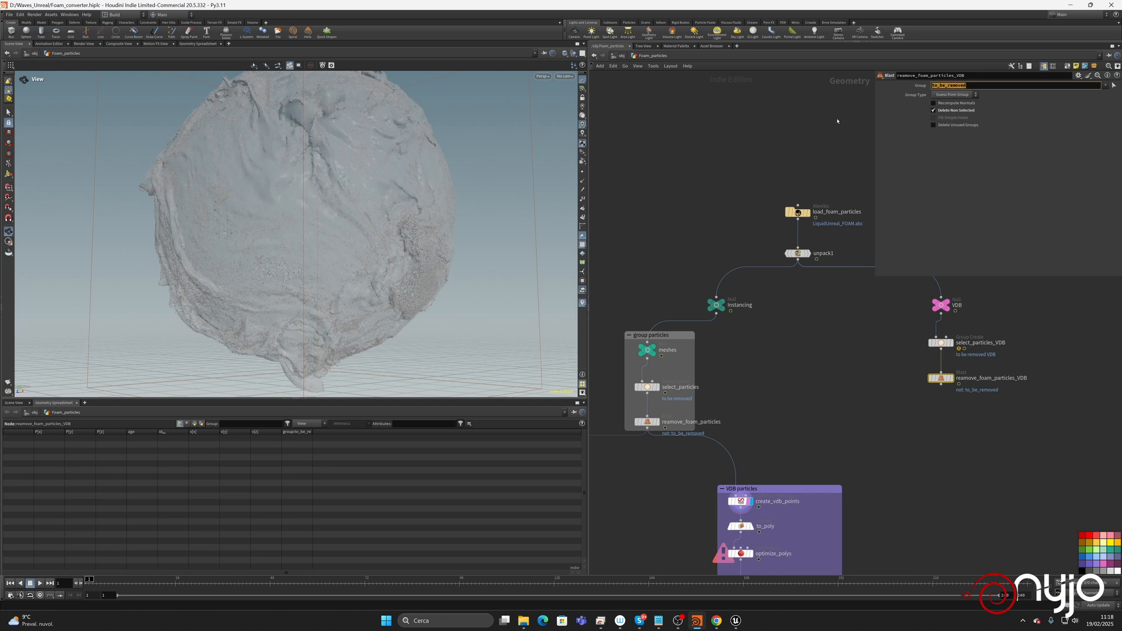
key("BackSpace")
Rename the select_particles_VDB group to to_be_removed_VDB and delete the channel driving the node's Percent value.
left_click(941, 343)
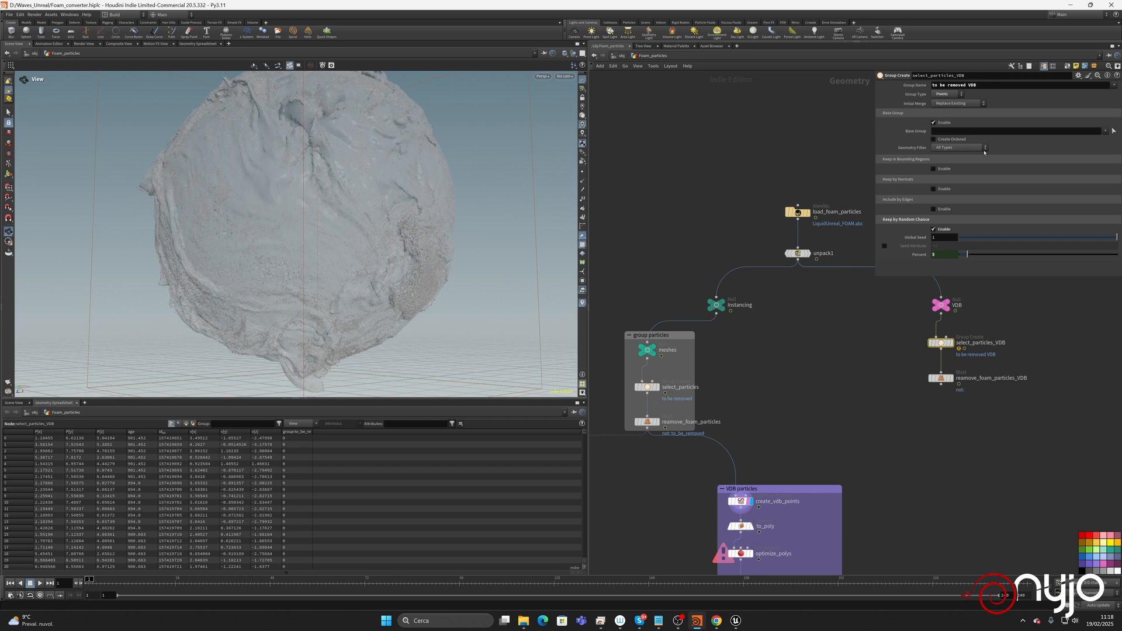
left_click(940, 86)
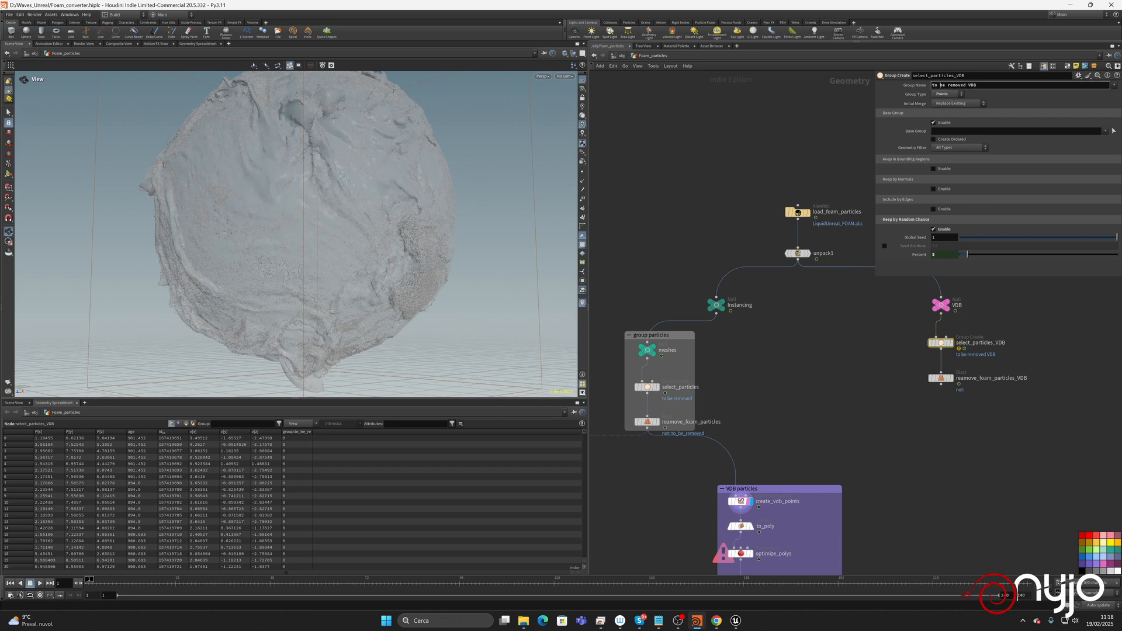
key("BackSpace")
type("_be_")
key("Return")
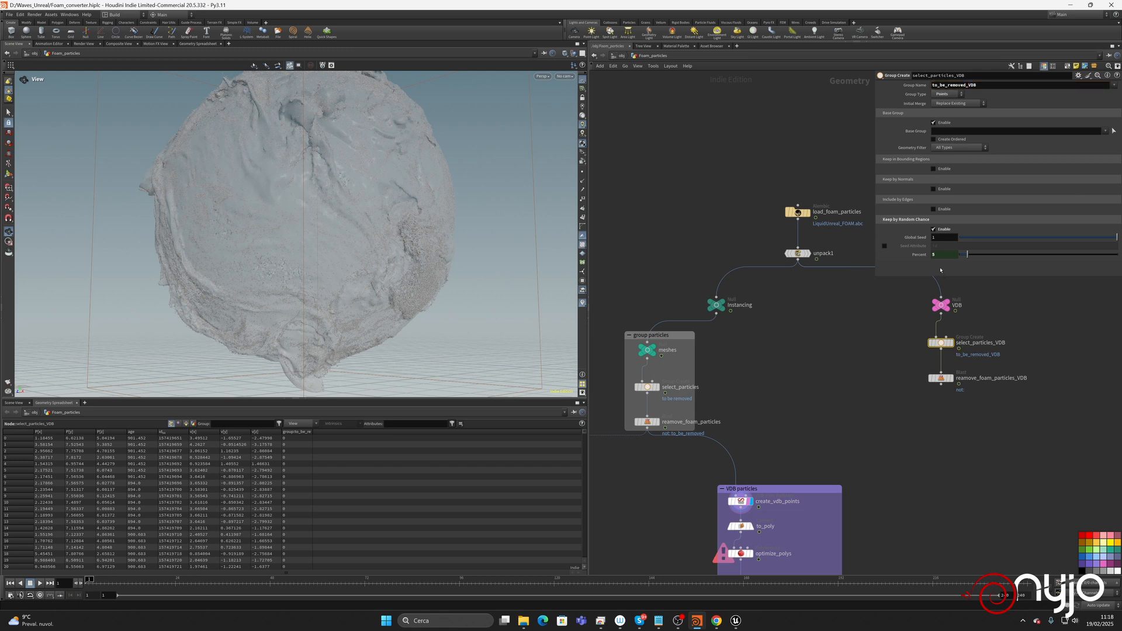
right_click(941, 256)
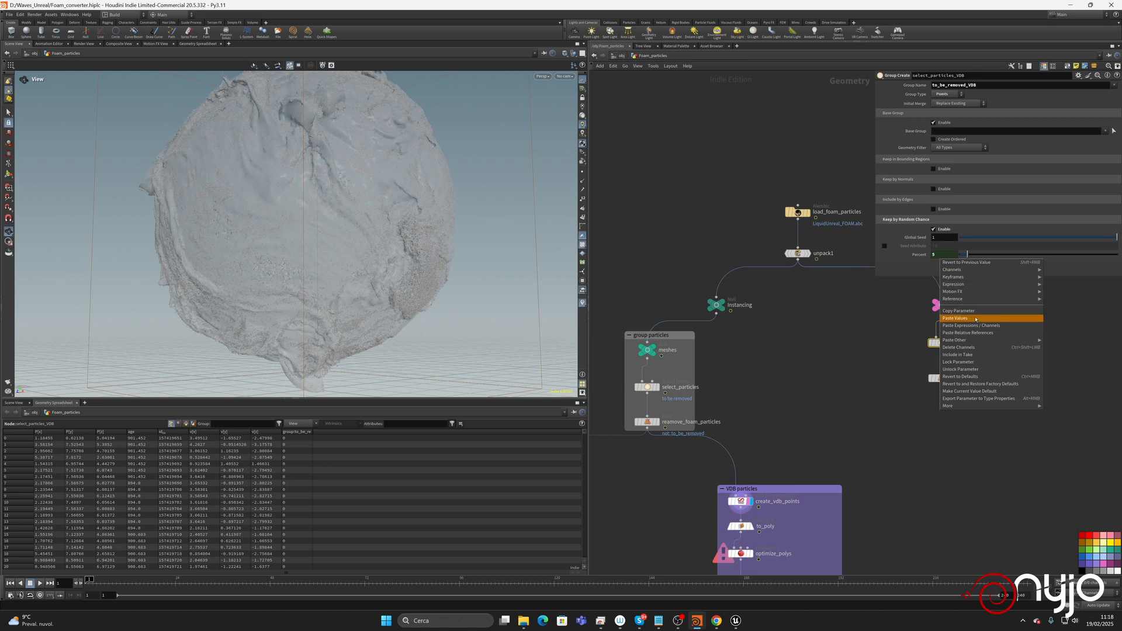
left_click(971, 347)
Add a separator and a message label reading "VDB params" at the end of the Parameters null's interface.
middle_click_drag(859, 321, 955, 411)
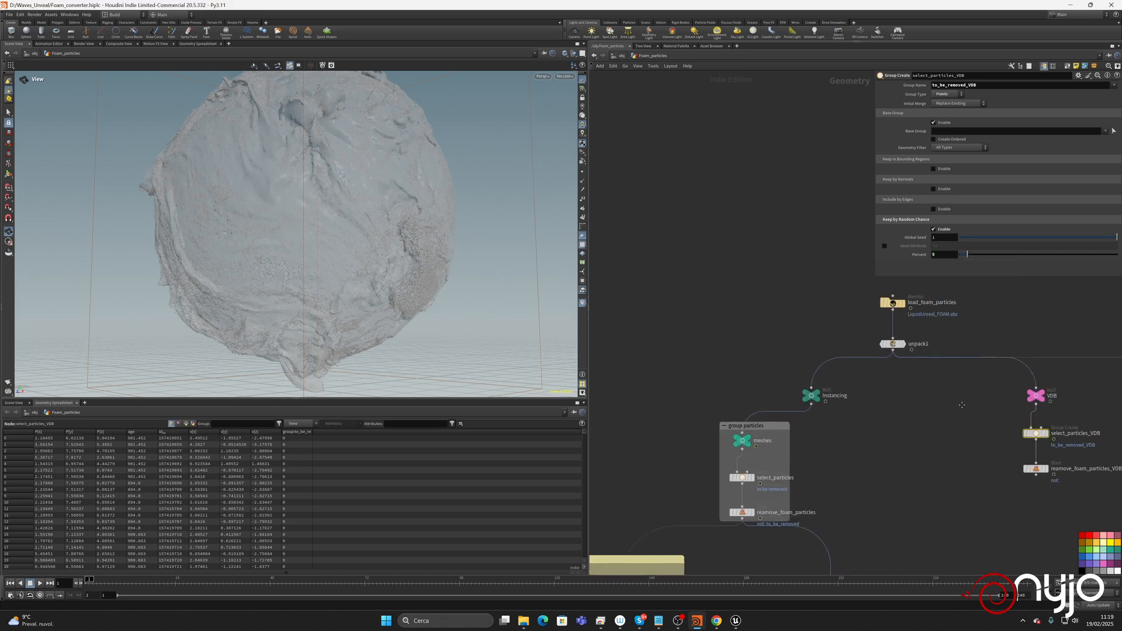
middle_click_drag(785, 250, 886, 304)
middle_click_drag(760, 306, 855, 273)
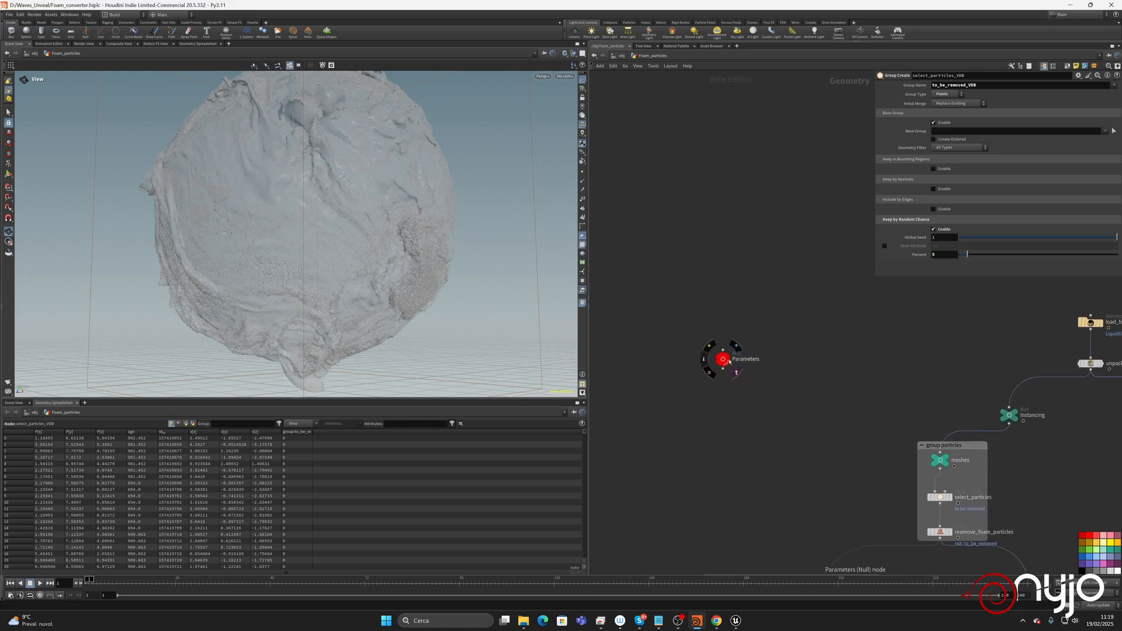
left_click(723, 360)
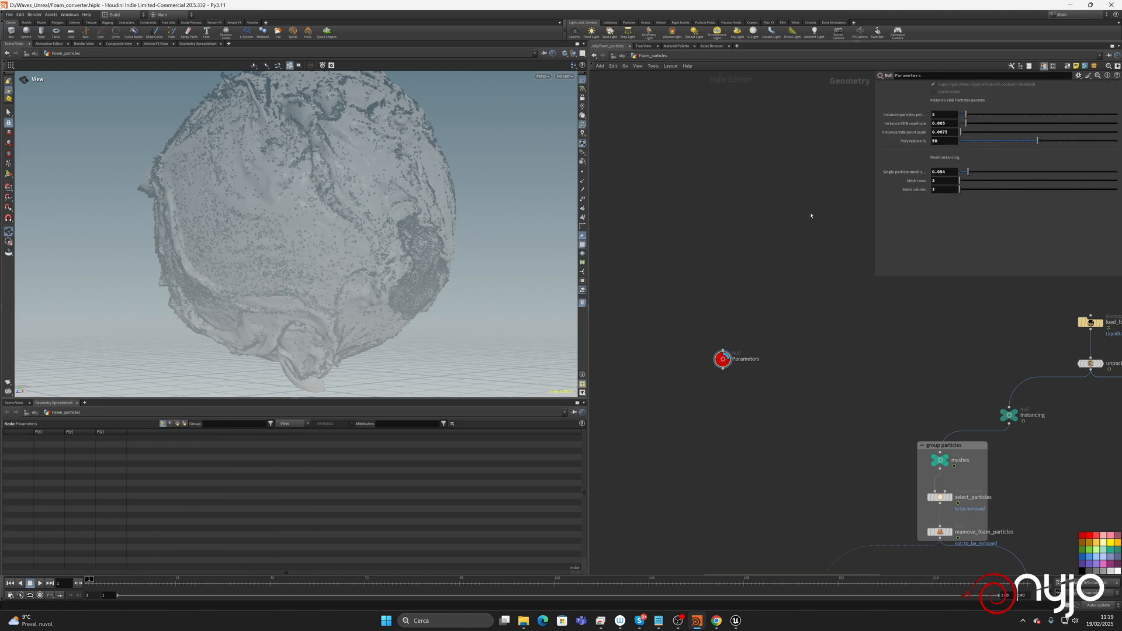
left_click(1078, 76)
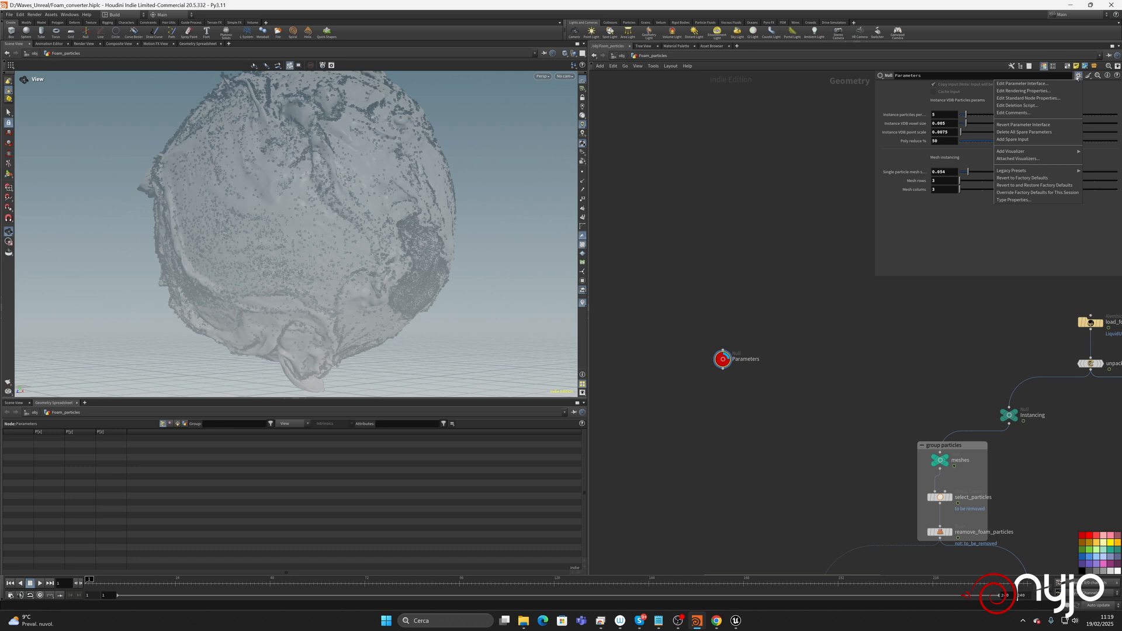
left_click(1040, 84)
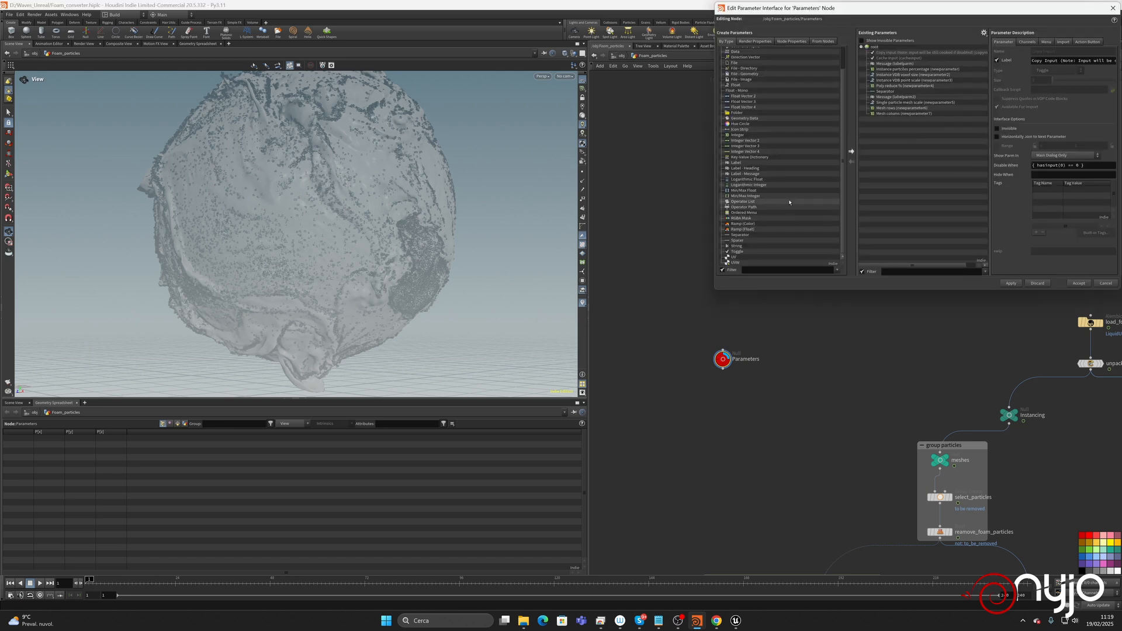
left_click_drag(739, 234, 905, 121)
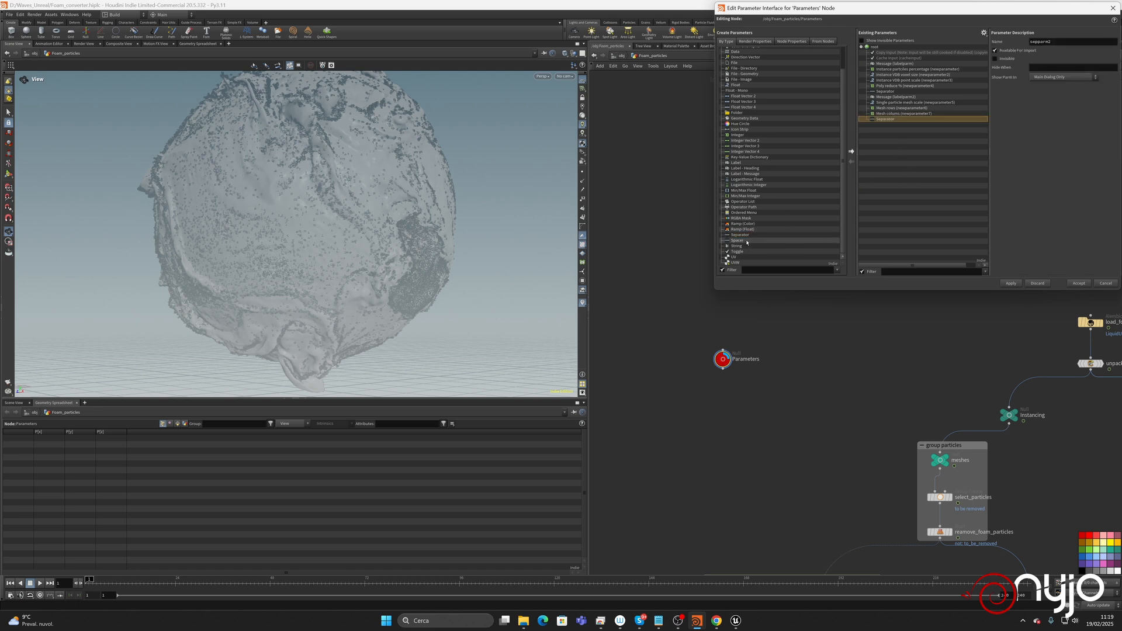
left_click_drag(753, 175, 896, 125)
left_click(1030, 92)
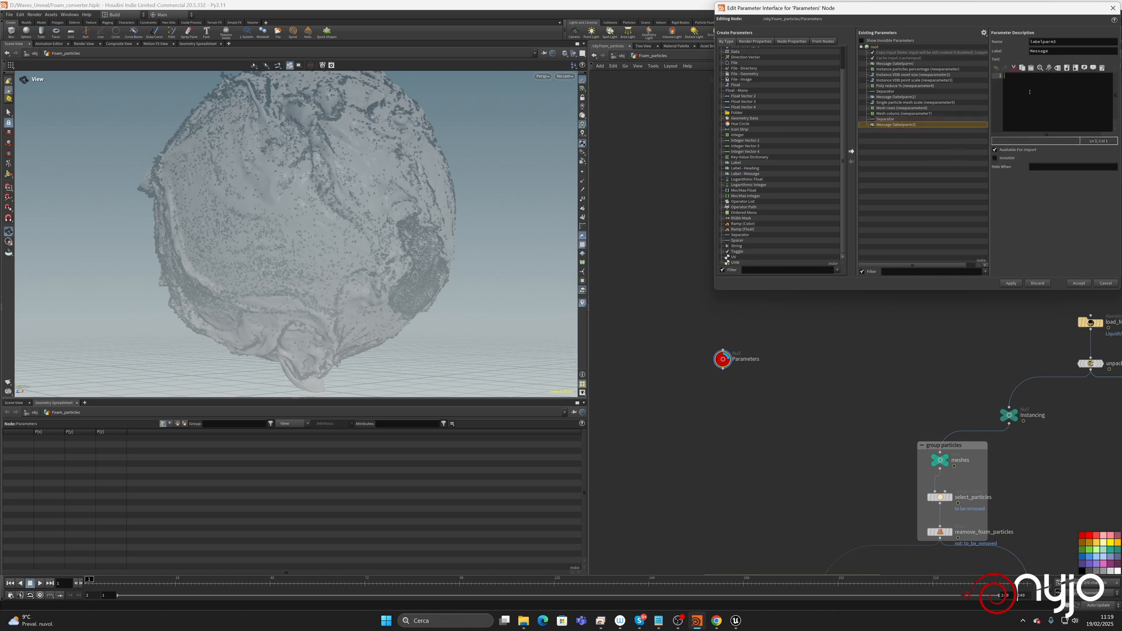
type("VDB params")
key("Return")
left_click(1079, 283)
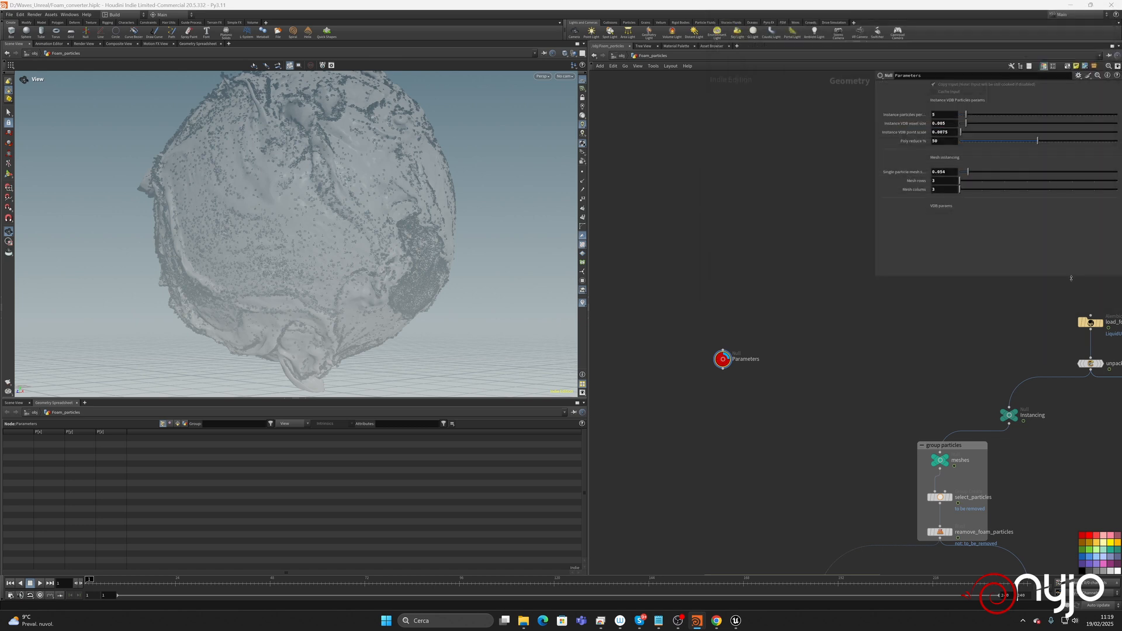
Add an integer parameter labelled "Foam particles %" below the VDB params message on the Parameters null.
middle_click_drag(1053, 372, 802, 338)
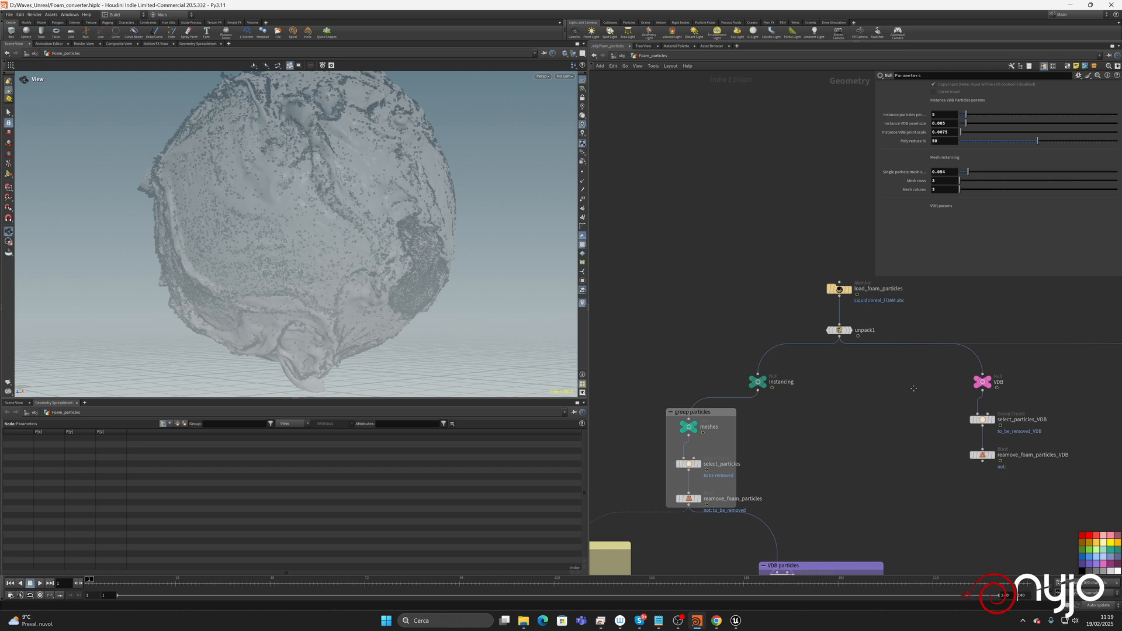
middle_click_drag(936, 401, 996, 405)
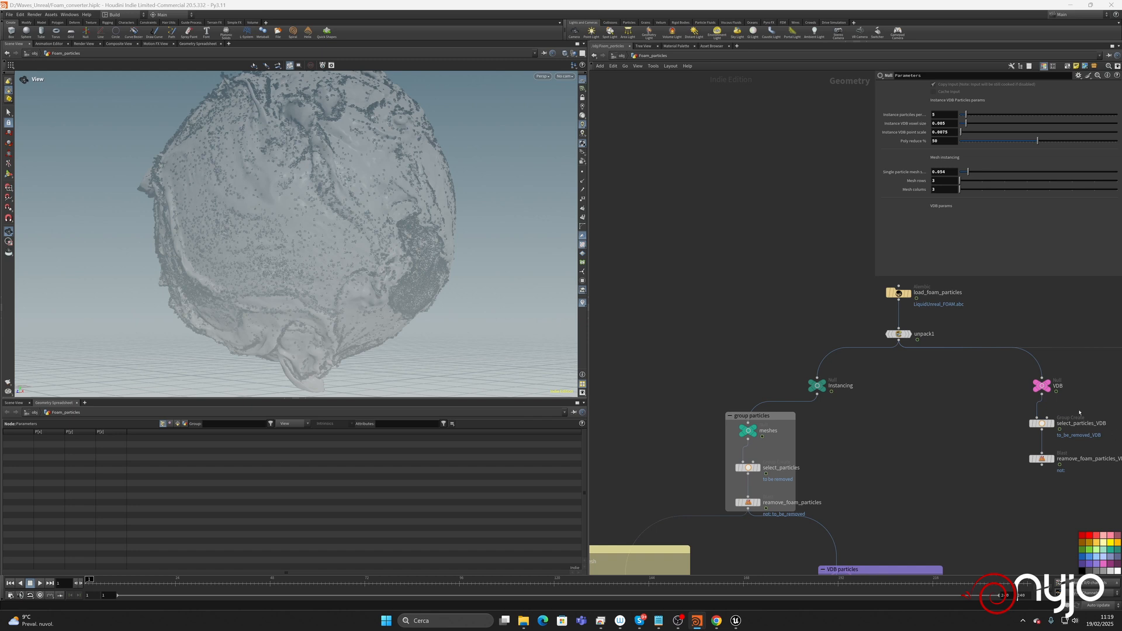
left_click(1042, 423)
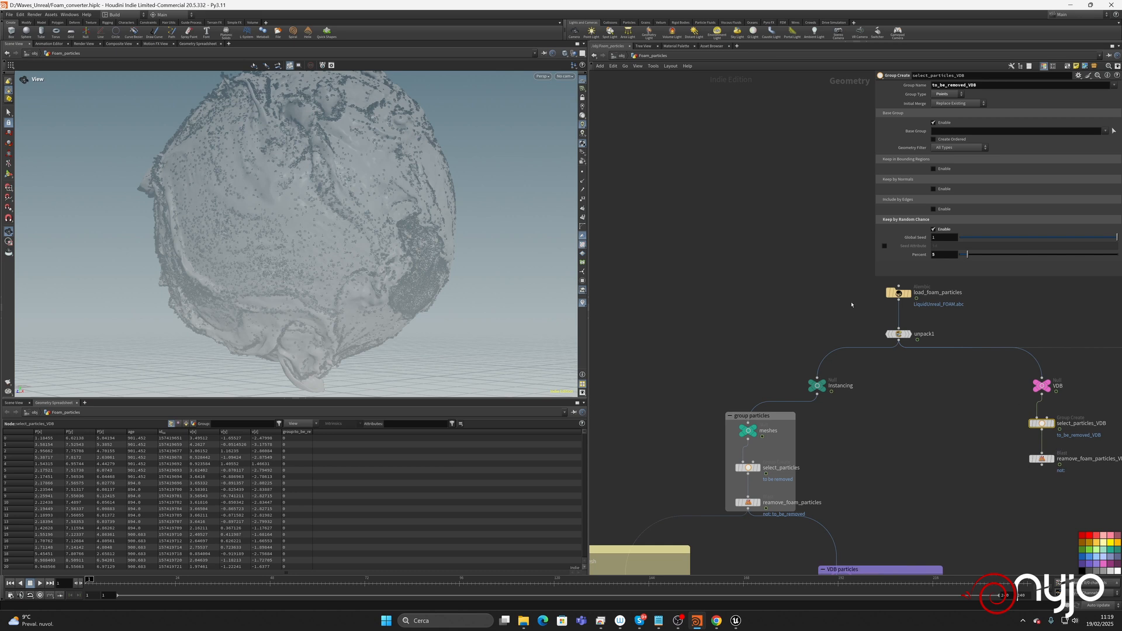
middle_click_drag(684, 291, 801, 302)
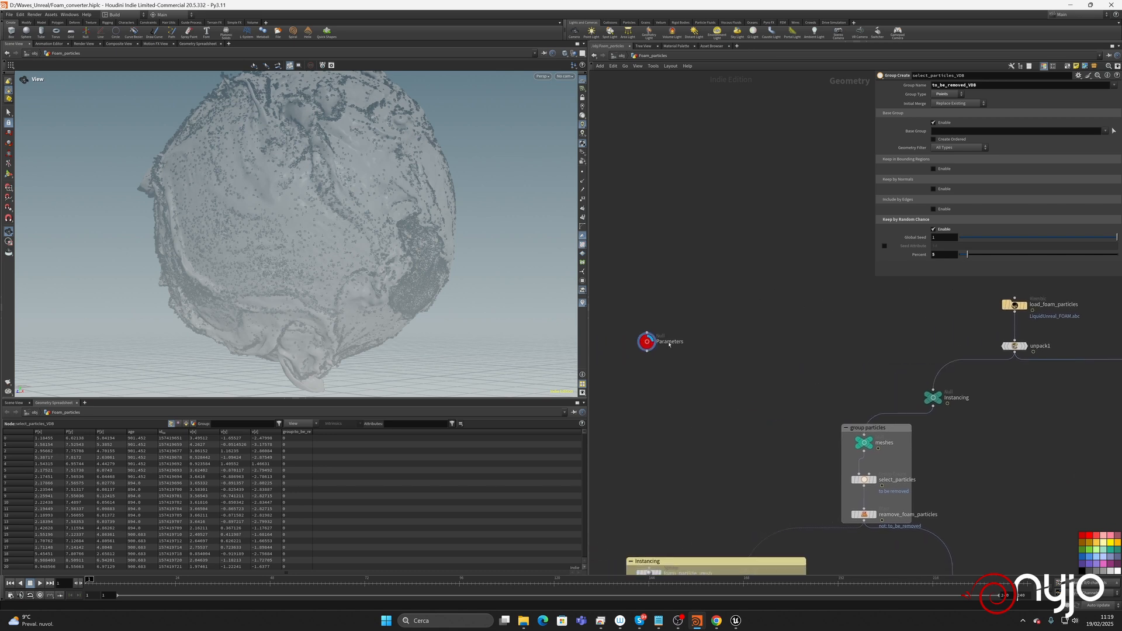
left_click(646, 342)
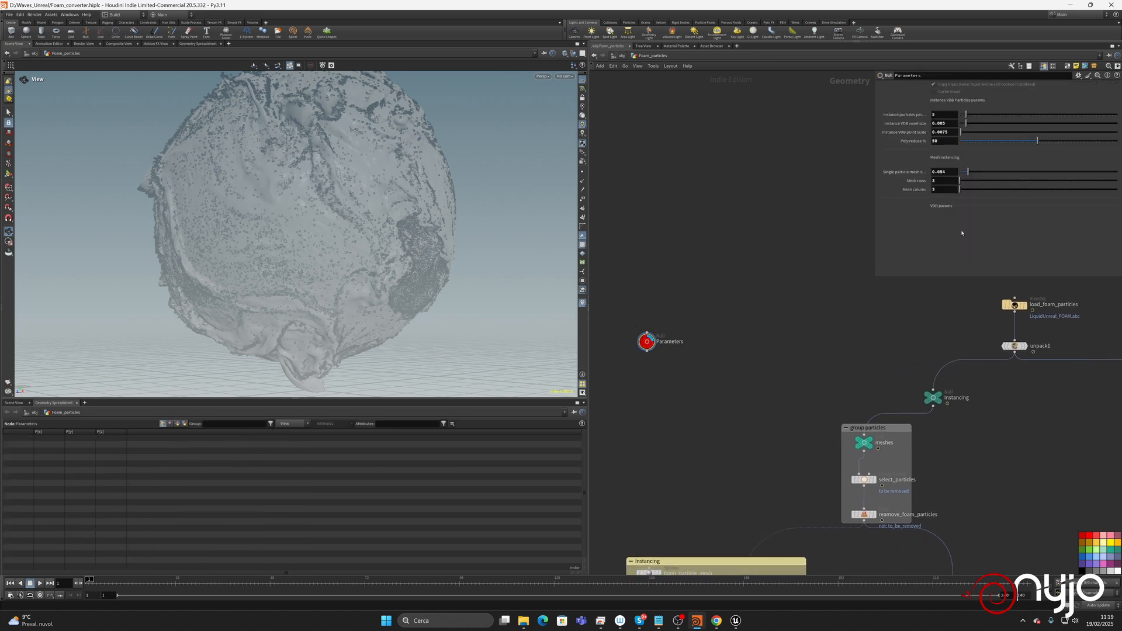
left_click(1078, 75)
left_click(1011, 91)
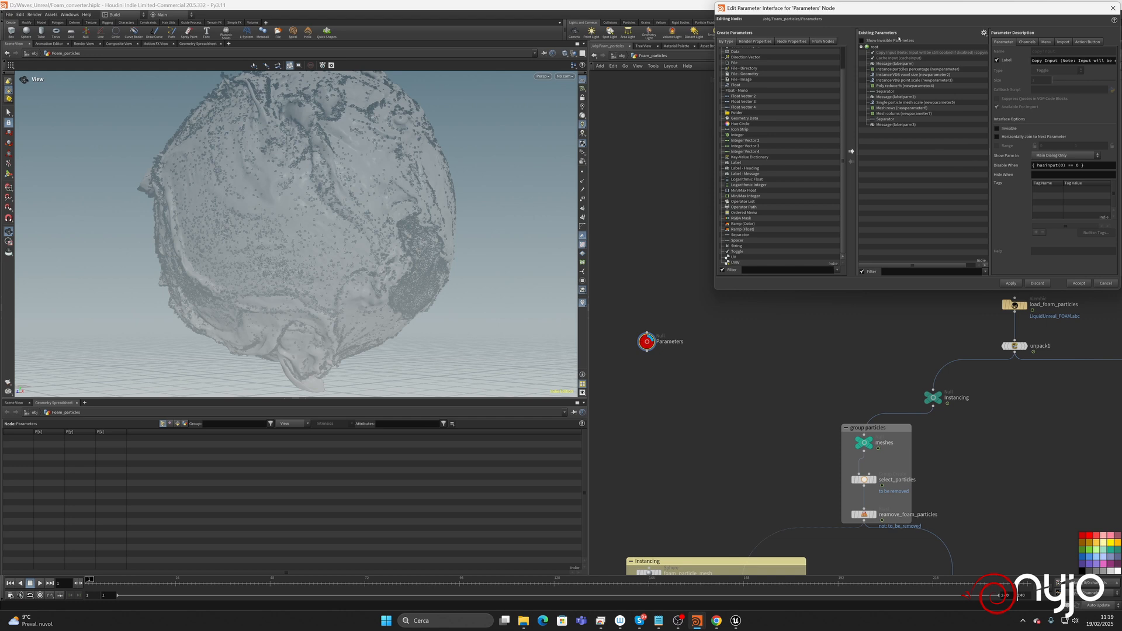
left_click_drag(882, 8, 819, 121)
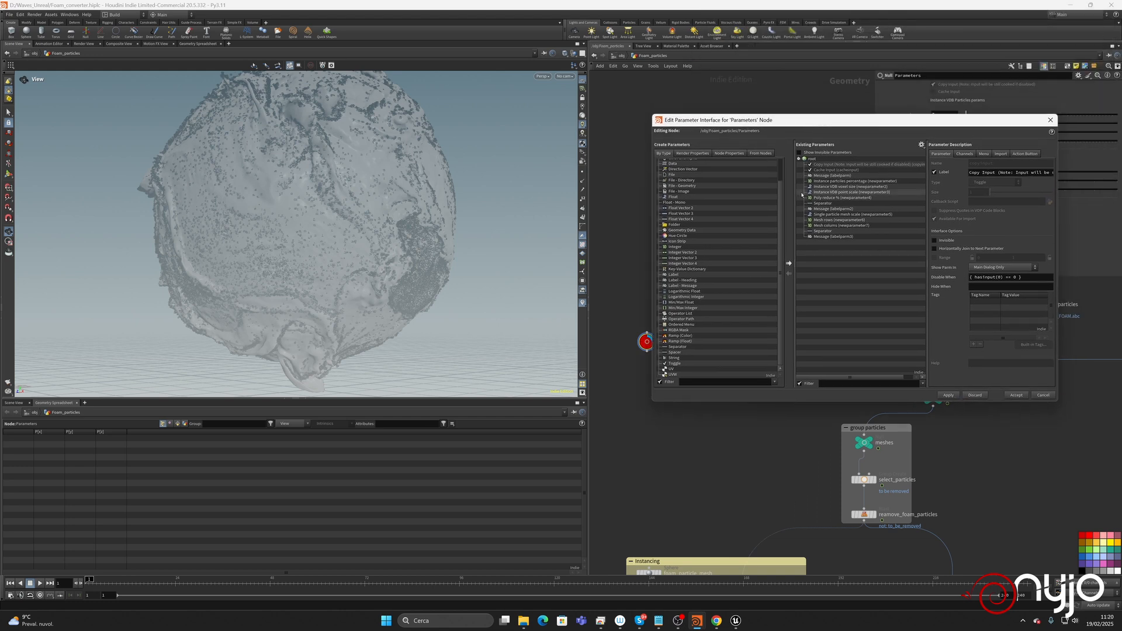
left_click(835, 181)
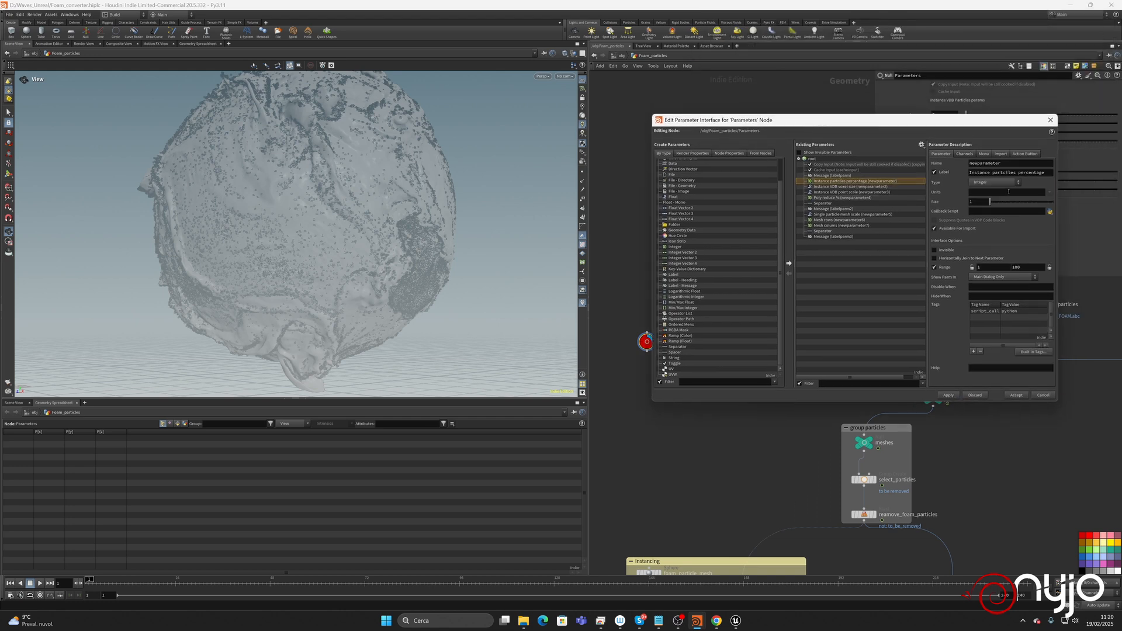
left_click_drag(677, 246, 828, 242)
double_click(997, 171)
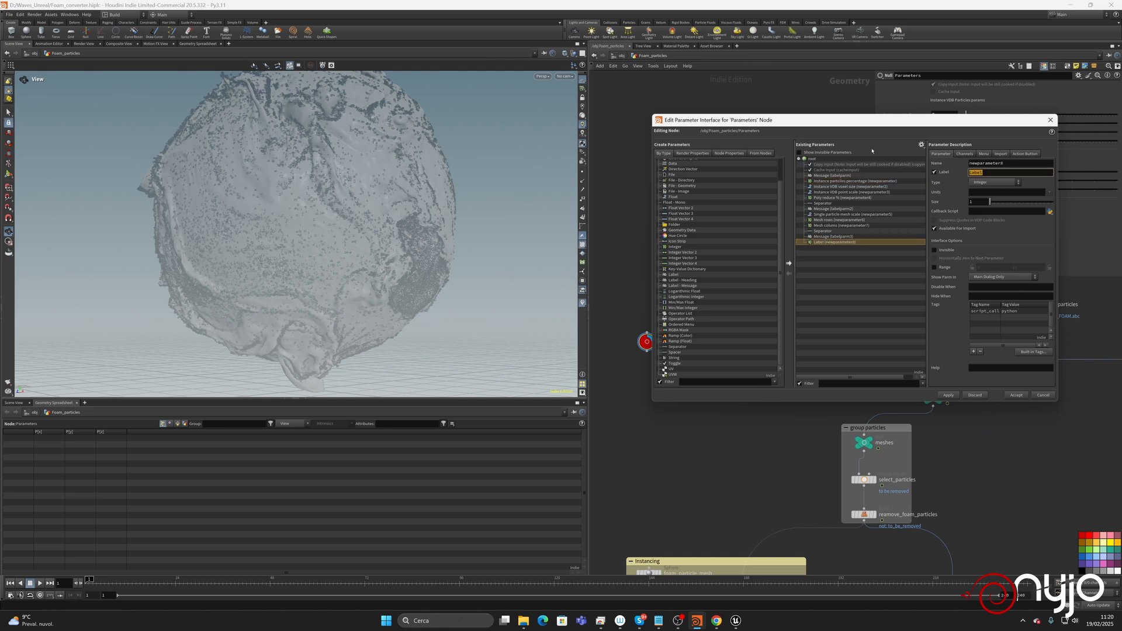
type("Foam particles %")
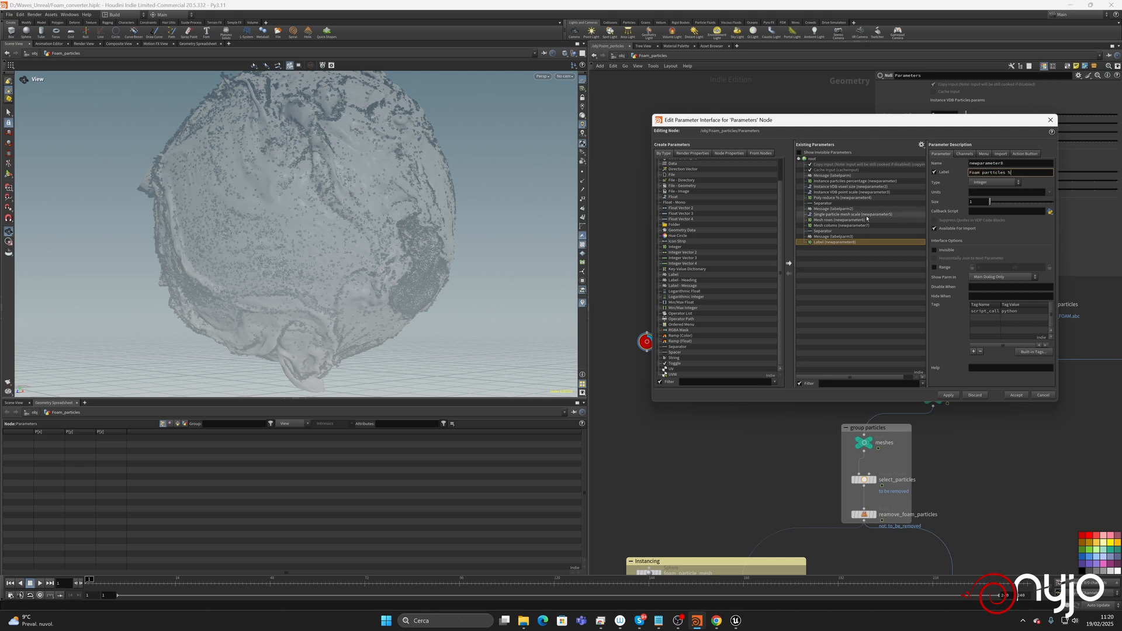
Give the "Foam particles %" parameter a range of 1 to 100, accept the interface, and set its value to 1.
left_click(934, 268)
left_click(985, 268)
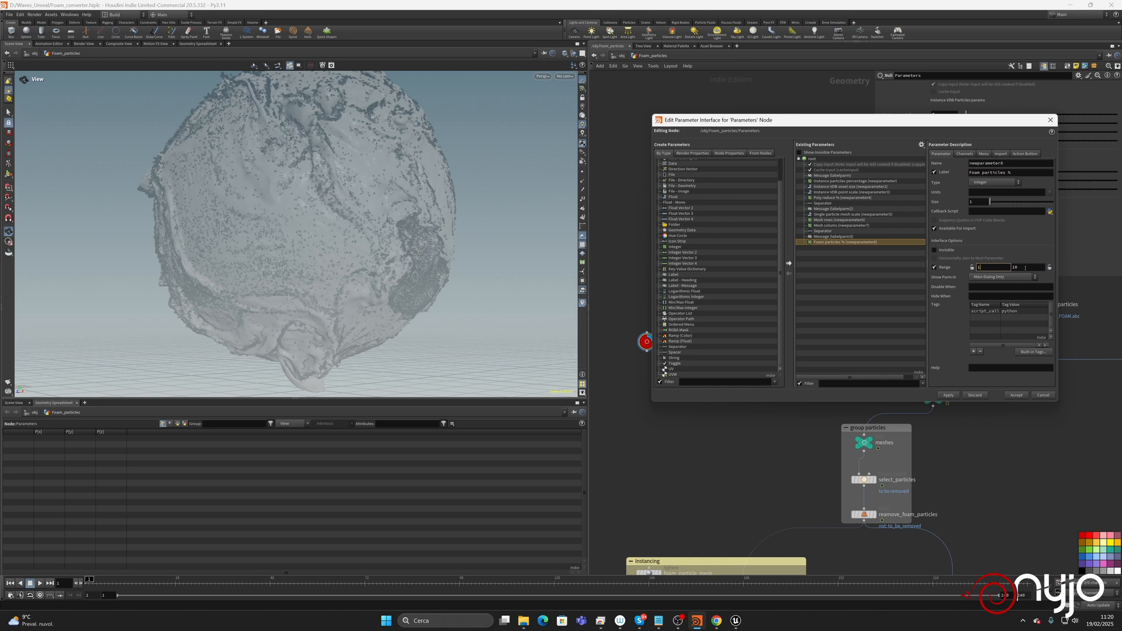
type("1")
left_click(1025, 267)
type("100")
left_click(1017, 396)
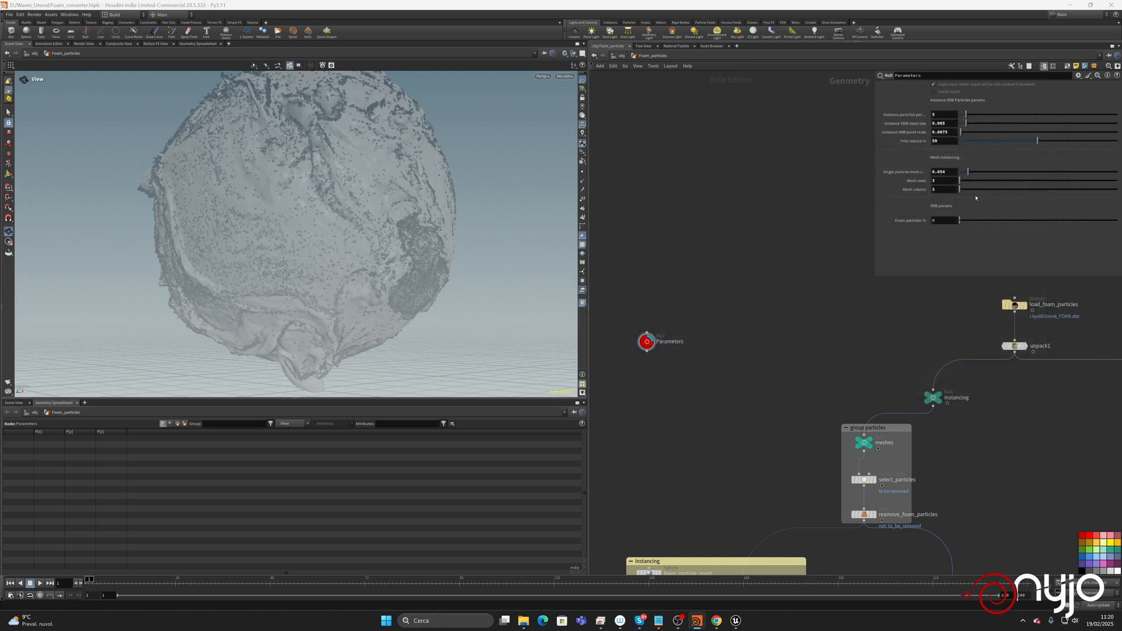
left_click(944, 220)
key("Return")
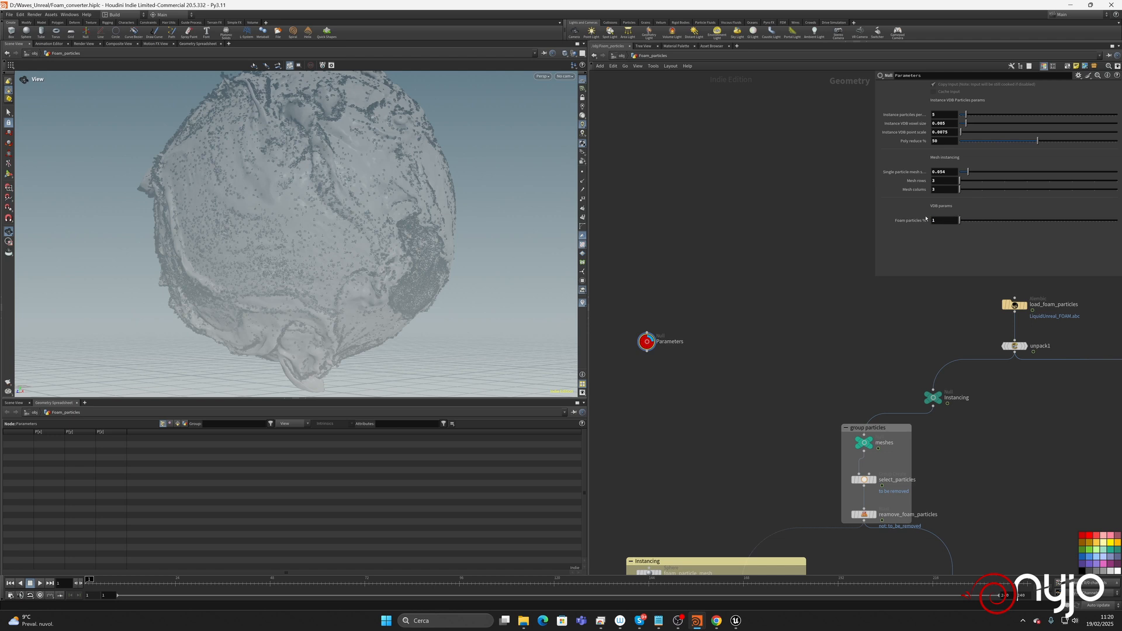
Link the Percent of select_particles_VDB to the "Foam particles %" parameter with a relative reference.
right_click(941, 222)
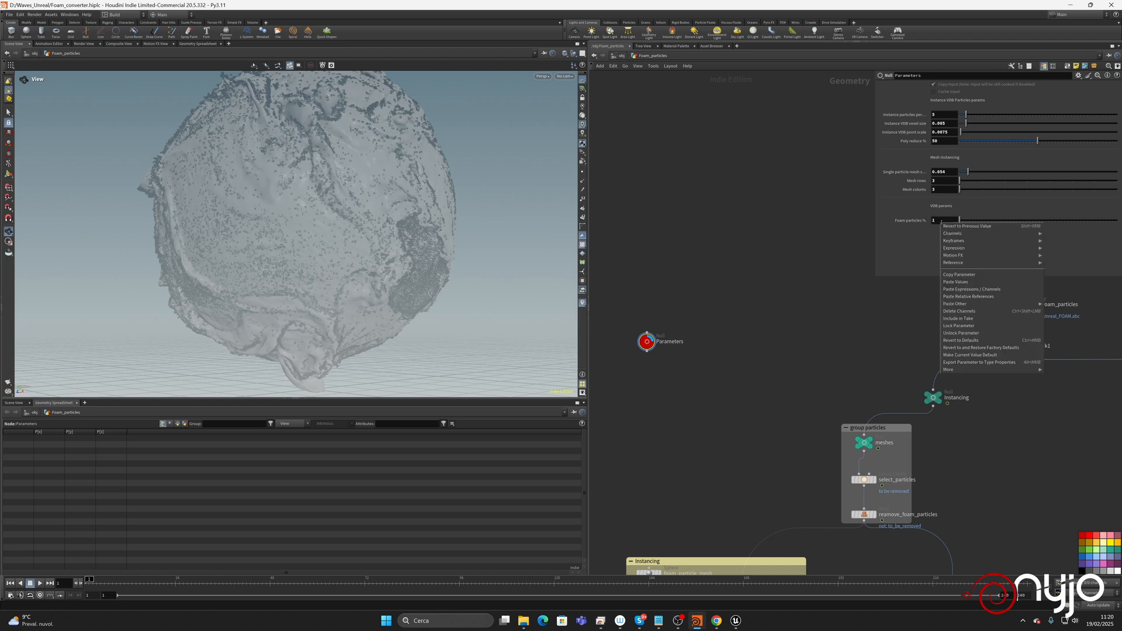
left_click(972, 290)
middle_click_drag(987, 448, 701, 351)
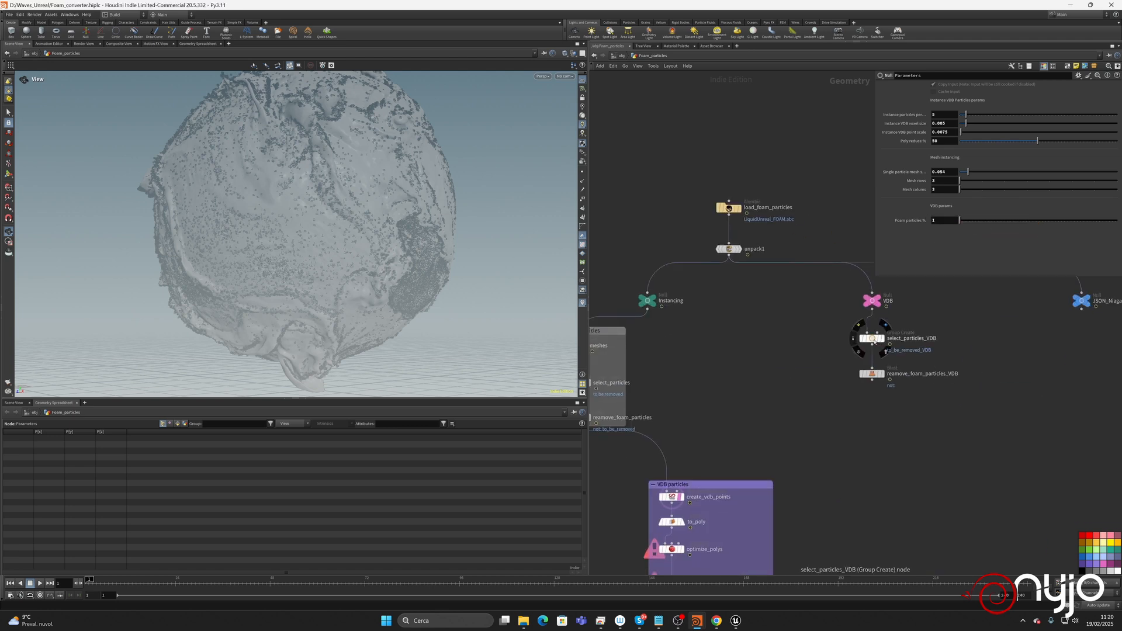
left_click(915, 350)
right_click(947, 255)
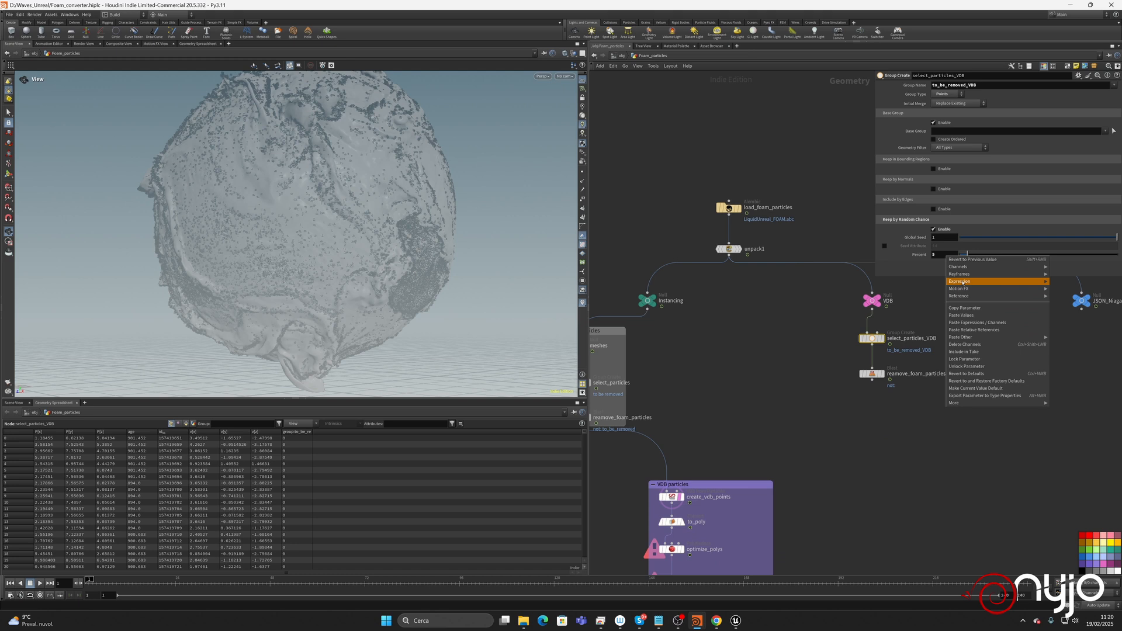
left_click(980, 331)
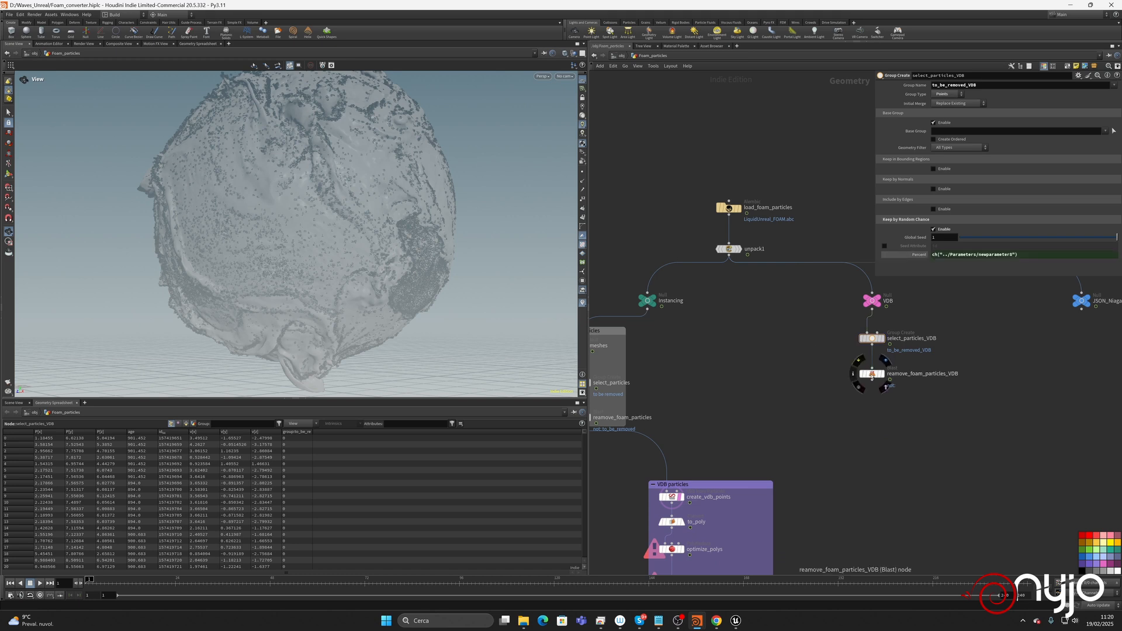
Set the Group of the reamove_foam_particles_VDB blast node to to_be_removed_VDB and display that node.
left_click(871, 373)
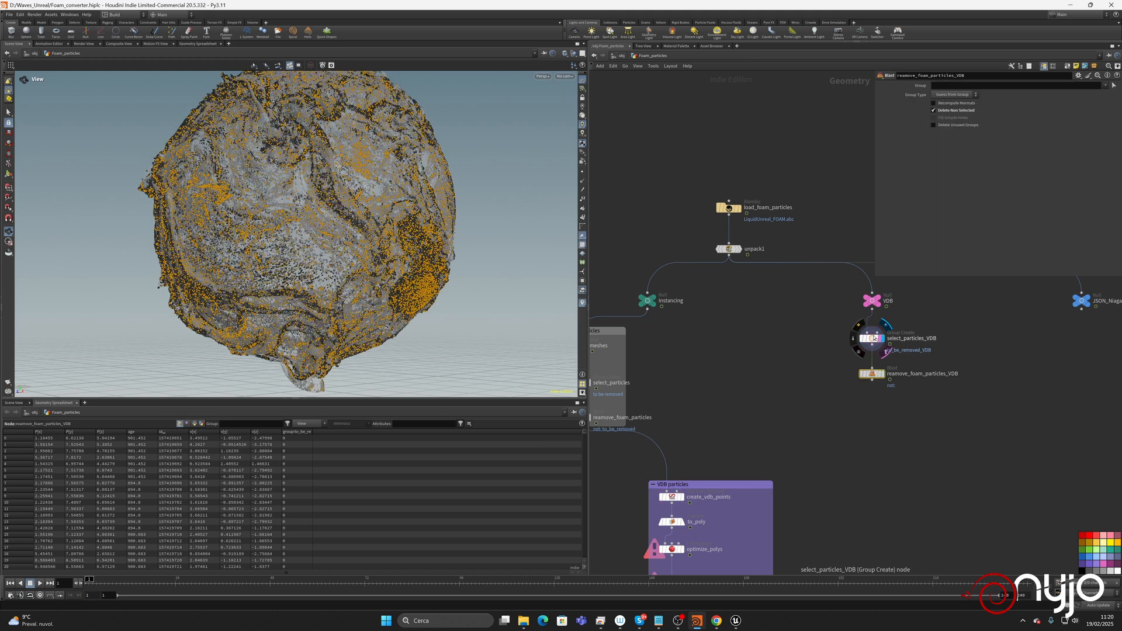
left_click(877, 339)
left_click(881, 374)
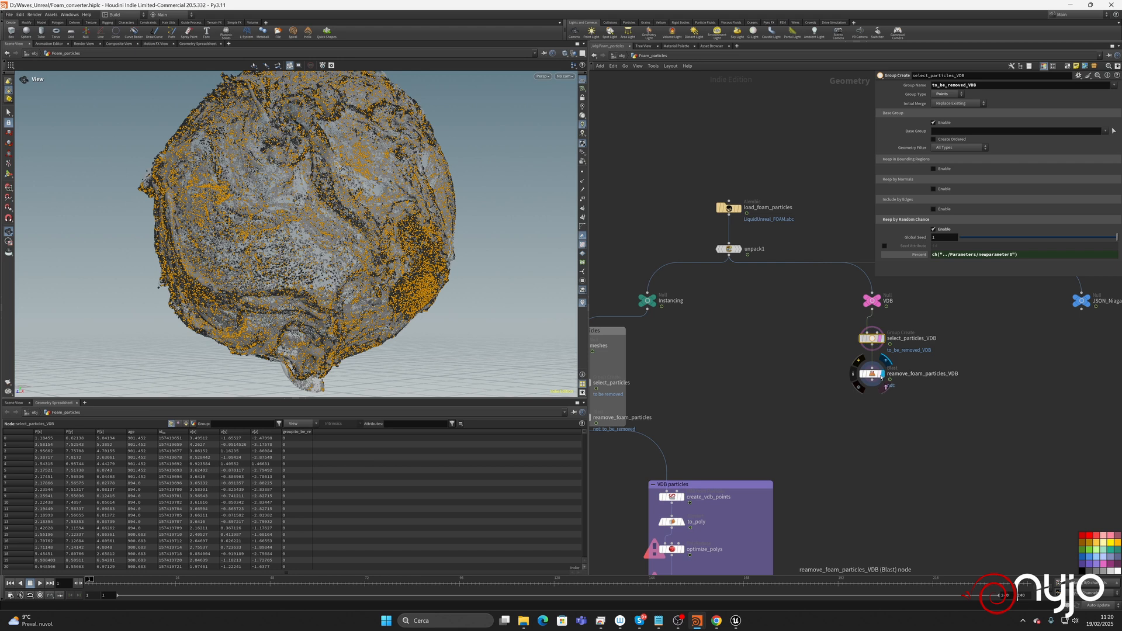
left_click(1105, 85)
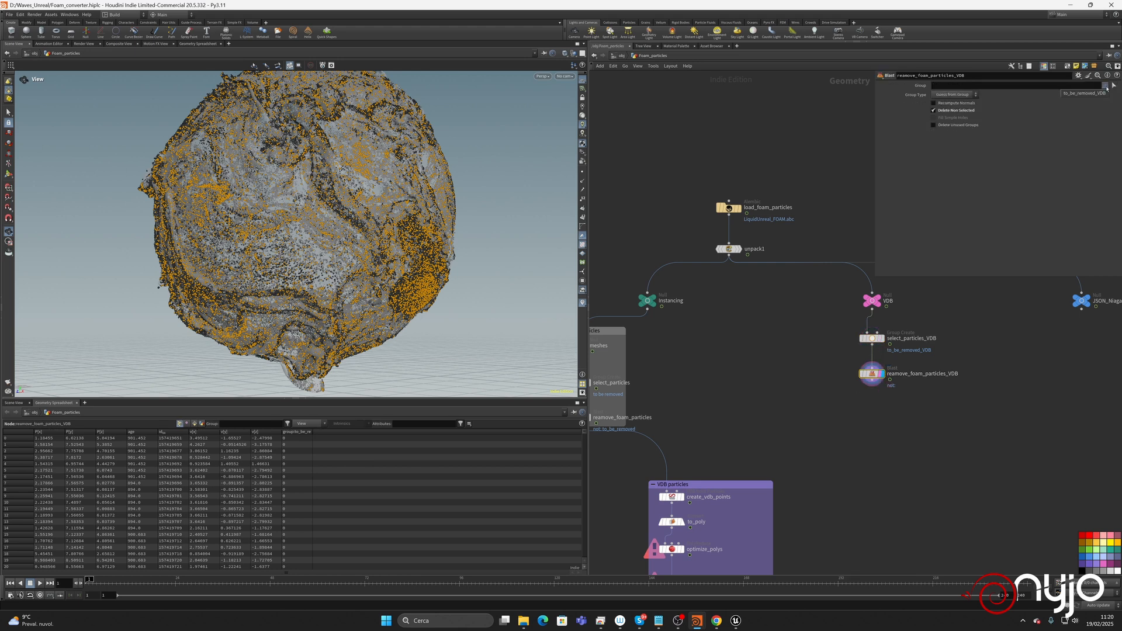
left_click(1094, 96)
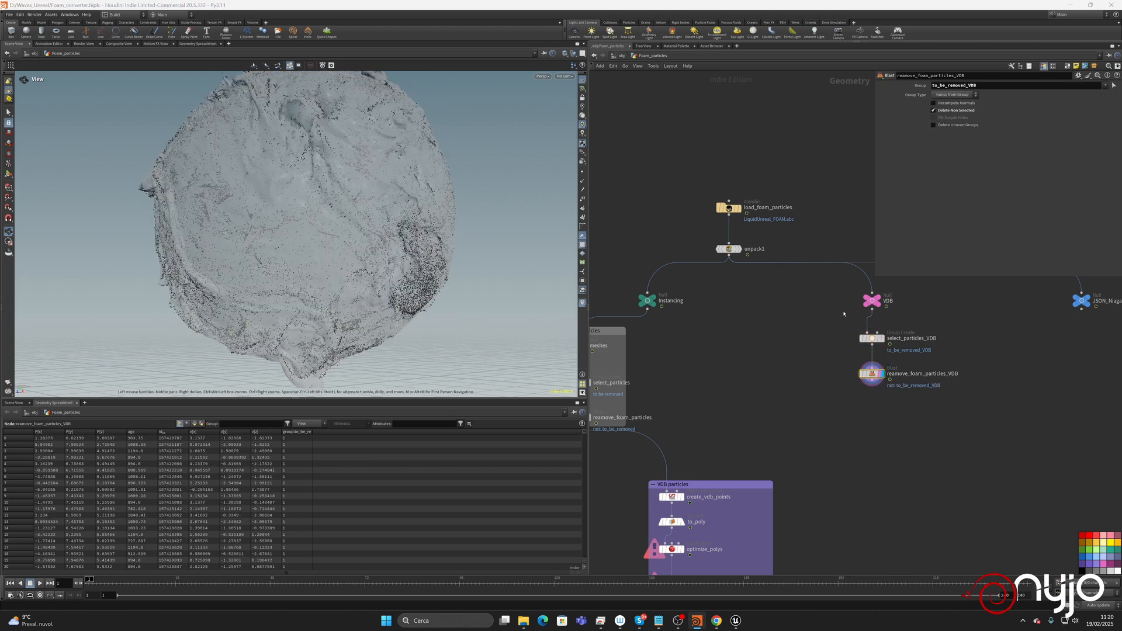
Move the Parameters null closer to the load_foam_particles node and set its "Foam particles %" value to 10.
middle_click_drag(655, 190, 837, 303)
middle_click_drag(719, 275, 846, 285)
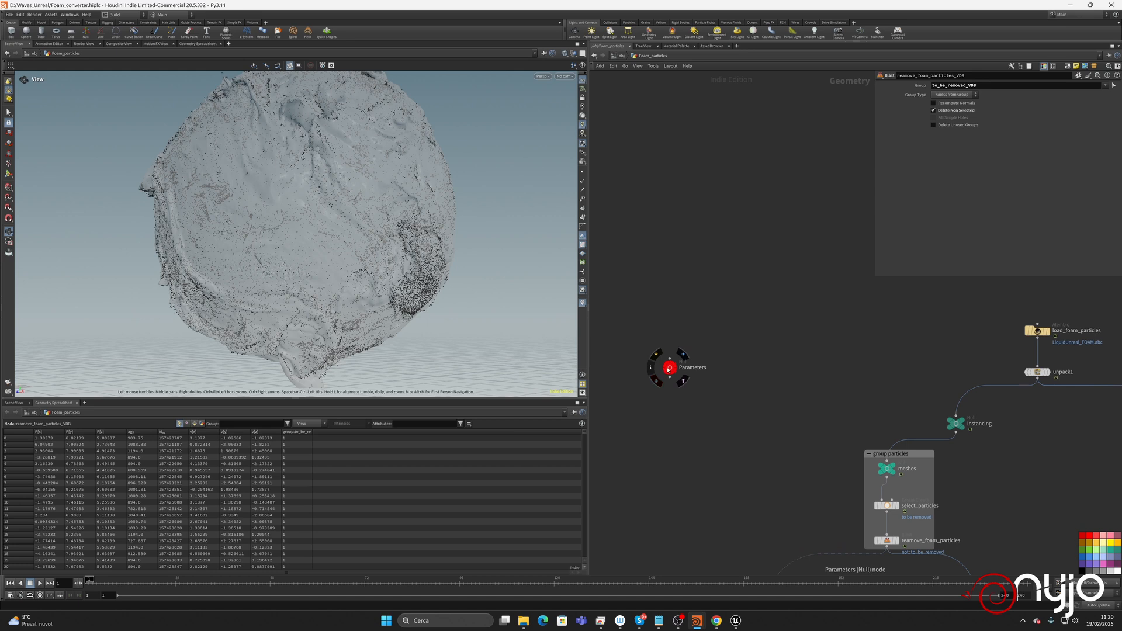
left_click_drag(668, 369, 865, 319)
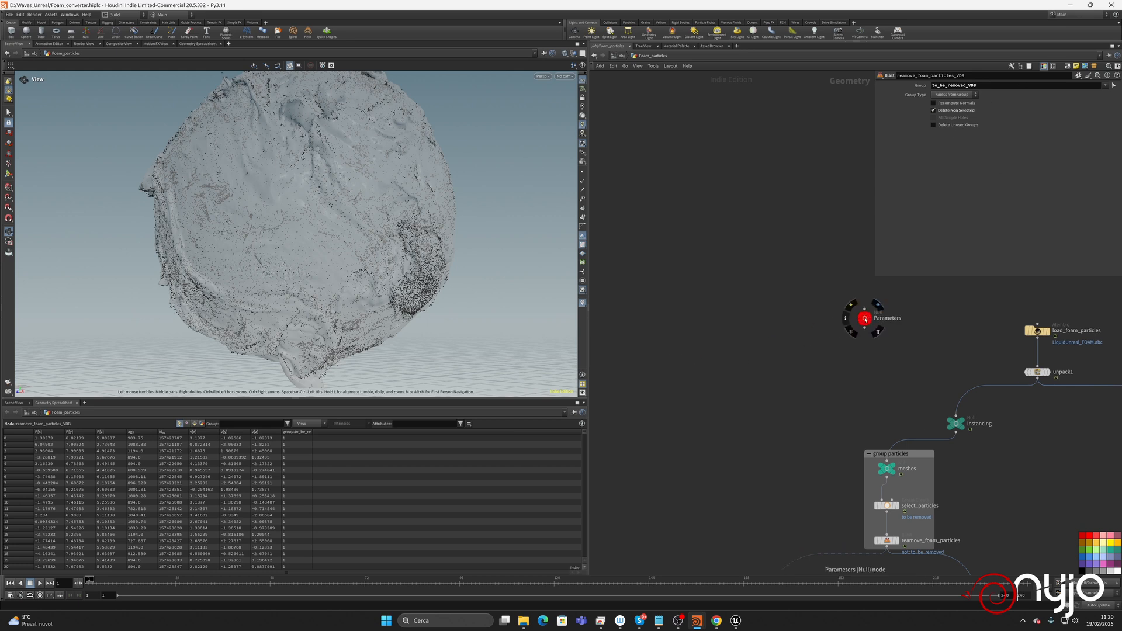
left_click(865, 319)
left_click(945, 221)
type("1")
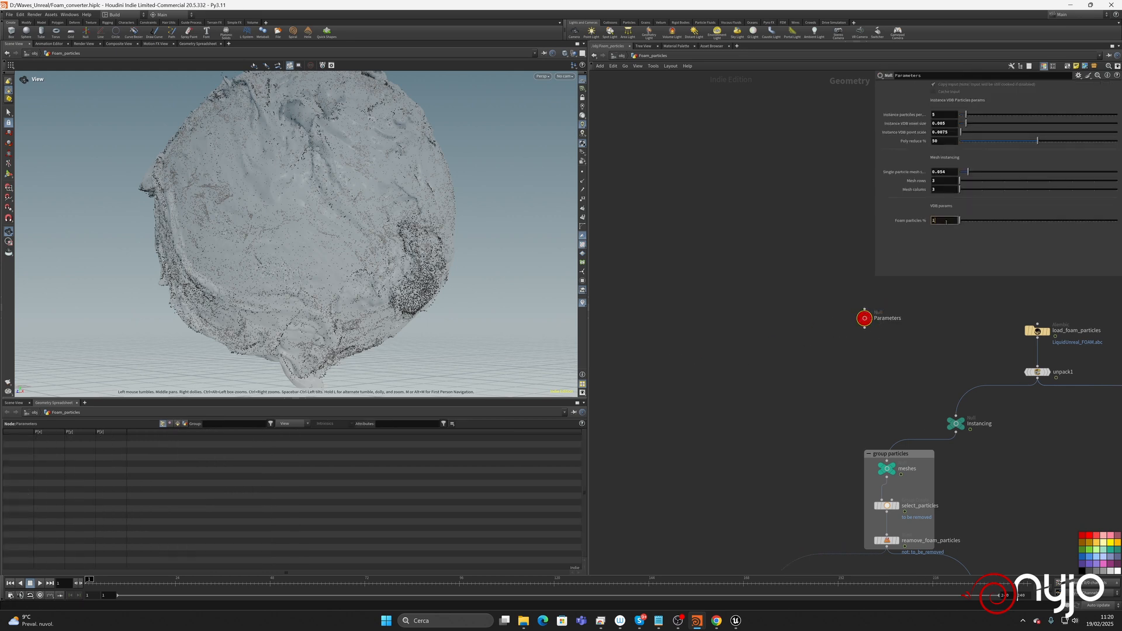
type("0")
key("Return")
Hide the other objects in the viewport, inspect the foam points, and save the scene file.
left_click_drag(462, 233, 403, 233)
scroll(431, 234, "up", 3)
scroll(431, 234, "up", 4)
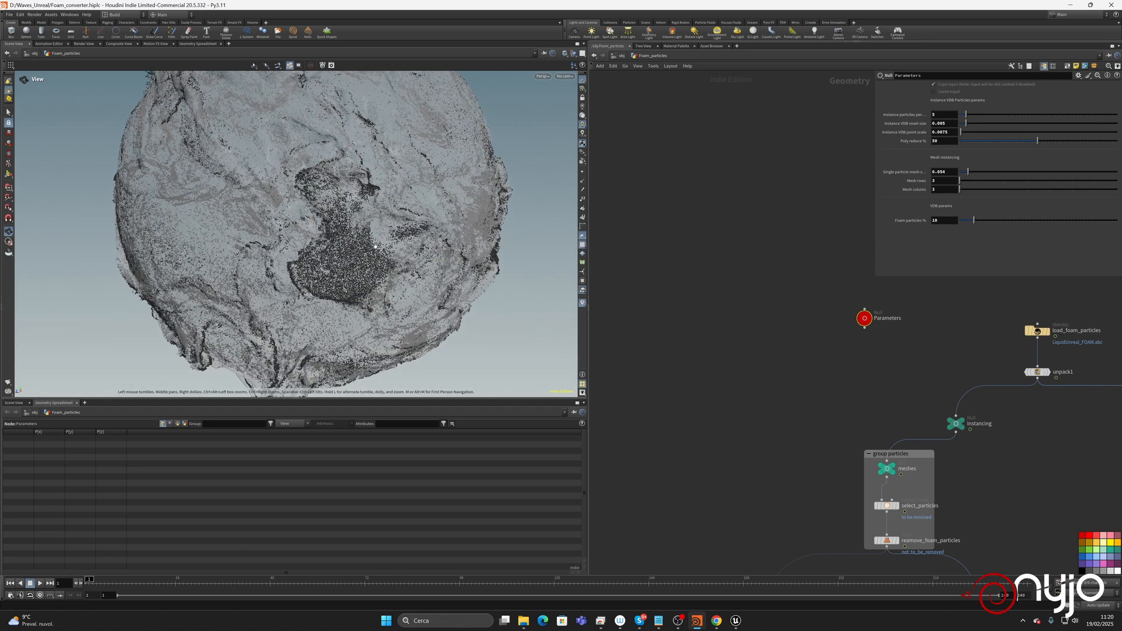
left_click(573, 54)
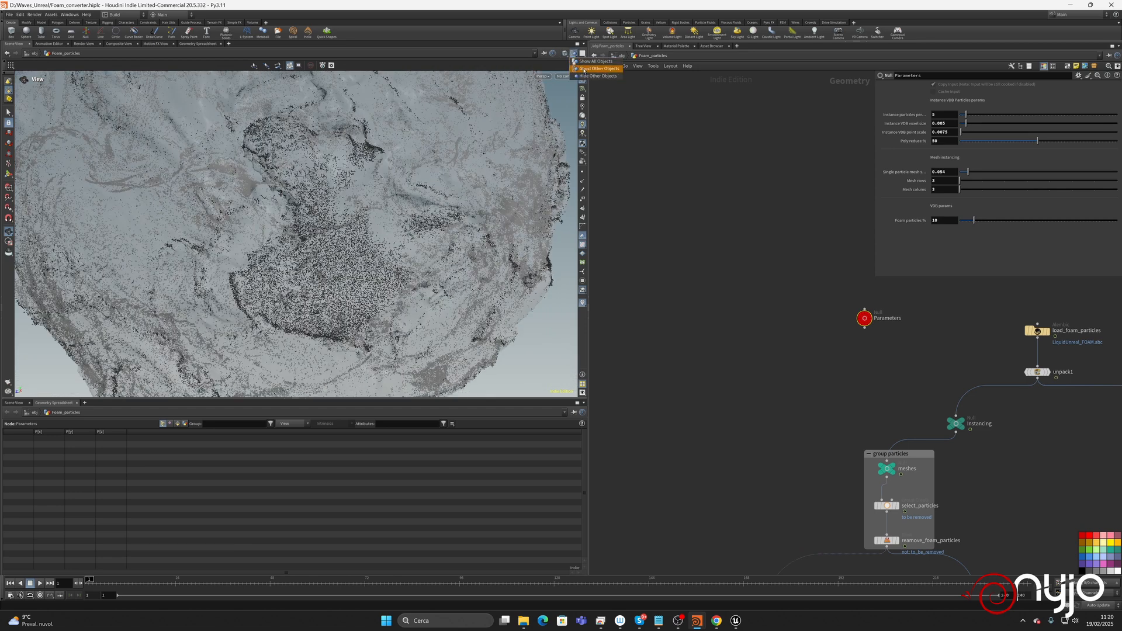
left_click(597, 76)
left_click_drag(353, 217, 374, 218)
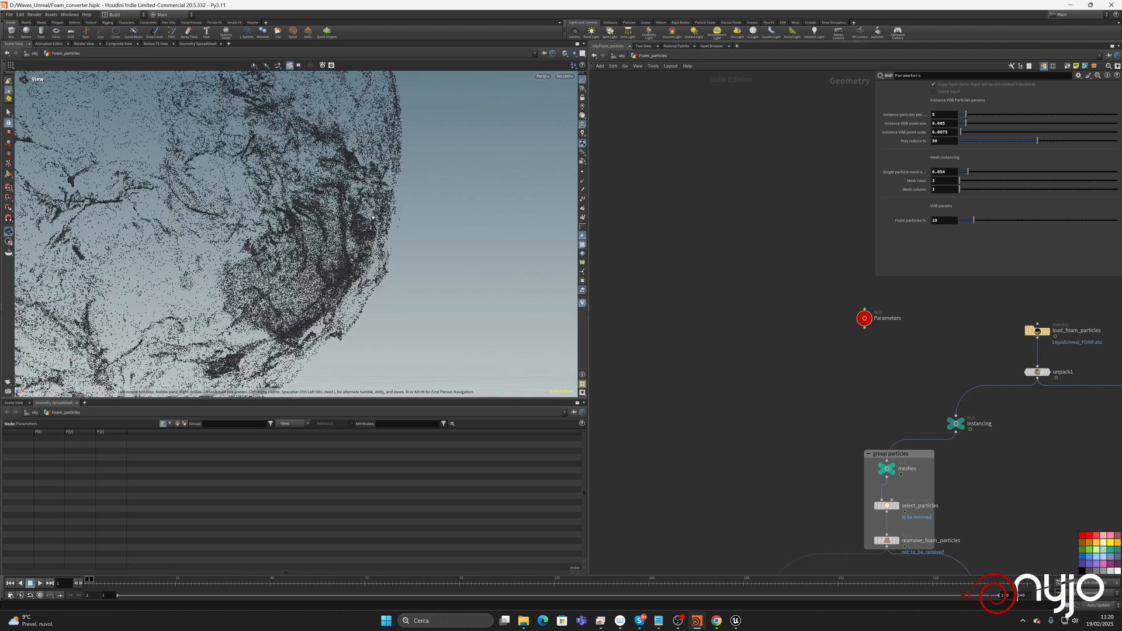
key("ctrl+s")
Add a VDB from Particles node fed by reamove_foam_particles_VDB and display its result.
middle_click_drag(1030, 429, 738, 371)
middle_click_drag(857, 418, 776, 345)
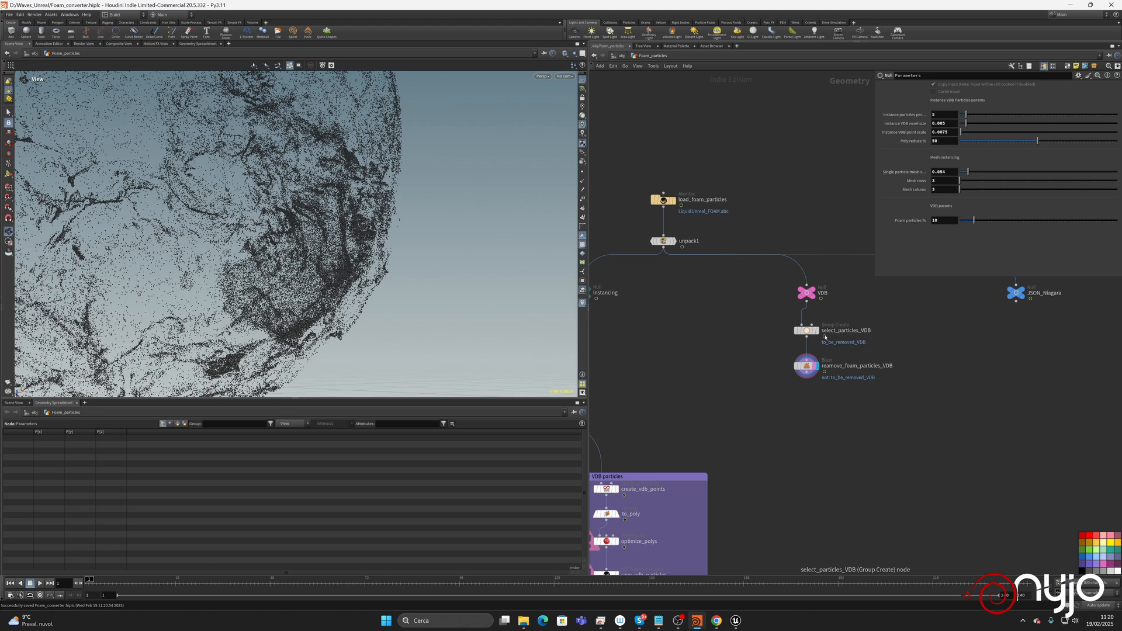
key("Tab")
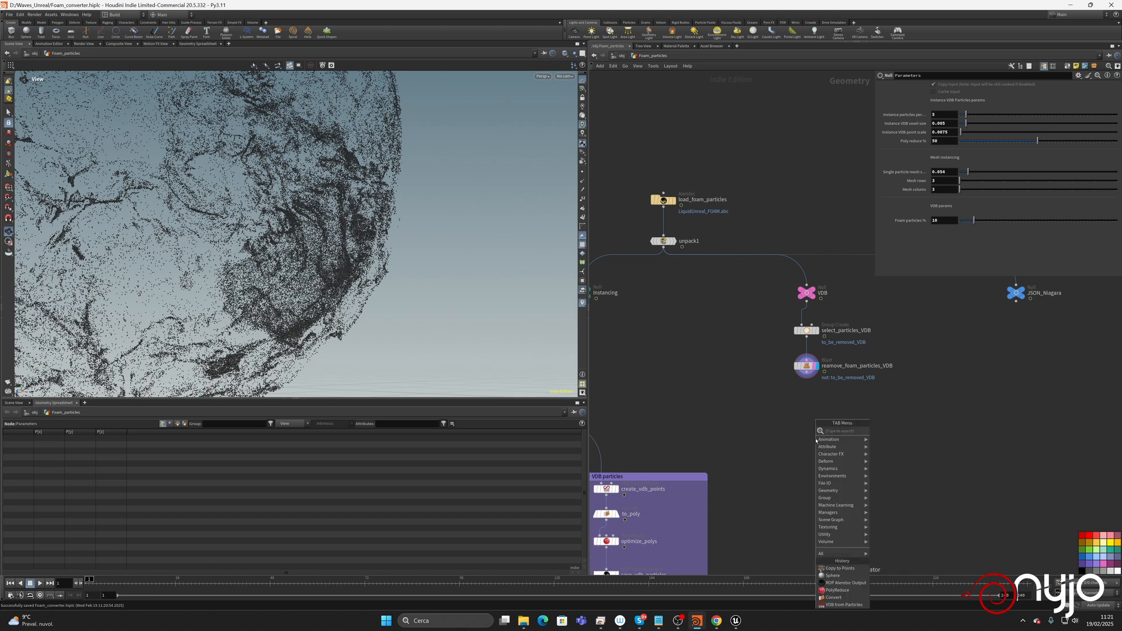
type("vdb")
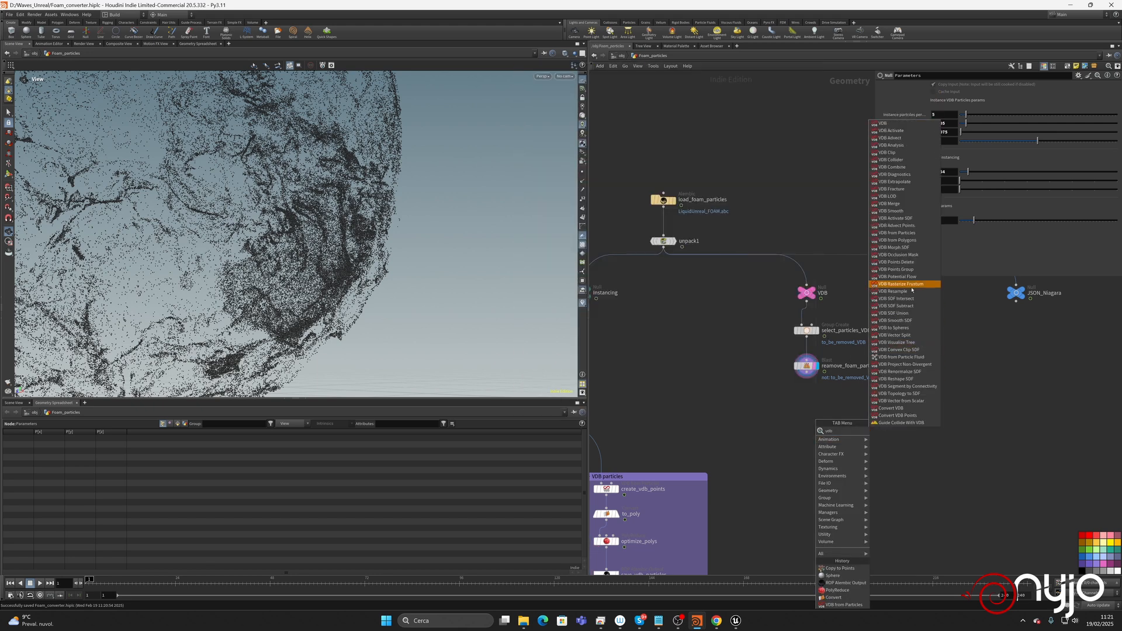
left_click(897, 232)
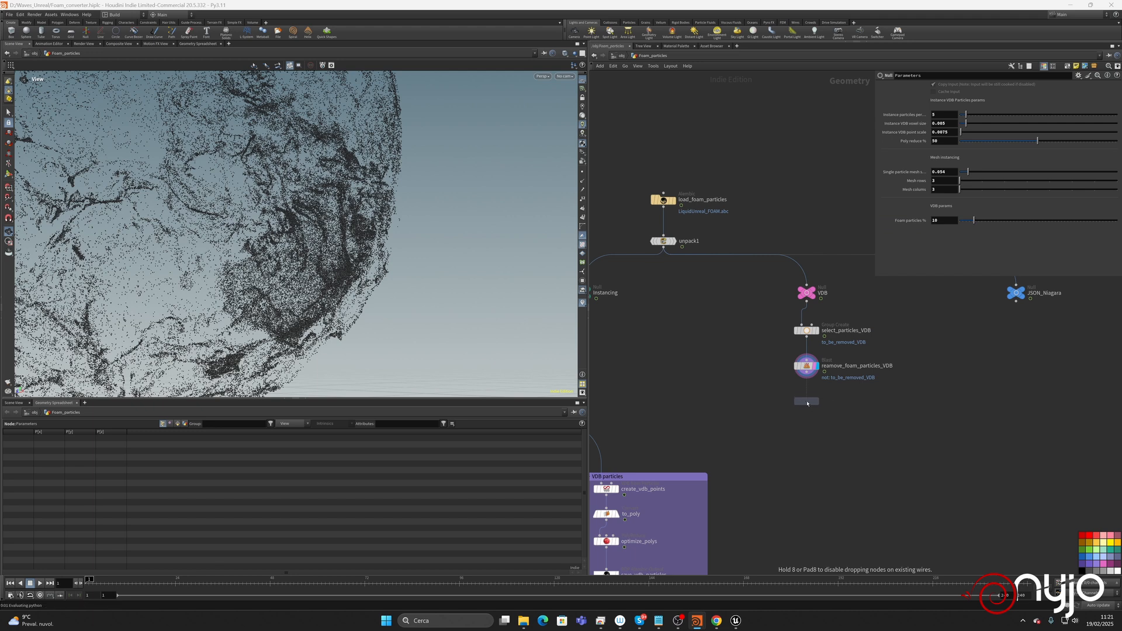
left_click(807, 399)
left_click_drag(807, 378, 806, 394)
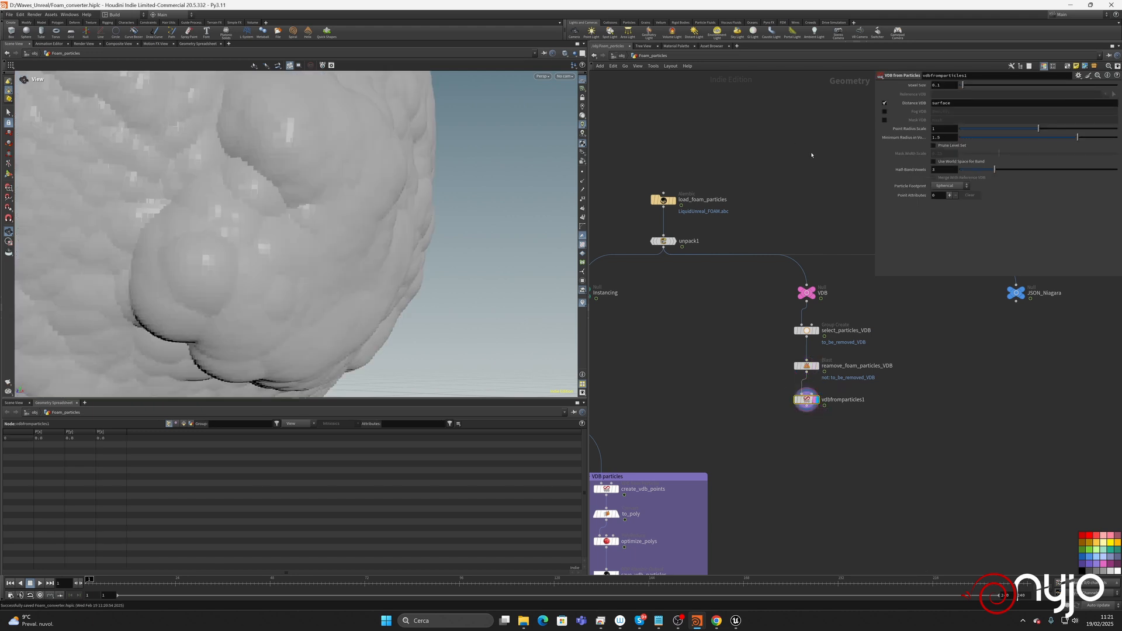
Add a float parameter labelled "VDB Voxel size" below "Foam particles %" in the Parameters null's interface.
middle_click_drag(791, 134, 961, 206)
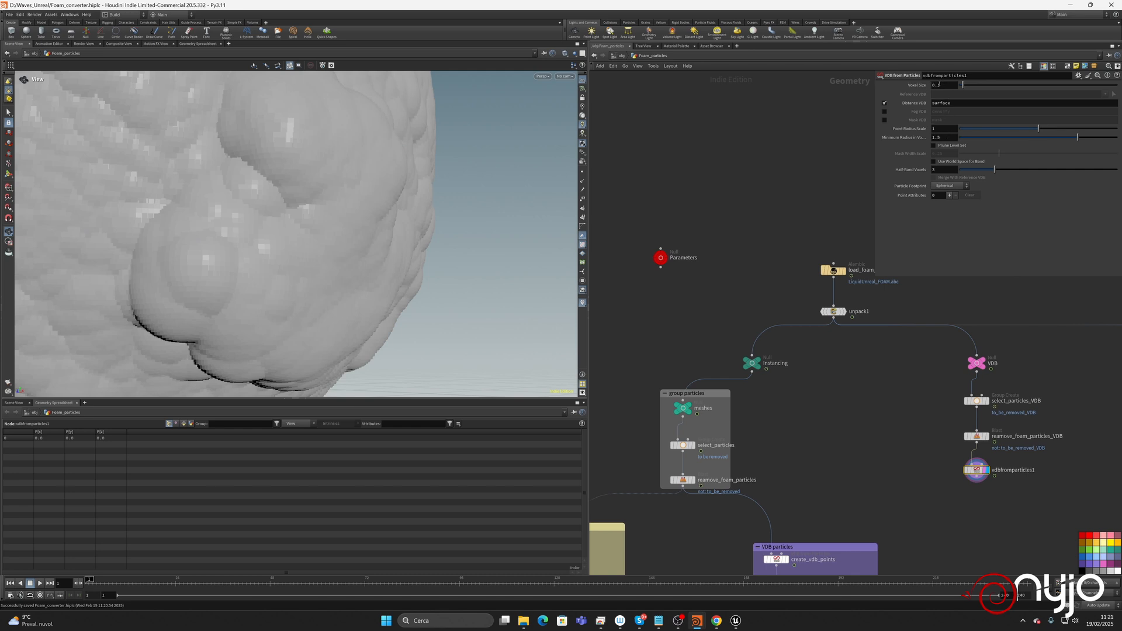
left_click(661, 258)
left_click(1078, 75)
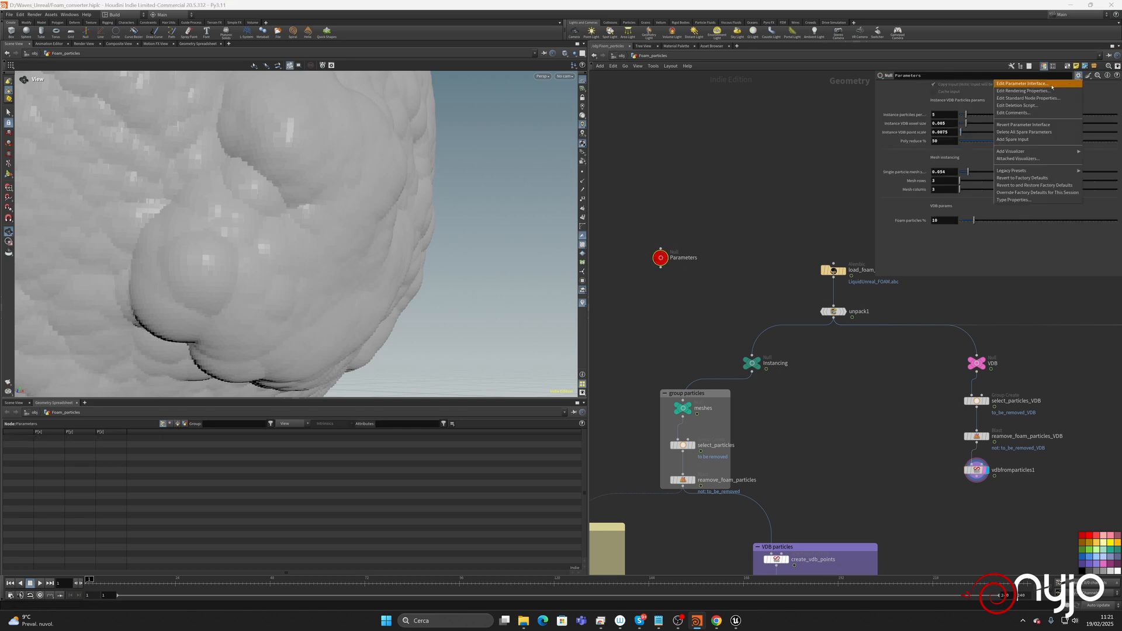
left_click(1023, 84)
left_click_drag(877, 119, 596, 117)
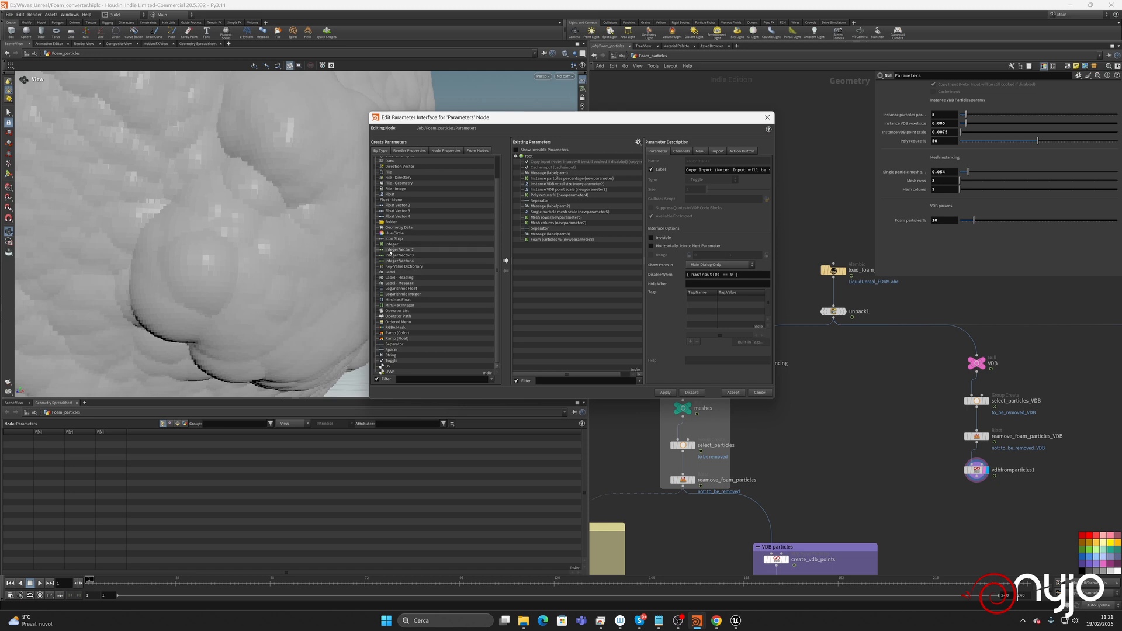
left_click_drag(432, 195, 553, 243)
double_click(709, 169)
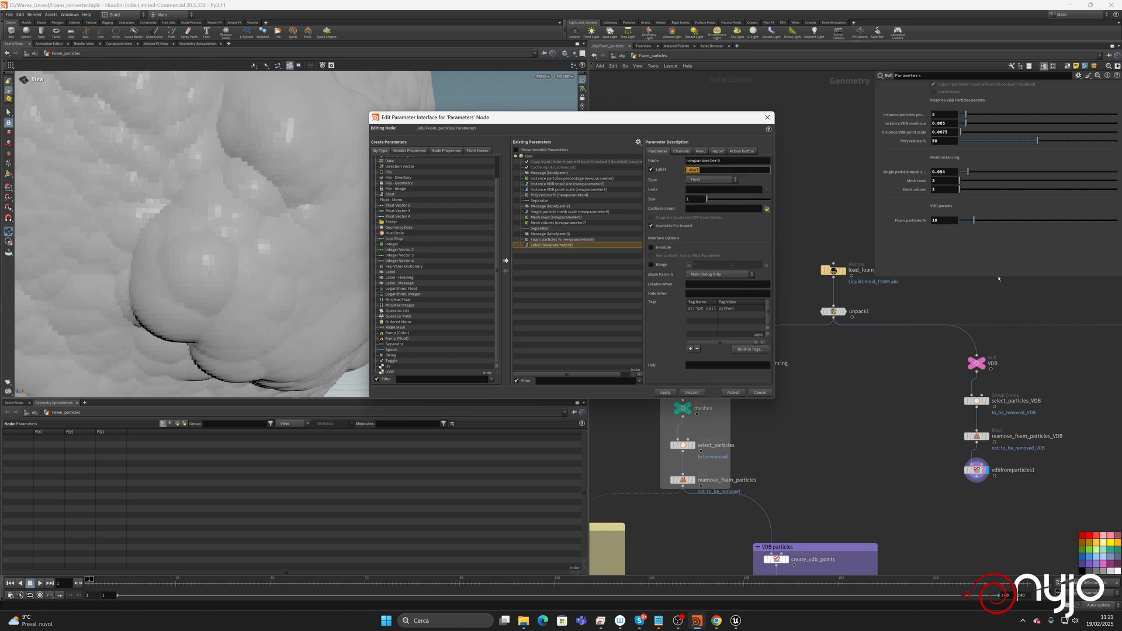
type("VDB Voxel size")
Enable a range of 0.0001 to 1 for the "VDB Voxel size" parameter.
left_click(651, 265)
left_click(711, 267)
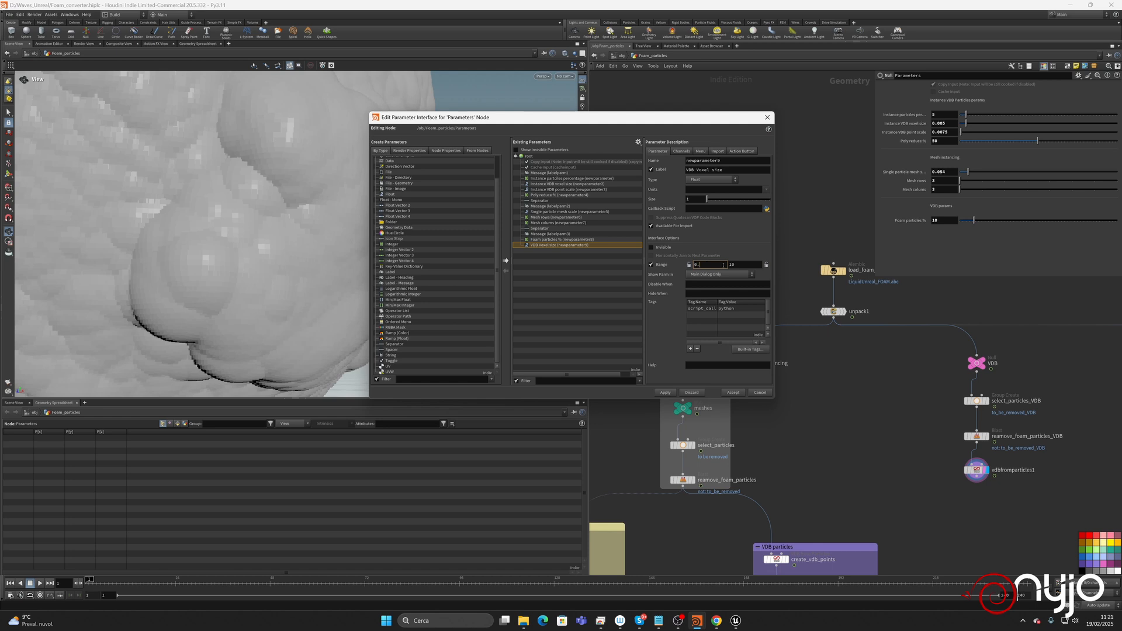
double_click(747, 266)
type("1")
key("Return")
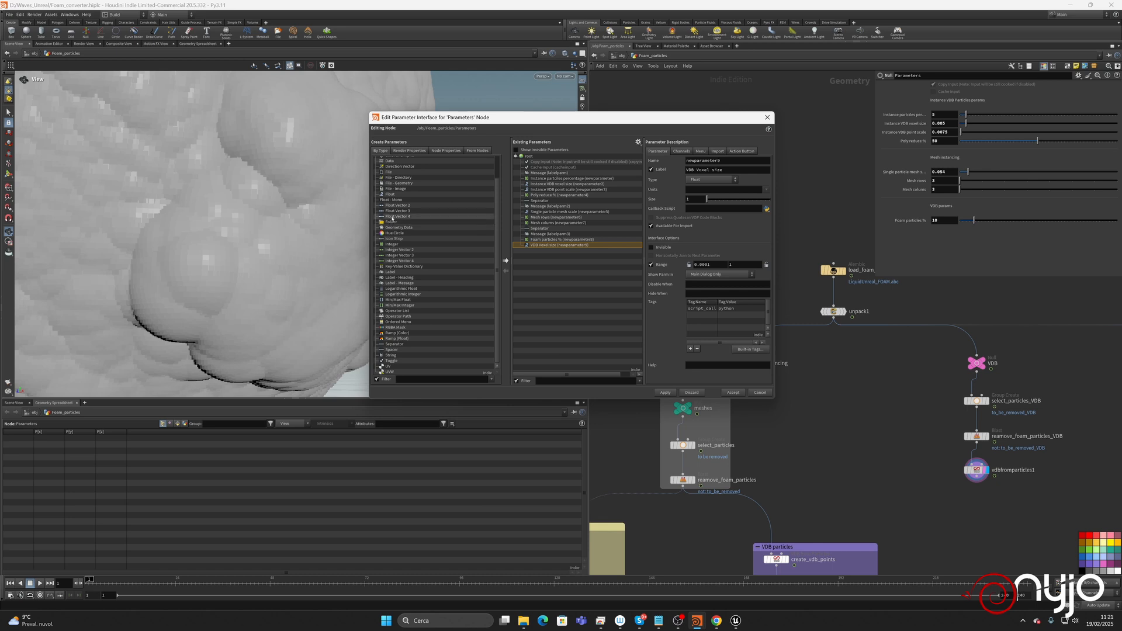
Add a float parameter labelled "VDB Particle size" below the voxel size, enable its range with a maximum of 1, and accept the interface.
left_click_drag(390, 194, 538, 249)
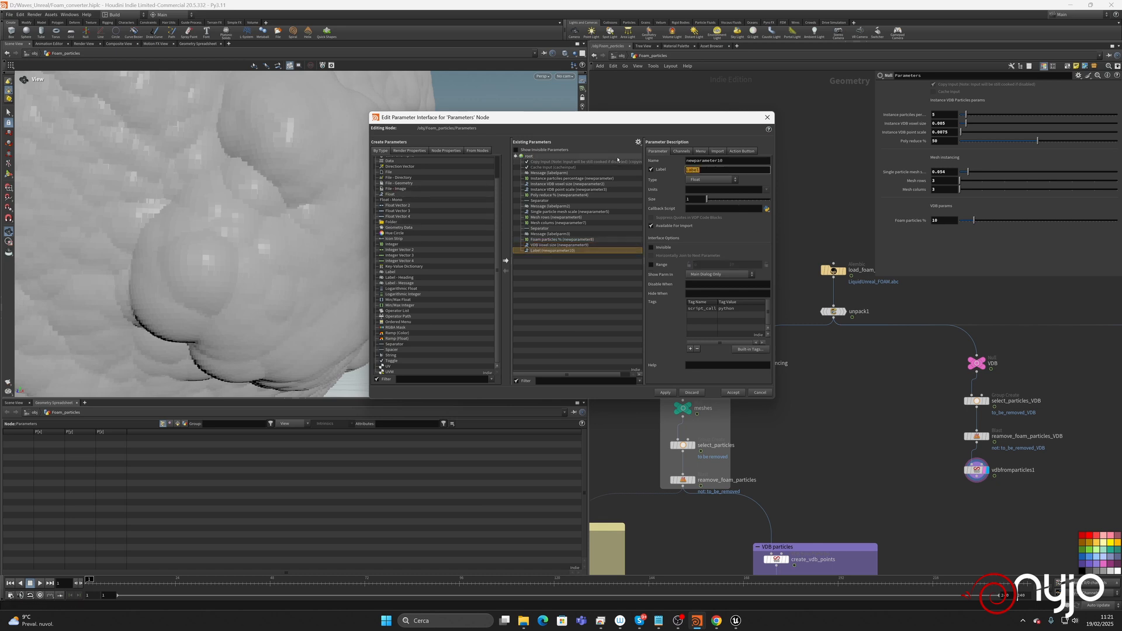
type("VDB Particle size")
key("Return")
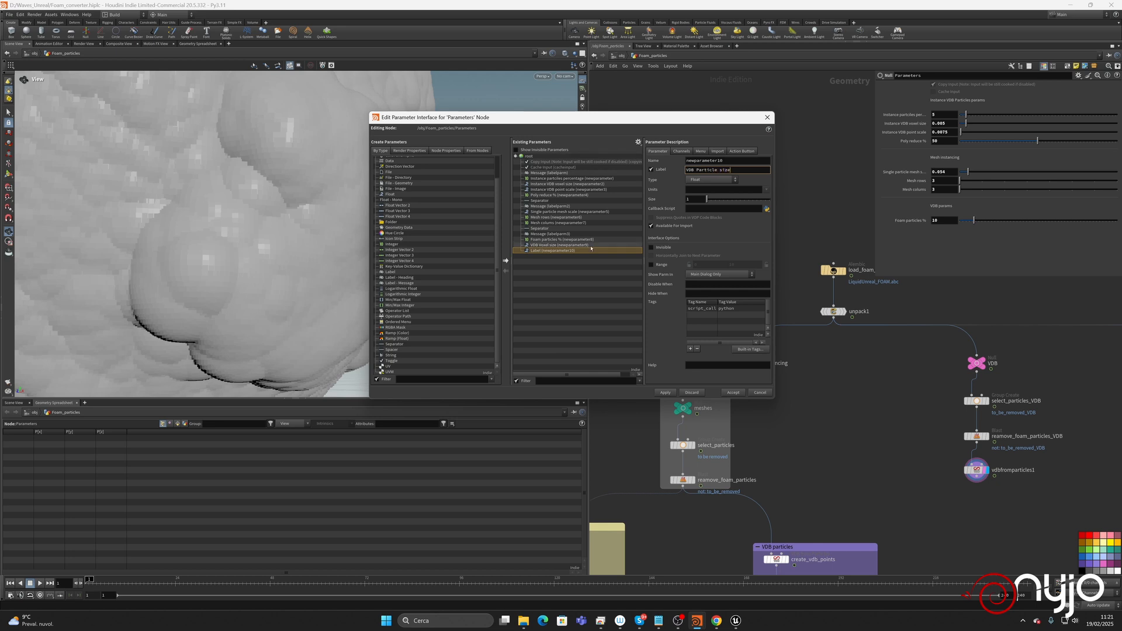
left_click(651, 264)
left_click(728, 266)
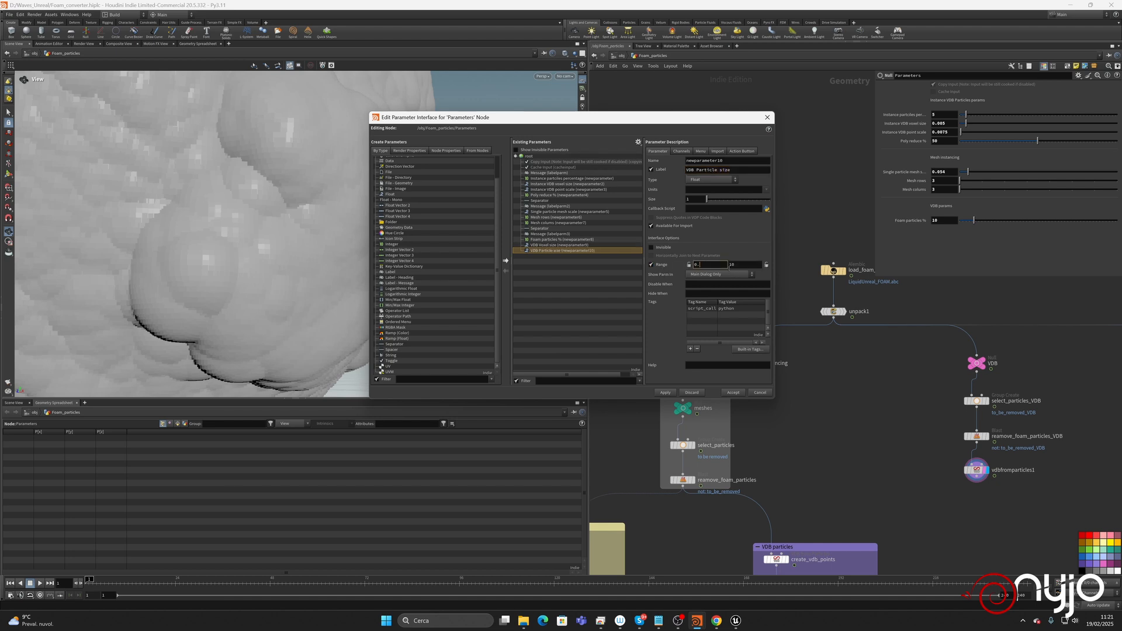
double_click(735, 265)
type("1")
key("Return")
left_click(733, 392)
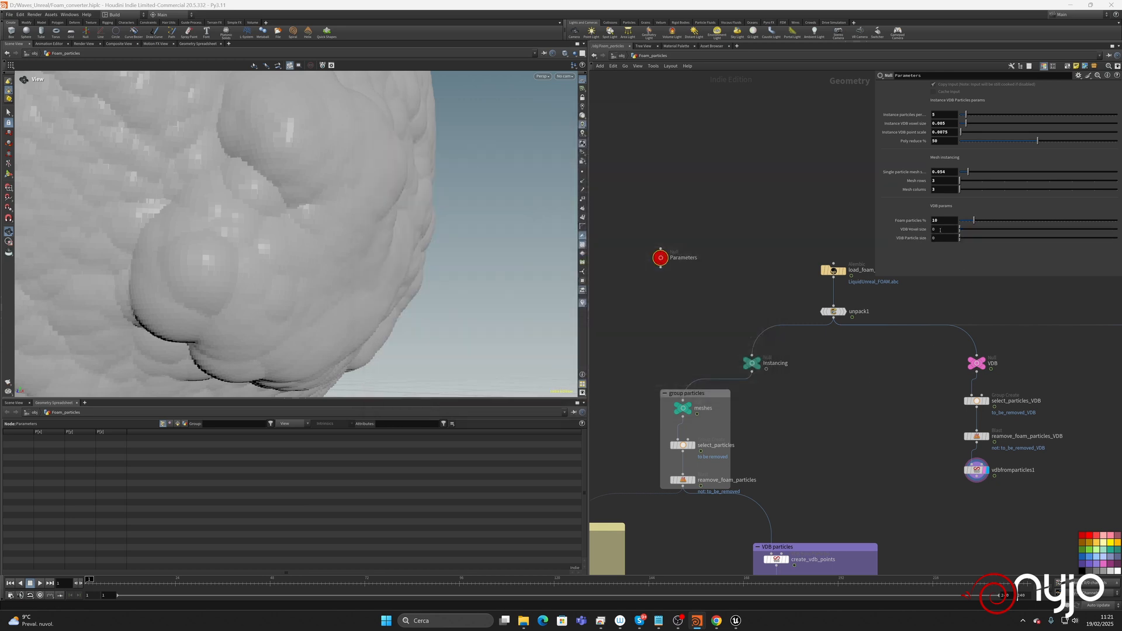
Set "VDB Voxel size" to 0.1 and "VDB Particle size" to 1 on the Parameters null.
left_click(976, 469)
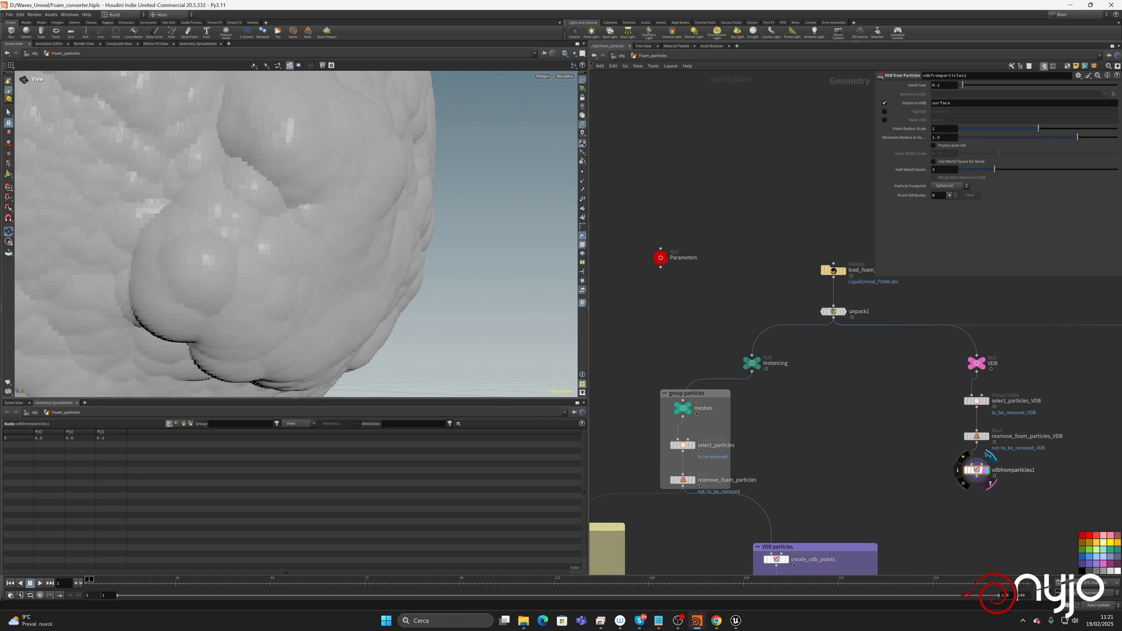
left_click(662, 257)
left_click(946, 230)
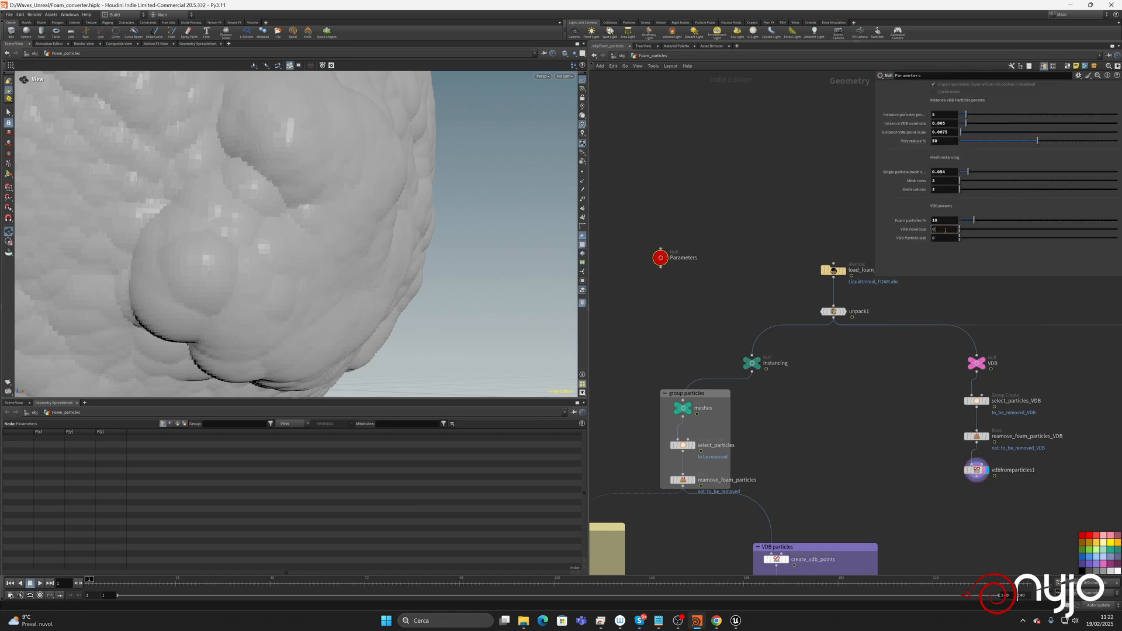
type(".1")
left_click(947, 238)
type("1")
key("Return")
Link the Voxel Size of vdbfromparticles1 to the "VDB Voxel size" parameter with a relative reference.
right_click(946, 229)
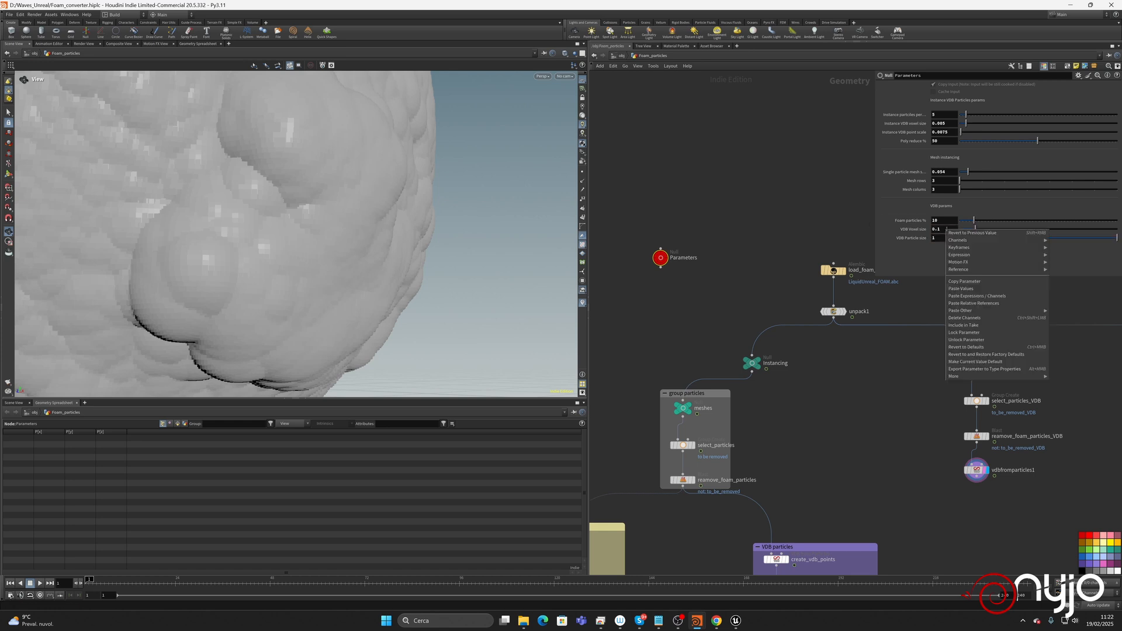
left_click(966, 281)
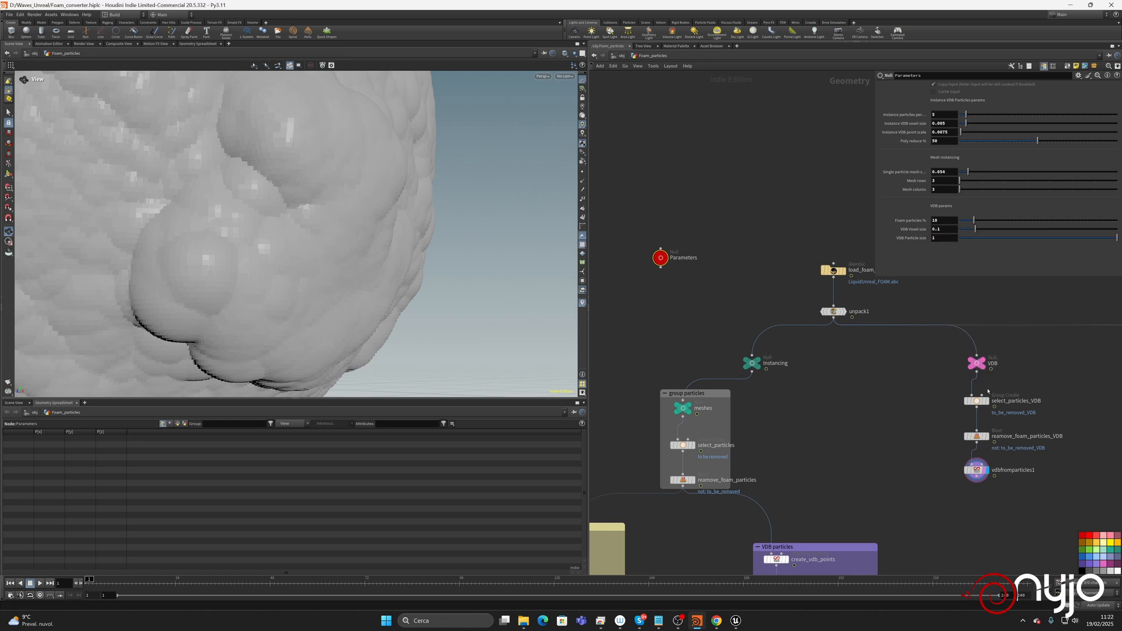
left_click(976, 470)
right_click(952, 84)
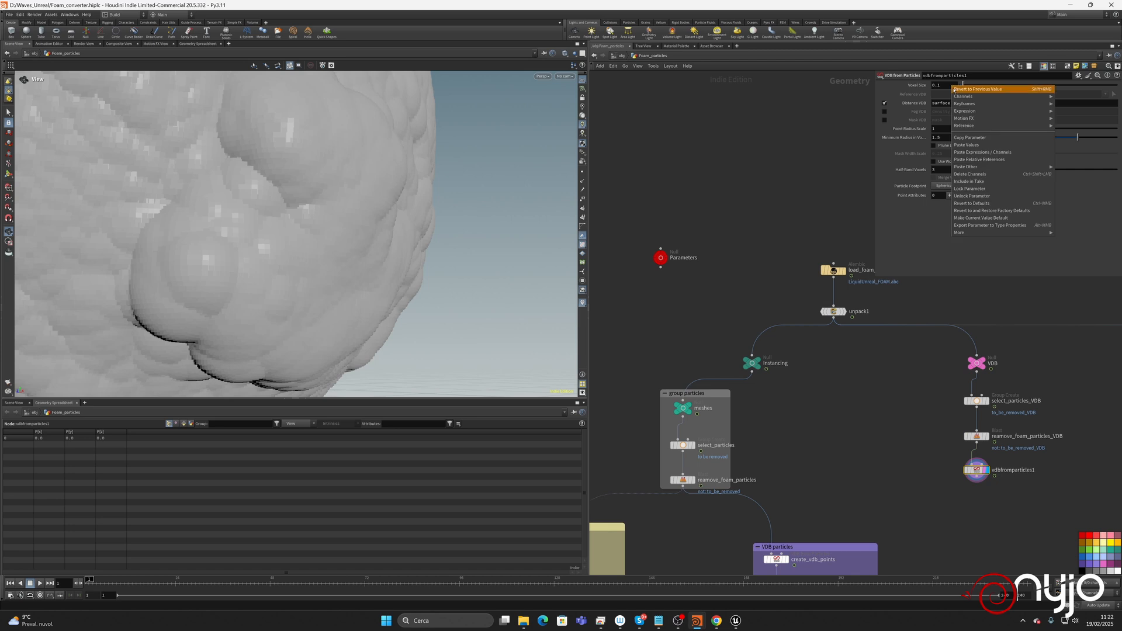
left_click(970, 156)
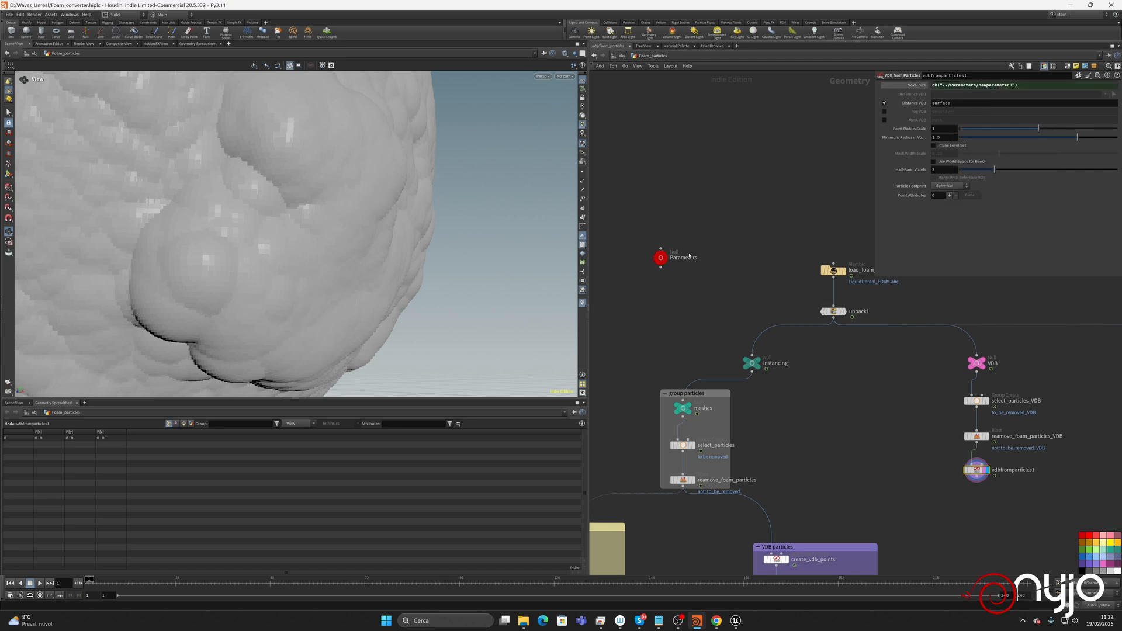
Link the Point Radius Scale of vdbfromparticles1 to the "VDB Particle size" parameter with a relative reference.
left_click(661, 257)
right_click(945, 238)
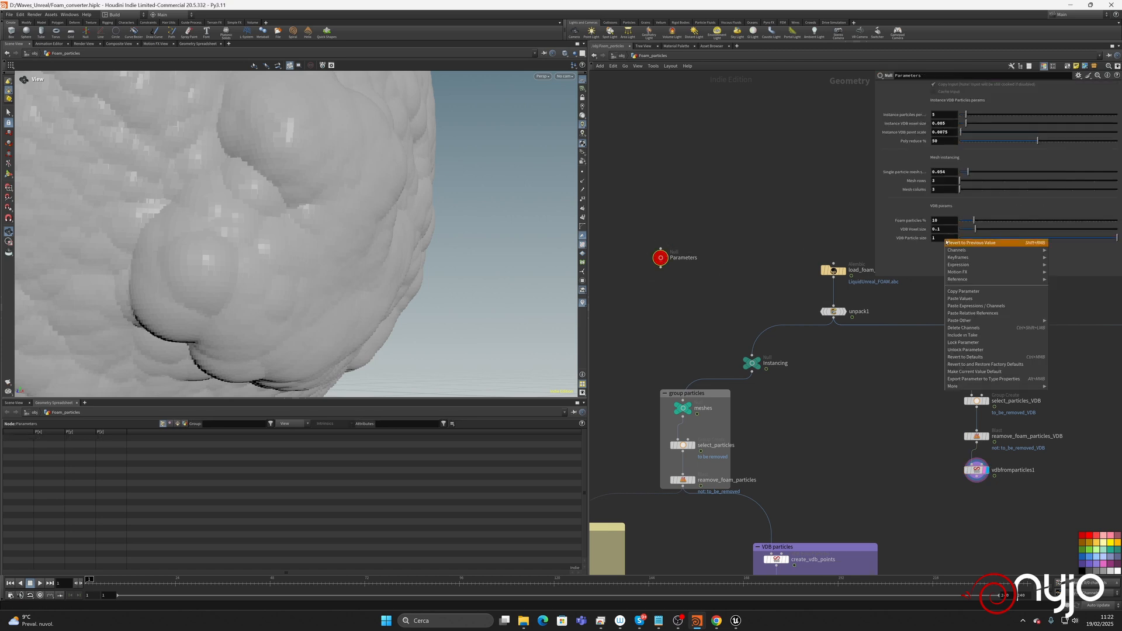
left_click(973, 298)
left_click(977, 470)
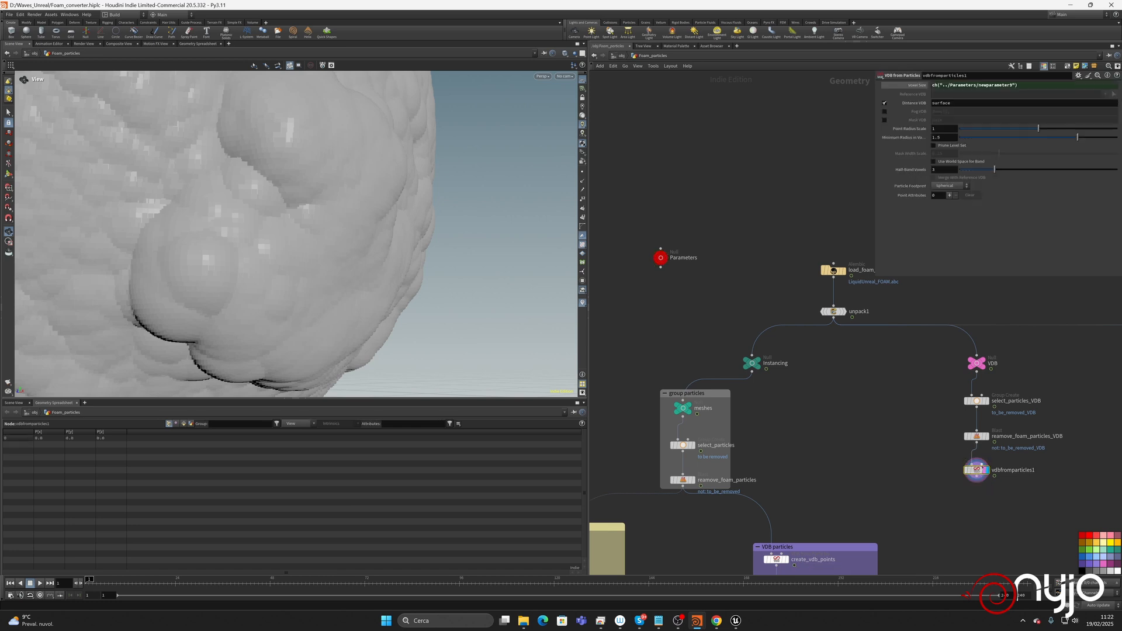
right_click(938, 128)
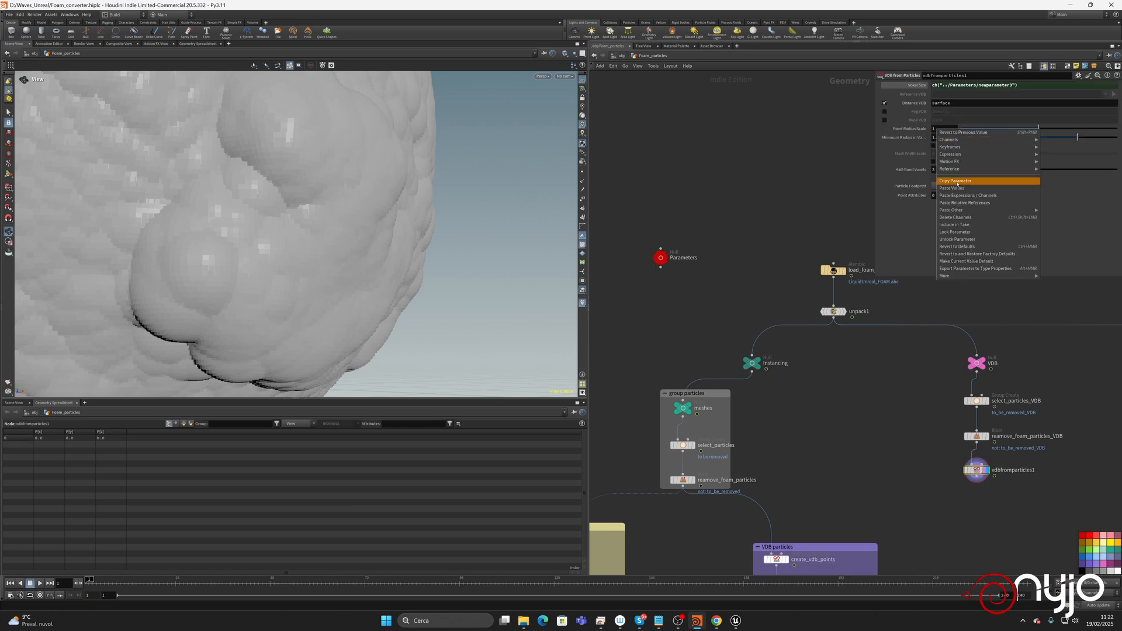
left_click(962, 203)
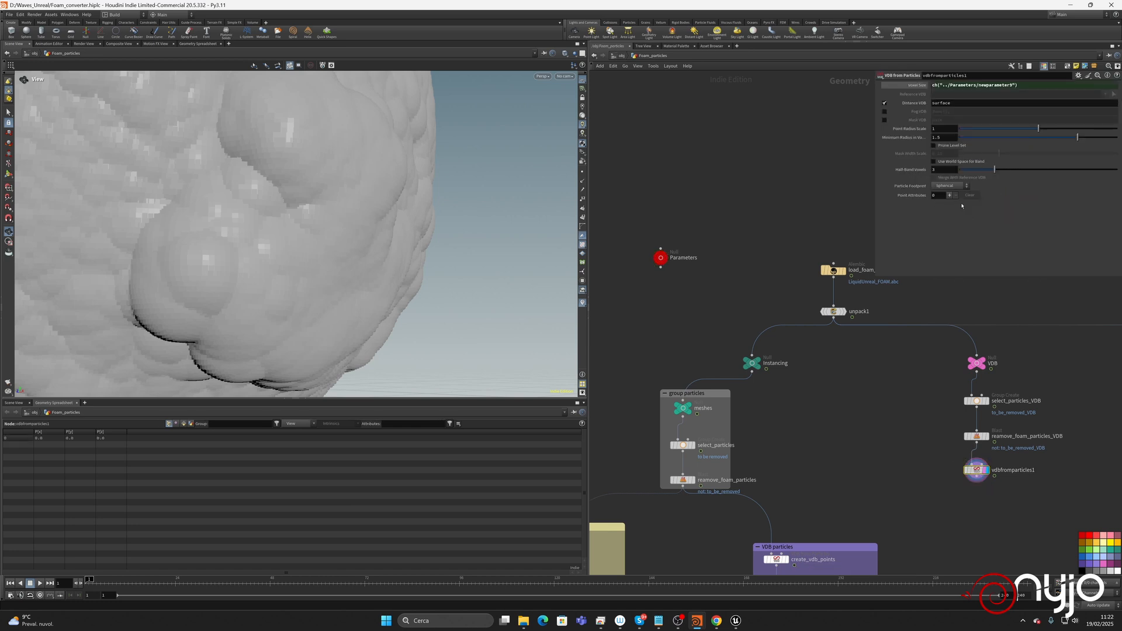
Rename the vdbfromparticles1 node as convert_to_VDB.
double_click(1023, 470)
type("conver_to_")
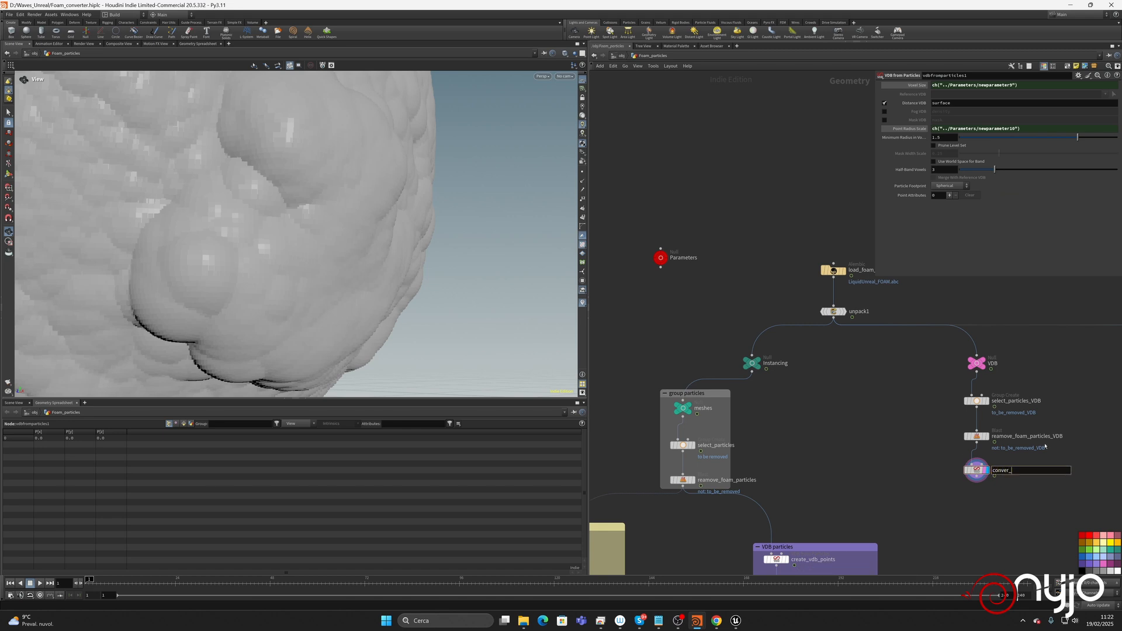
key("BackSpace")
key("BackSpace")
key("BackSpace")
key("BackSpace")
type("t_to_VDB")
key("Return")
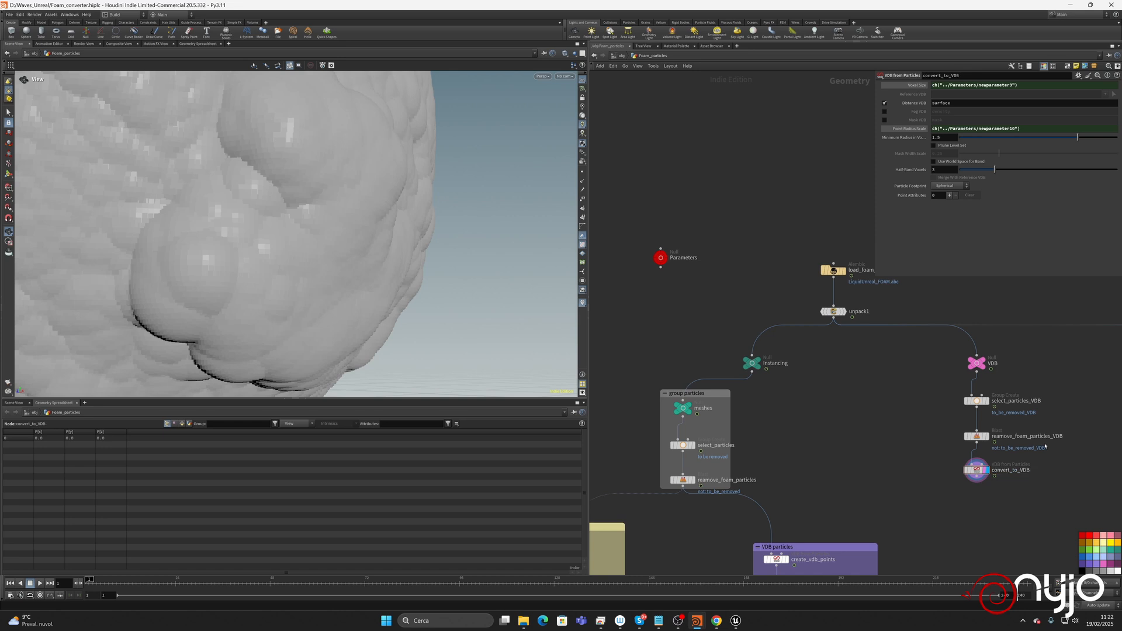
Add a VDB Smooth node below convert_to_VDB, connect it to that node's output and display it.
left_click_drag(251, 222, 432, 180)
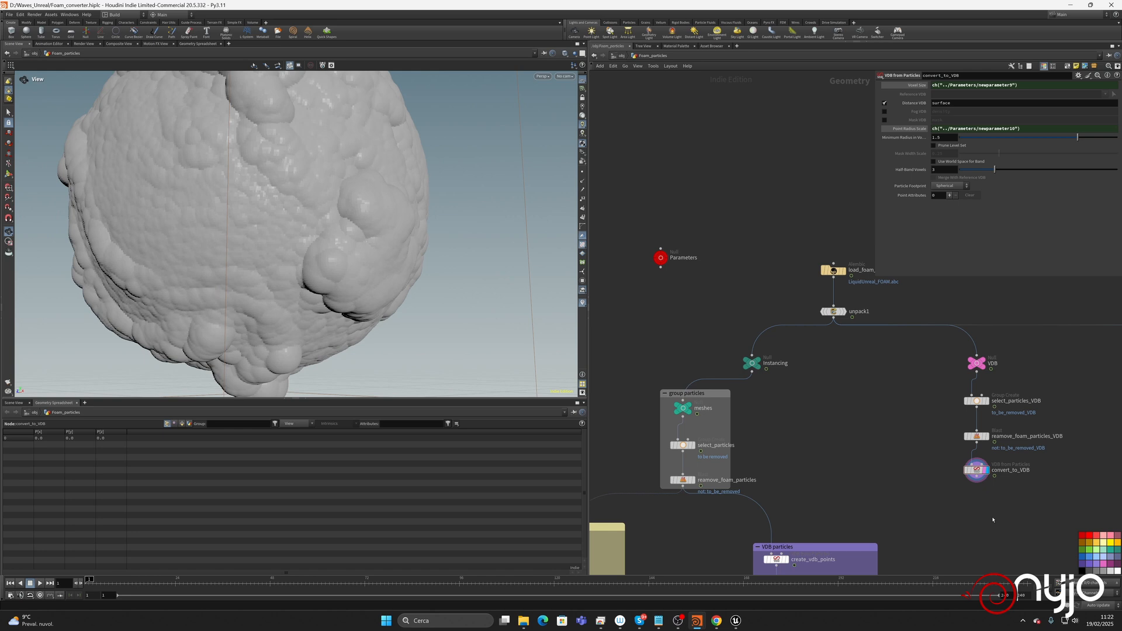
key("Tab")
type("vd")
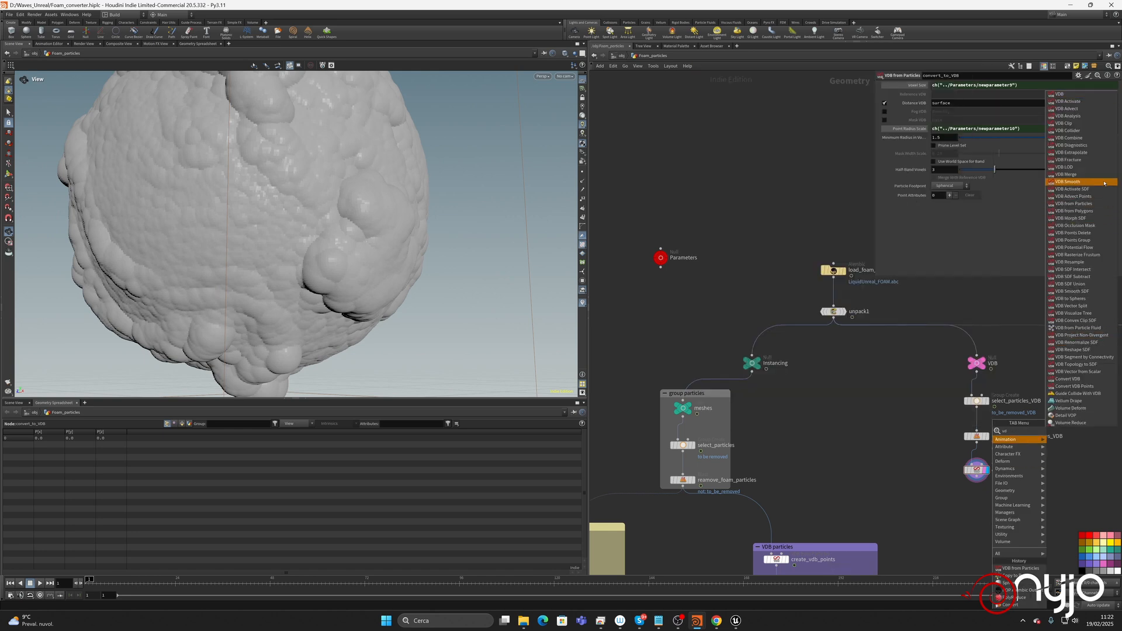
left_click(1070, 181)
left_click(976, 501)
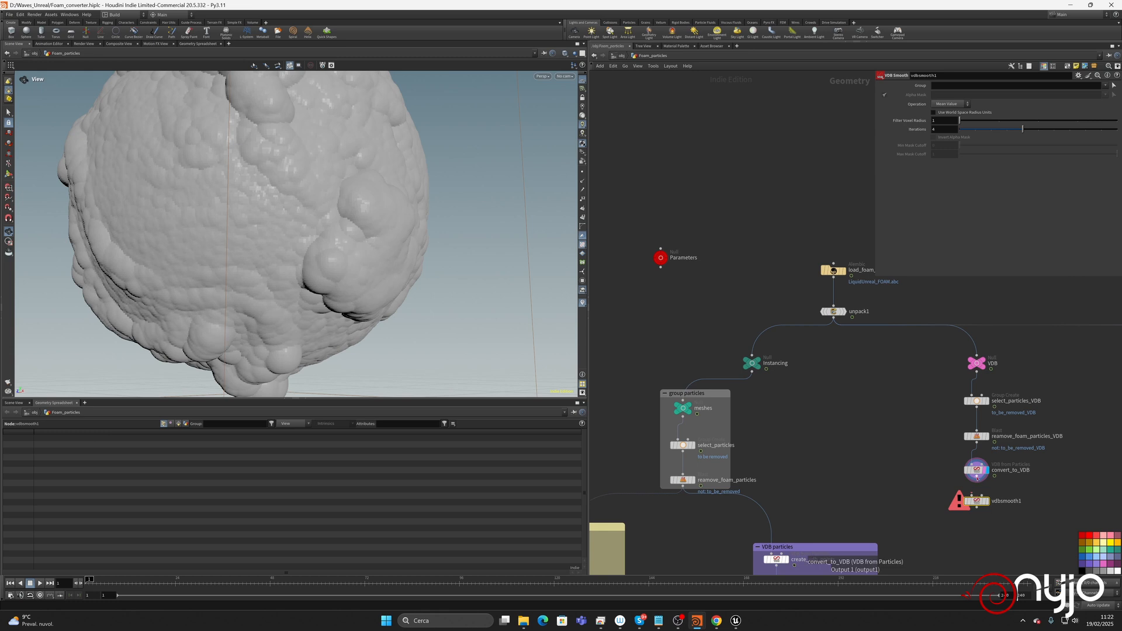
left_click(987, 501)
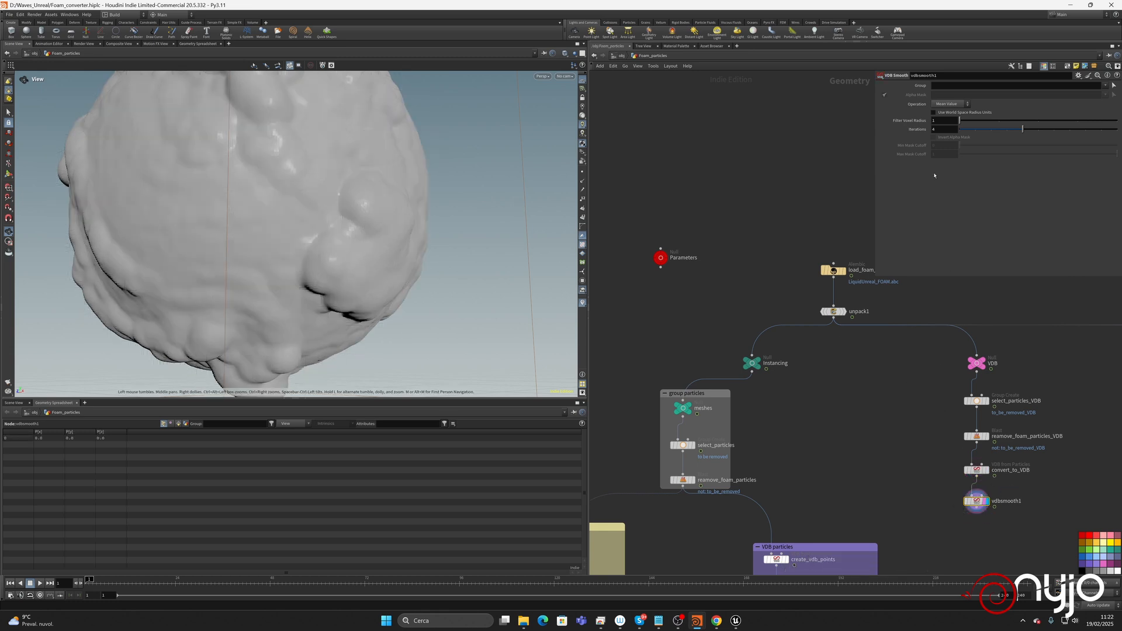
Set the Operation of vdbsmooth1 to Gaussian after trying Median Value.
left_click(941, 130)
left_click(965, 104)
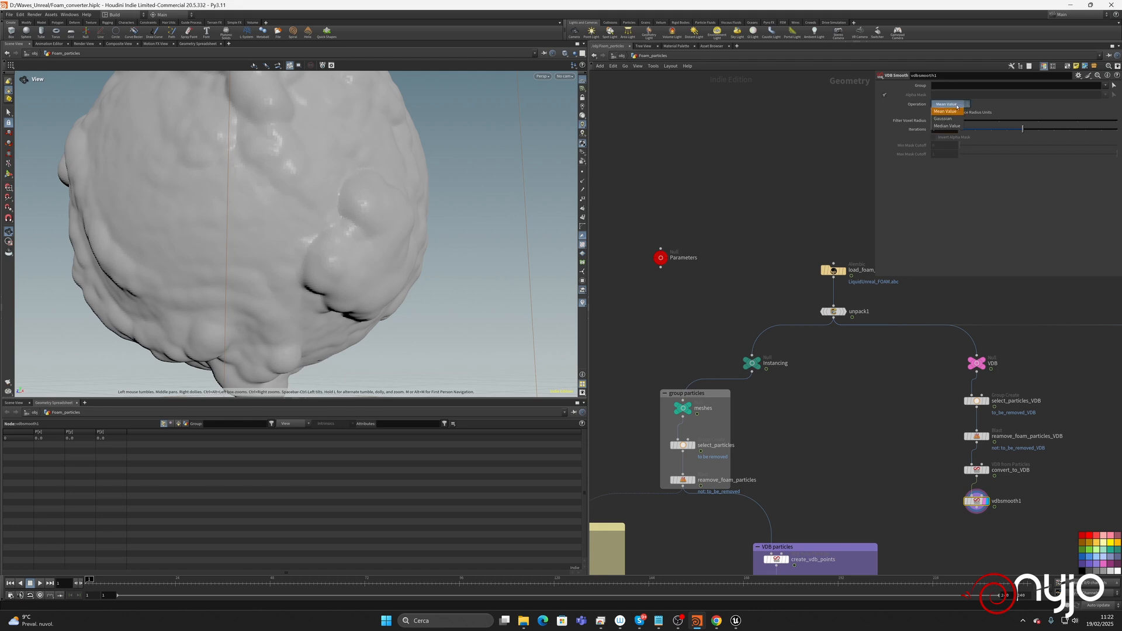
left_click(947, 122)
left_click(935, 104)
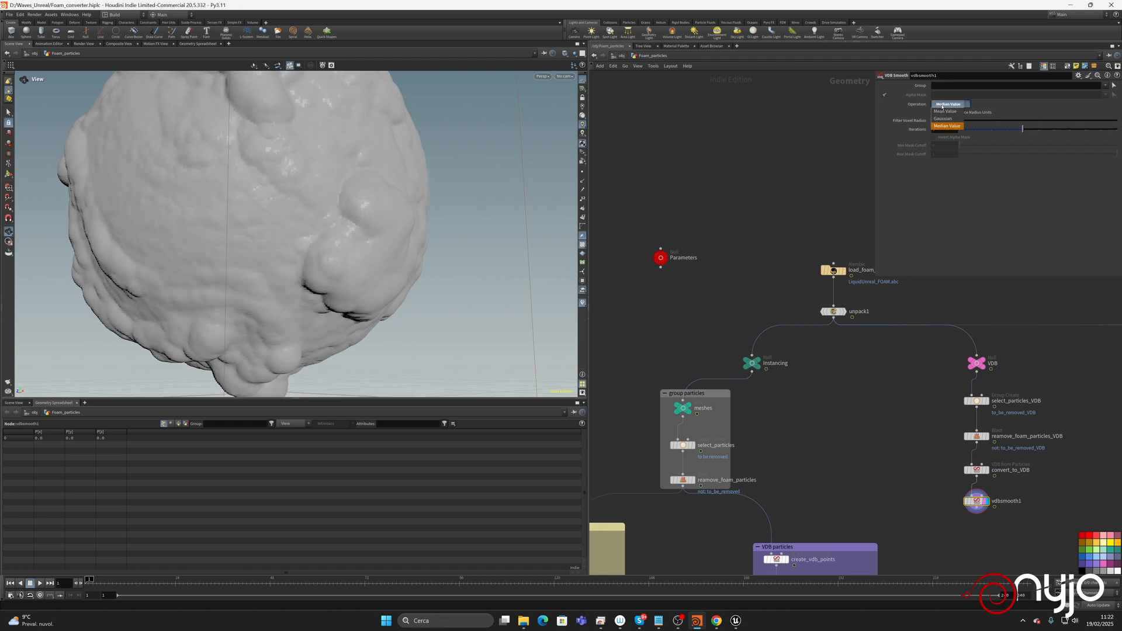
left_click(942, 119)
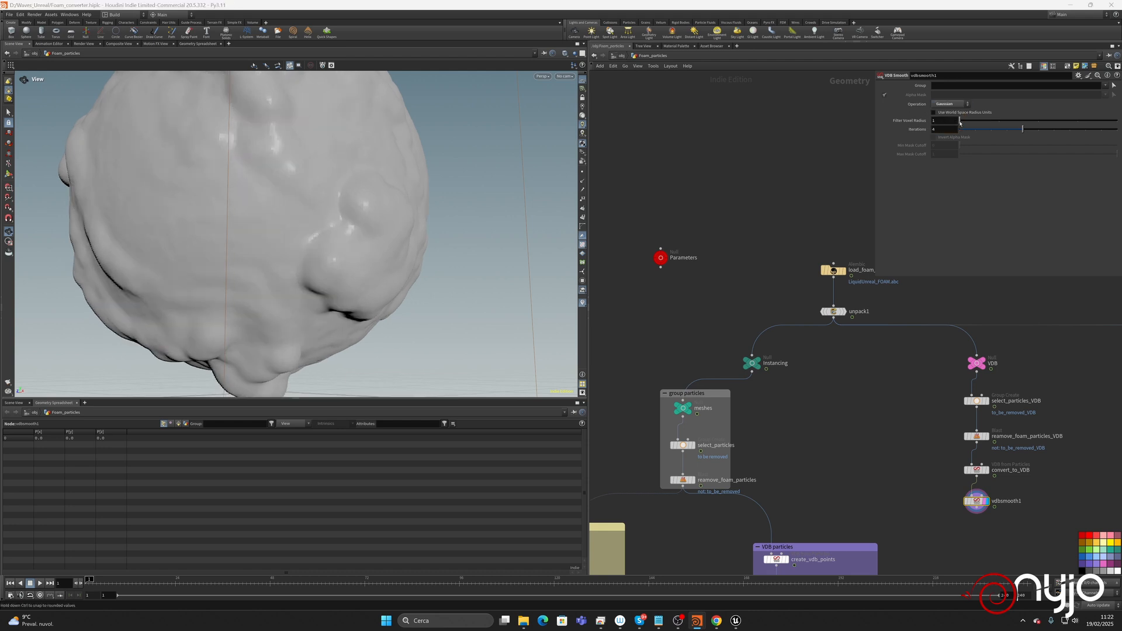
Try a larger Filter Voxel Radius on vdbsmooth1 and undo the change.
left_click_drag(959, 121, 1077, 120)
key("ctrl+z")
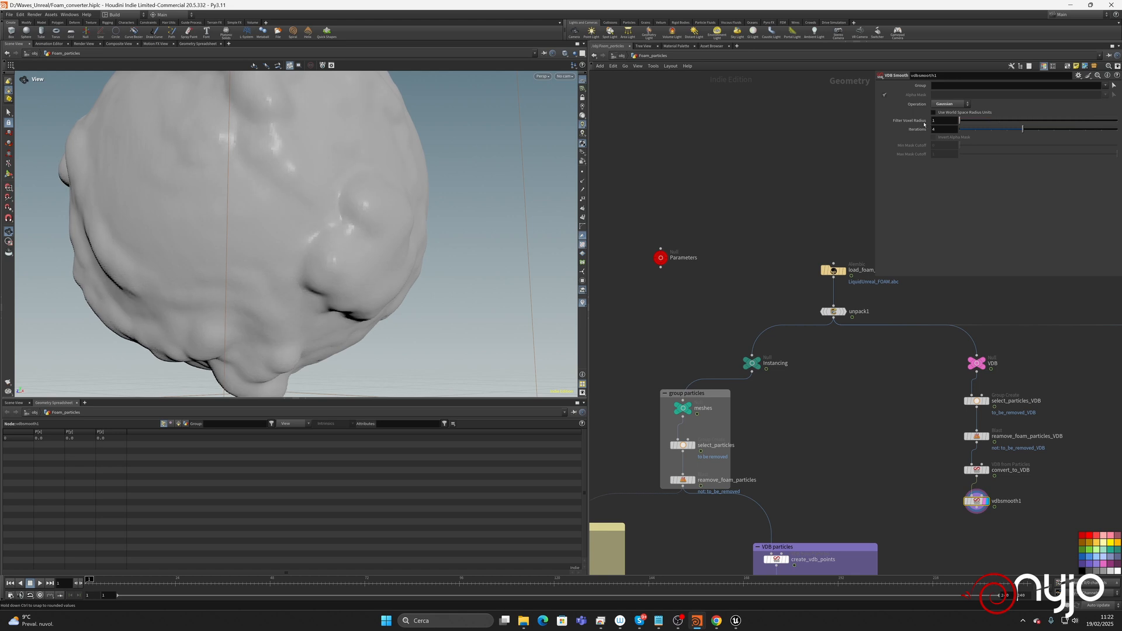
key("ctrl+y")
key("ctrl+z")
Try 30 Iterations on vdbsmooth1 and return the value to 4.
left_click_drag(1022, 129, 1054, 131)
double_click(947, 130)
type("30")
key("Return")
double_click(942, 128)
type("4")
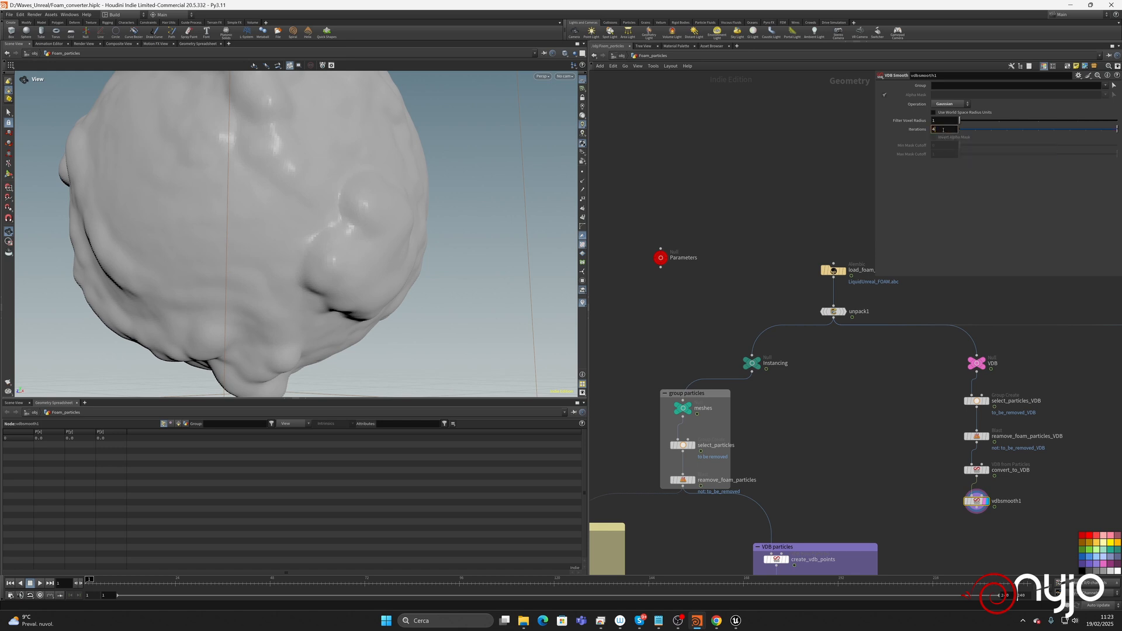
key("Return")
Display convert_to_VDB, and on the Parameters null set VDB Particle size to 0.5 and VDB Voxel size to 0.05.
left_click(988, 456)
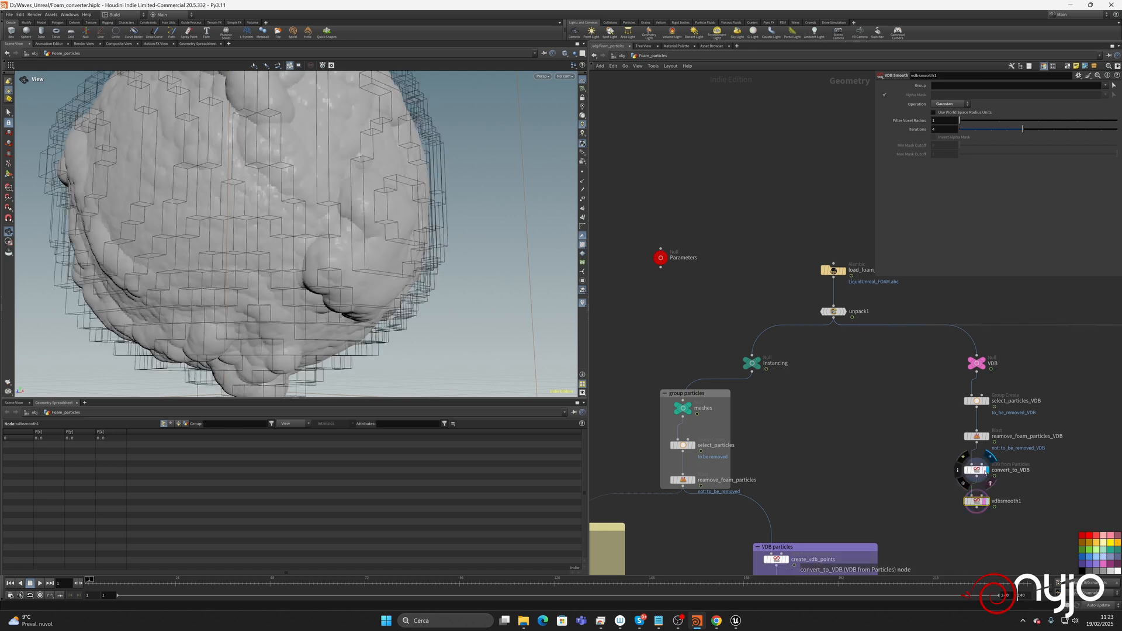
left_click(975, 470)
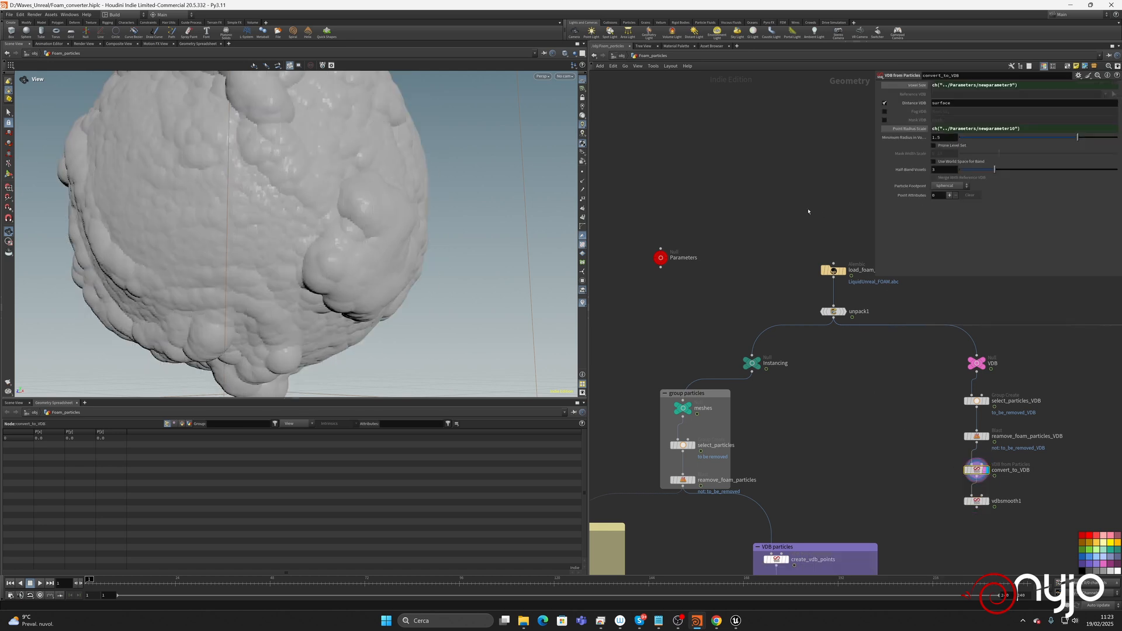
left_click(662, 257)
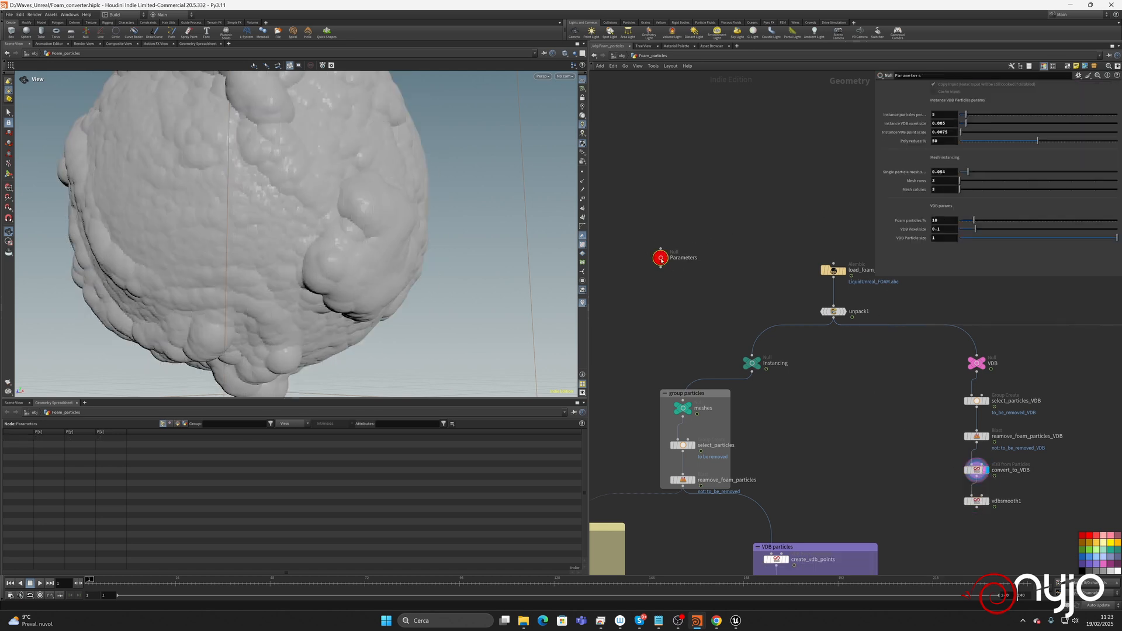
left_click(945, 238)
type("0.5")
key("Return")
left_click(953, 229)
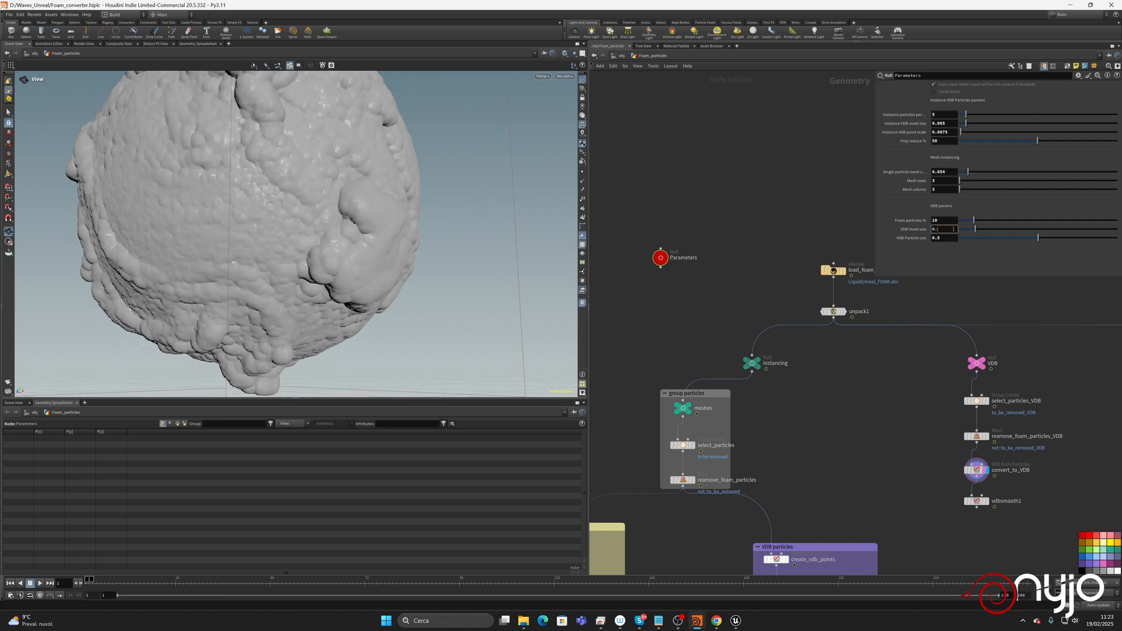
type("0.05")
key("Return")
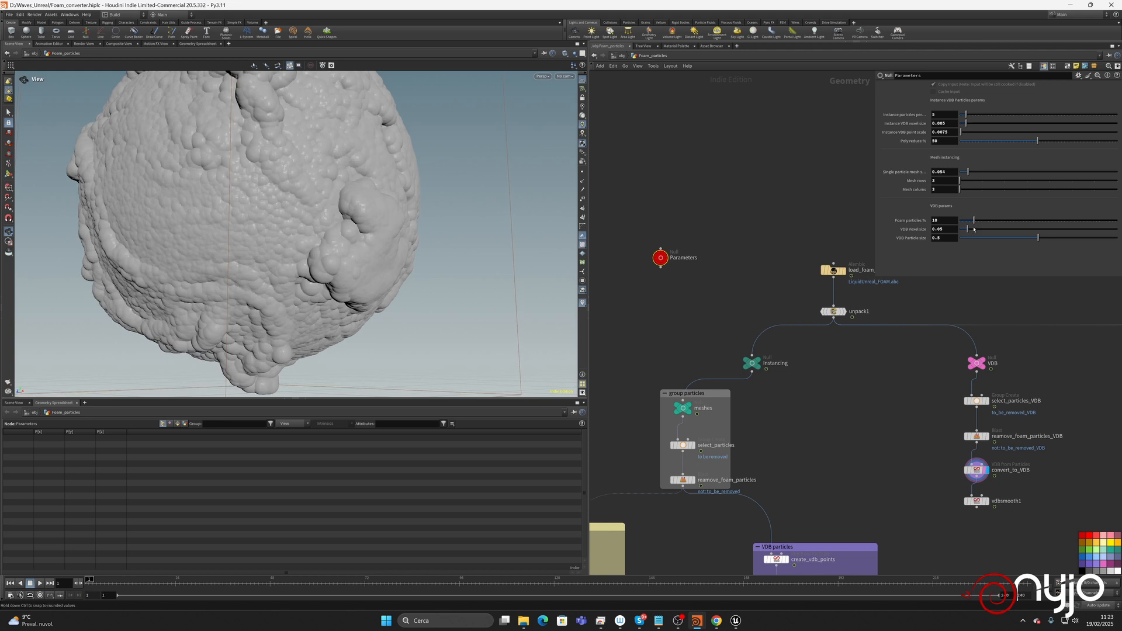
Try VDB Voxel size 0.01 and 0.02 on the Parameters null, with VDB Particle size 0.2.
left_click(950, 229)
key("Return")
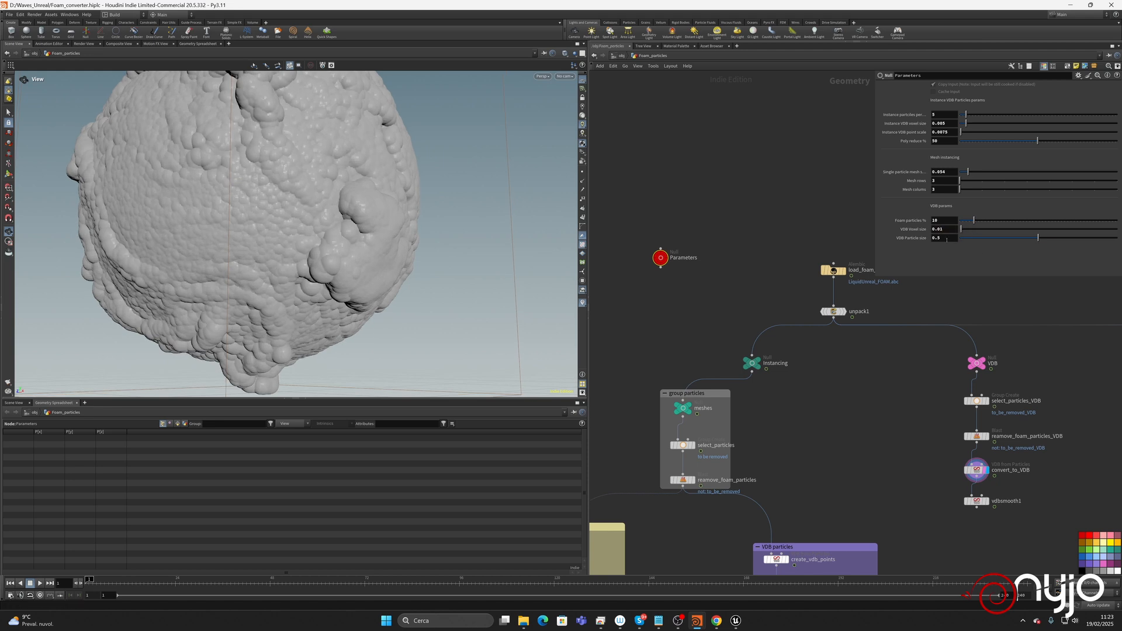
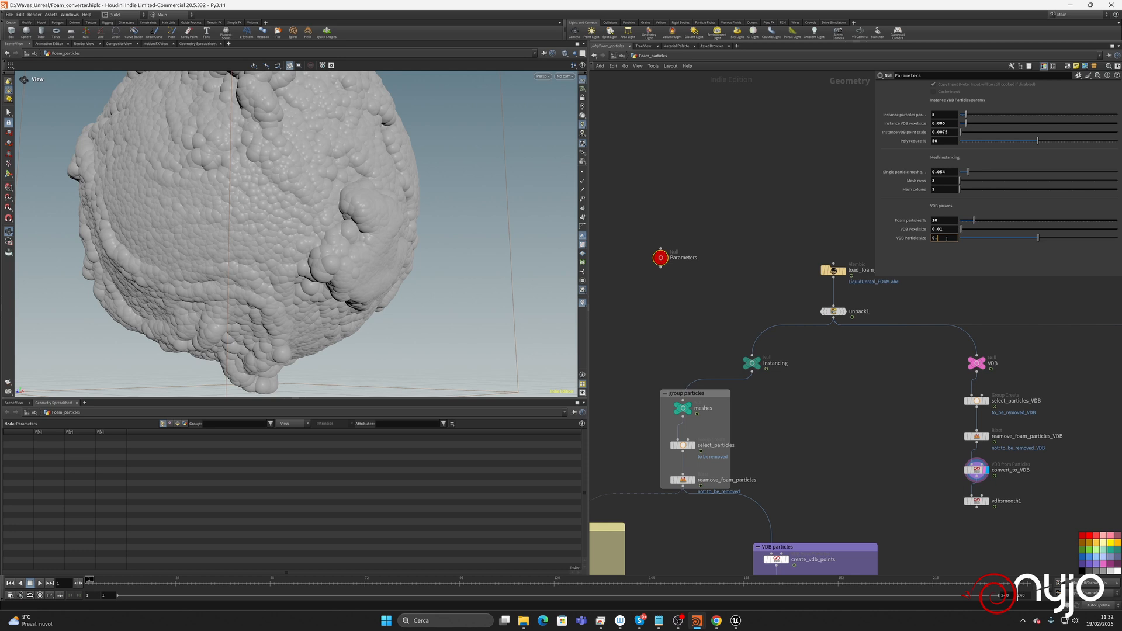
left_click(947, 229)
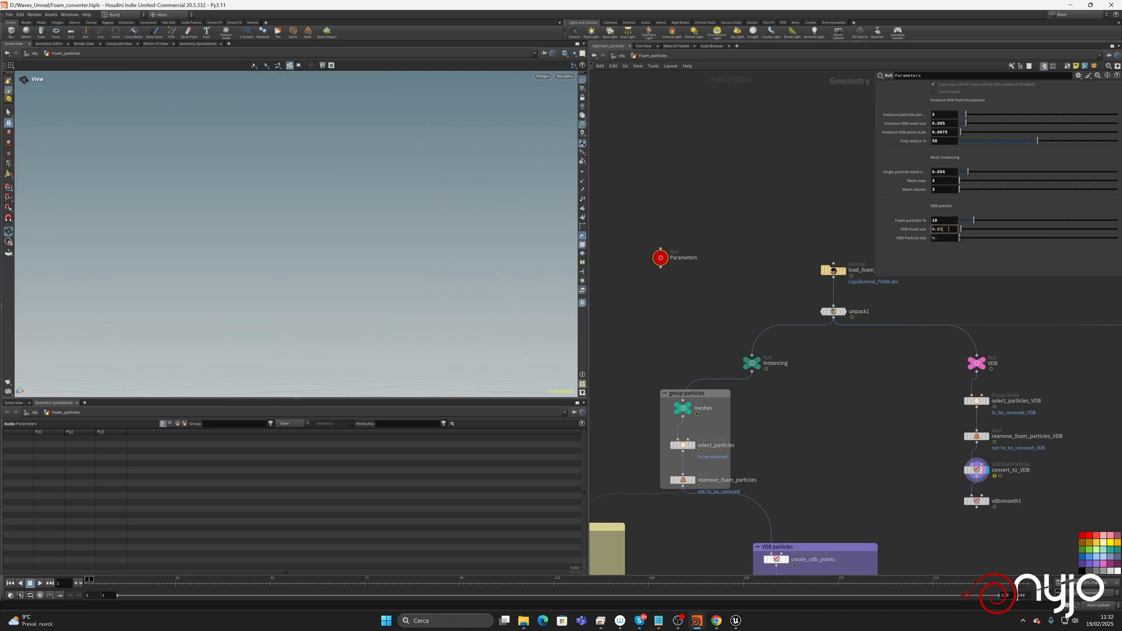
type("0.02")
key("Return")
left_click(950, 239)
type("2")
key("Return")
Try smaller VDB Particle size values of 0.1, 0.05 and 0.03 on the Parameters null.
left_click(949, 240)
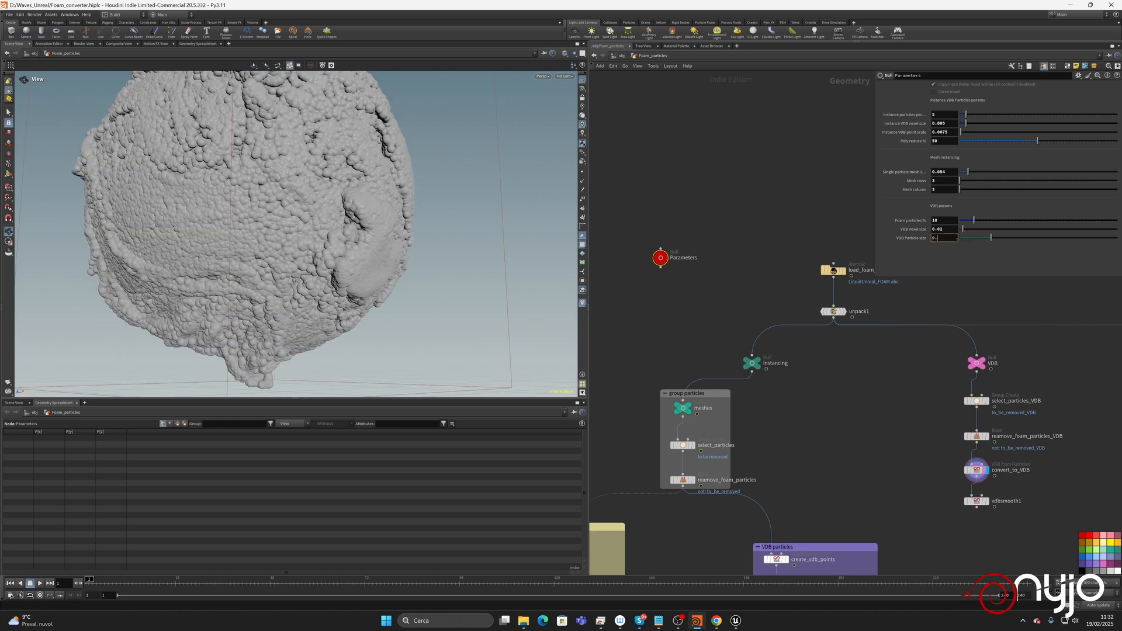
type("1")
key("Return")
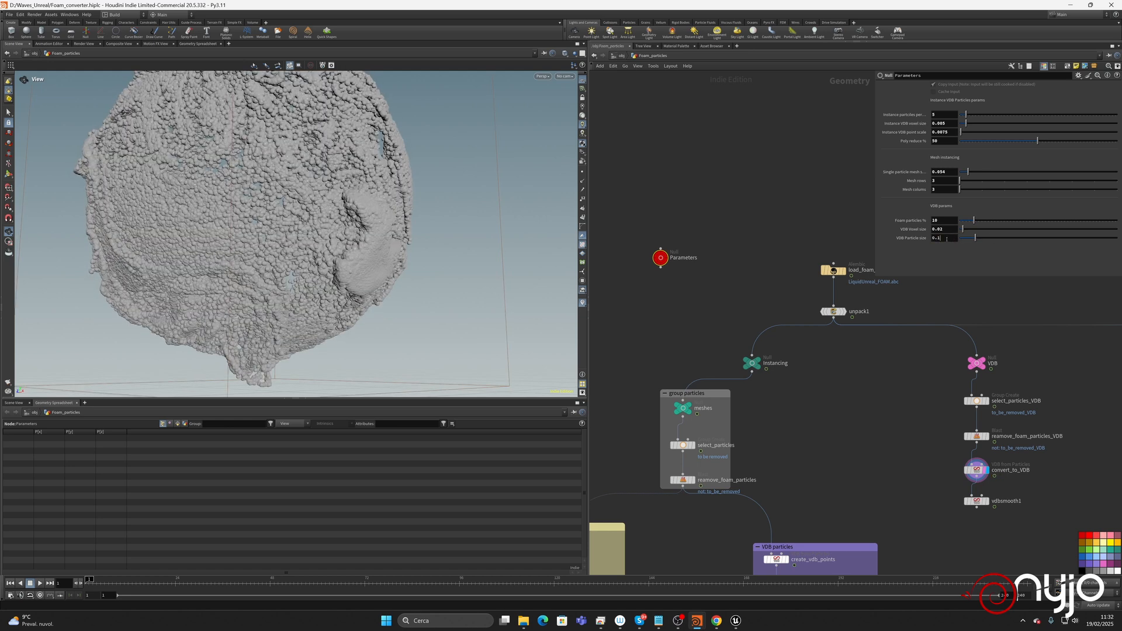
left_click(948, 239)
key("BackSpace")
type("05")
key("Return")
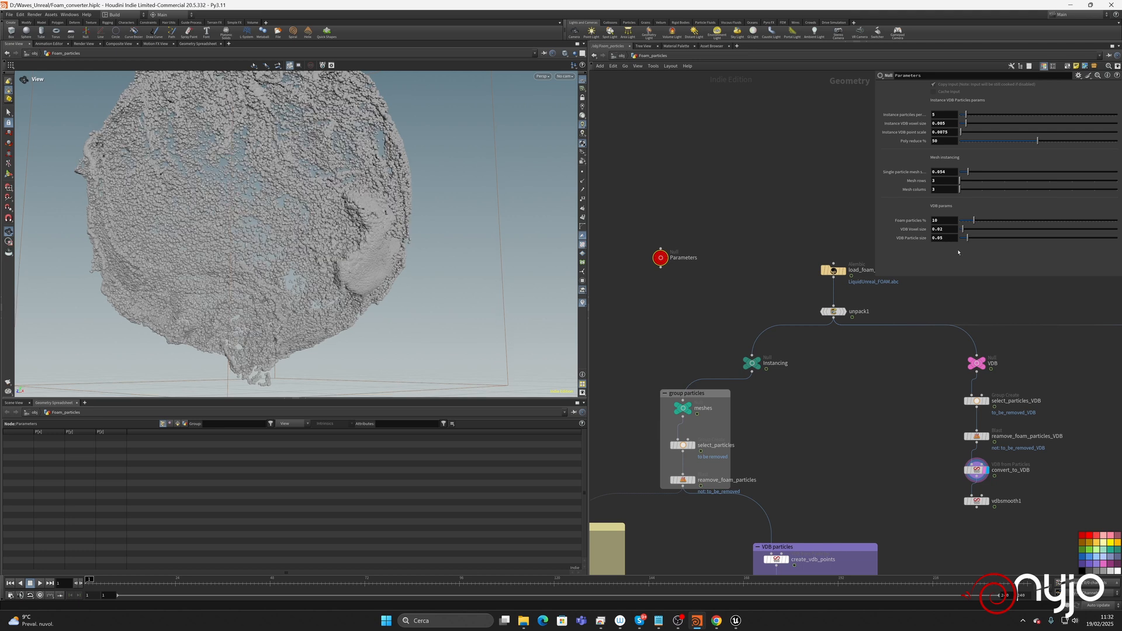
left_click(947, 238)
type("3")
key("Return")
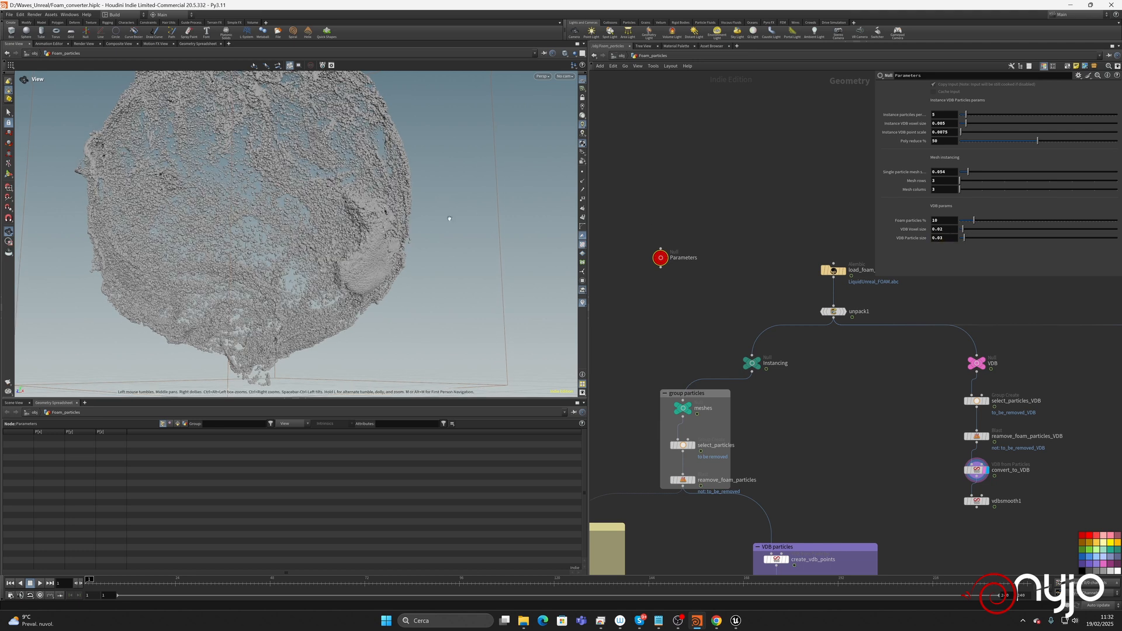
Display vdbsmooth1 to compare its close-up result with the unsmoothed foam, and return the display to convert_to_VDB.
left_click_drag(369, 223, 334, 232)
right_click_drag(335, 232, 514, 180)
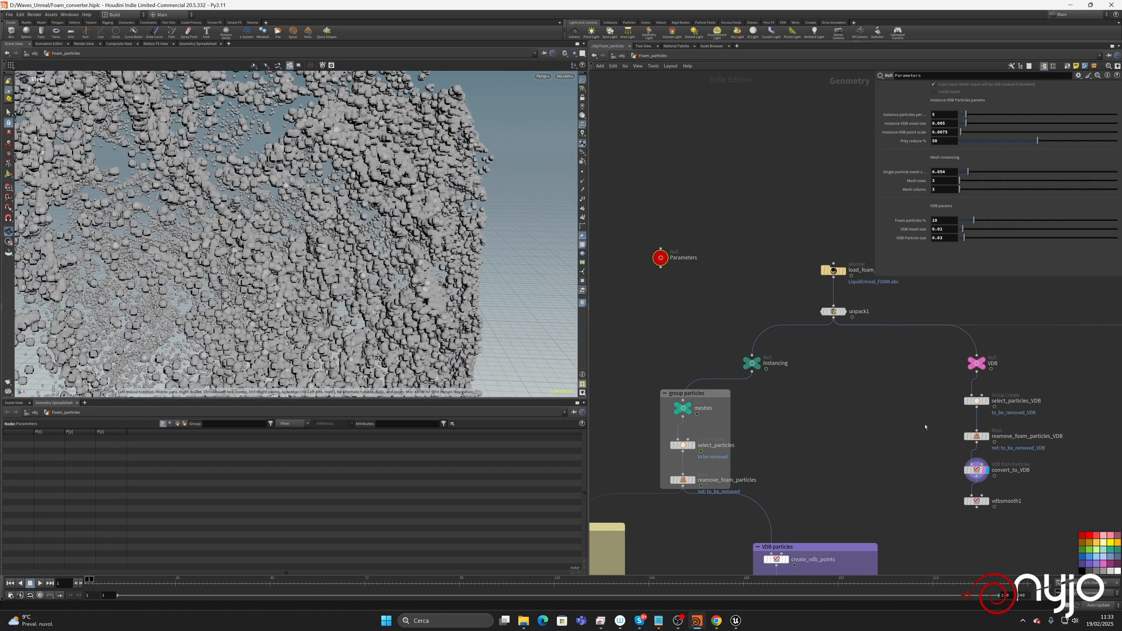
left_click(987, 502)
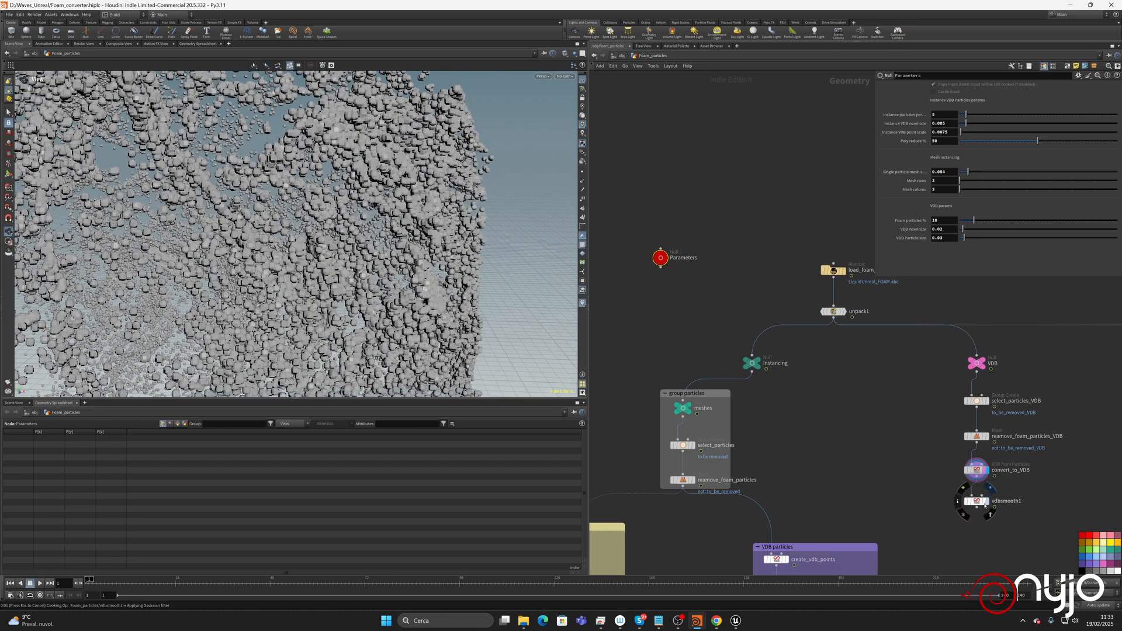
left_click(977, 502)
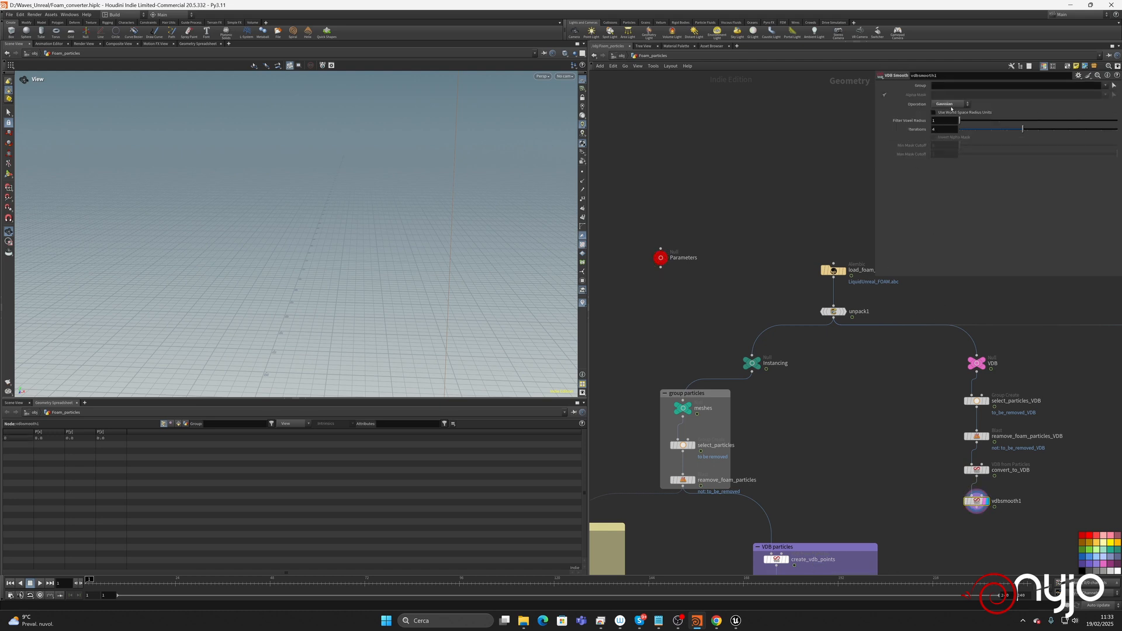
left_click(986, 468)
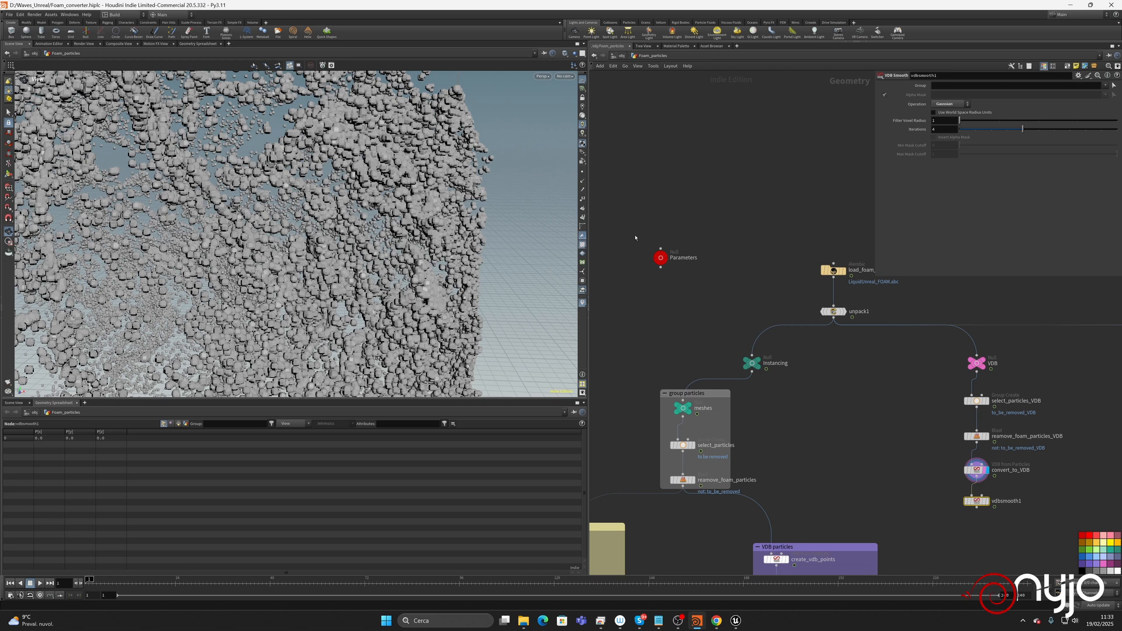
Try Foam particles % values of 20, 50 and 75 in the VDB params of the Parameters null.
left_click(661, 258)
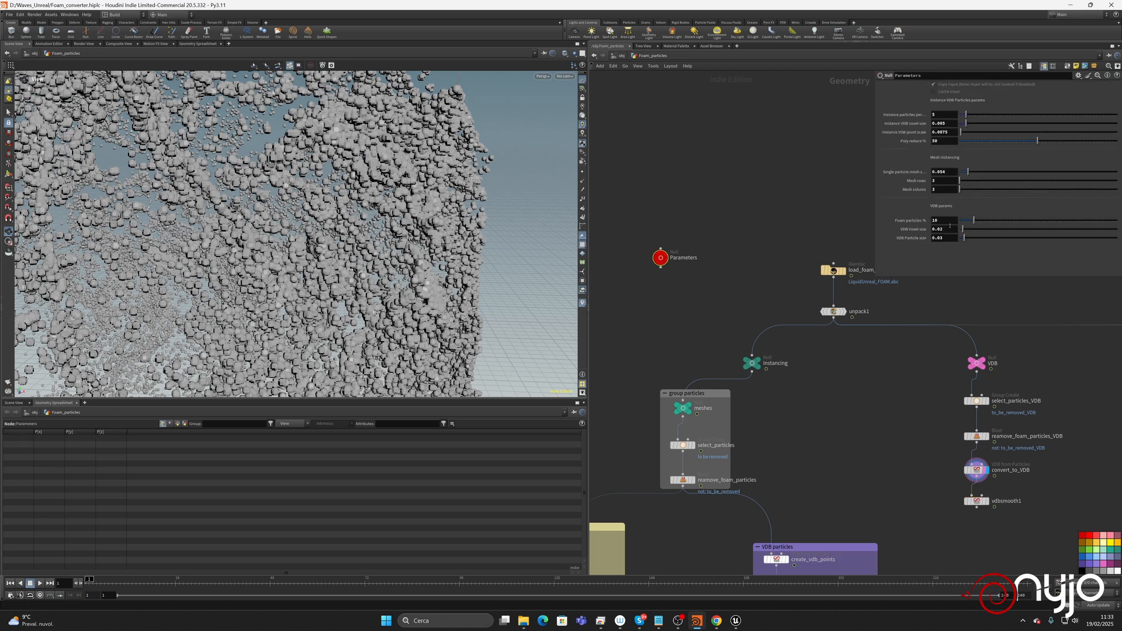
left_click(951, 229)
key("shift+Tab")
type("20")
key("Return")
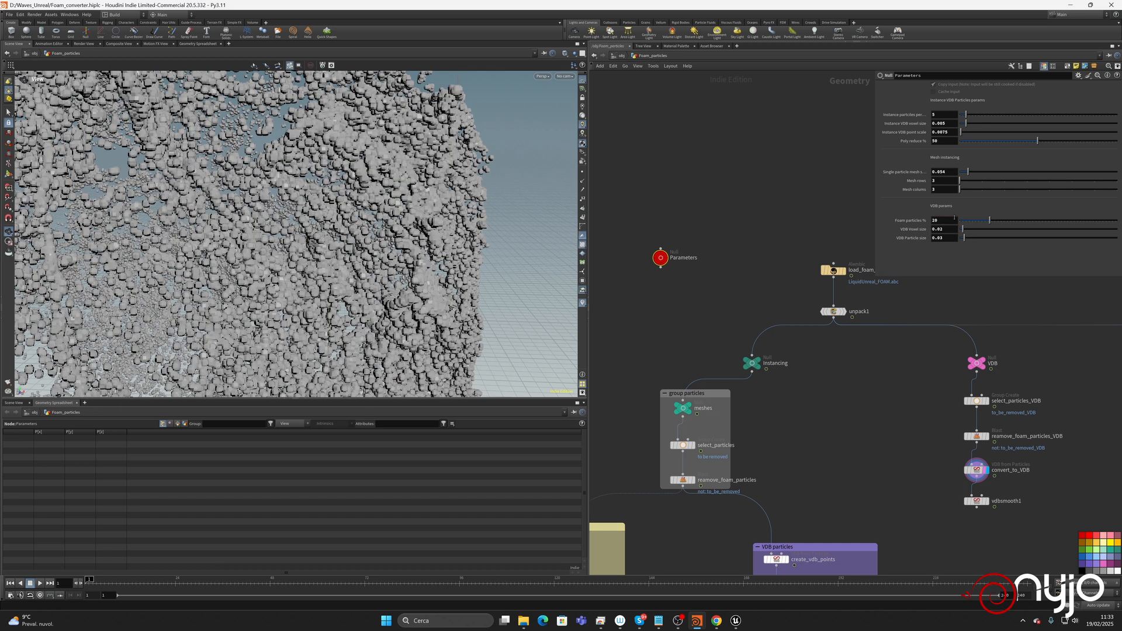
double_click(945, 221)
type("50")
key("Return")
double_click(945, 221)
type("75")
key("Return")
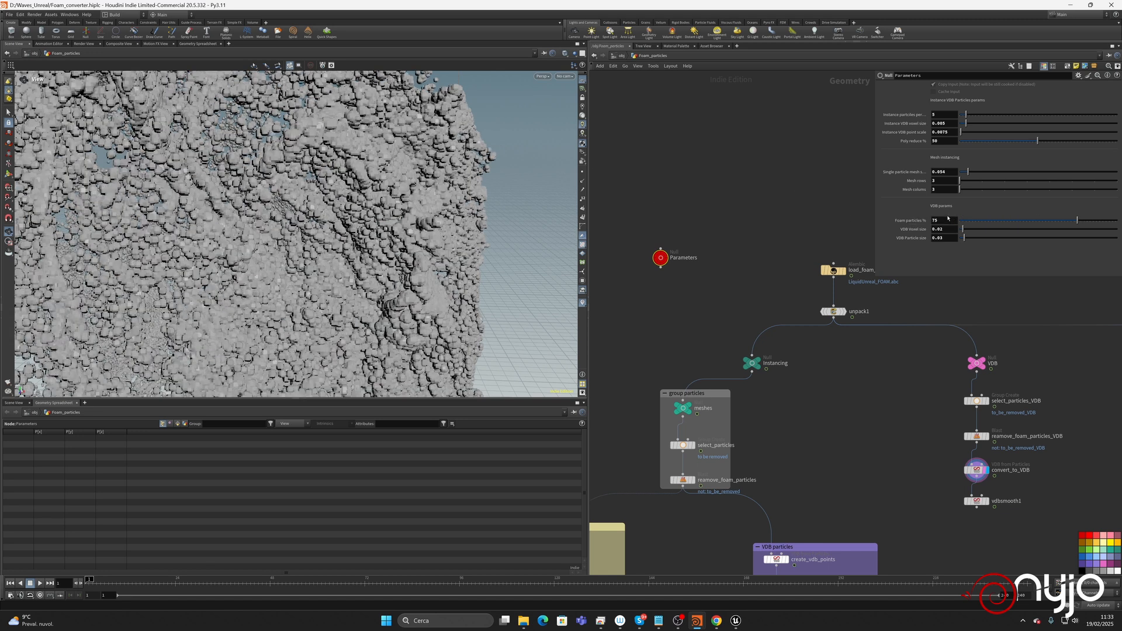
Set VDB Voxel size to 0.01 and VDB Particle size to 0.02 on the Parameters null.
left_click(952, 231)
type("1")
key("Return")
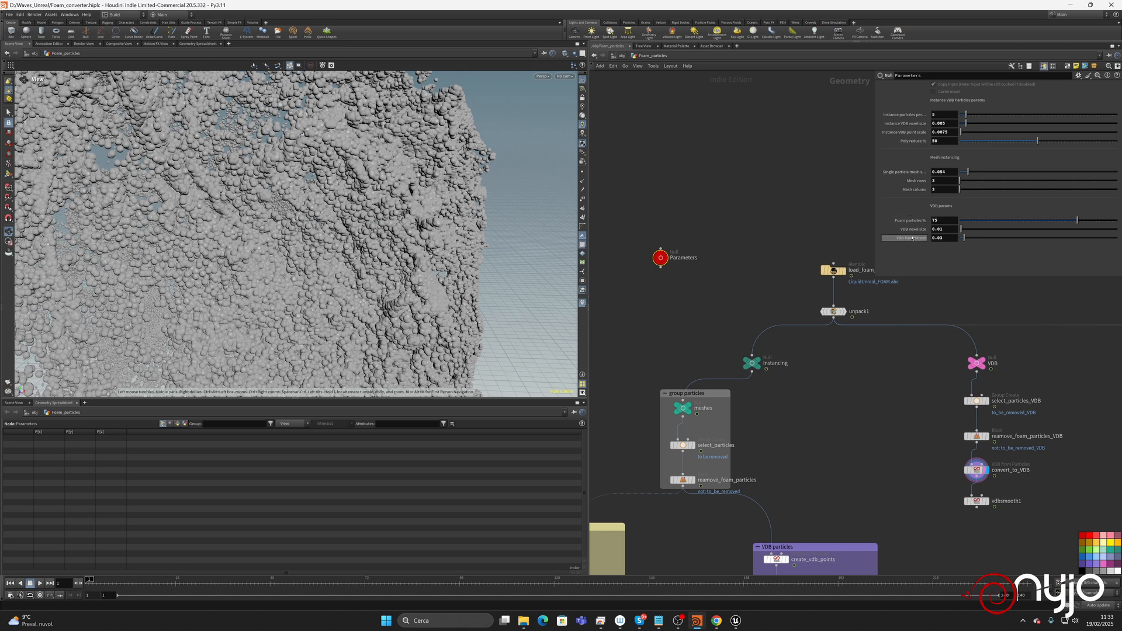
left_click(952, 239)
key("Return")
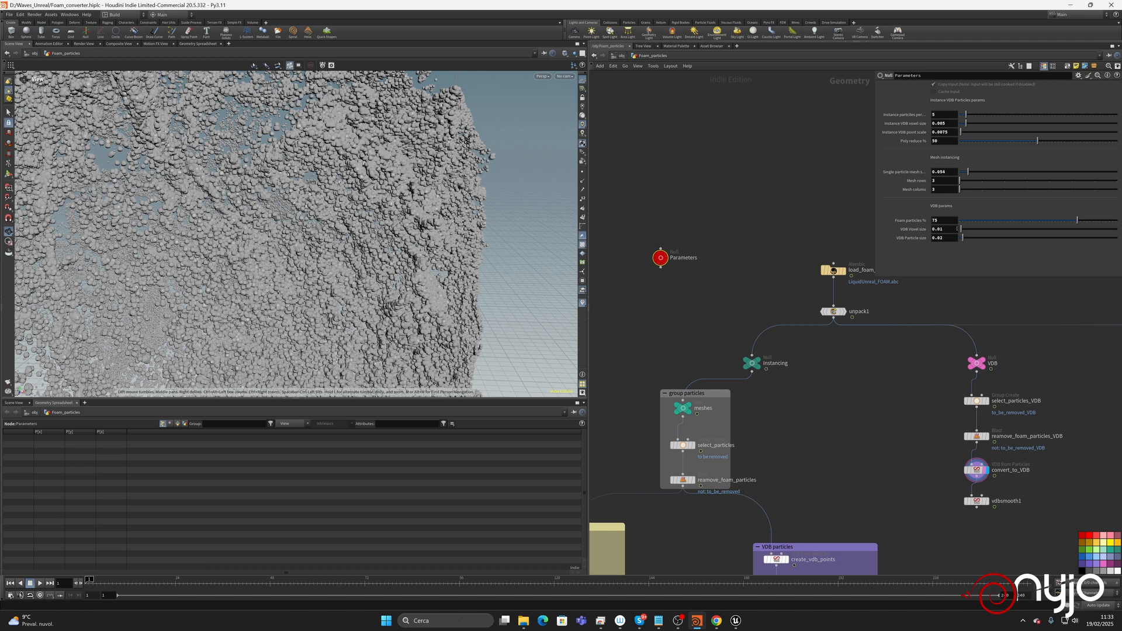
Set Foam particles % to 100 in the VDB params and examine the foam surface from afar and up close.
double_click(947, 221)
type("100")
key("Return")
right_click_drag(420, 202, 316, 251)
left_click_drag(316, 251, 374, 187)
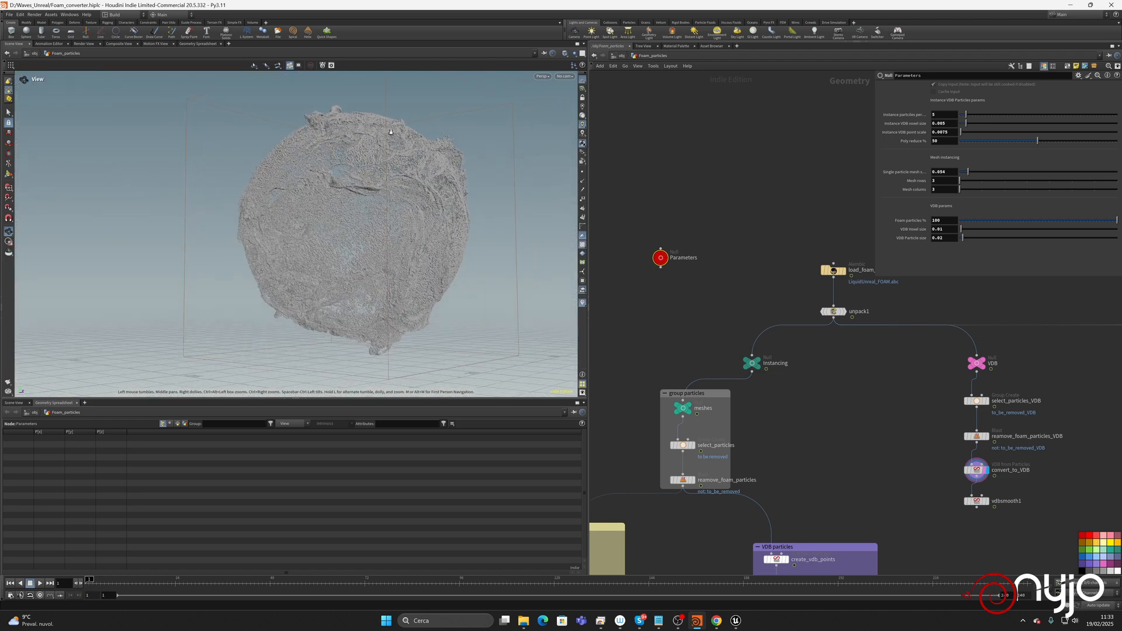
right_click_drag(411, 179, 444, 135)
middle_click_drag(361, 138, 373, 202)
right_click_drag(373, 202, 507, 225)
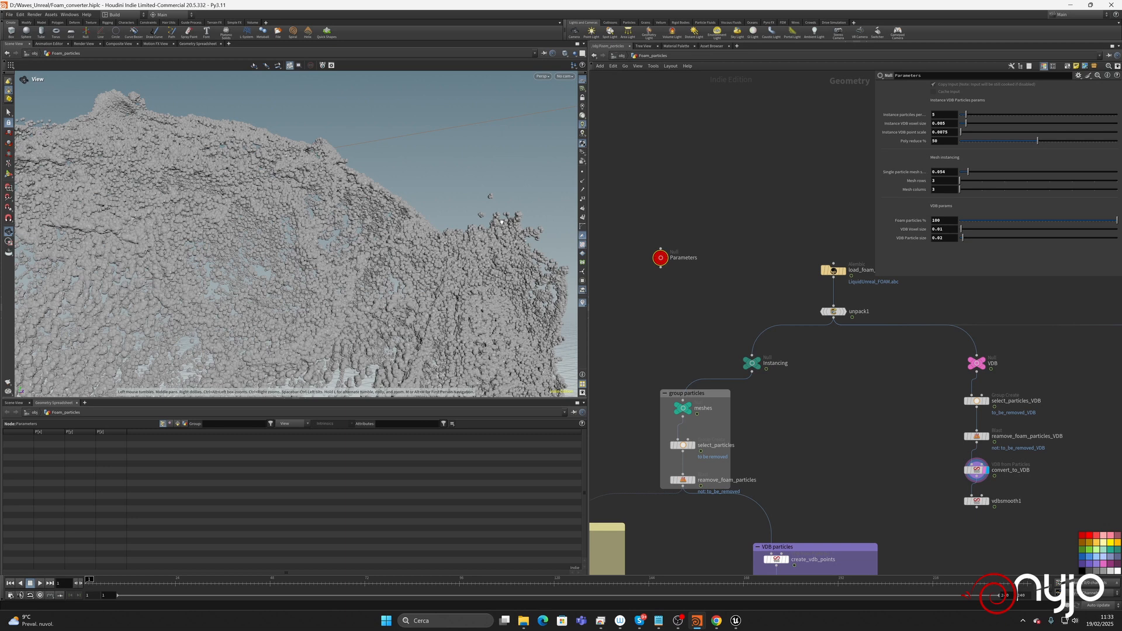
Save the scene and set VDB Voxel size to 0.005 and VDB Particle size to 0.01 on the Parameters null.
key("ctrl+s")
left_click(951, 229)
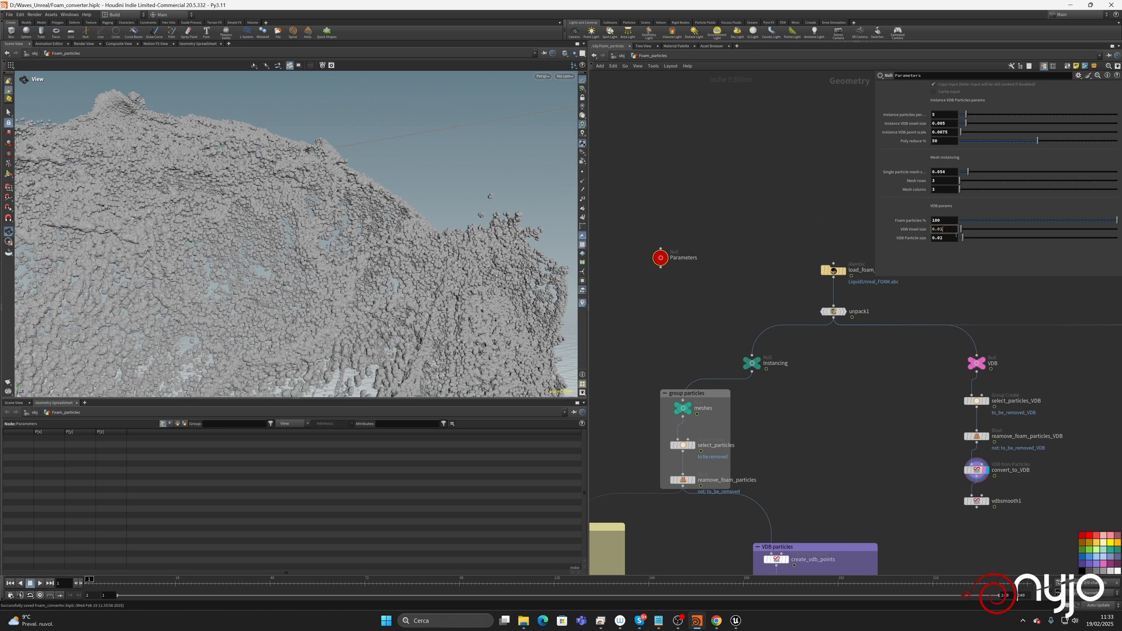
type("0.005")
key("Return")
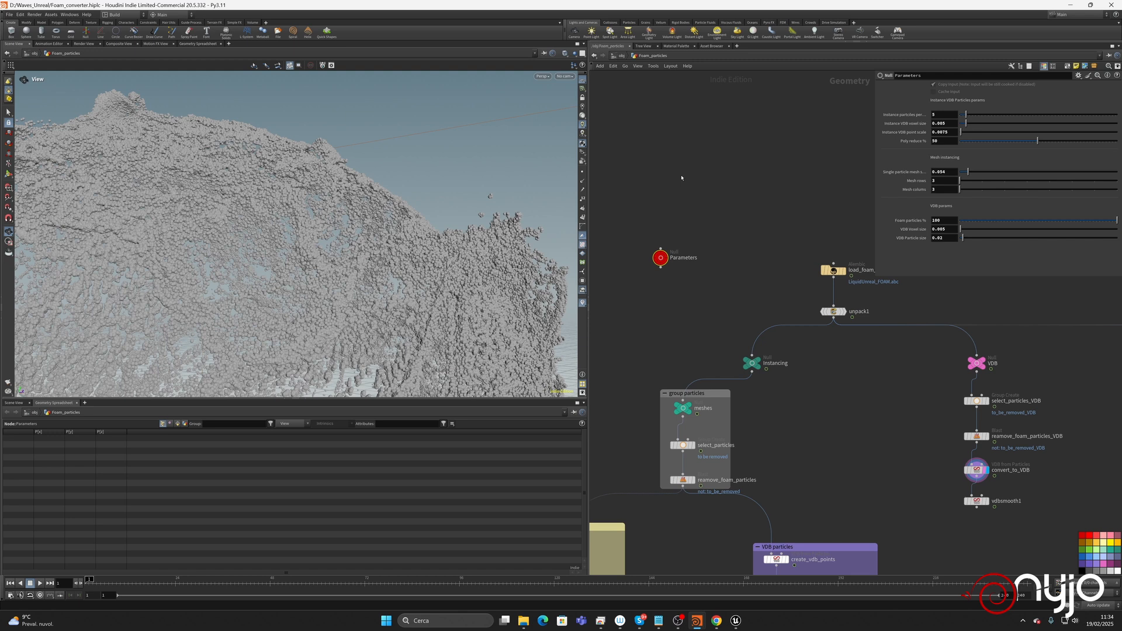
left_click(948, 239)
key("BackSpace")
type("1")
key("Return")
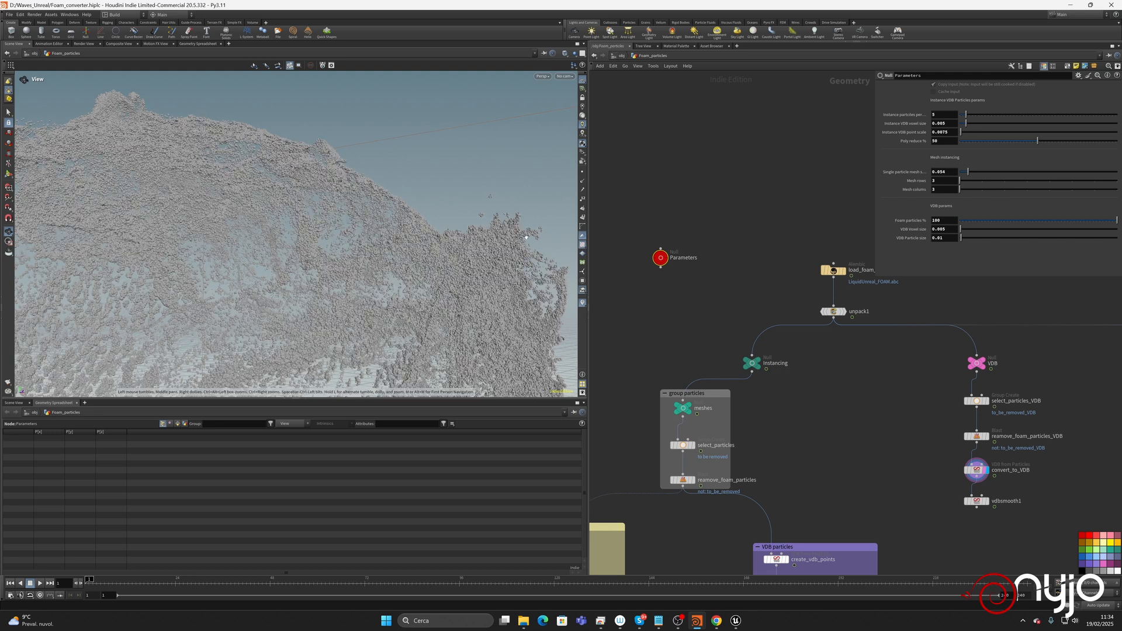
Examine the finer foam surface from afar, up close and from the side, saving the scene along the way.
scroll(446, 278, "down", 5)
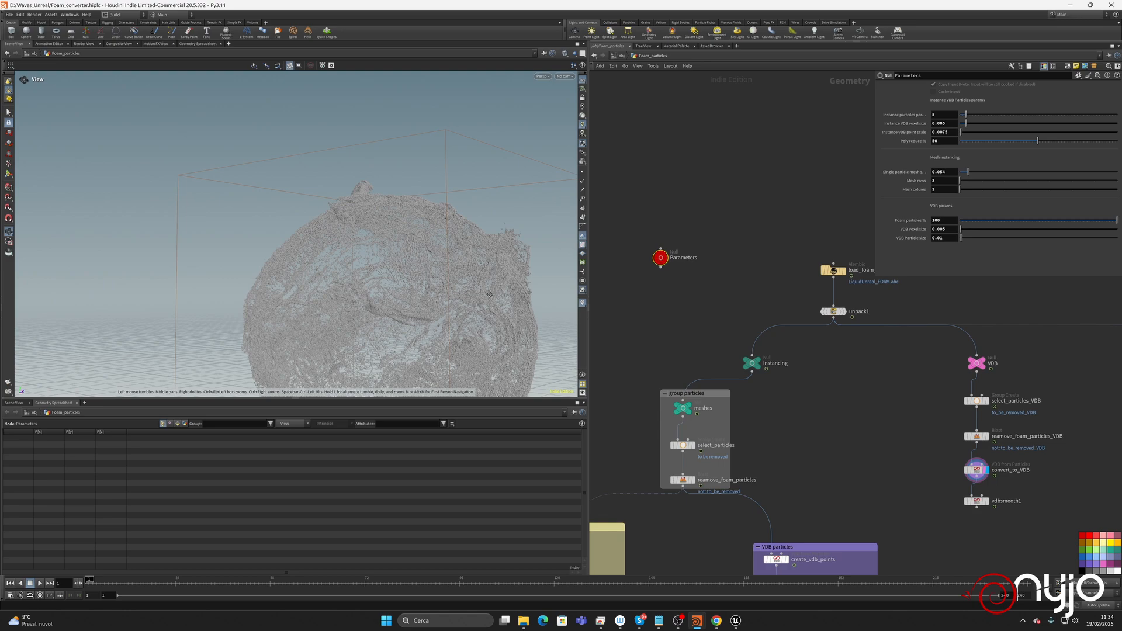
left_click_drag(489, 294, 449, 217)
right_click_drag(412, 323, 439, 229)
middle_click_drag(439, 82, 388, 189)
right_click_drag(220, 231, 351, 201)
right_click_drag(454, 271, 420, 258)
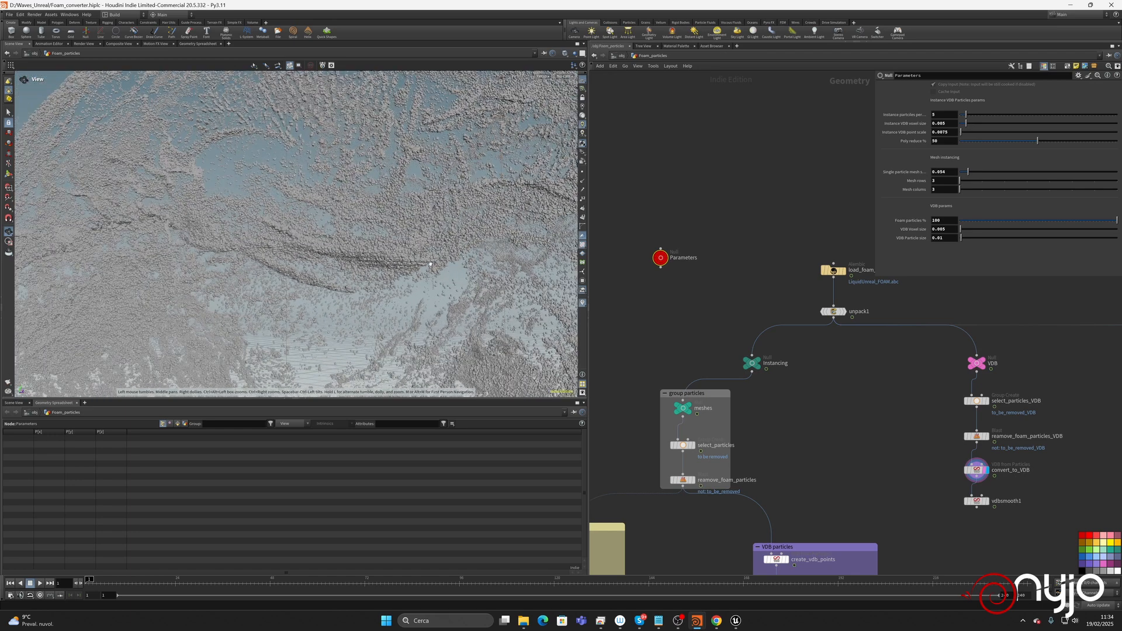
key("ctrl+s")
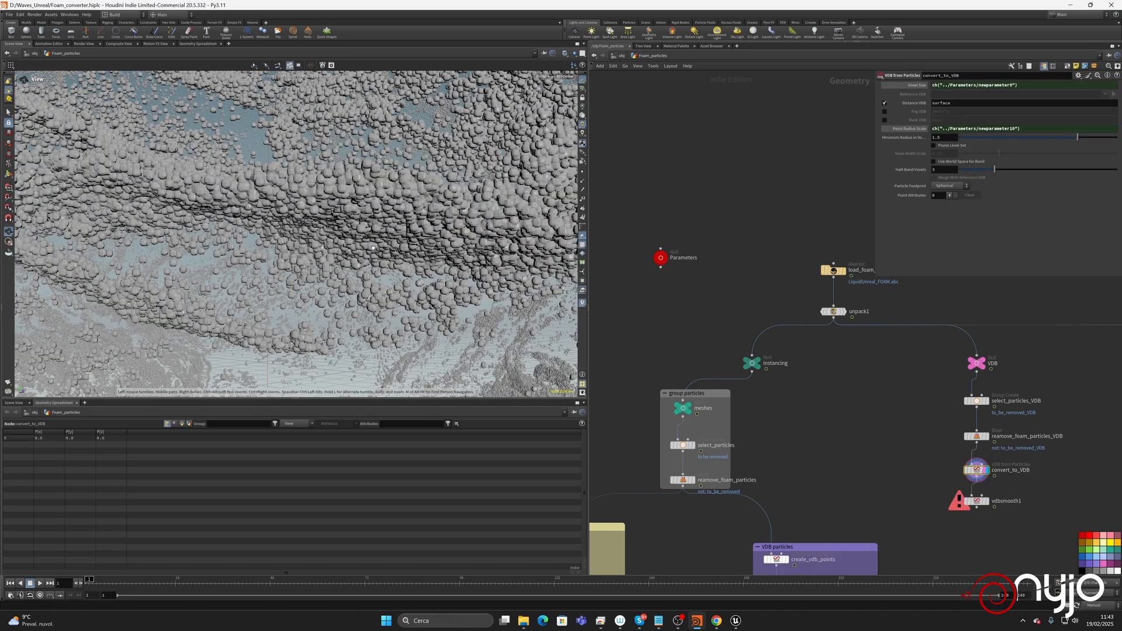
right_click_drag(412, 231, 144, 258)
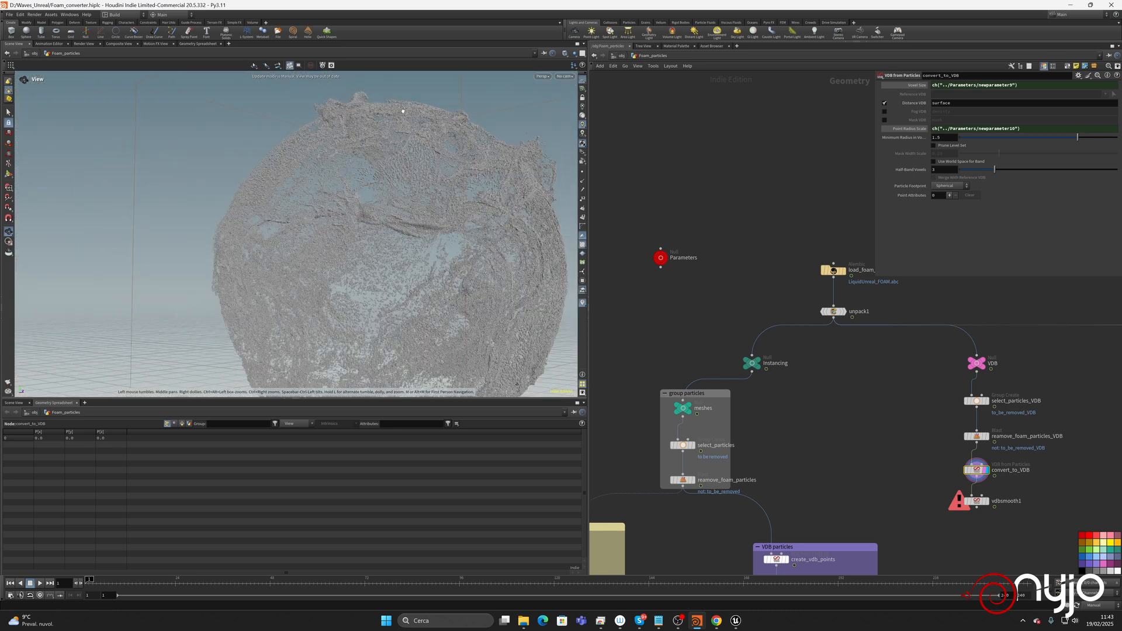
left_click_drag(411, 187, 286, 196)
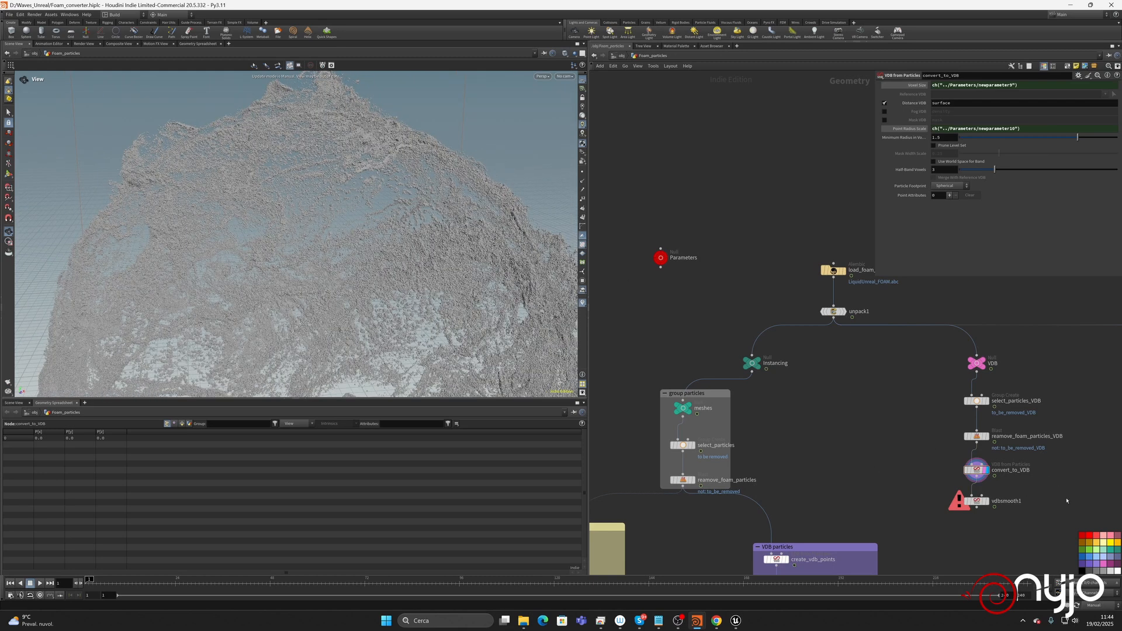
Add a VDB Reshape SDF node beside convert_to_VDB in the VDB branch.
key("Tab")
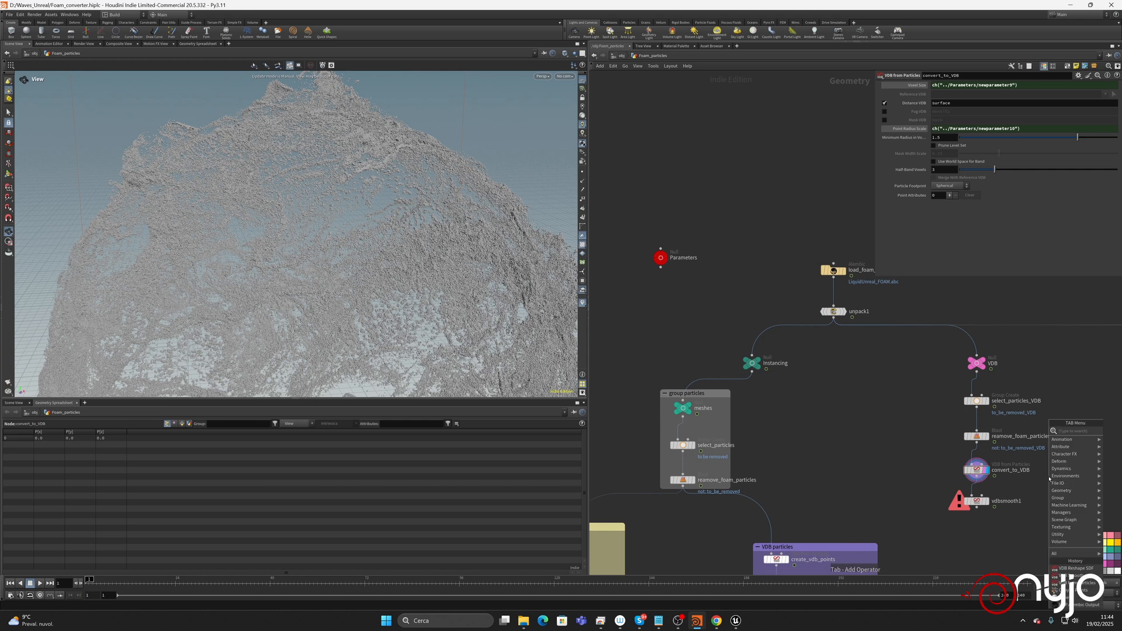
type("vd")
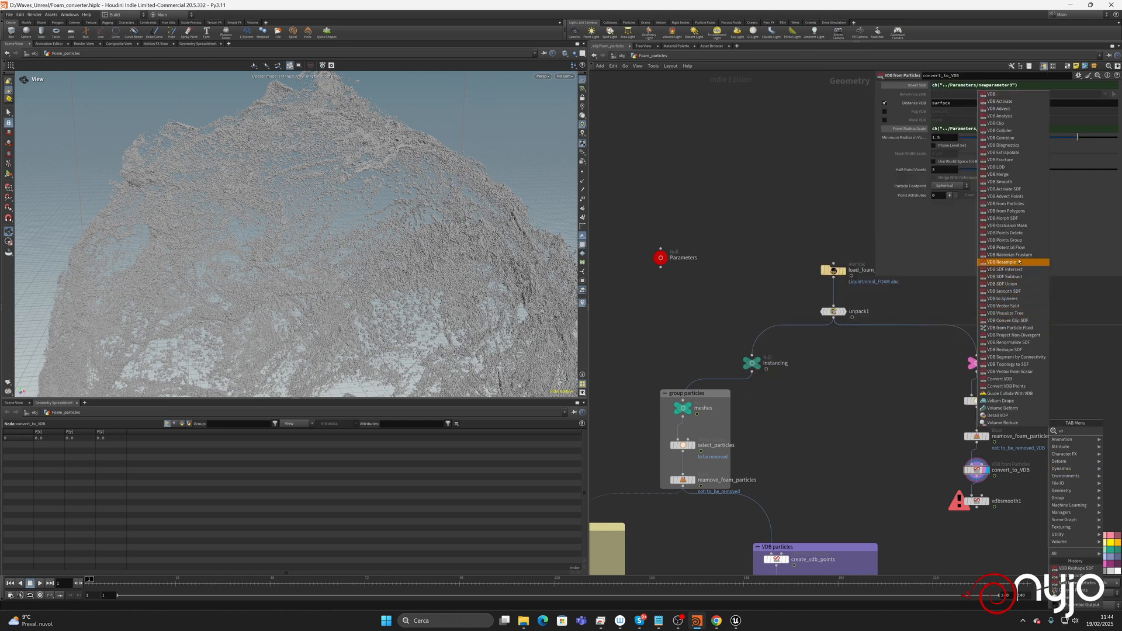
left_click(1009, 350)
left_click(1048, 494)
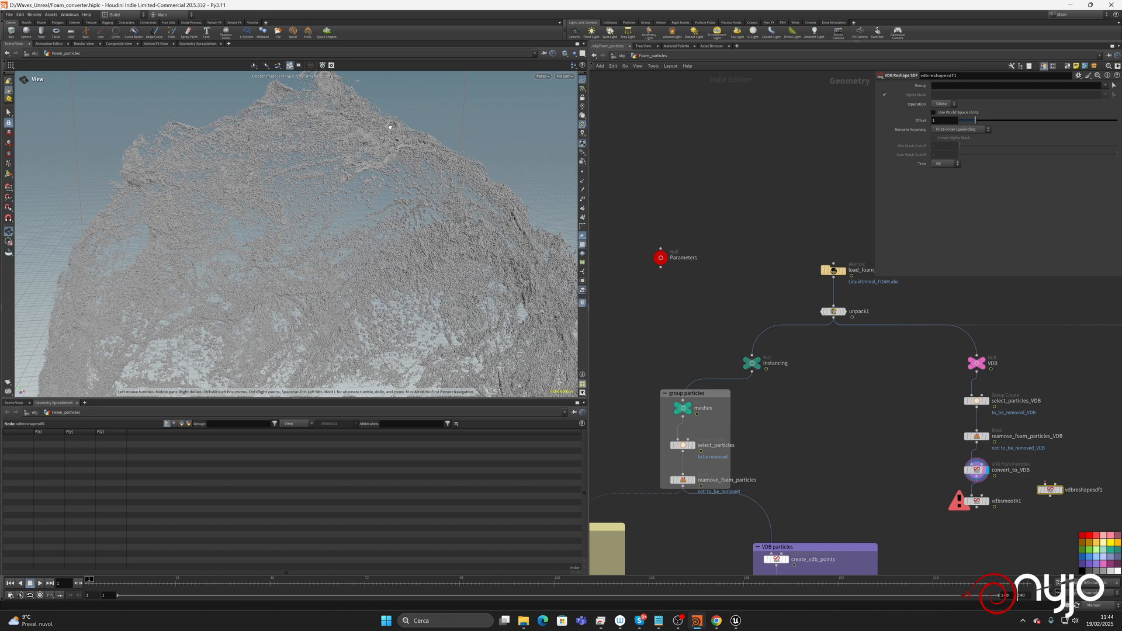
Frame the crest of the foam and set the Dilate offset of vdbreshapesdf1 to 3.
right_click_drag(390, 127, 382, 149)
middle_click_drag(382, 149, 379, 212)
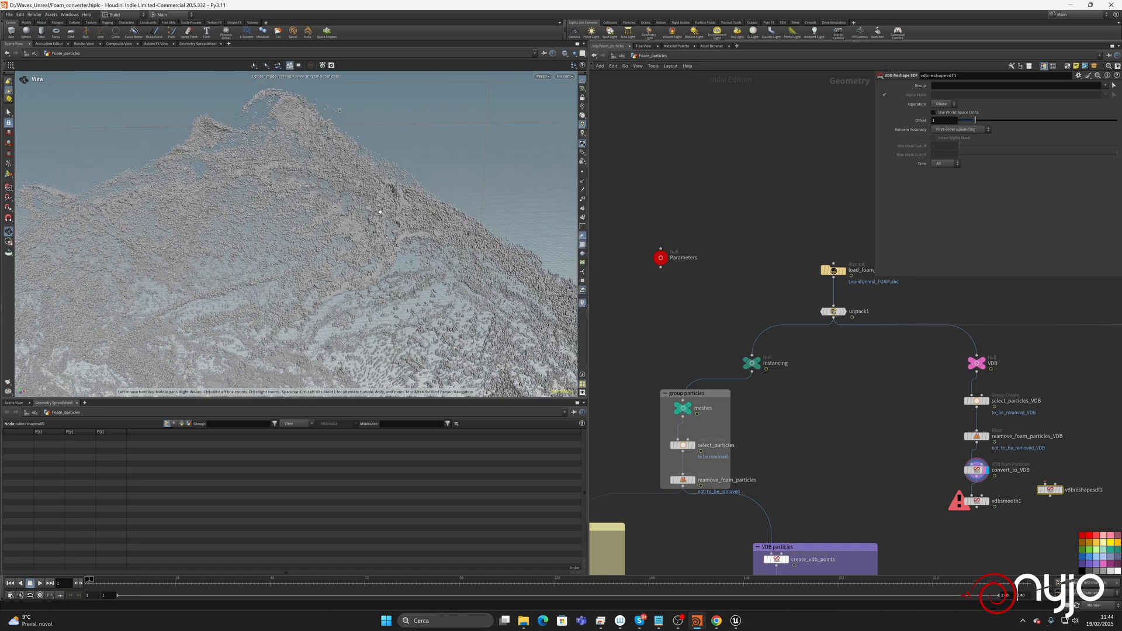
right_click_drag(265, 112, 331, 133)
middle_click_drag(331, 134, 336, 155)
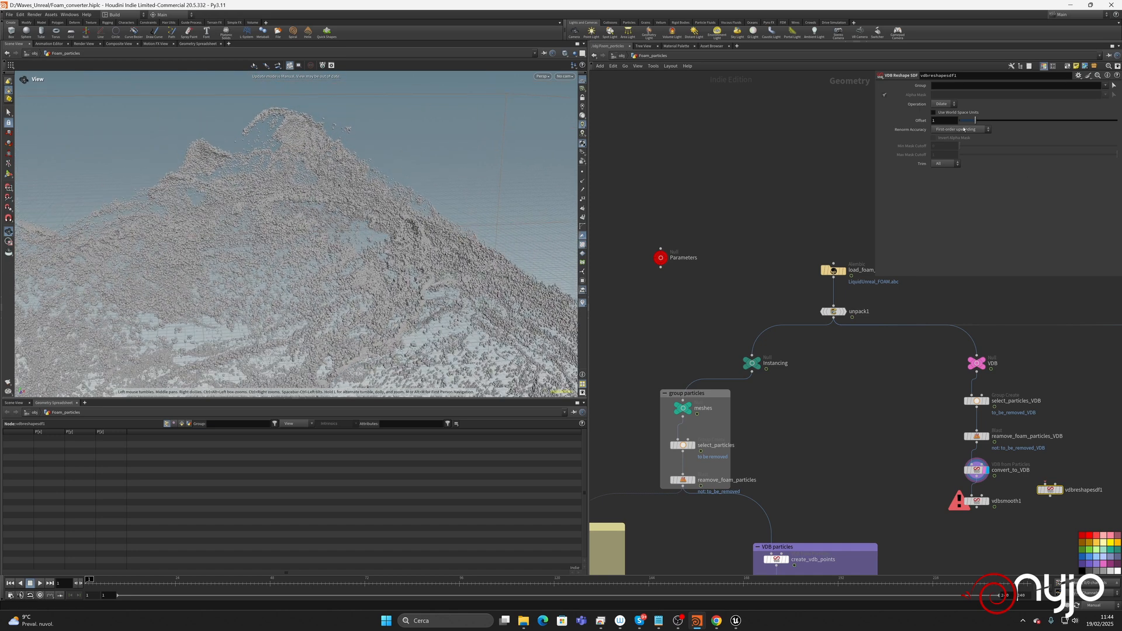
left_click(944, 121)
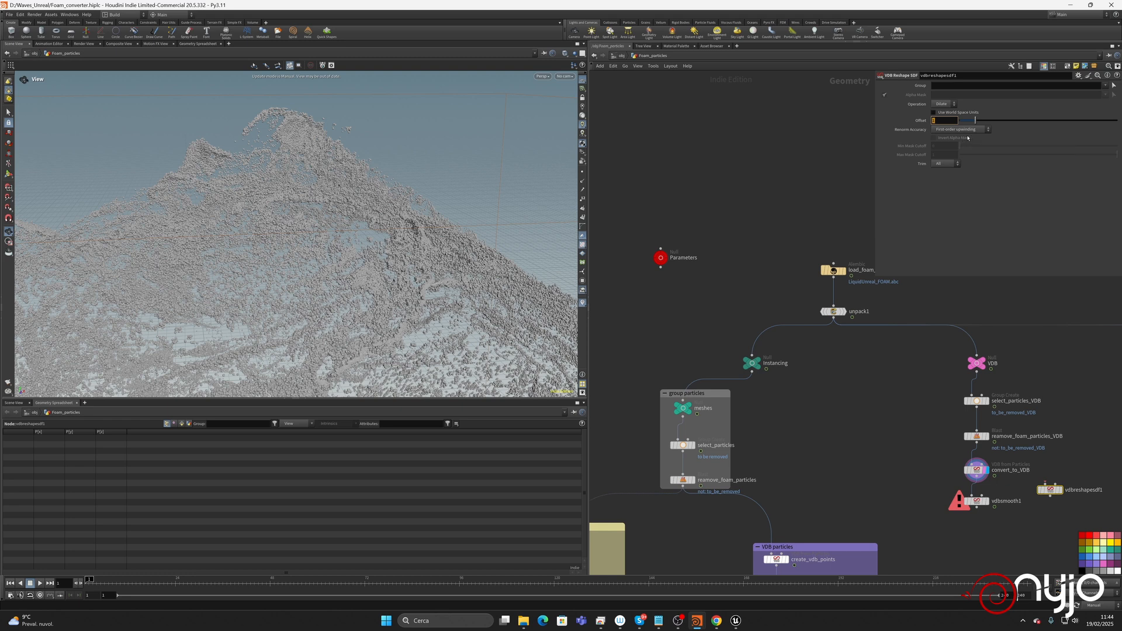
type("3")
key("Return")
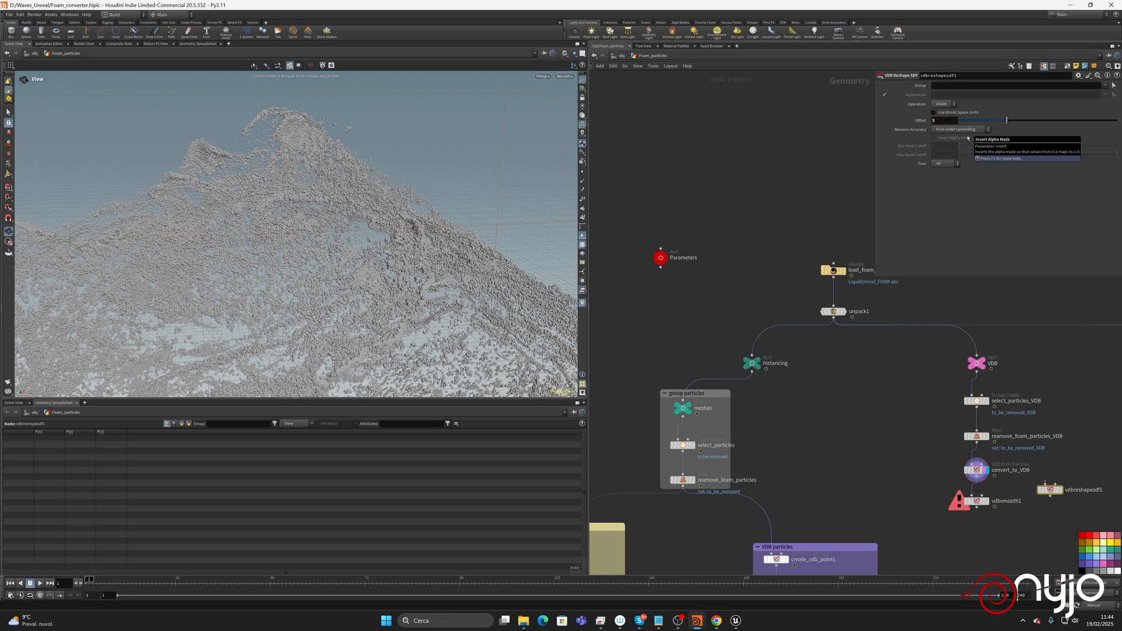
Display vdbreshapesdf1 fed by convert_to_VDB and set the update mode to Auto Update.
left_click(1059, 494)
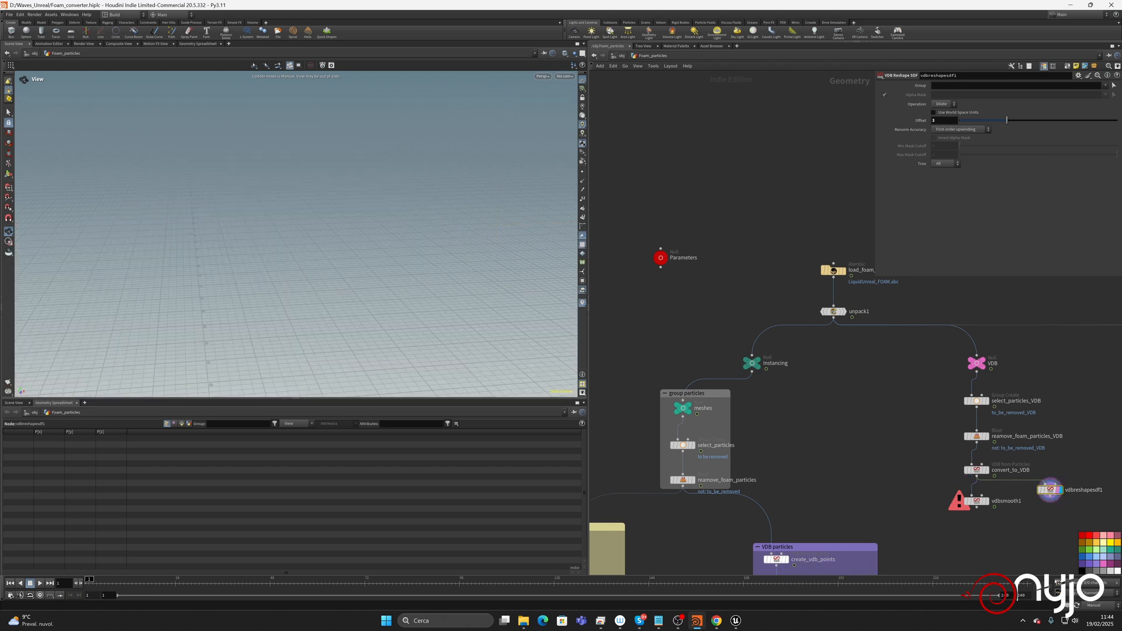
left_click(1094, 605)
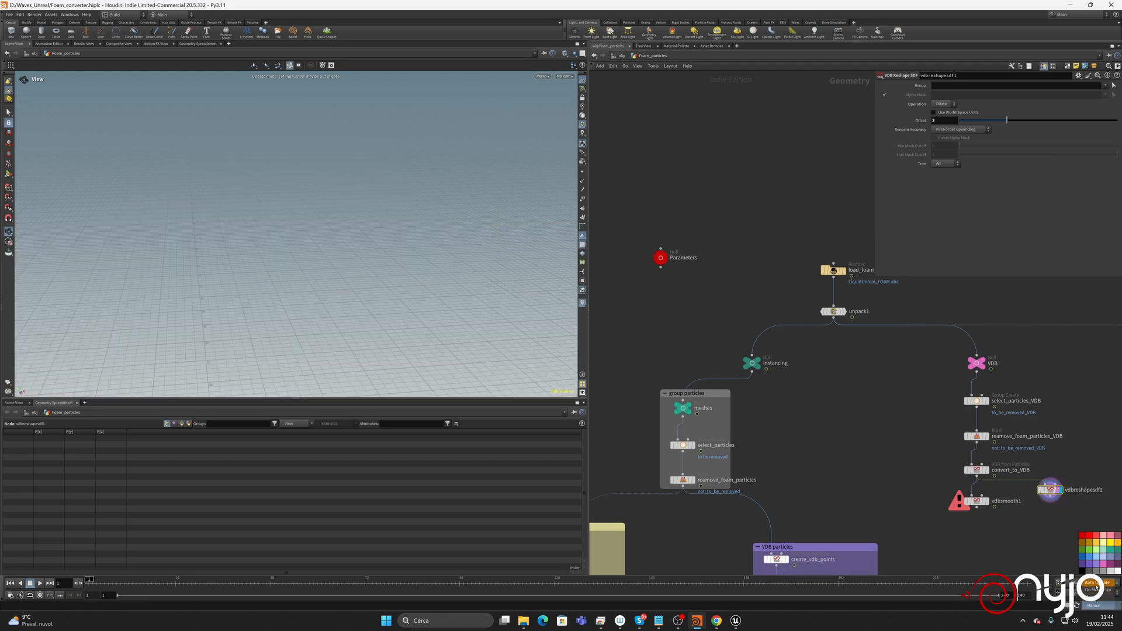
left_click(1095, 584)
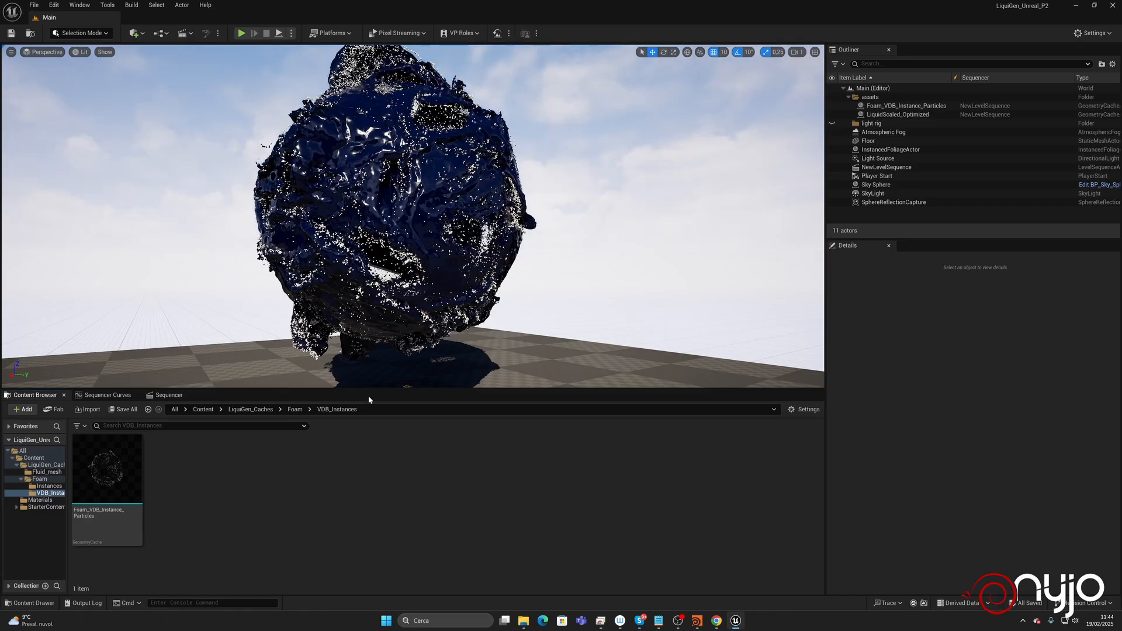
In Unreal Editor, import Foam_VDB_Instance_Particles_HI.abc from Waves_Unreal into the VDB_Instances folder as a Geometry Cache.
left_click(523, 620)
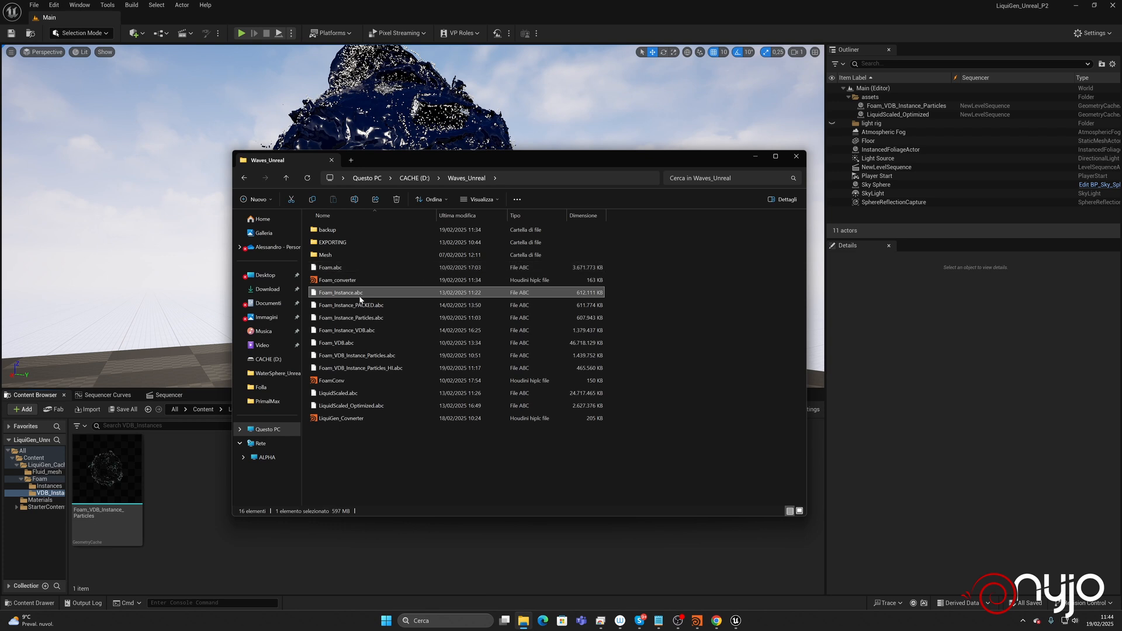
left_click(377, 369)
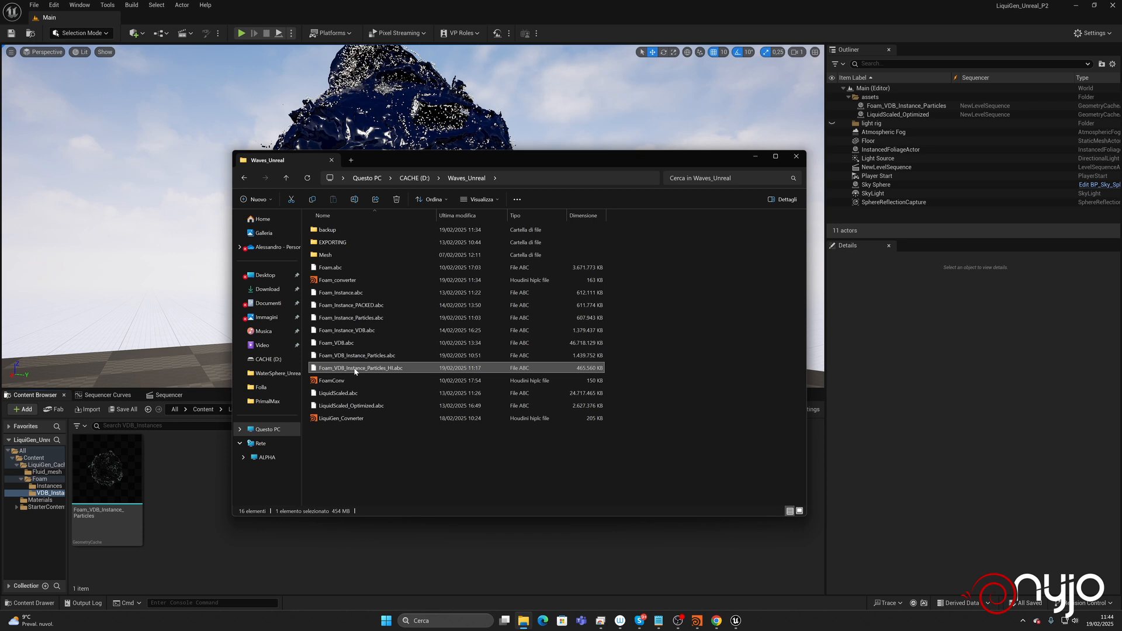
left_click_drag(355, 372, 189, 495)
left_click(755, 156)
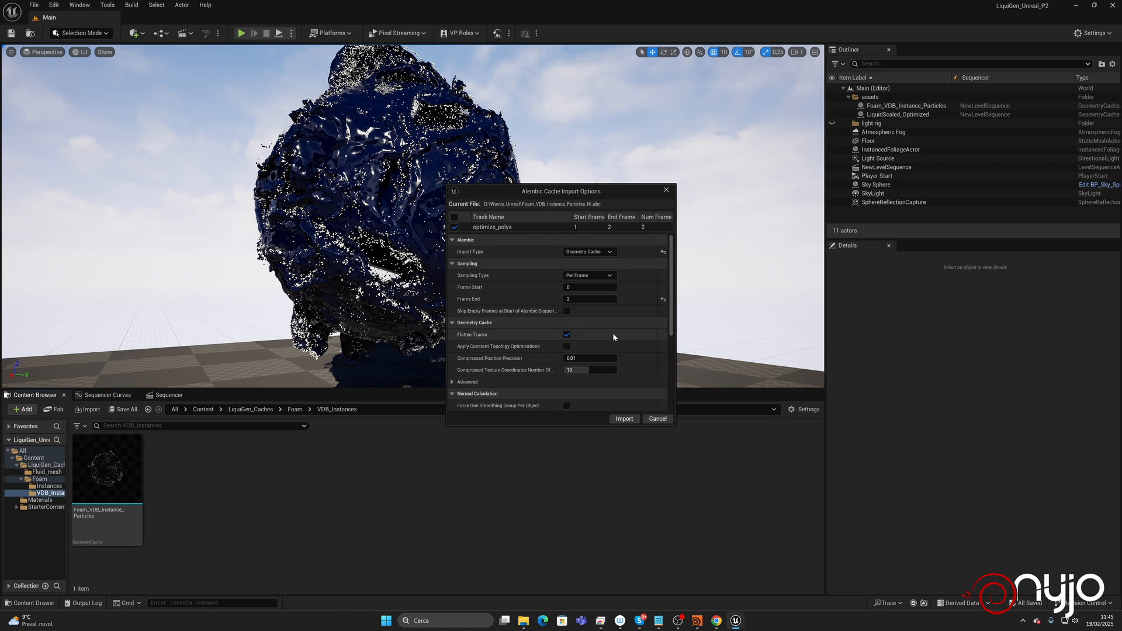
scroll(614, 334, "down", 3)
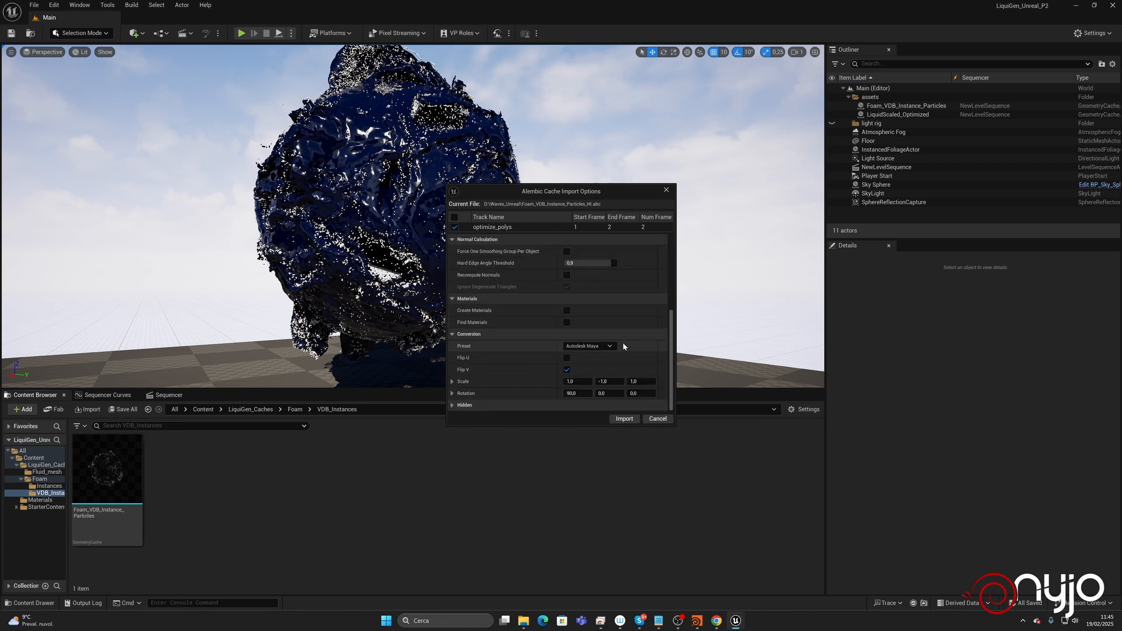
left_click(633, 418)
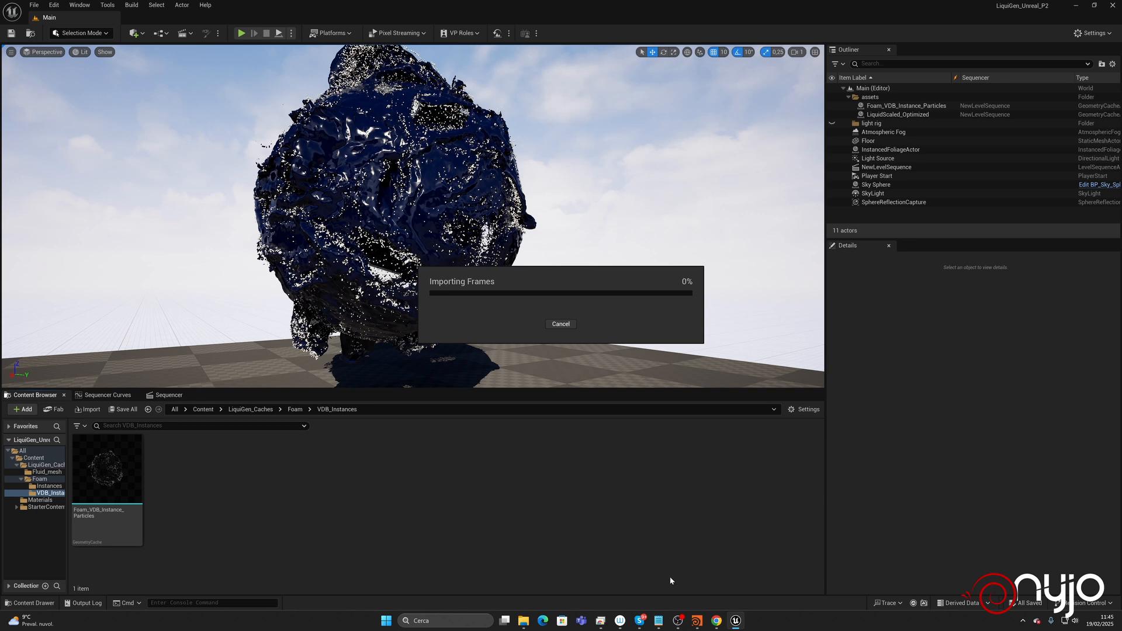
Switch back to Houdini and, with updates set to manual, insert vdbreshapesdf1 between convert_to_VDB and vdbsmooth1.
mouse_move(697, 621)
left_click(651, 576)
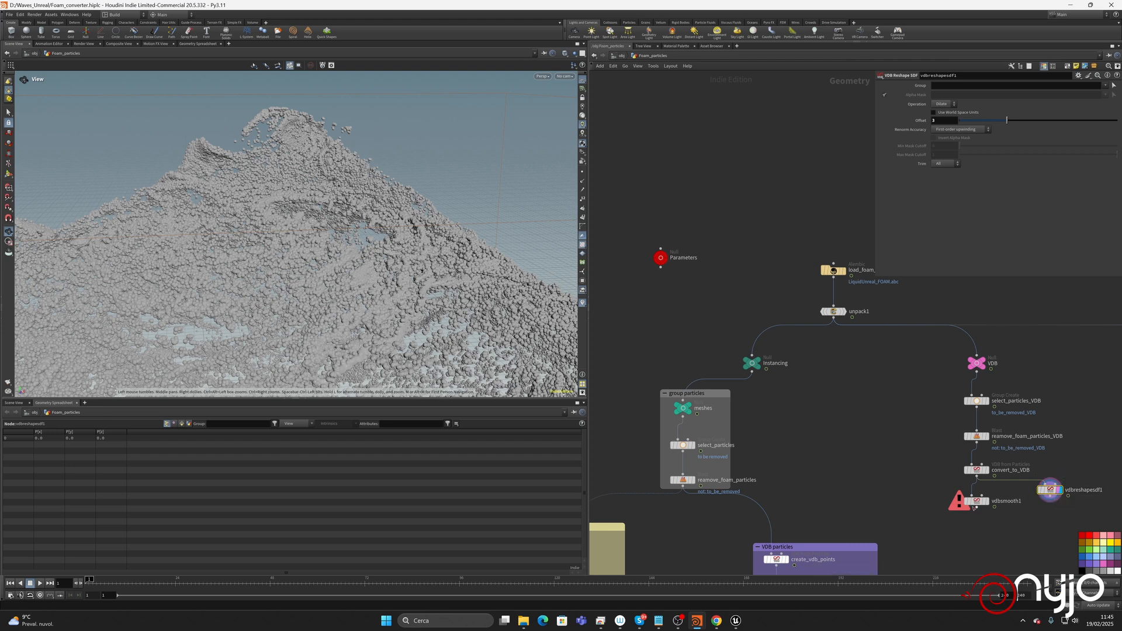
left_click_drag(974, 508, 969, 538)
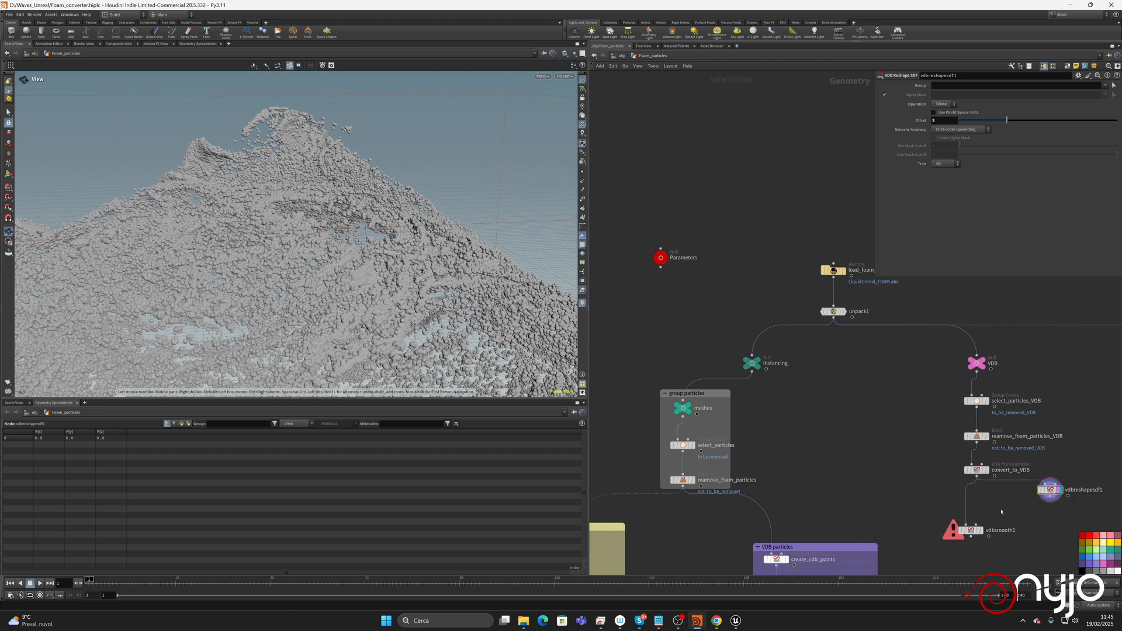
left_click(1098, 605)
left_click(1093, 605)
left_click_drag(1050, 496, 978, 526)
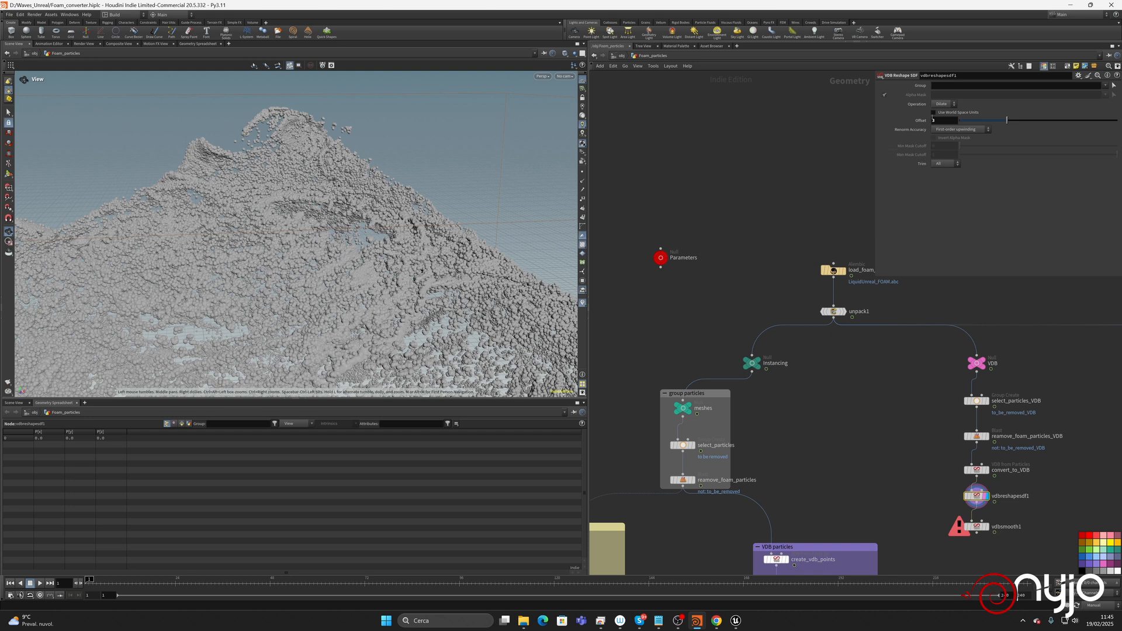
Display vdbsmooth1 after the dilated foam and set the update mode to Auto Update.
left_click(982, 525)
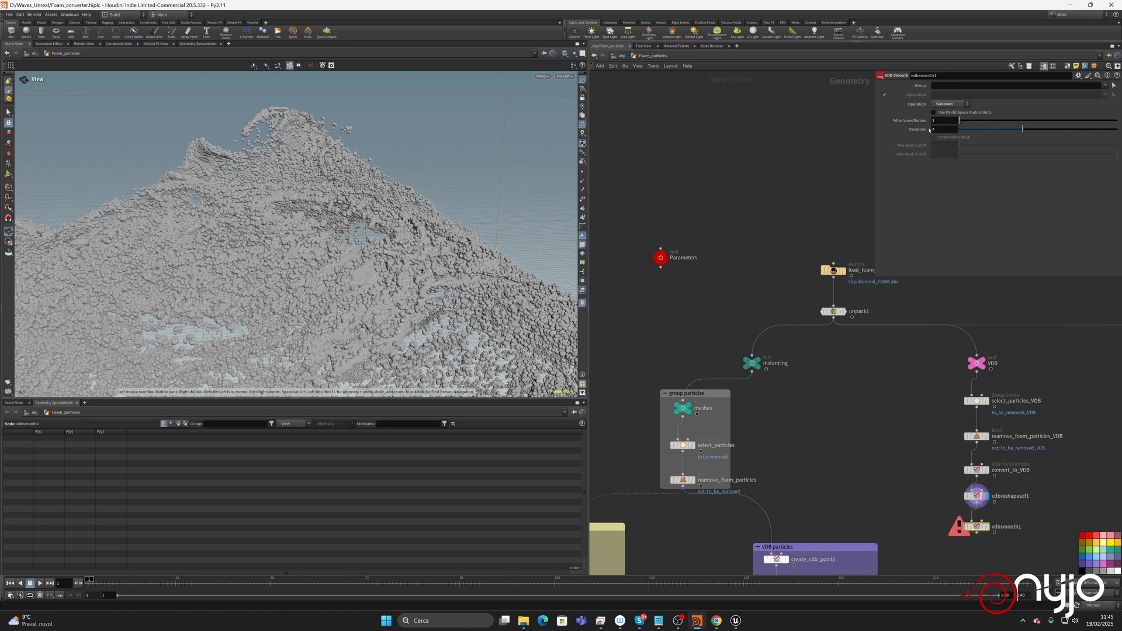
left_click(986, 527)
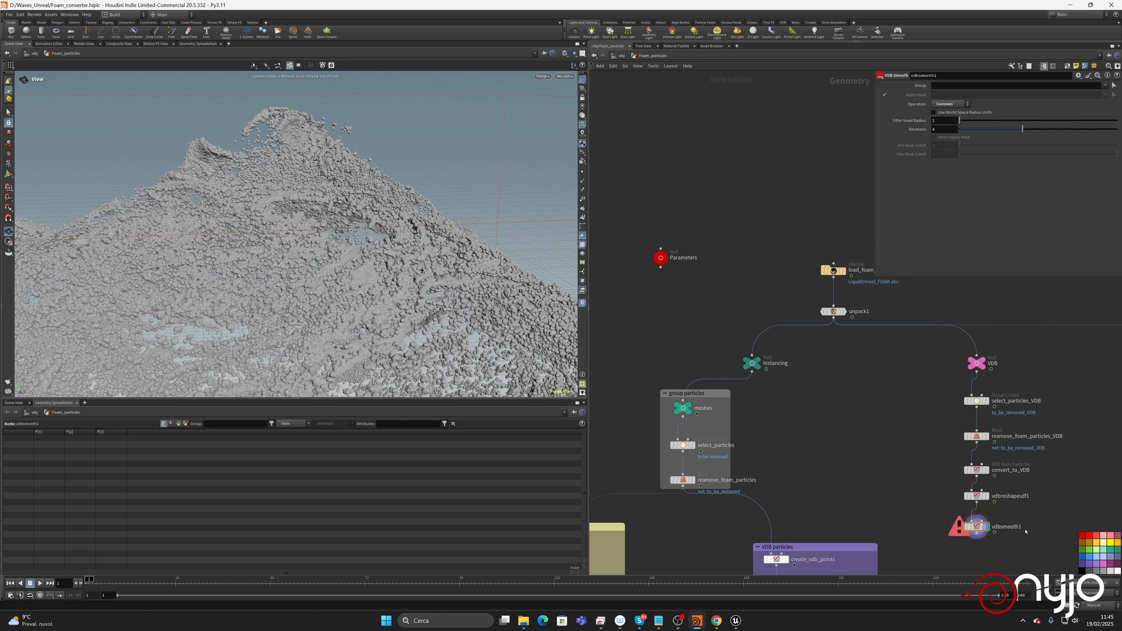
left_click(1094, 604)
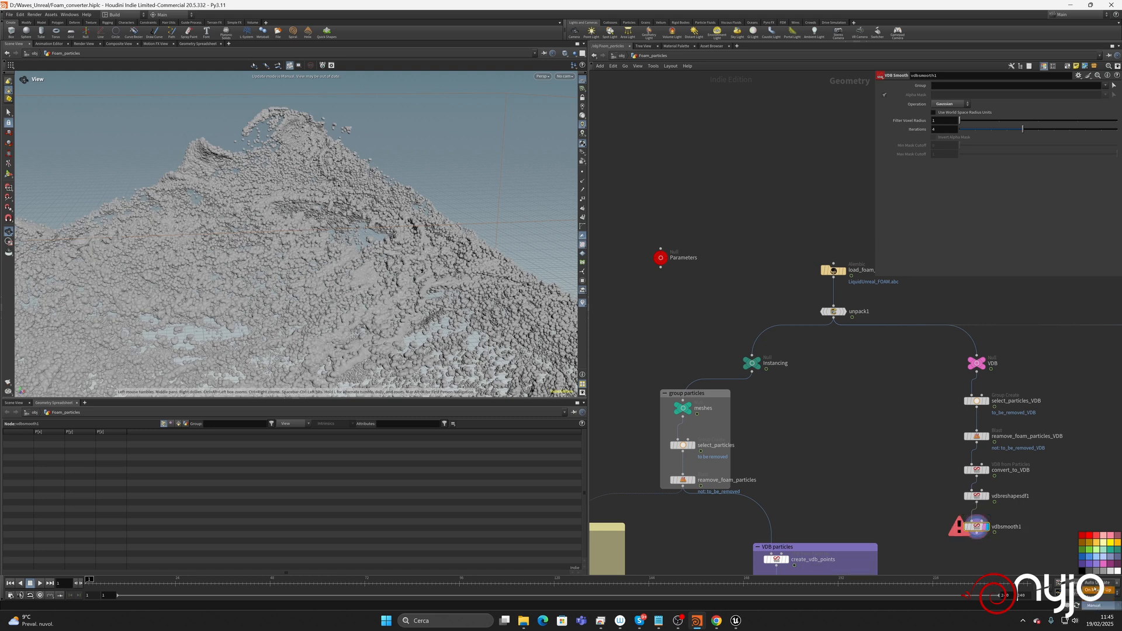
left_click(1092, 589)
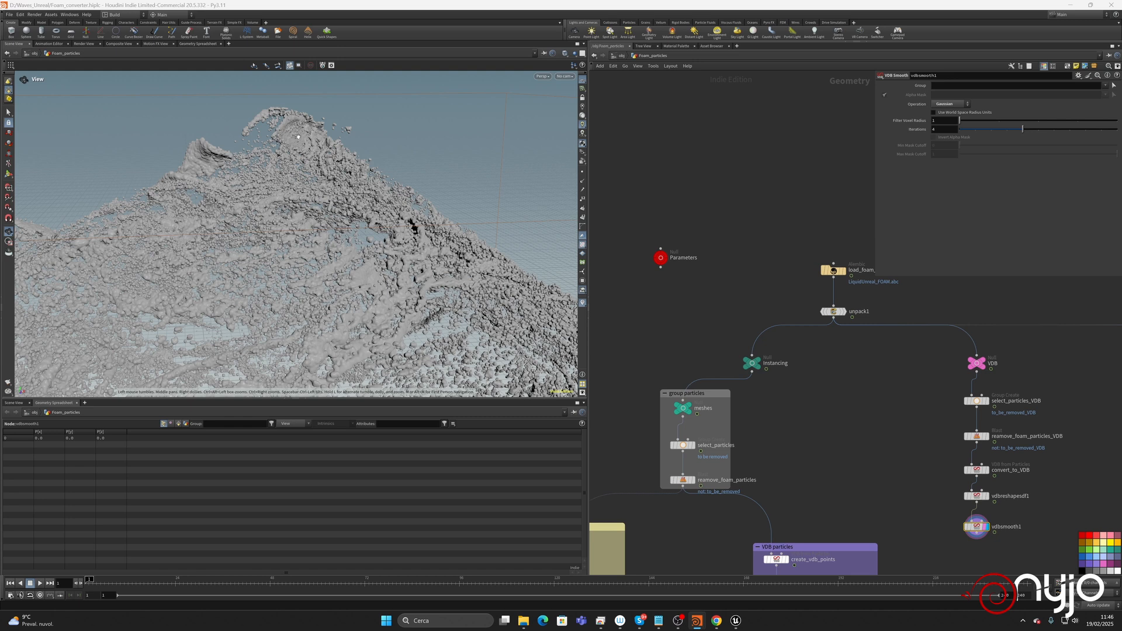
Examine the dilated and smoothed foam from several angles and check the Filter Voxel Radius of vdbsmooth1.
left_click_drag(298, 136, 375, 152)
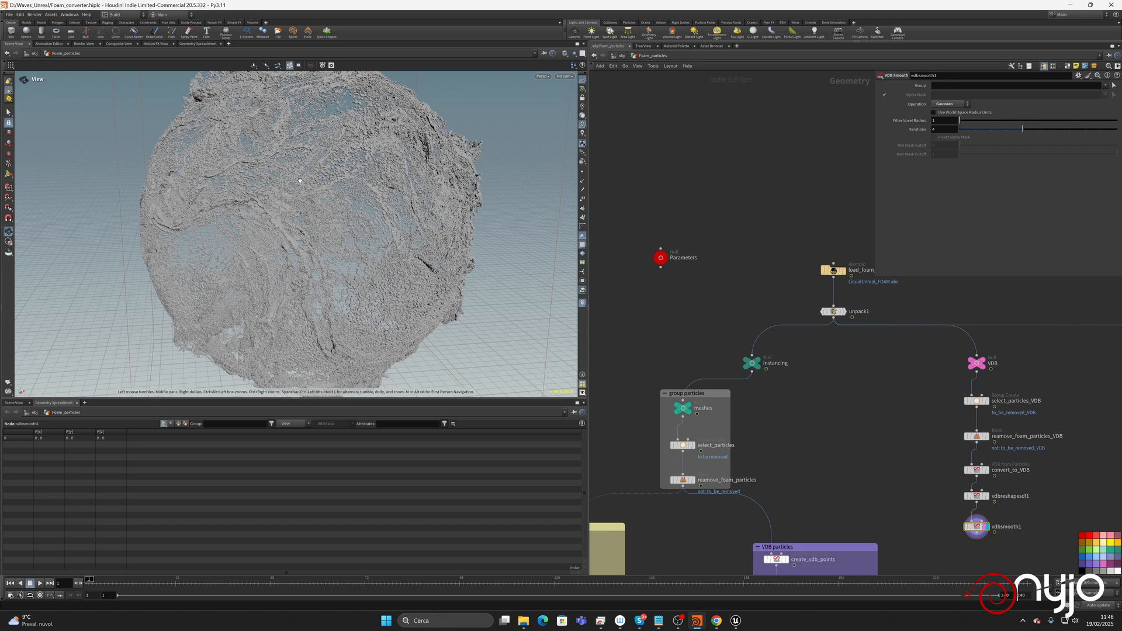
left_click_drag(300, 180, 345, 109)
left_click(937, 120)
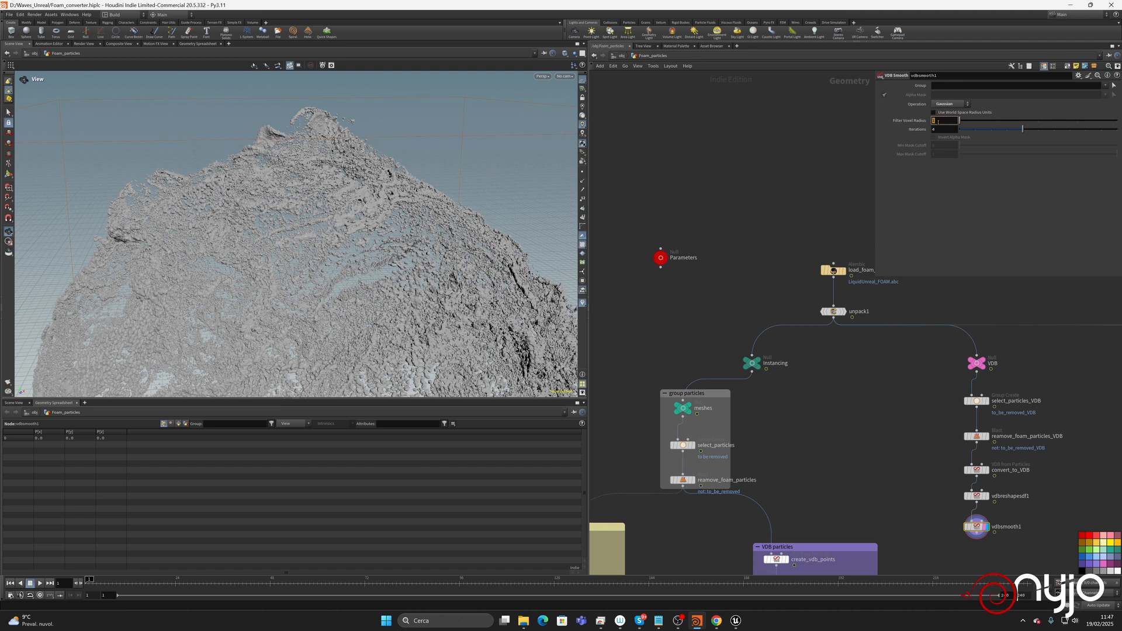
key("Return")
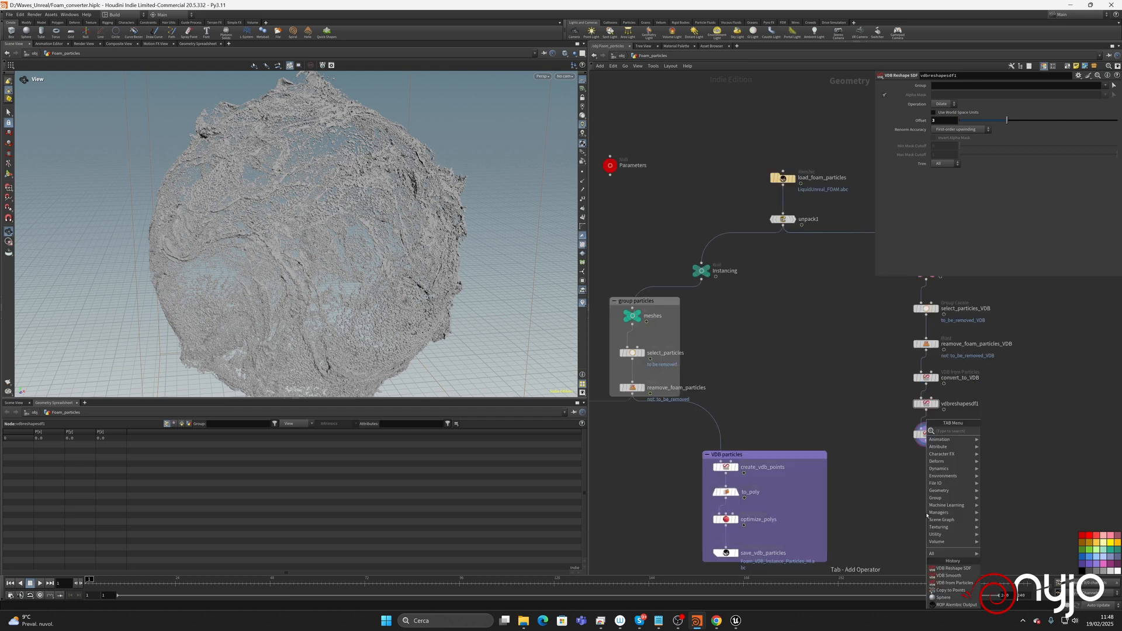
Add a VDB Reshape SDF node below vdbsmooth1 and set its Operation to Erode.
type("vd")
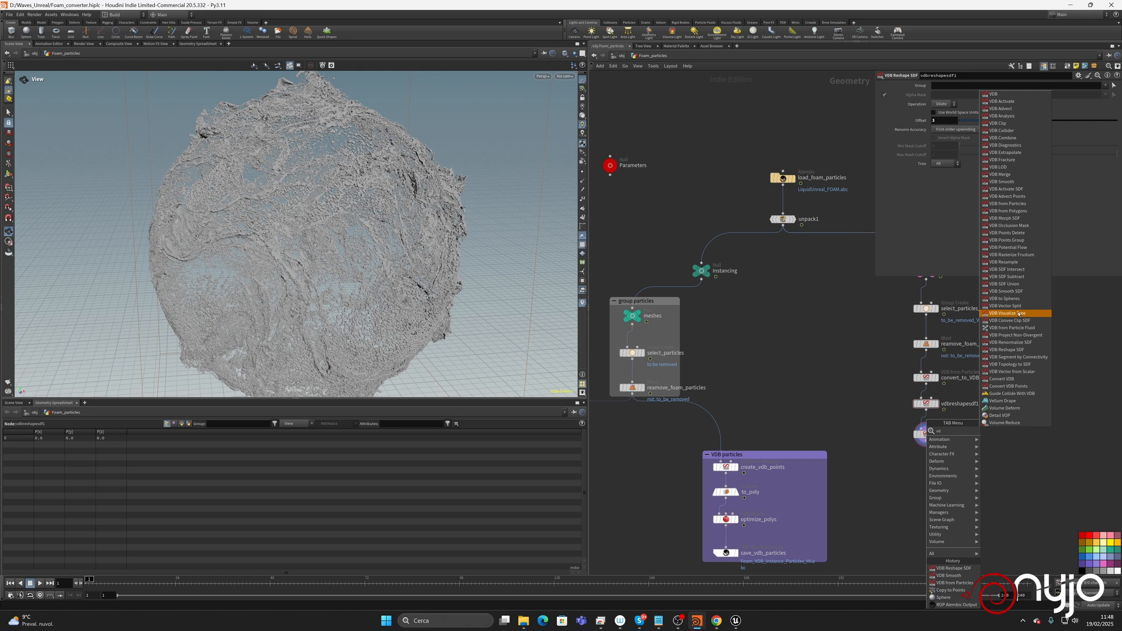
left_click(1010, 349)
left_click(933, 457)
left_click(943, 105)
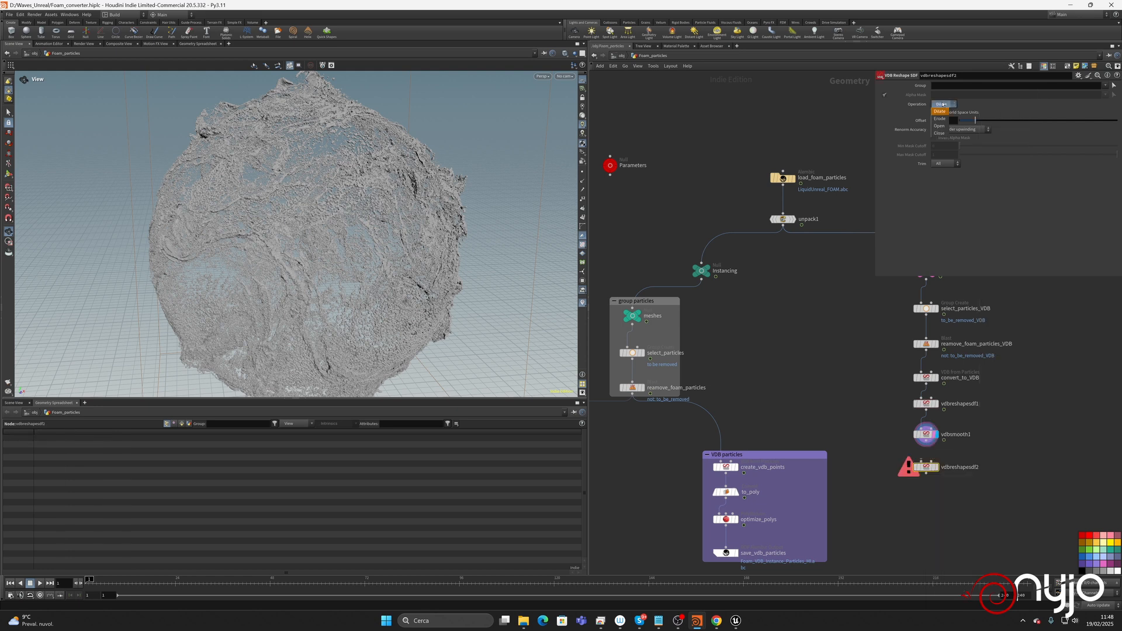
left_click(940, 119)
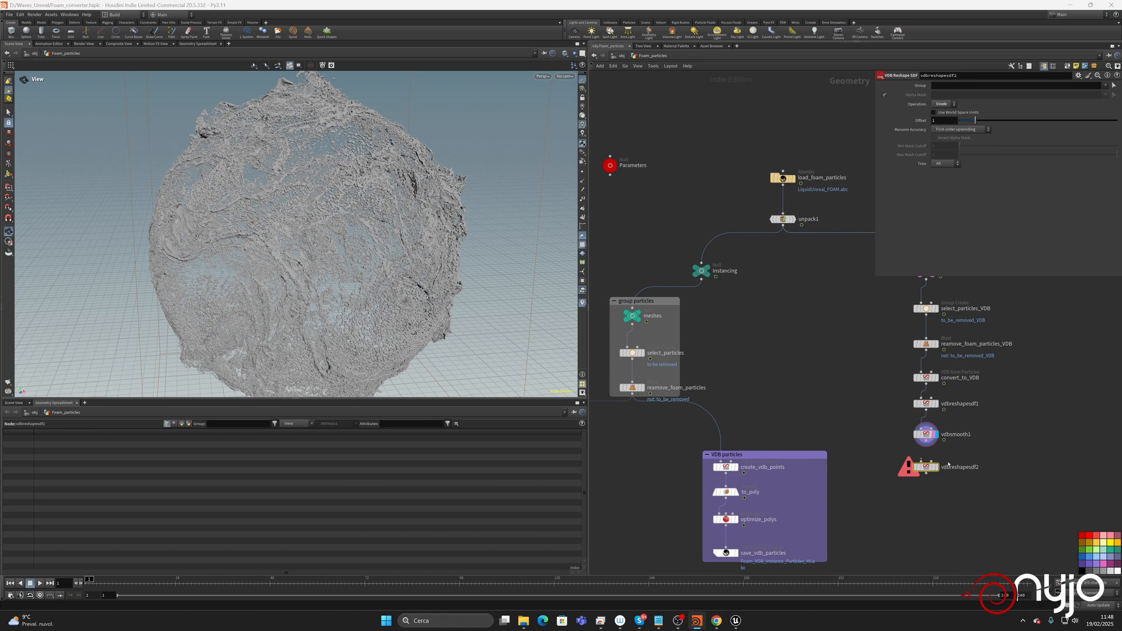
With updates set to Manual, connect and display vdbreshapesdf2 after vdbsmooth1, and restore Auto Update to inspect the eroded foam.
left_click(1098, 605)
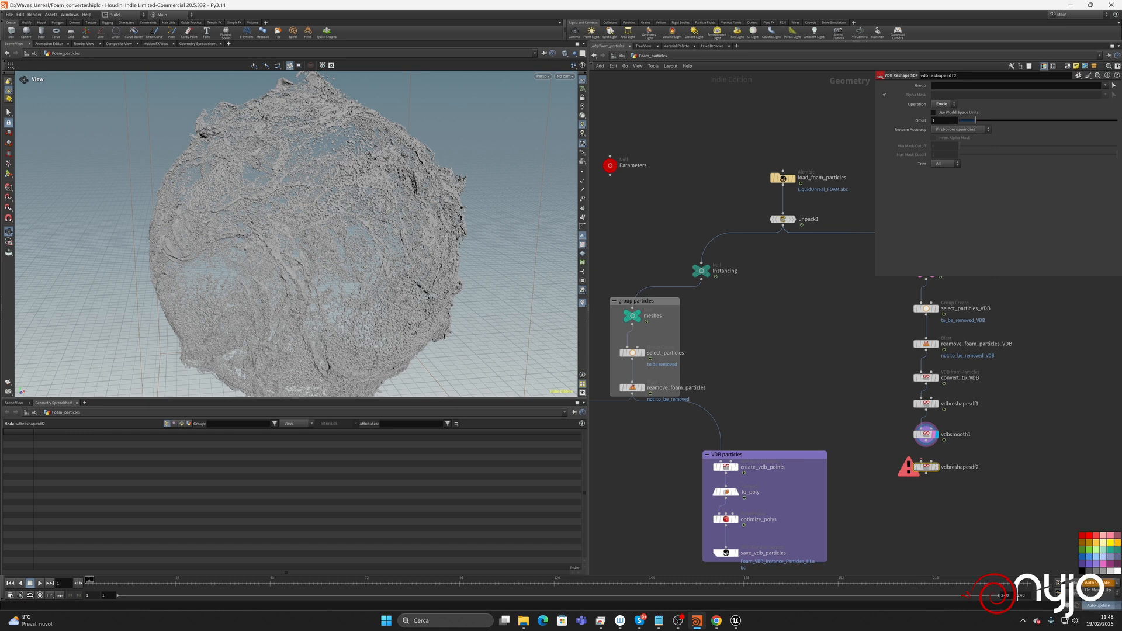
left_click(1102, 597)
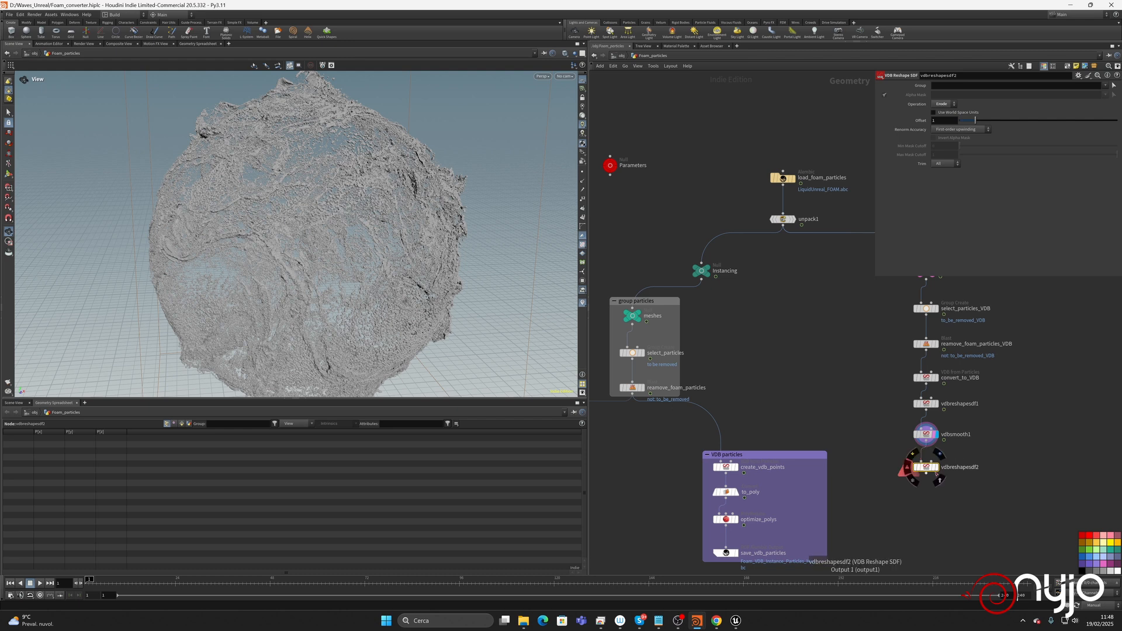
left_click(935, 467)
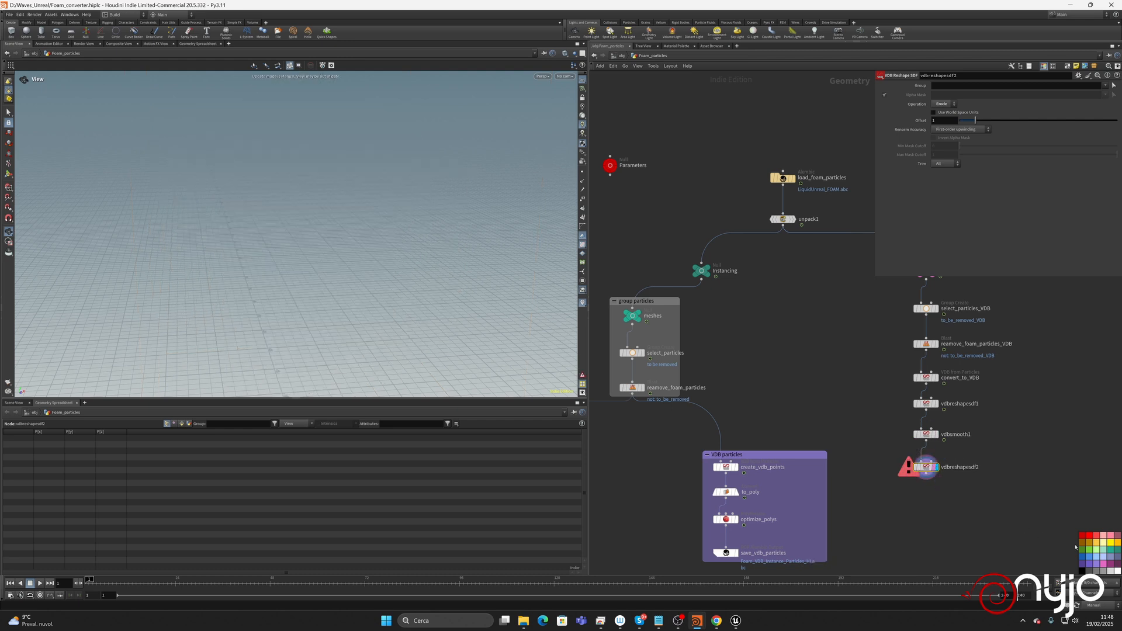
left_click(1101, 605)
left_click(1099, 586)
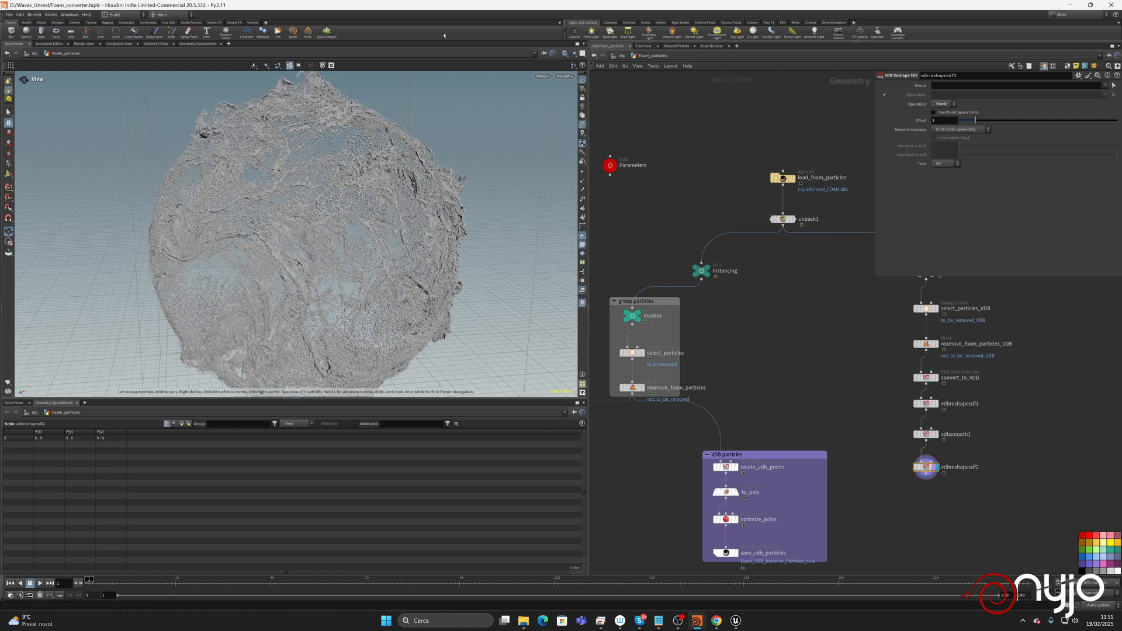
left_click_drag(353, 131, 331, 140)
right_click_drag(330, 140, 374, 246)
left_click_drag(374, 245, 381, 270)
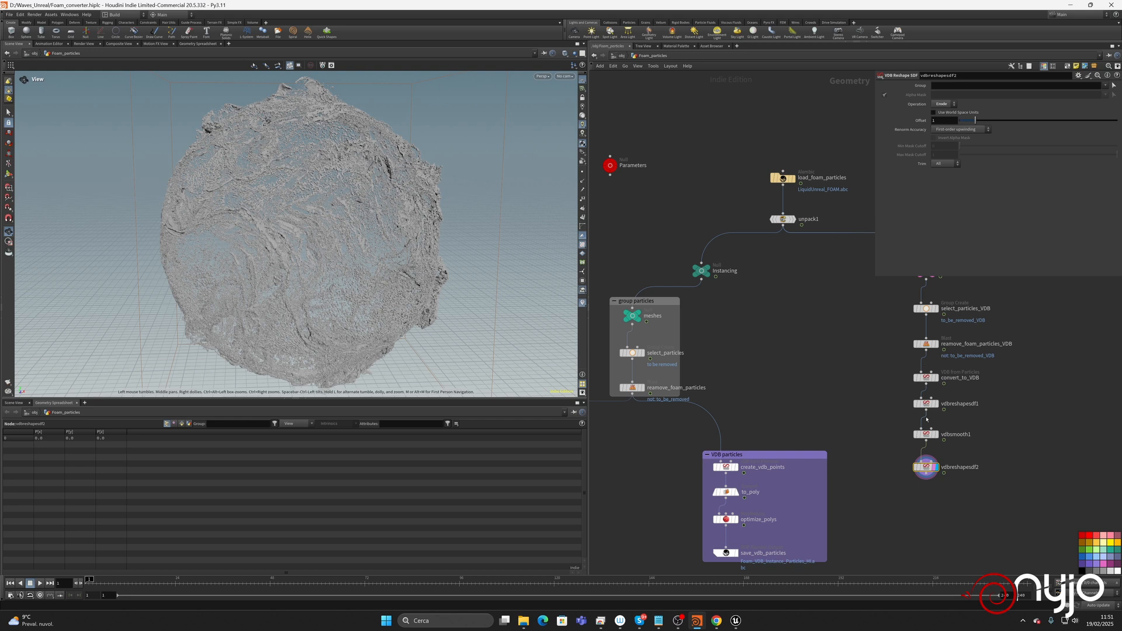
Tidy the spacing of the VDB branch nodes and add a Convert node below vdbreshapesdf2.
left_click_drag(927, 467, 926, 462)
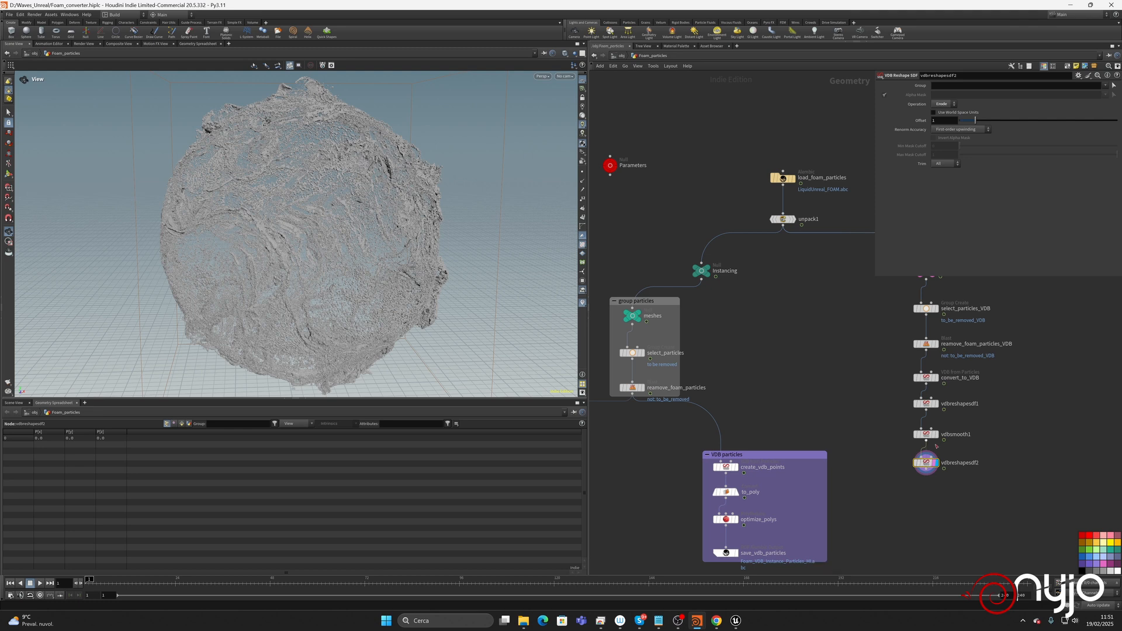
left_click_drag(892, 334, 1017, 508)
left_click_drag(926, 344, 927, 338)
middle_click_drag(857, 339, 779, 308)
left_click(829, 507)
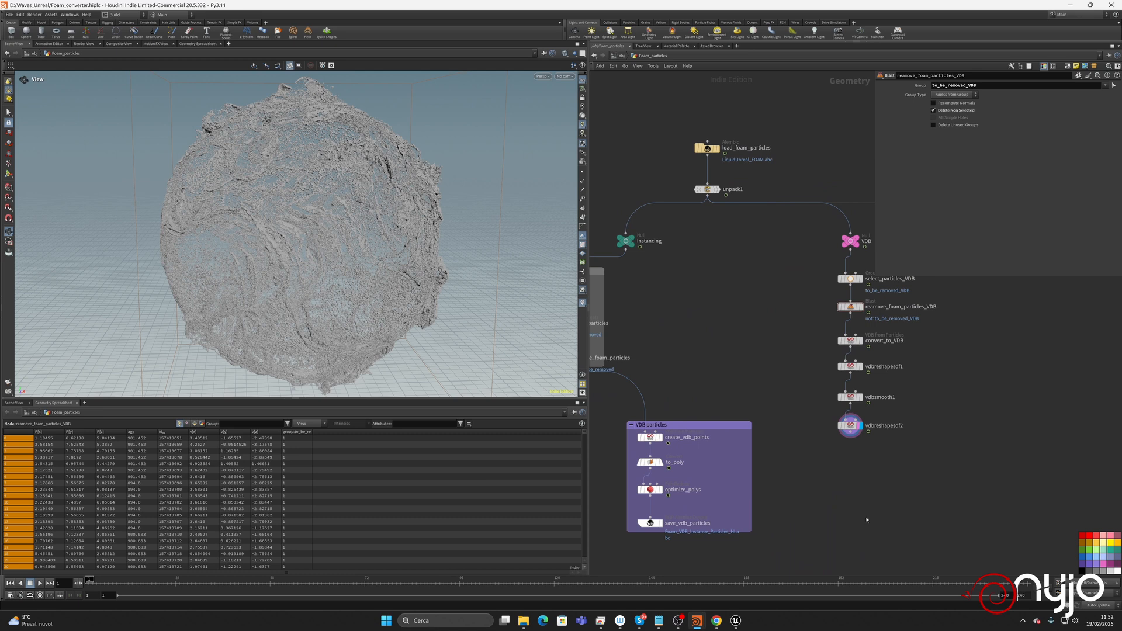
key("Tab")
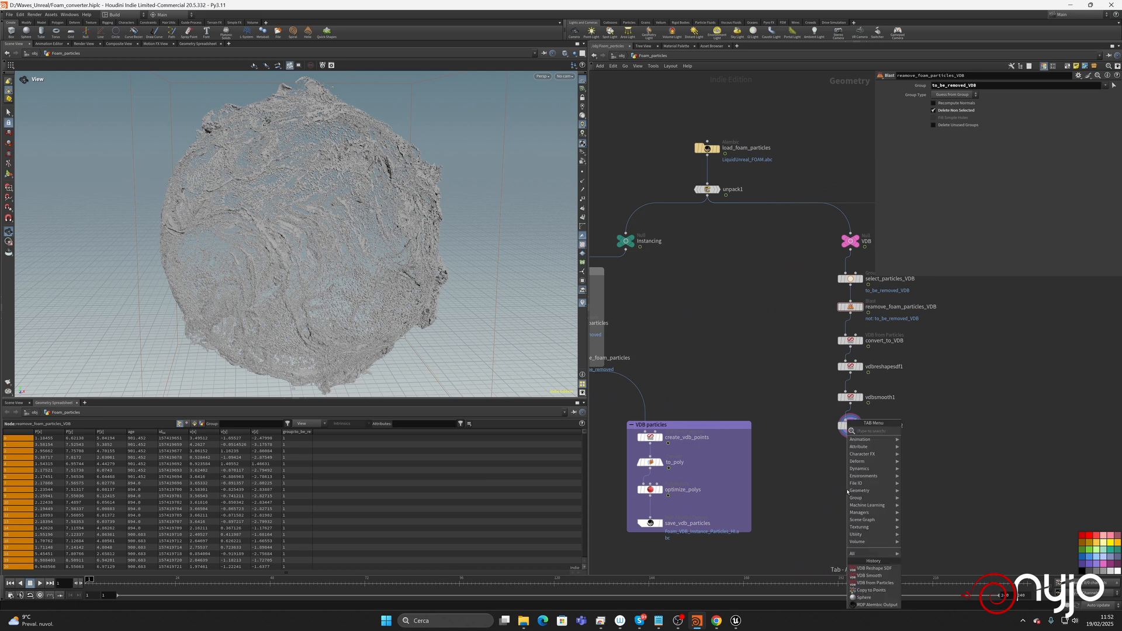
type("conv")
key("Return")
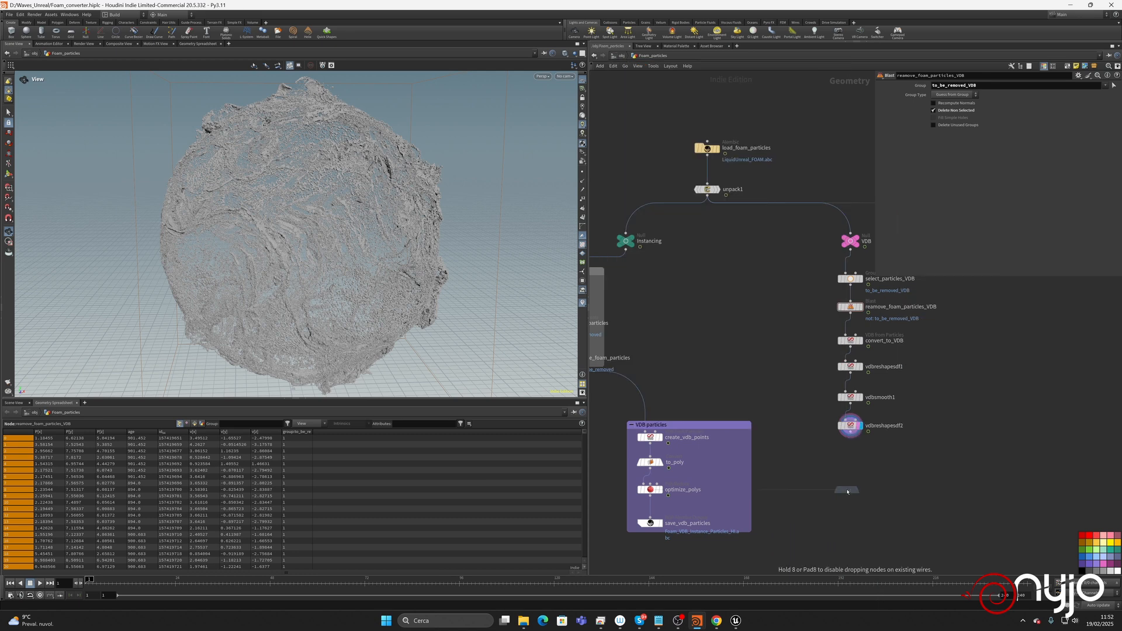
left_click(848, 463)
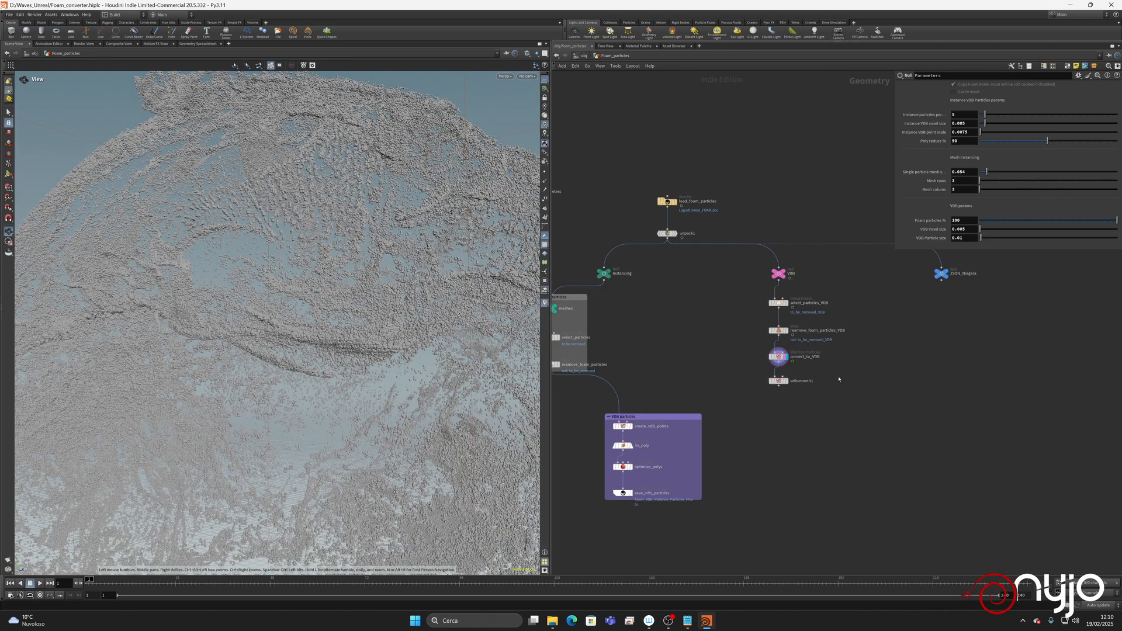
Check the settings of convert_to_VDB and vdbsmooth1, and set the update mode to Manual.
scroll(839, 372, "up", 3)
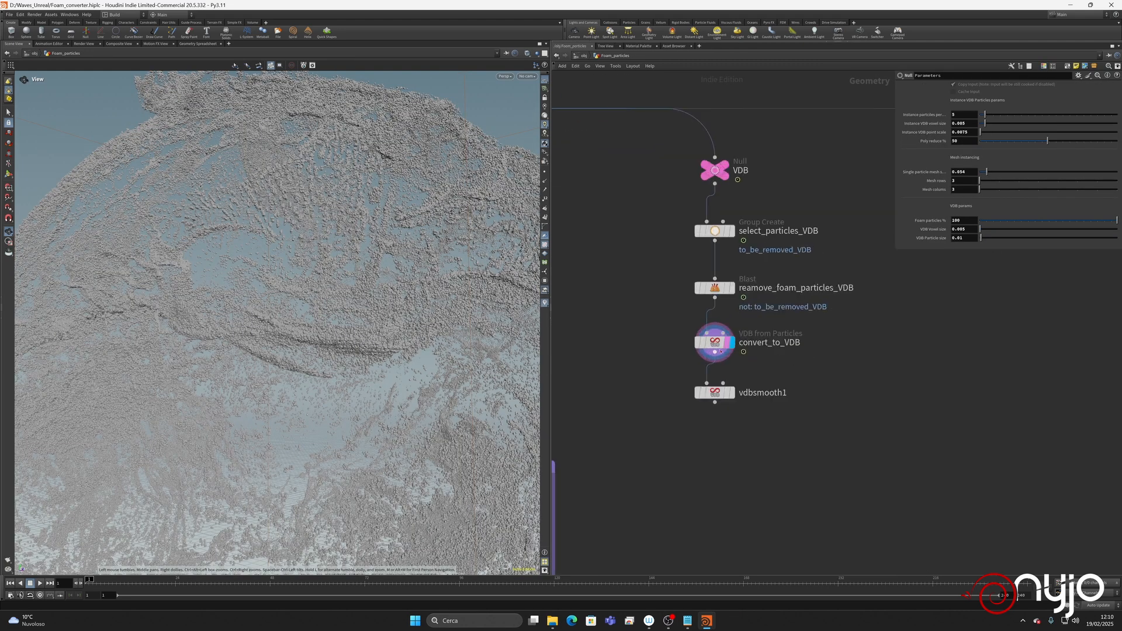
left_click(719, 346)
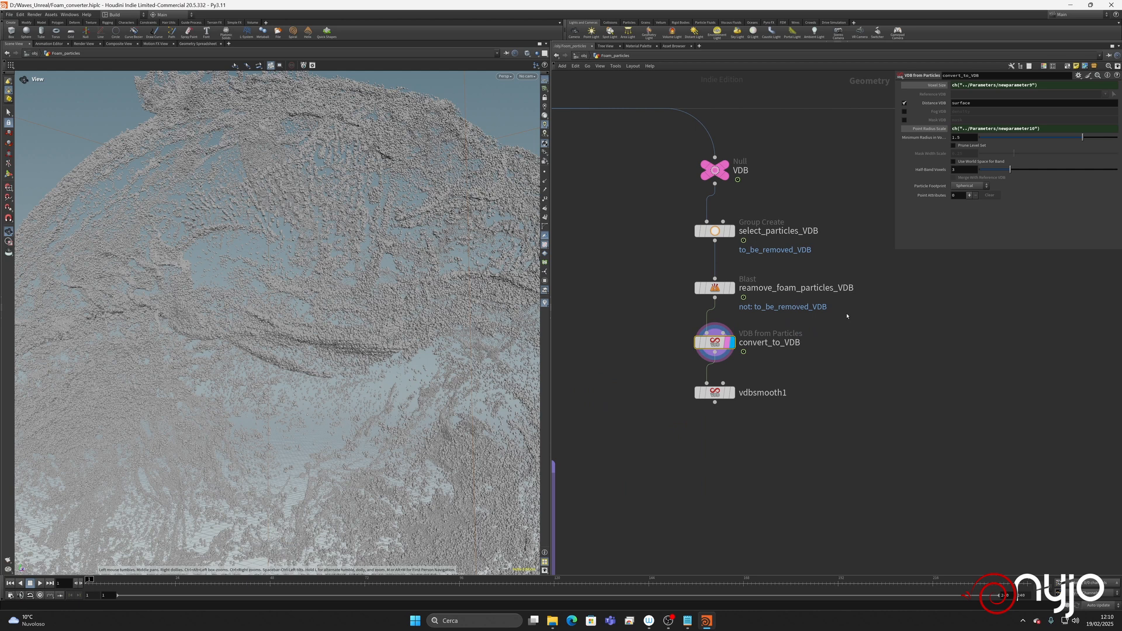
left_click(715, 392)
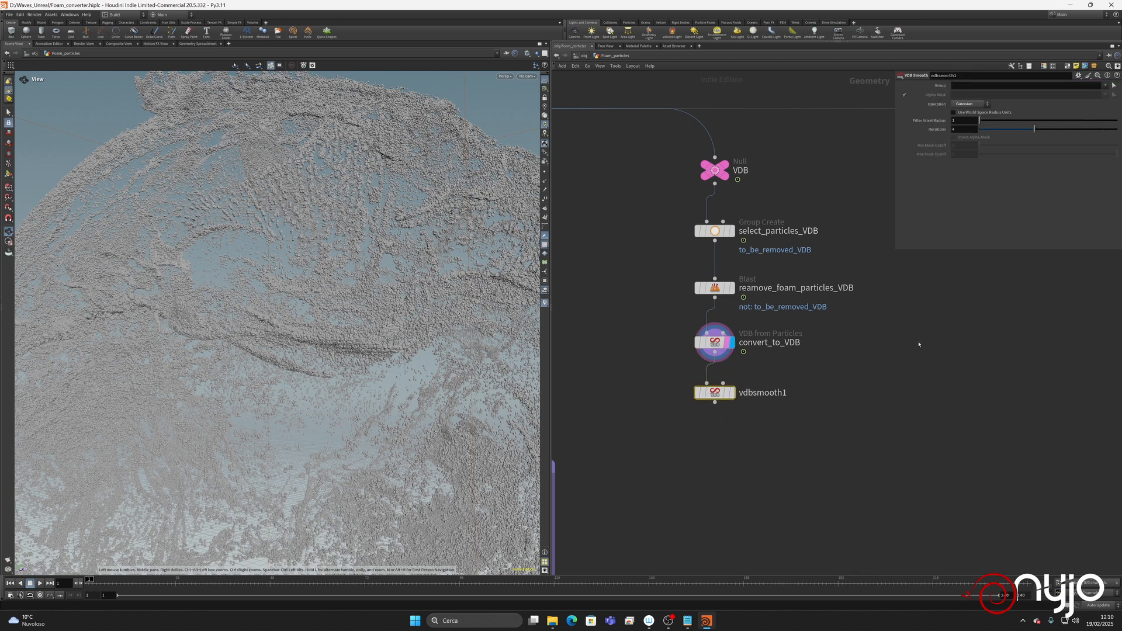
left_click(1094, 604)
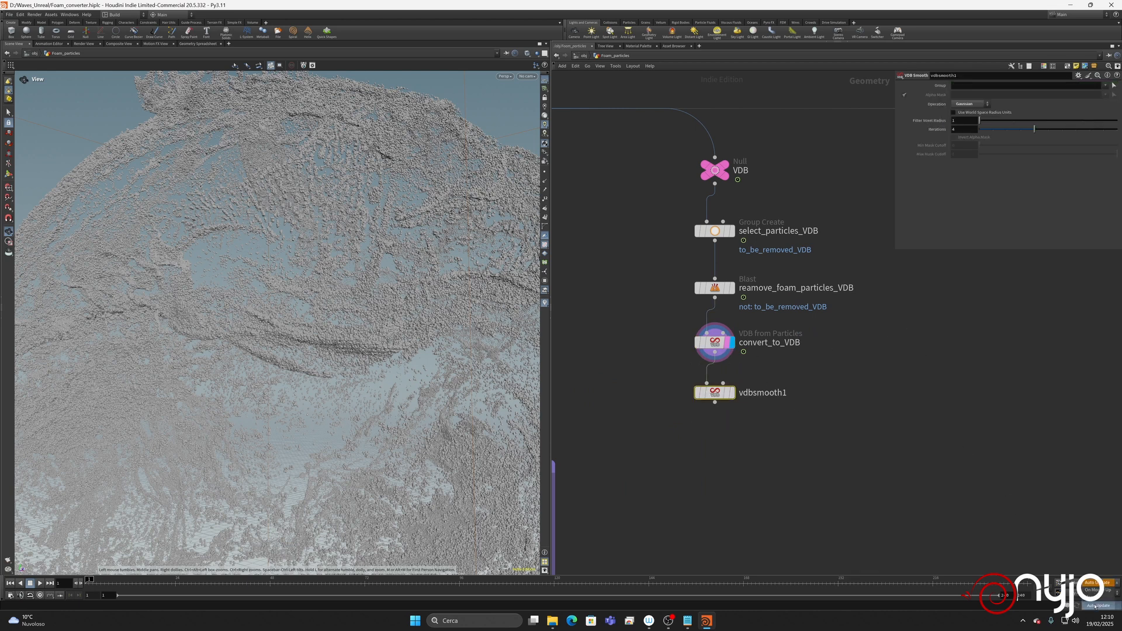
left_click(1092, 583)
key("Tab")
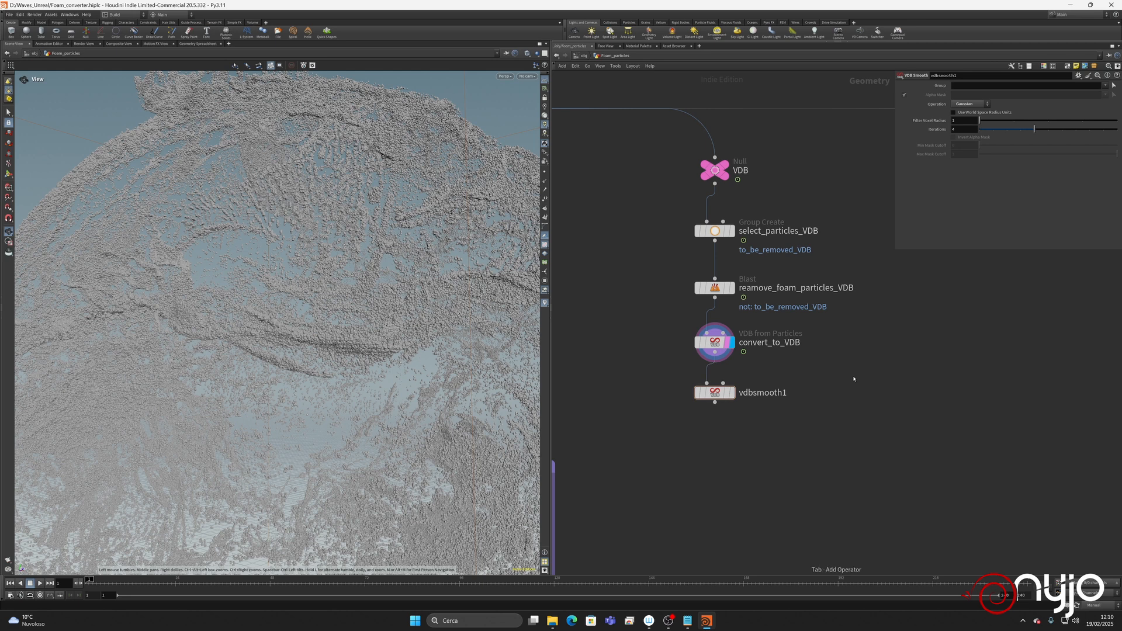
type("vdb")
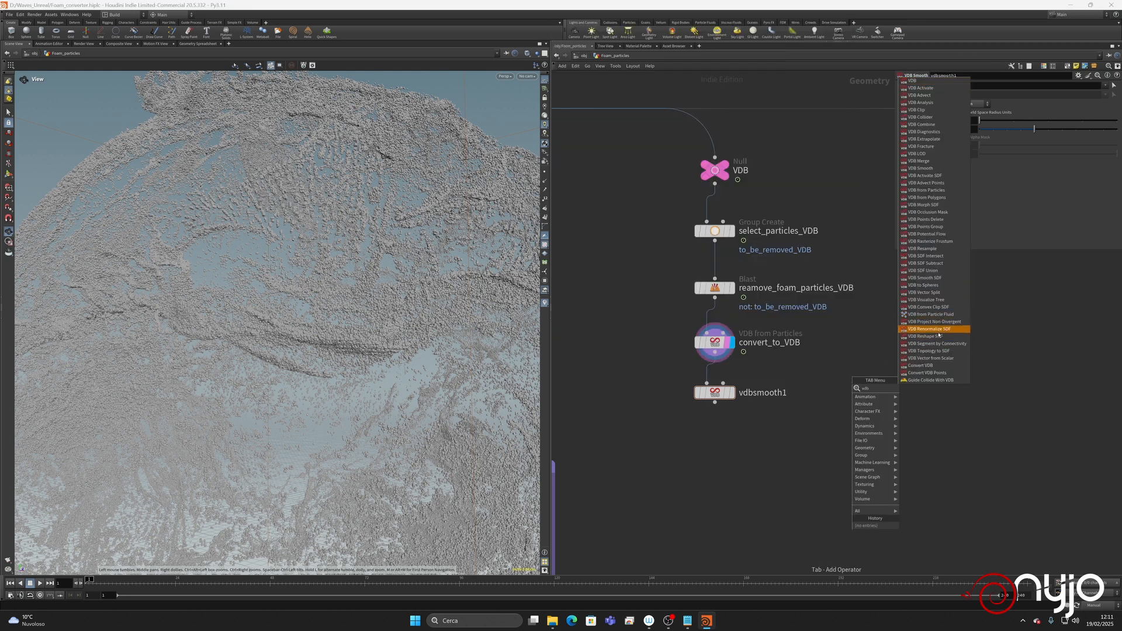
left_click(929, 330)
left_click(937, 332)
left_click_drag(898, 306, 1005, 400)
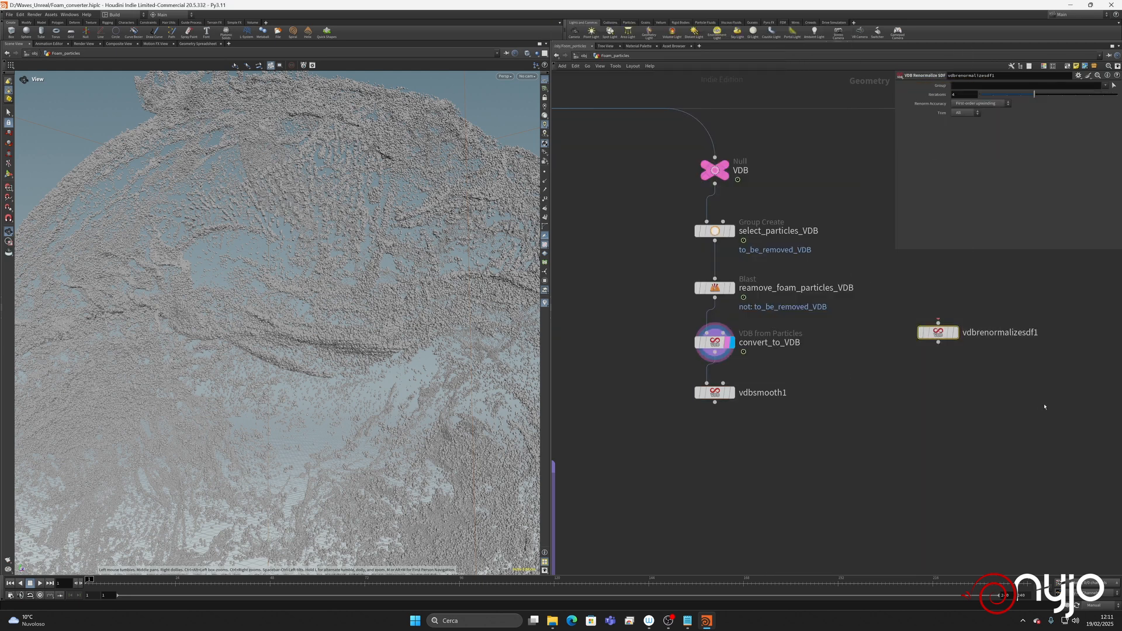
key("Delete")
Add a VDB Reshape SDF node, feed it from convert_to_VDB, and make it the displayed node.
key("Tab")
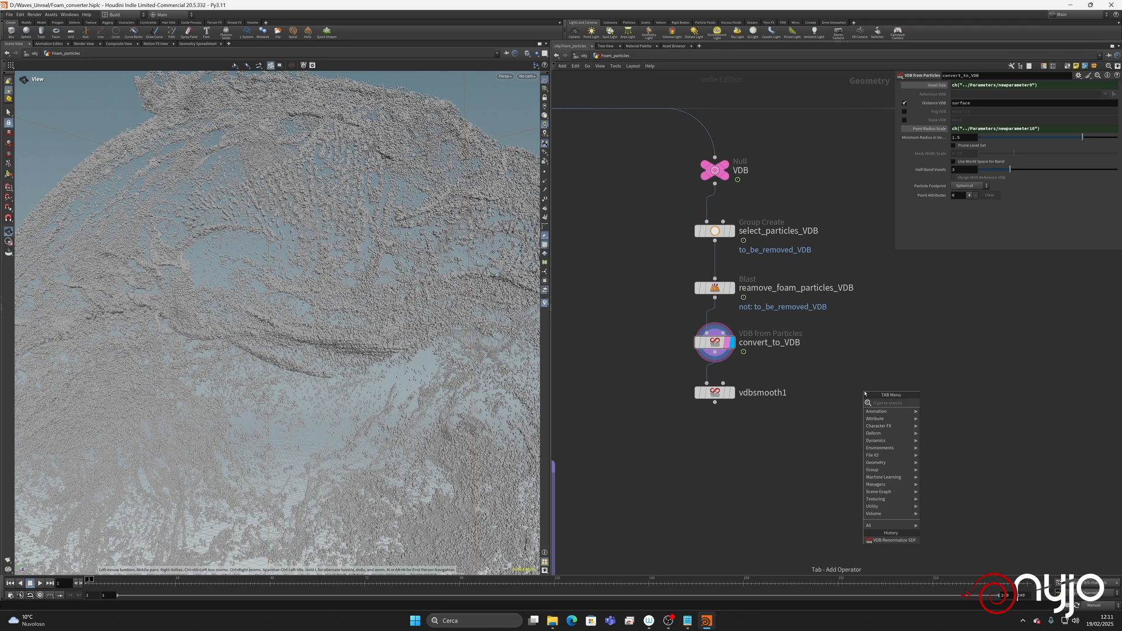
type("d")
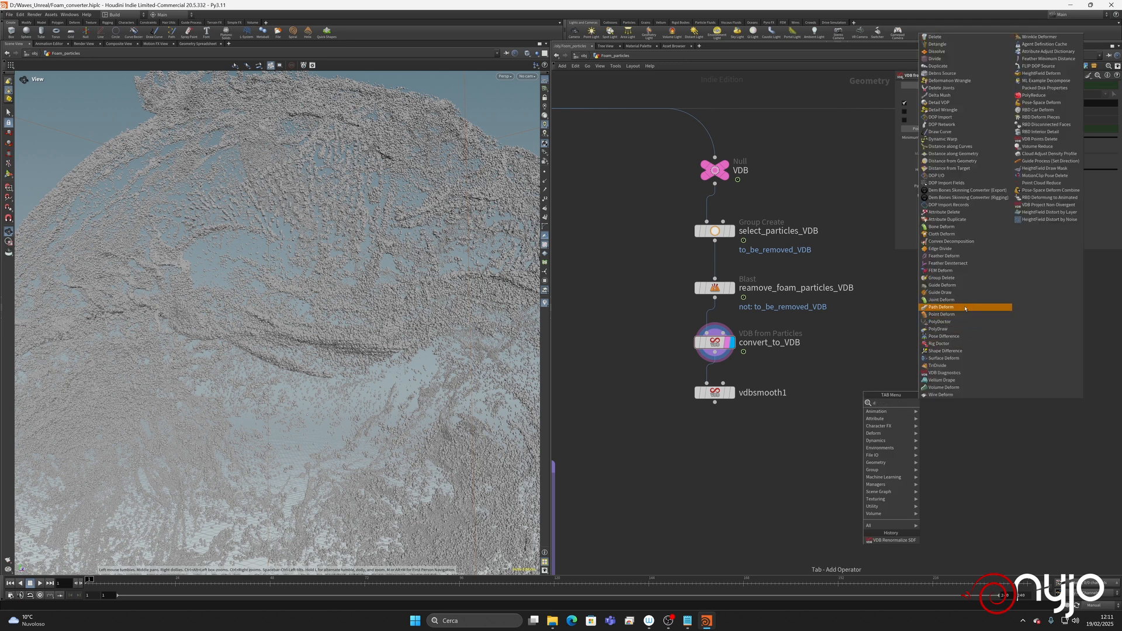
key("BackSpace")
type("vdb")
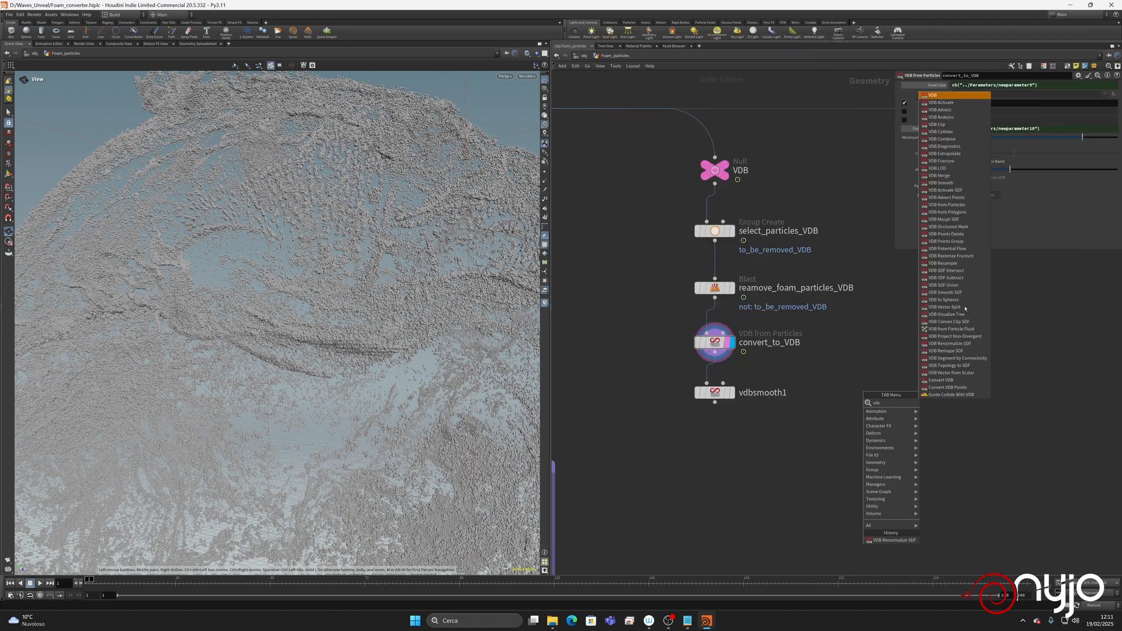
left_click(965, 353)
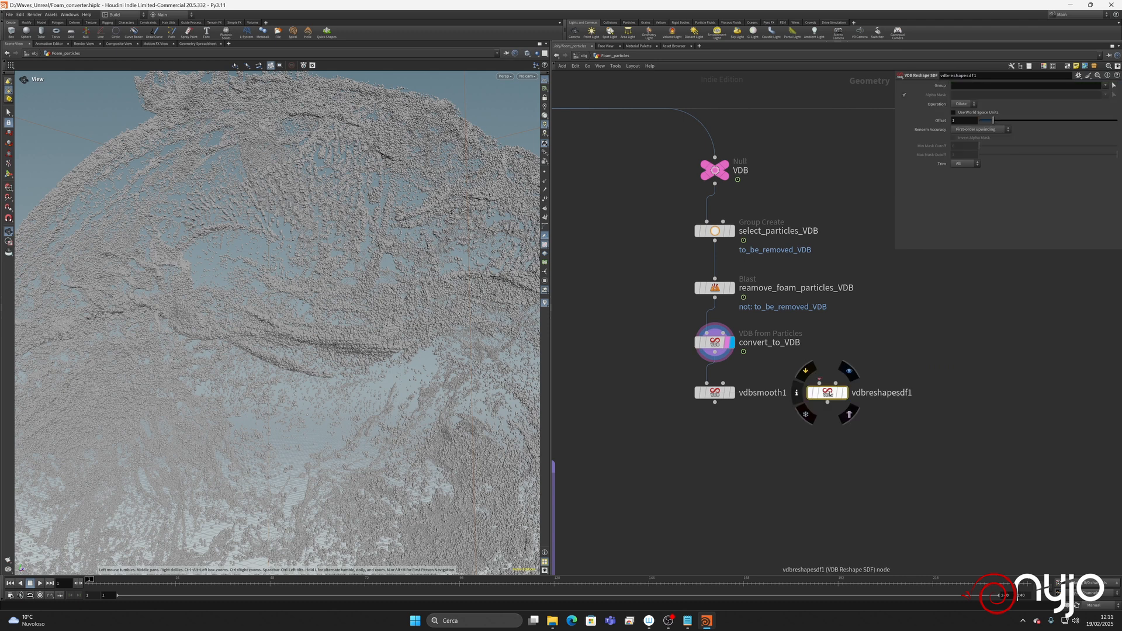
left_click(827, 391)
left_click_drag(715, 352, 819, 384)
left_click(845, 392)
left_click(960, 121)
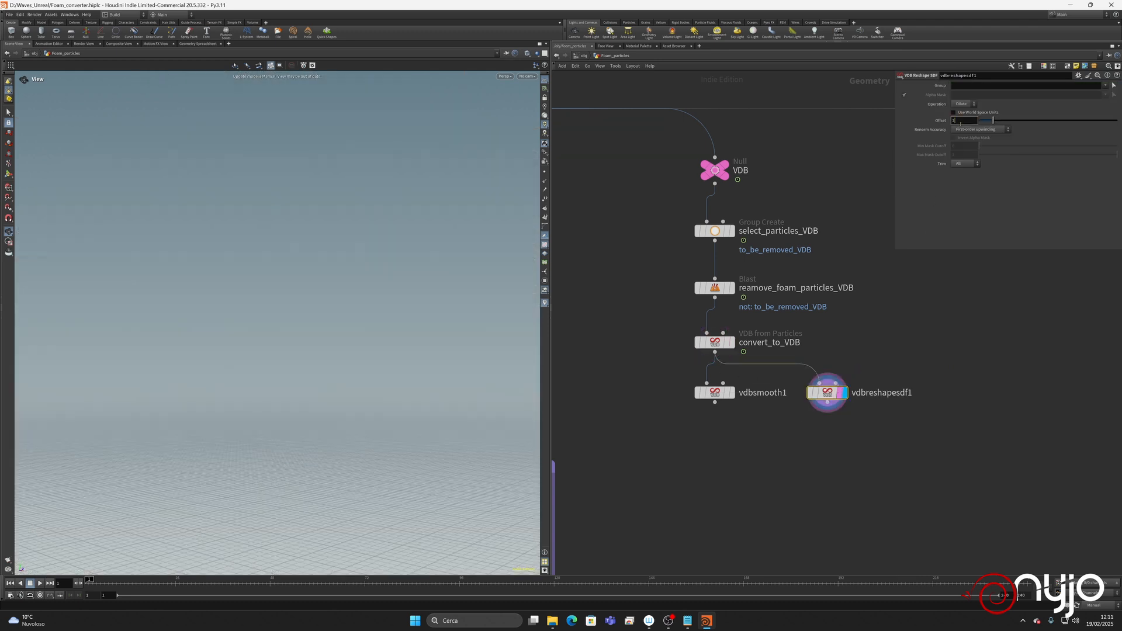
Wire vdbsmooth1 after vdbreshapesdf1 and align both nodes in a column under convert_to_VDB.
left_click_drag(714, 393, 723, 442)
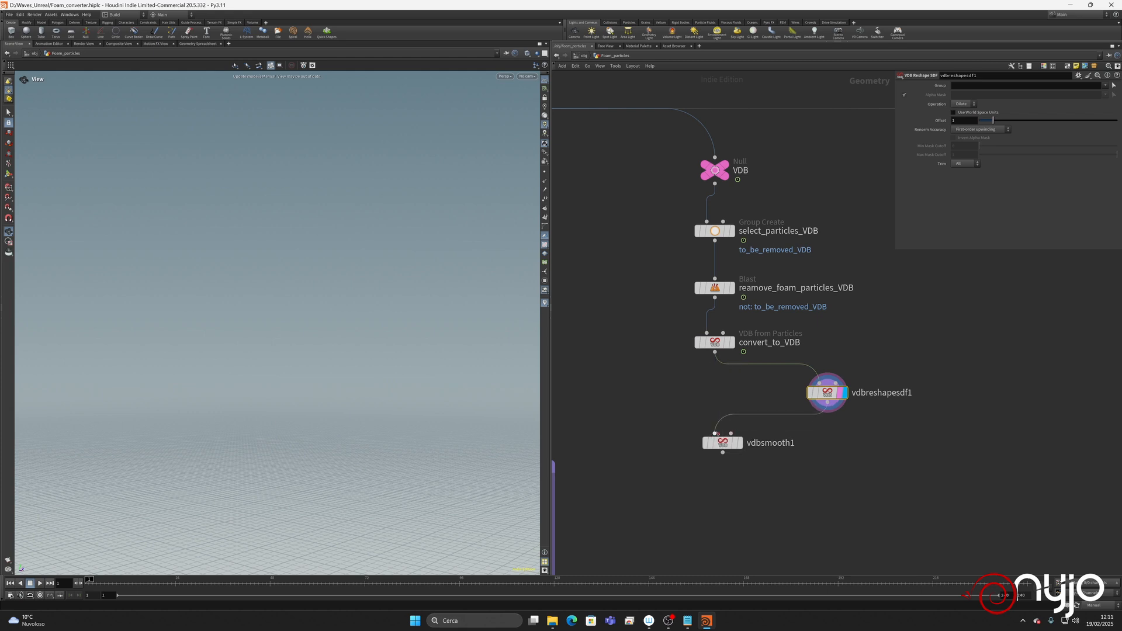
left_click_drag(829, 394, 716, 392)
left_click_drag(722, 444, 715, 438)
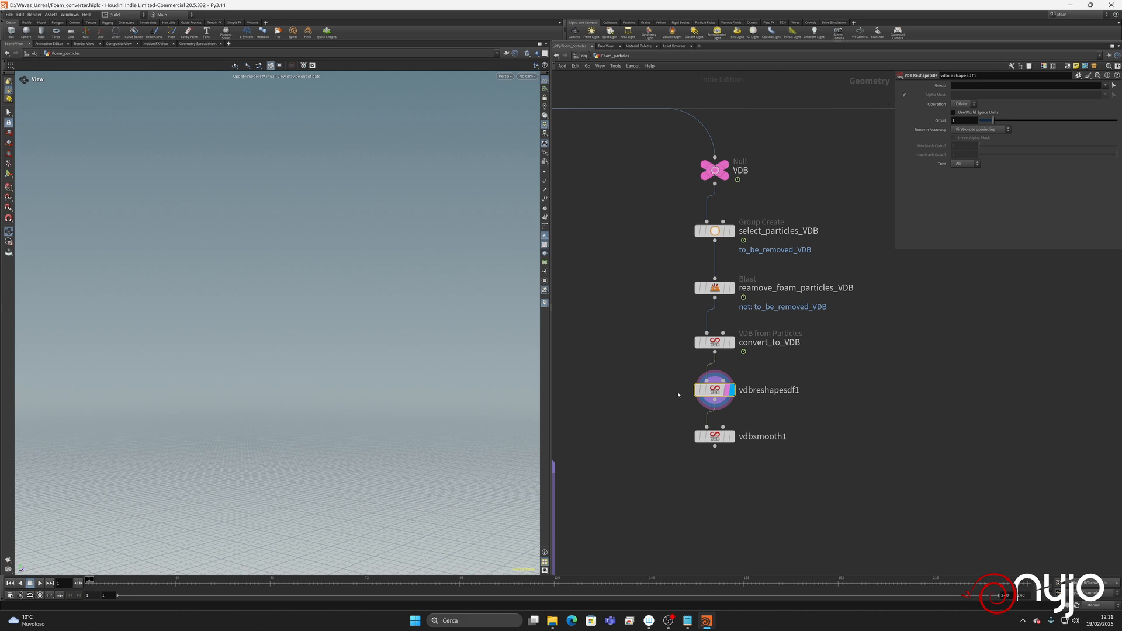
Make vdbsmooth1 the displayed node and confirm its Filter Voxel Radius.
left_click(722, 436)
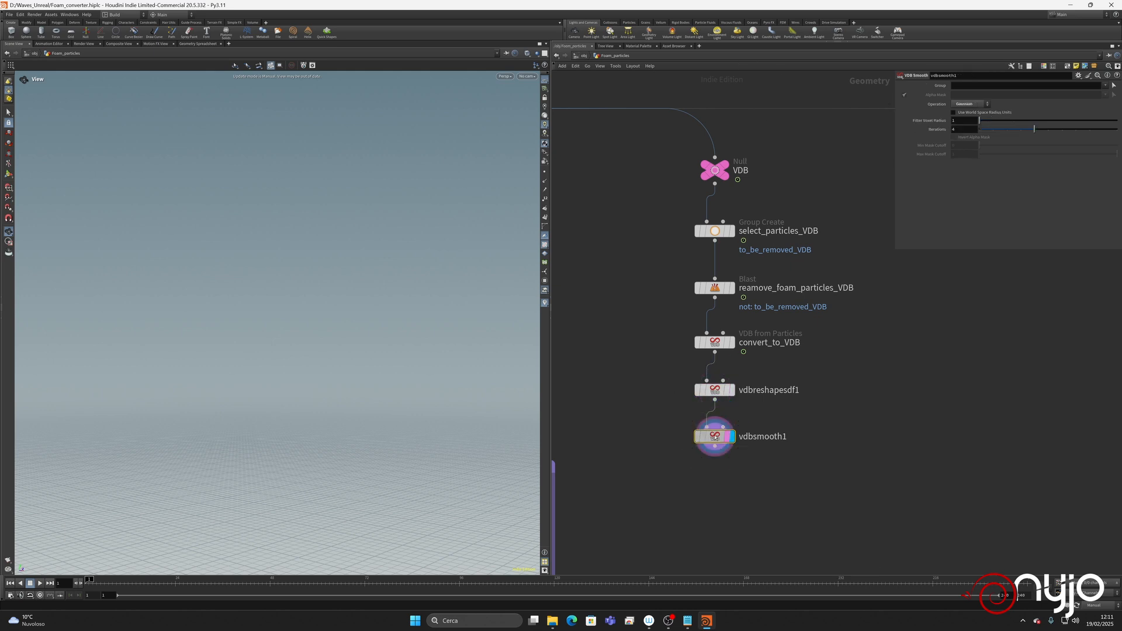
double_click(962, 121)
key("Return")
left_click(768, 501)
Duplicate vdbreshapesdf1, connect the copy below vdbsmooth1, and set the copy's Operation to Erode.
left_click(725, 386)
key("ctrl+c")
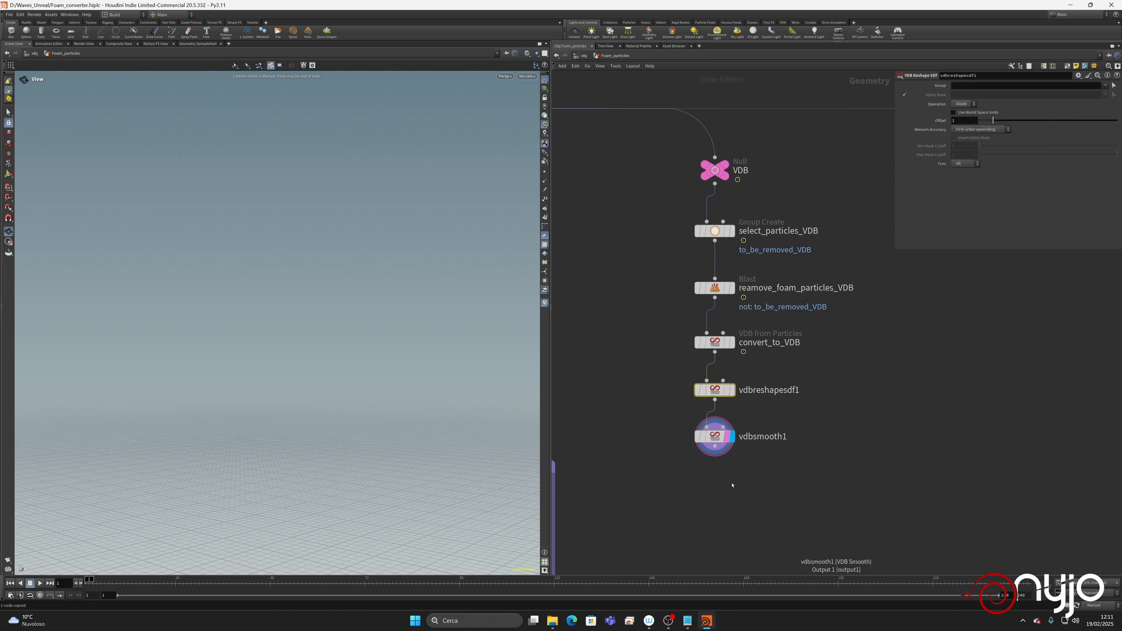
key("ctrl+v")
left_click_drag(740, 471, 714, 445)
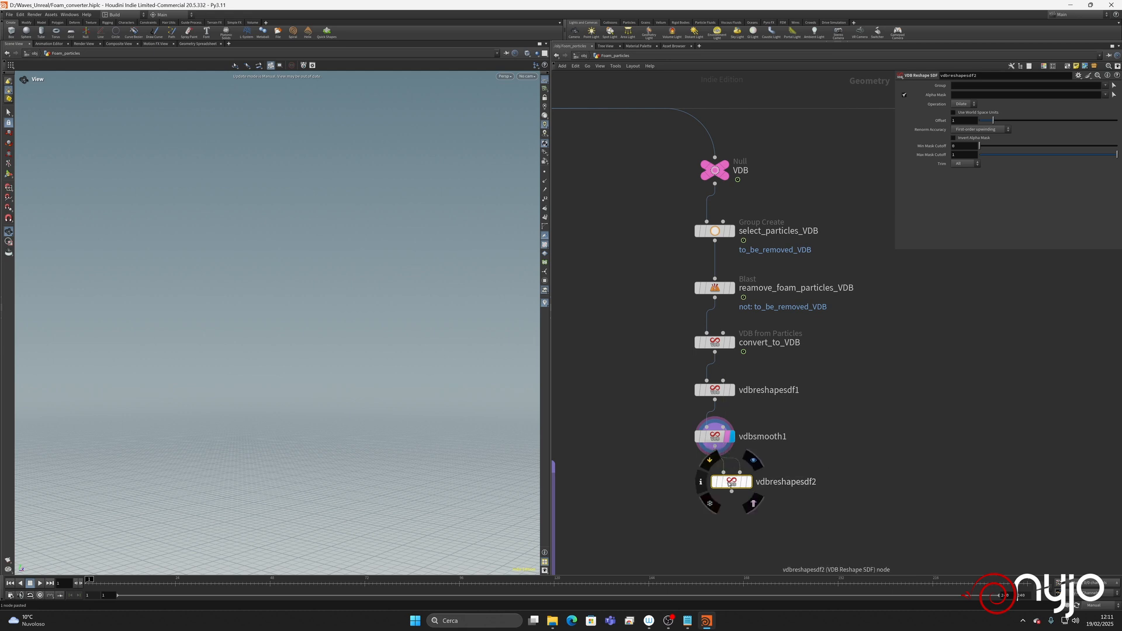
mouse_move(731, 482)
left_mouse_down()
mouse_move(720, 505)
mouse_move(724, 476)
mouse_move(715, 493)
left_mouse_up()
key("y")
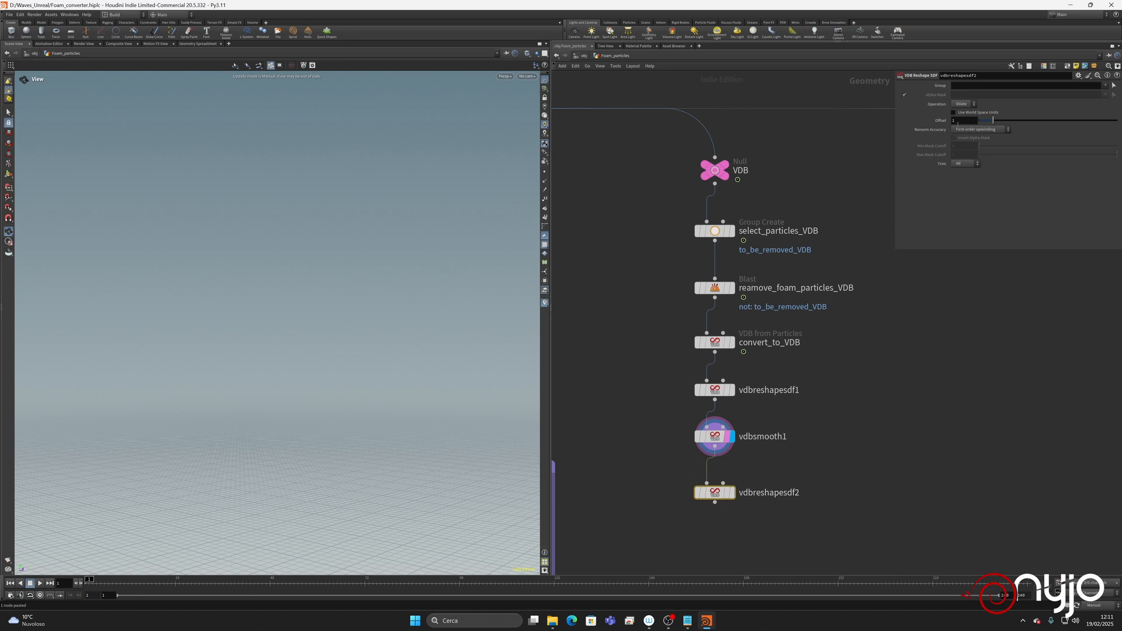
left_click(961, 104)
left_click(960, 118)
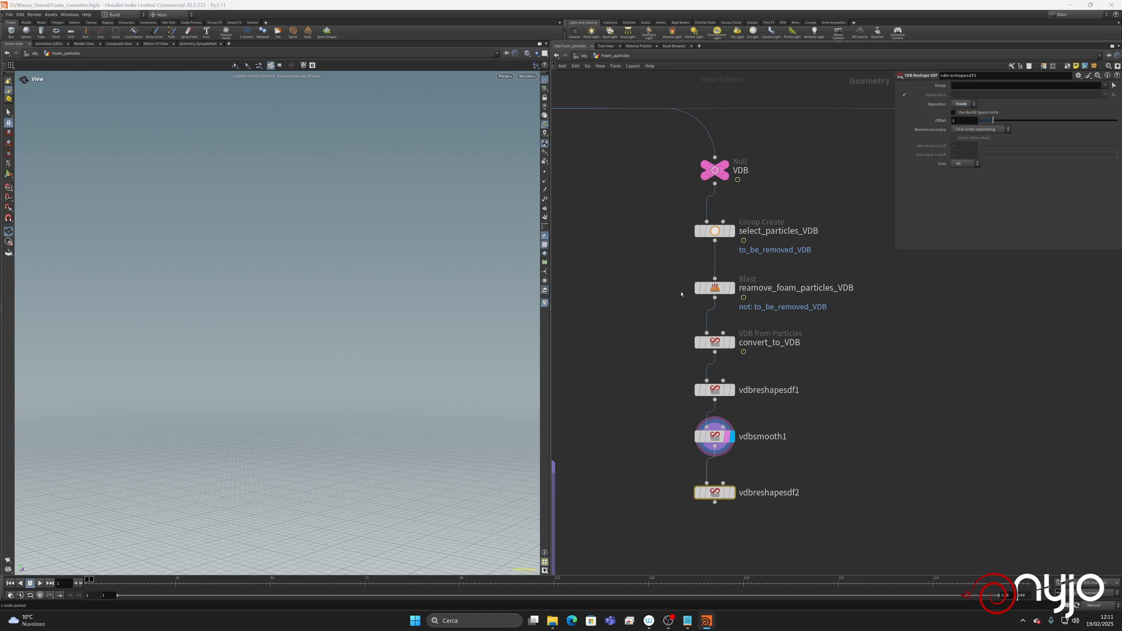
Check the VDB params on the Parameters null and return to the end of the VDB branch.
middle_click_drag(641, 326, 754, 323)
middle_click_drag(650, 258, 849, 435)
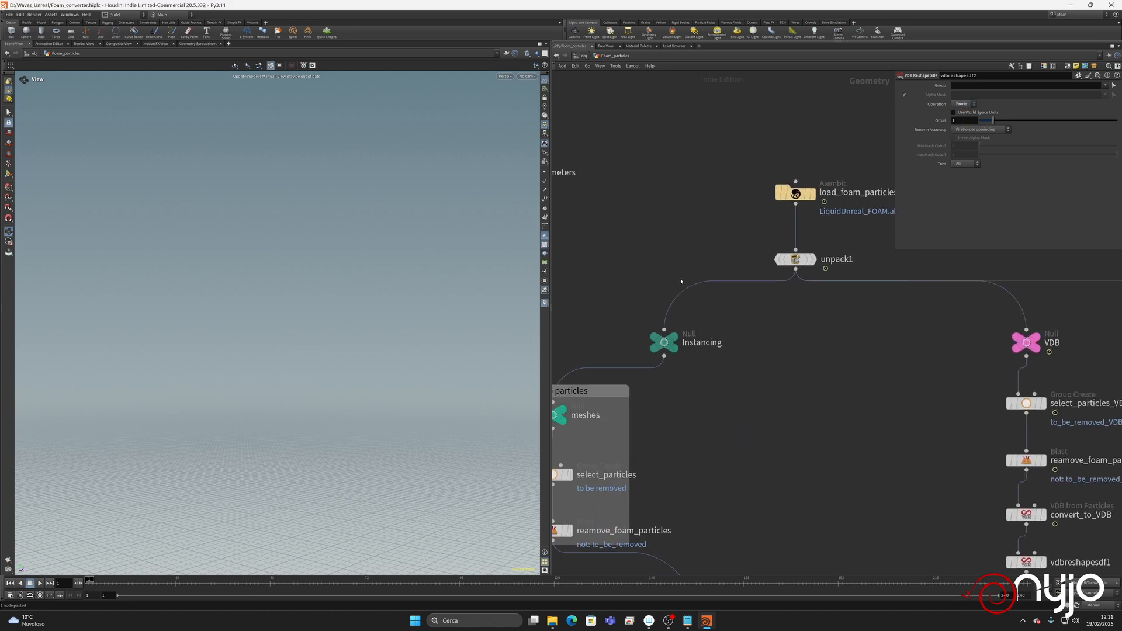
middle_click_drag(681, 281, 867, 383)
mouse_move(709, 279)
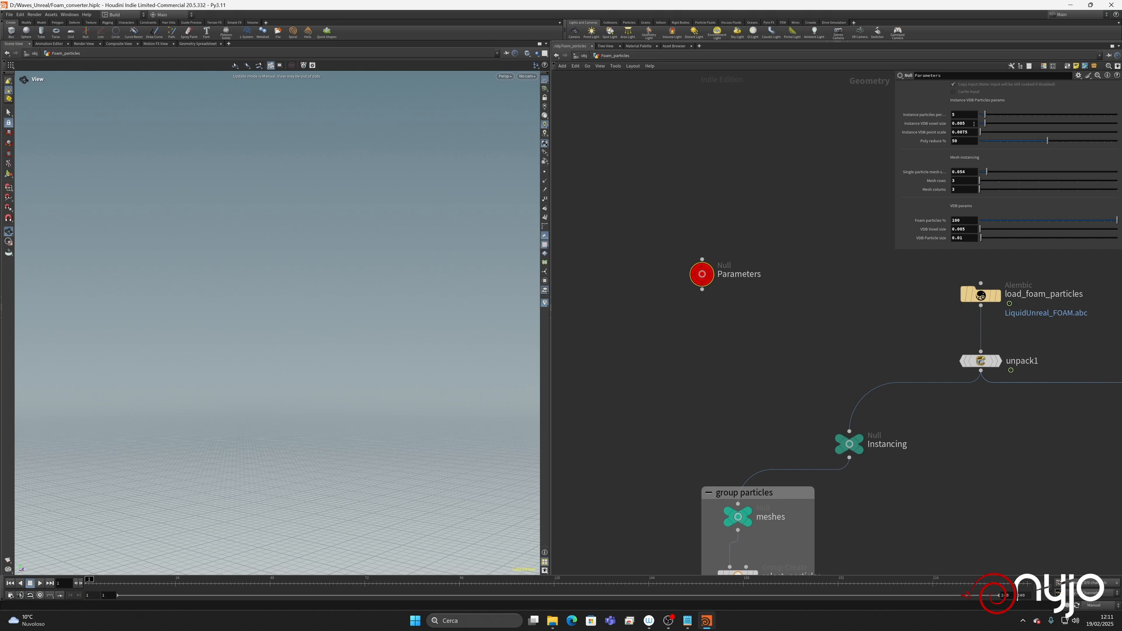
middle_click_drag(923, 318, 622, 191)
middle_click_drag(776, 347, 587, 105)
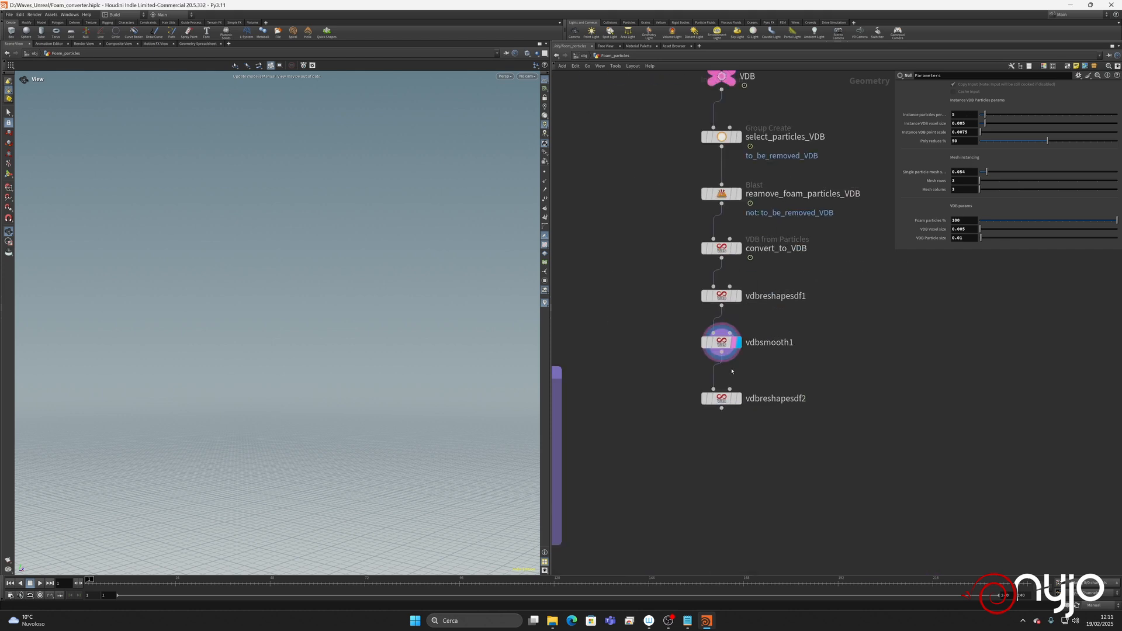
Add a Convert node named to_poly1 below vdbreshapesdf2, wired to its output, and make it the displayed node.
left_click(738, 398)
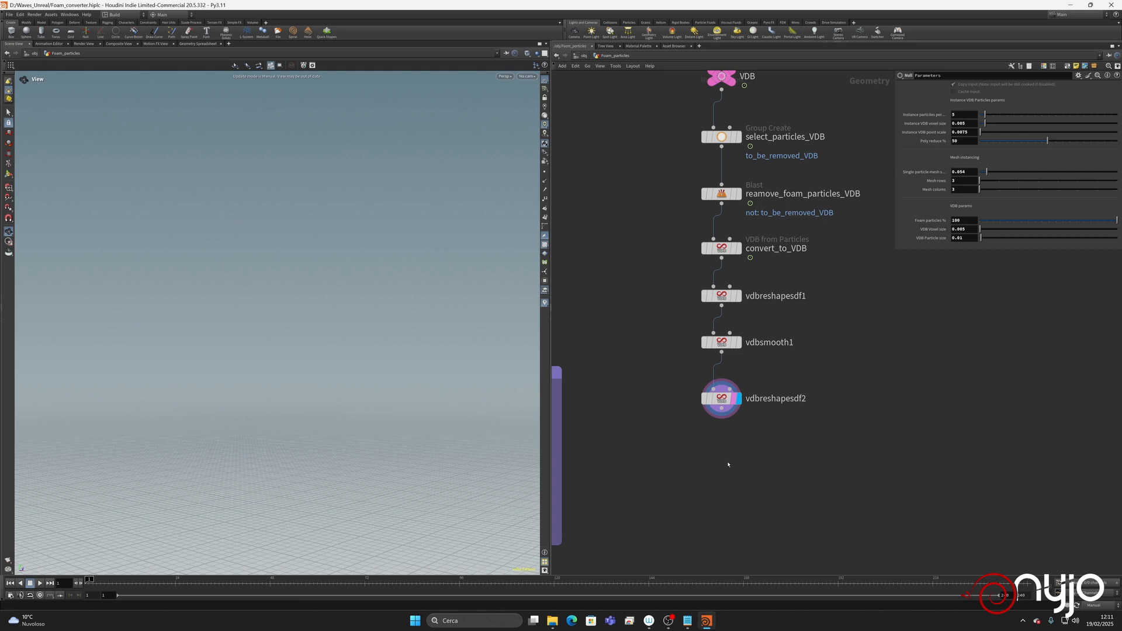
key("Tab")
type("conver")
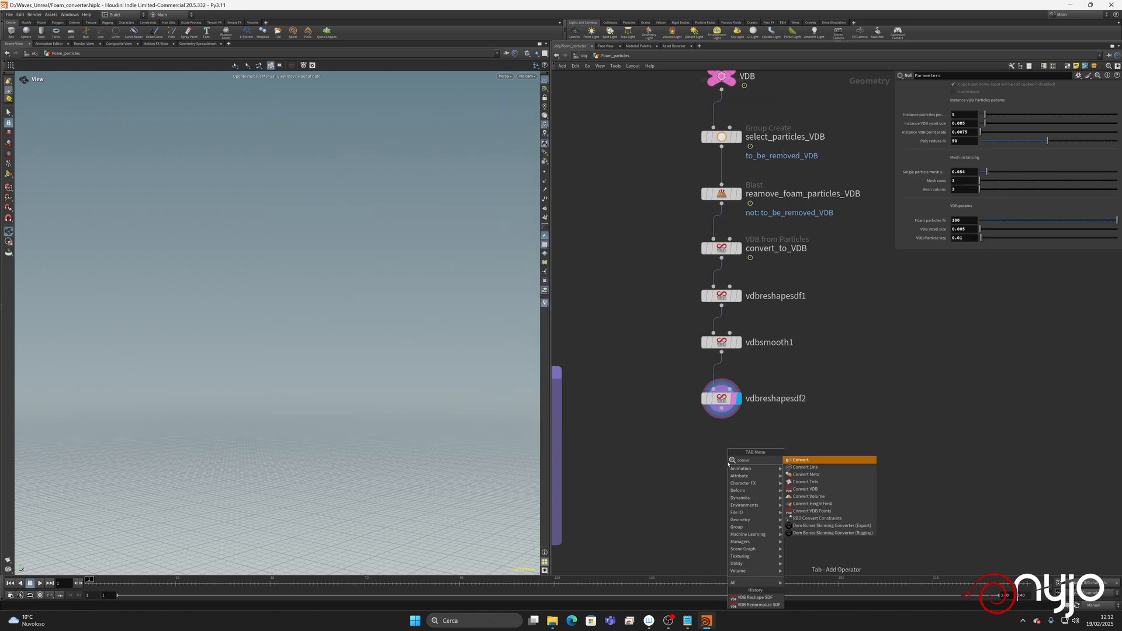
key("Return")
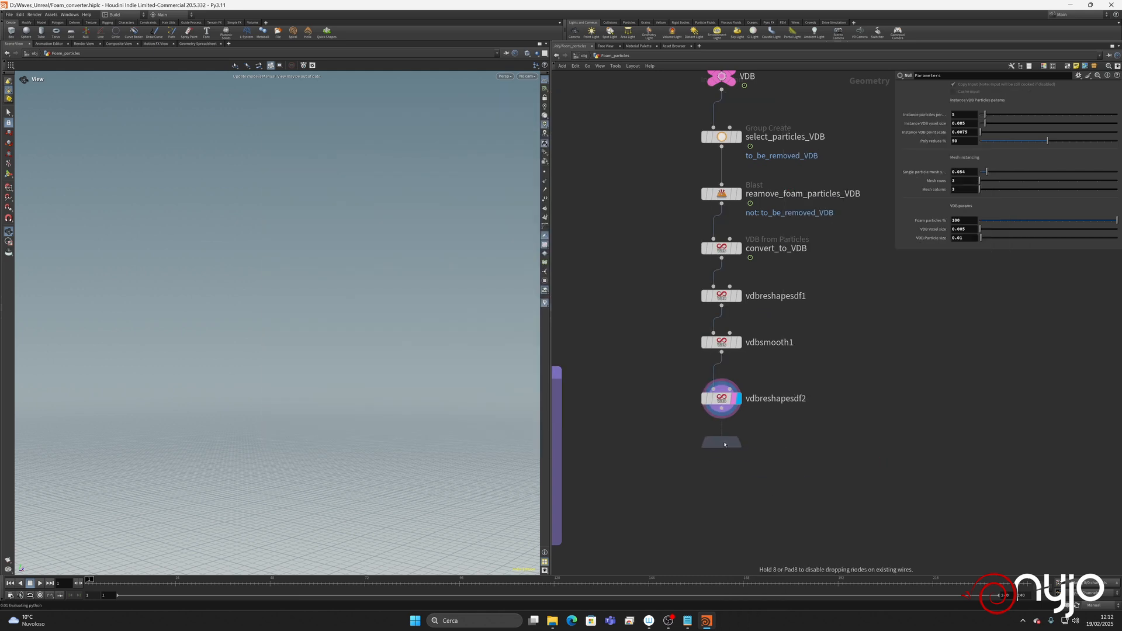
left_click(722, 441)
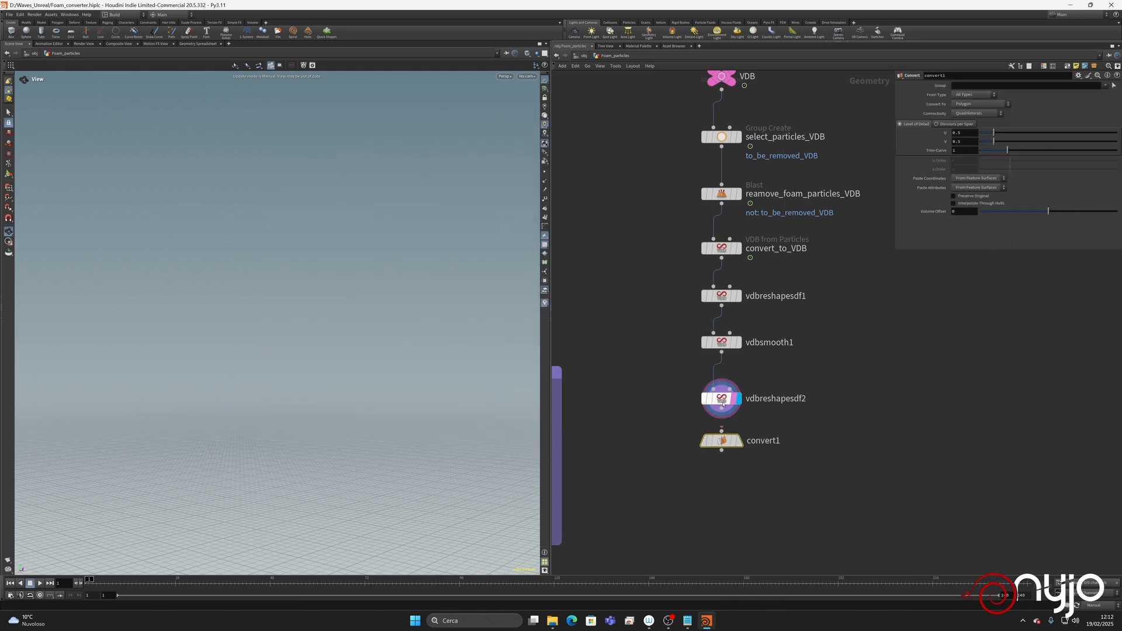
left_click(738, 441)
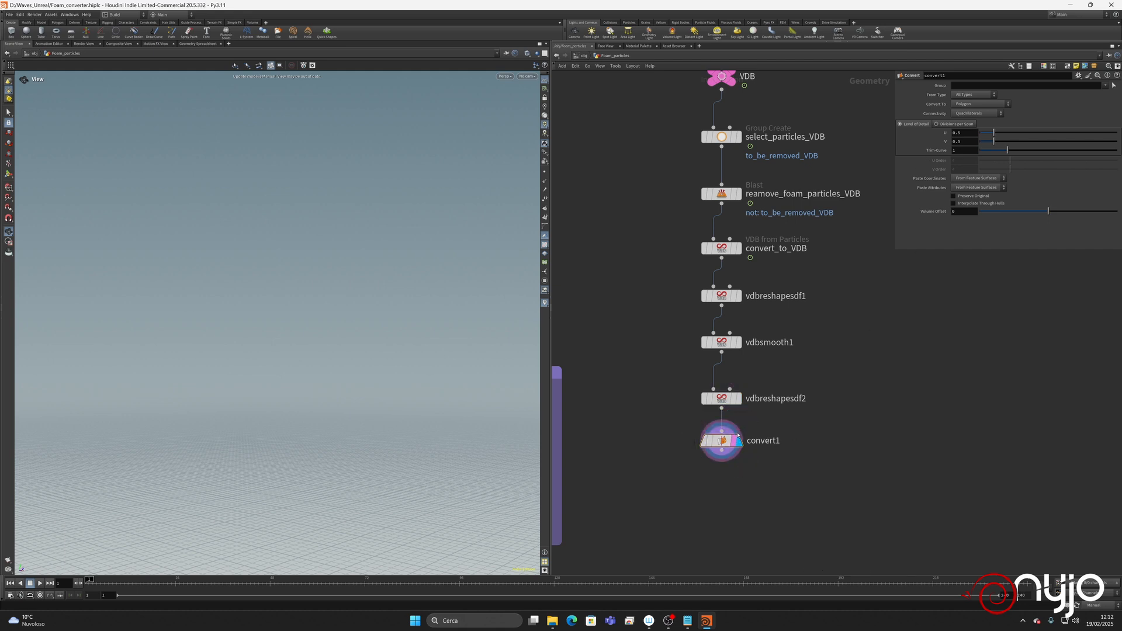
double_click(773, 441)
type("to_poly1")
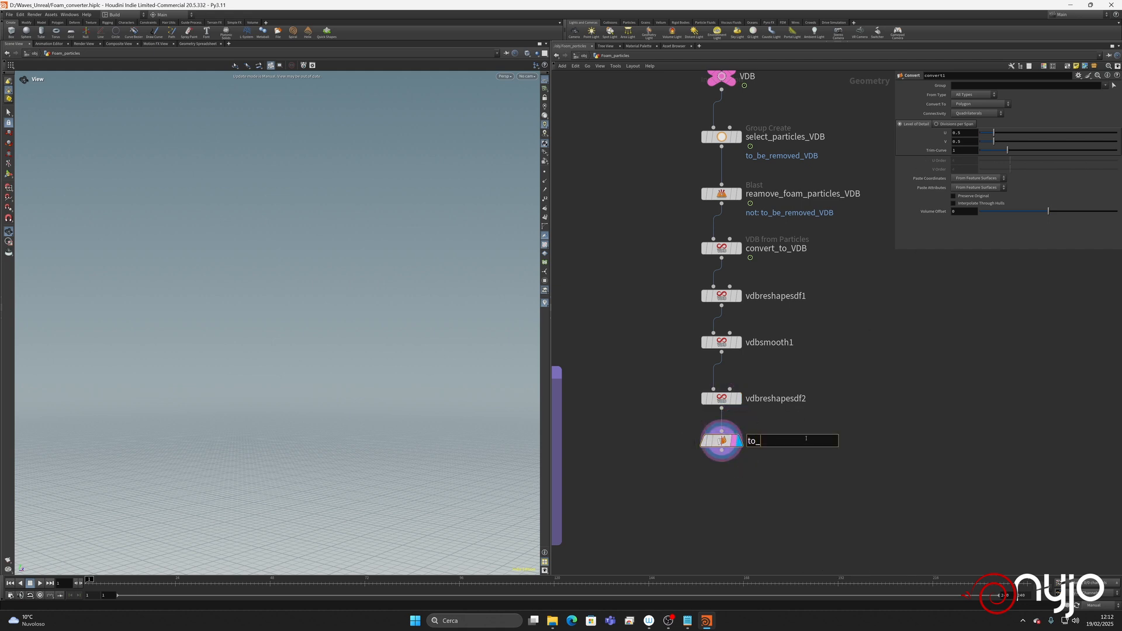
key("Return")
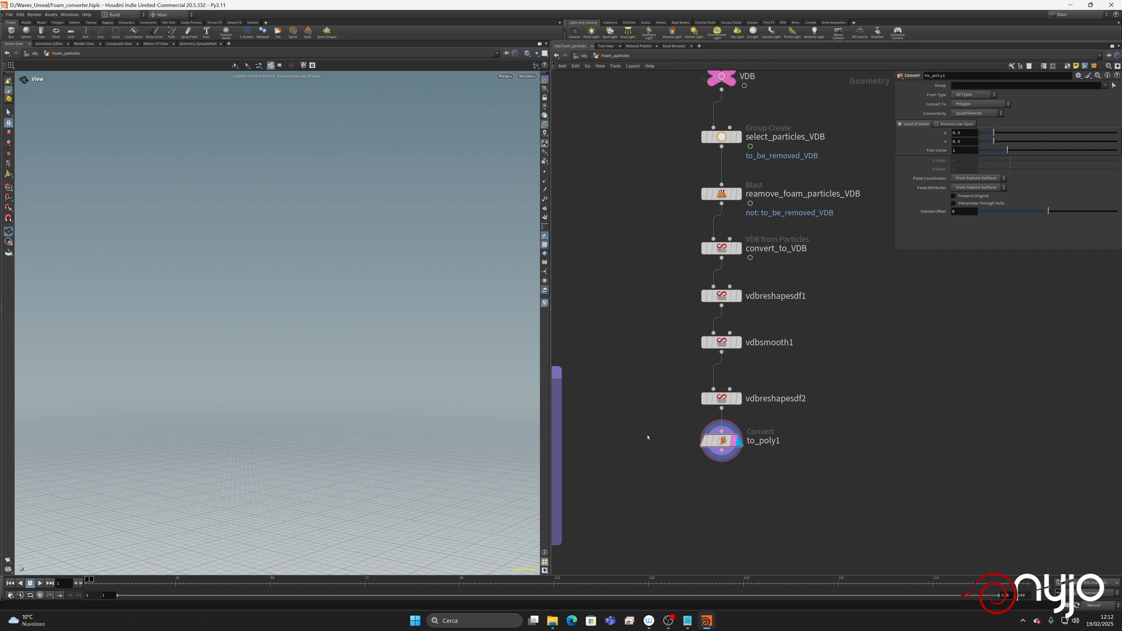
Duplicate save_vdb_particles from the VDB particles box and connect the copy to the output of to_poly1.
middle_click_drag(647, 437, 784, 288)
middle_click_drag(761, 433, 849, 443)
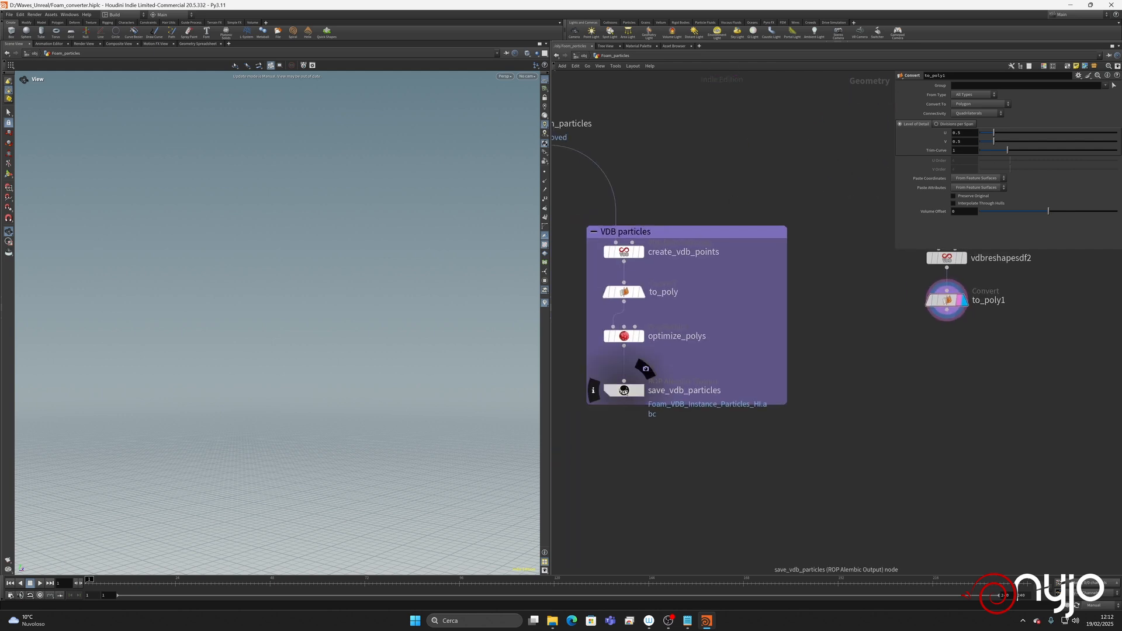
left_click(623, 390)
key("ctrl+c")
key("ctrl+v")
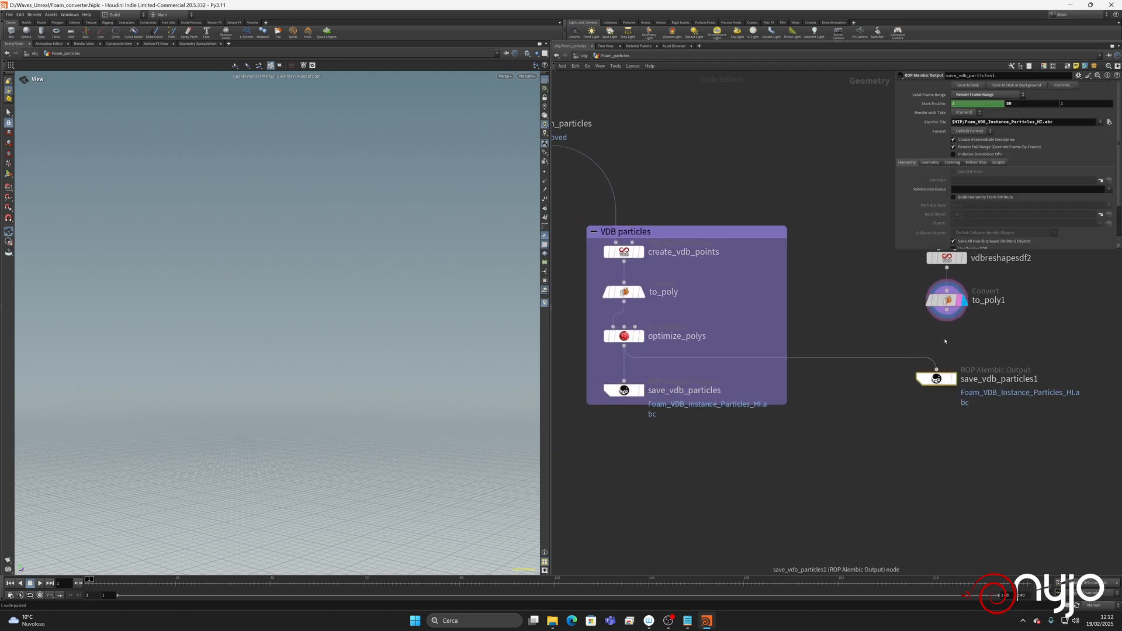
left_click_drag(947, 310, 1092, 360)
Rename the copied Alembic output node save_vdb and set its Alembic File to $HIP/Foam_VDB_NEW.abc.
double_click(1001, 363)
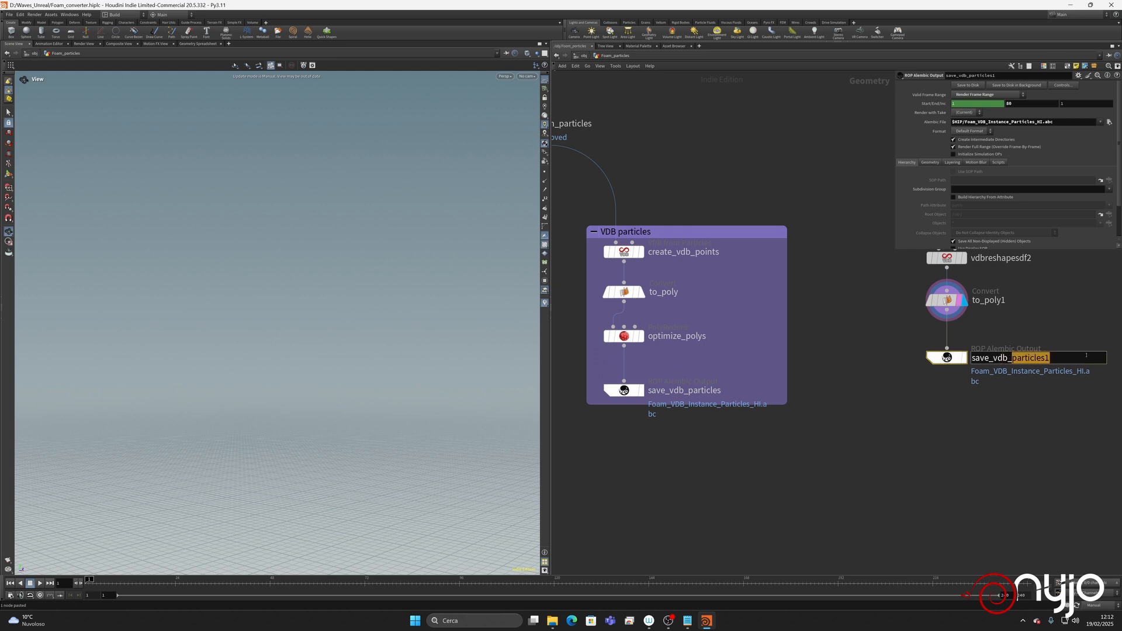
key("BackSpace")
key("Return")
left_click(993, 122)
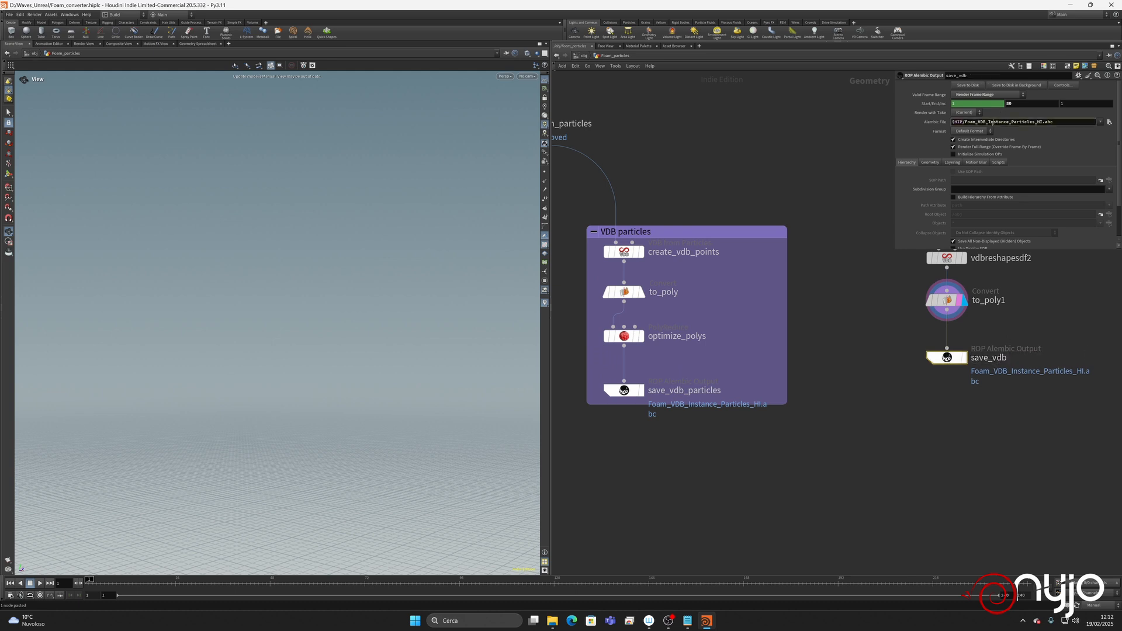
left_click_drag(988, 122, 1042, 122)
key("BackSpace")
key("Return")
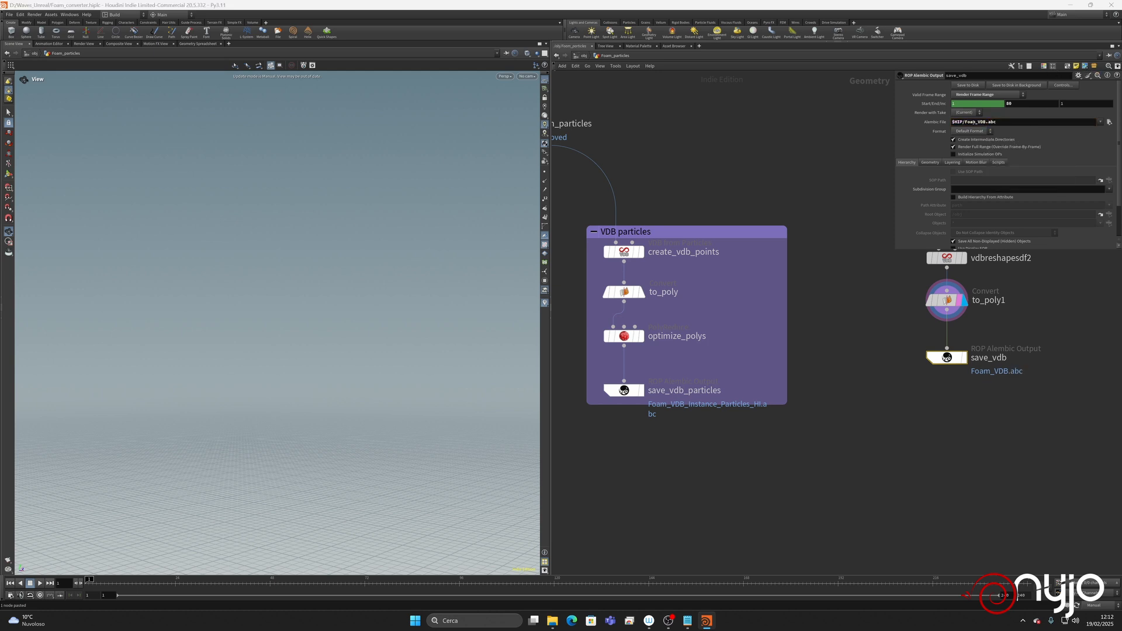
left_click(987, 122)
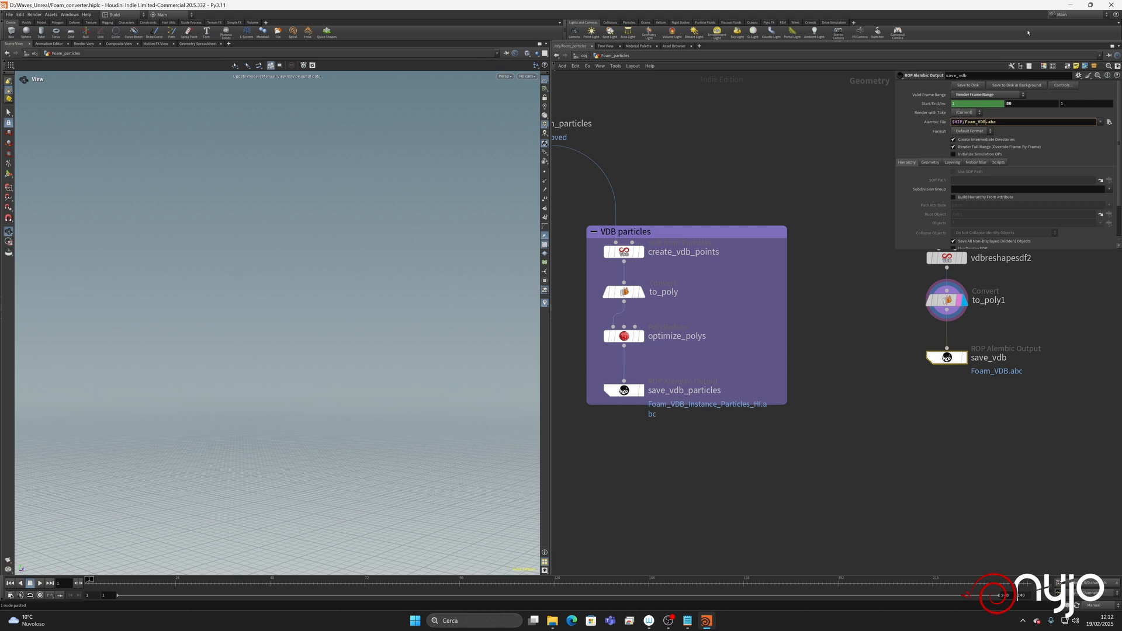
type("_NEW")
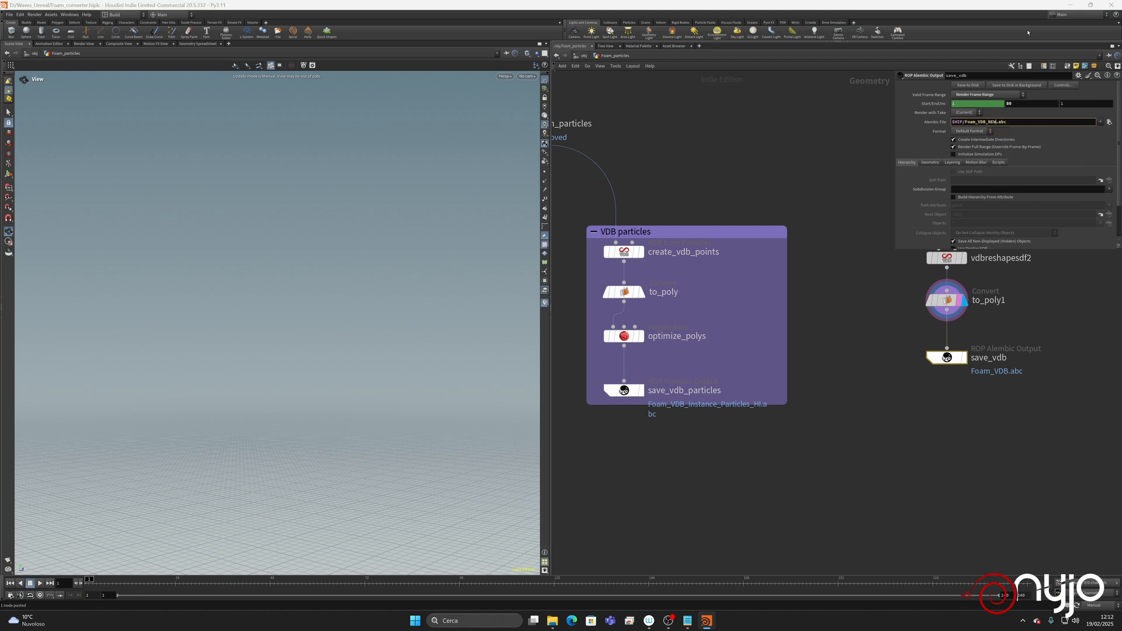
key("Return")
Enclose the nodes from select_particles_VDB through save_vdb in a network box and widen it to fit their labels.
middle_click_drag(847, 287, 642, 383)
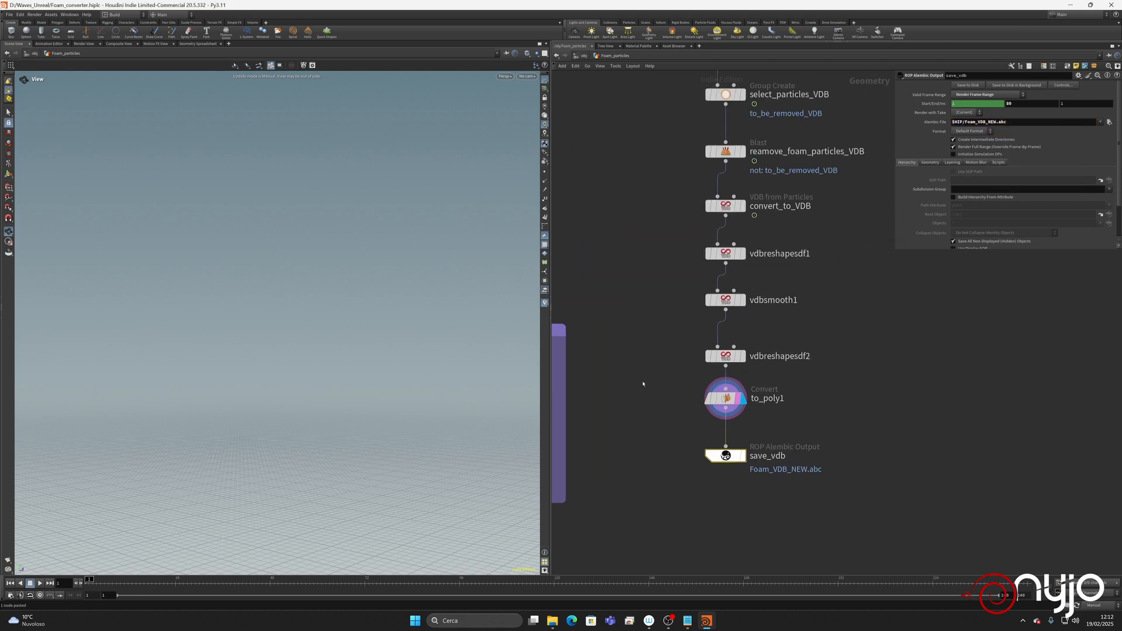
scroll(833, 297, "down", 3)
middle_click_drag(829, 284, 773, 351)
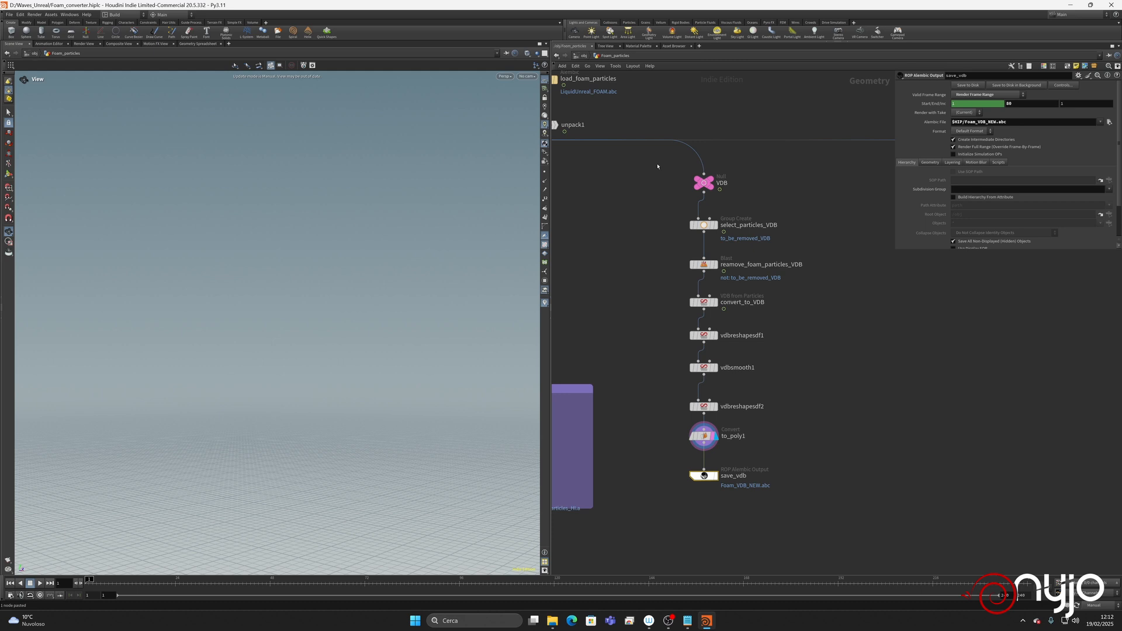
left_click_drag(654, 209, 840, 512)
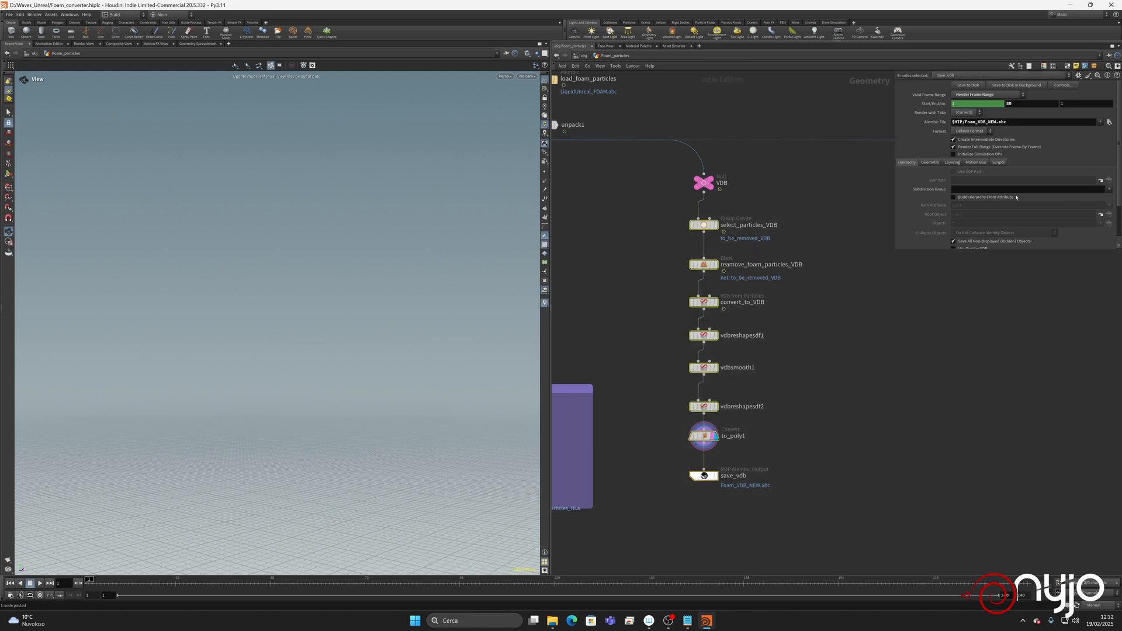
left_click(1068, 66)
left_click_drag(757, 288, 868, 289)
Colour the new network box muted blue and title it "VDB foam".
key("c")
left_click(829, 223)
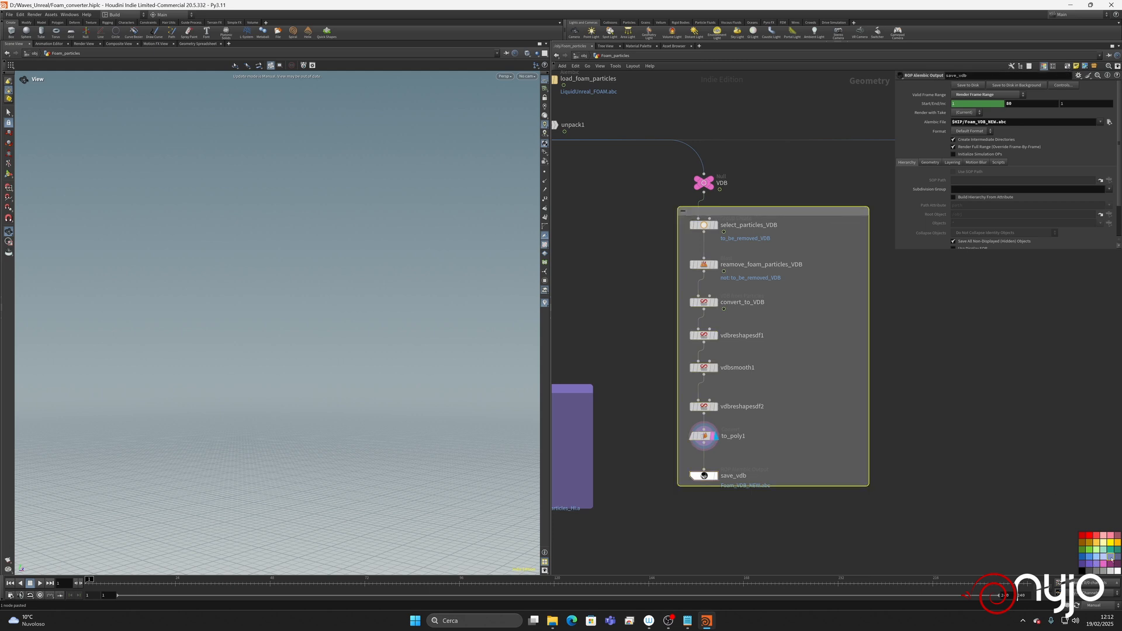
left_click(1117, 559)
double_click(762, 211)
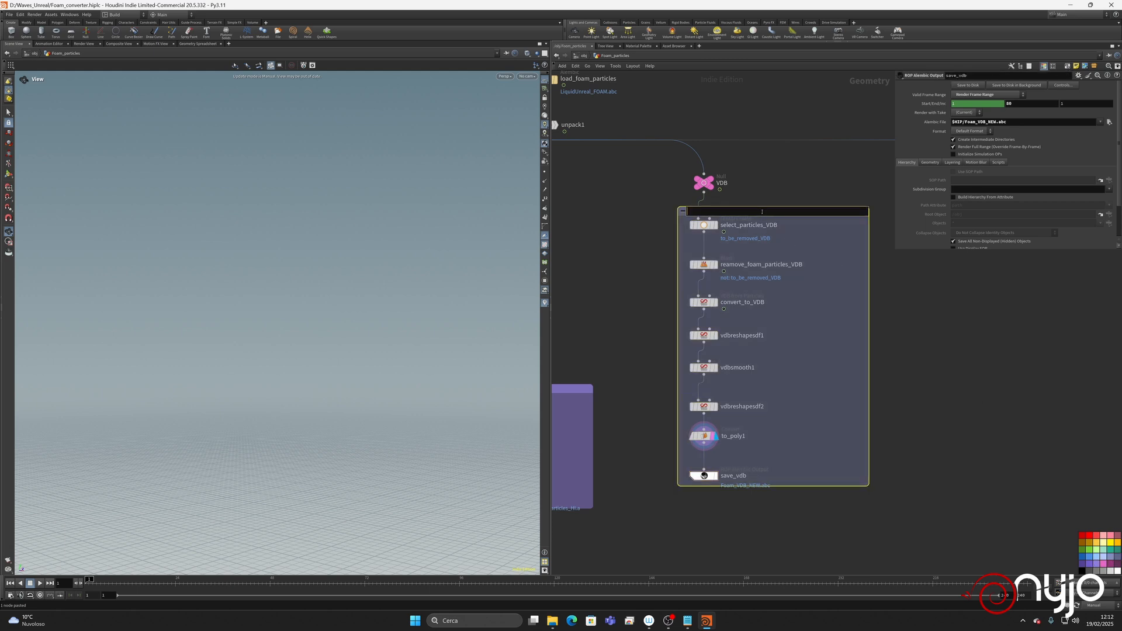
type("VDB foam")
key("Return")
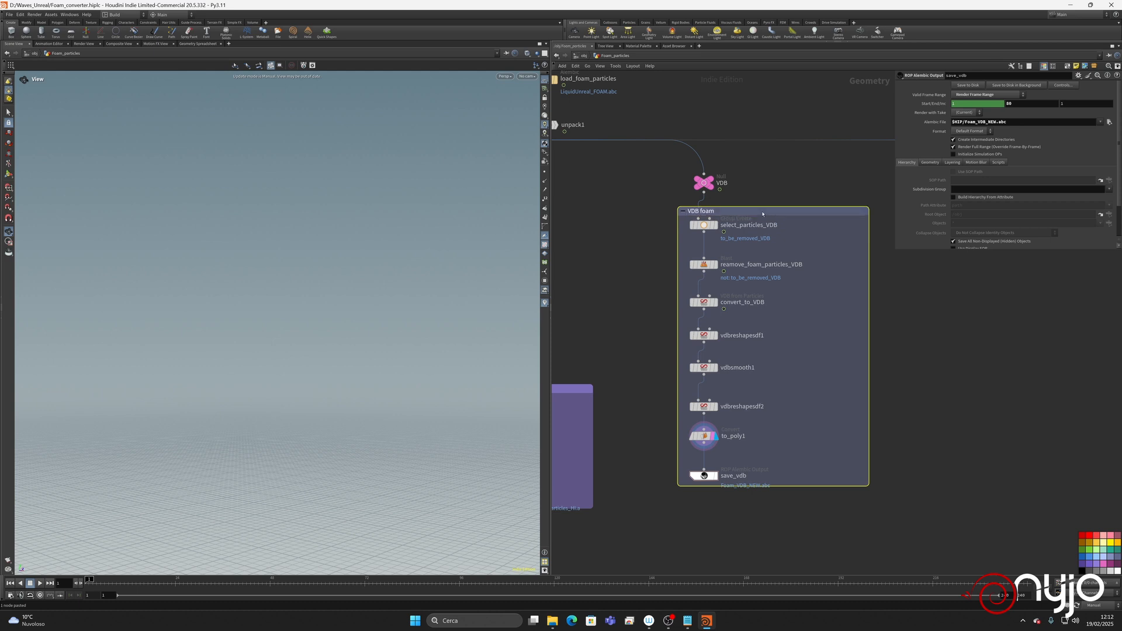
Move the VDB foam network box slightly lower beneath the VDB null.
scroll(663, 257, "down", 4)
middle_click_drag(606, 242, 751, 347)
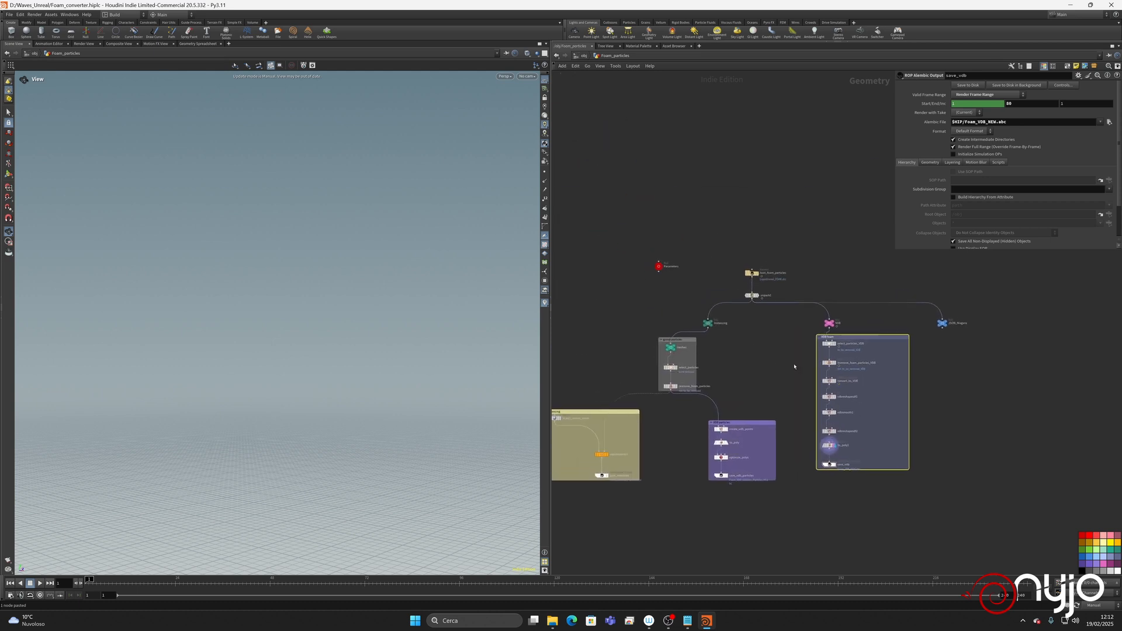
left_click_drag(853, 337, 856, 349)
middle_click_drag(764, 384, 796, 382)
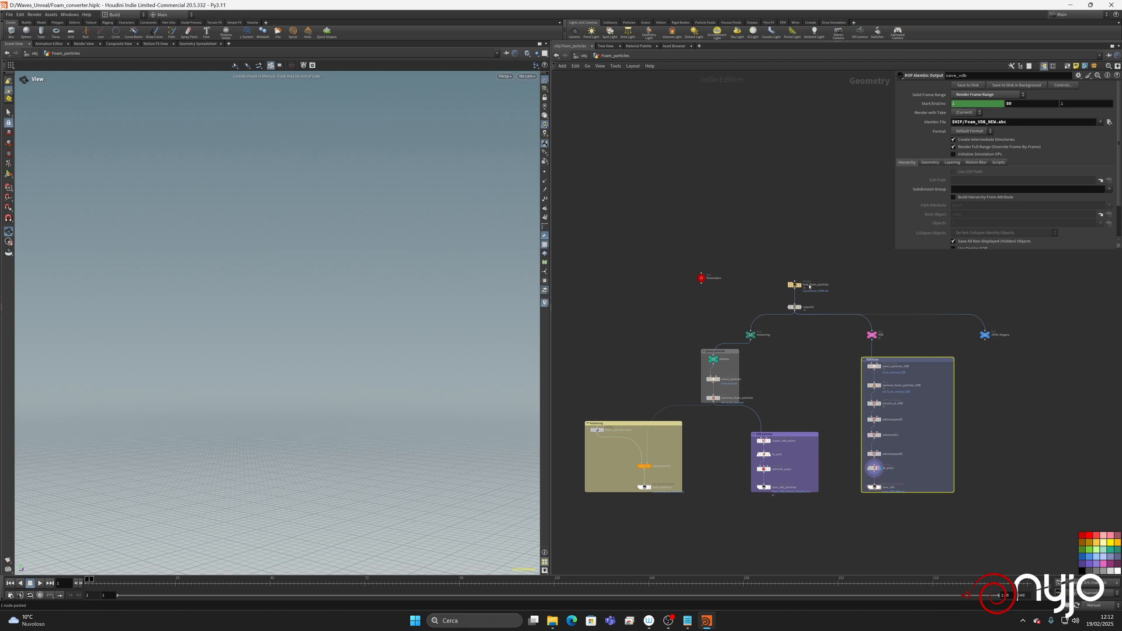
Review the instancing, VDB and JSON_Niagara branches, the create_vdb_points settings, and the instance VDB particle values on the Parameters null.
scroll(832, 346, "up", 2)
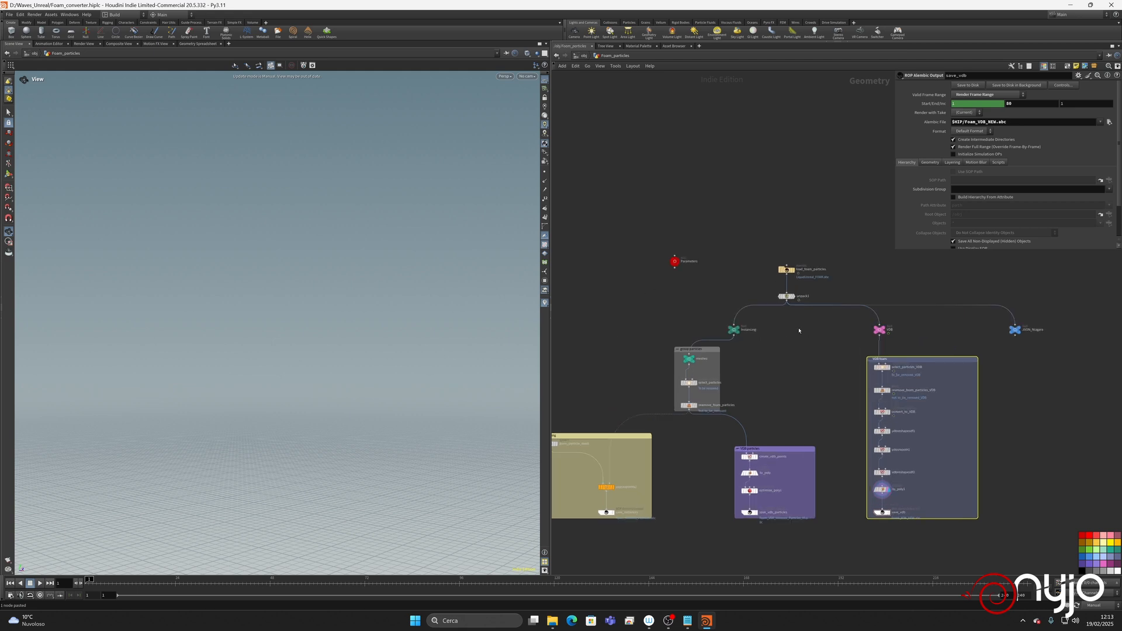
middle_click_drag(799, 330, 695, 300)
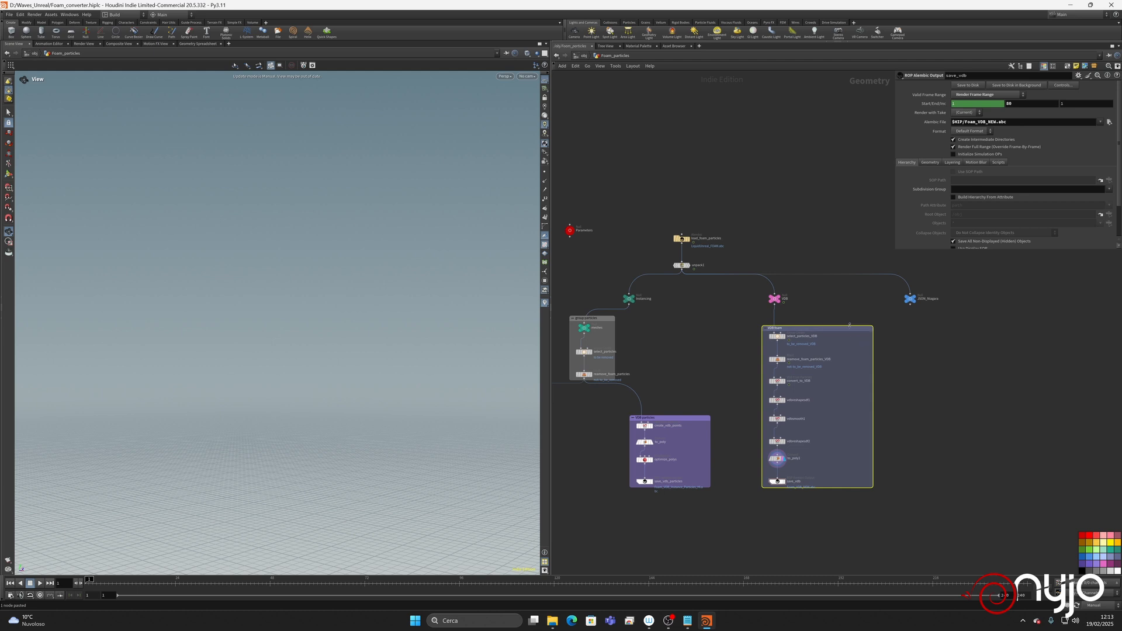
middle_click_drag(957, 366, 825, 345)
scroll(806, 310, "up", 3)
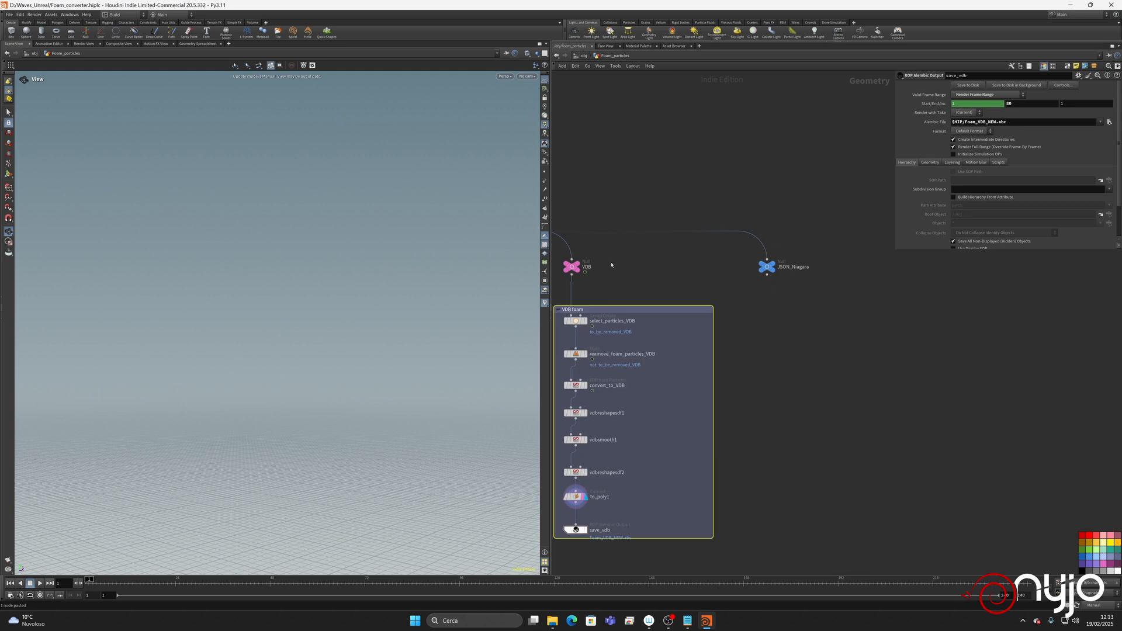
middle_click_drag(612, 265, 703, 268)
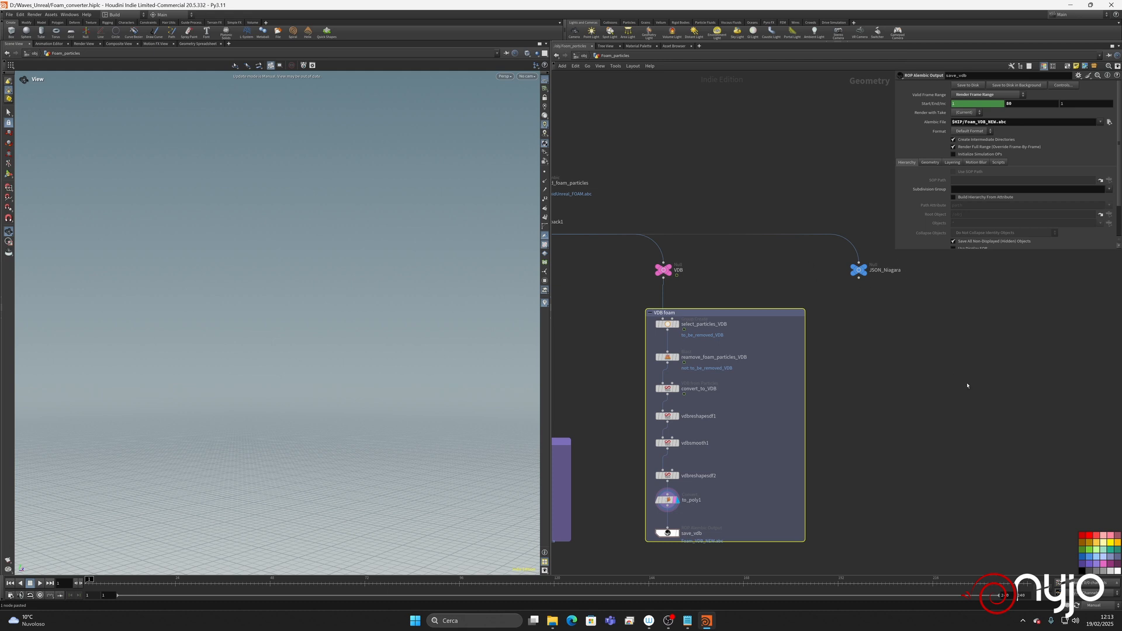
middle_click_drag(761, 275, 985, 296)
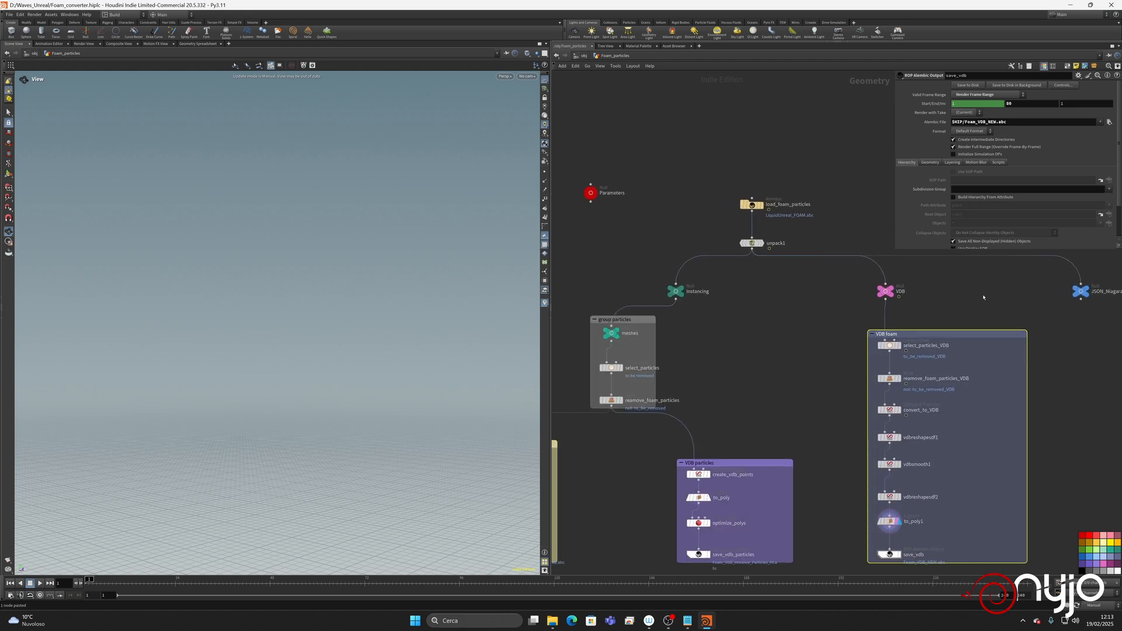
middle_click_drag(716, 350, 746, 271)
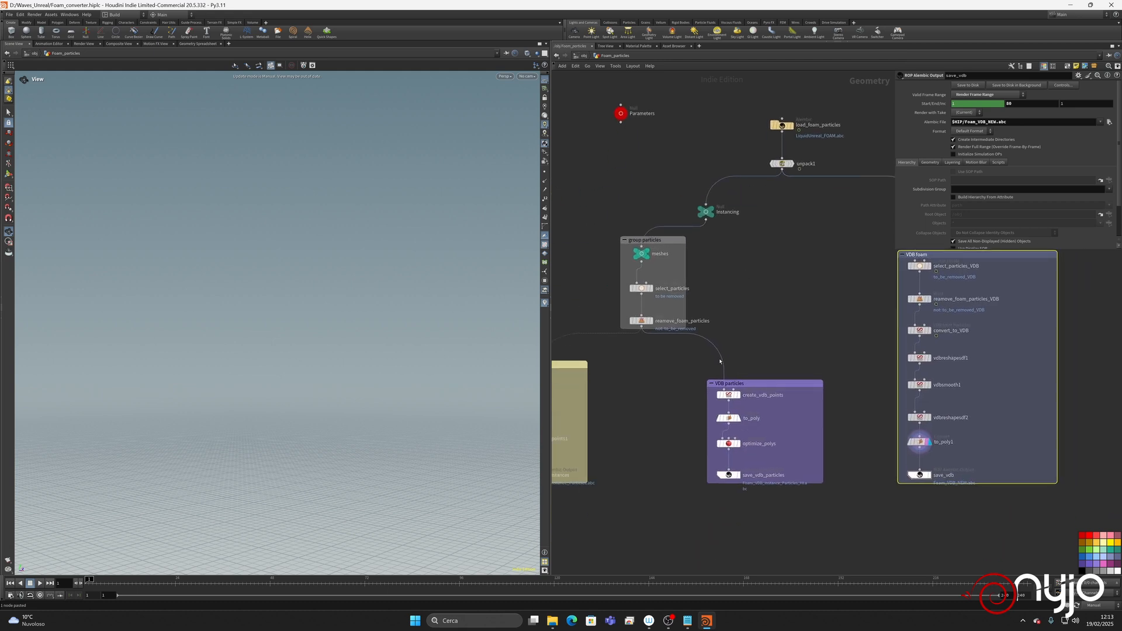
left_click(735, 393)
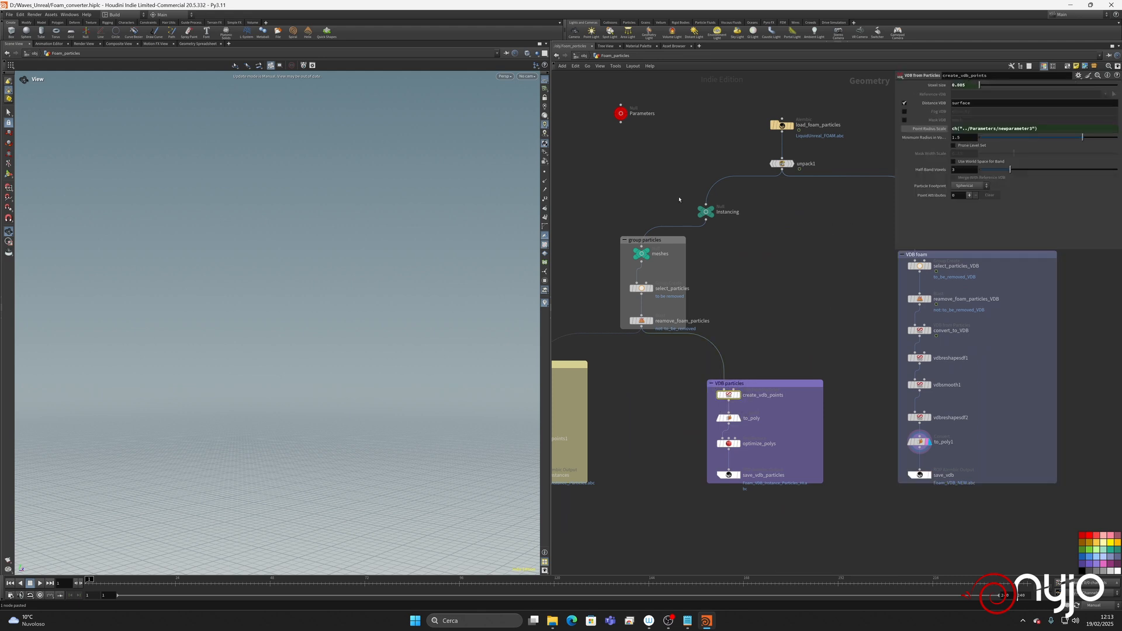
middle_click_drag(655, 166, 673, 197)
left_click(640, 145)
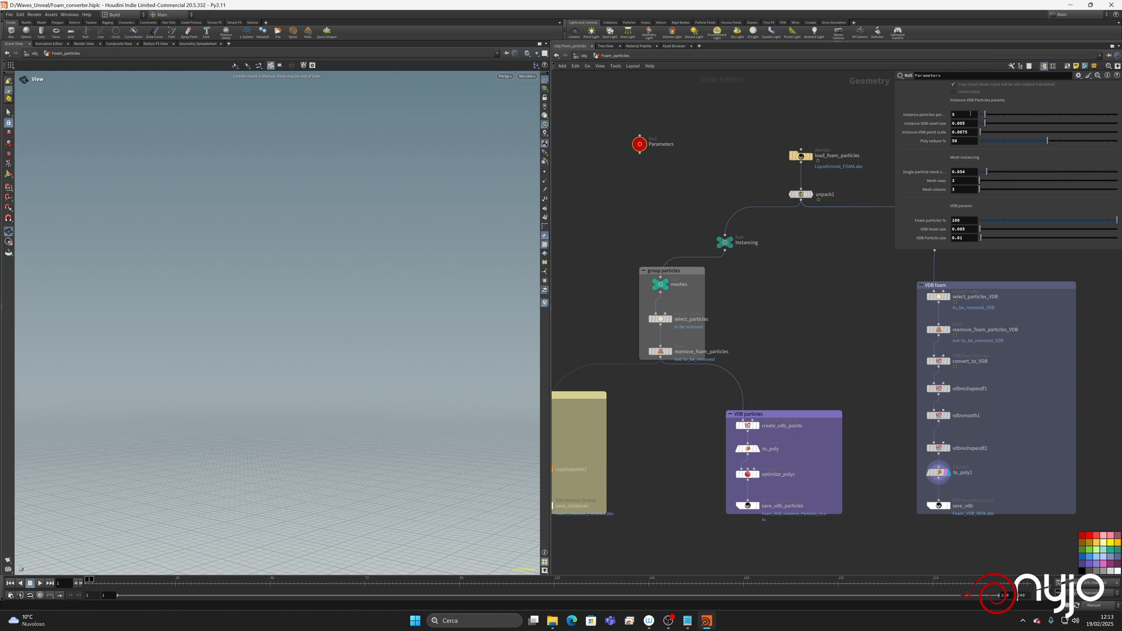
left_click(971, 114)
Export save_vdb_particles to disk as $HIP/Foam_VDB_Instance_Particles_HI.abc and move the progress dialog to a clear area of the viewport.
left_click(755, 505)
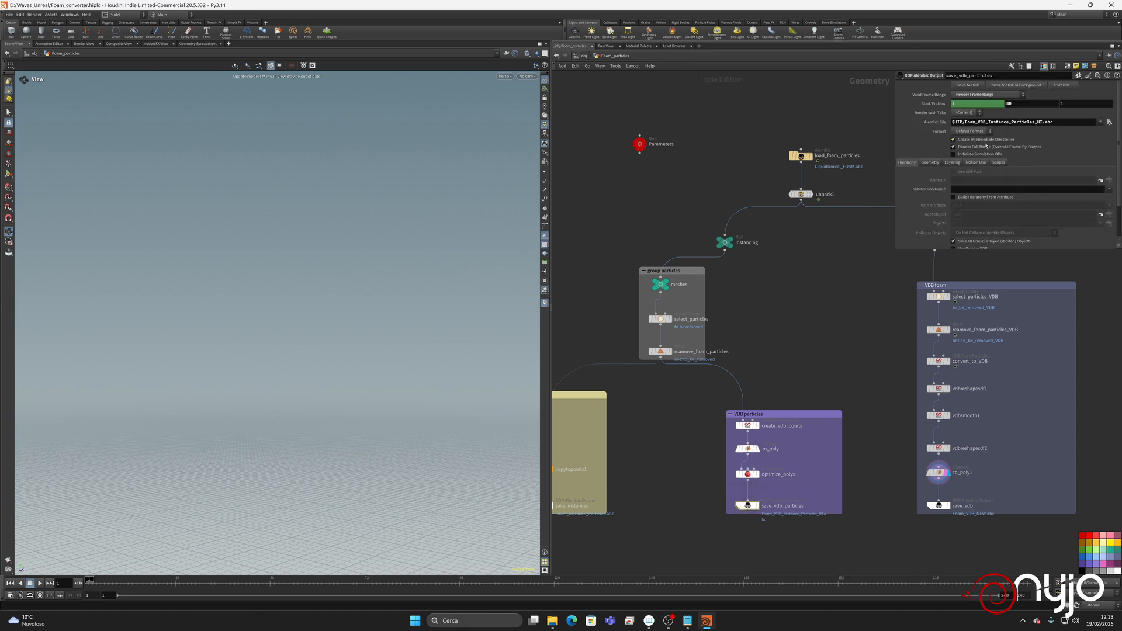
left_click(971, 86)
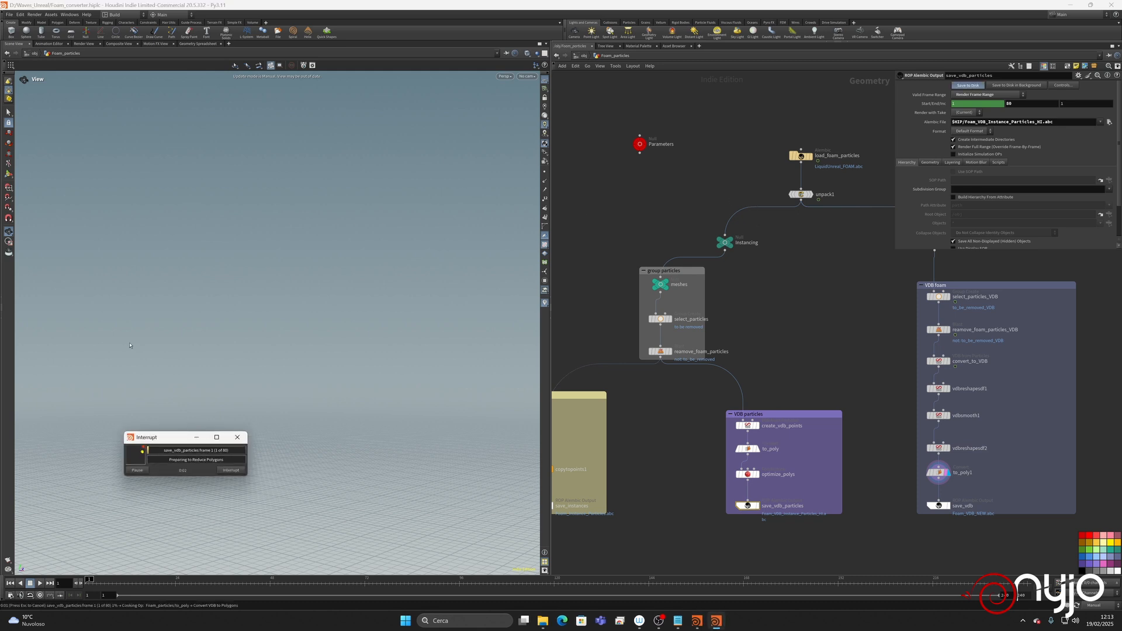
left_click_drag(157, 439, 405, 139)
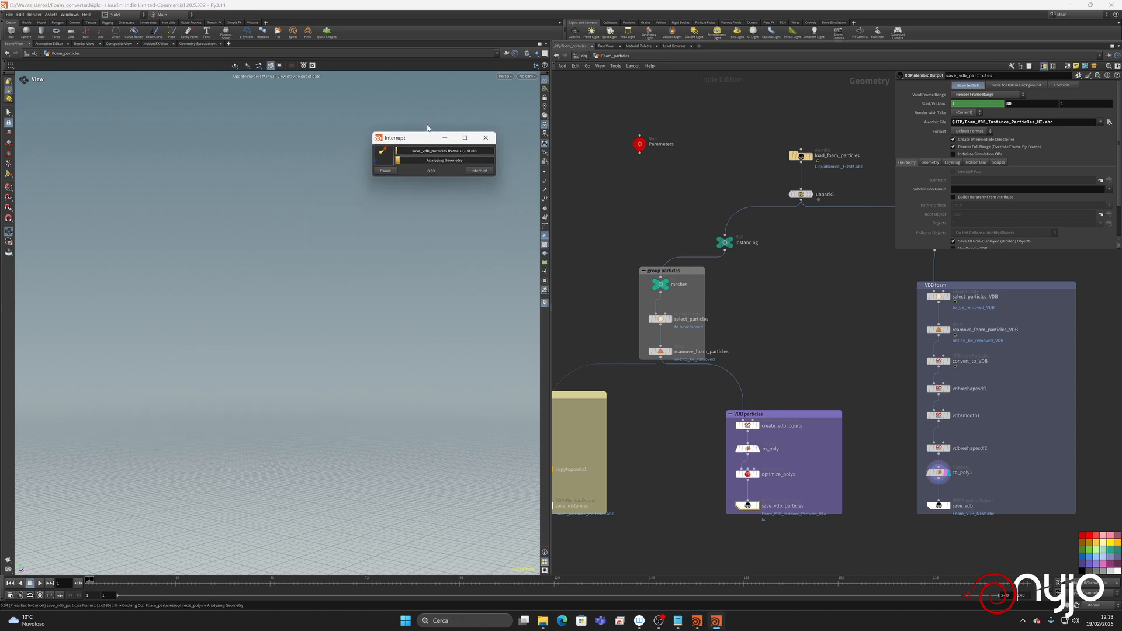